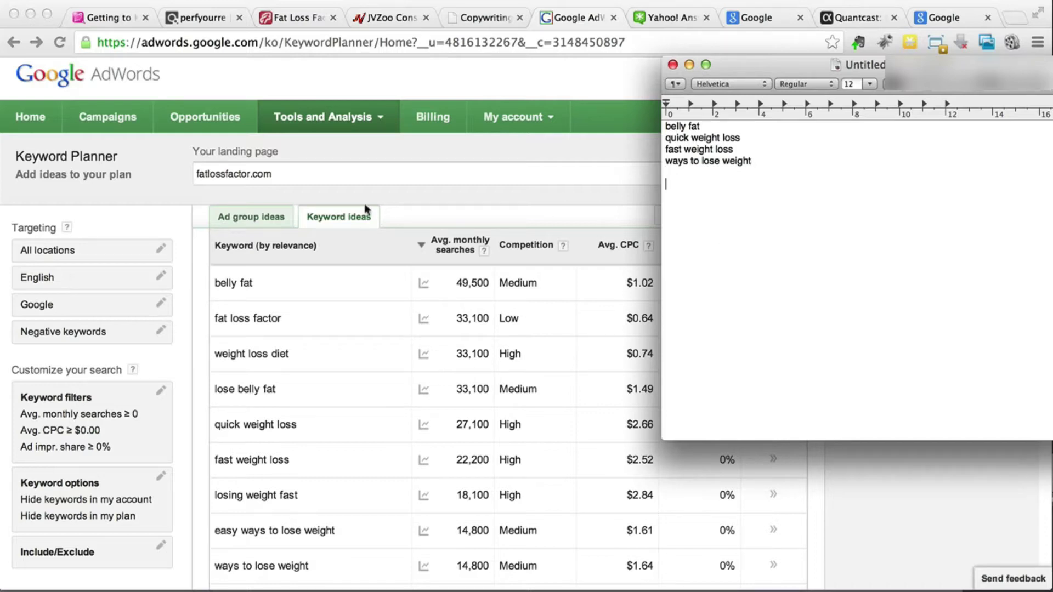
Review the fatlossfactor.com landing page entry in the keyword ideas page.
left_click(339, 179)
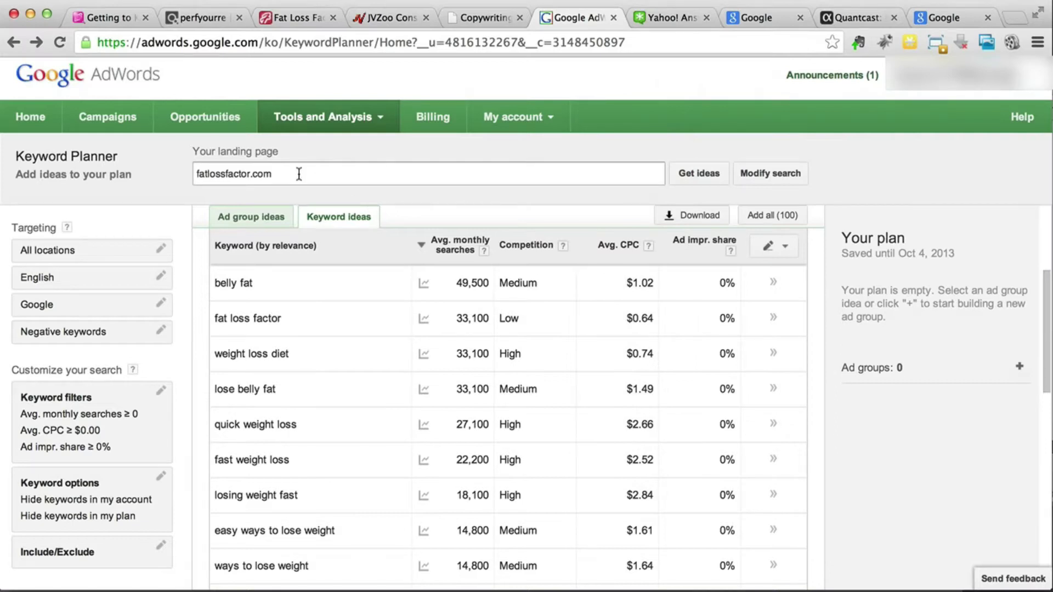
scroll(298, 302, "up", 1)
scroll(298, 301, "up", 5)
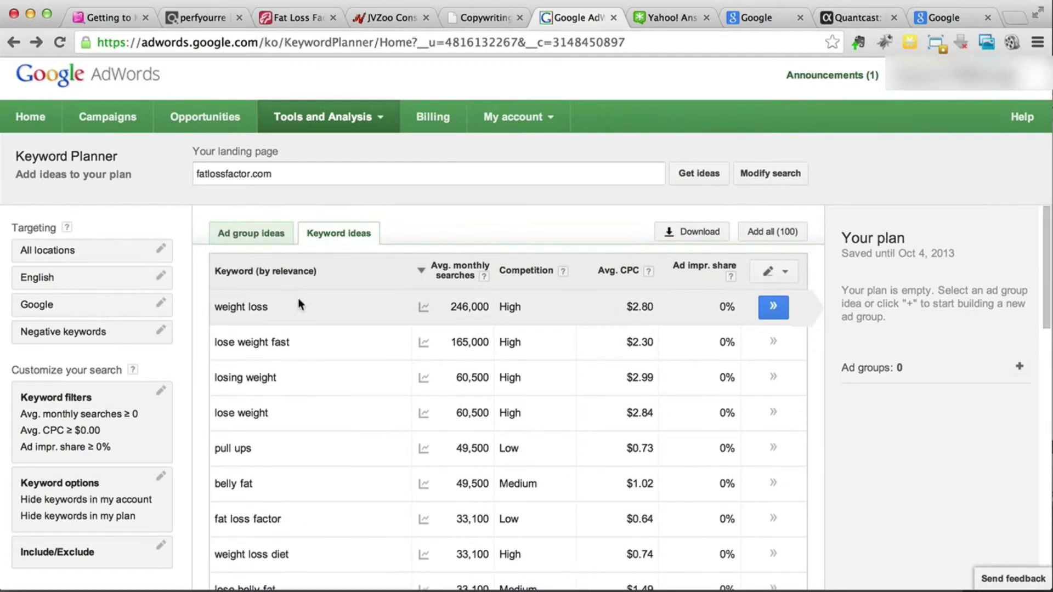
triple_click(299, 173)
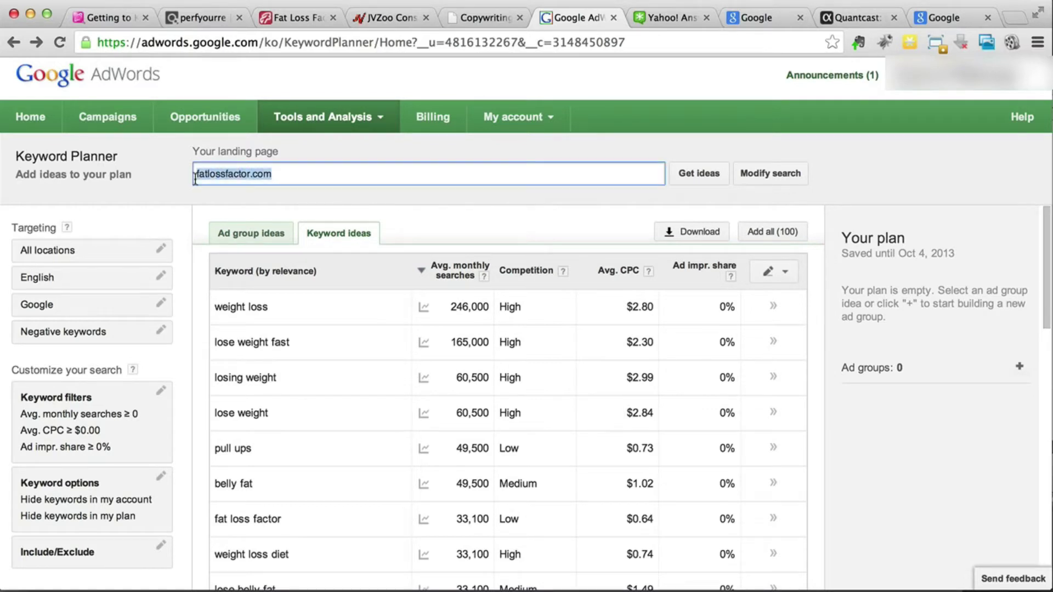
left_click(292, 177)
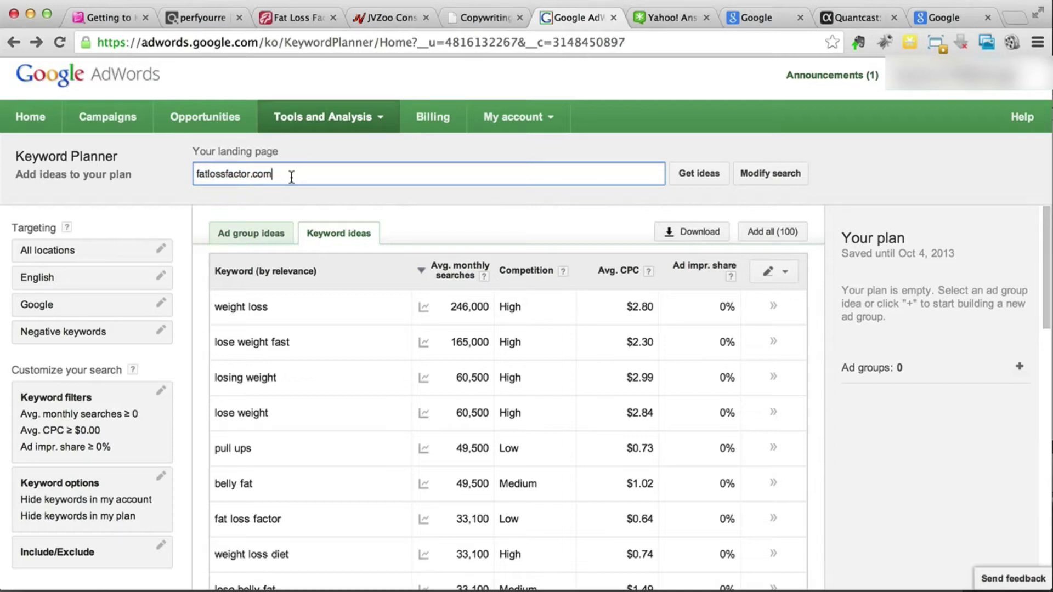
left_click_drag(291, 177, 196, 176)
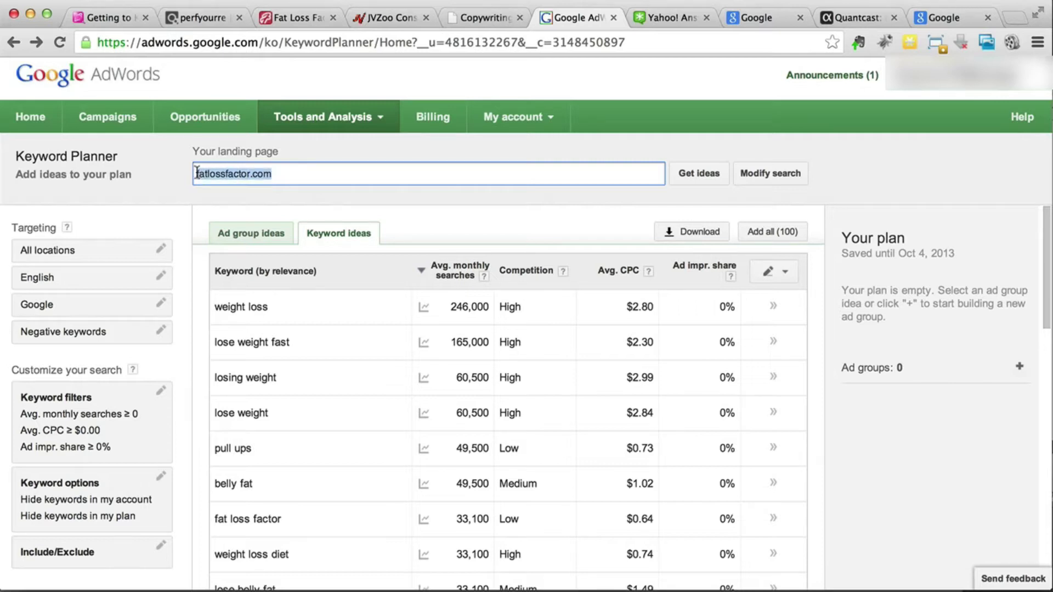
left_click(281, 172)
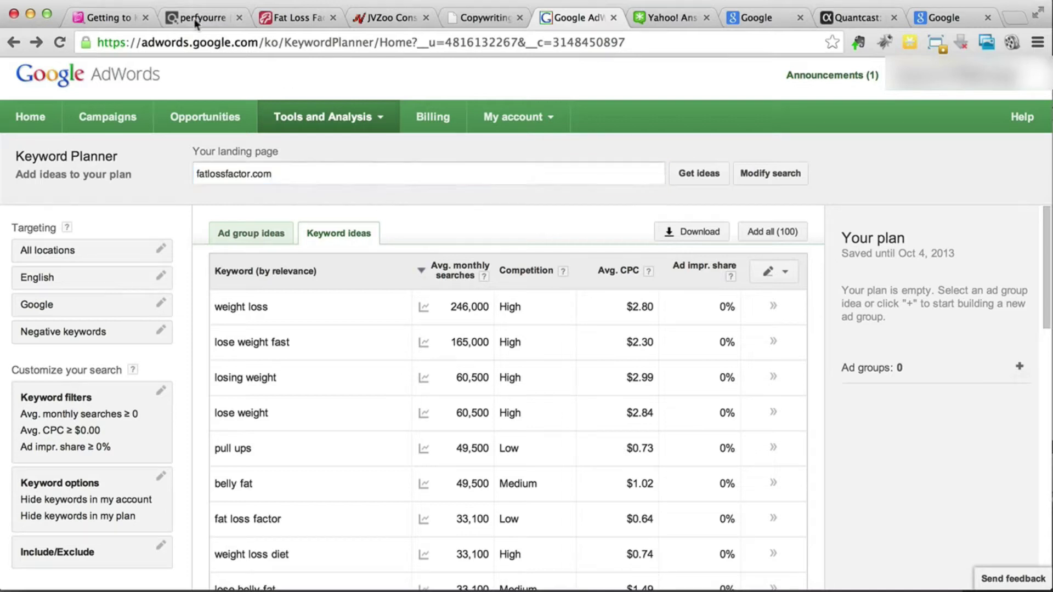
Move the Google tab beside AdWords and open the Getting to Know Your Buyers map.
left_click(762, 22)
left_click_drag(774, 18, 664, 17)
left_click(99, 19)
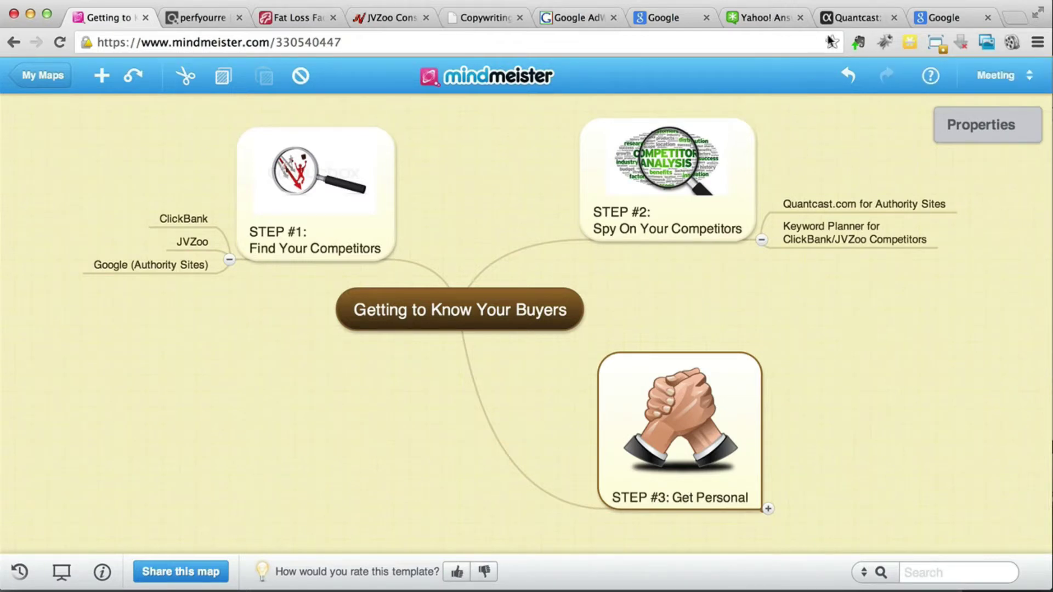
Search Google UK for 'quick weight loss', taken from the saved keyword list.
left_click(652, 15)
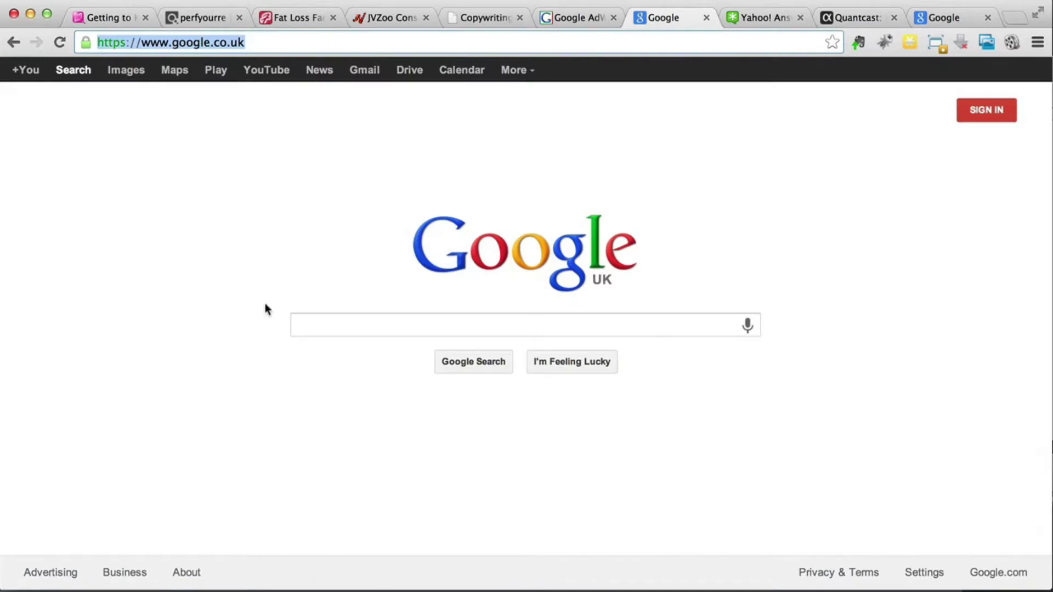
left_click(321, 326)
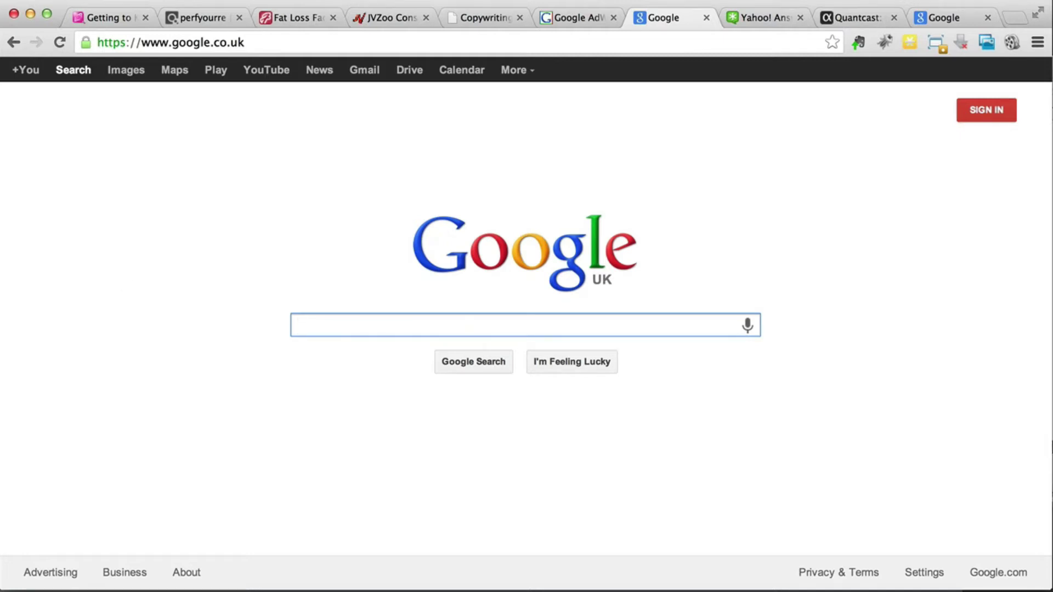
key("super+Tab")
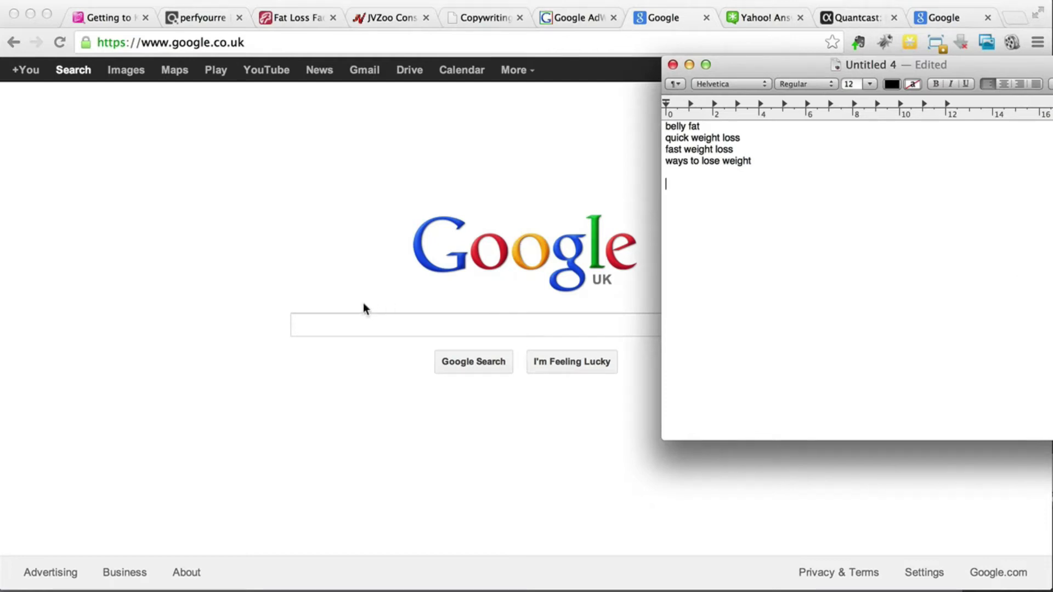
left_click(368, 303)
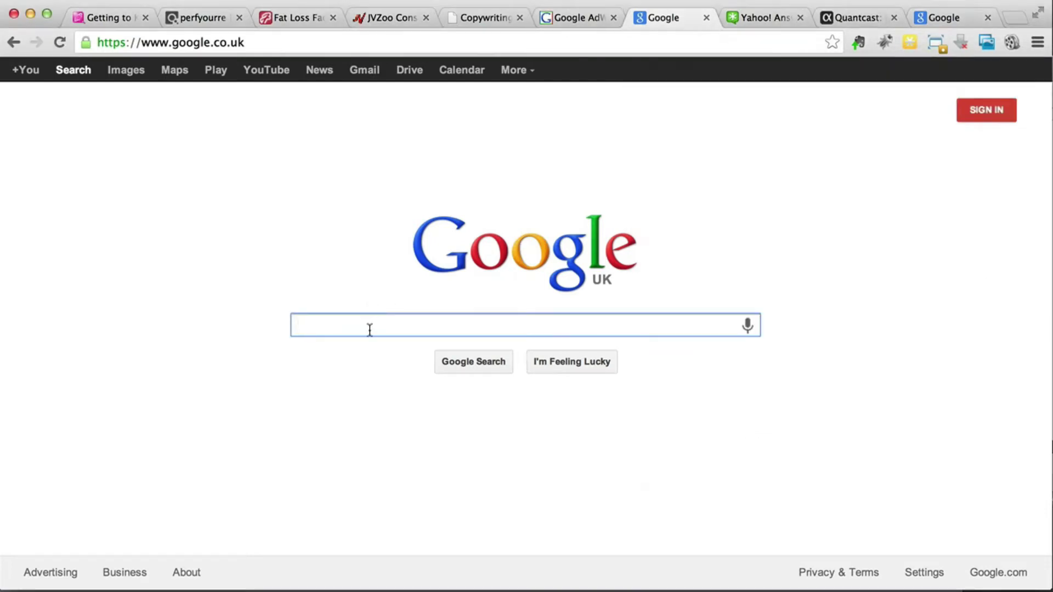
type("quick weight loss")
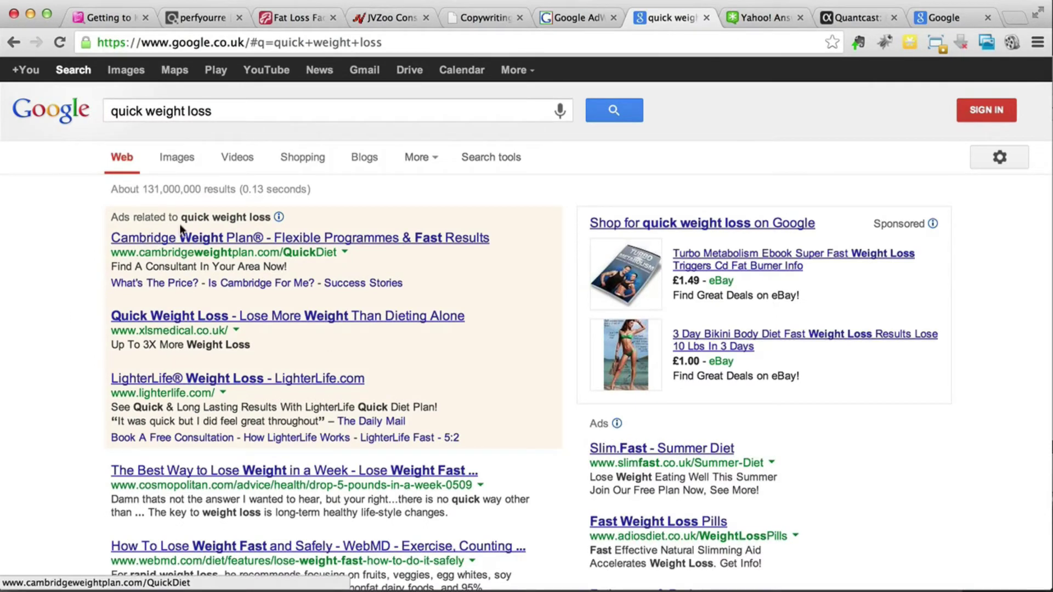
Compare the quick weight loss results against the Keyword Planner ideas.
scroll(516, 233, "down", 2)
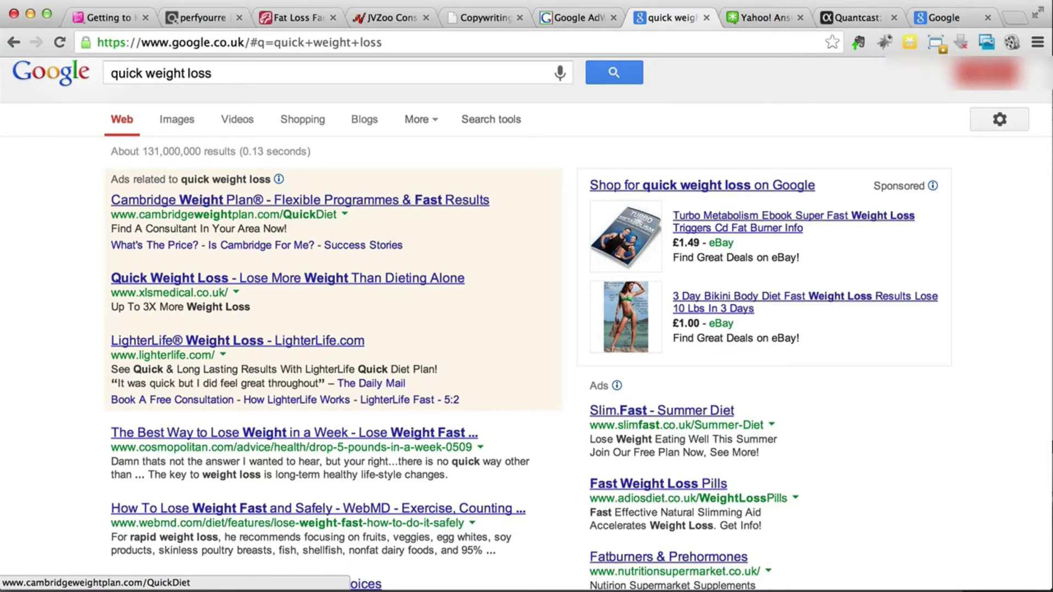
left_click(575, 24)
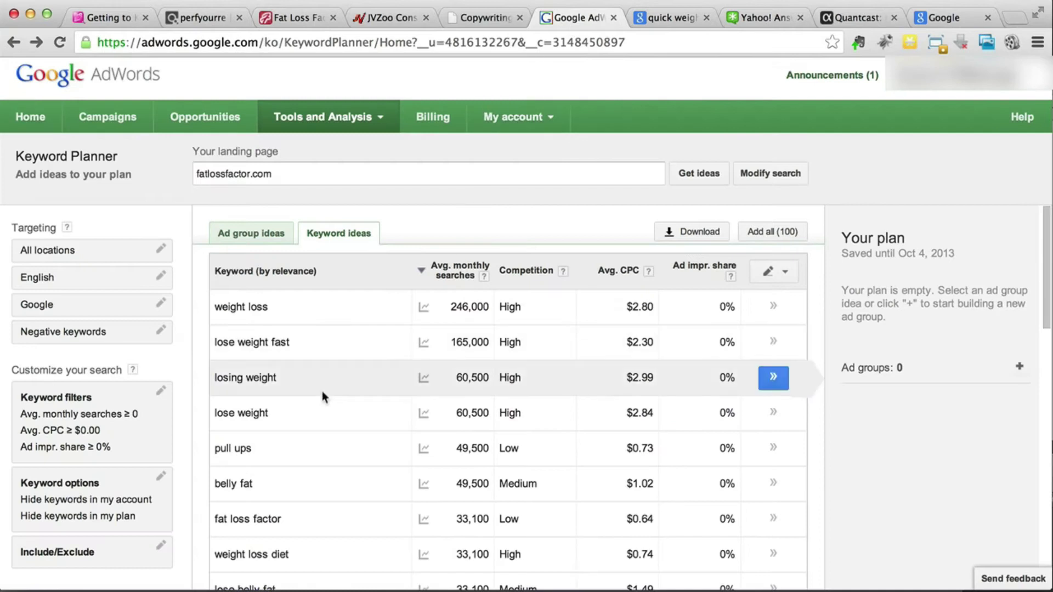
scroll(322, 390, "down", 3)
scroll(321, 391, "down", 2)
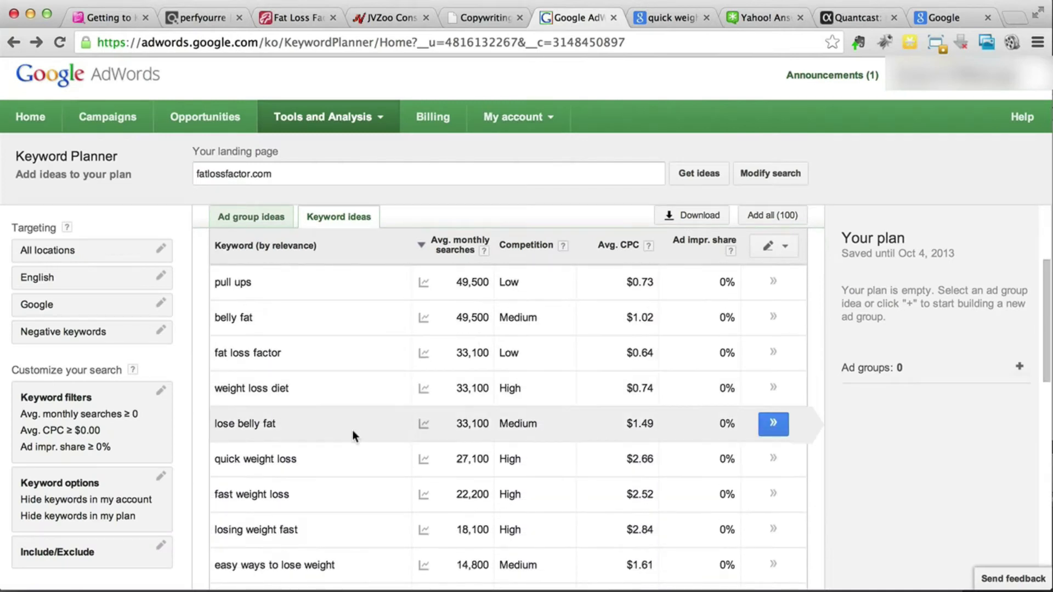
mouse_move(424, 459)
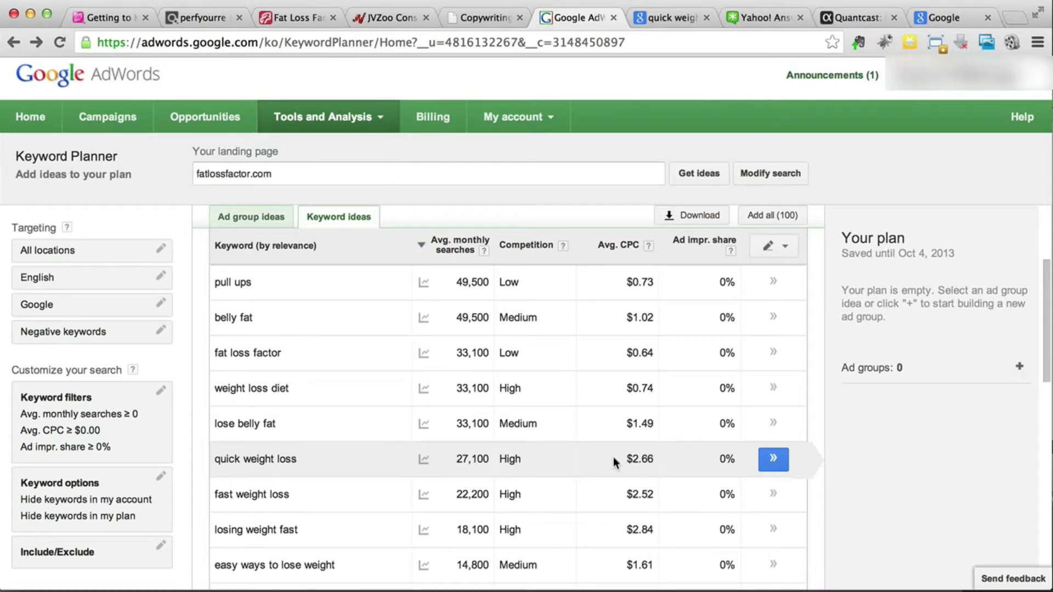
left_click(676, 21)
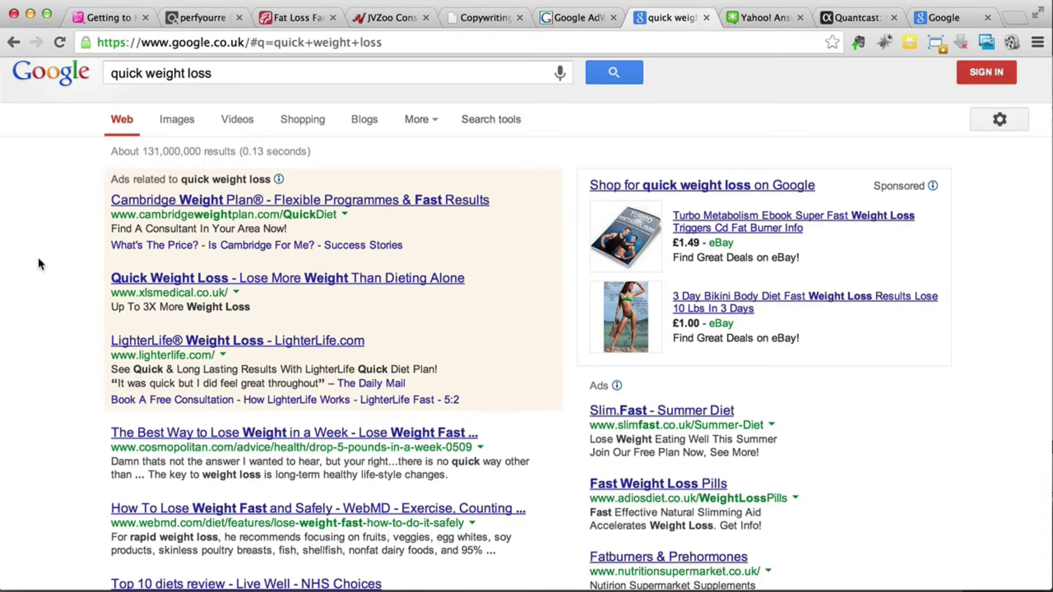
Scroll through the quick weight loss results, briefly selecting the NHS result's address.
scroll(38, 262, "down", 3)
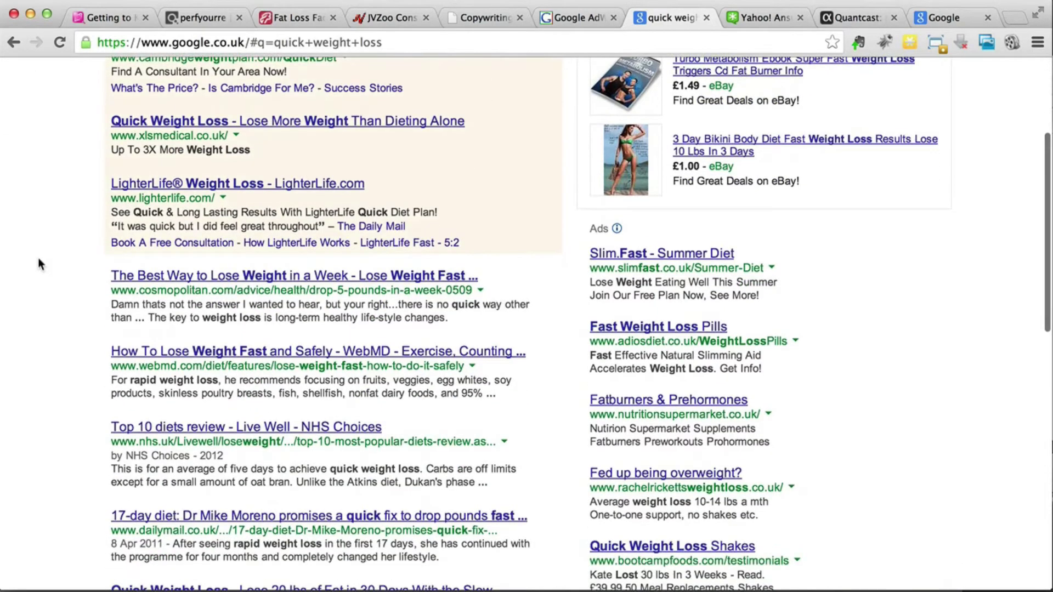
scroll(38, 262, "down", 2)
scroll(38, 264, "down", 2)
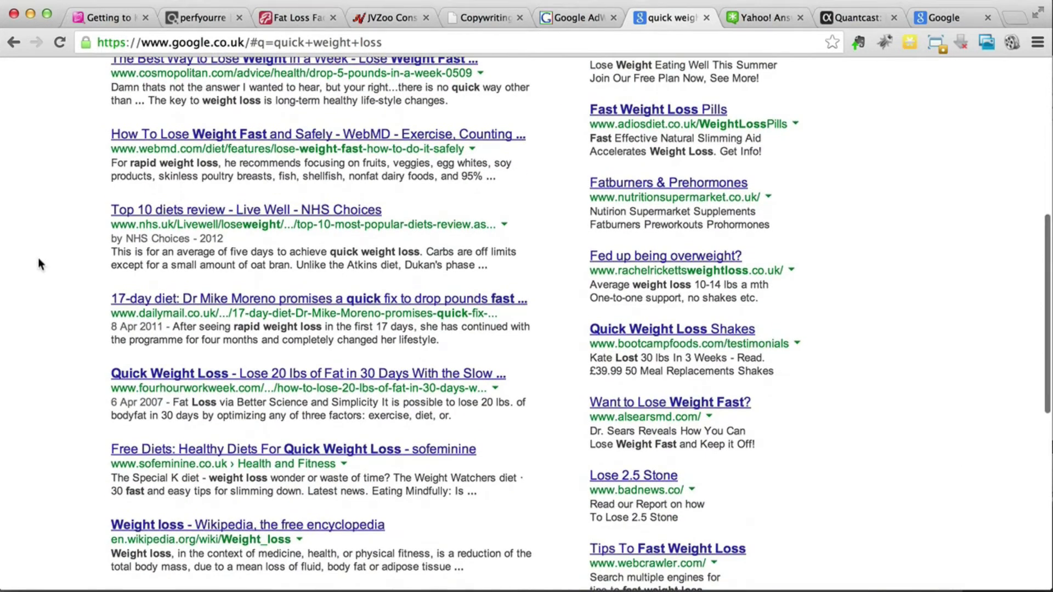
scroll(39, 263, "down", 2)
scroll(38, 263, "down", 2)
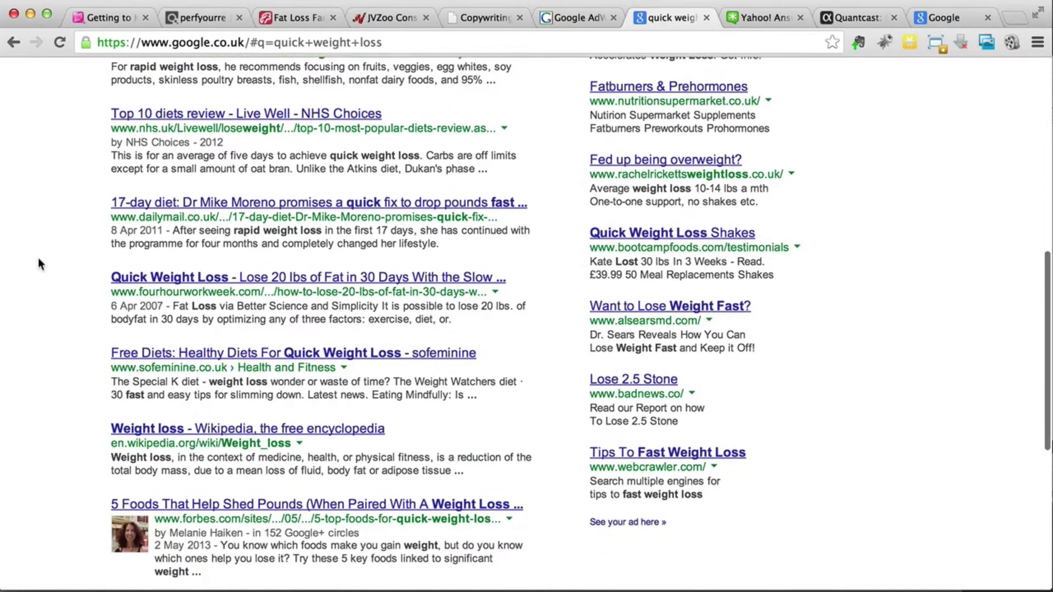
scroll(38, 264, "down", 3)
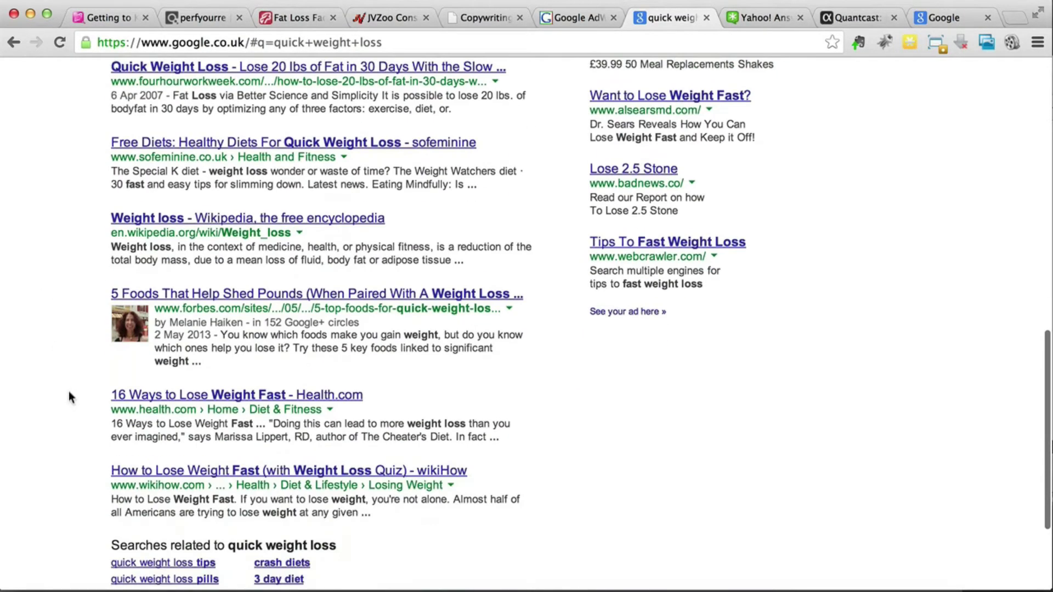
scroll(65, 389, "up", 10)
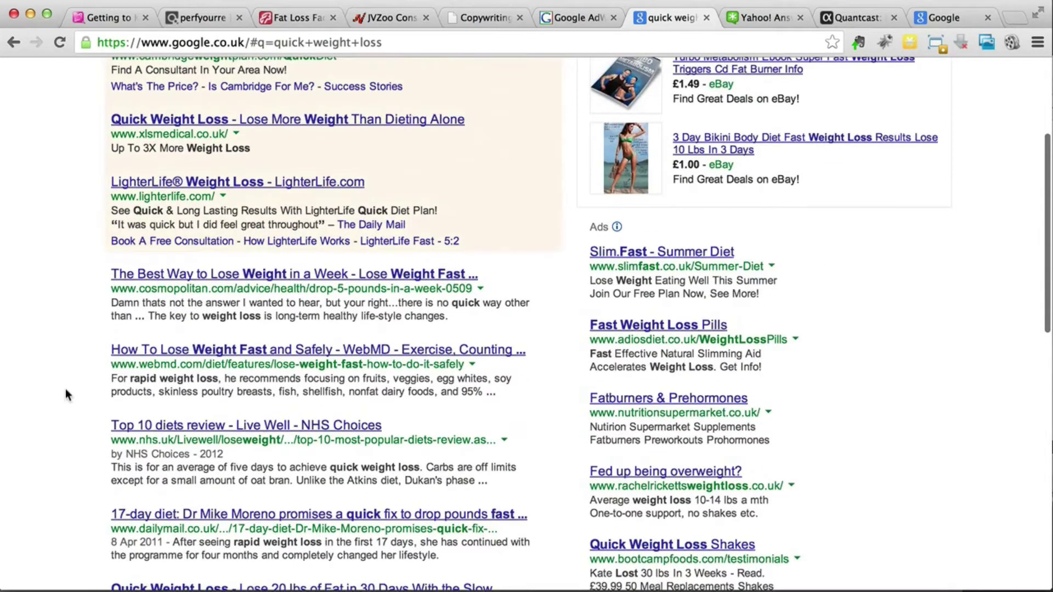
scroll(65, 395, "down", 1)
scroll(101, 318, "down", 3)
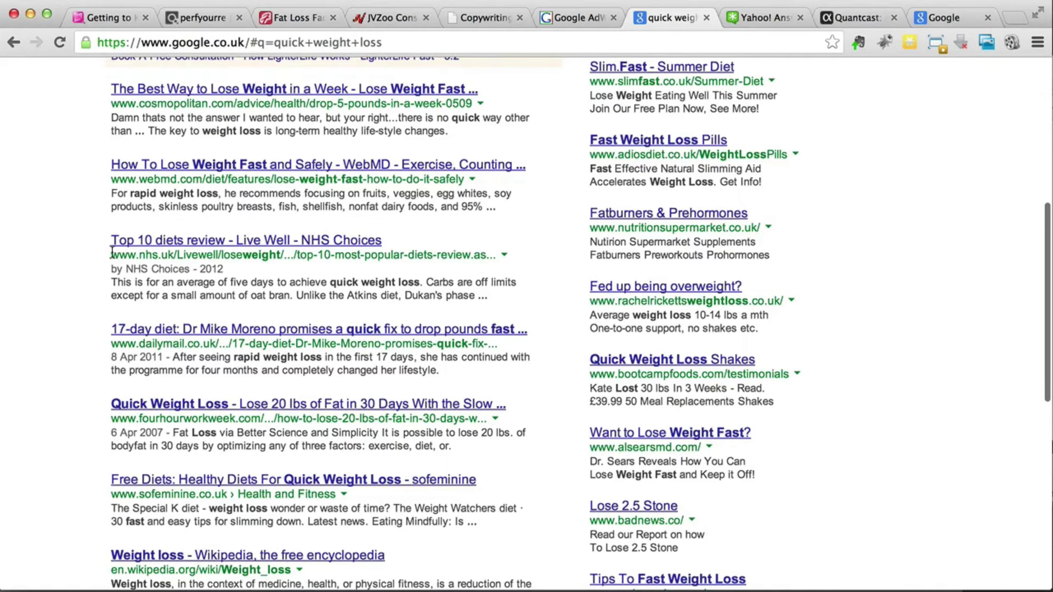
left_click_drag(111, 256, 291, 257)
left_click(77, 249)
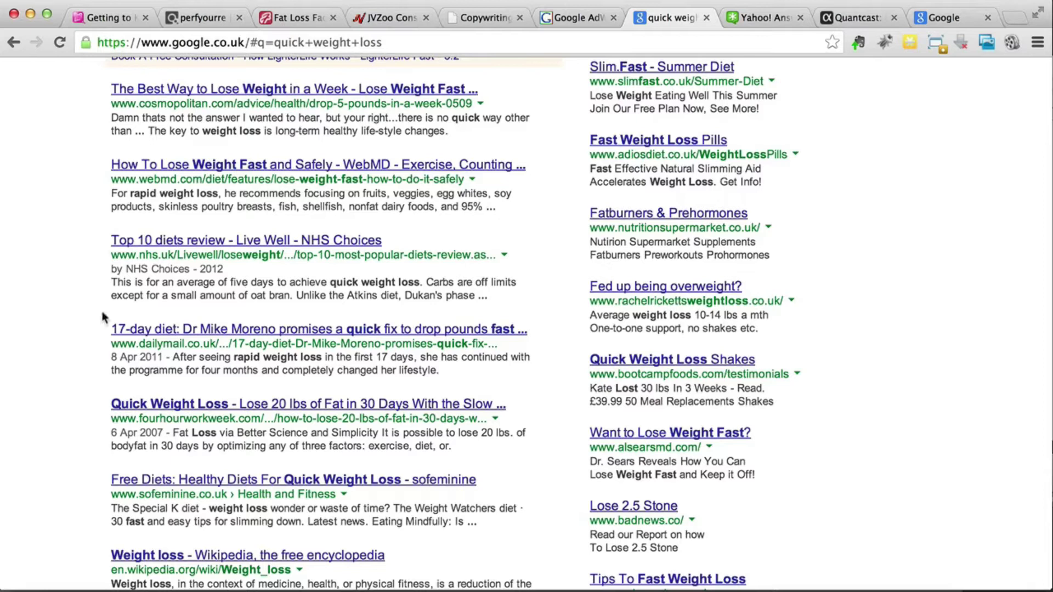
Copy the sofeminine.co.uk domain from its result and switch to Quantcast.
scroll(69, 334, "down", 2)
scroll(69, 334, "down", 3)
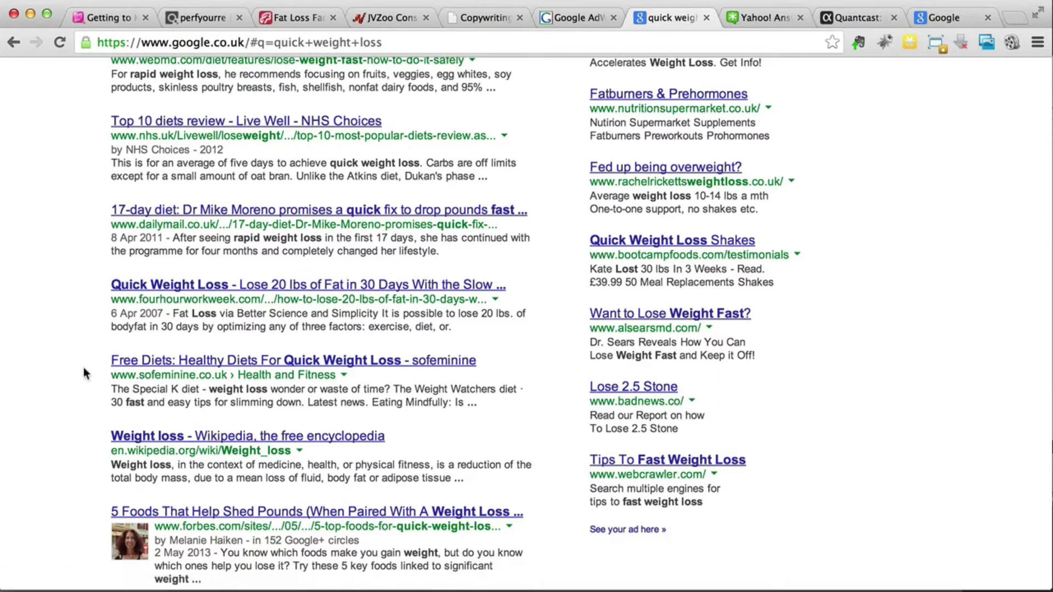
left_click_drag(140, 375, 224, 377)
right_click(225, 377)
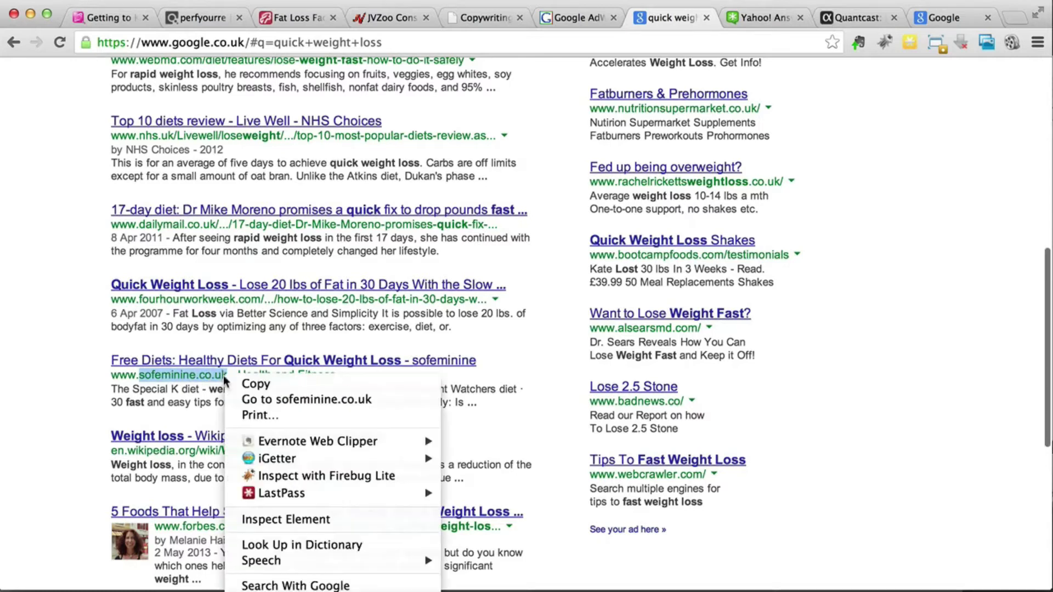
left_click(235, 383)
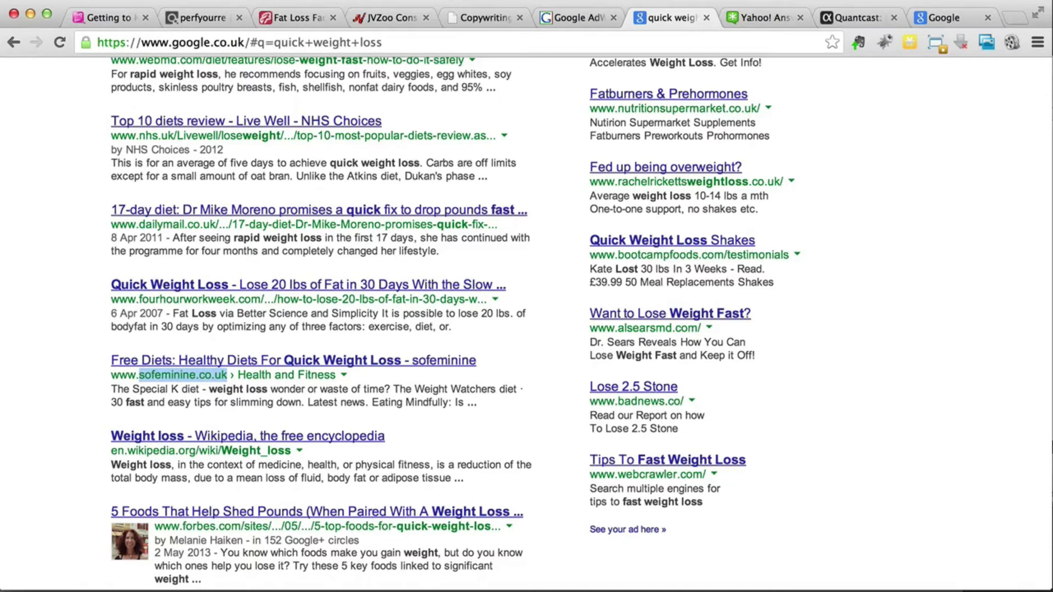
left_click(840, 22)
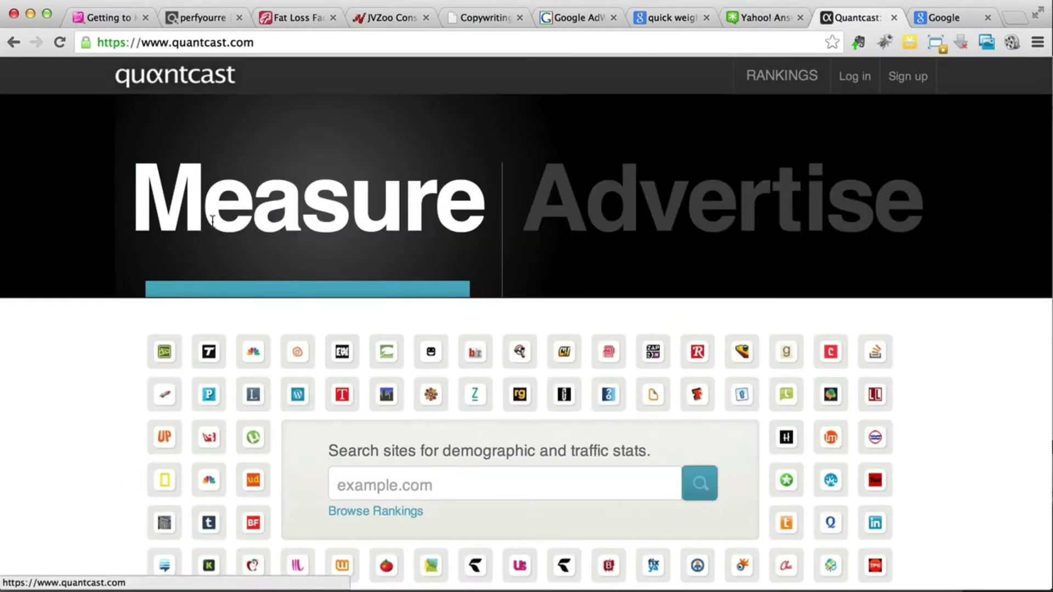
scroll(111, 357, "down", 5)
scroll(112, 360, "down", 3)
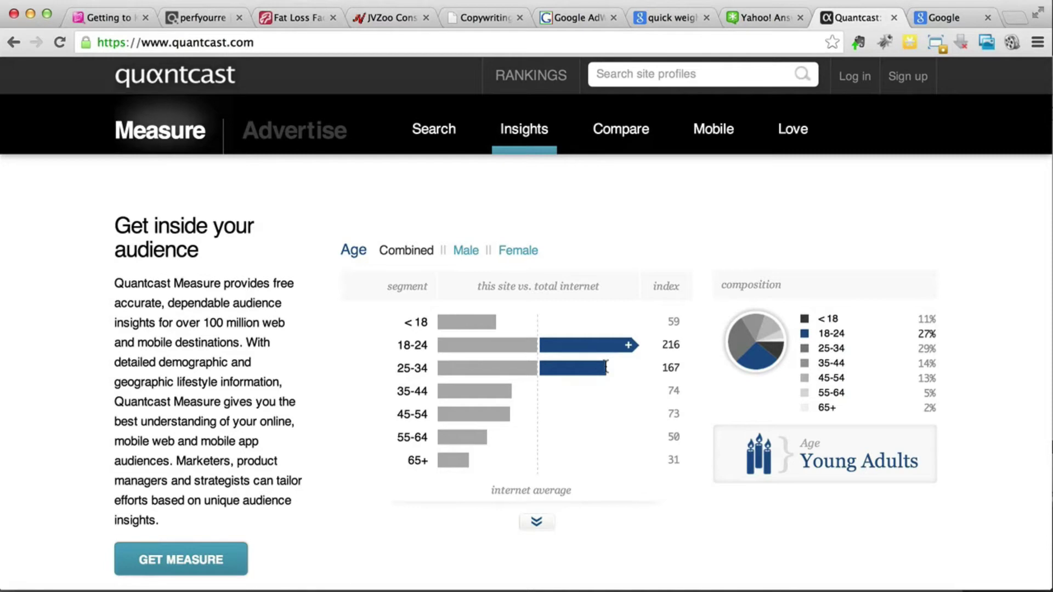
scroll(605, 366, "down", 3)
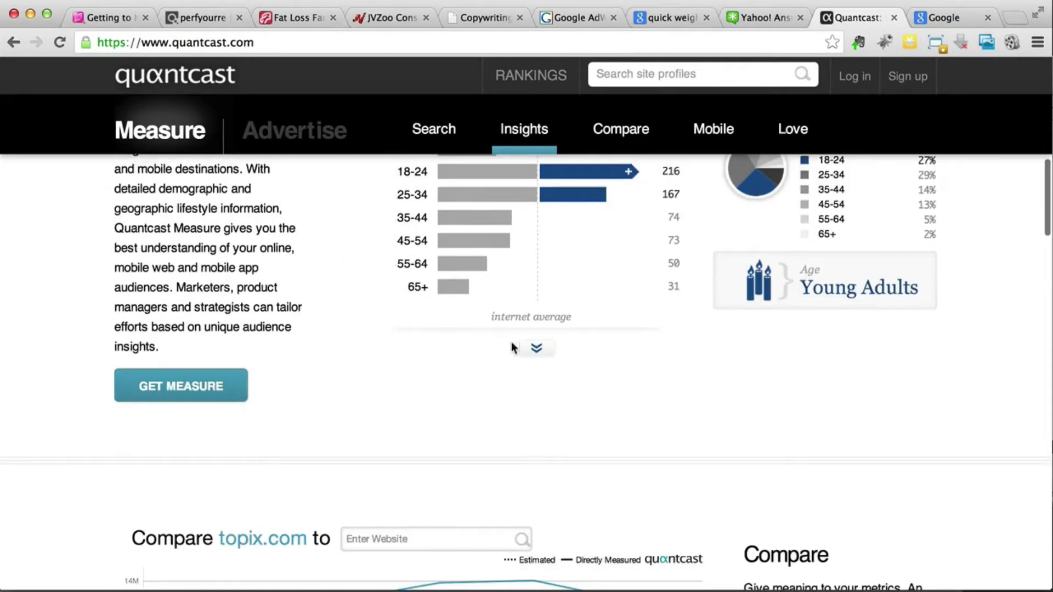
left_click(531, 349)
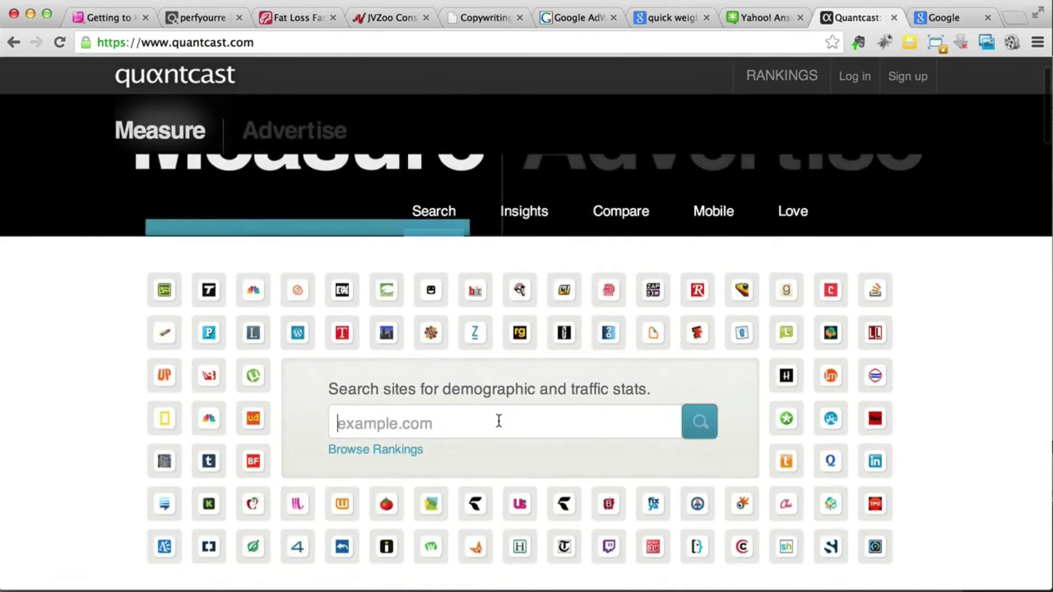
Paste sofeminine.co.uk into Quantcast, view its profile, then return to the quick weight loss results.
right_click(497, 423)
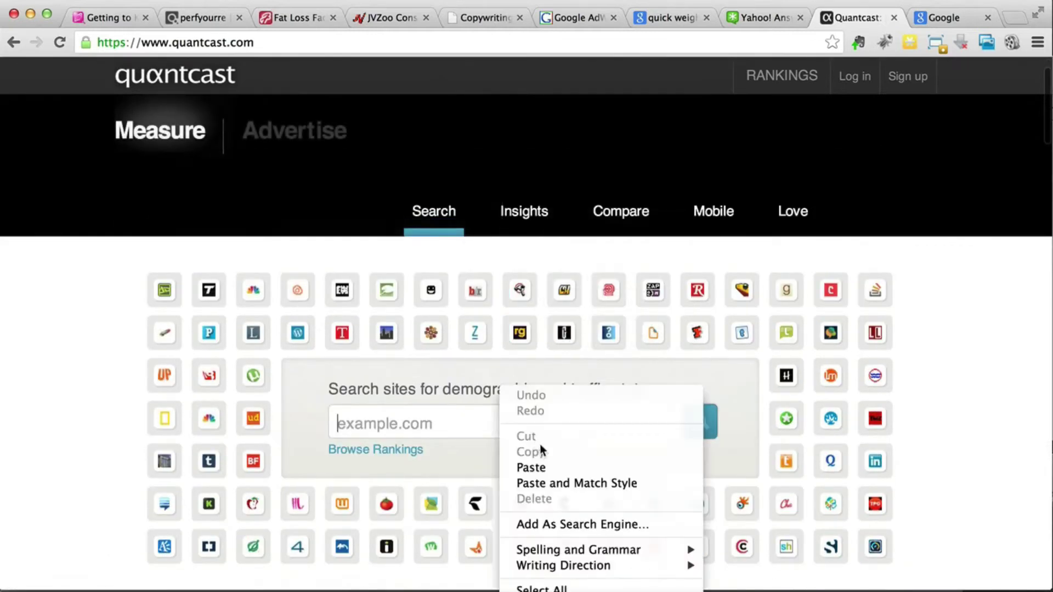
left_click(540, 467)
left_click(710, 421)
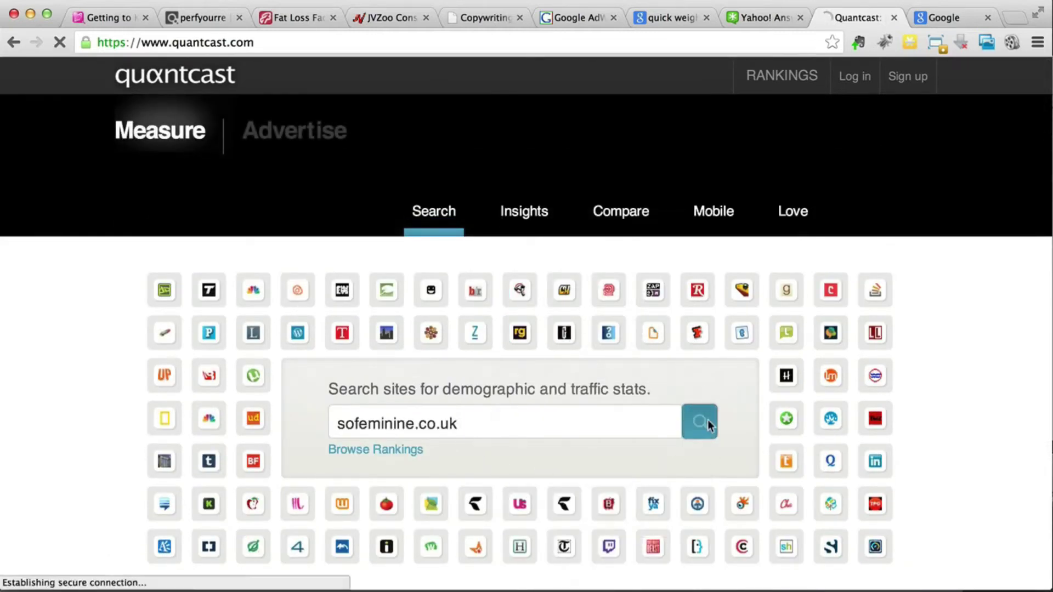
right_click(436, 184)
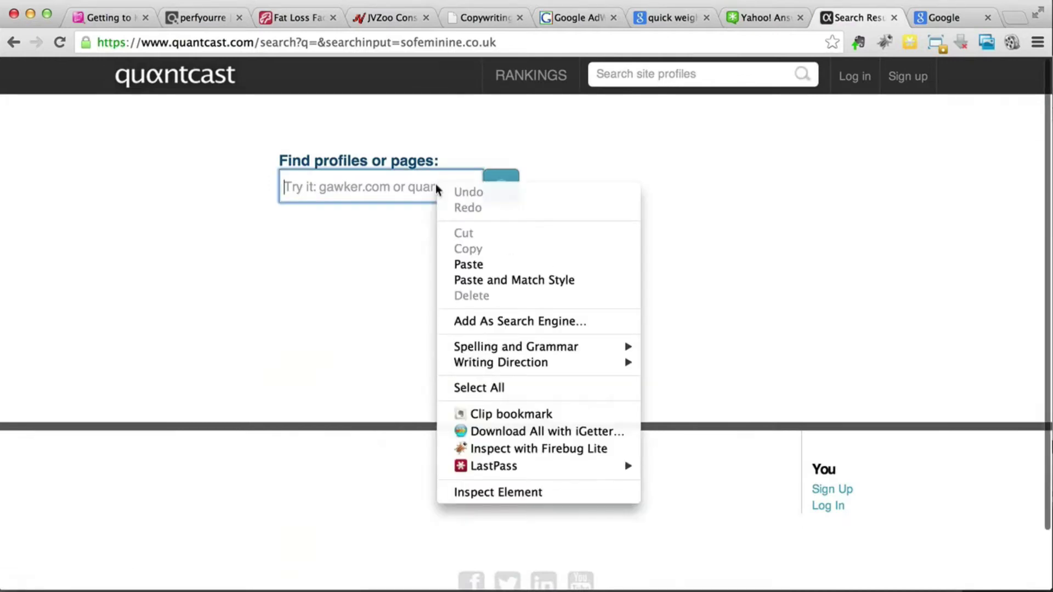
left_click(467, 263)
left_click(504, 190)
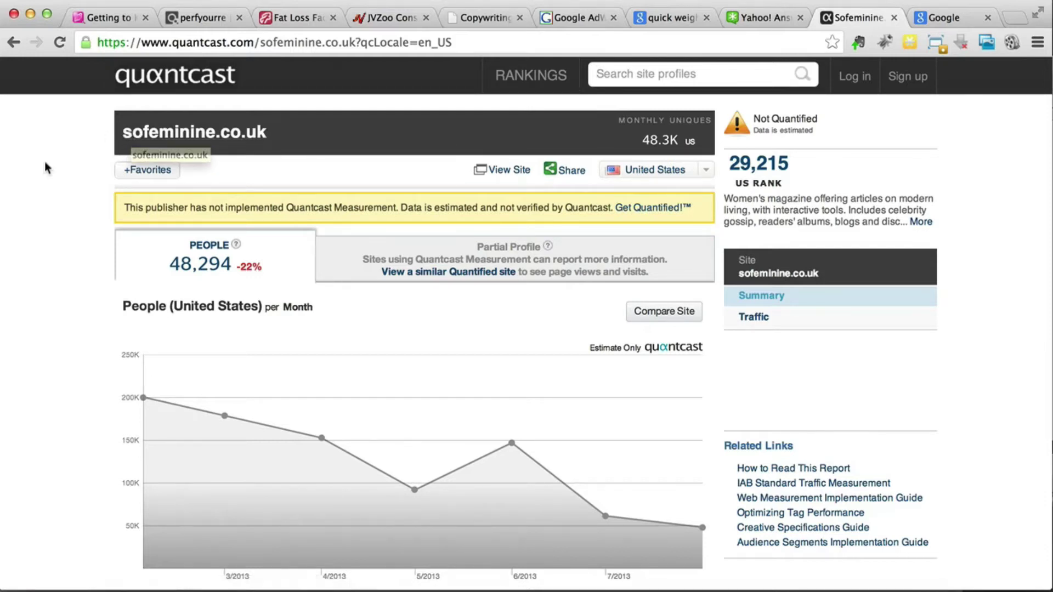
scroll(47, 168, "down", 10)
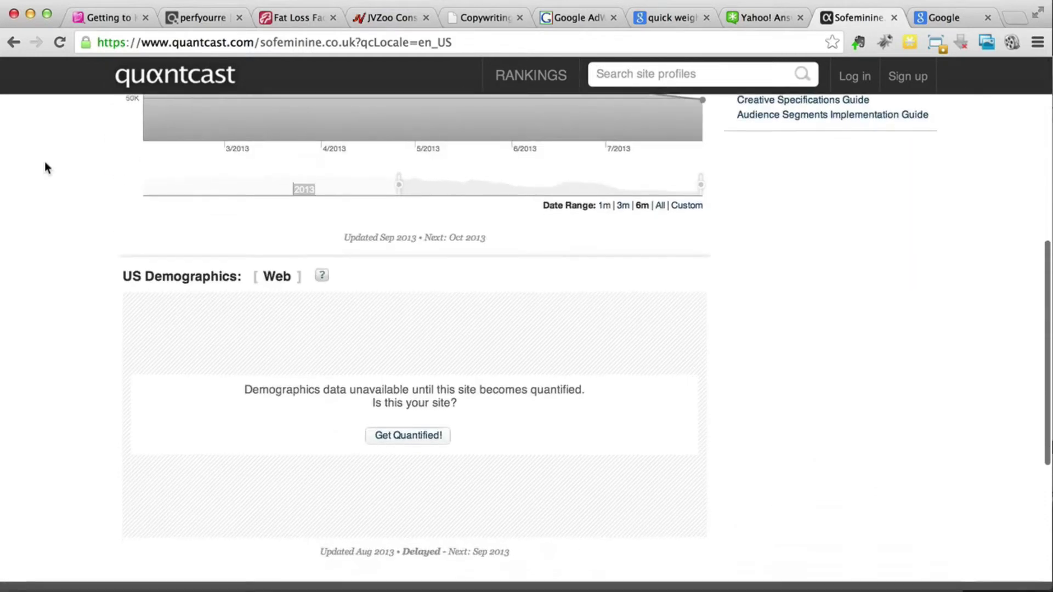
scroll(46, 167, "down", 2)
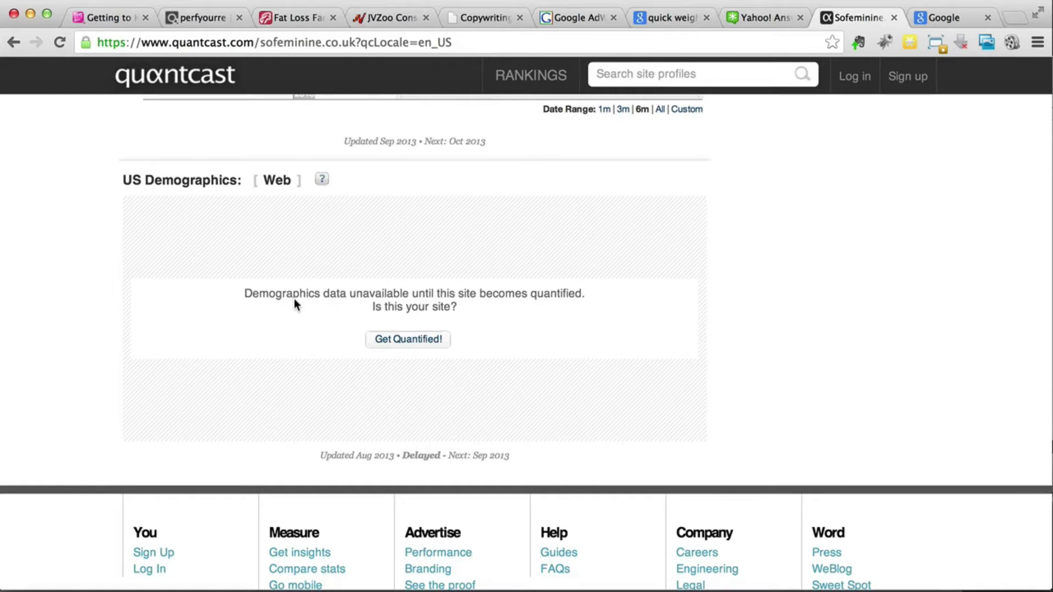
left_click(674, 15)
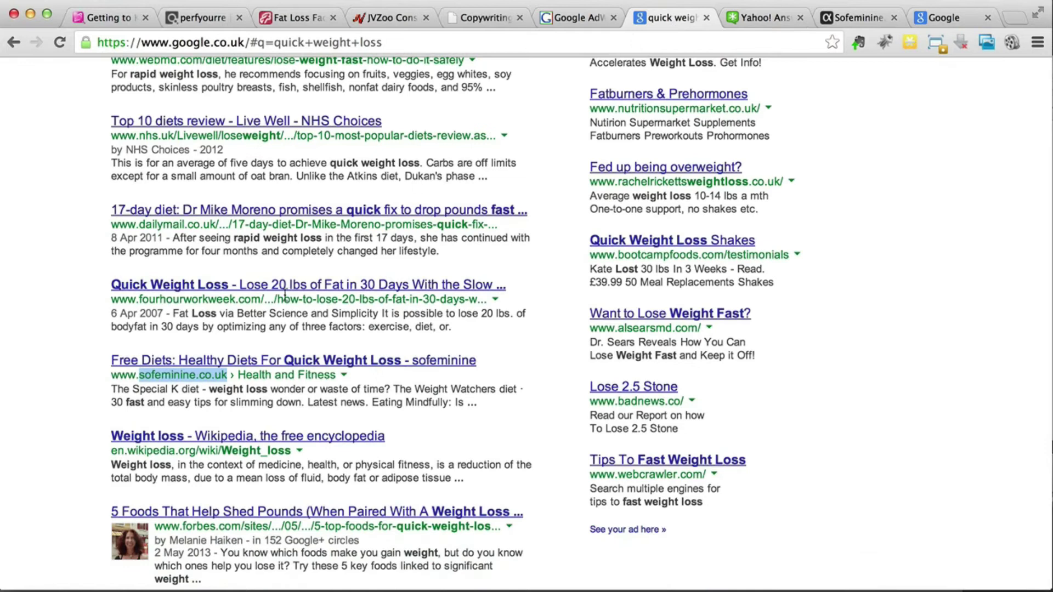
Open the related search results for 'quick weight loss diet plan'.
scroll(284, 305, "down", 5)
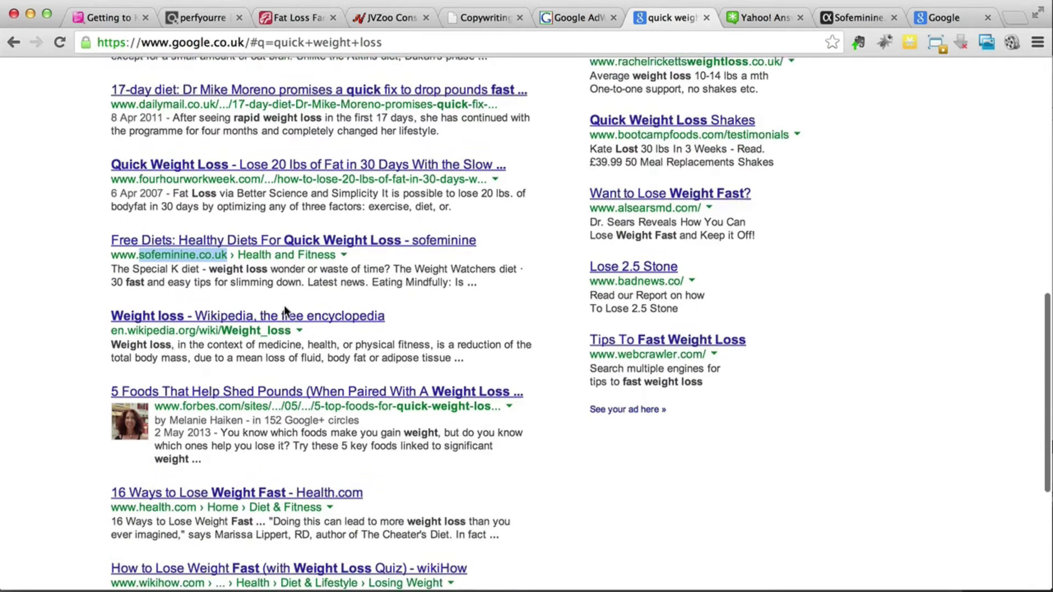
scroll(285, 305, "down", 3)
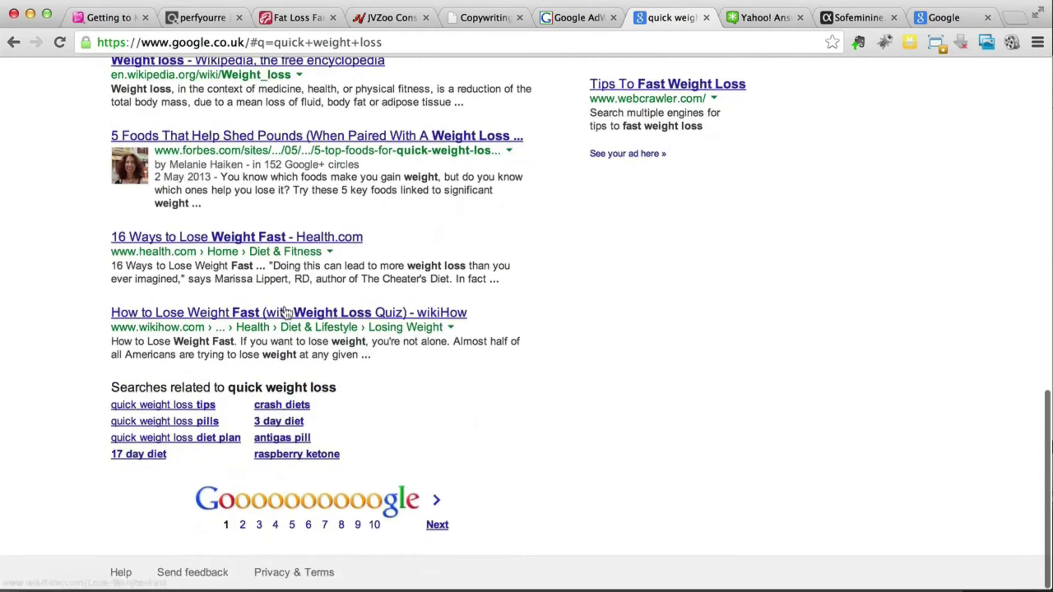
left_click(207, 441)
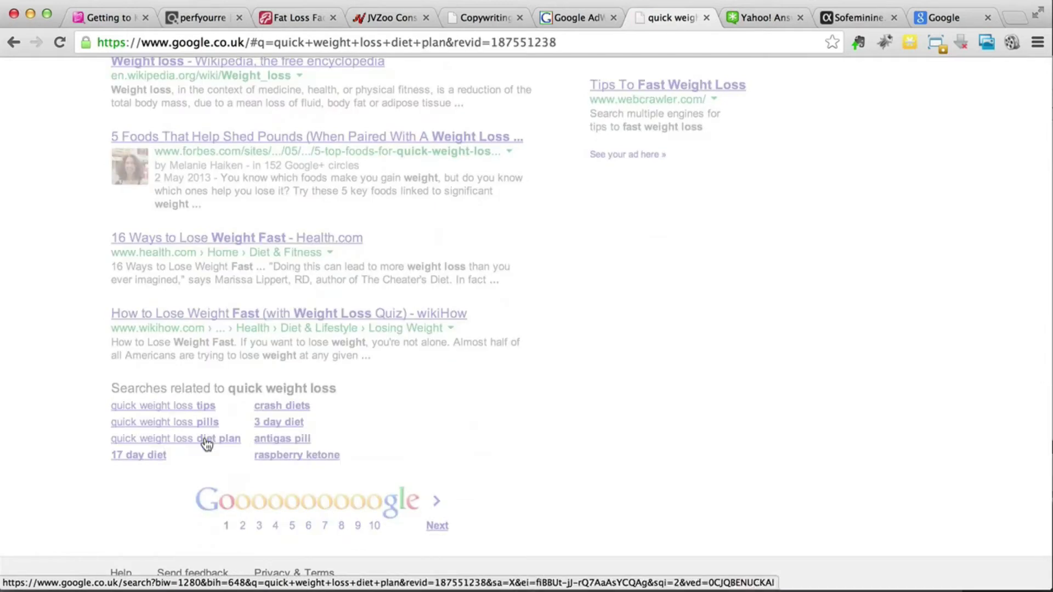
Copy the slimmingsolutions.co.uk domain and go back to the Quantcast profile.
scroll(18, 305, "down", 1)
scroll(18, 300, "down", 6)
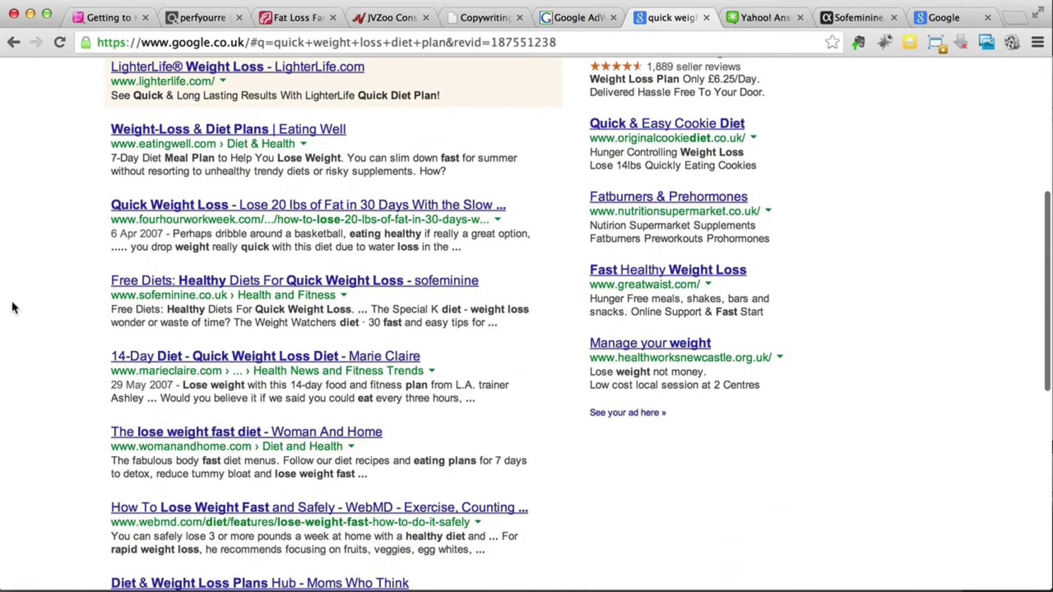
scroll(77, 402, "down", 1)
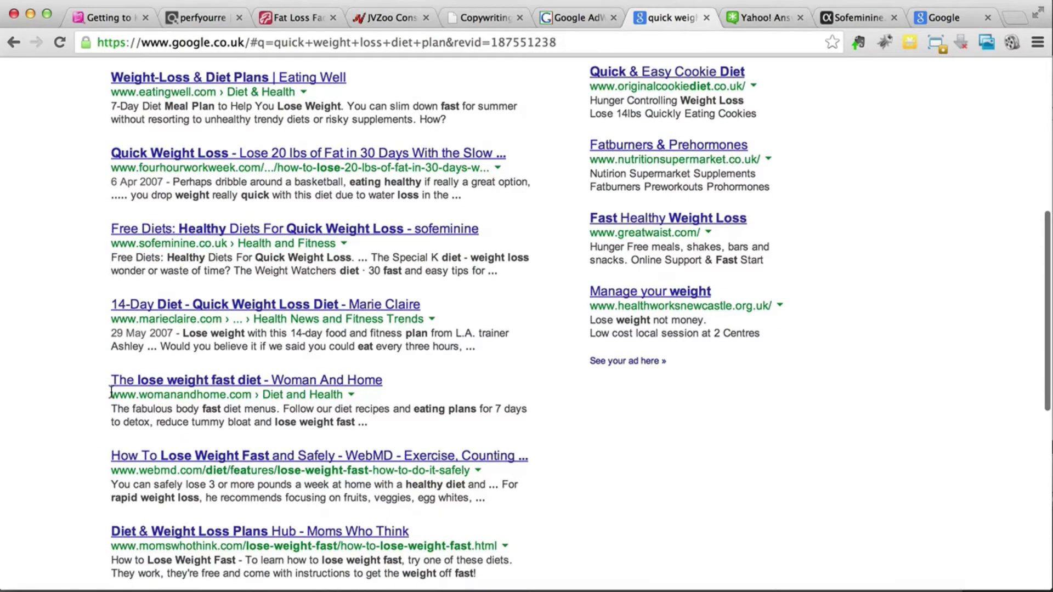
scroll(110, 391, "down", 1)
scroll(110, 391, "down", 3)
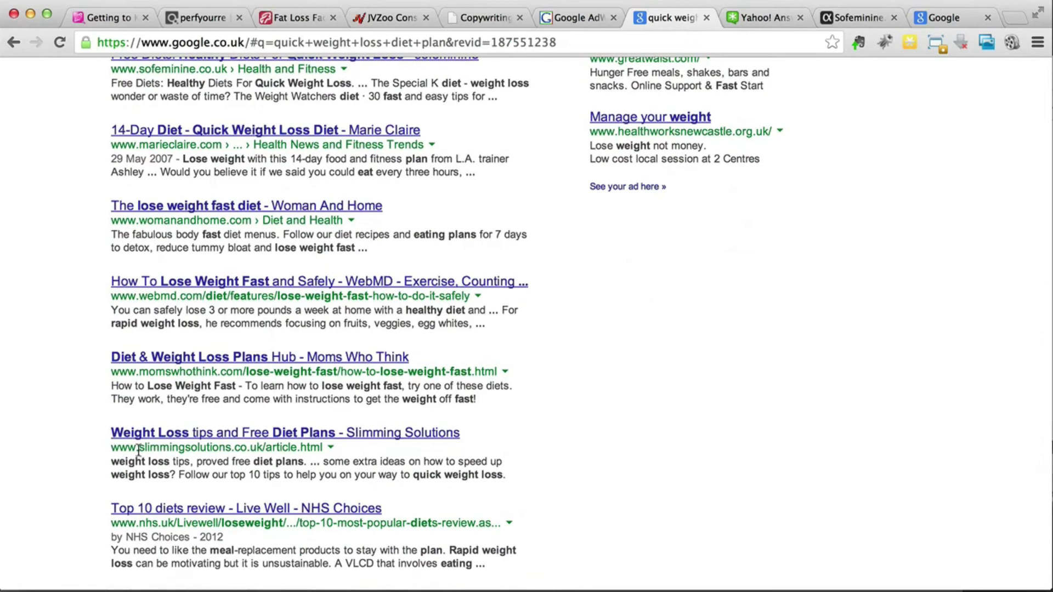
left_click_drag(171, 449, 259, 451)
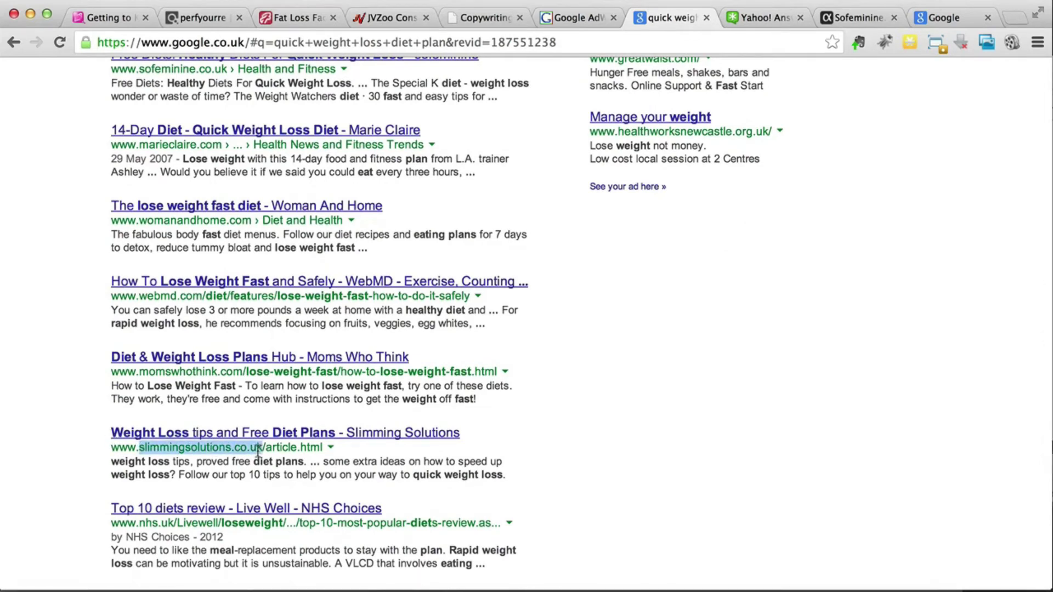
right_click(256, 449)
left_click(257, 446)
left_click(849, 19)
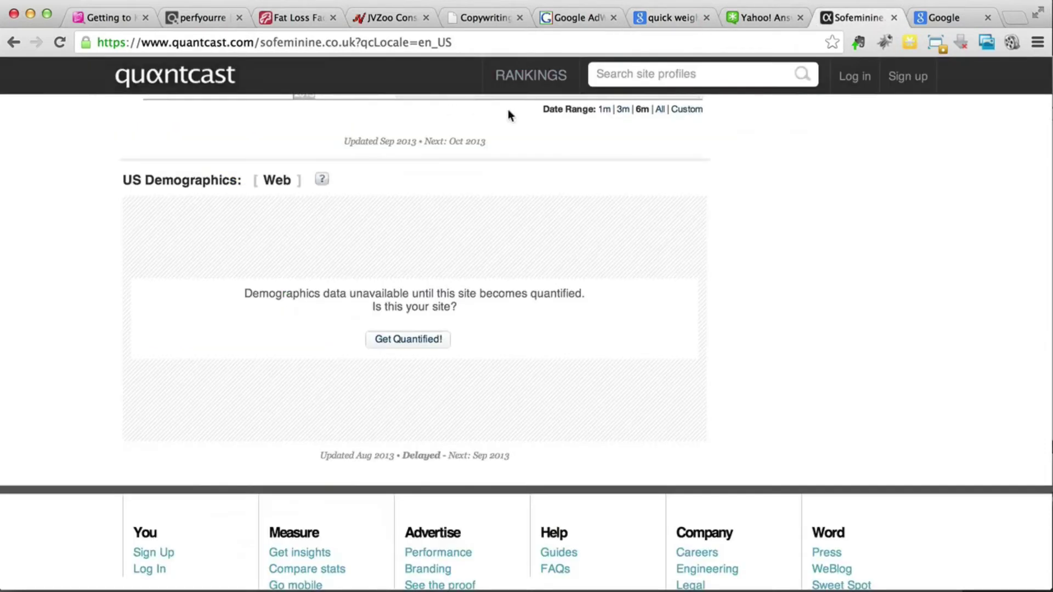
Look up slimmingsolutions.co.uk on Quantcast (US rank 319,307), then return to the diet plan results.
scroll(494, 248, "up", 10)
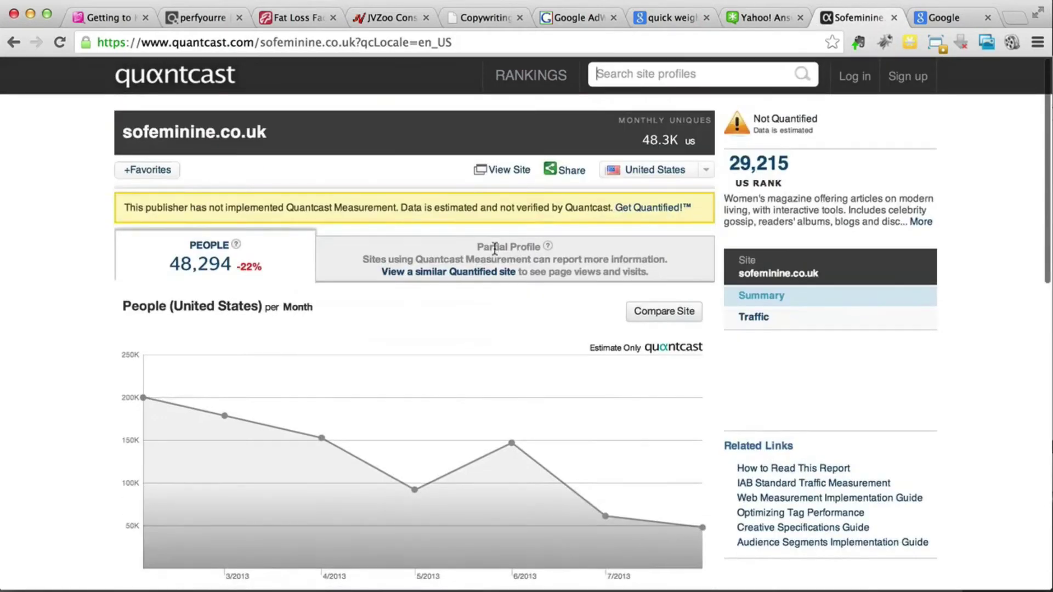
right_click(649, 74)
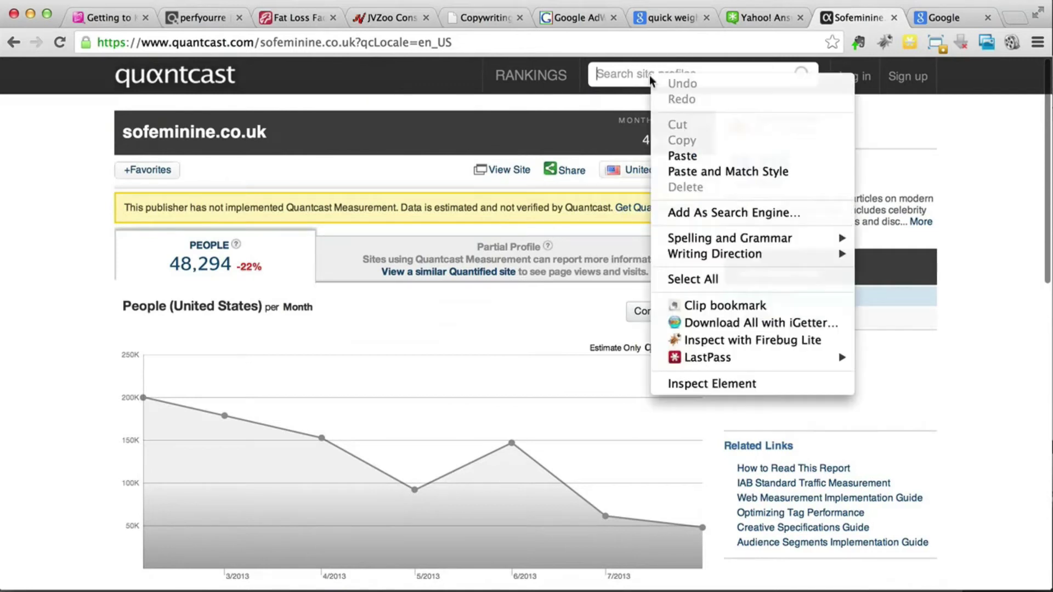
left_click(703, 156)
key("Return")
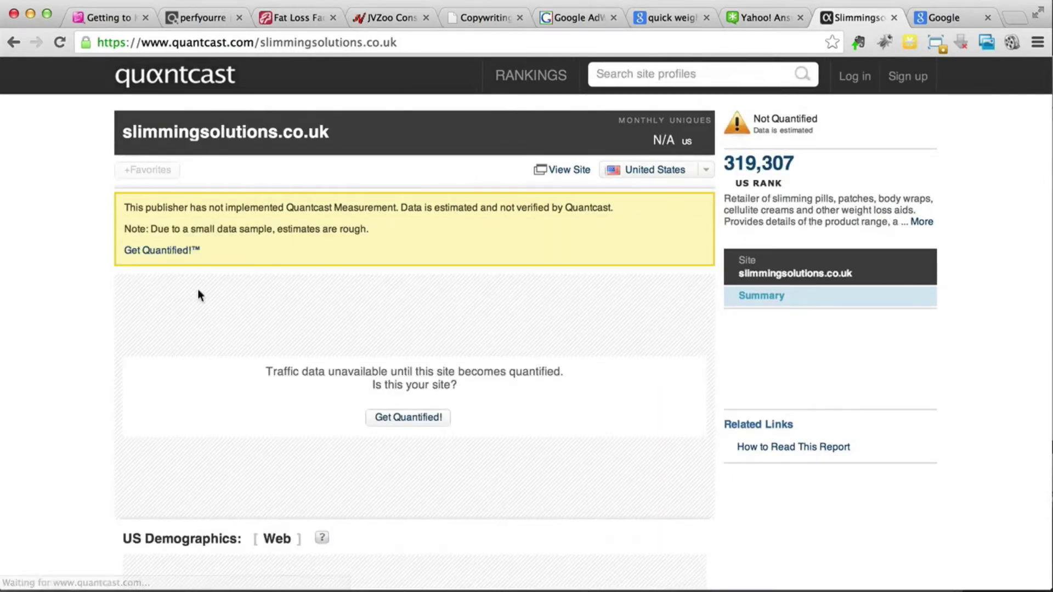
scroll(198, 288, "down", 1)
scroll(199, 295, "down", 8)
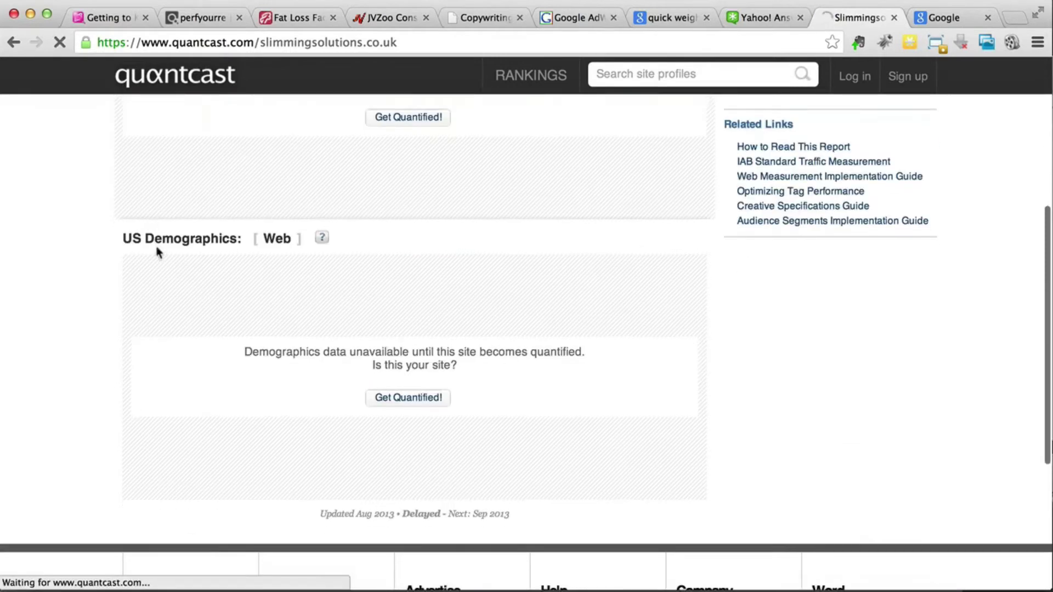
scroll(127, 271, "up", 10)
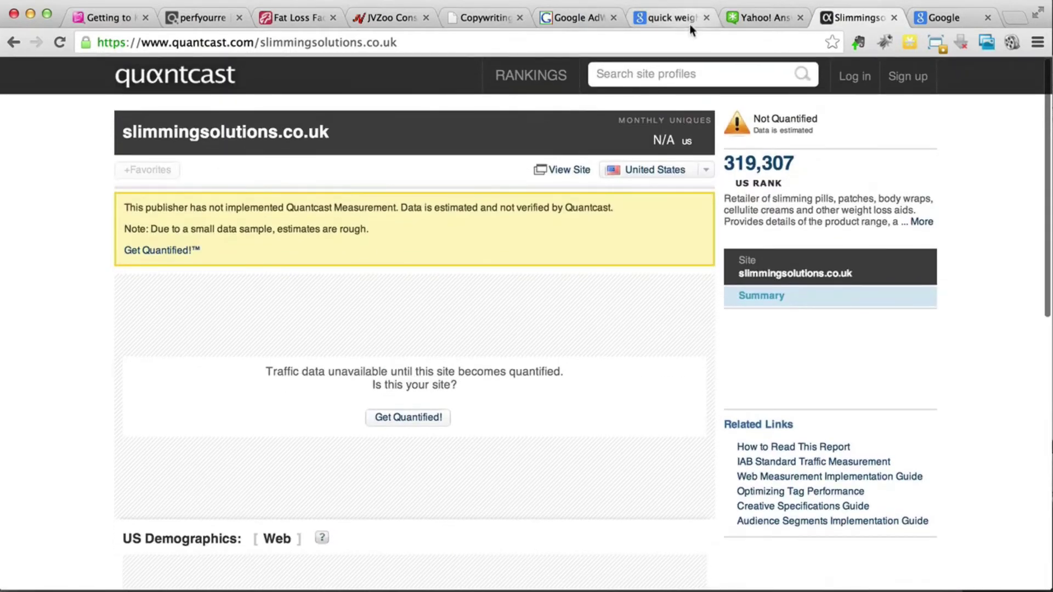
left_click(690, 24)
scroll(269, 312, "up", 10)
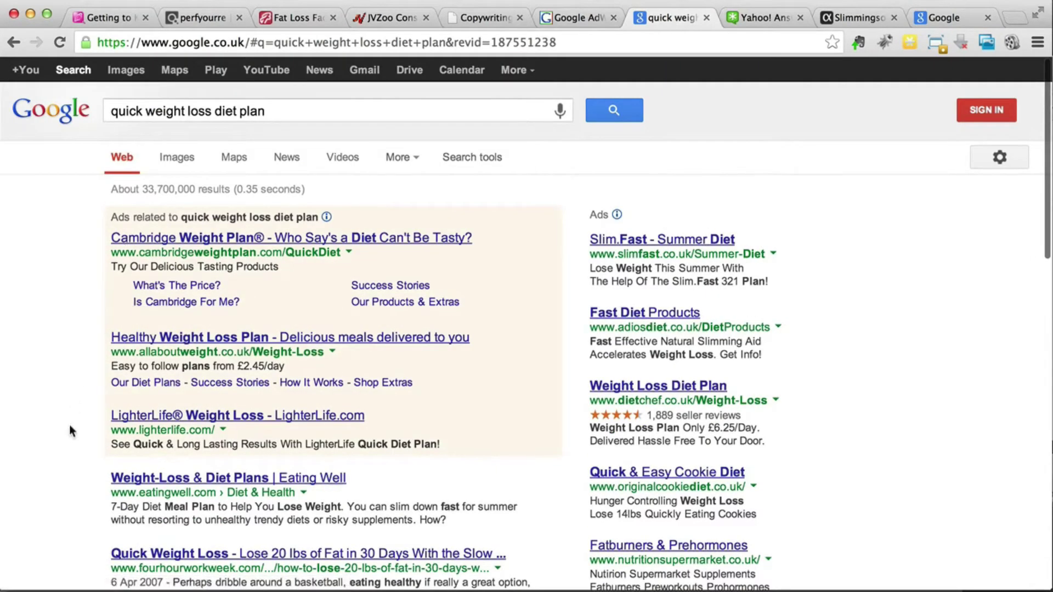
Copy lighterlife.com from the LighterLife ad and switch to the Quantcast profile.
left_click_drag(141, 430, 210, 432)
left_click(140, 428)
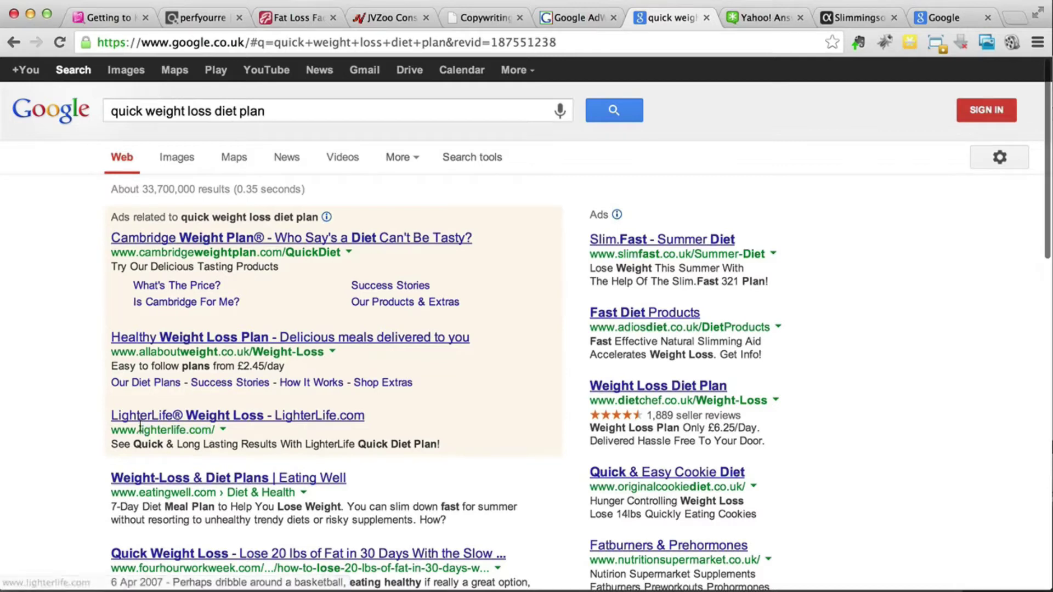
left_click_drag(140, 429, 213, 432)
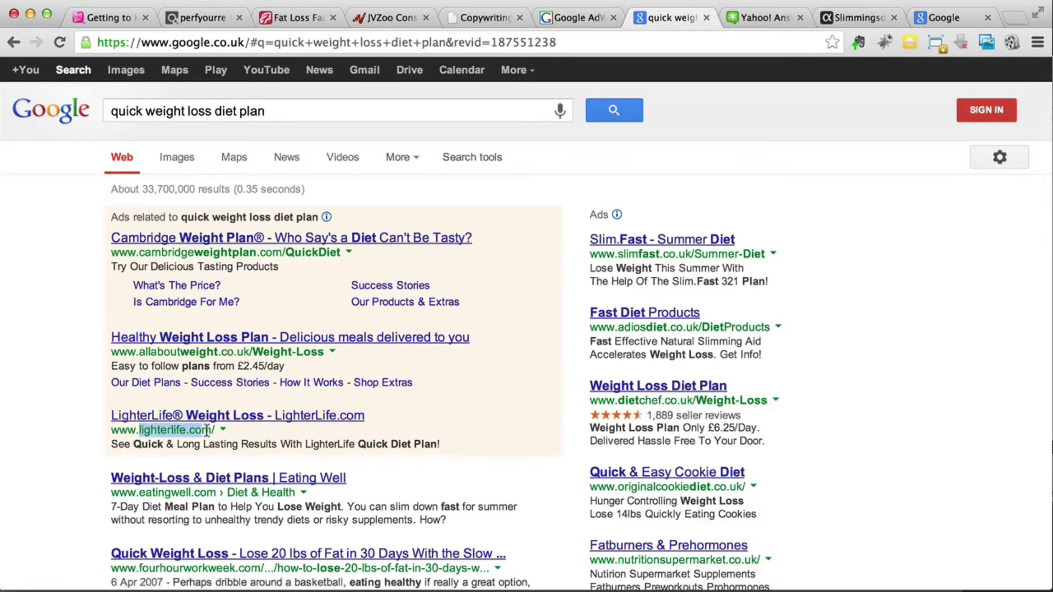
right_click(205, 431)
left_click(220, 435)
left_click(849, 19)
Look up lighterlife.com on Quantcast (Not Quantified) and go back to the Google results.
right_click(669, 71)
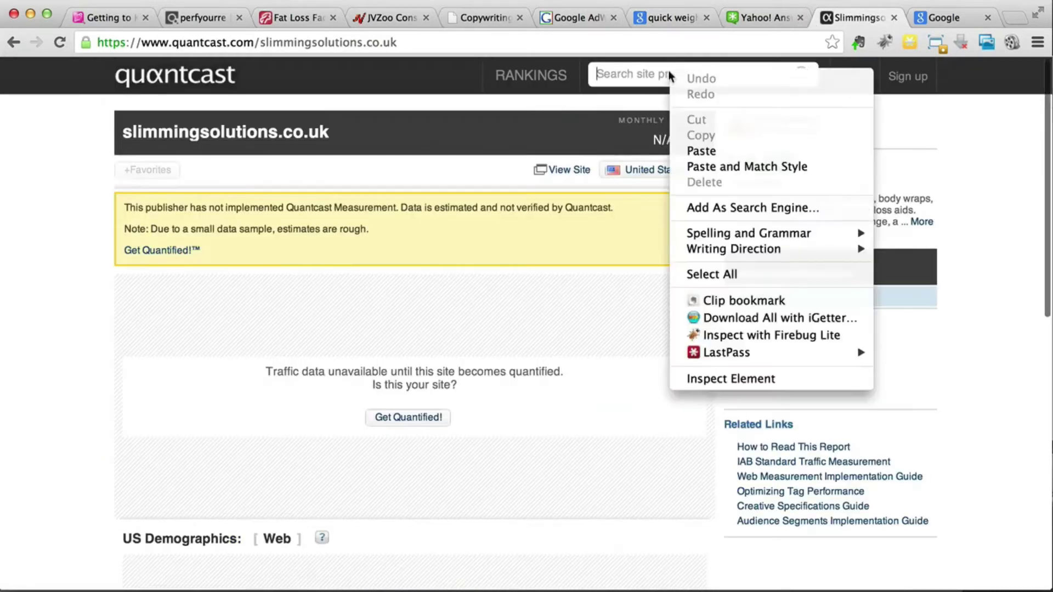
left_click(723, 153)
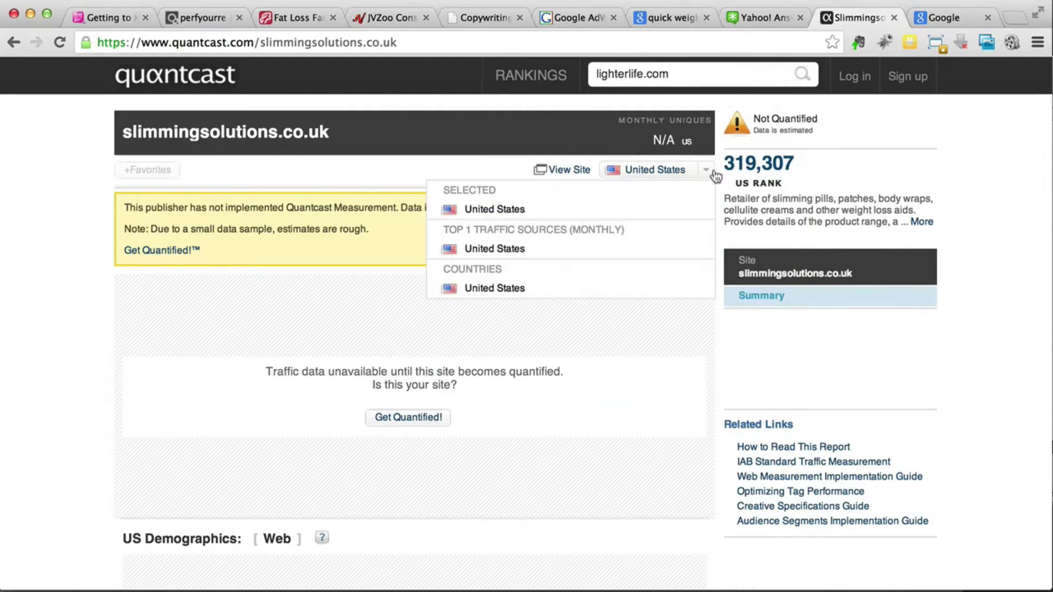
left_click(804, 75)
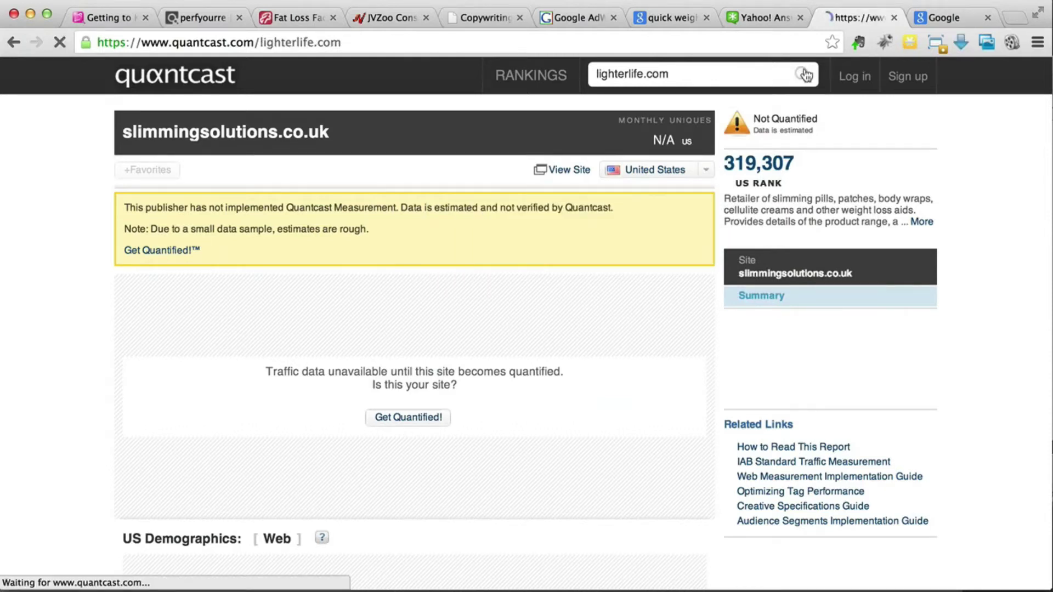
scroll(109, 307, "down", 5)
scroll(101, 310, "down", 3)
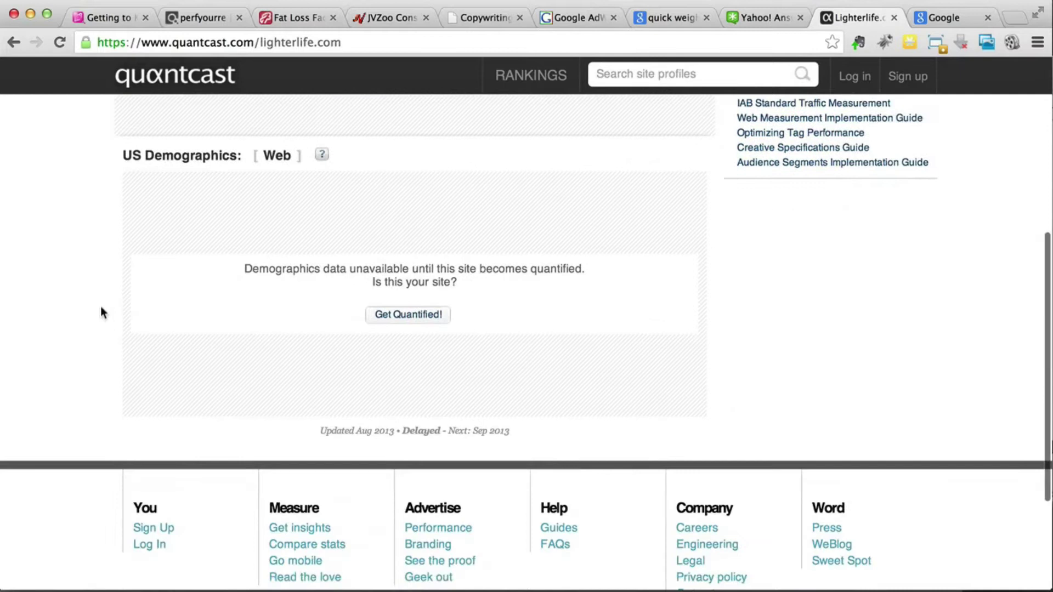
scroll(101, 310, "up", 8)
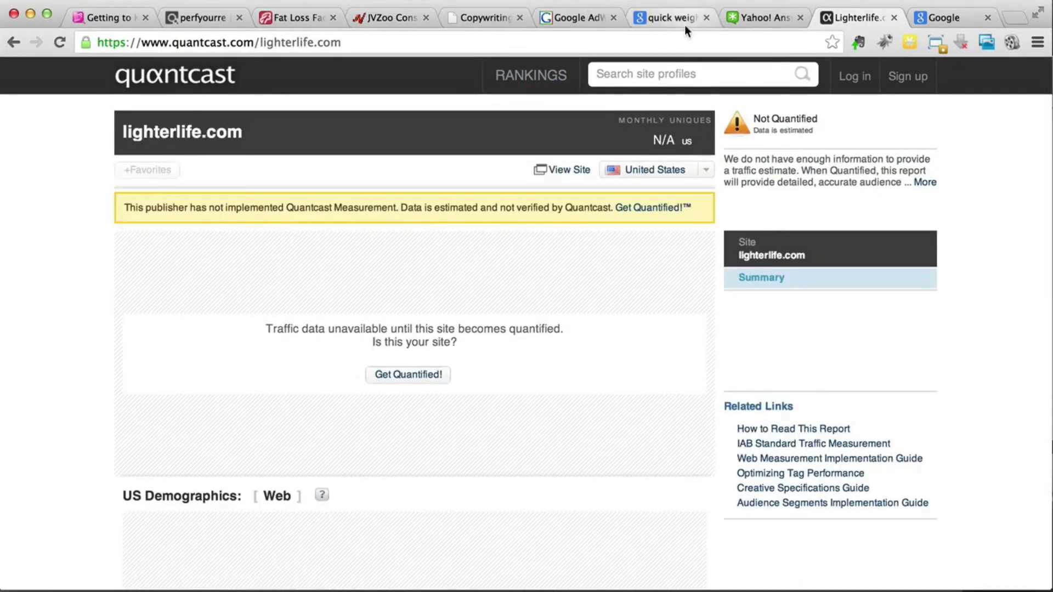
left_click(685, 22)
Delete the .uk ending from the google.co.uk address.
left_click(231, 42)
left_click(231, 41)
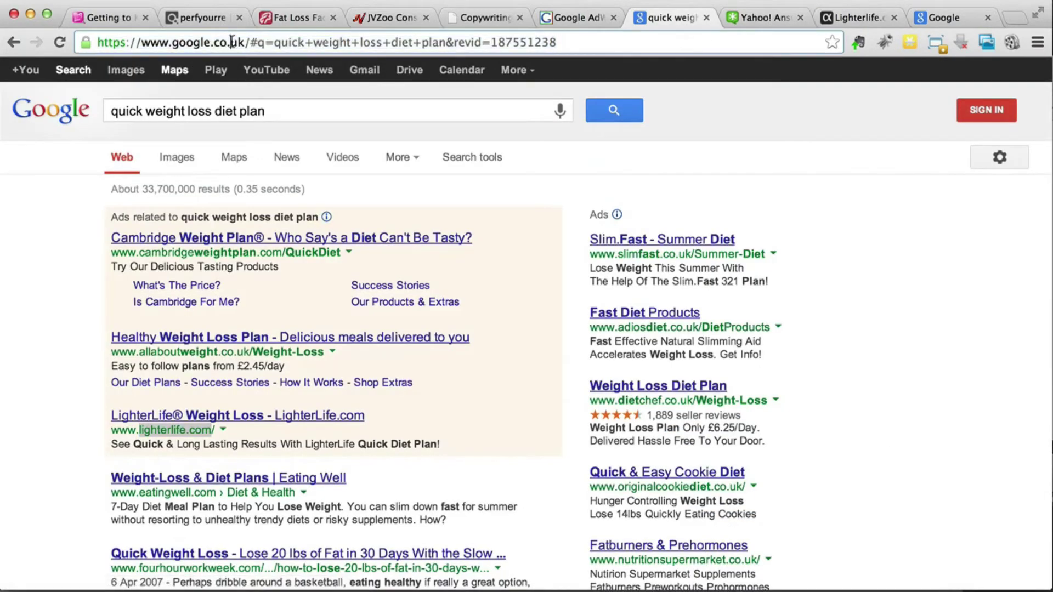
key("BackSpace")
key("BackSpace")
key("BackSpace")
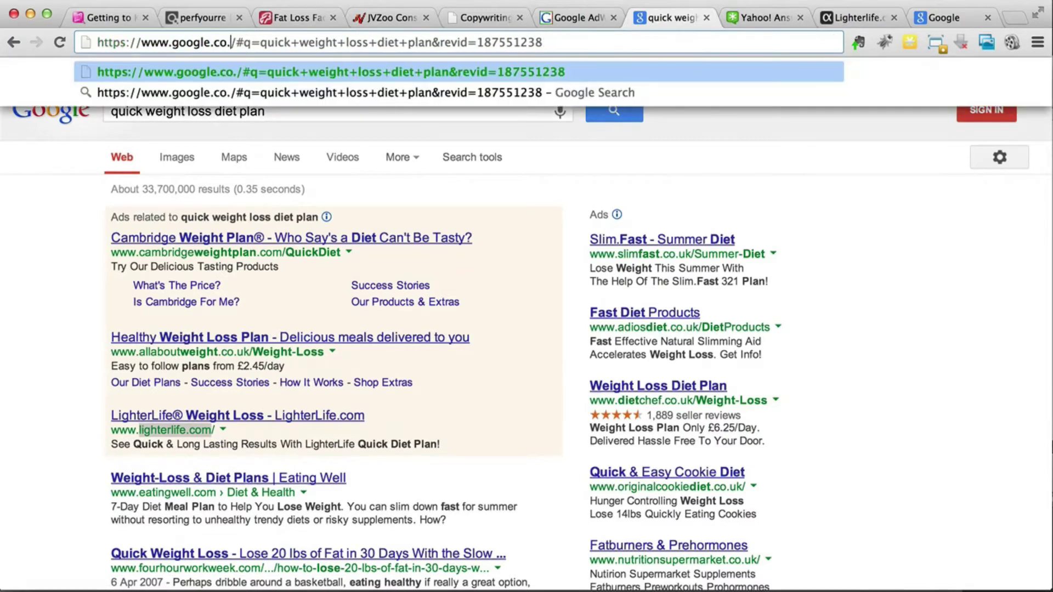
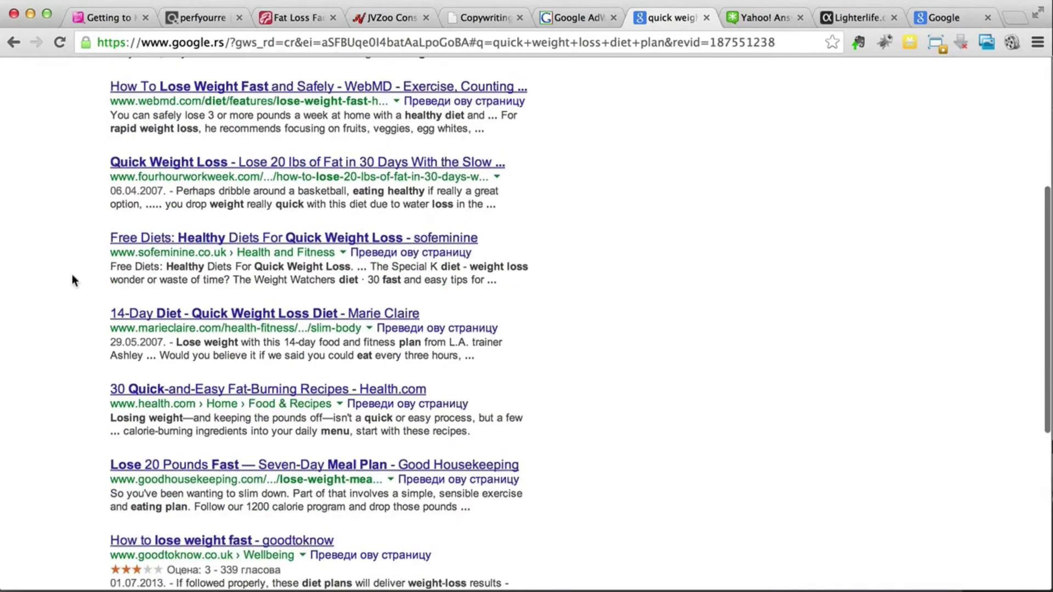
Search Google for 'weight loss'.
scroll(75, 279, "up", 10)
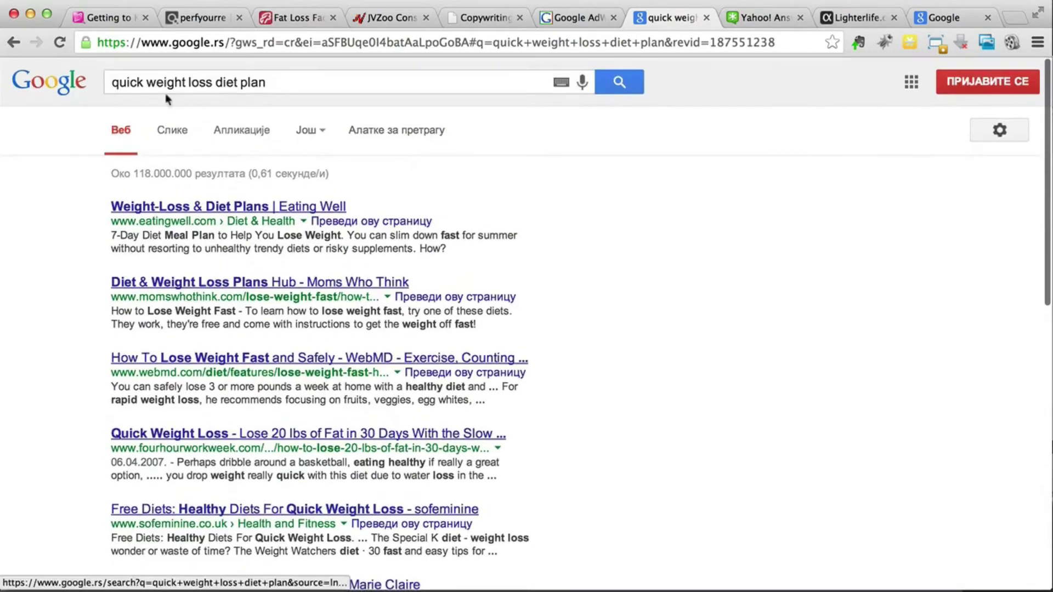
triple_click(148, 84)
type("weight loss")
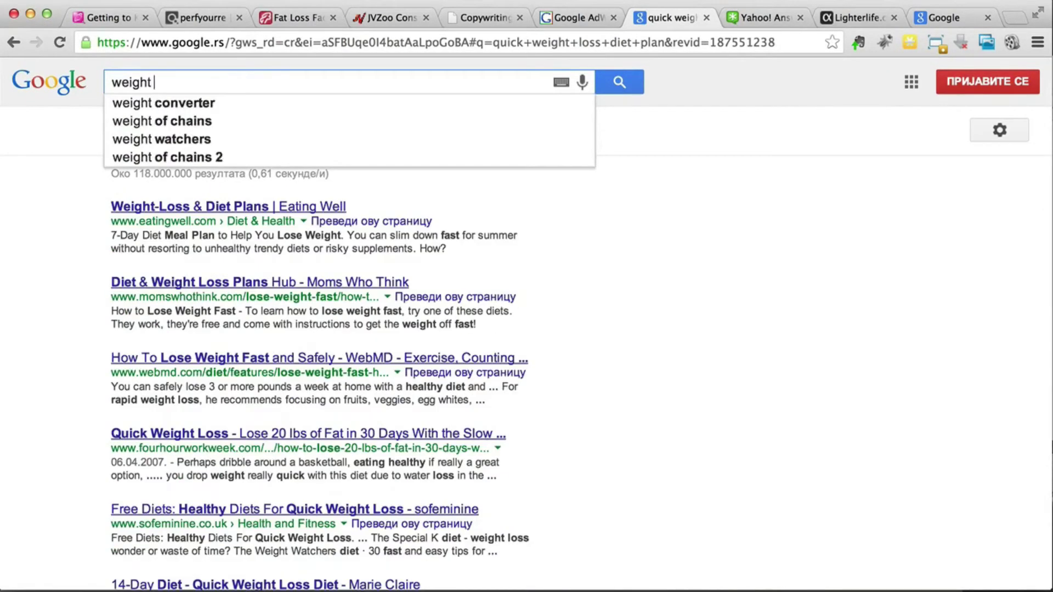
key("Return")
Select the womenshealthmag.com domain in the results and switch to Quantcast.
scroll(45, 243, "down", 5)
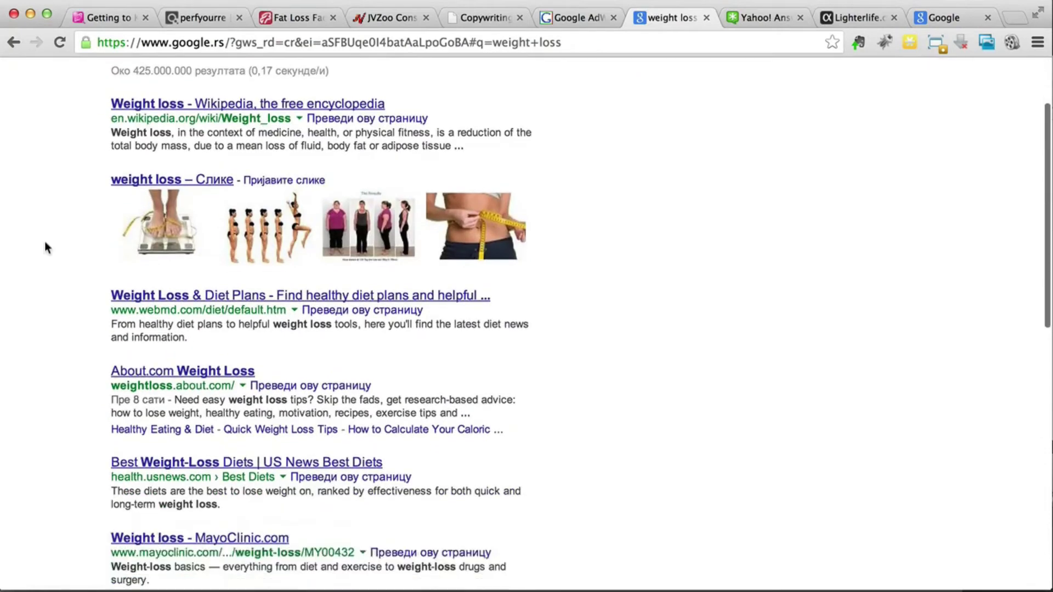
scroll(45, 243, "down", 4)
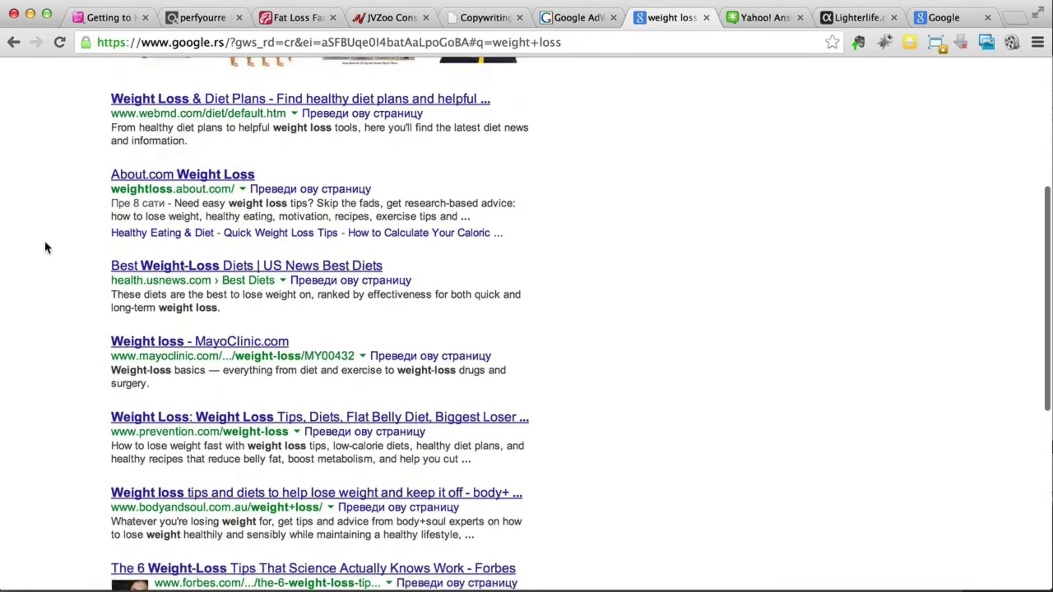
scroll(45, 248, "down", 4)
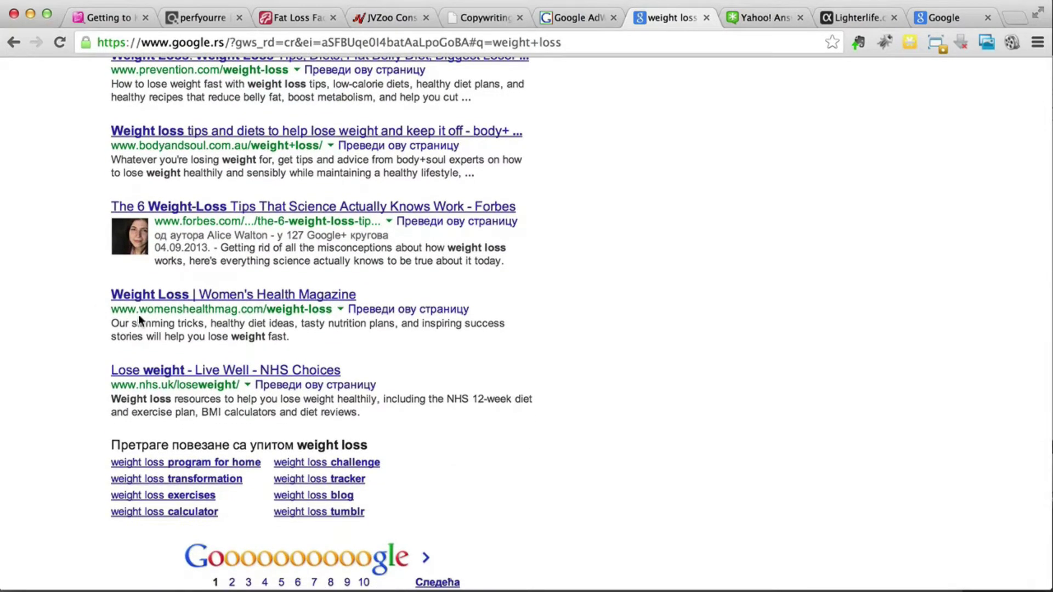
left_click_drag(139, 310, 260, 311)
key("super+c")
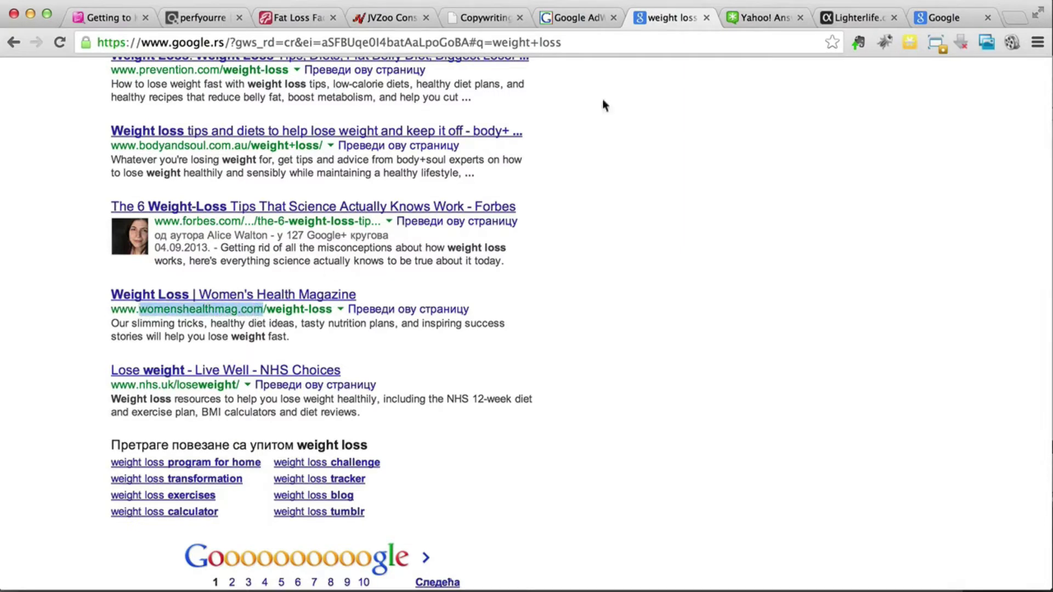
left_click(850, 17)
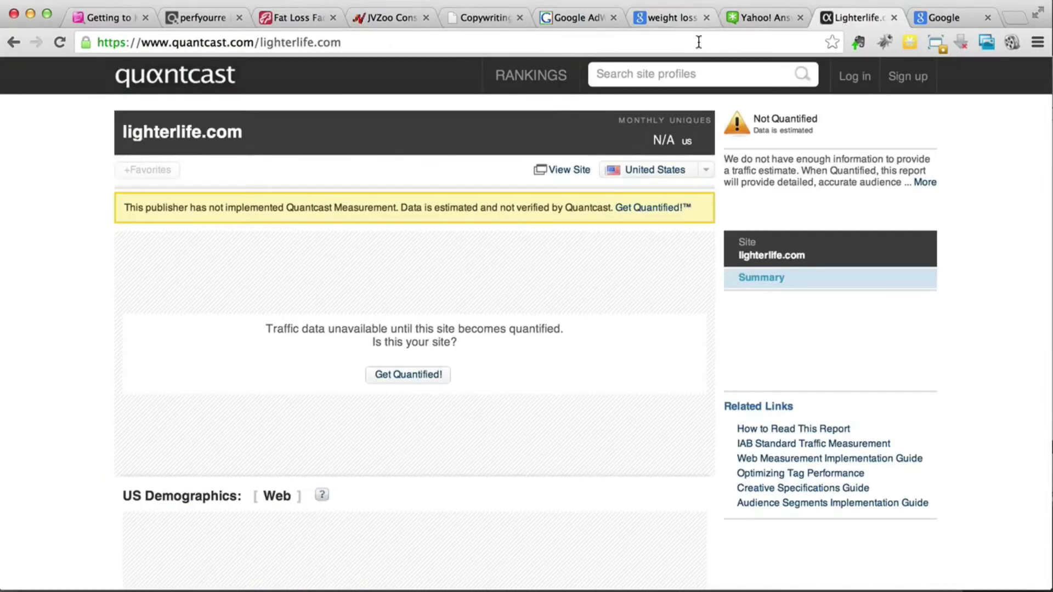
Look up the womenshealthmag.com profile in Quantcast and review its traffic chart.
left_click(692, 73)
key("super+v")
left_click(803, 76)
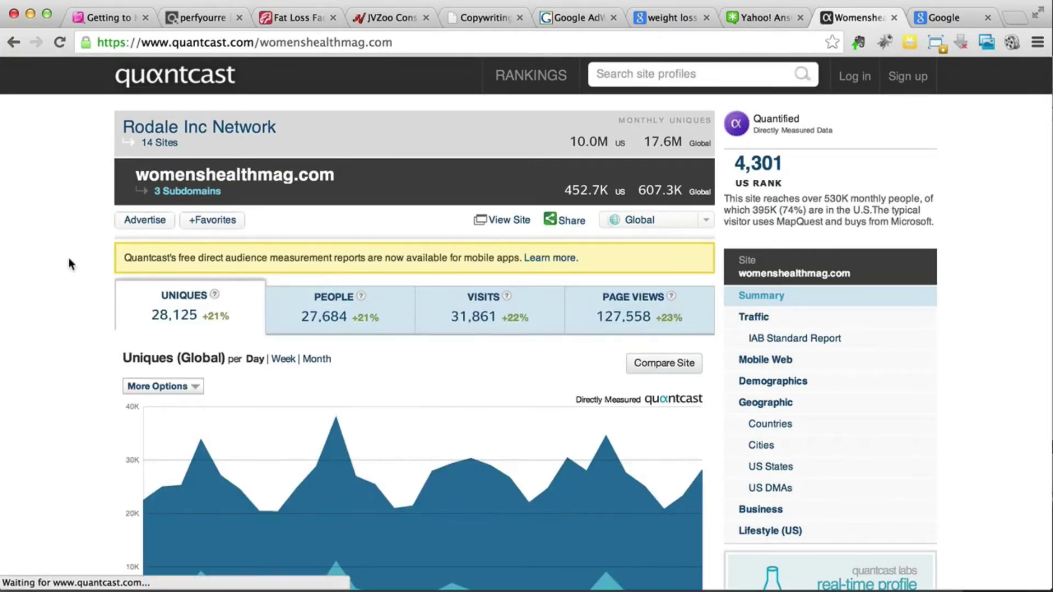
scroll(69, 259, "down", 8)
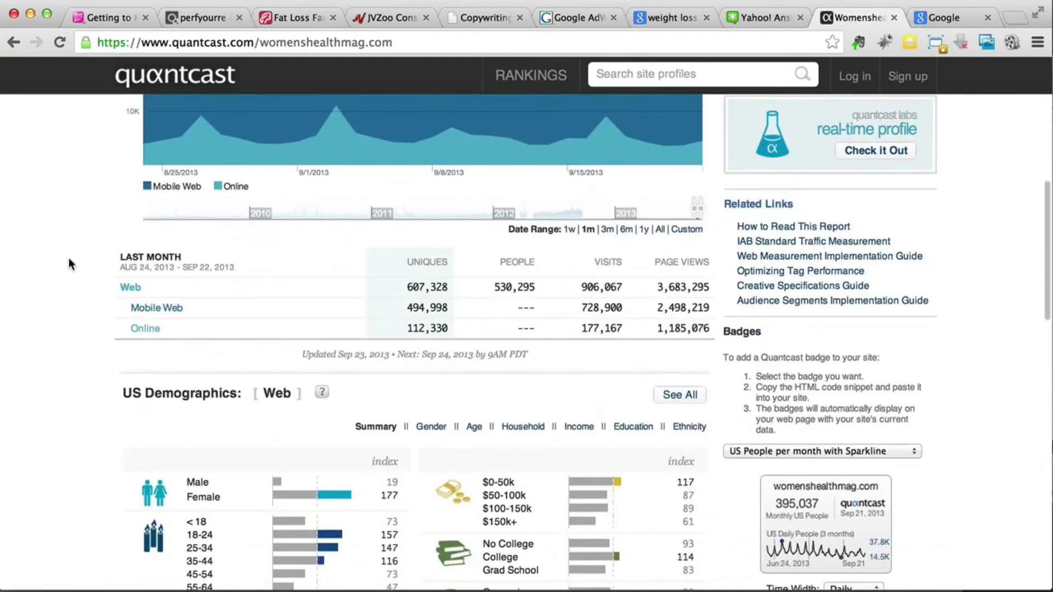
scroll(70, 260, "up", 5)
scroll(68, 258, "down", 1)
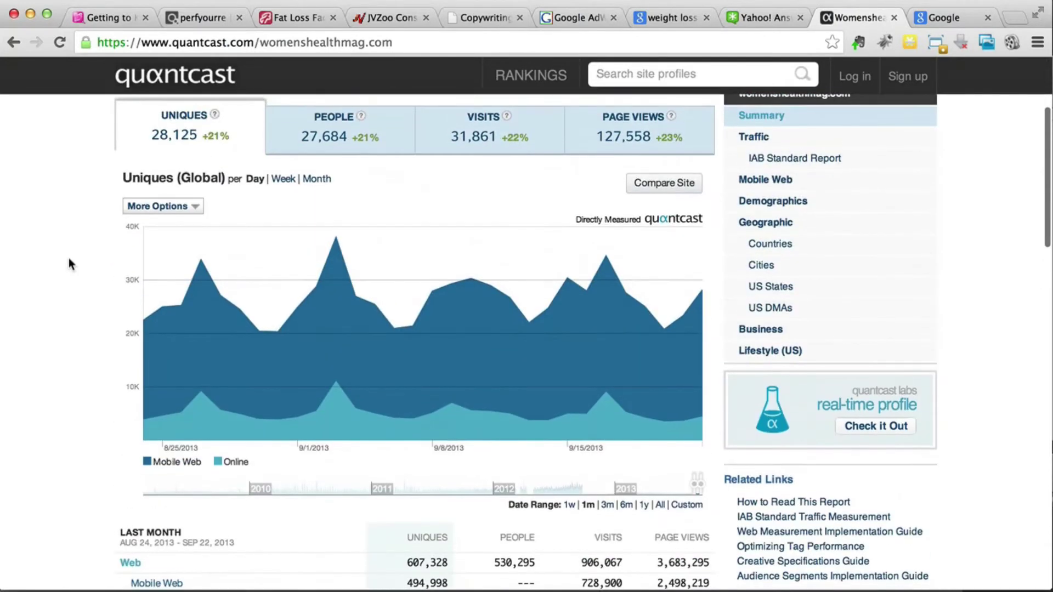
mouse_move(315, 265)
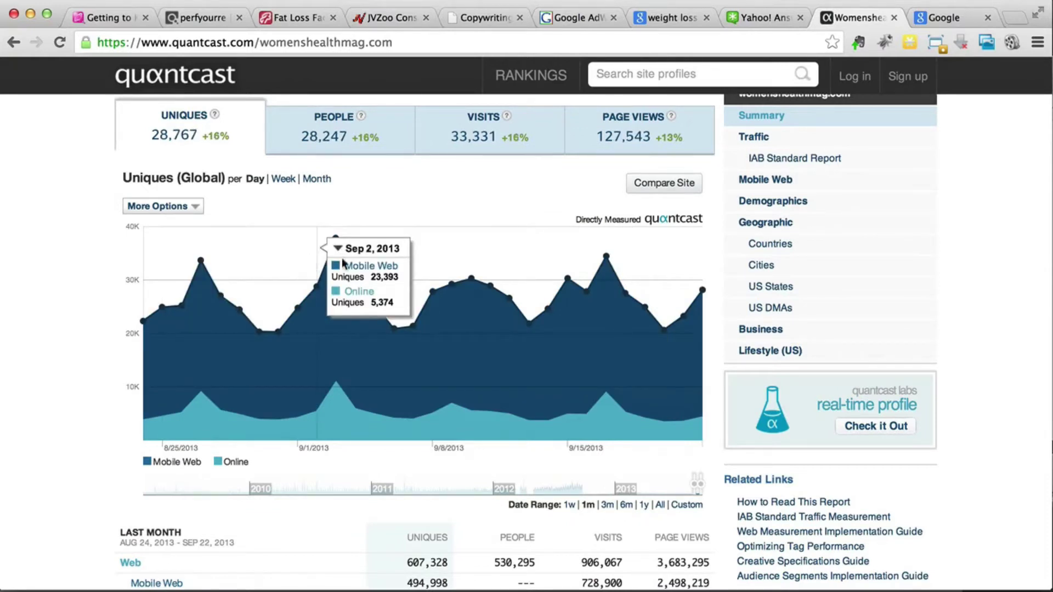
mouse_move(423, 269)
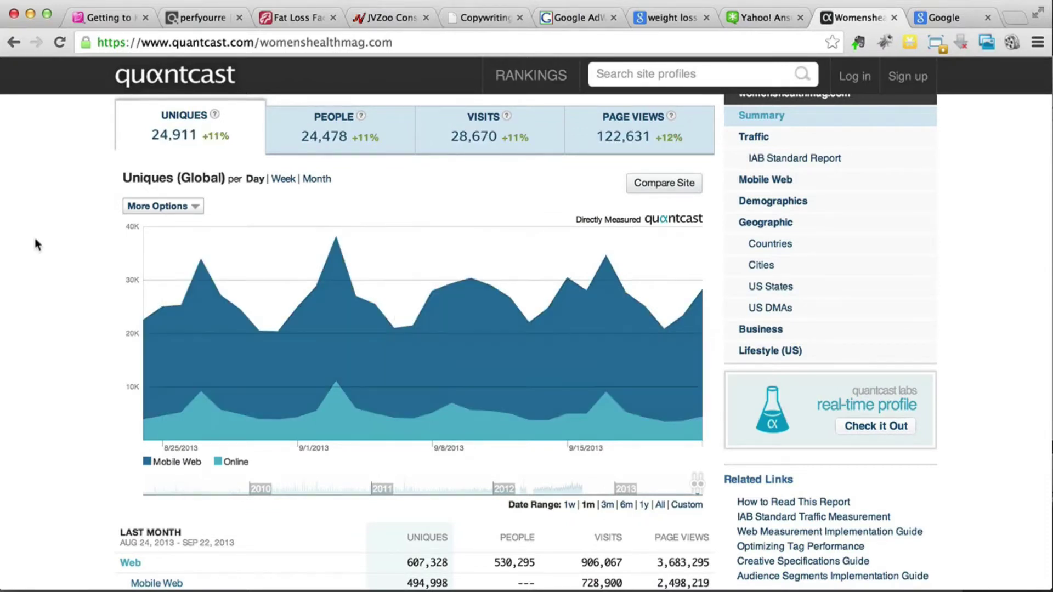
Review its US demographics, noting the 18-24 age group and No Kids index 120.
scroll(34, 241, "down", 6)
scroll(34, 238, "down", 4)
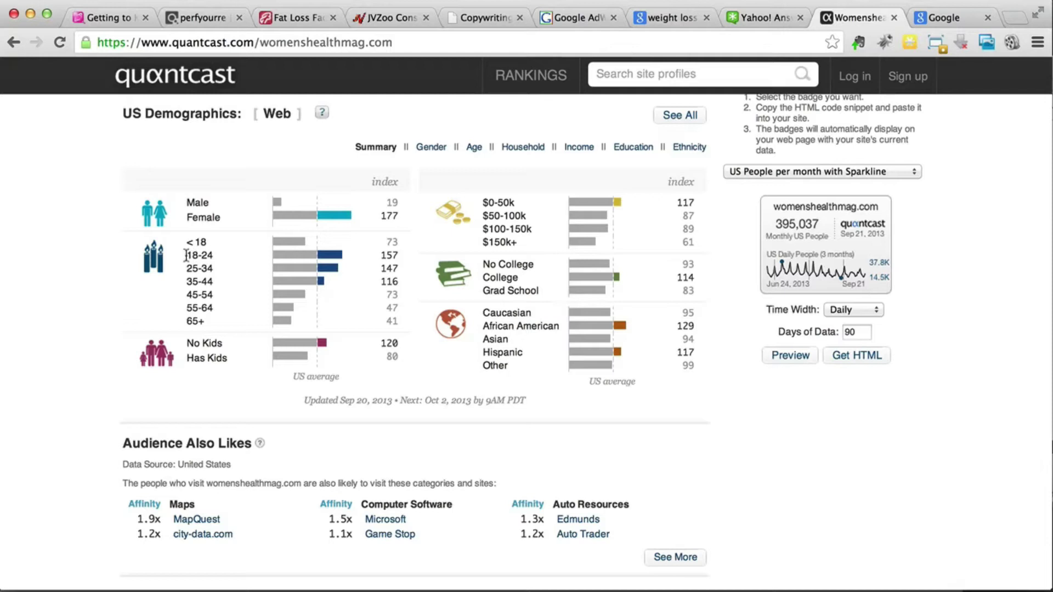
left_click_drag(187, 255, 218, 263)
left_click(382, 291)
scroll(657, 280, "down", 2)
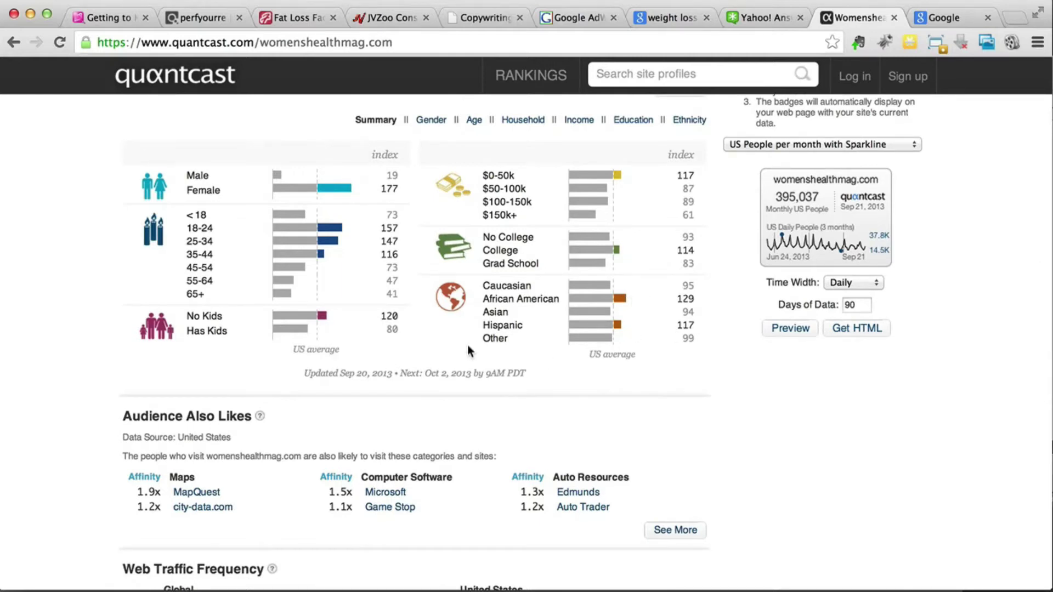
scroll(472, 350, "down", 2)
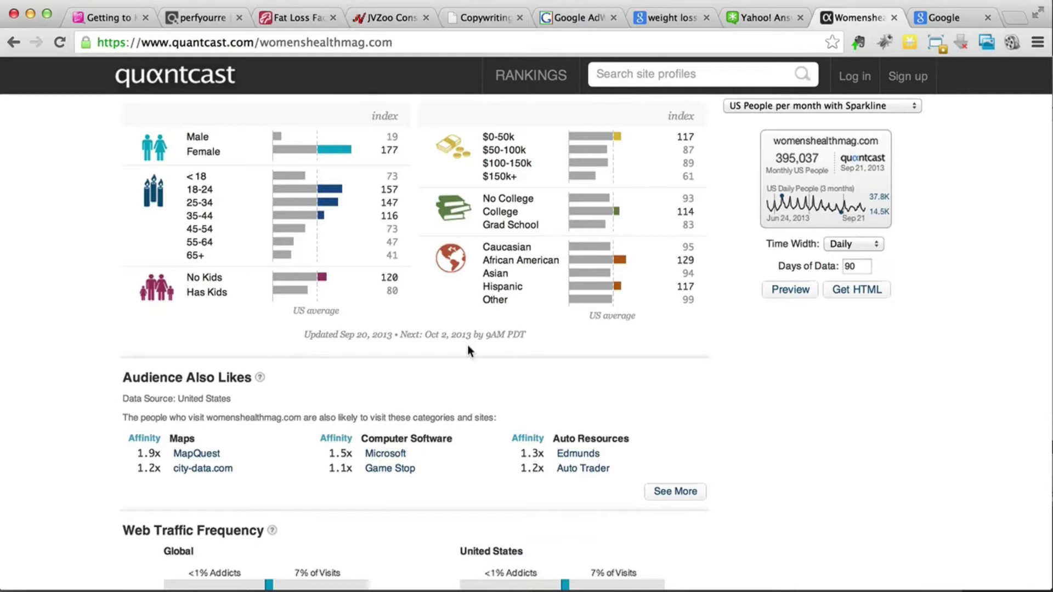
scroll(468, 348, "up", 3)
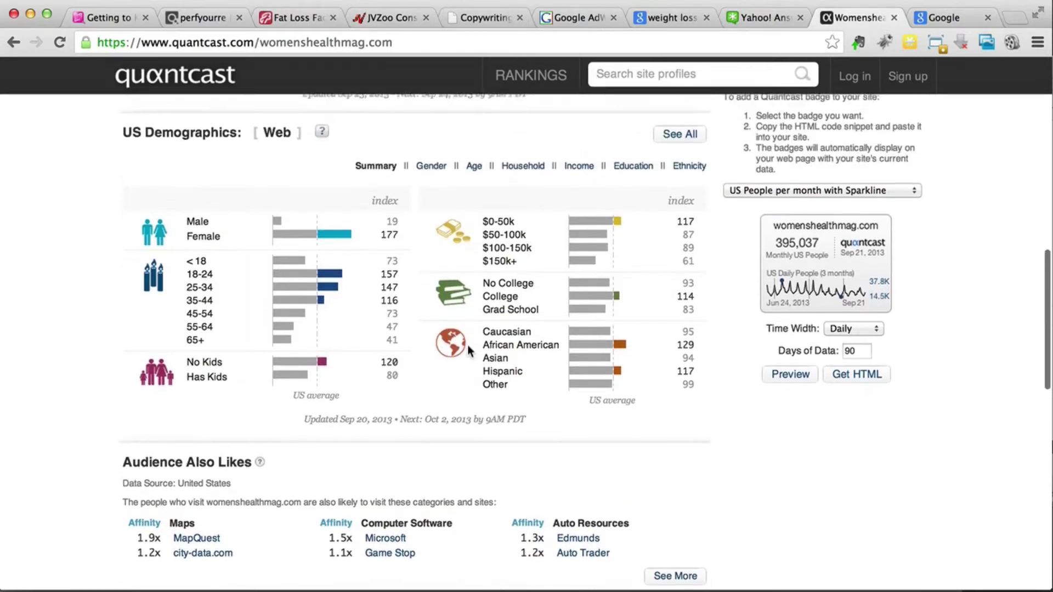
scroll(450, 307, "up", 1)
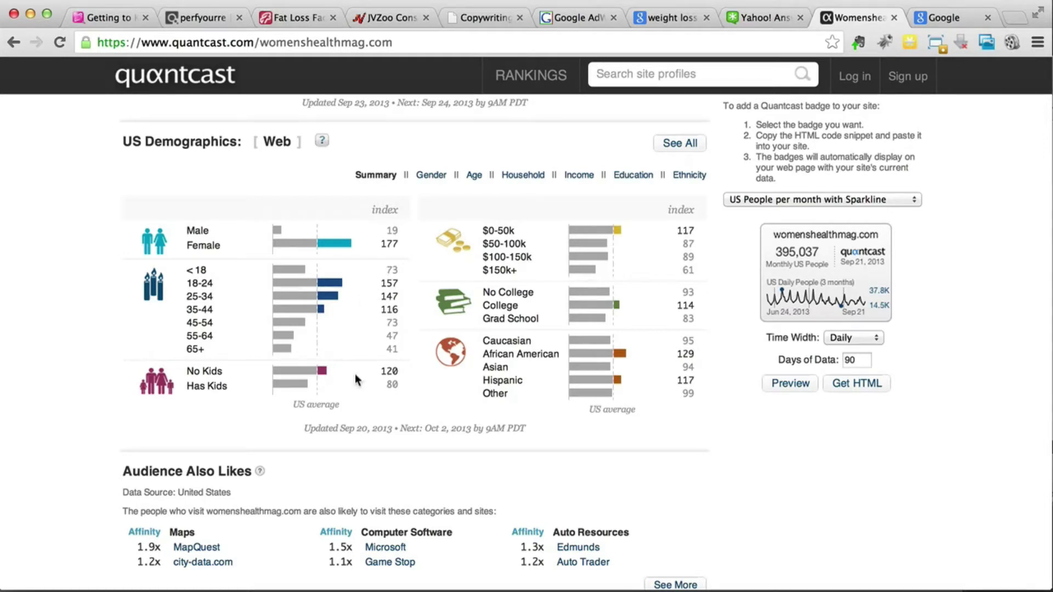
left_click_drag(380, 372, 403, 375)
left_click(662, 19)
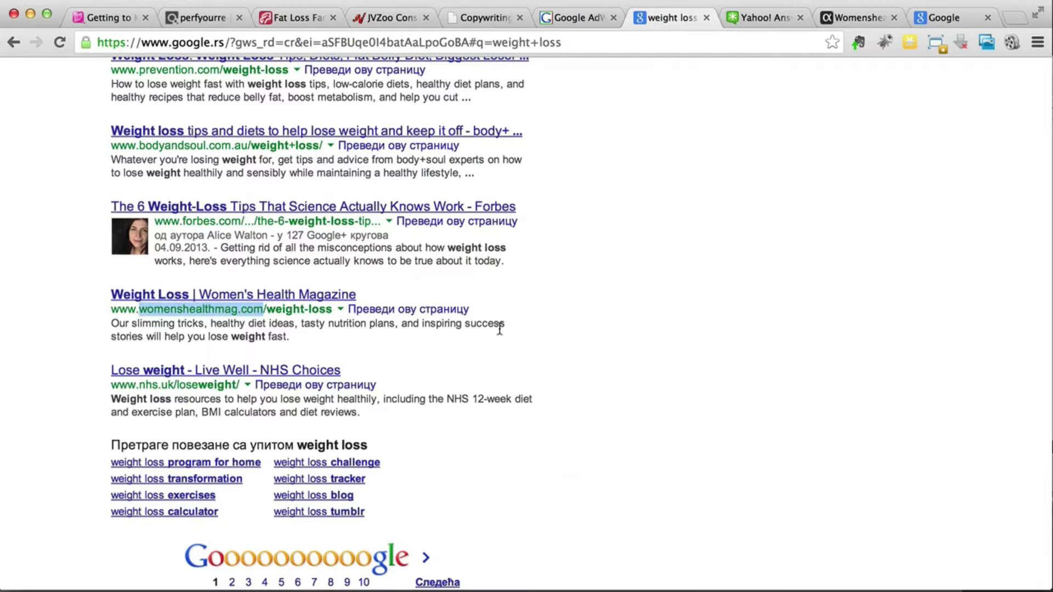
Search 'weight loss exercises', copy the fitnessmagazine.com domain, and return to Quantcast's site search.
left_click(52, 477)
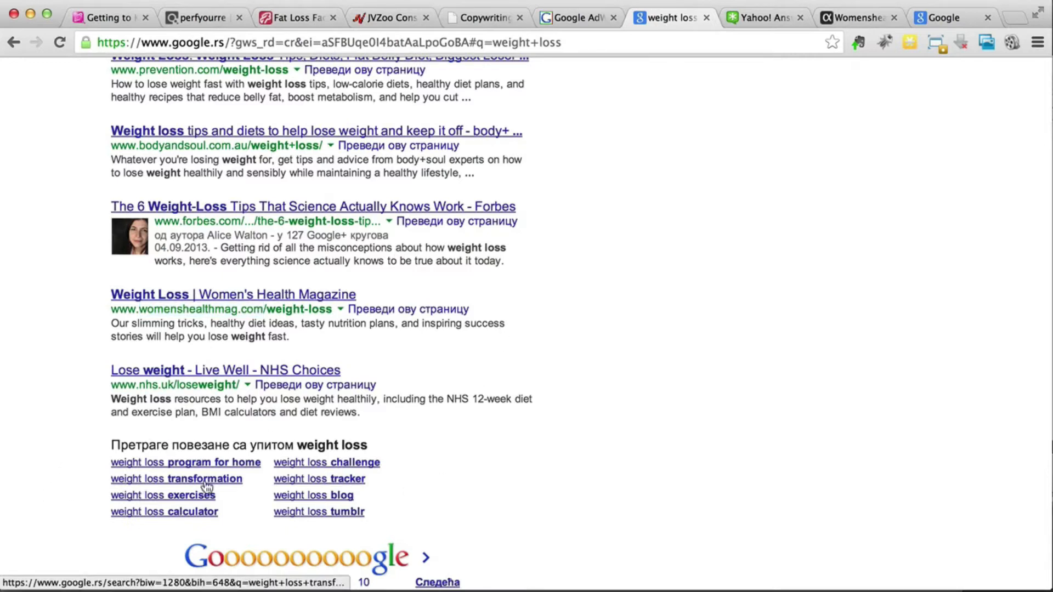
left_click(164, 497)
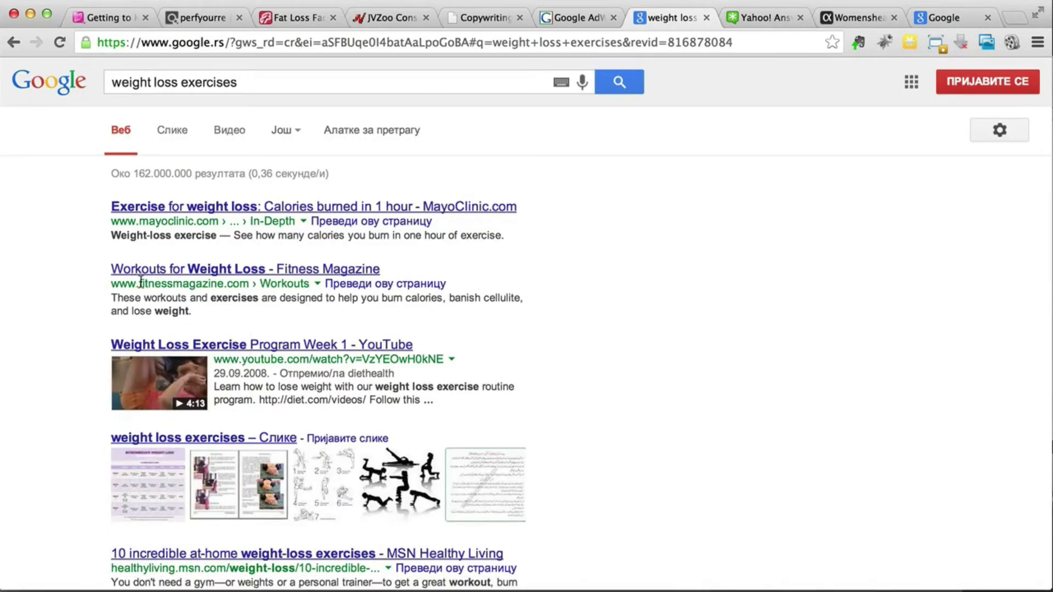
left_click_drag(138, 284, 247, 284)
key("super+c")
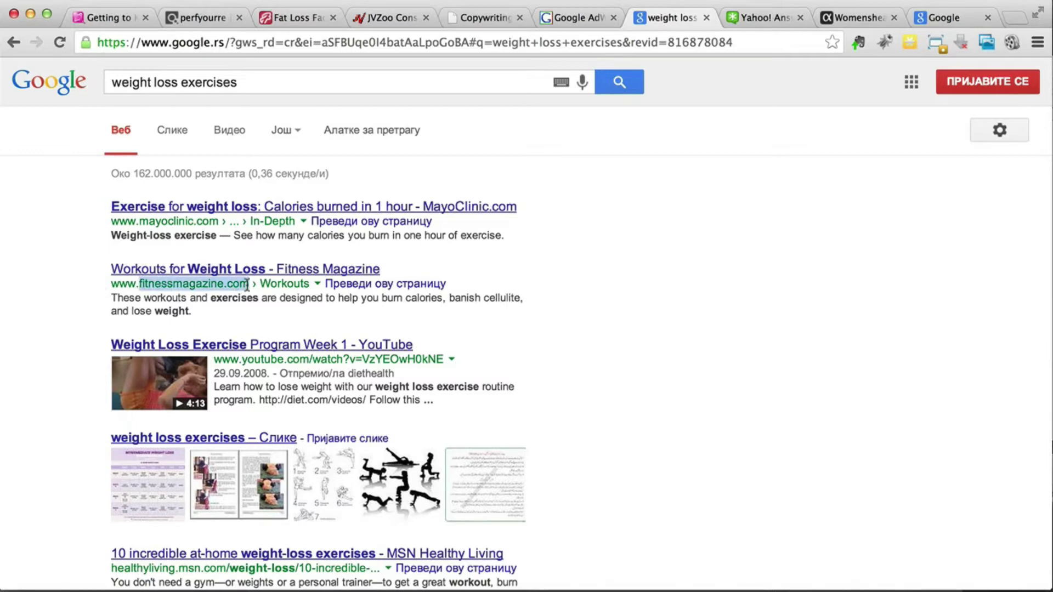
scroll(246, 284, "down", 1)
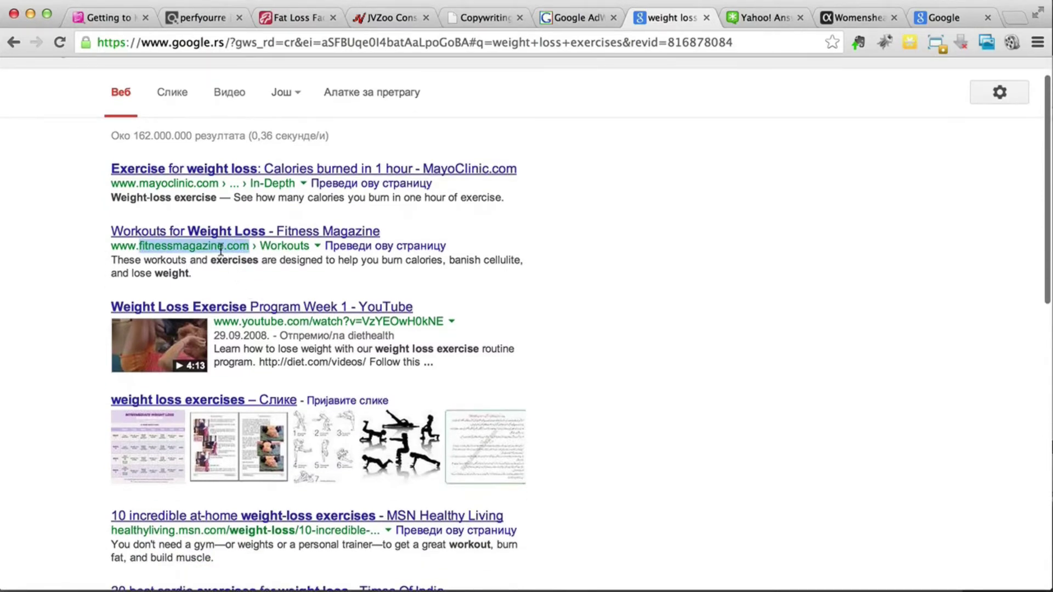
right_click(221, 253)
left_click(252, 258)
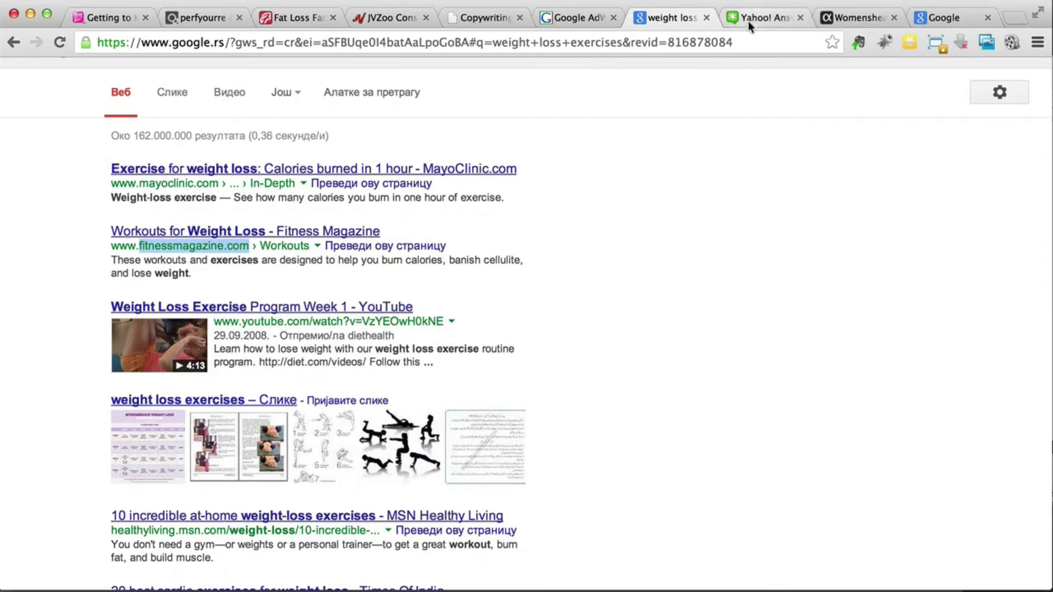
left_click(858, 17)
left_click(652, 79)
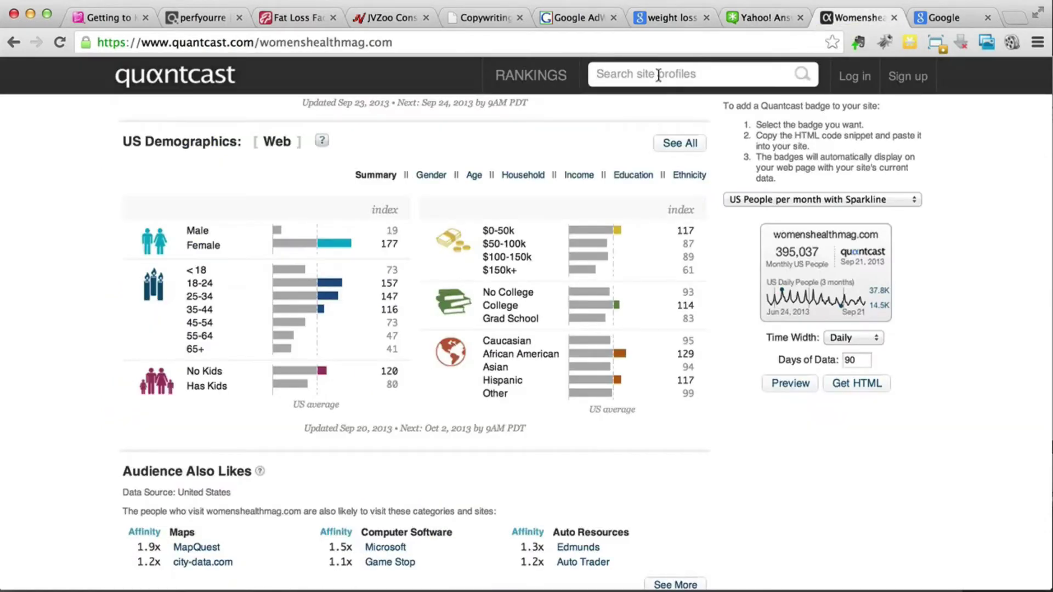
Paste fitnessmagazine.com into Quantcast and review its 391,372-person, female-skewed US demographics.
right_click(659, 73)
left_click(726, 153)
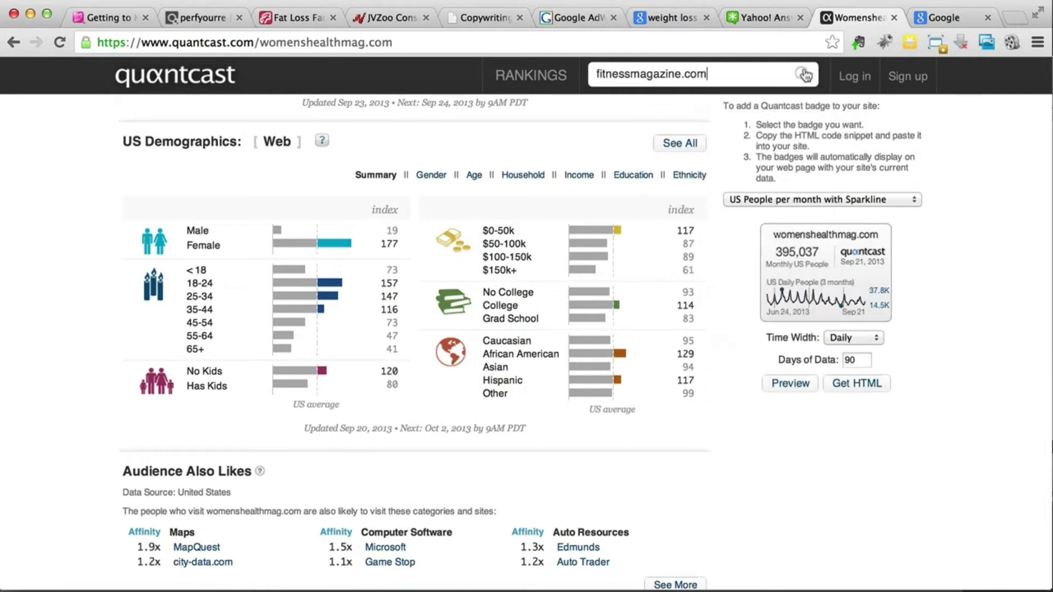
left_click(802, 74)
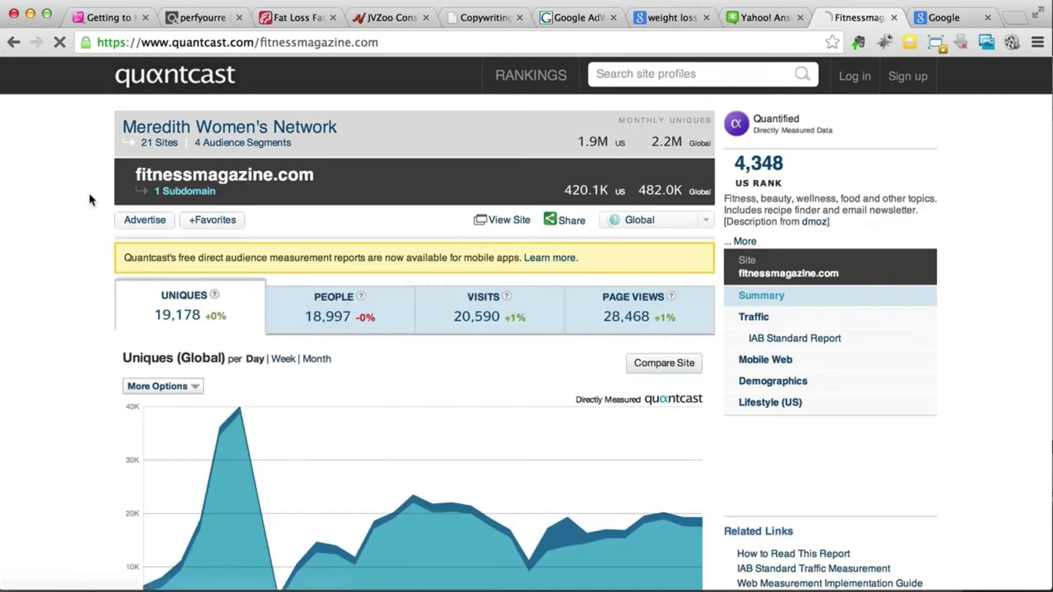
scroll(64, 288, "down", 15)
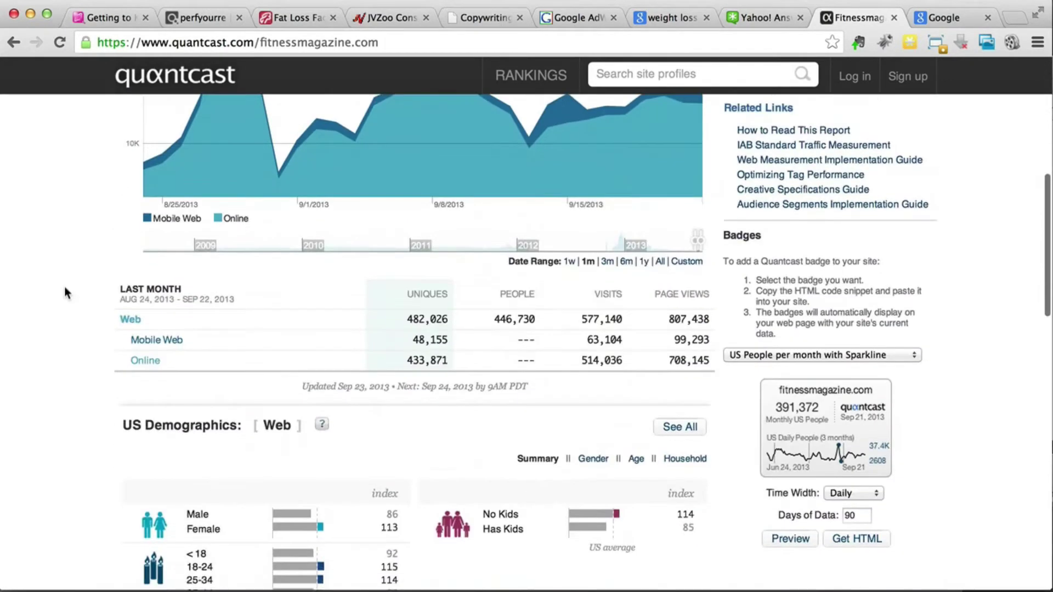
scroll(65, 294, "down", 1)
scroll(65, 288, "down", 1)
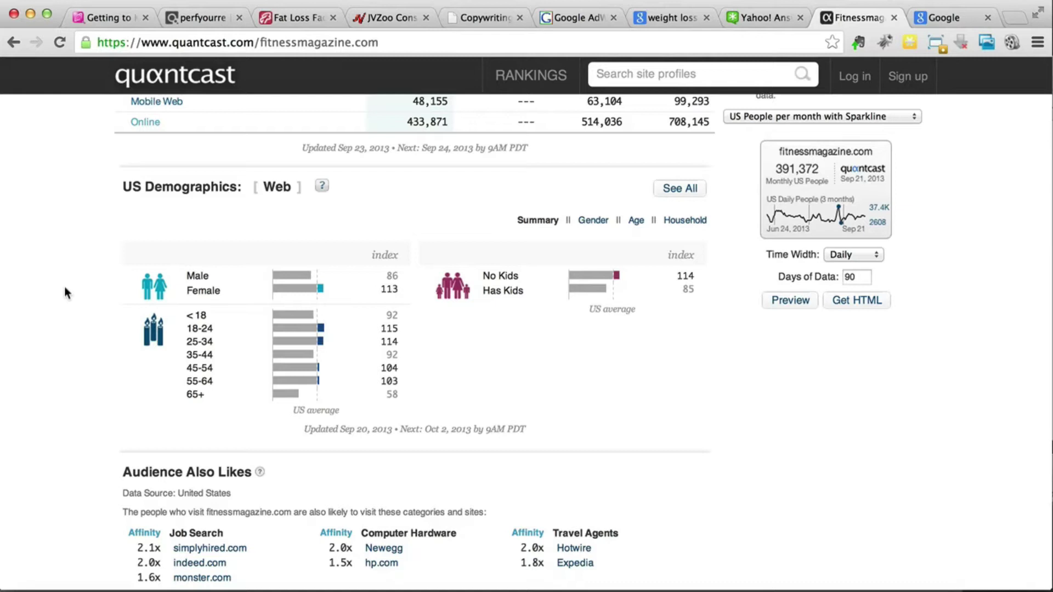
scroll(65, 291, "down", 3)
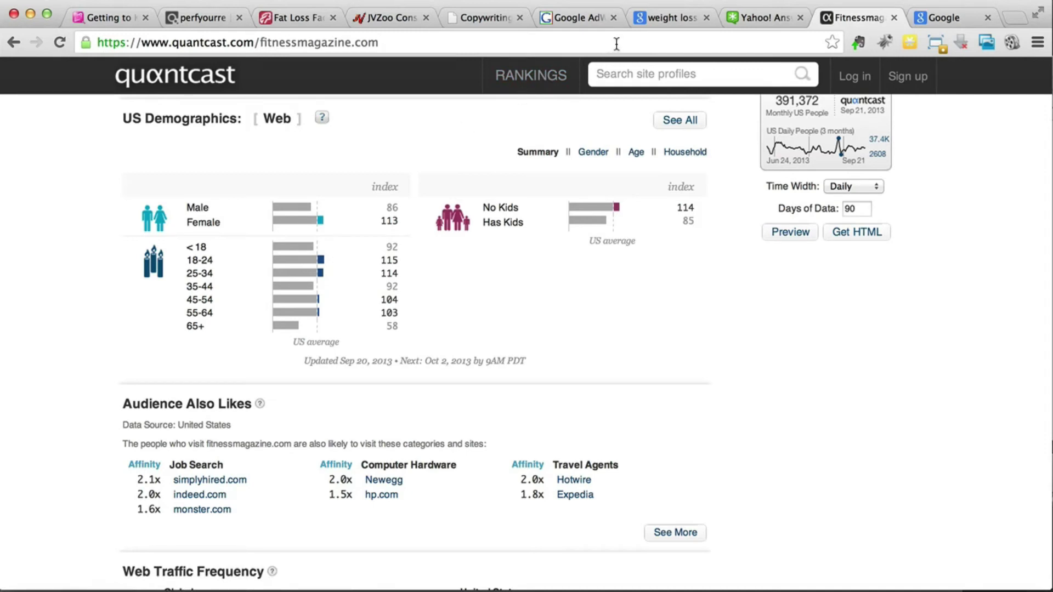
left_click(657, 25)
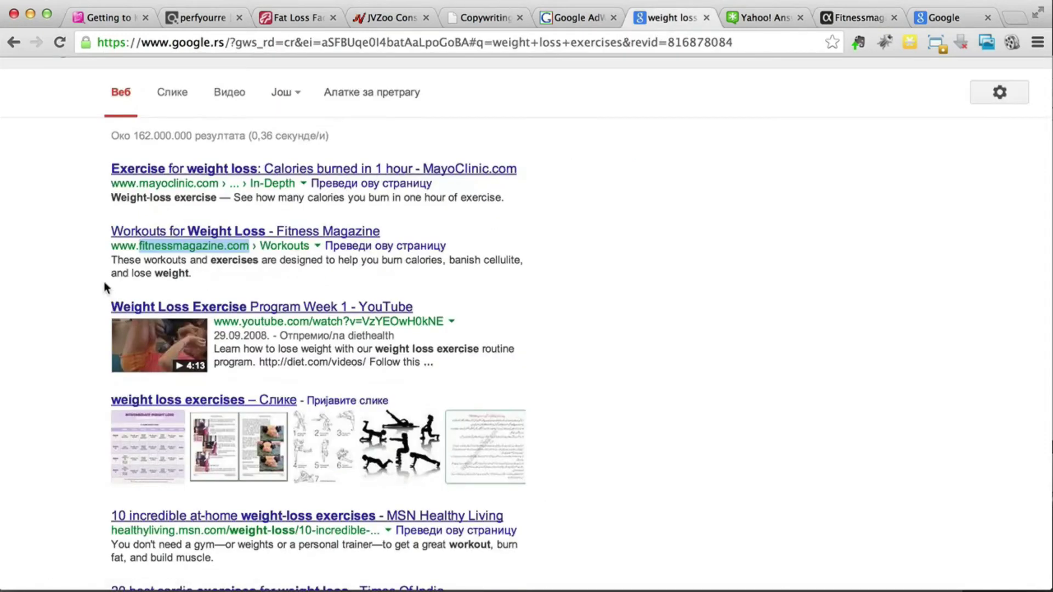
Recheck fitnessmagazine.com's demographics, then return to the Getting to Know Your Buyers mind map.
left_click(77, 280)
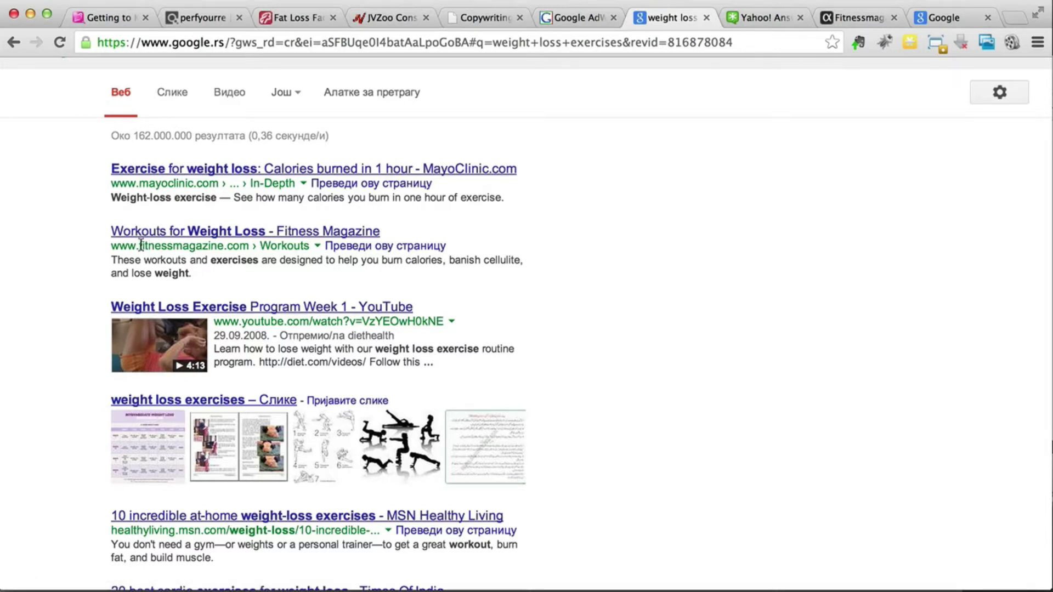
left_click(868, 17)
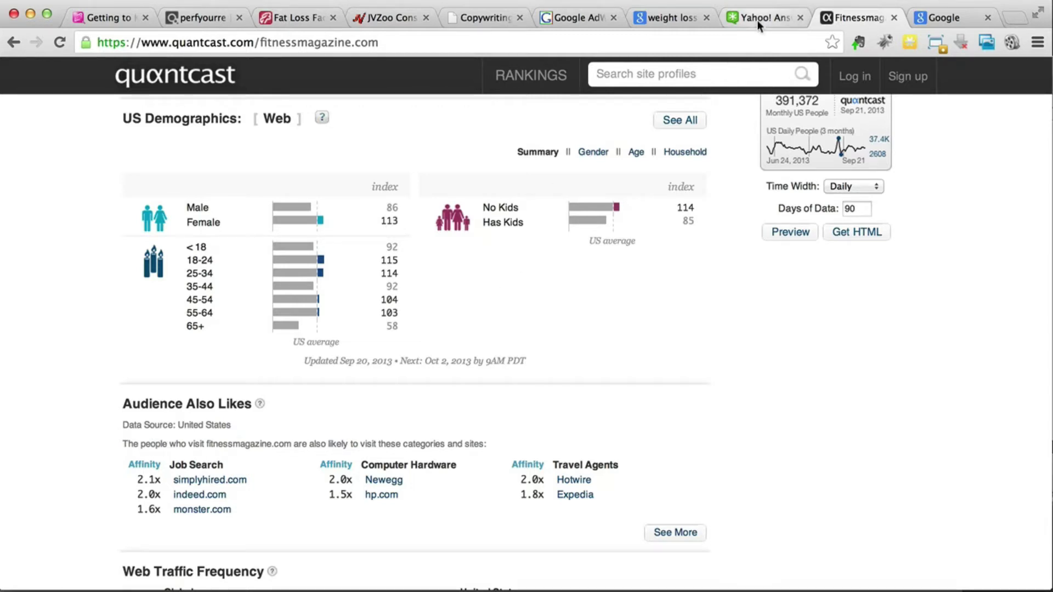
left_click(693, 17)
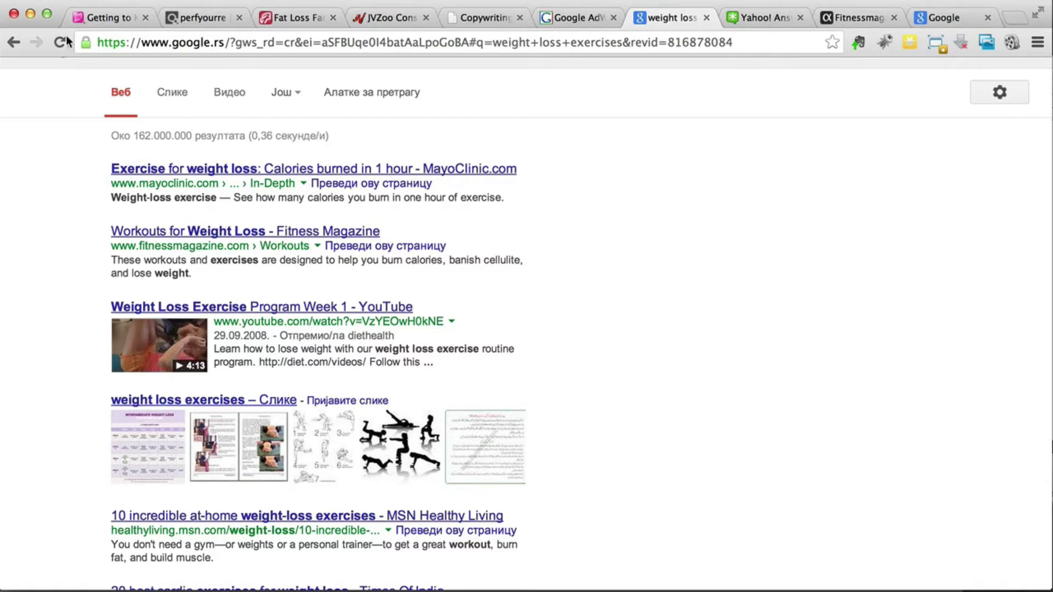
left_click(83, 23)
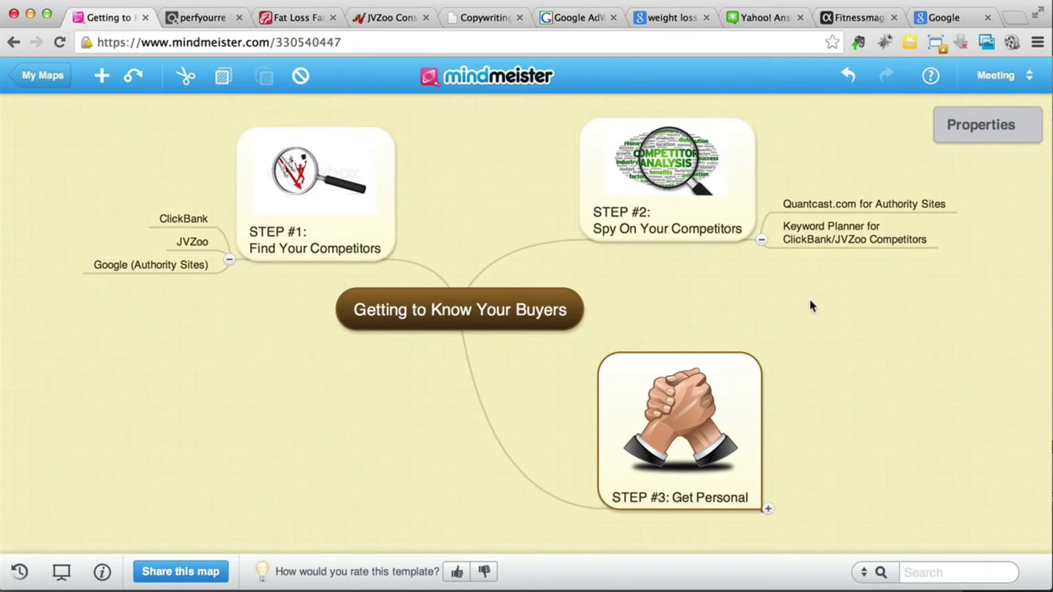
Expand STEP #3 to show Yahoo! Answers and Related Forums, then view Yahoo! Answers and Google.
left_click(768, 507)
scroll(889, 337, "down", 1)
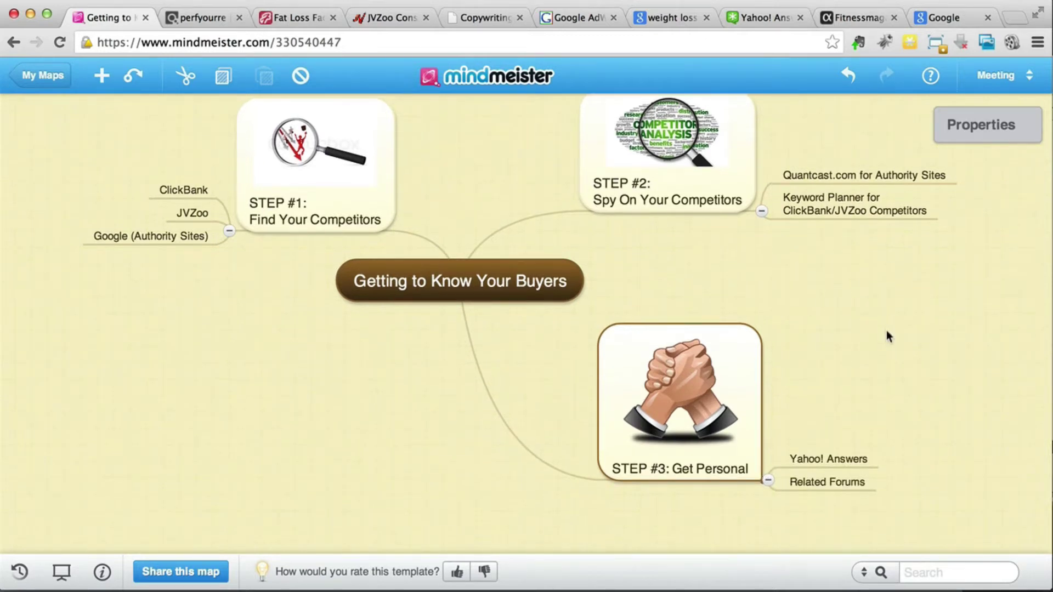
left_click(773, 20)
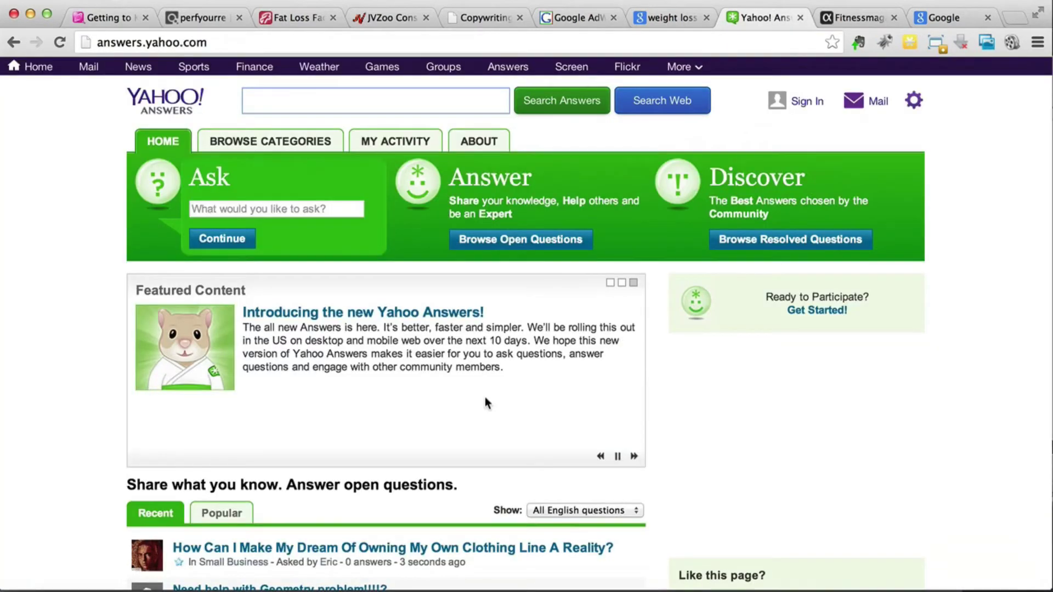
left_click(937, 17)
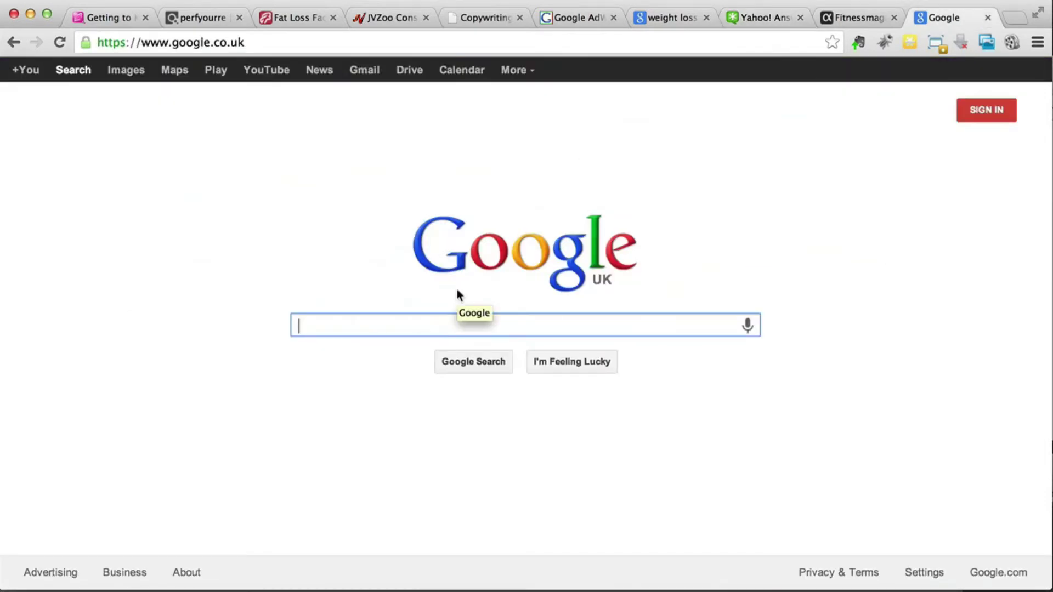
Search Google for 'quick weight loss forum'.
type("quik wei")
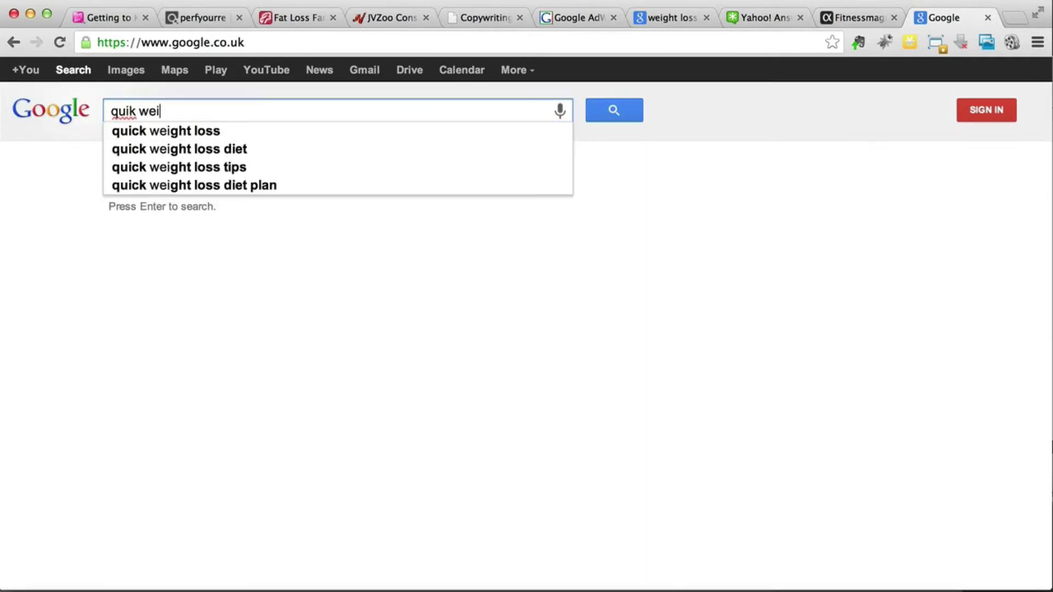
key("BackSpace")
key("BackSpace")
key("BackSpace")
key("BackSpace")
key("BackSpace")
type("ck weight loss forum")
key("Return")
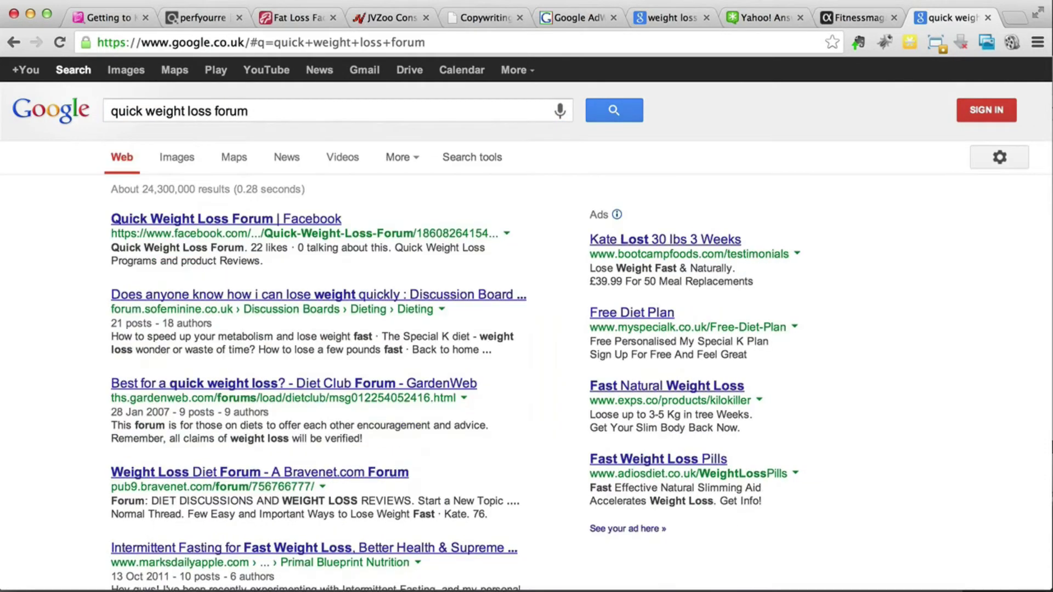
scroll(279, 232, "down", 3)
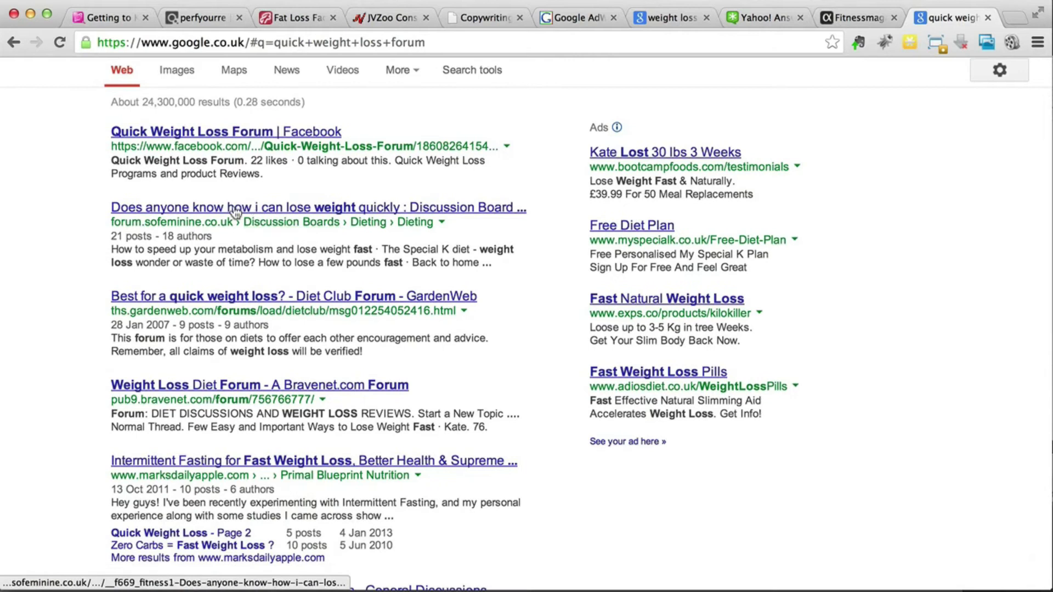
scroll(235, 212, "up", 3)
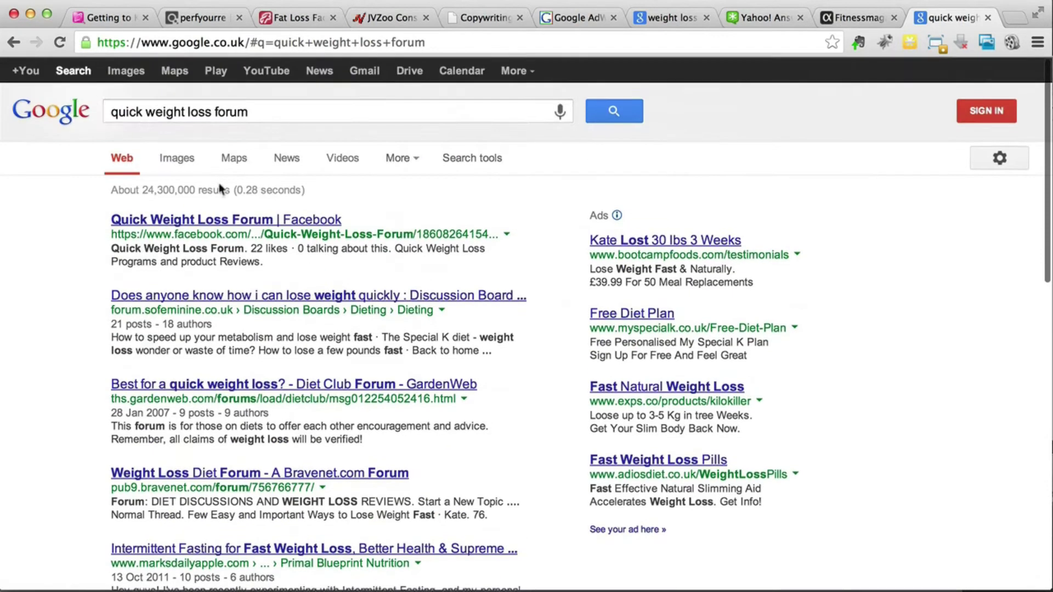
Narrow the query to 'weight loss forum', review the forum results, then go to Yahoo! Answers.
left_click_drag(147, 107, 99, 108)
key("BackSpace")
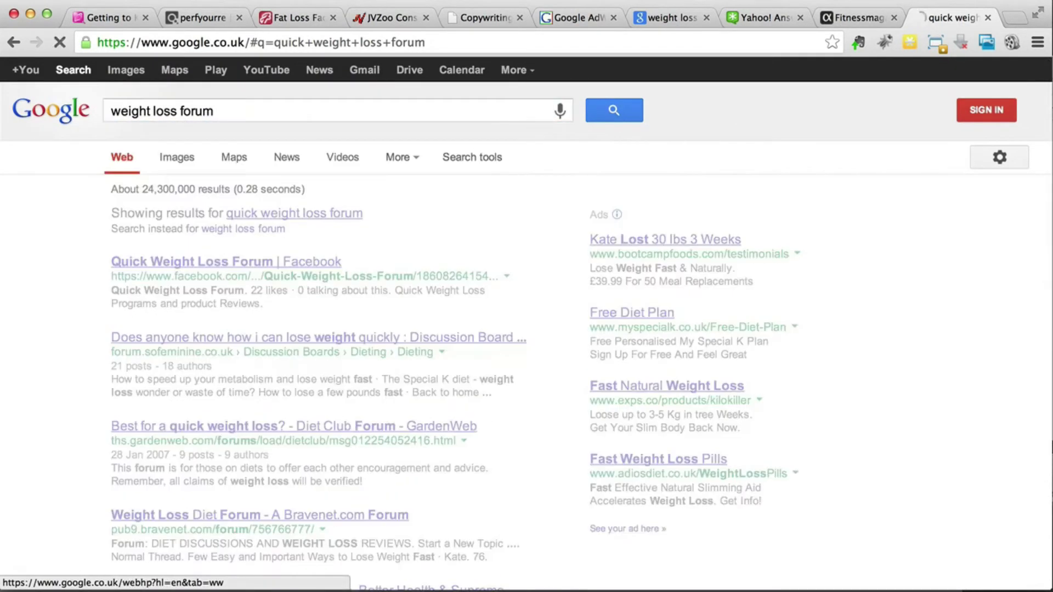
scroll(96, 242, "down", 5)
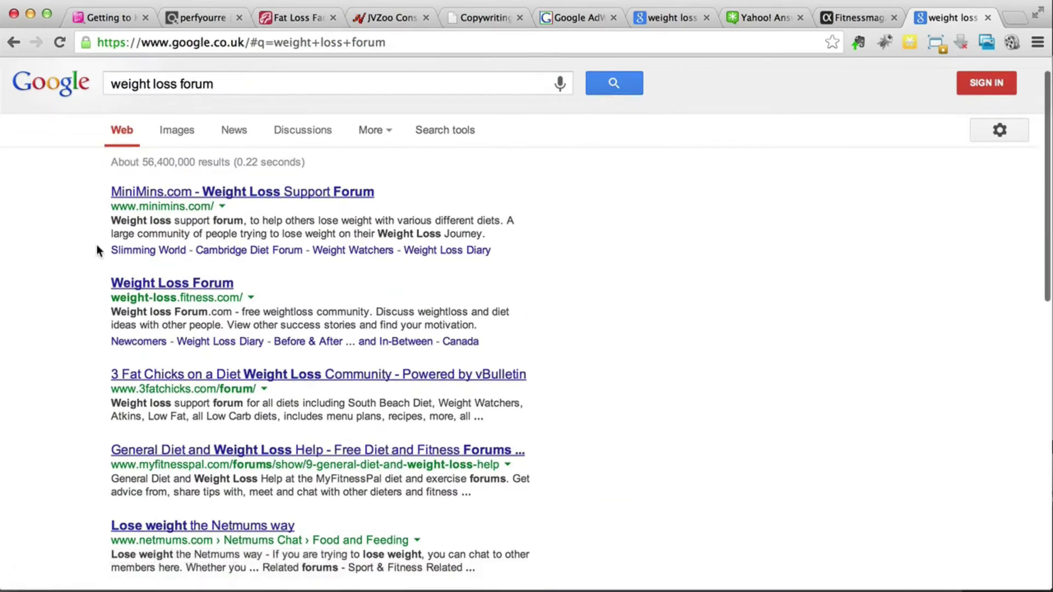
scroll(96, 251, "down", 1)
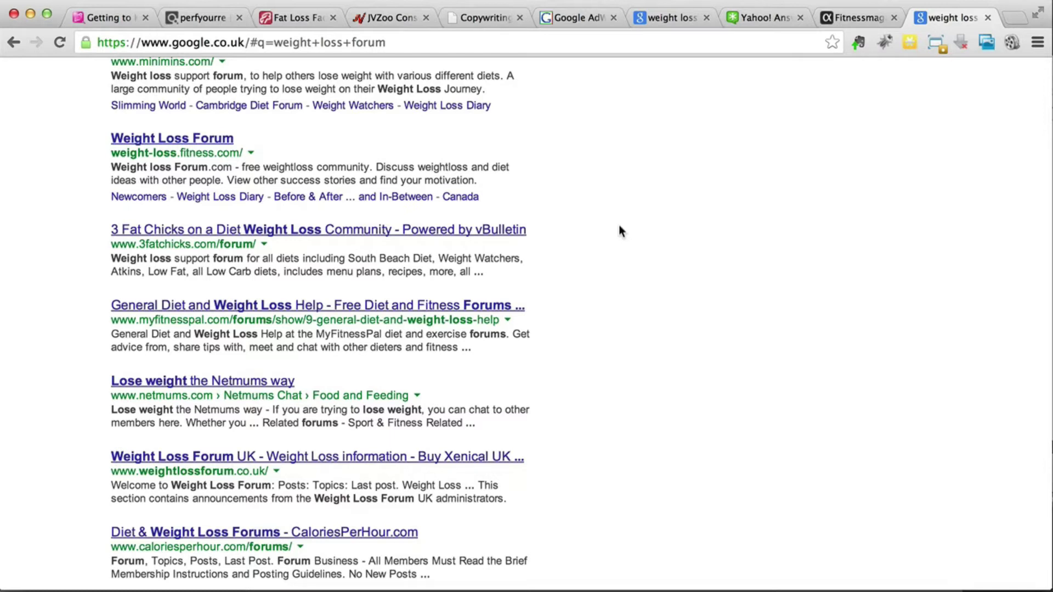
left_click(783, 21)
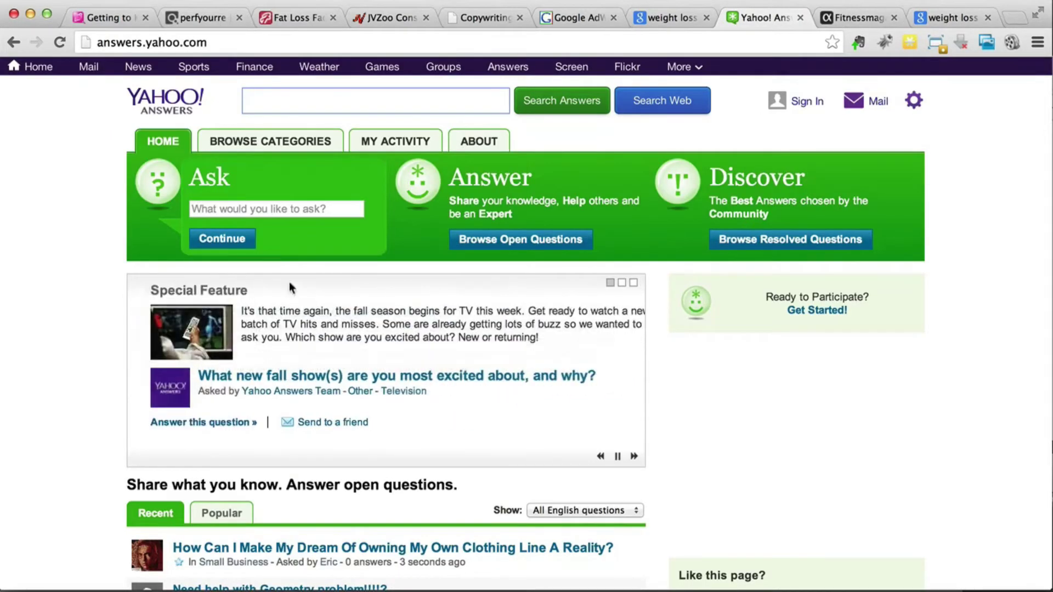
Glance at Yahoo! Answers' Ask box and the mind map, then reload the Keyword Planner start page.
left_click(341, 208)
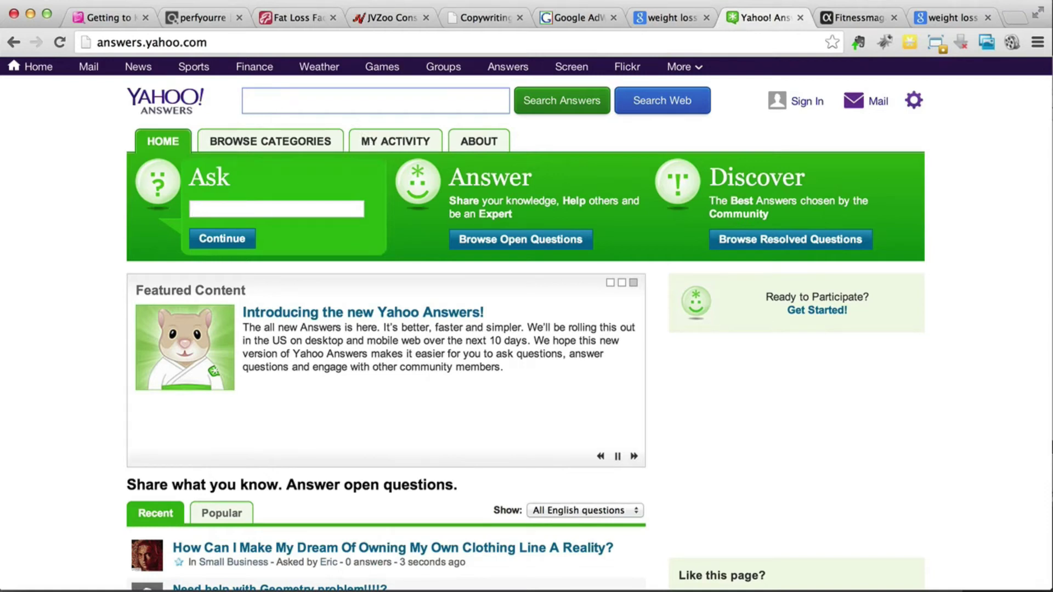
left_click(119, 17)
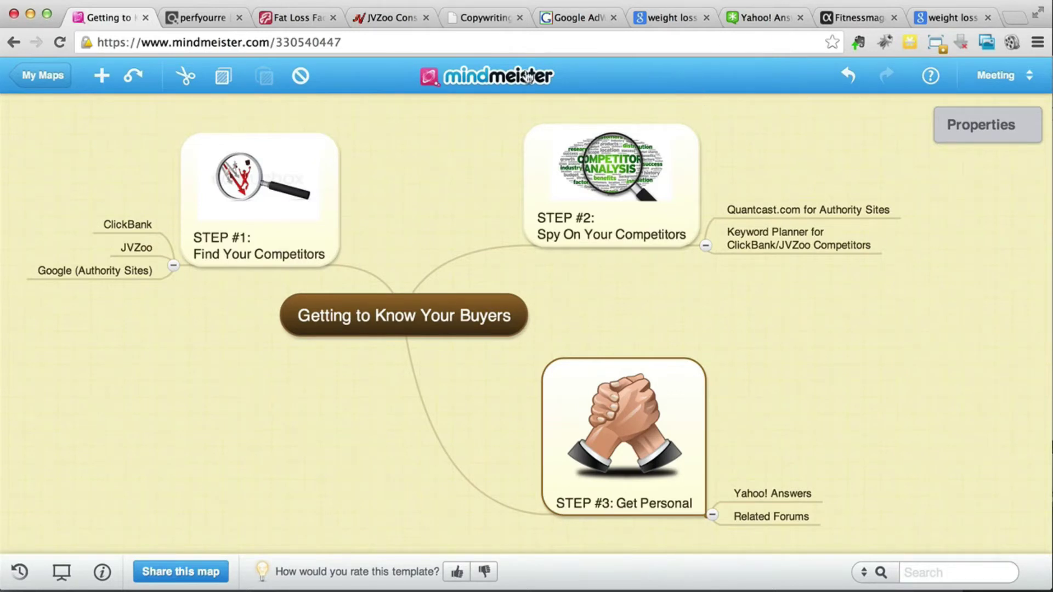
left_click(567, 20)
left_click(14, 44)
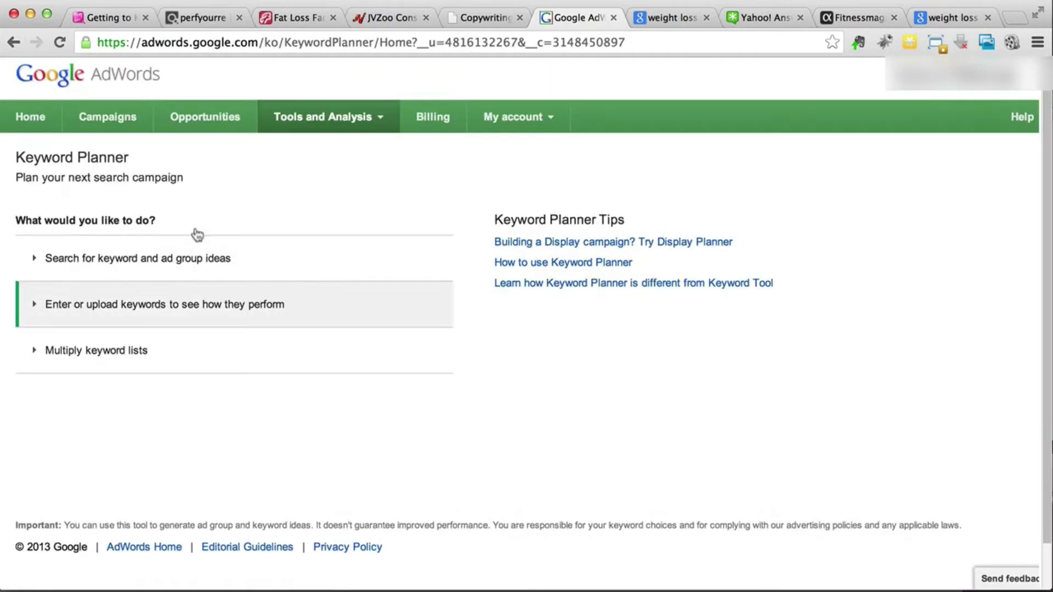
Request keyword ideas for 'how to make a potato gun' in Keyword Planner.
left_click(150, 256)
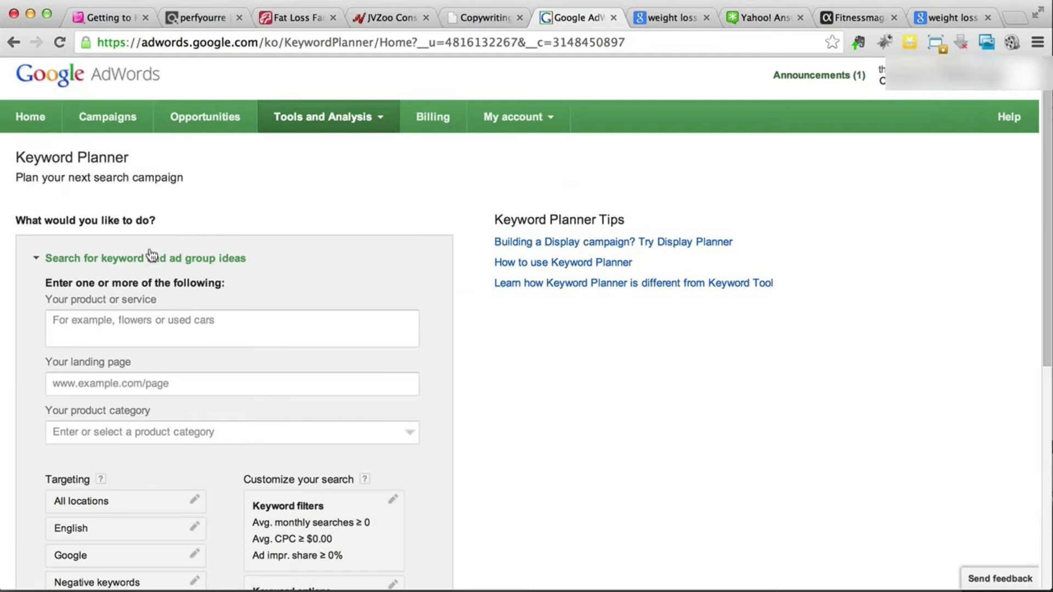
left_click(138, 324)
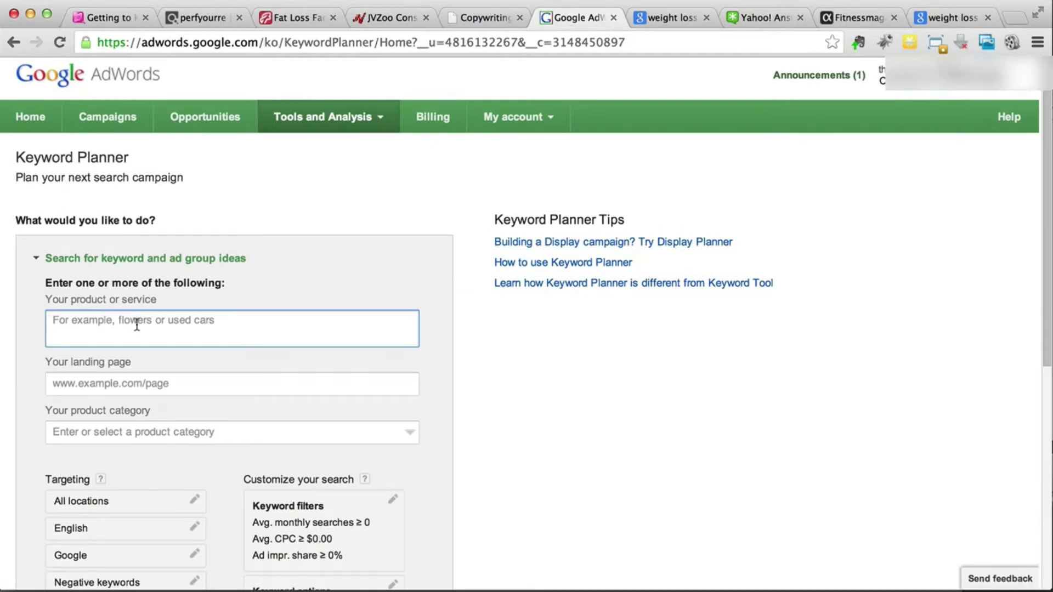
type("how to make a")
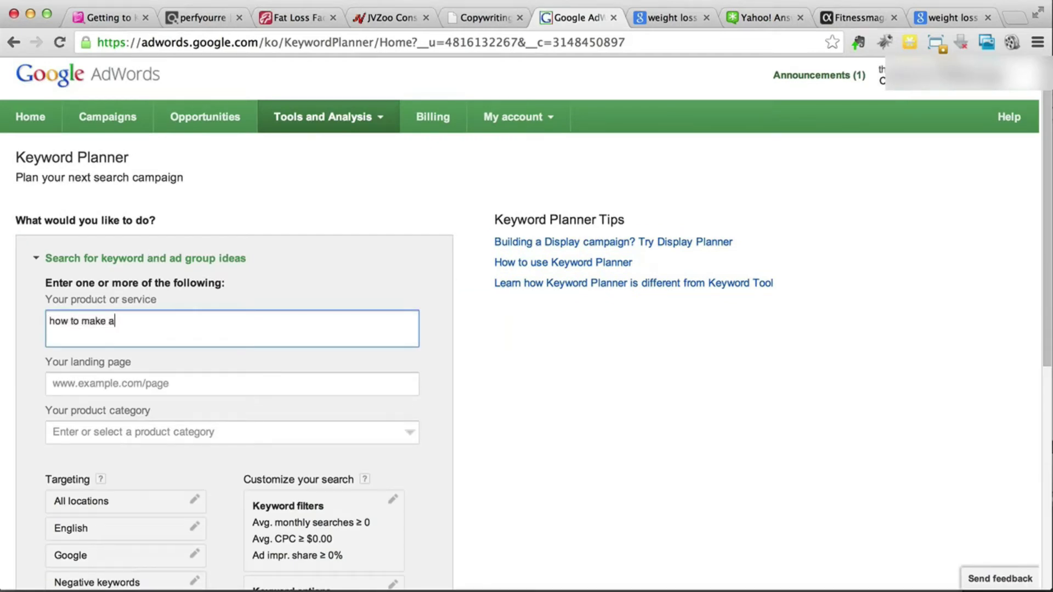
type(" potato gun")
scroll(170, 318, "down", 1)
scroll(171, 318, "down", 5)
left_click(86, 429)
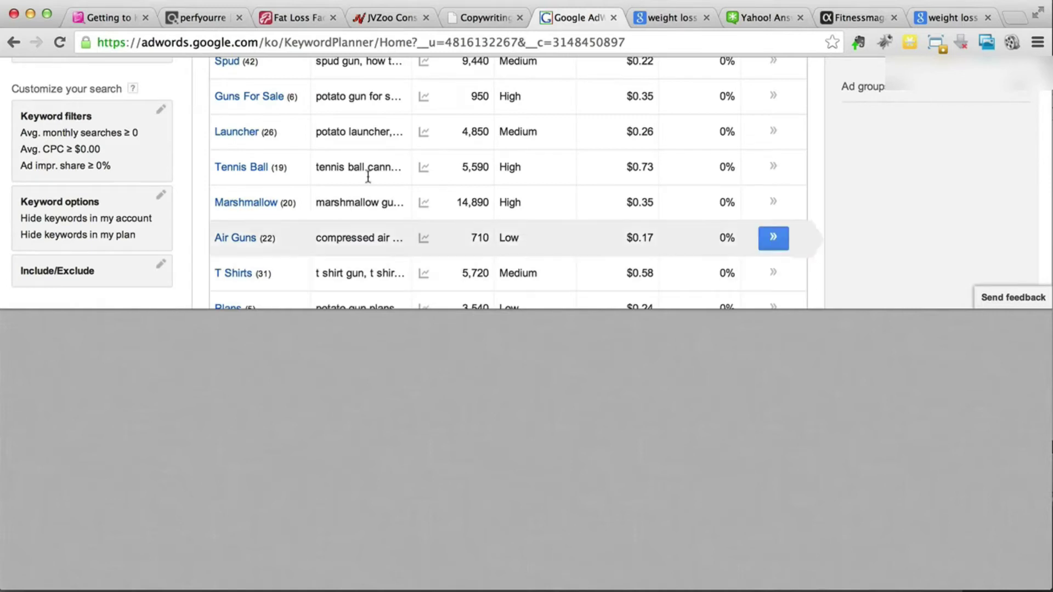
Browse the individual keyword ideas, such as potato gun with 14,800 monthly searches.
scroll(387, 164, "up", 5)
scroll(387, 163, "up", 1)
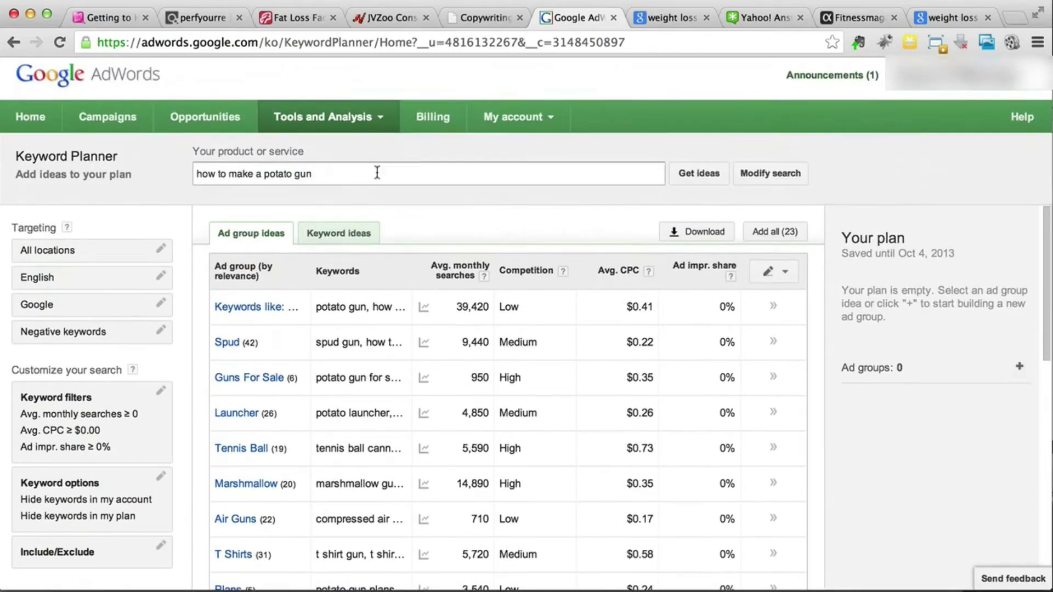
left_click(323, 236)
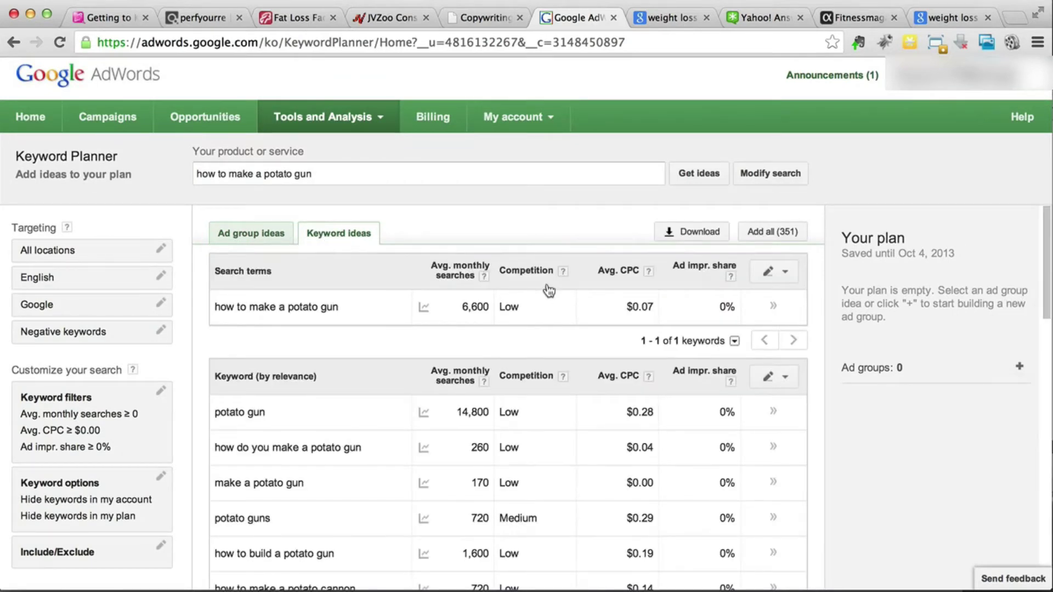
scroll(548, 284, "down", 3)
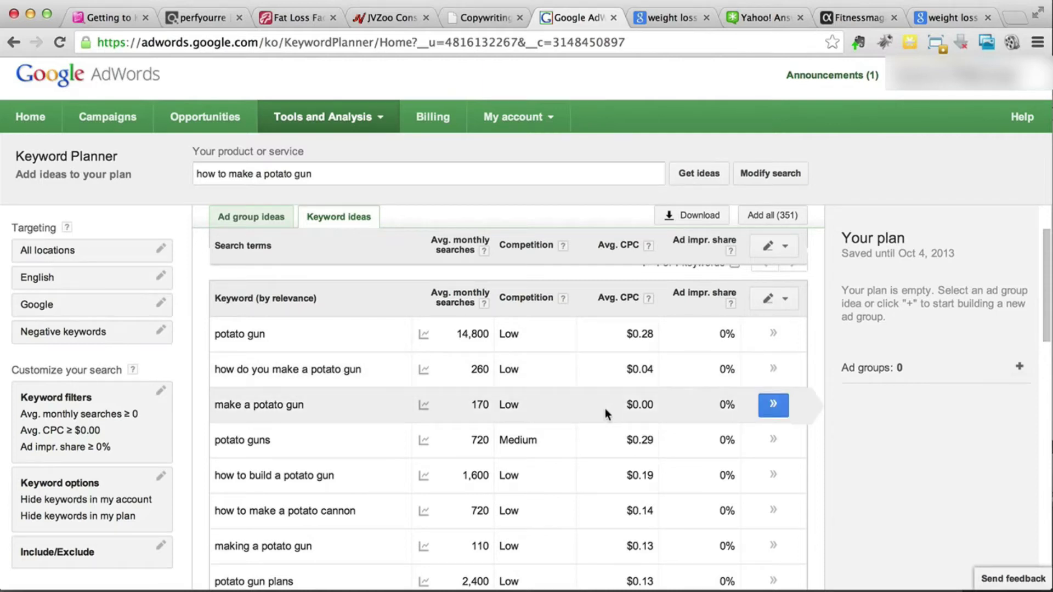
scroll(605, 409, "down", 7)
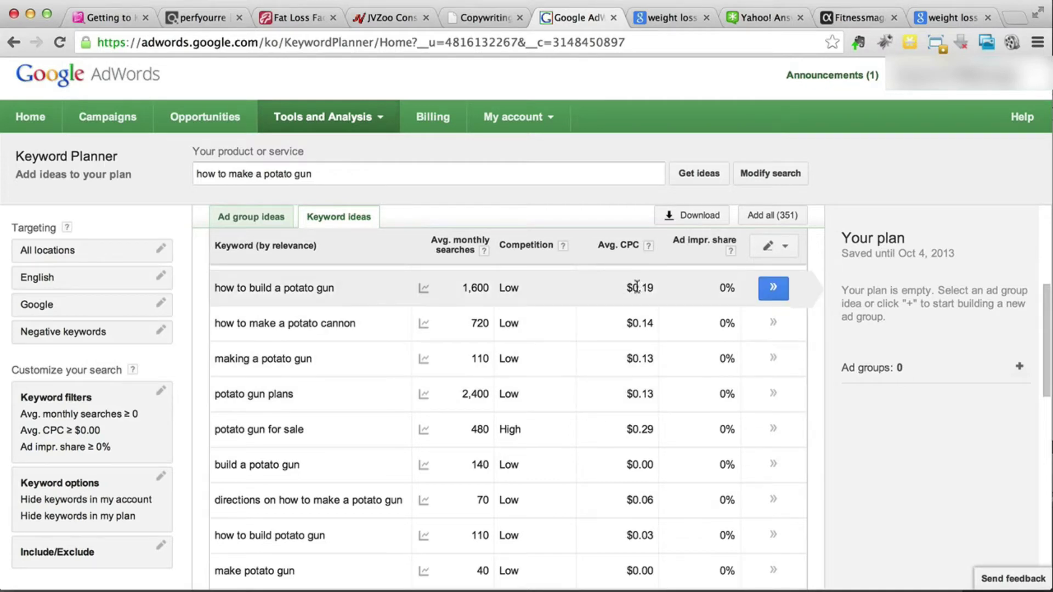
scroll(605, 310, "up", 3)
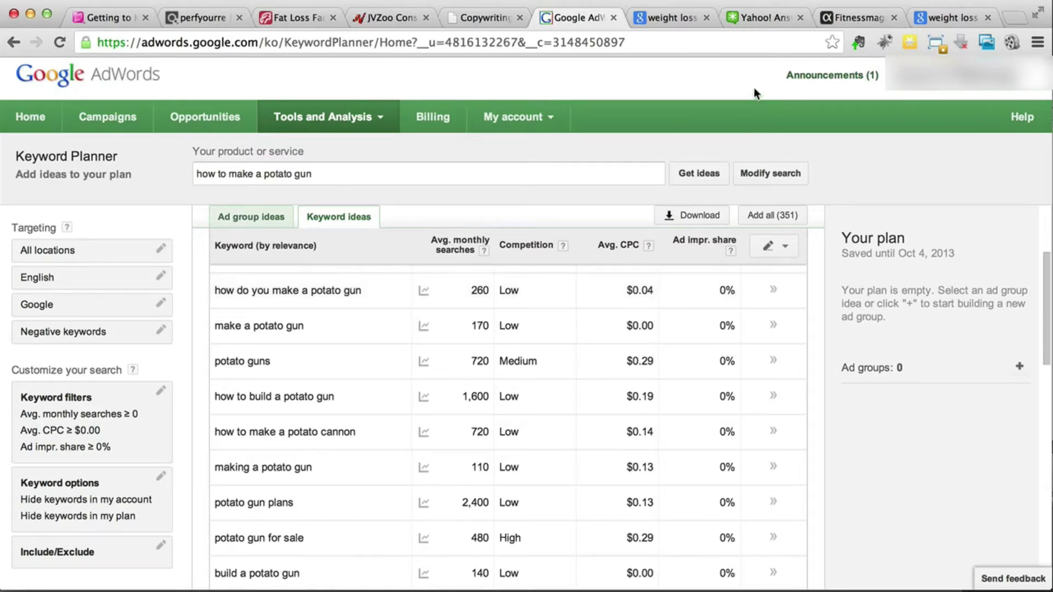
left_click(93, 17)
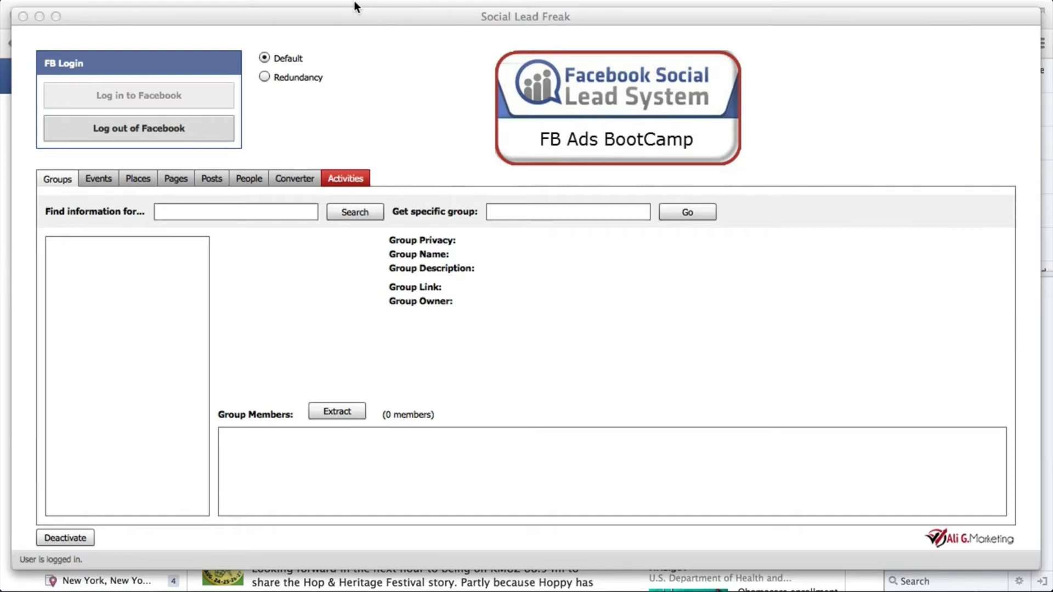
Quit Social Lead Freak with Cmd+Q to bring the Facebook window forward.
key("super+q")
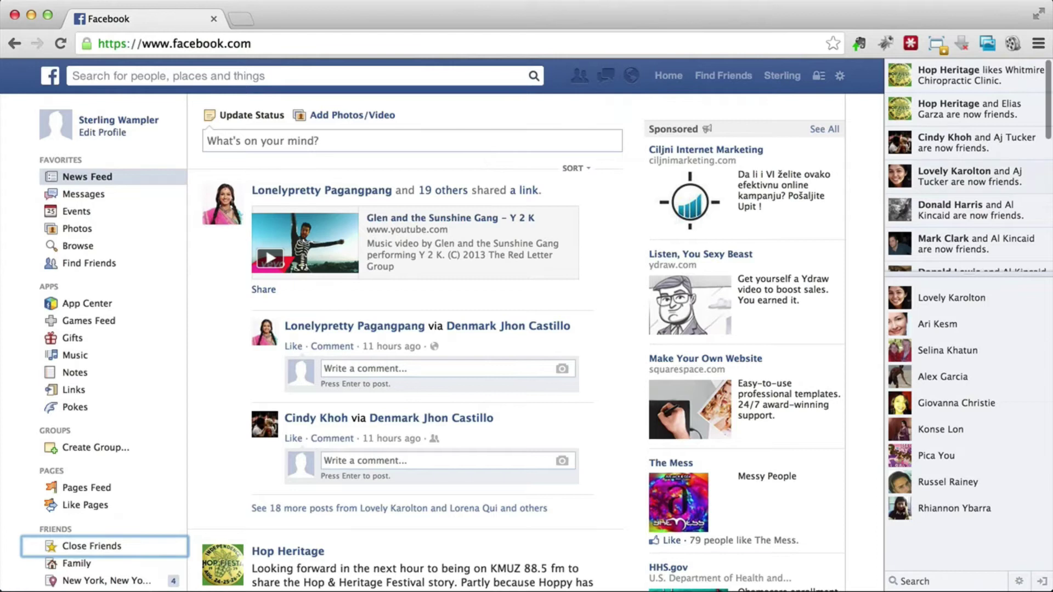
Move the keyword notes aside and search Facebook for 'fast weight loss'.
key("super+Tab")
left_click_drag(1032, 78, 929, 262)
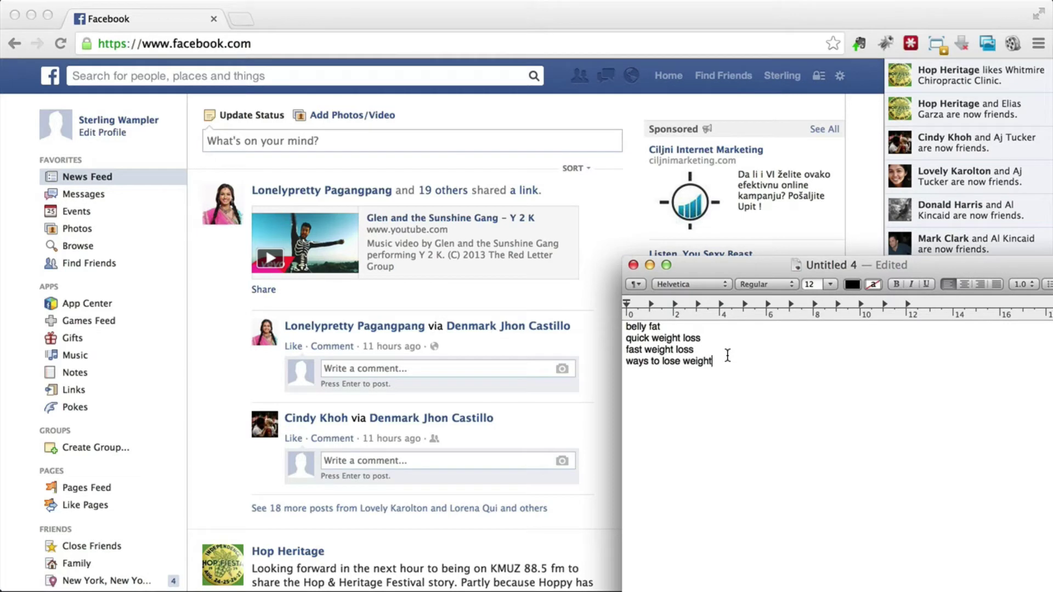
left_click(351, 75)
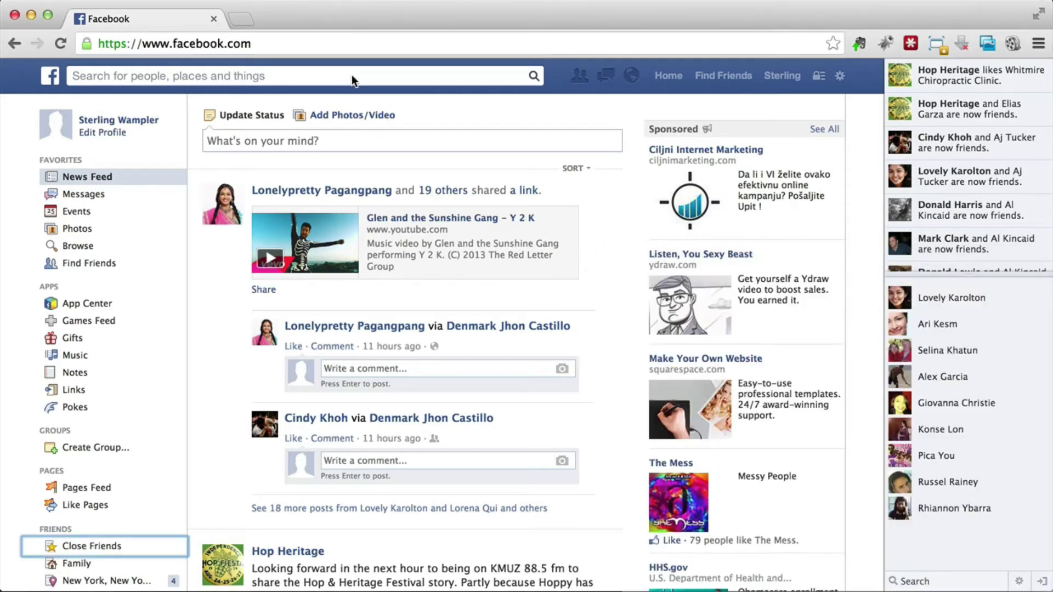
type("fas")
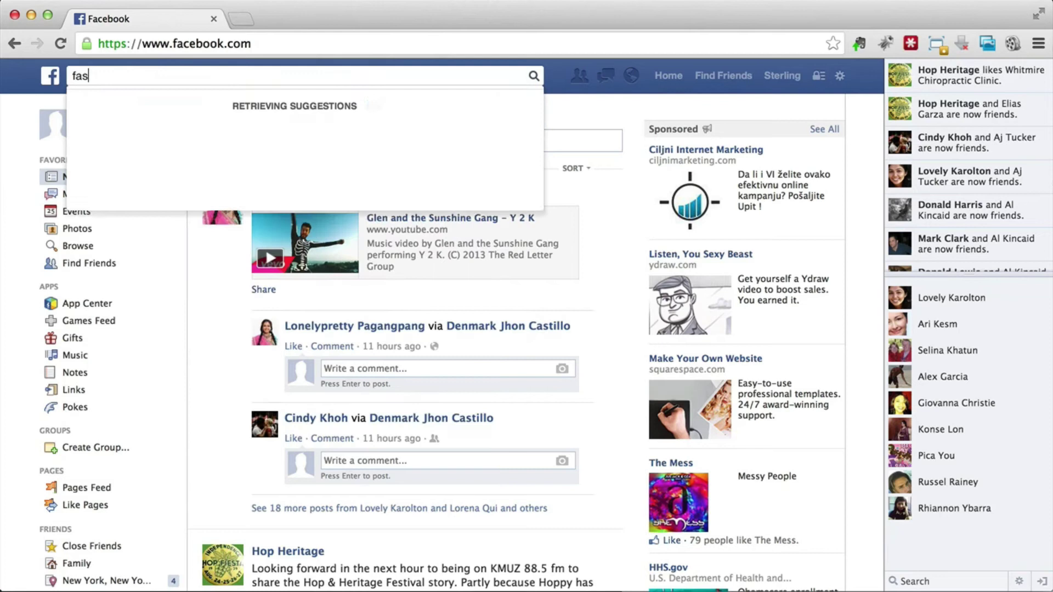
type("t weight loss")
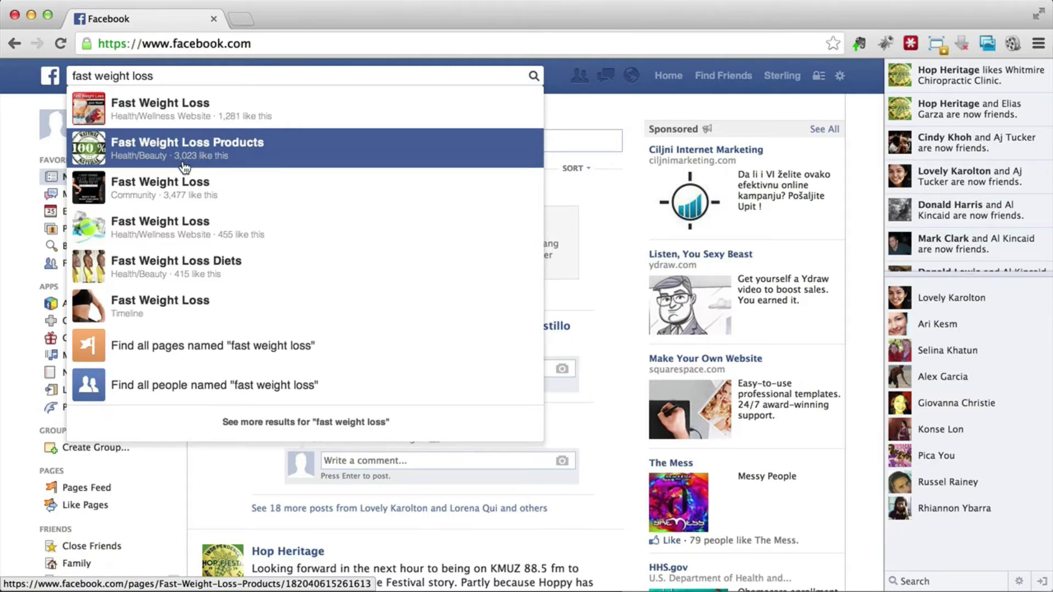
Open the Fast Weight Loss Community page (3,477 likes), dismiss the Like prompt, and scroll down its timeline.
left_click(191, 198)
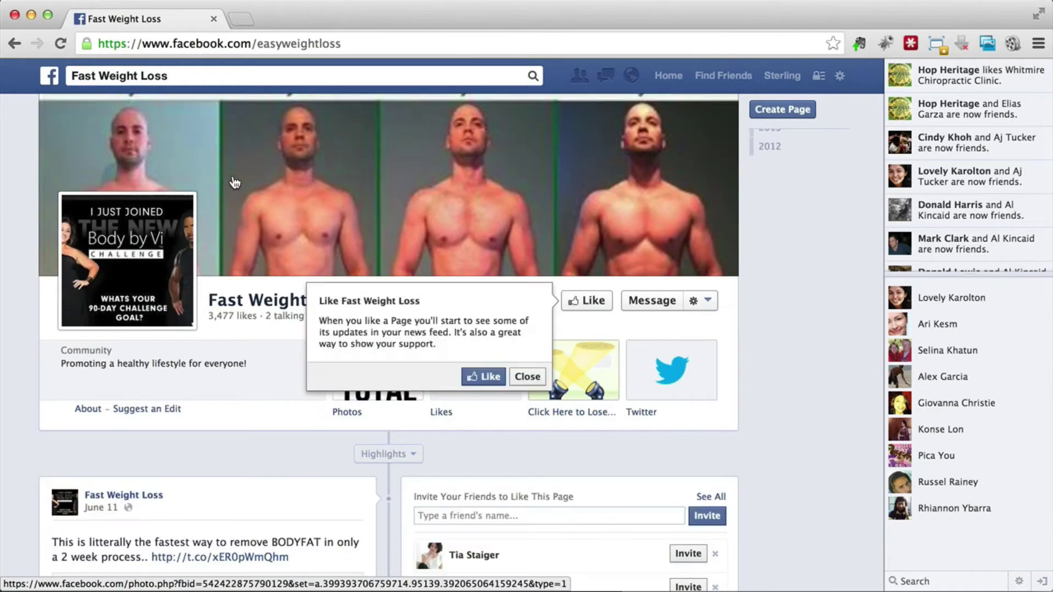
left_click(527, 379)
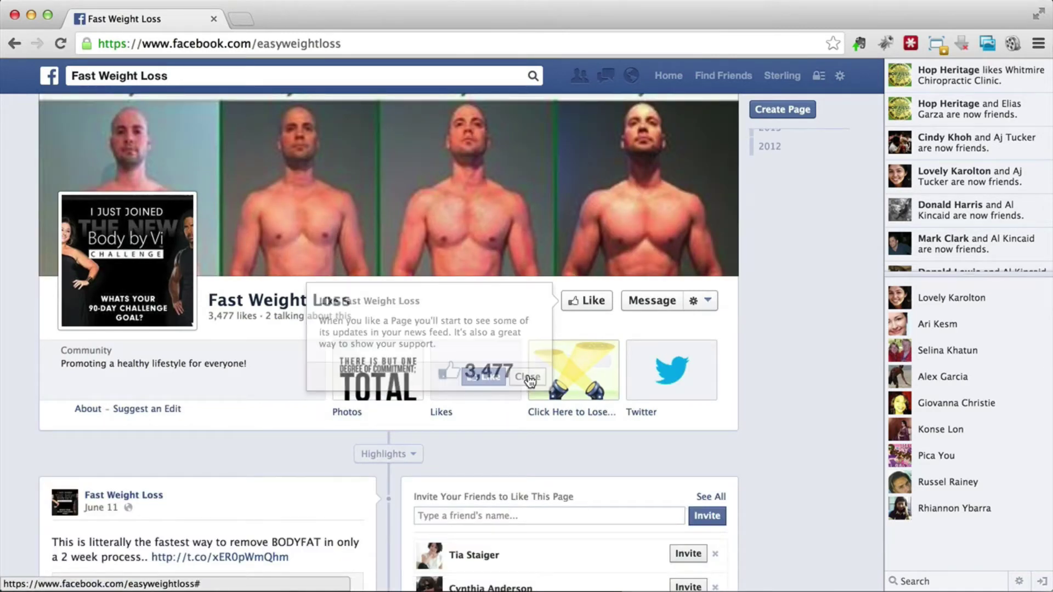
scroll(337, 307, "down", 5)
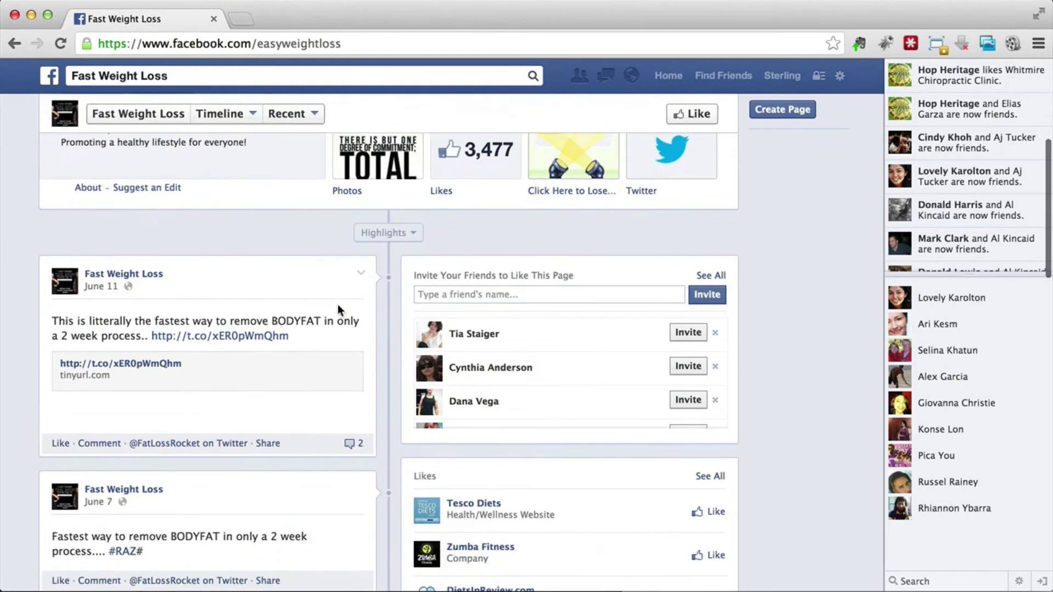
scroll(338, 306, "down", 3)
scroll(338, 307, "down", 7)
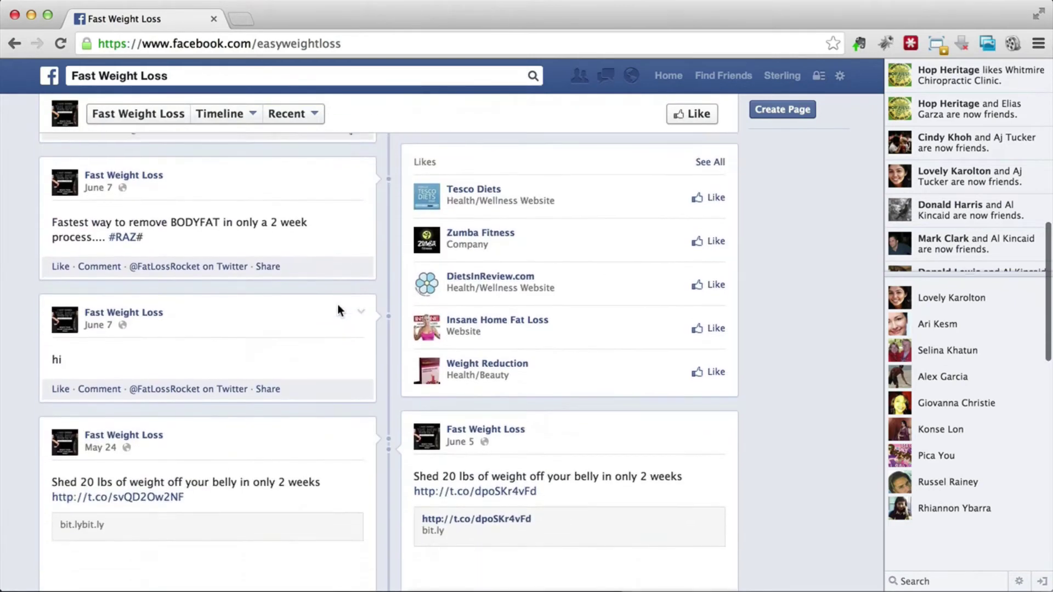
scroll(337, 304, "down", 8)
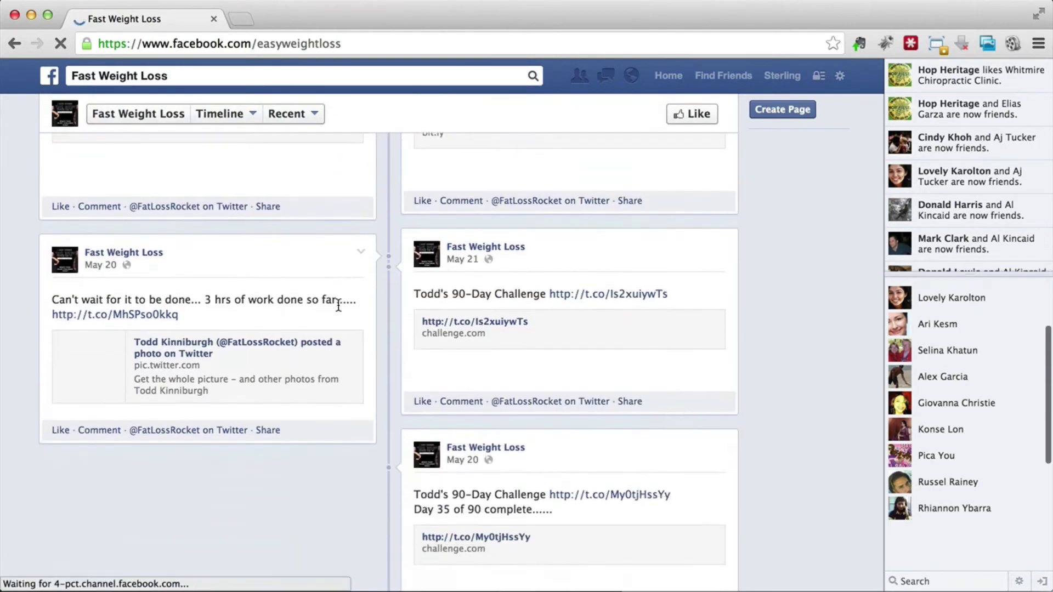
scroll(398, 334, "down", 5)
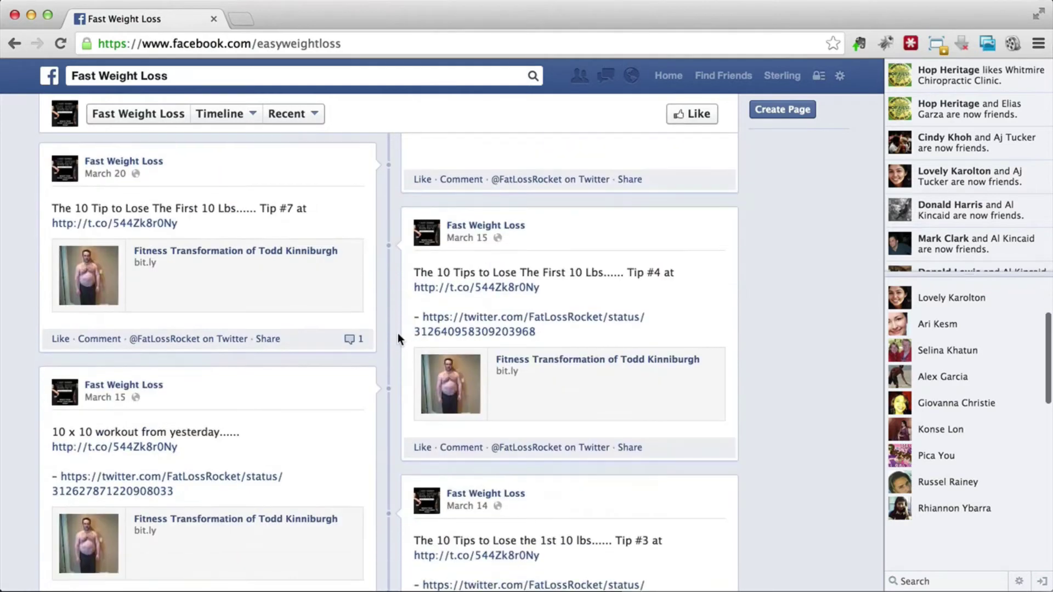
scroll(397, 333, "down", 4)
scroll(397, 333, "down", 2)
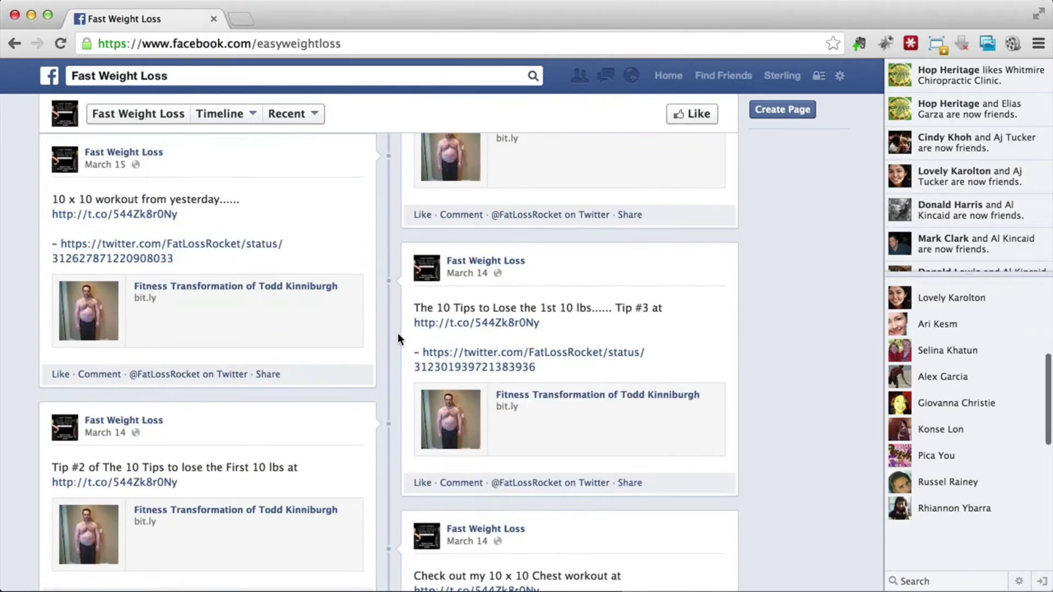
scroll(397, 334, "down", 2)
scroll(397, 338, "down", 5)
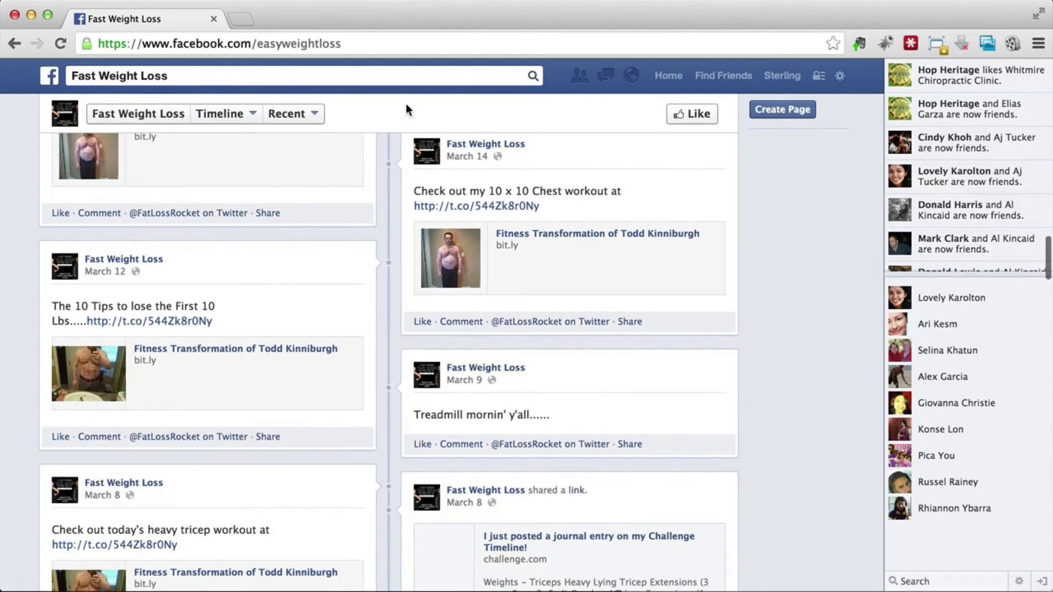
scroll(410, 288, "down", 15)
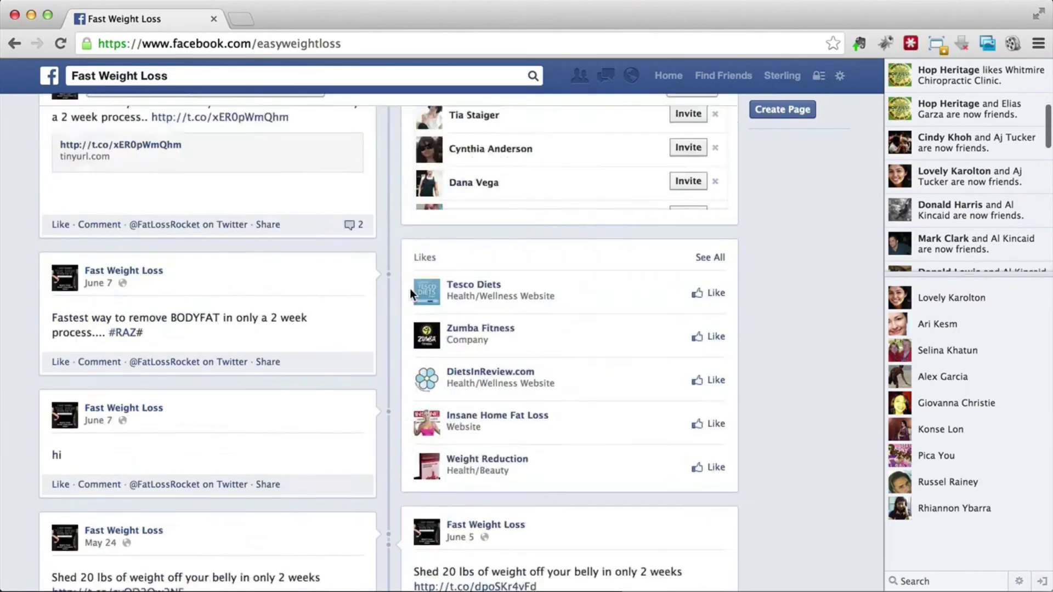
scroll(351, 317, "down", 10)
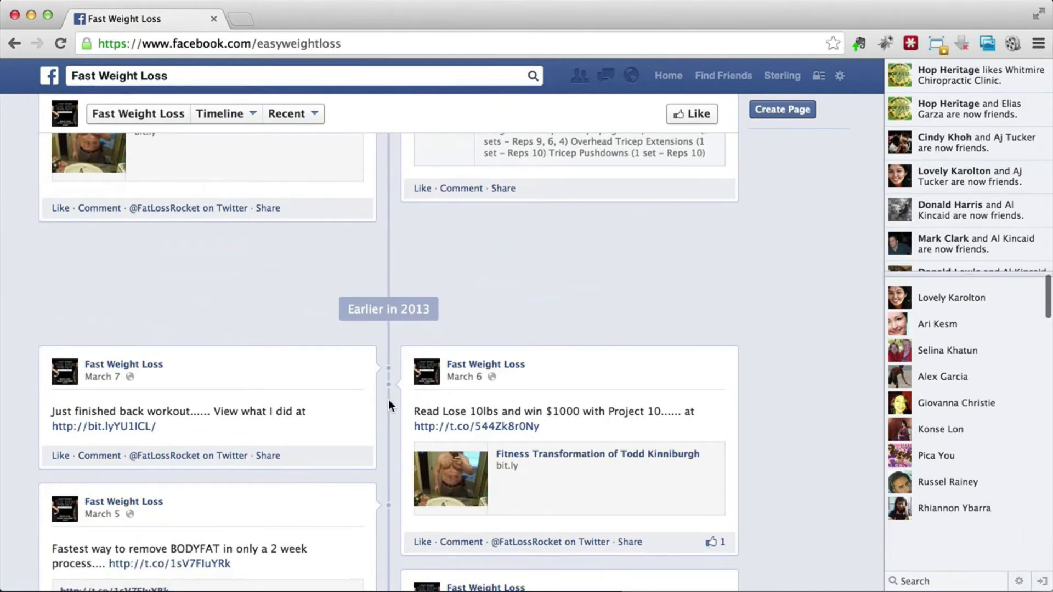
scroll(389, 399, "down", 8)
scroll(388, 403, "down", 10)
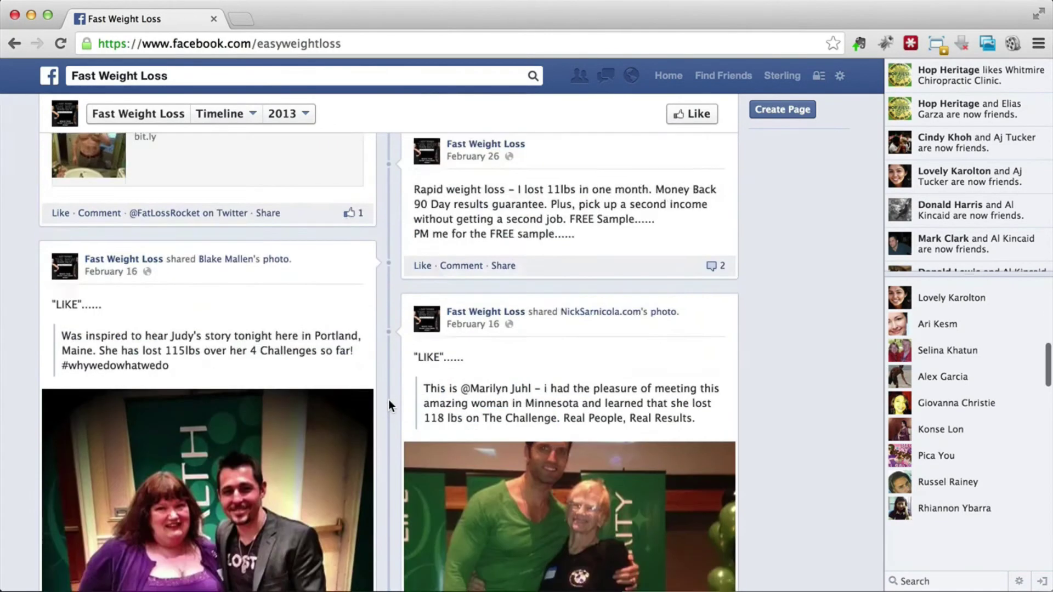
scroll(388, 403, "down", 8)
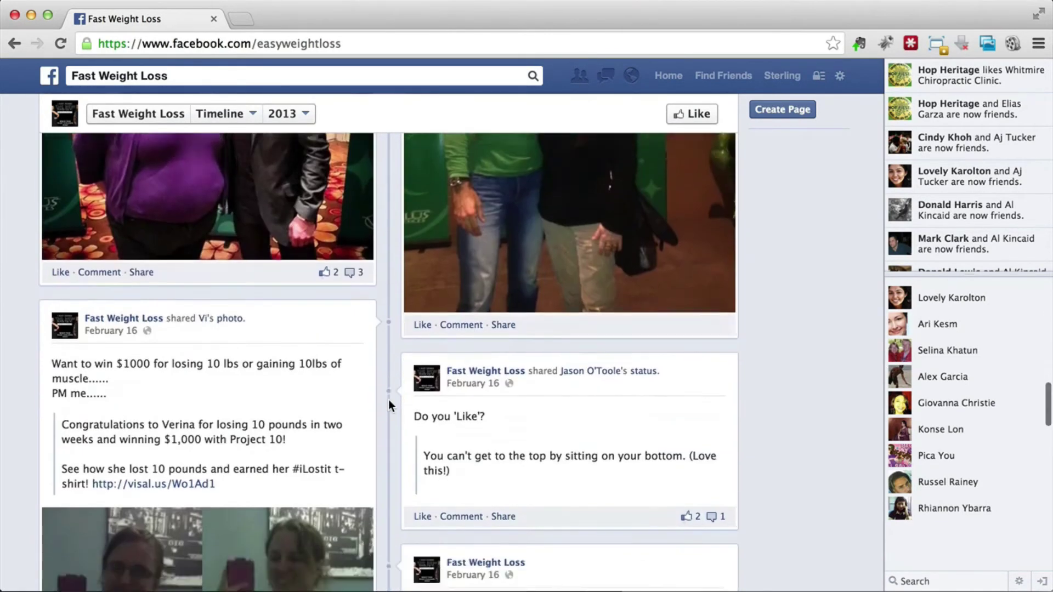
scroll(388, 406, "down", 5)
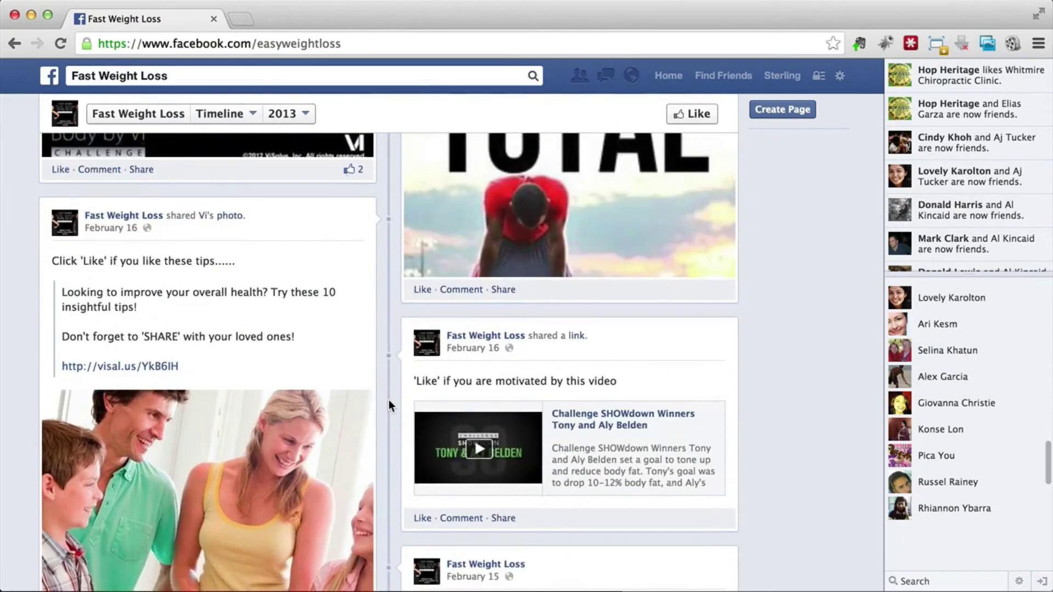
scroll(388, 406, "down", 5)
scroll(388, 406, "down", 10)
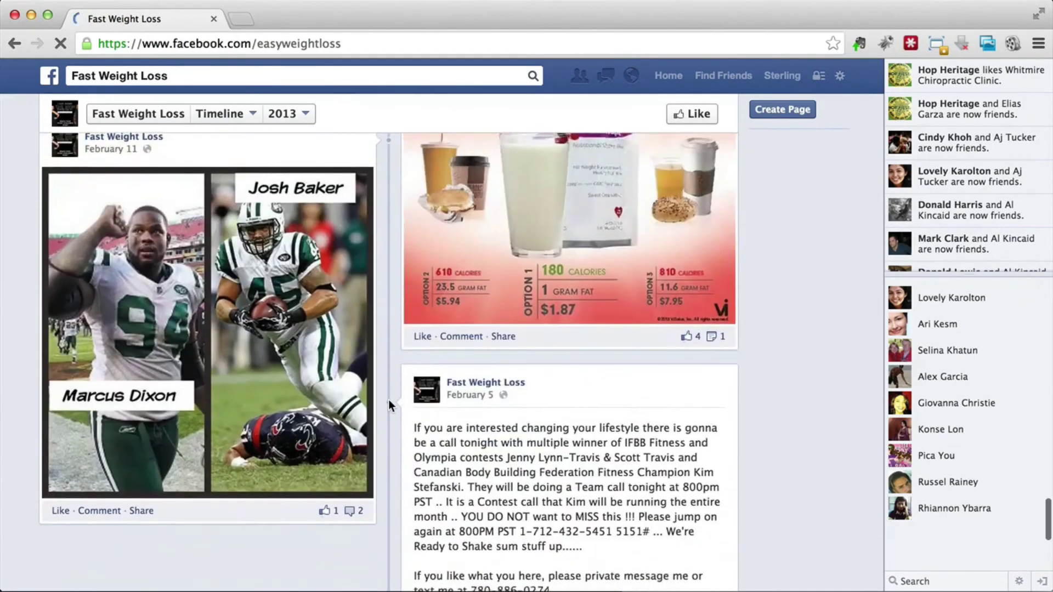
scroll(388, 406, "down", 4)
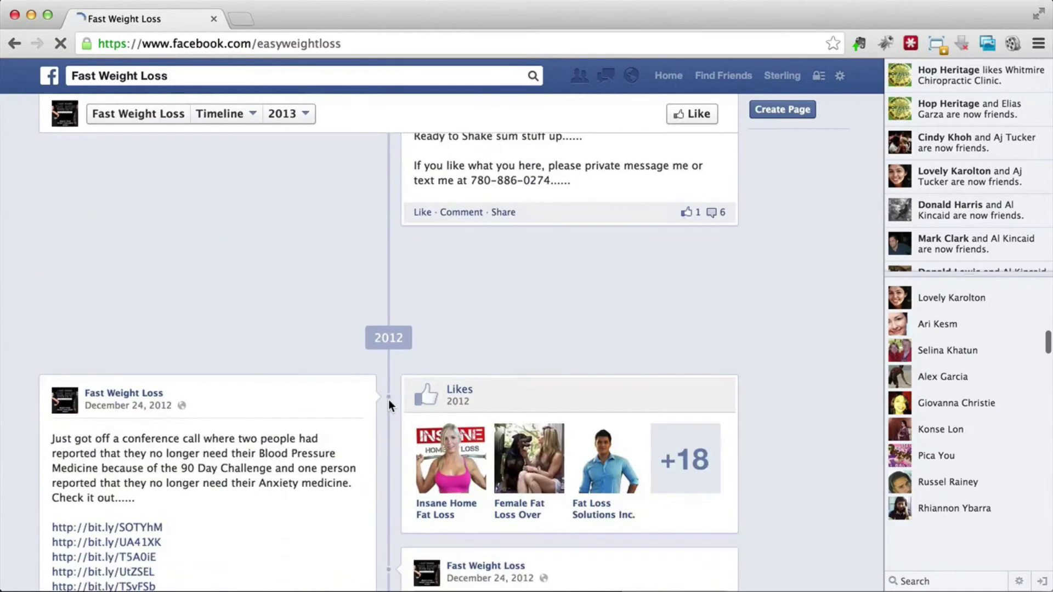
Expand the comments on the December 2012 post, then scroll back up.
scroll(389, 406, "up", 1)
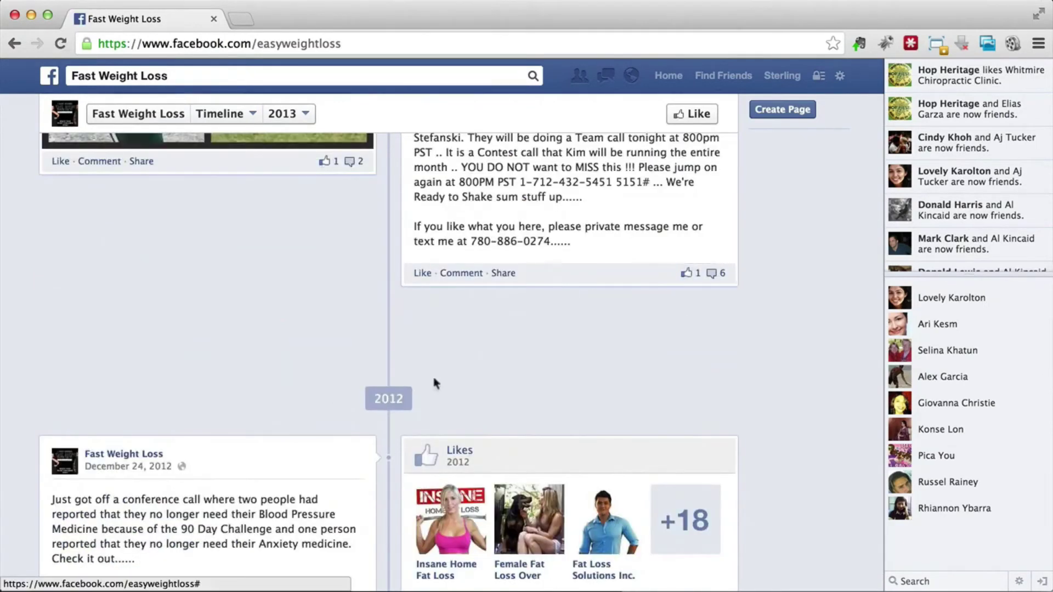
scroll(332, 390, "down", 5)
scroll(331, 390, "down", 8)
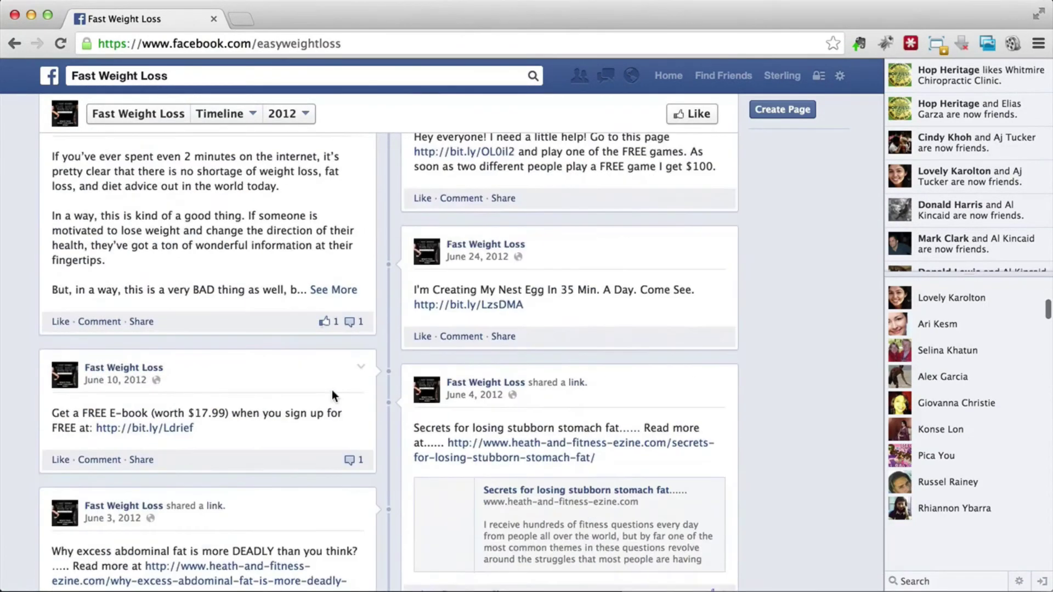
scroll(333, 166, "up", 2)
left_click(353, 190)
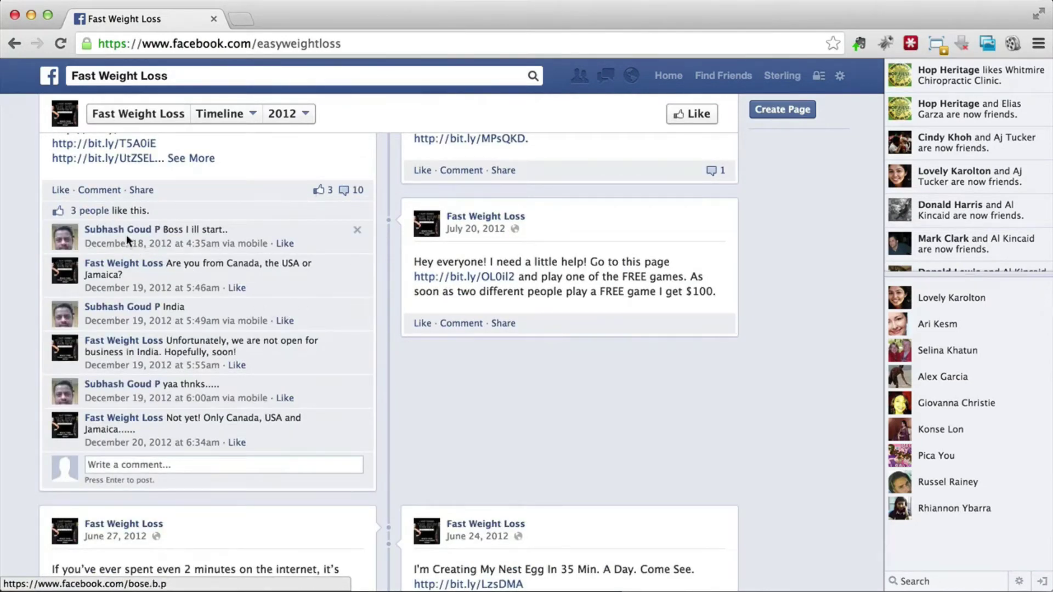
scroll(423, 389, "up", 5)
scroll(422, 387, "up", 15)
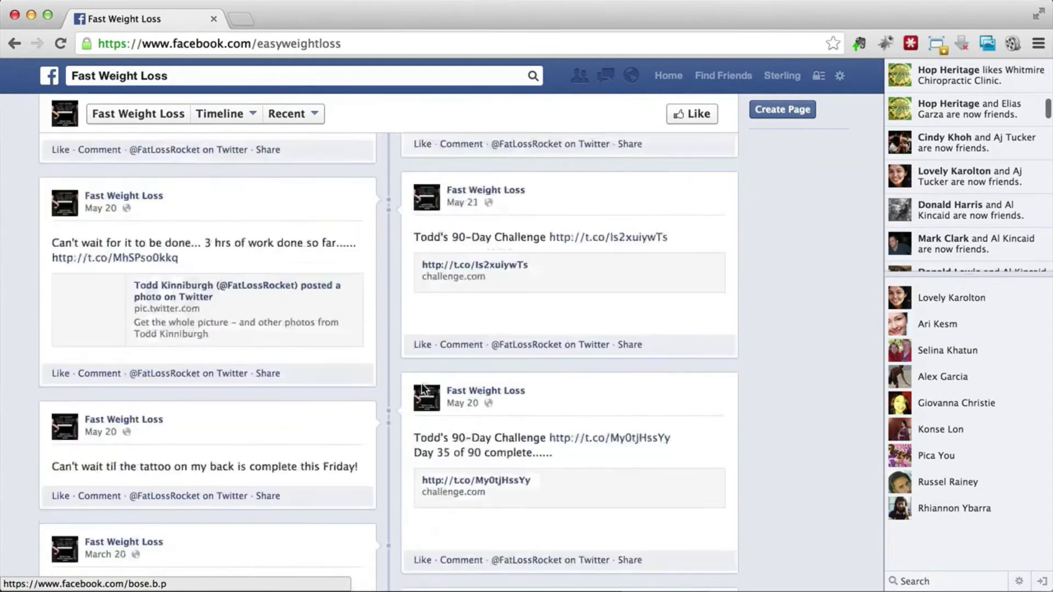
Search Facebook for 'weight loss' and open the Weight Loss Ideas page.
left_click(197, 78)
type("fast weight lo")
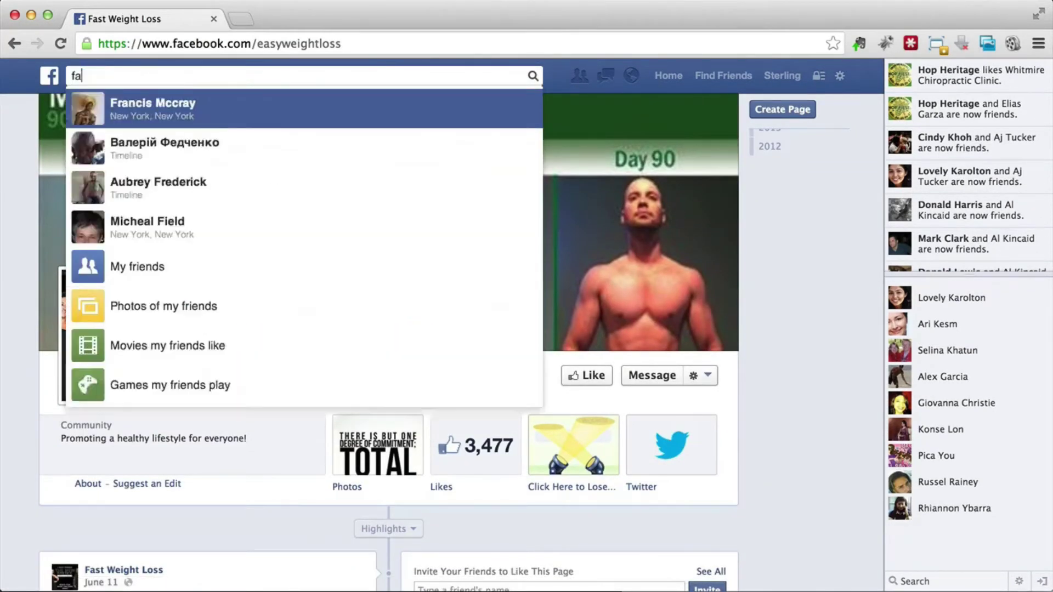
key("BackSpace")
key("BackSpace")
key("BackSpace")
key("BackSpace")
key("BackSpace")
key("BackSpace")
key("BackSpace")
key("BackSpace")
key("BackSpace")
key("BackSpace")
key("BackSpace")
key("BackSpace")
key("BackSpace")
key("BackSpace")
key("BackSpace")
key("BackSpace")
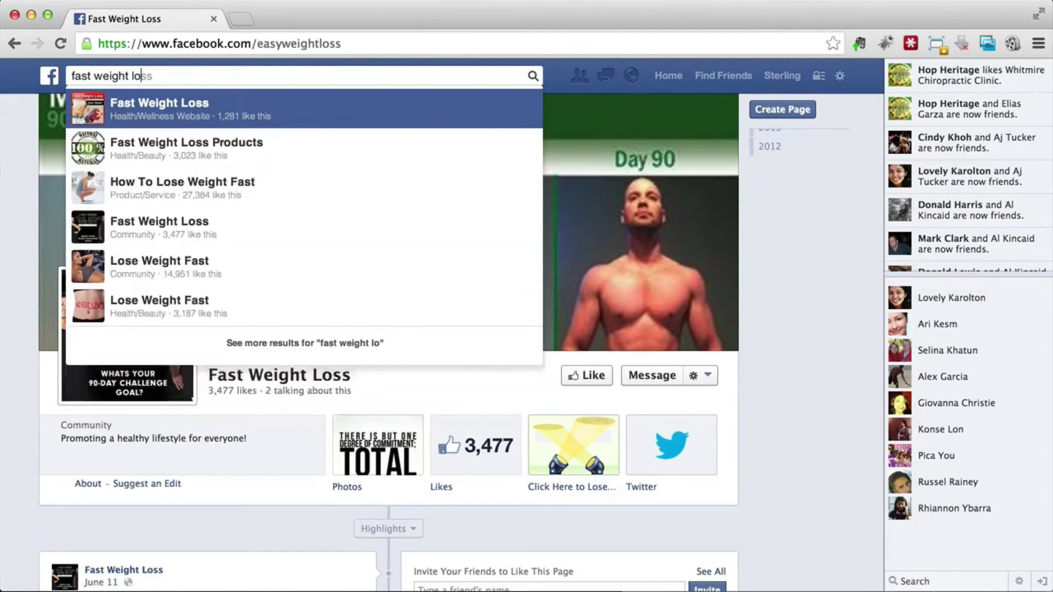
type("weight loss")
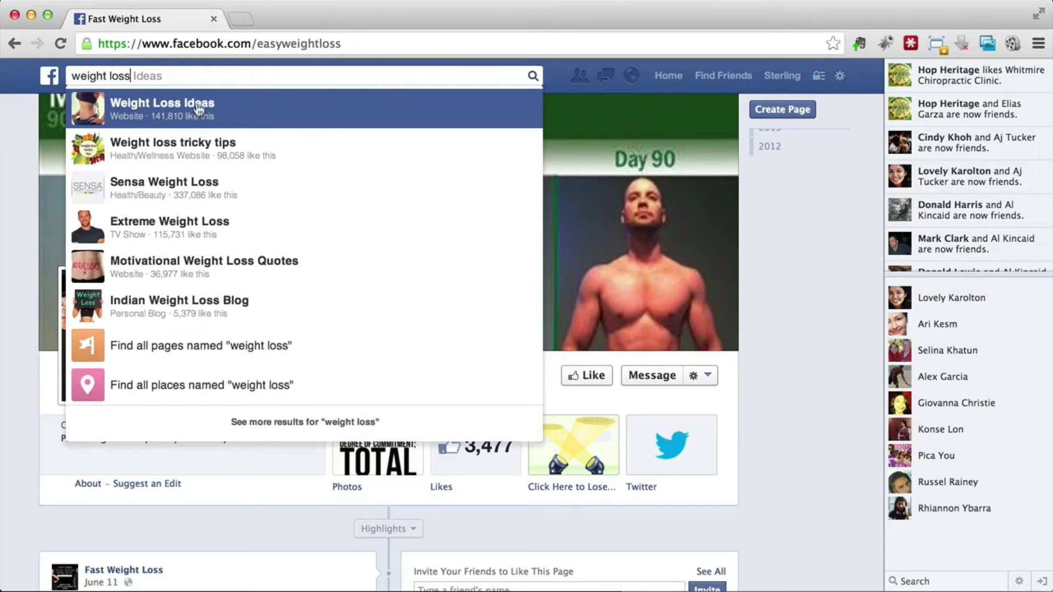
left_click(238, 121)
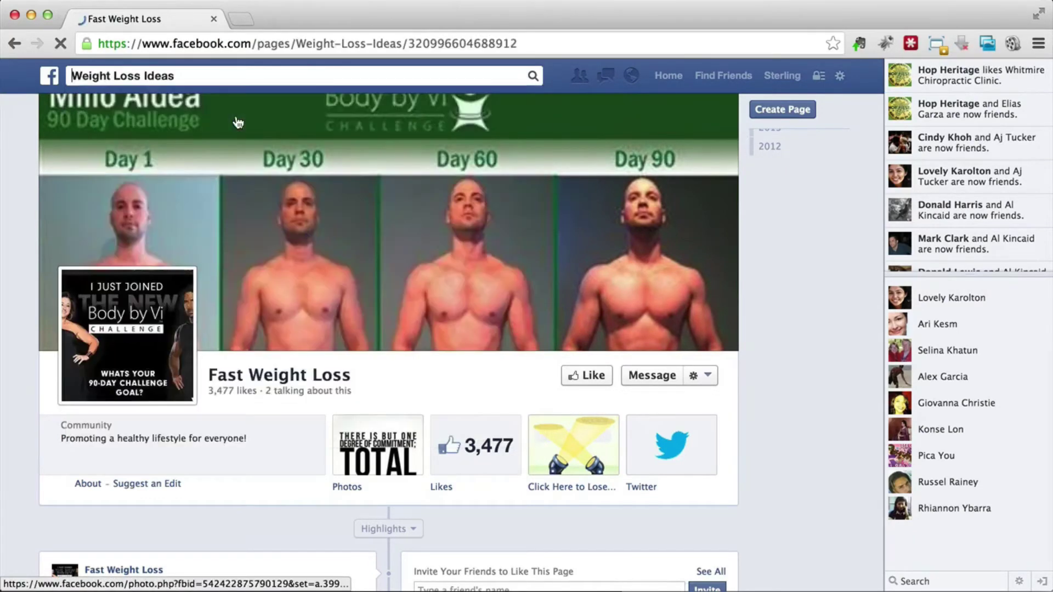
Scroll down to the latest post's comments and bring up link options for a commenter's name.
scroll(322, 247, "down", 15)
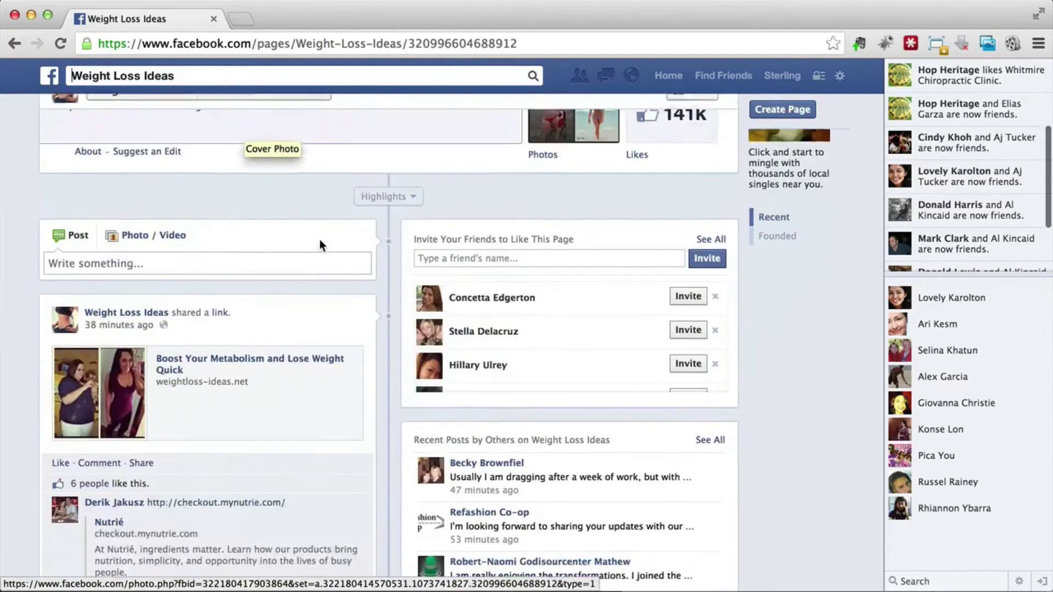
scroll(323, 245, "down", 8)
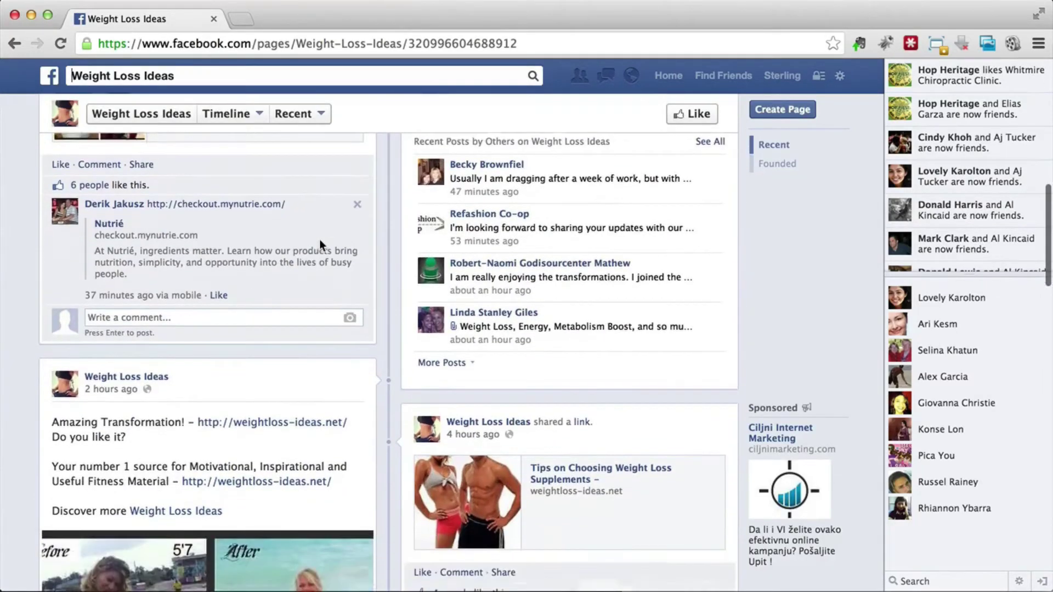
scroll(322, 247, "down", 3)
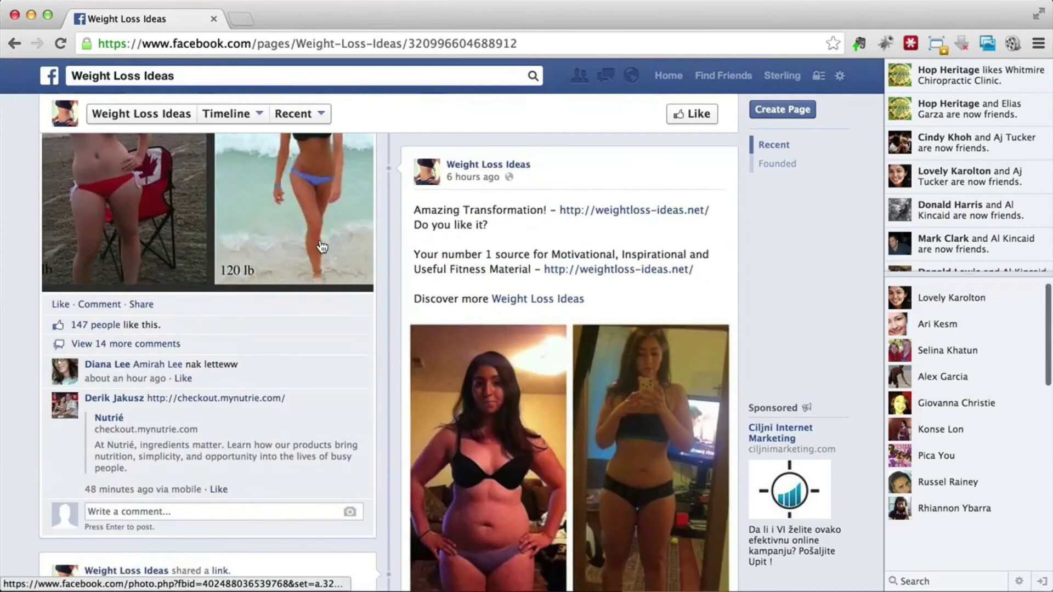
mouse_move(99, 329)
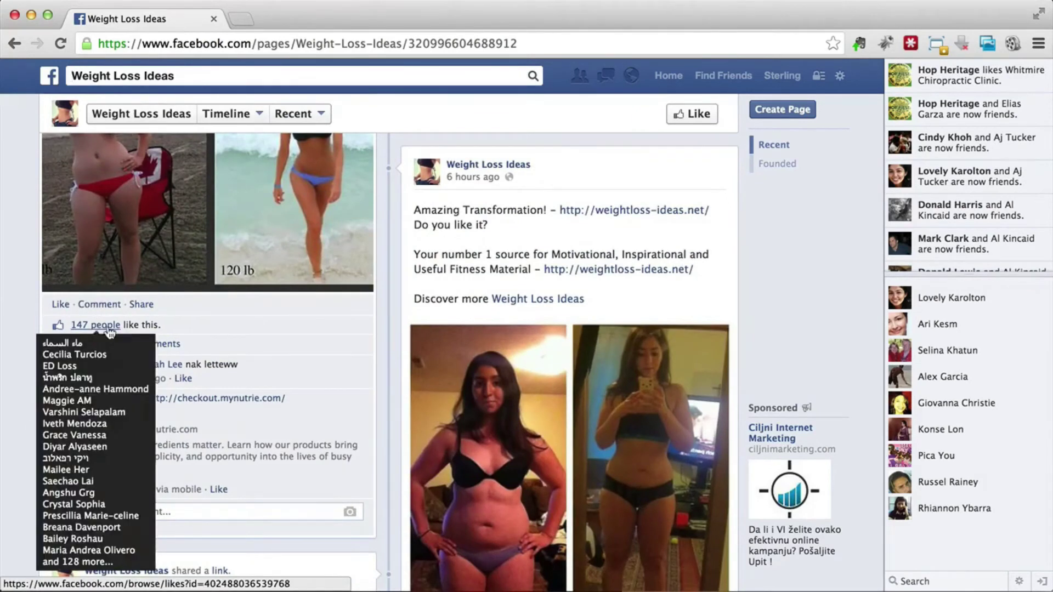
scroll(301, 374, "down", 4)
scroll(301, 374, "down", 2)
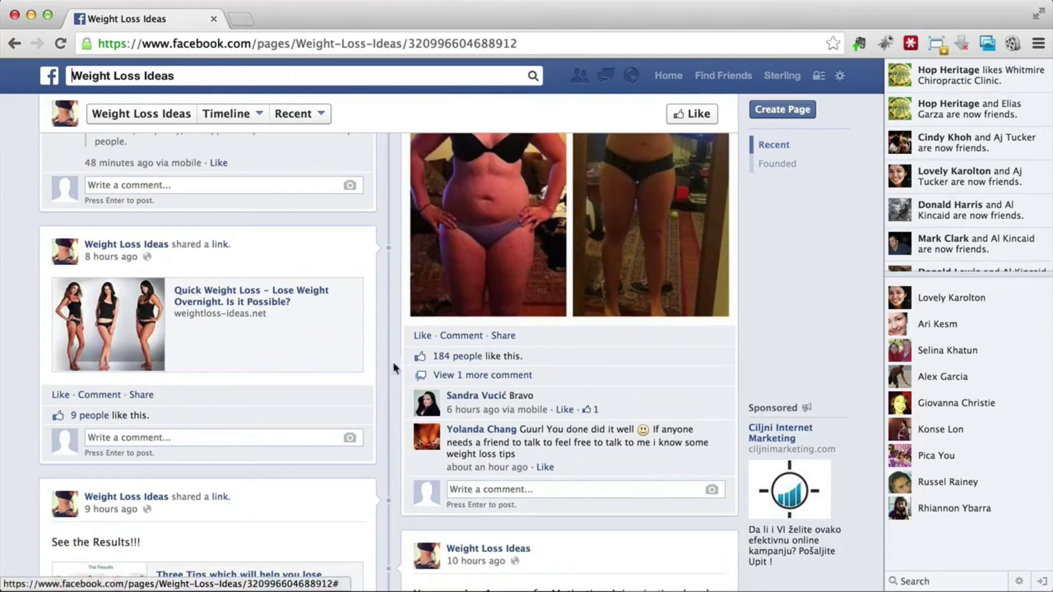
scroll(383, 364, "down", 10)
scroll(383, 364, "down", 8)
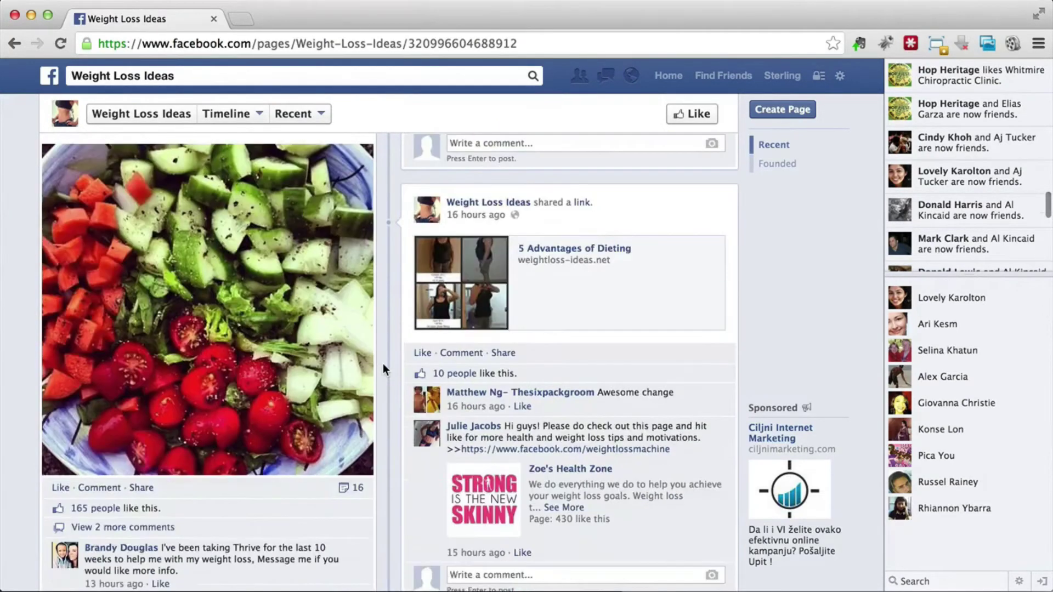
scroll(382, 364, "up", 20)
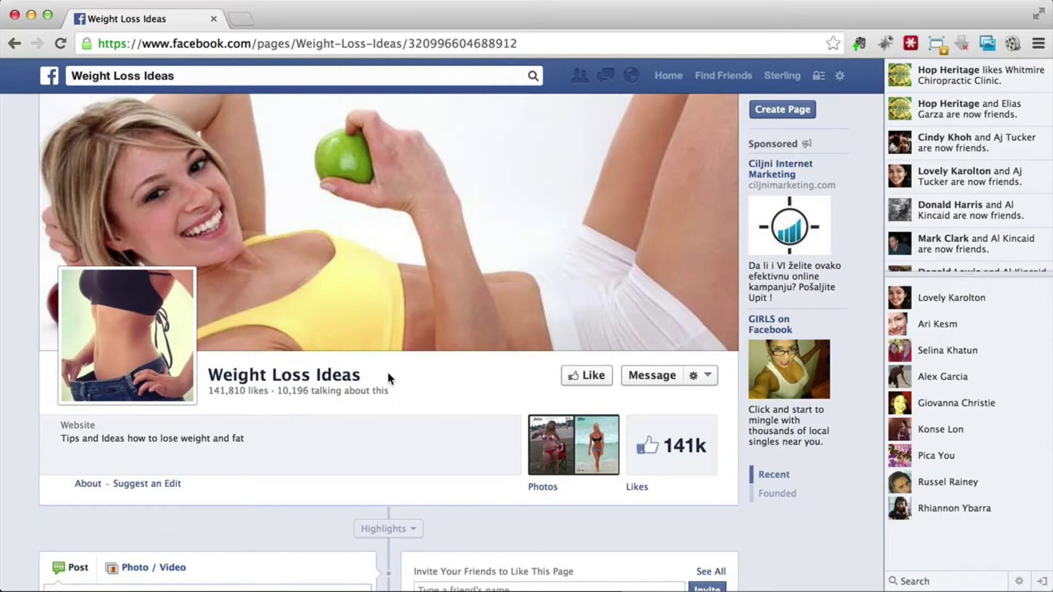
scroll(388, 374, "down", 3)
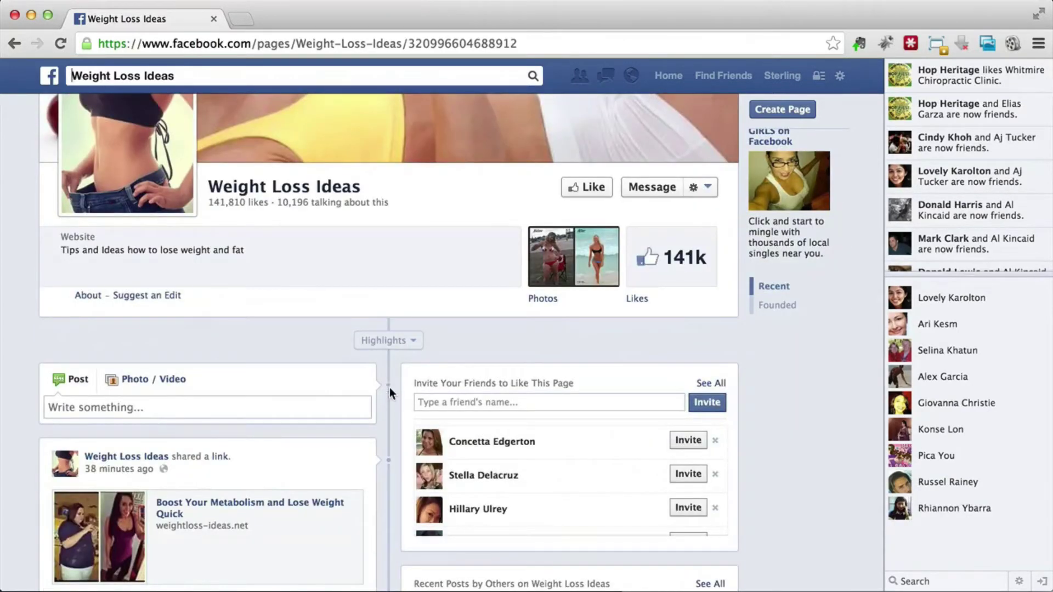
scroll(389, 388, "down", 5)
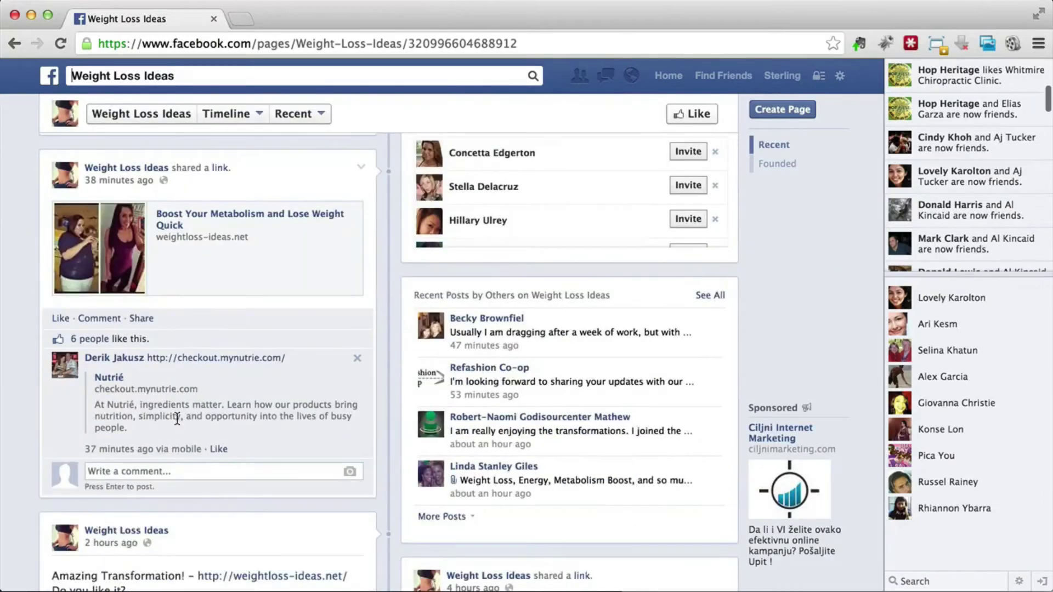
mouse_move(111, 365)
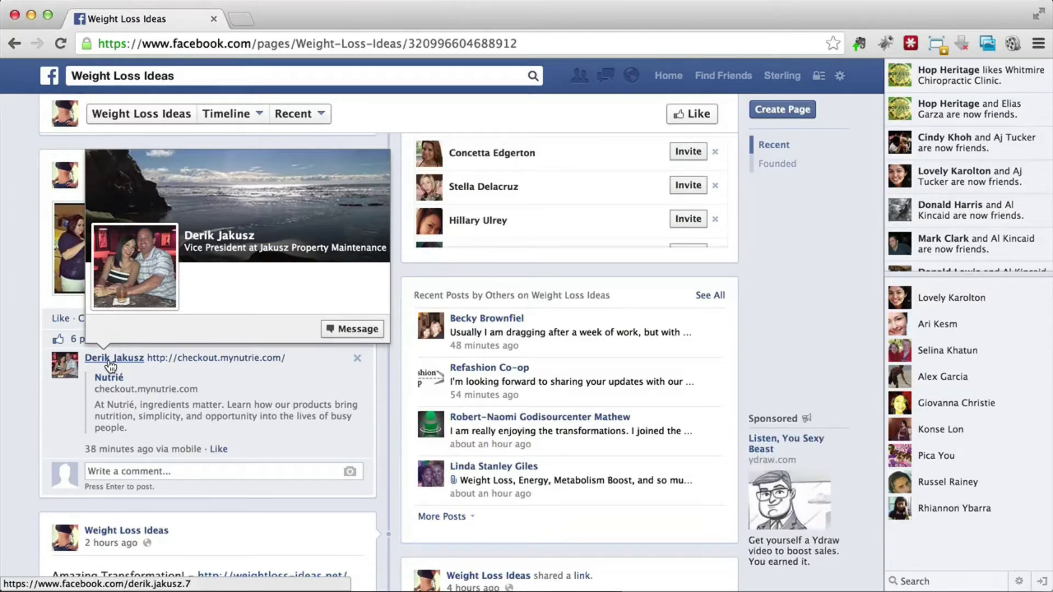
right_click(112, 366)
Open the commenter's profile in a new tab and select the username after facebook.com/.
left_click(137, 367)
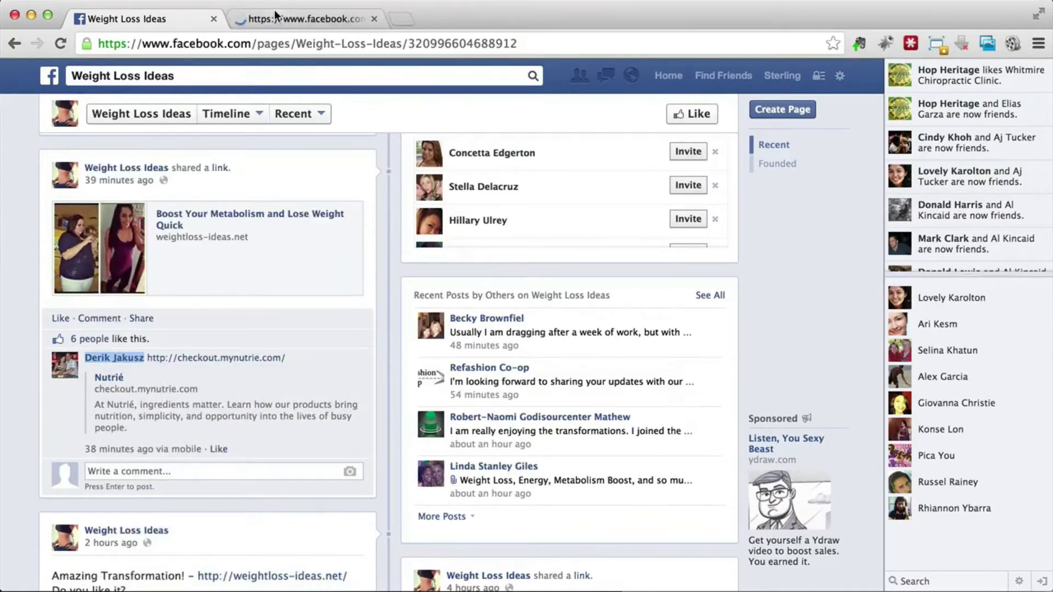
left_click(274, 11)
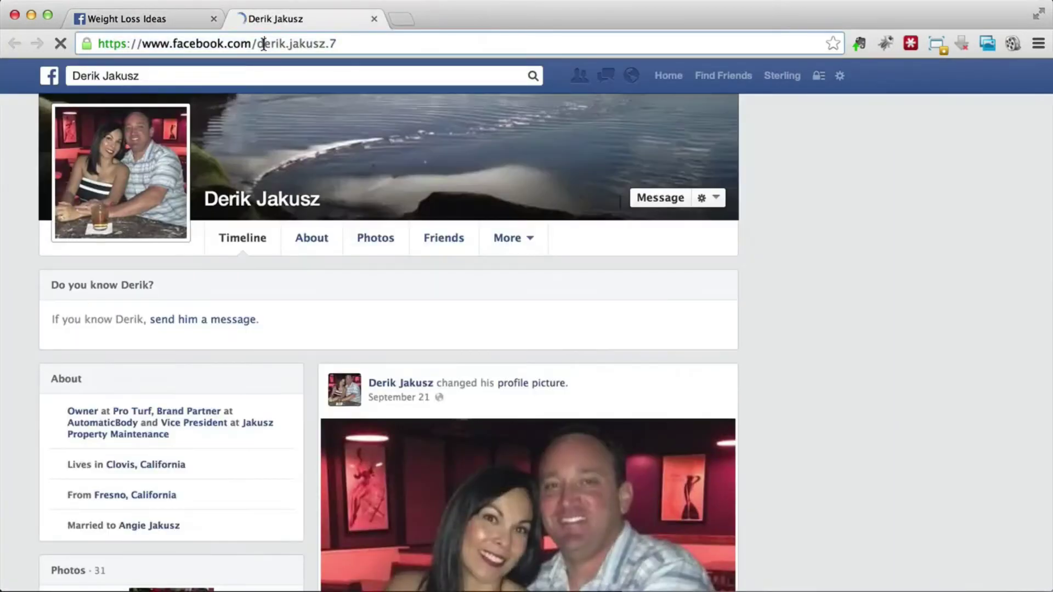
left_click_drag(259, 44, 369, 39)
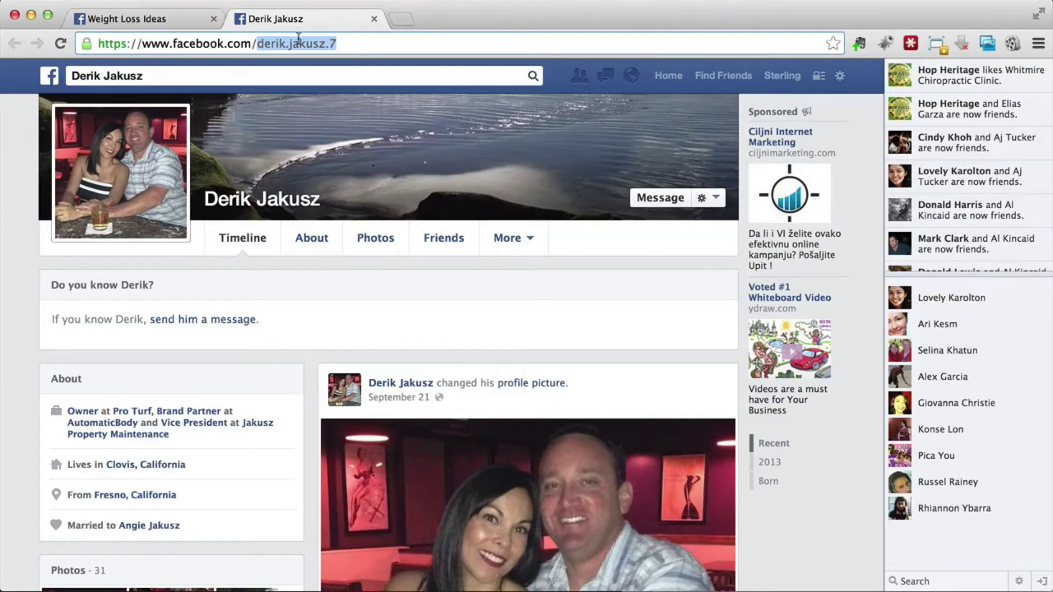
Return to the Weight Loss Ideas page and browse its posts, briefly switching to Social Lead Freak.
left_click(168, 27)
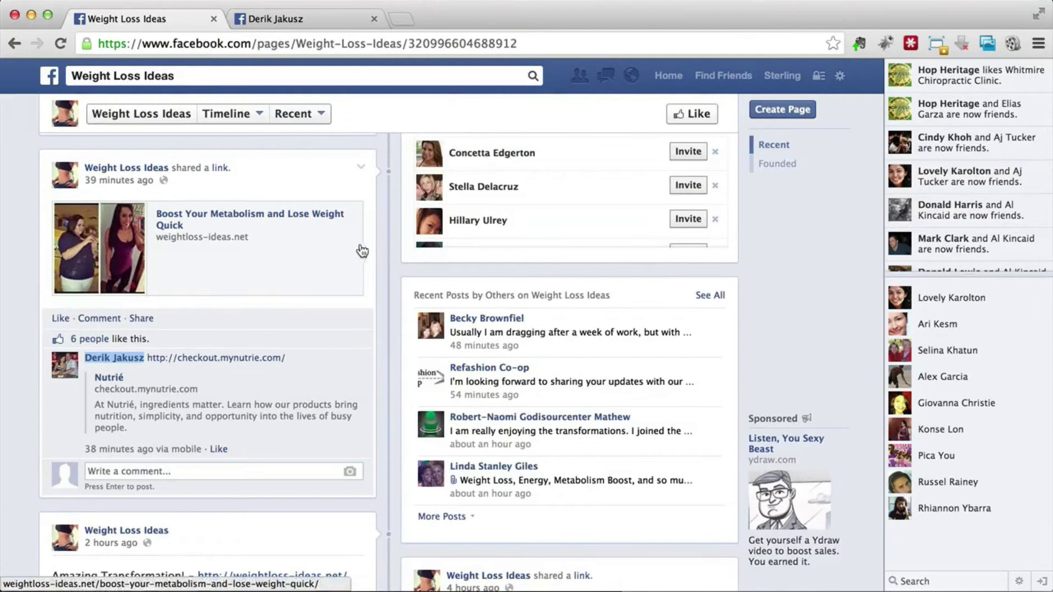
scroll(390, 254, "down", 5)
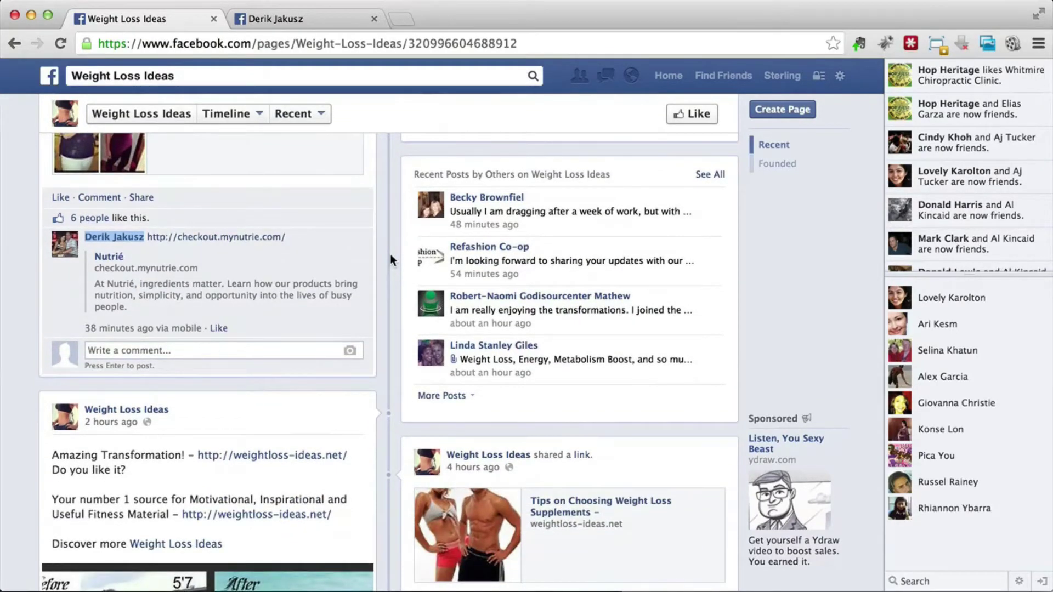
scroll(390, 255, "down", 8)
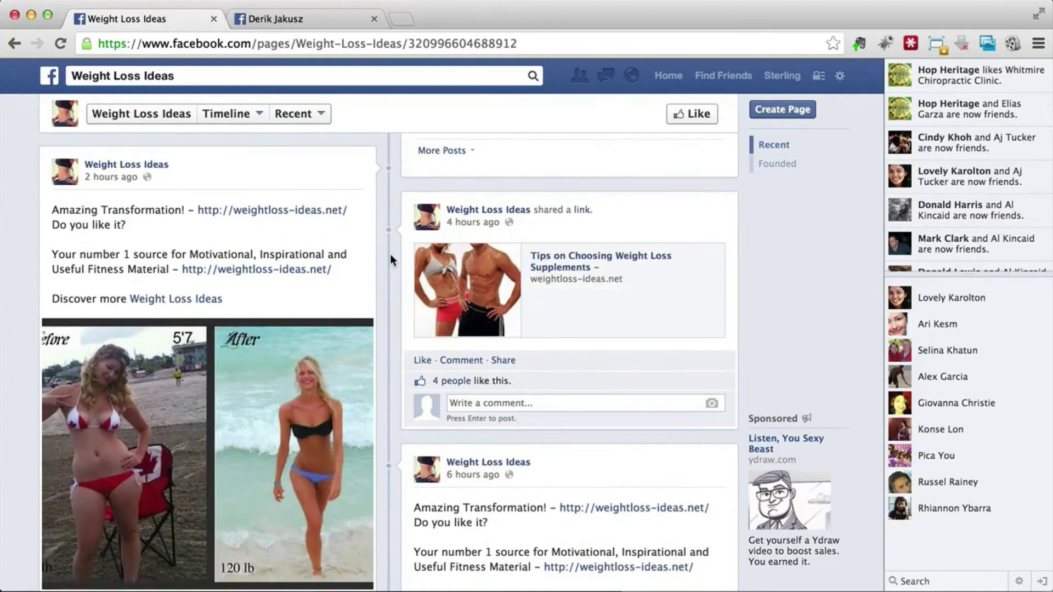
scroll(390, 255, "down", 10)
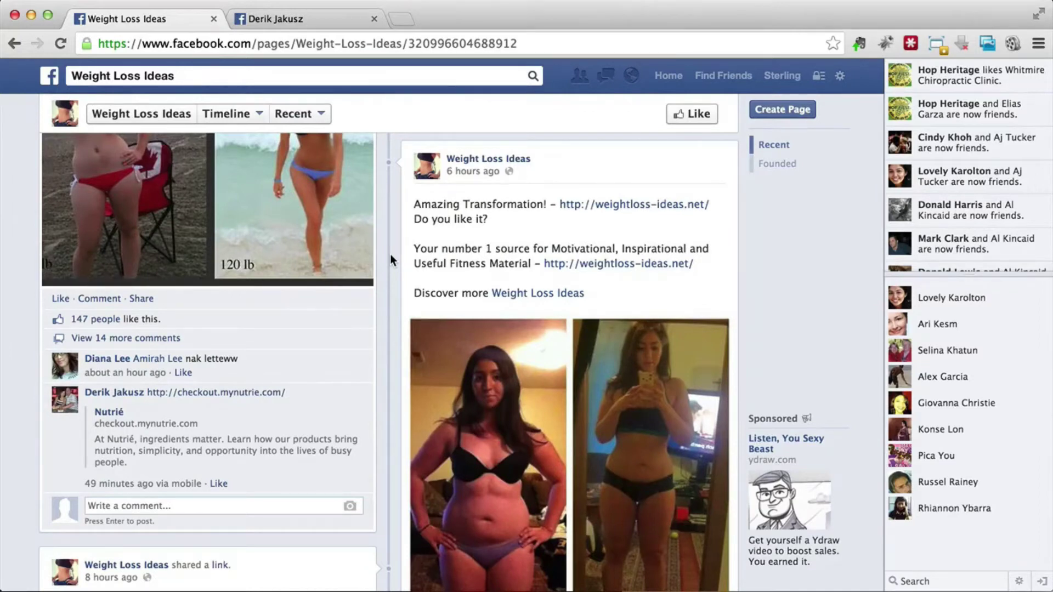
scroll(390, 255, "down", 8)
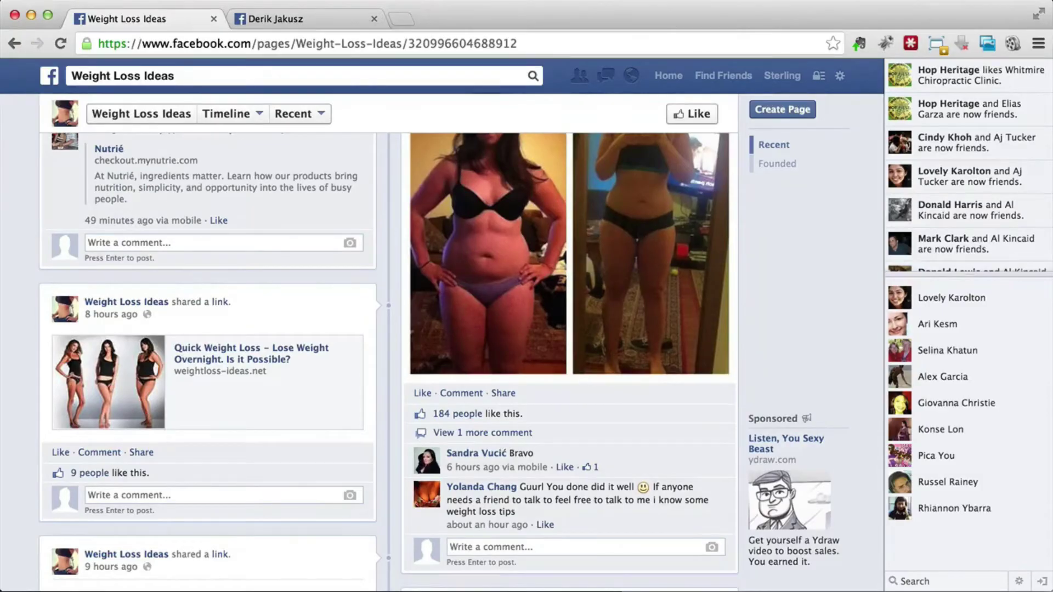
key("super+Tab")
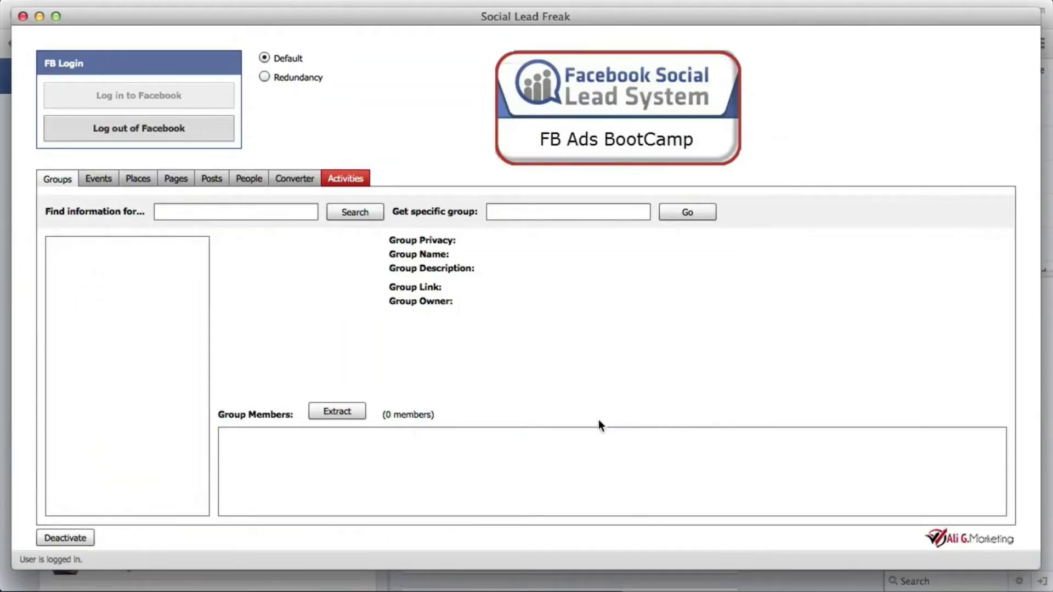
left_click(7, 308)
scroll(35, 334, "up", 10)
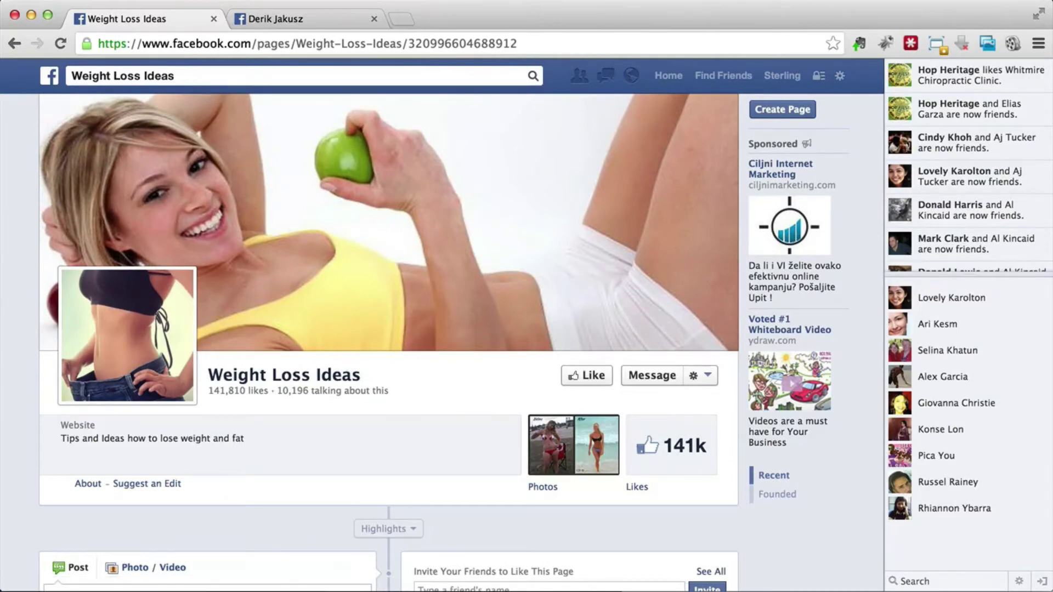
left_click(298, 16)
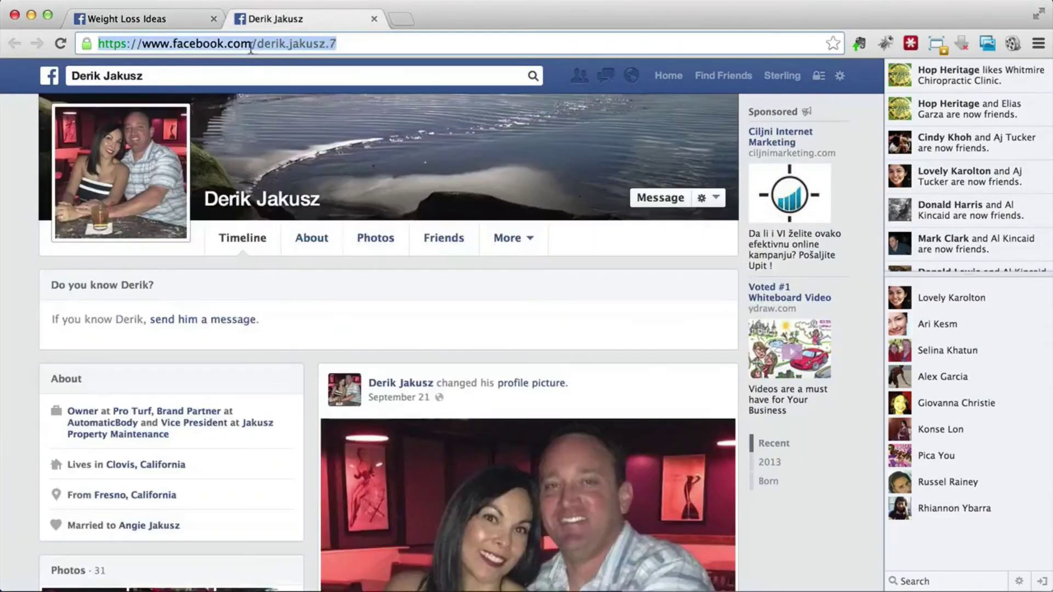
left_click(255, 43)
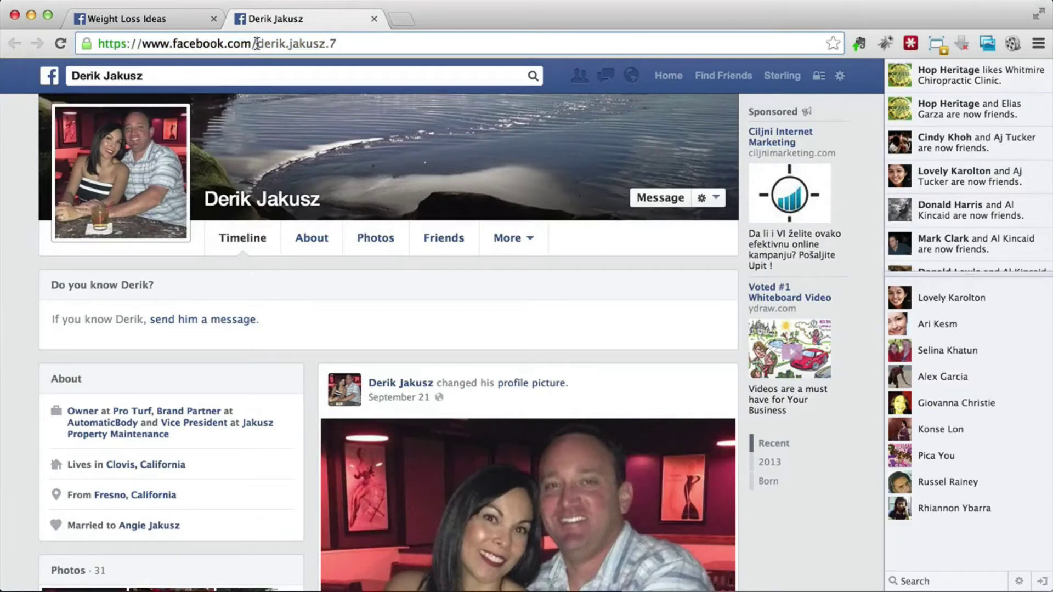
left_click_drag(255, 43, 342, 43)
left_click(344, 45)
left_click(137, 19)
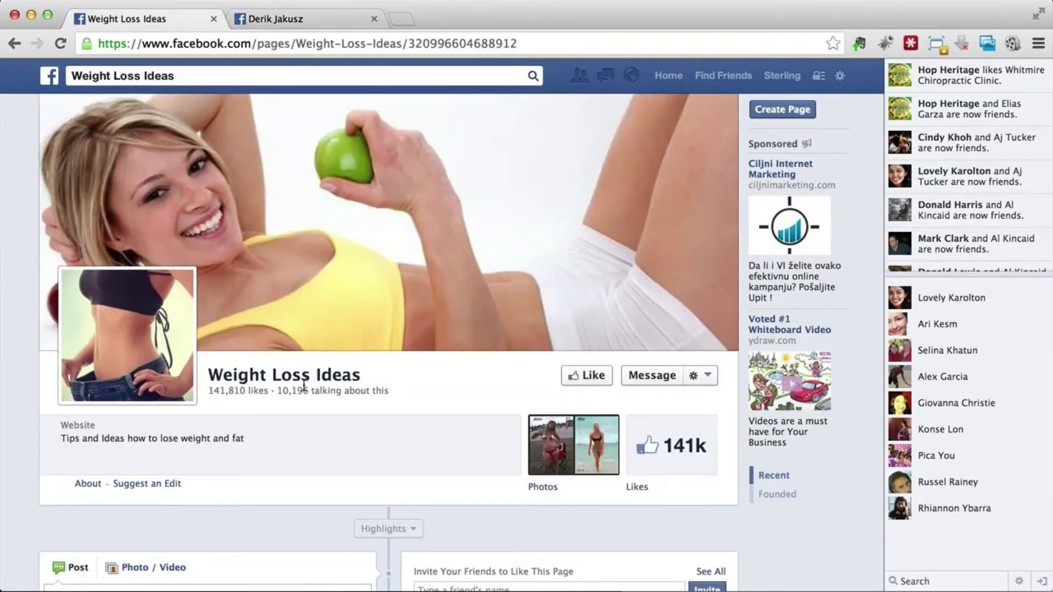
scroll(304, 386, "down", 5)
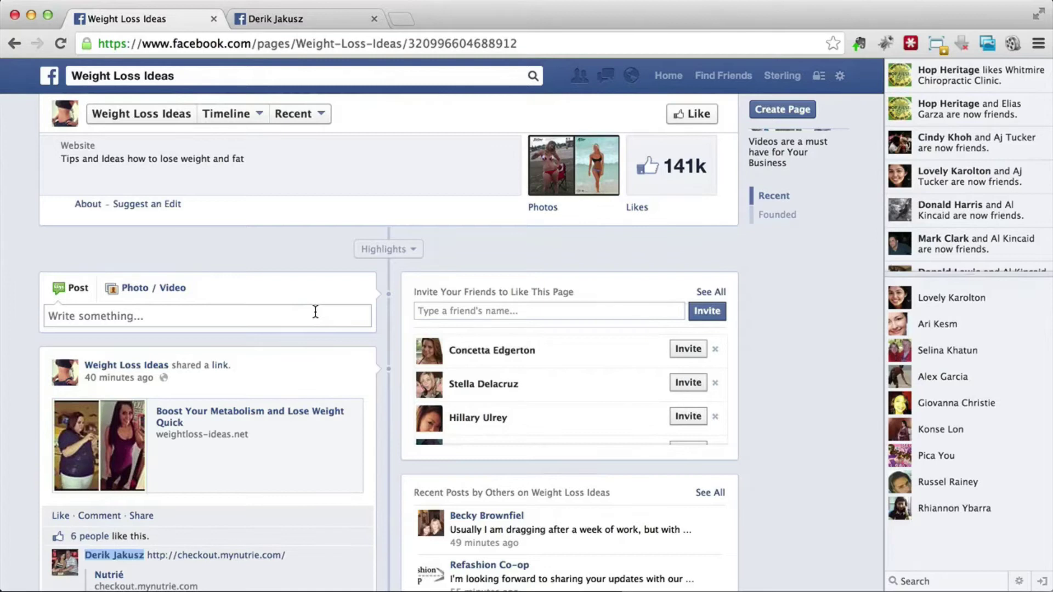
scroll(316, 312, "up", 5)
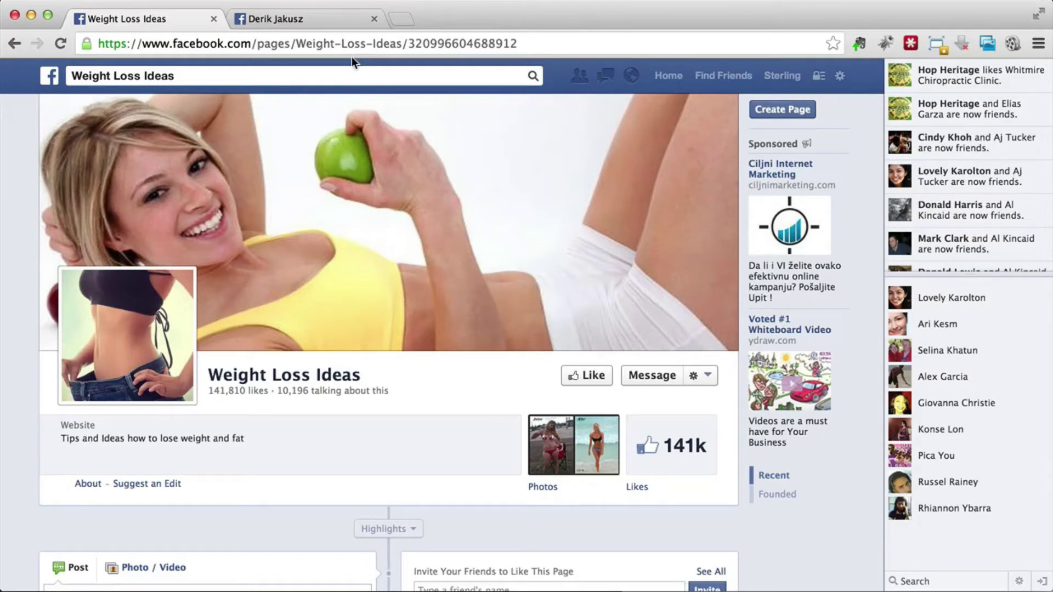
scroll(407, 249, "down", 5)
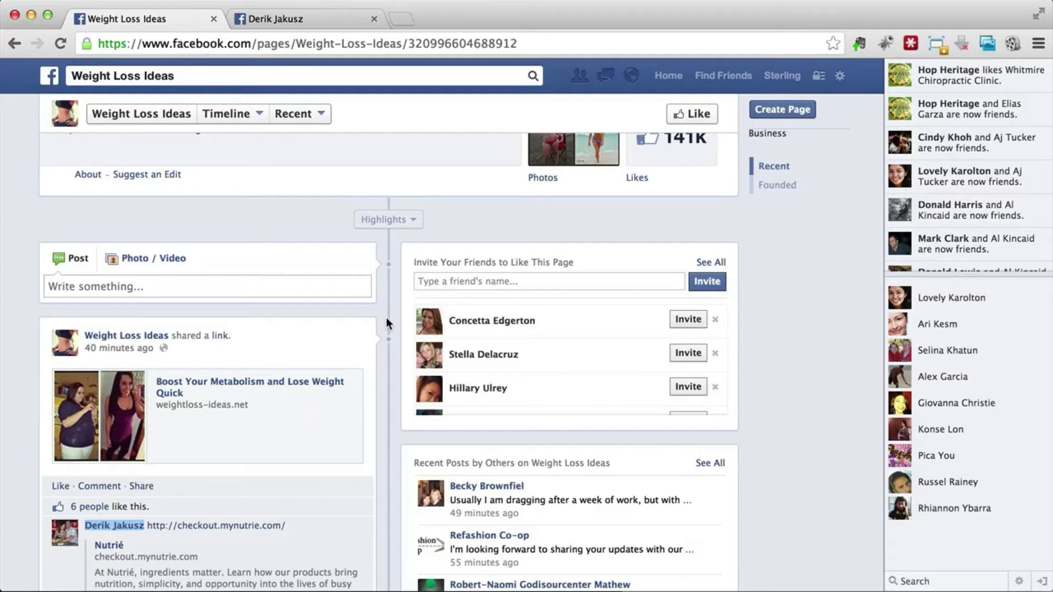
scroll(386, 318, "up", 4)
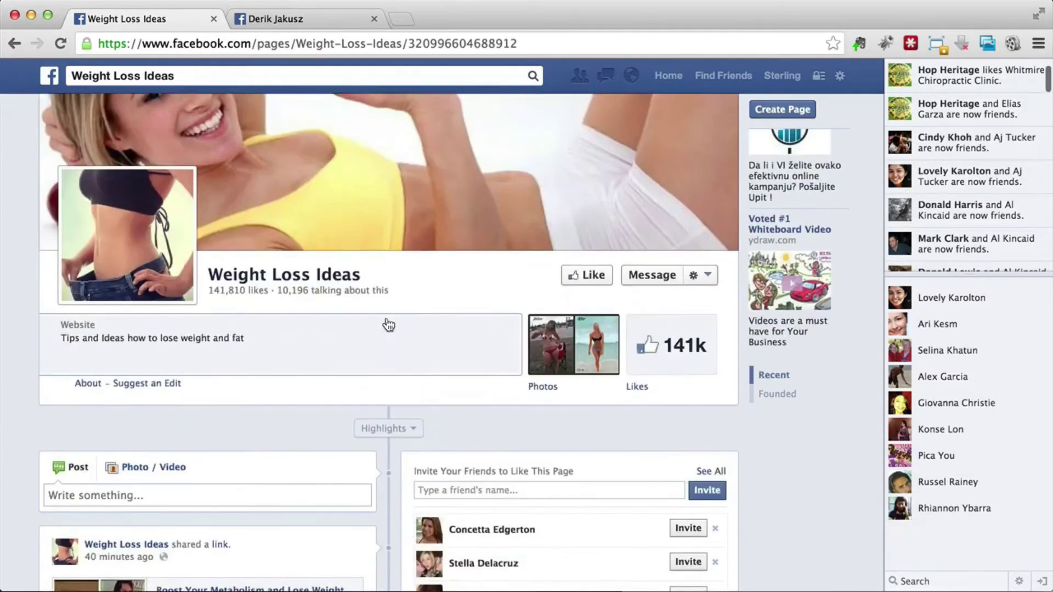
scroll(386, 318, "up", 1)
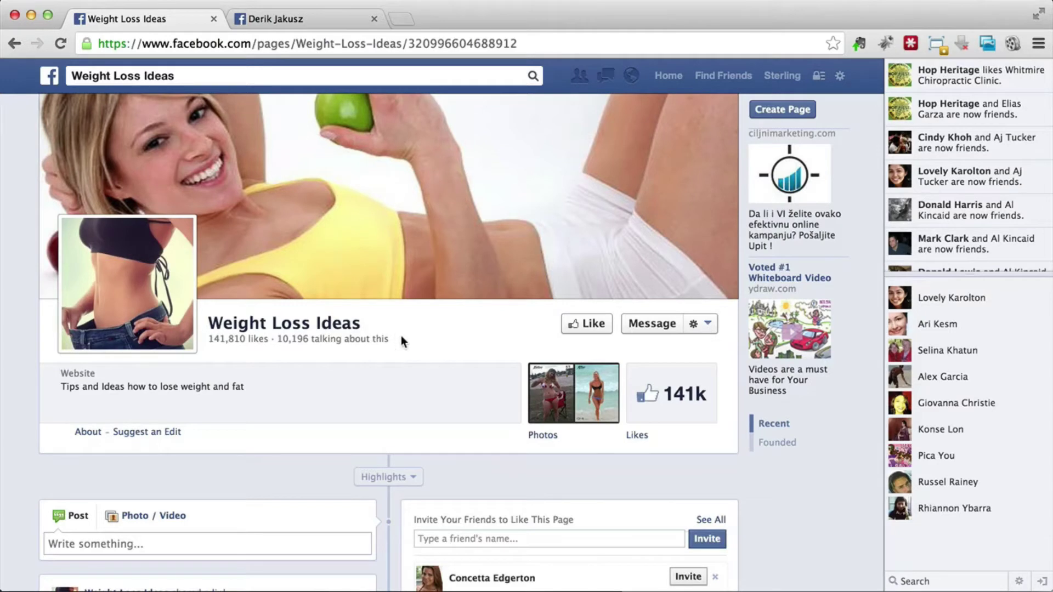
scroll(401, 336, "down", 3)
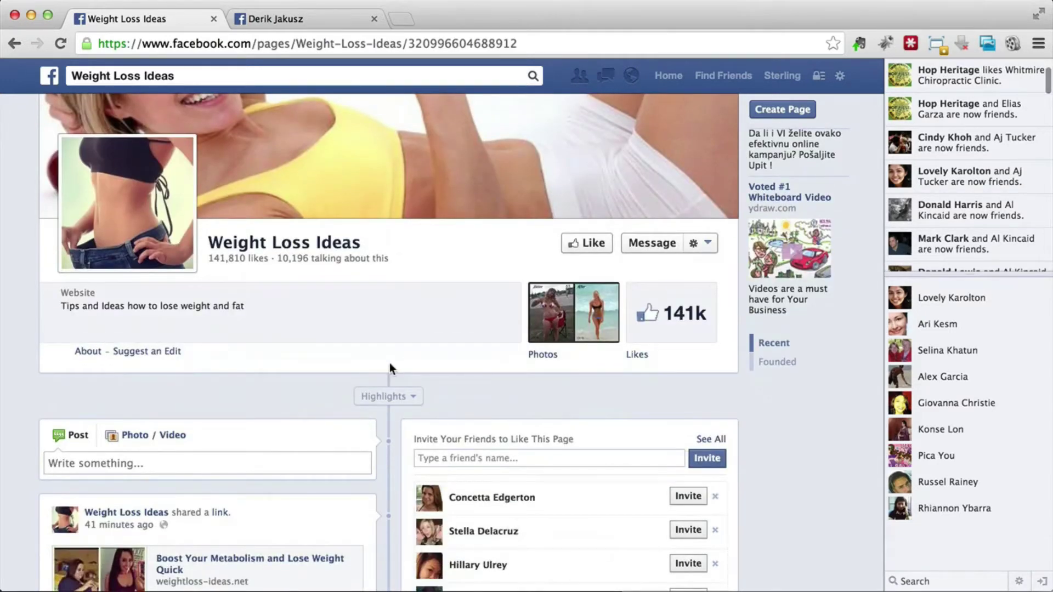
scroll(389, 363, "down", 3)
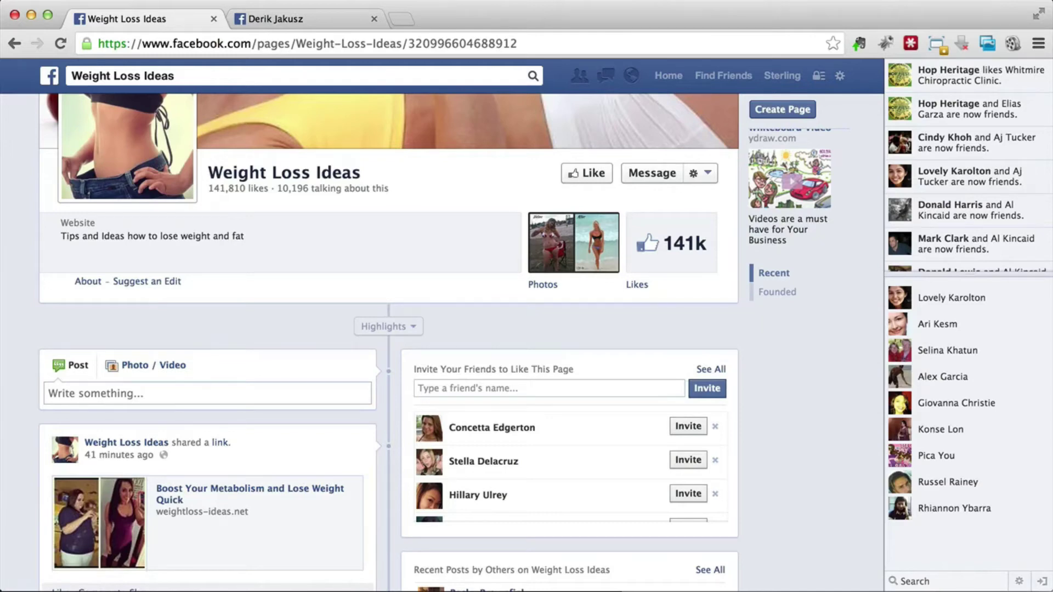
key("super+Tab")
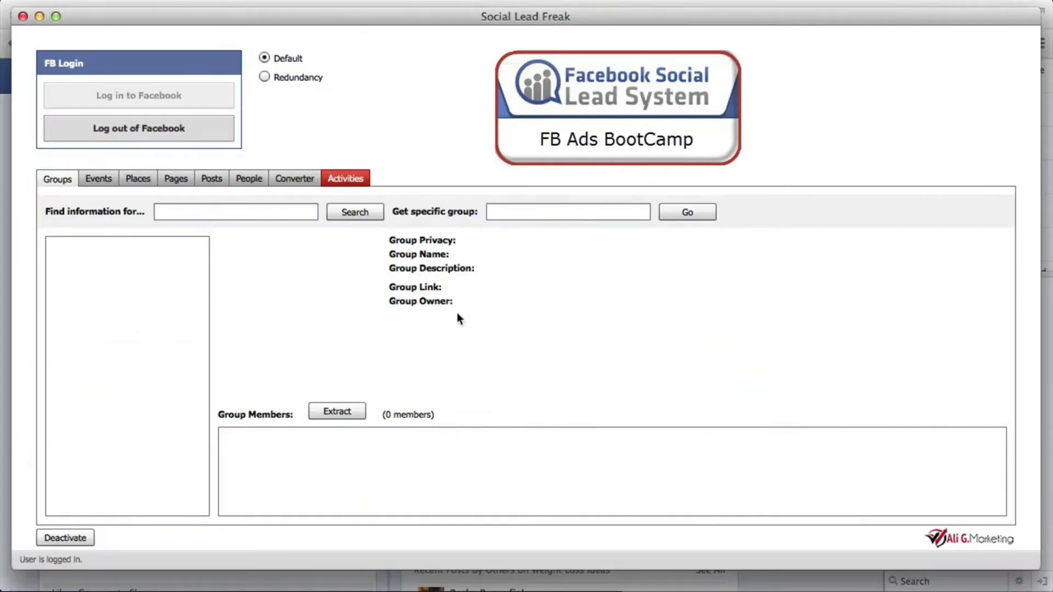
Scroll the Weight Loss Ideas timeline down and back to its header, then bring Social Lead Freak forward.
left_click(2, 100)
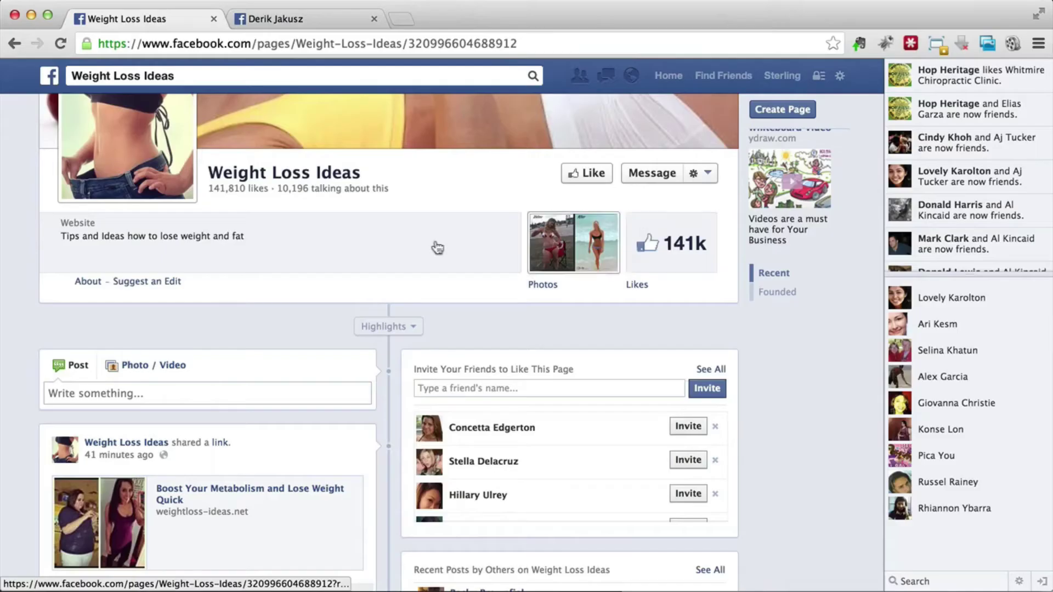
scroll(387, 250, "down", 5)
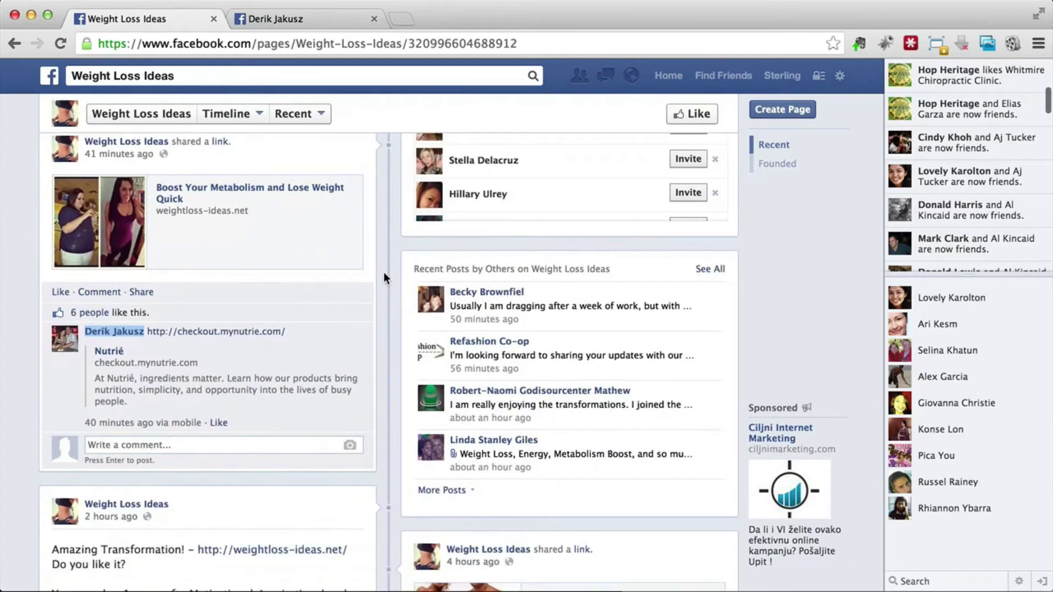
scroll(384, 272, "down", 3)
scroll(394, 308, "down", 15)
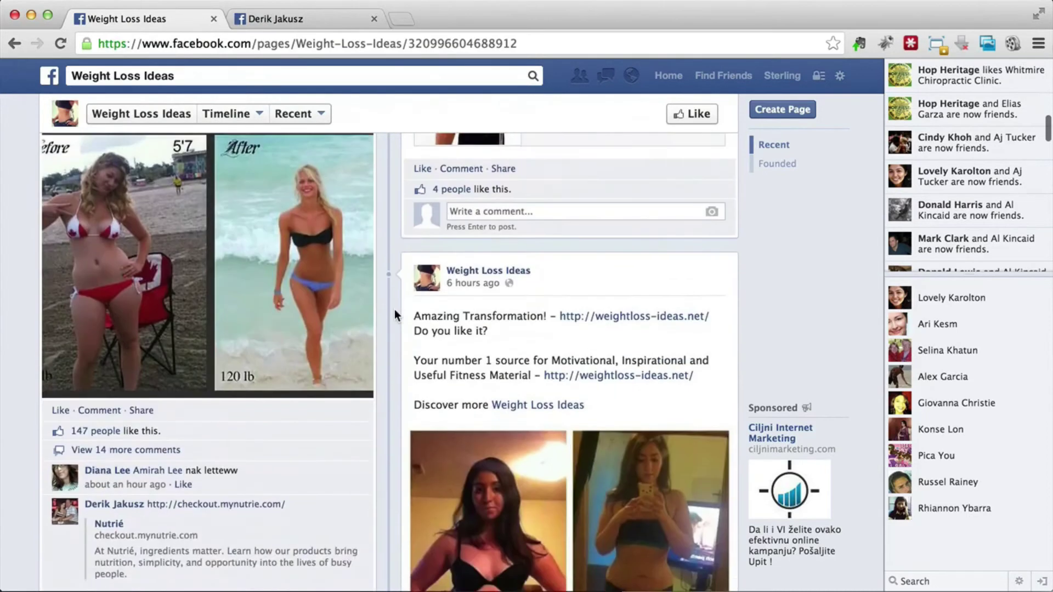
scroll(394, 309, "down", 3)
scroll(394, 309, "up", 4)
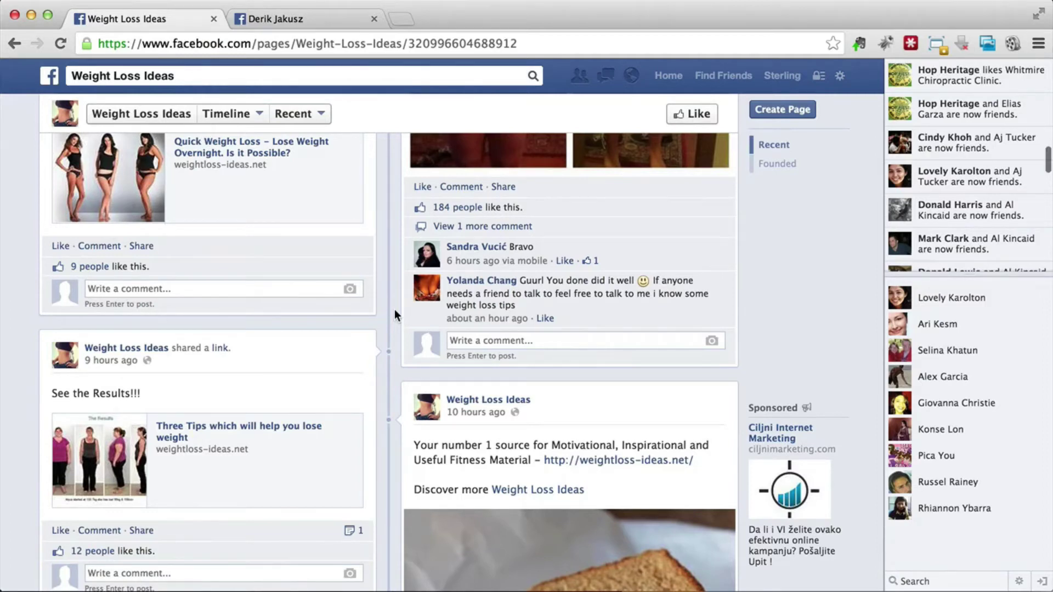
scroll(394, 309, "up", 15)
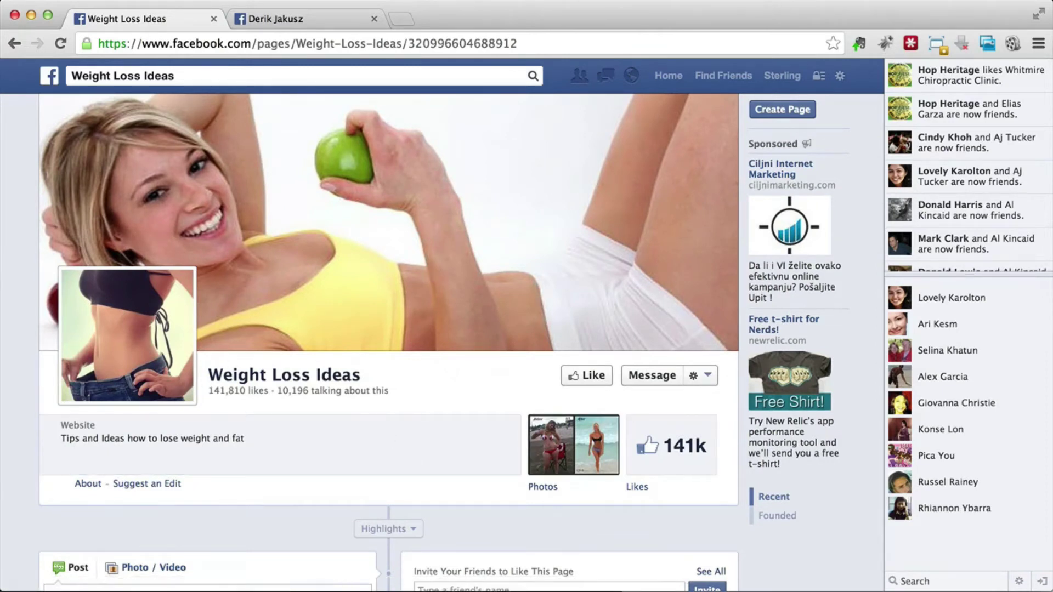
key("super+Tab")
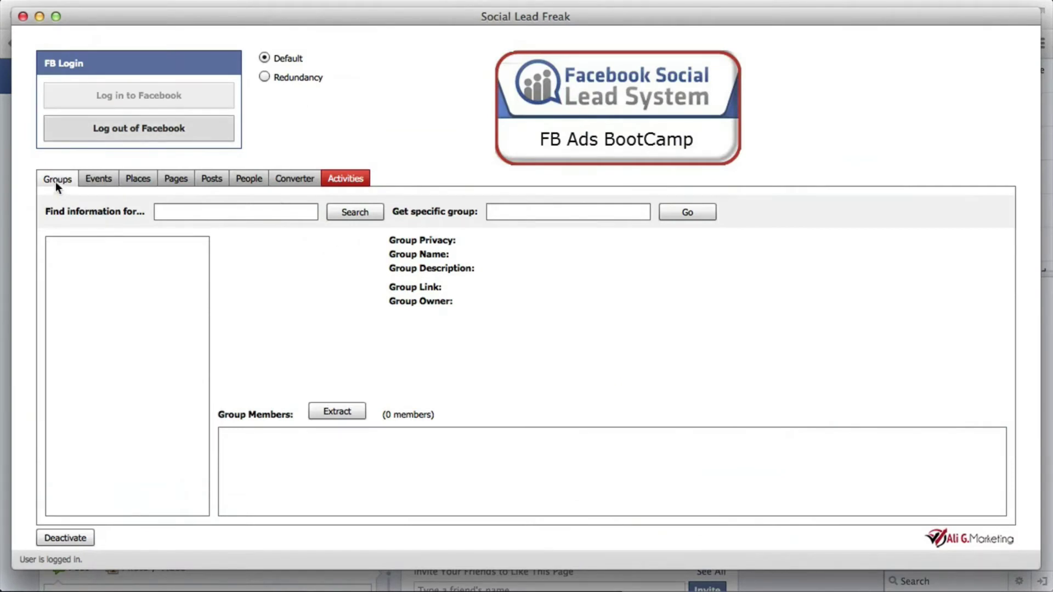
left_click(87, 179)
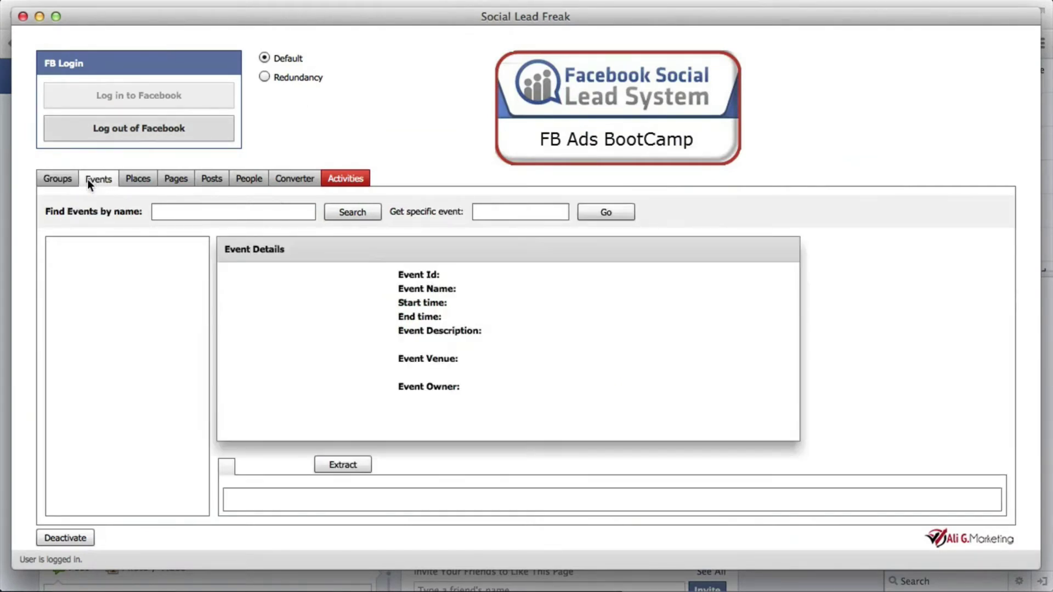
left_click(125, 180)
left_click(172, 181)
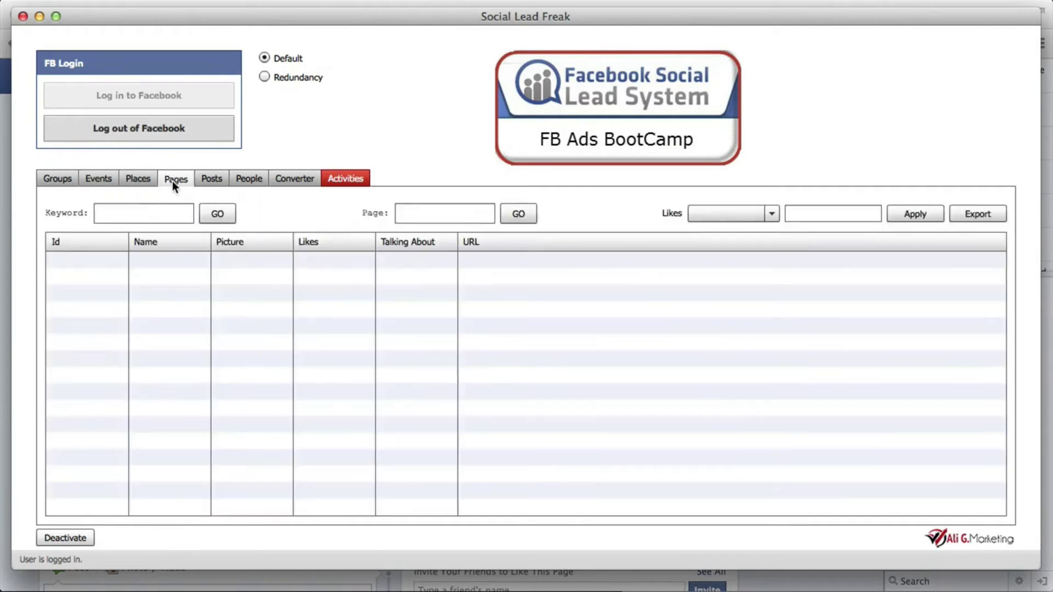
left_click(210, 181)
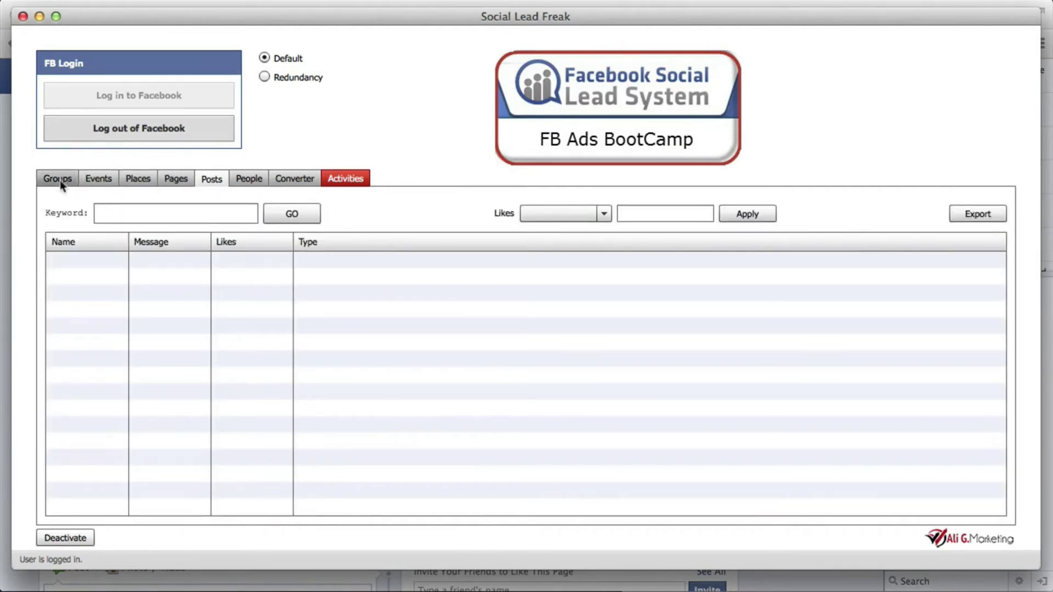
left_click(57, 179)
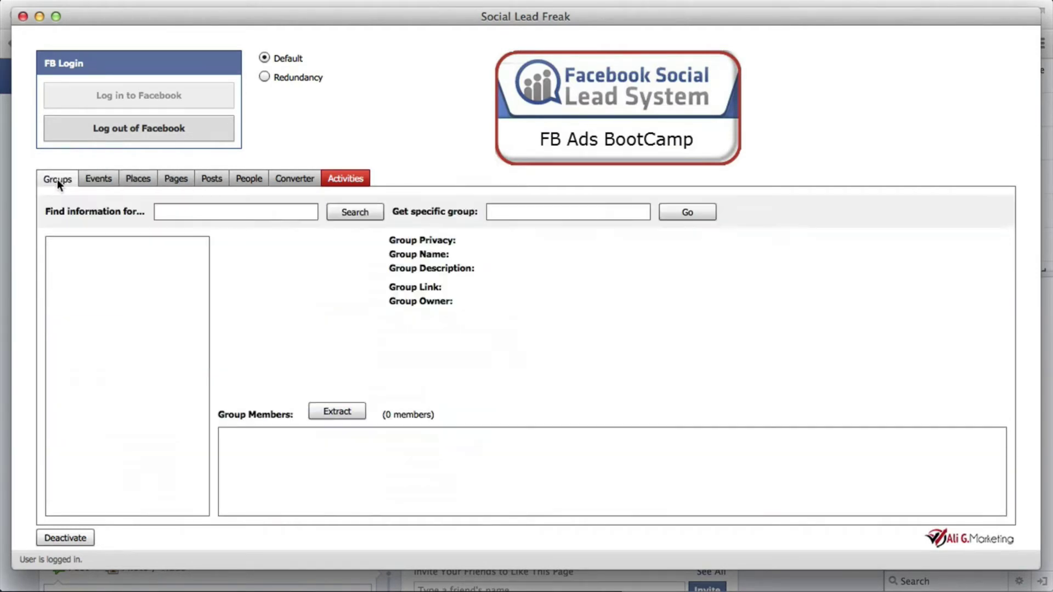
left_click(109, 183)
left_click(178, 181)
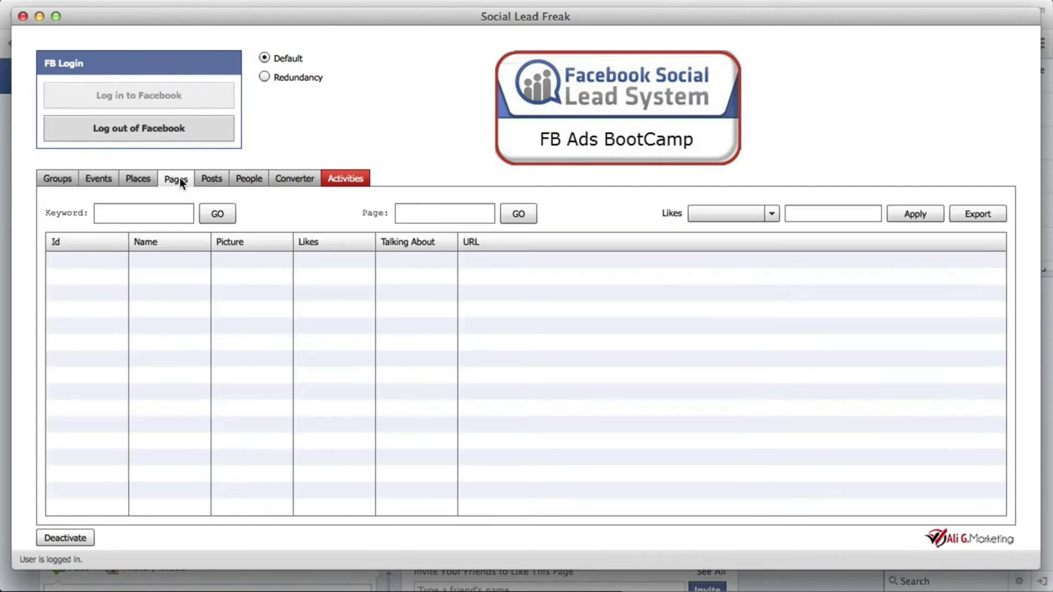
left_click(143, 179)
left_click(200, 179)
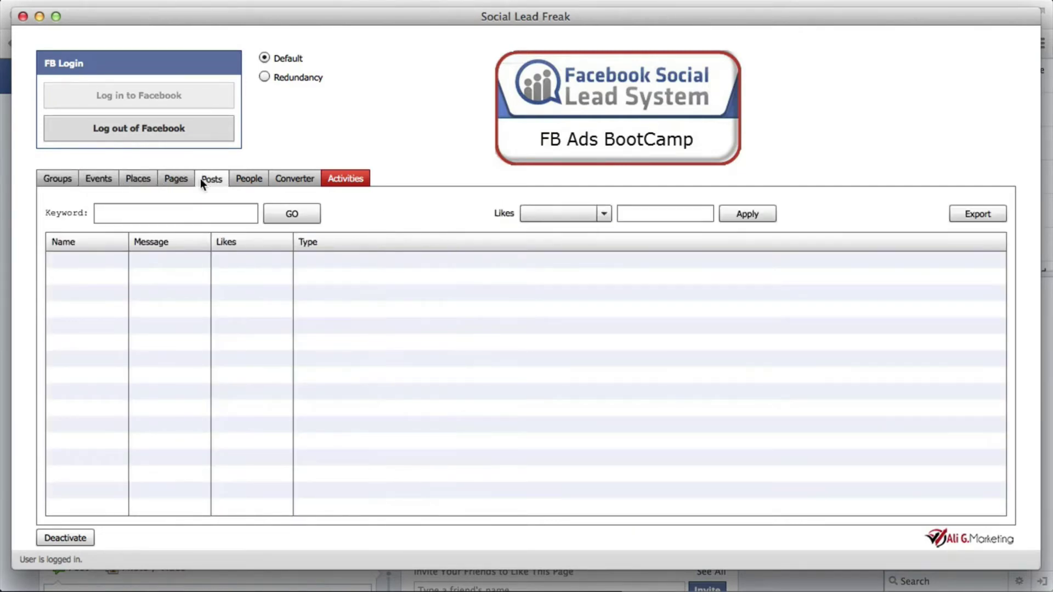
left_click(247, 181)
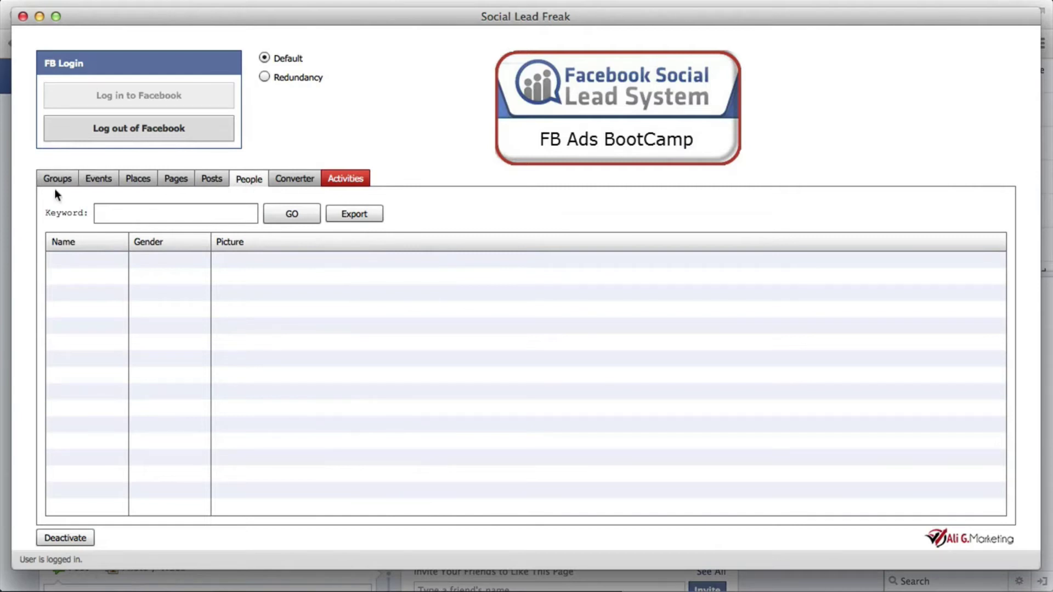
left_click(57, 180)
left_click(179, 214)
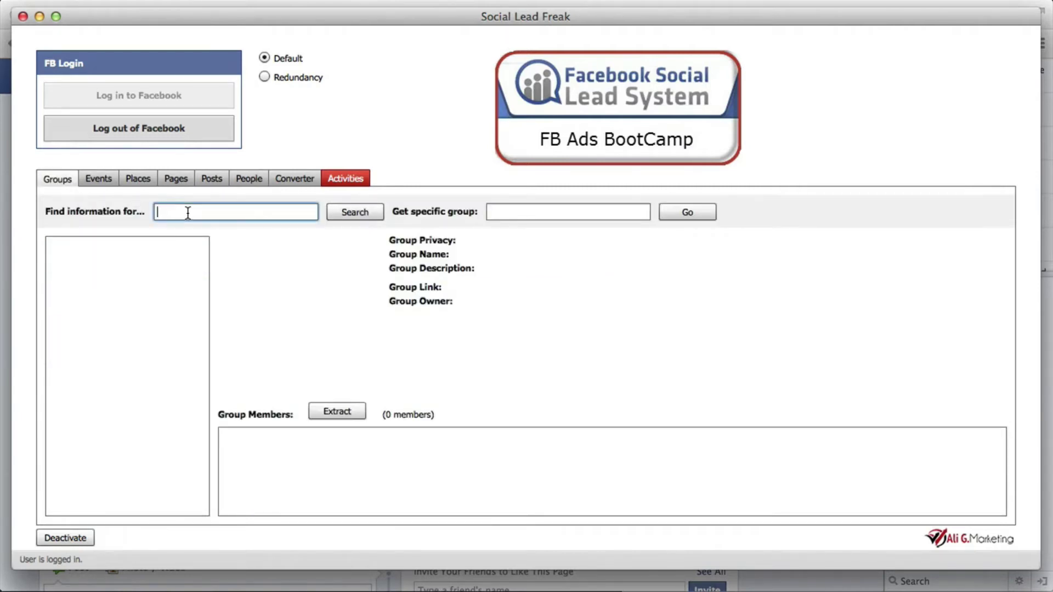
Copy 'belly fat' from the TextEdit notes and paste it into Social Lead Freak's group Find field.
key("super+Tab")
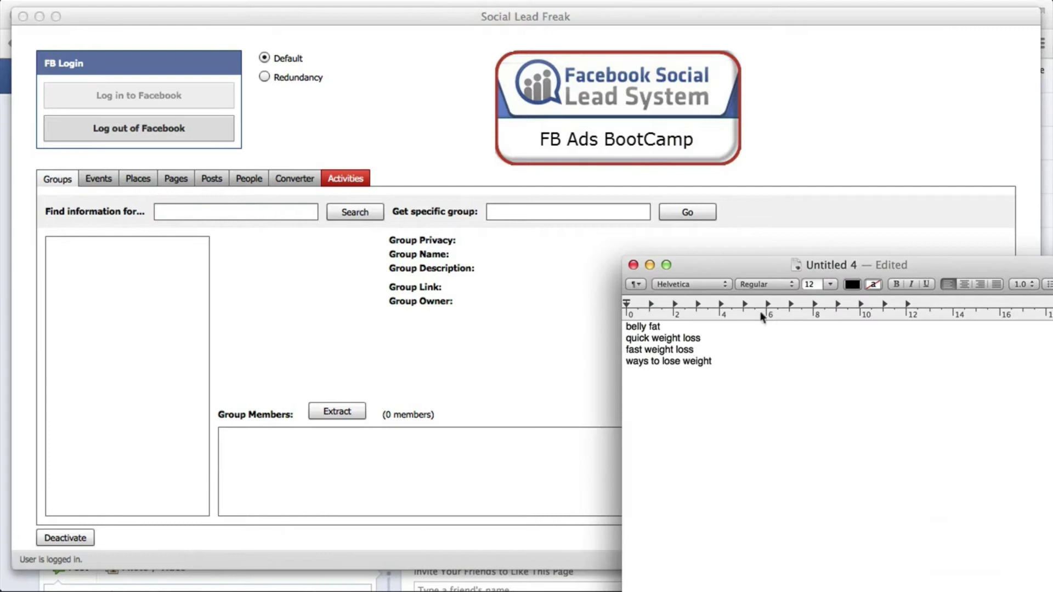
left_click_drag(686, 328, 570, 321)
right_click(639, 328)
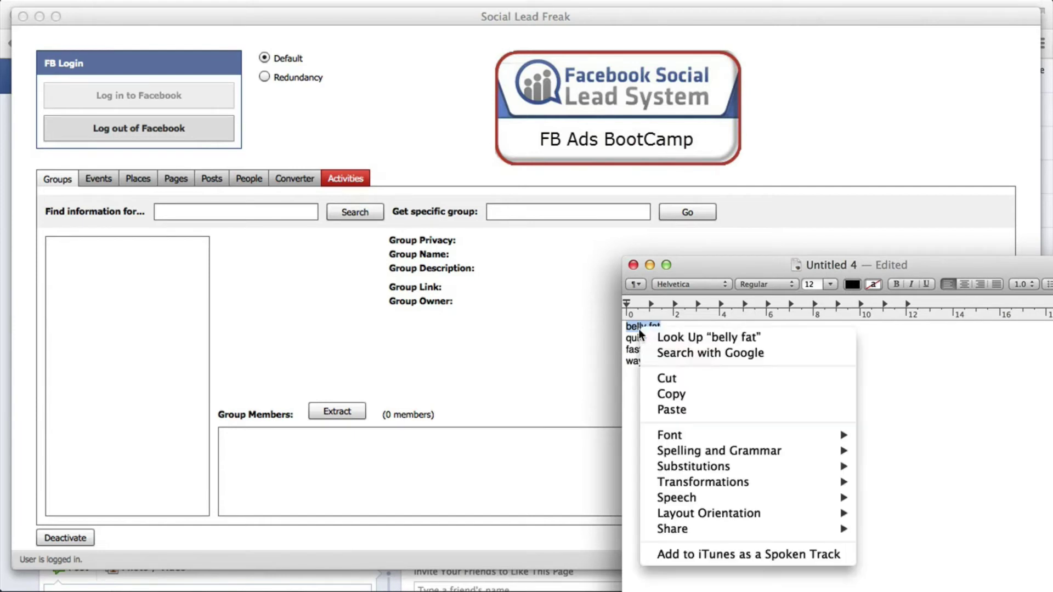
left_click(672, 395)
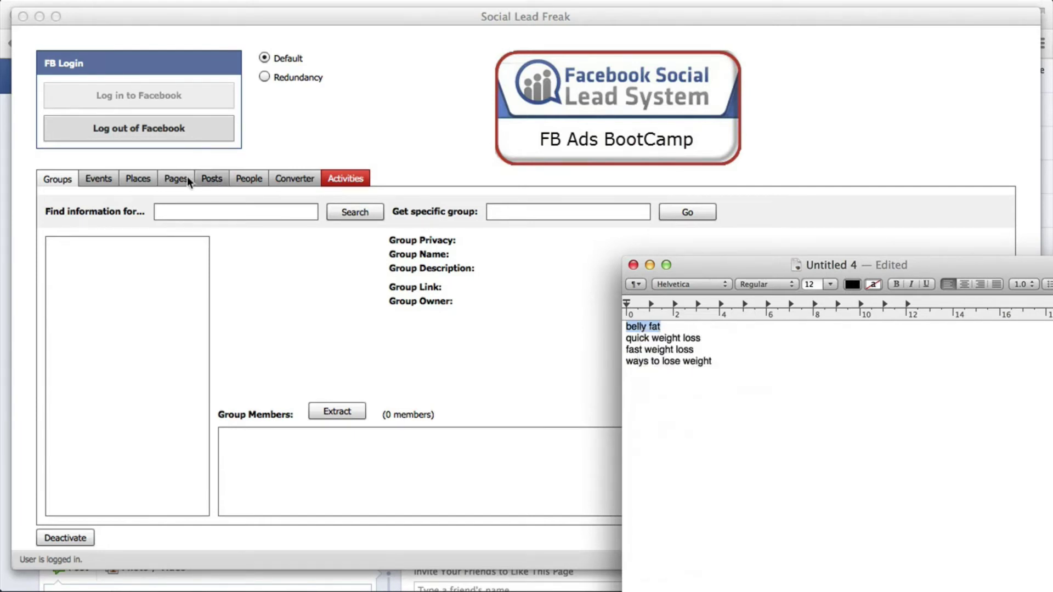
left_click(171, 211)
right_click(170, 210)
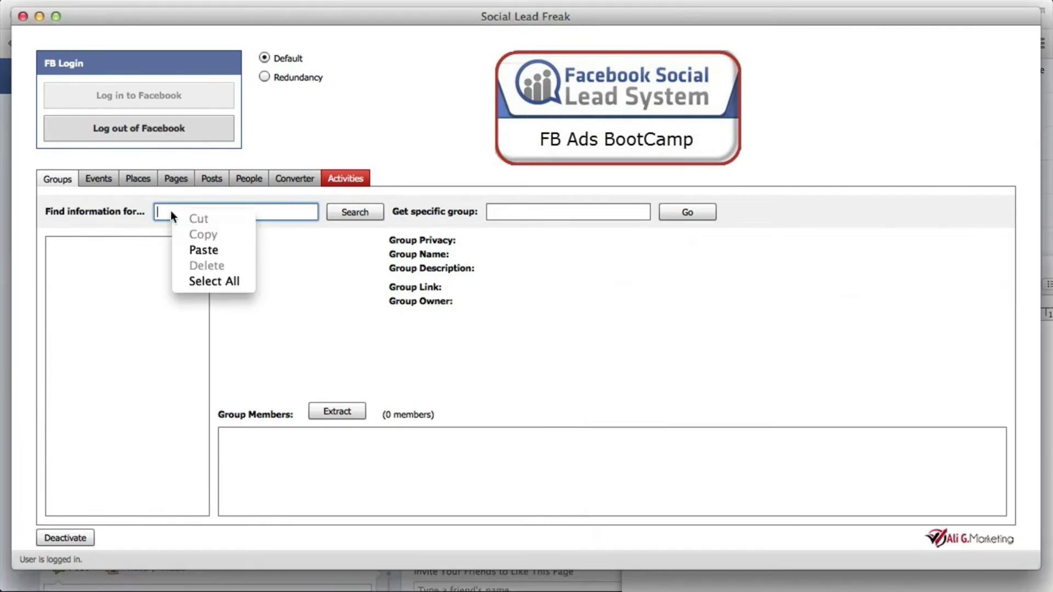
left_click(199, 251)
Search for 'belly fat' groups and review Belly Fat Cure Fans, Jorge Cruise, Diet Group and others.
left_click(342, 212)
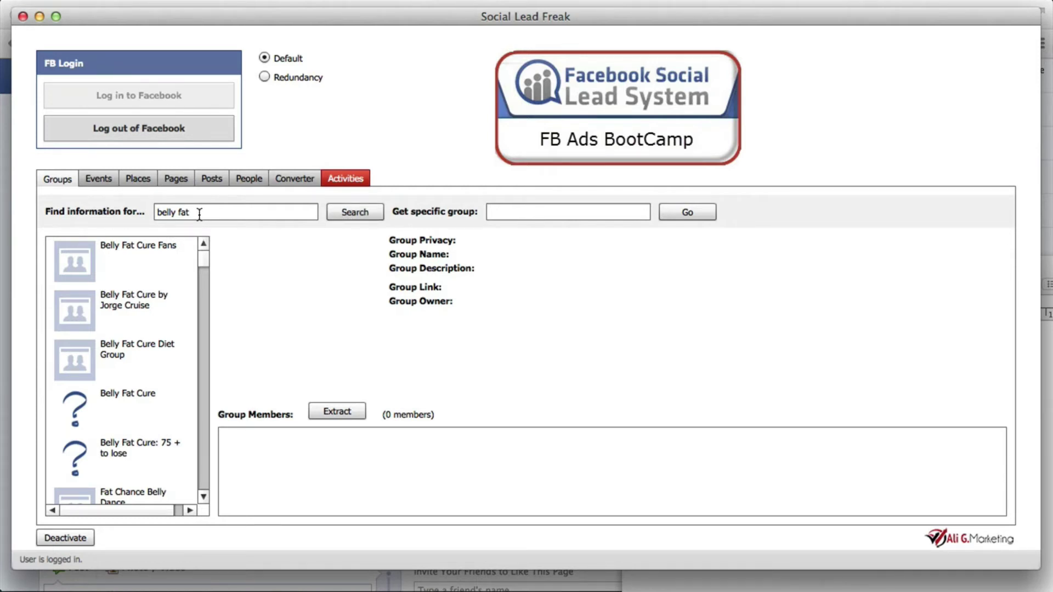
left_click(135, 260)
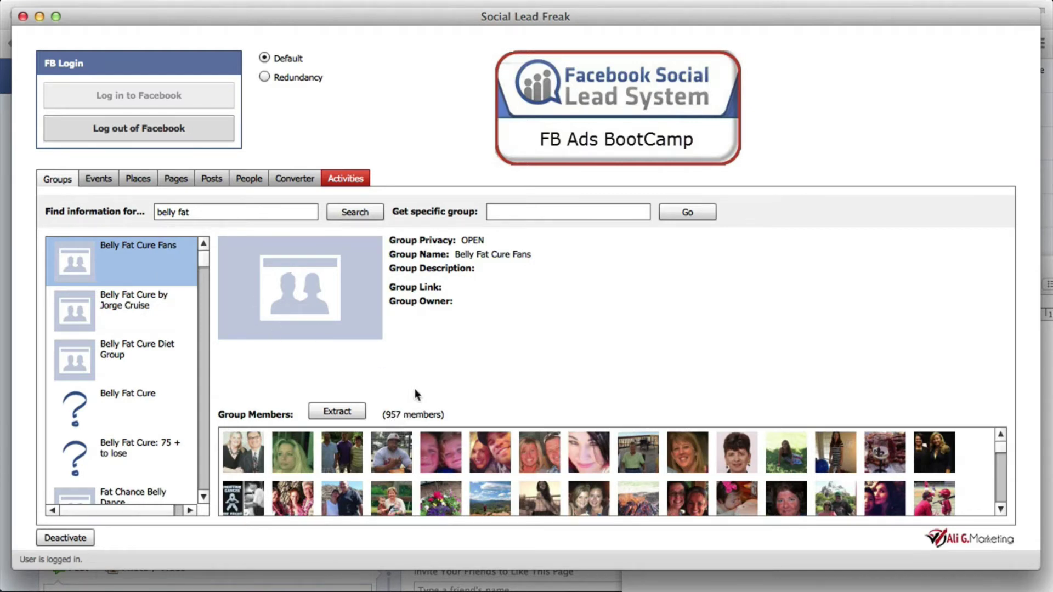
left_click(144, 301)
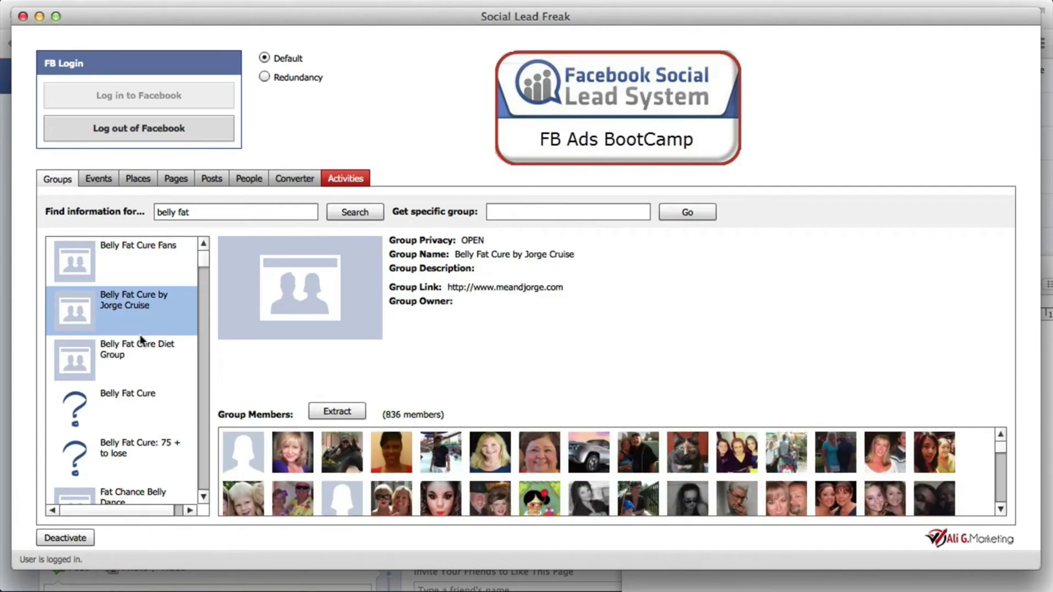
left_click(140, 357)
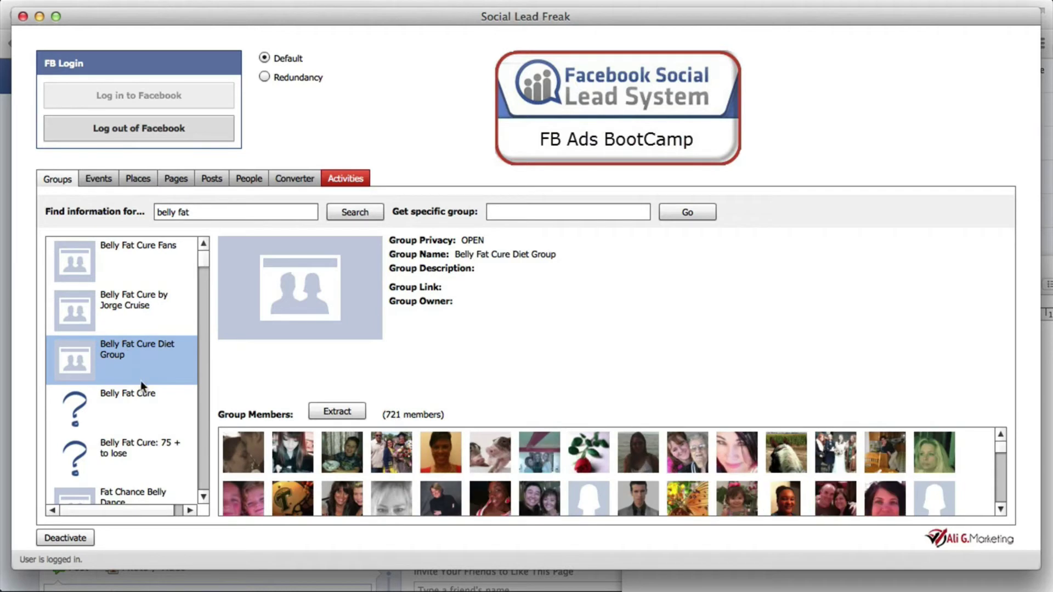
left_click(146, 414)
left_click(150, 459)
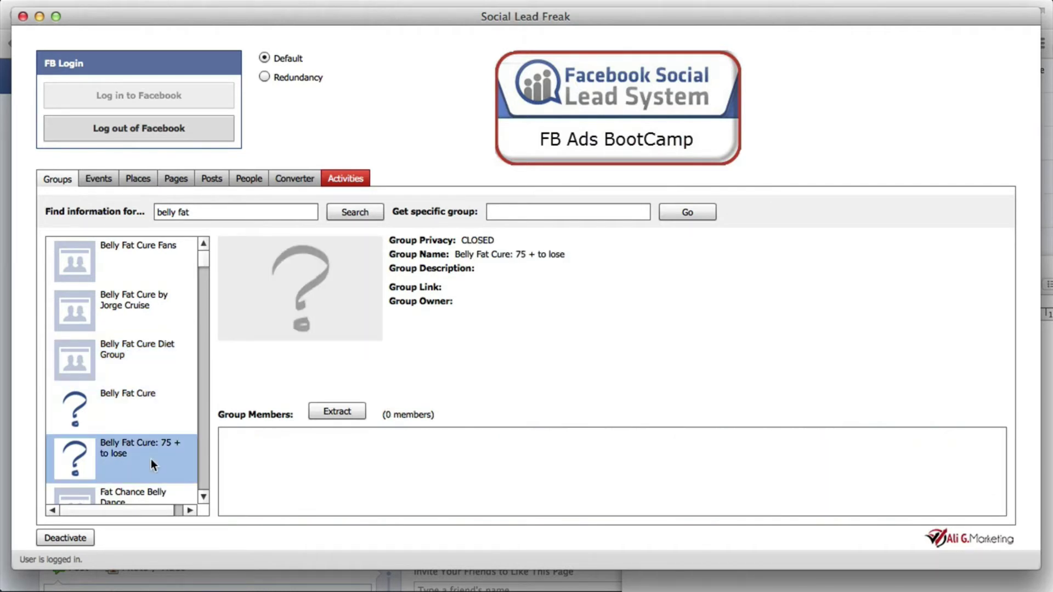
Compare Fat Belly Jones and the Jorge Cruise group, then settle on Belly Fat Cure Fans (957 members).
scroll(151, 459, "down", 10)
scroll(154, 464, "up", 5)
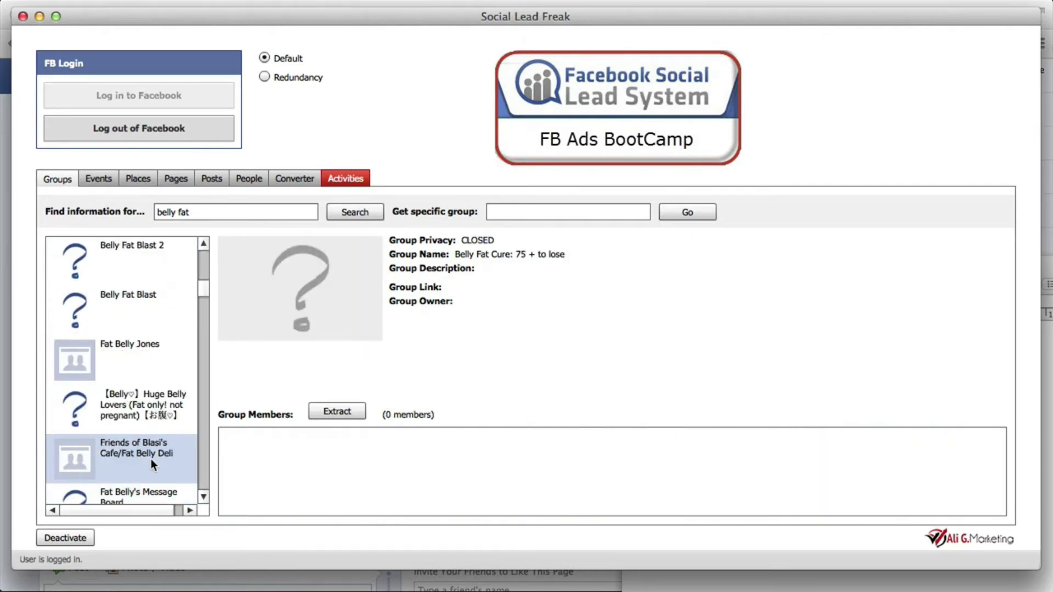
left_click(140, 357)
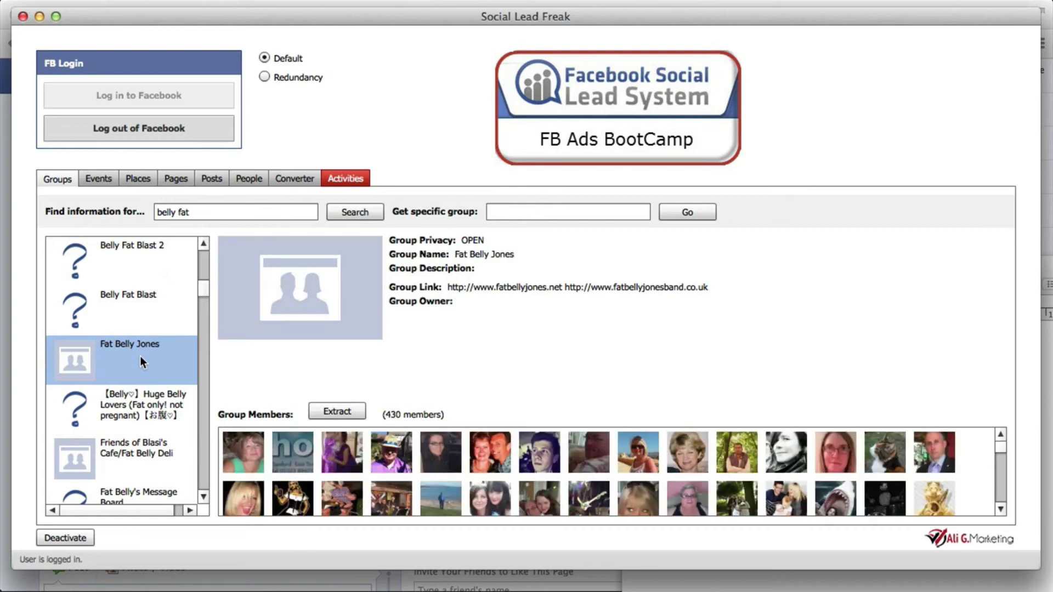
scroll(140, 356, "up", 3)
left_click(134, 329)
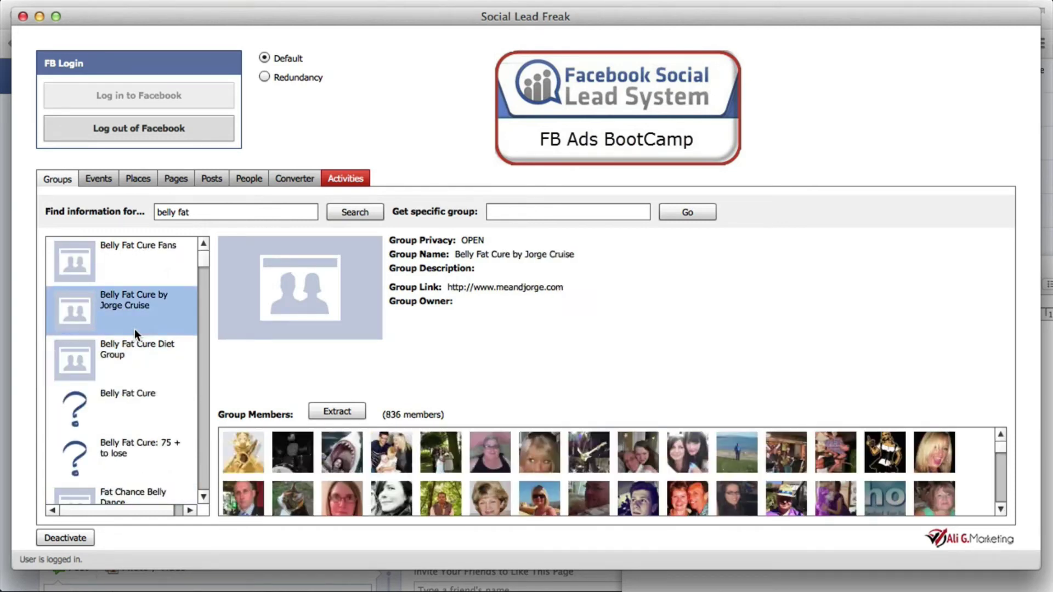
left_click(137, 263)
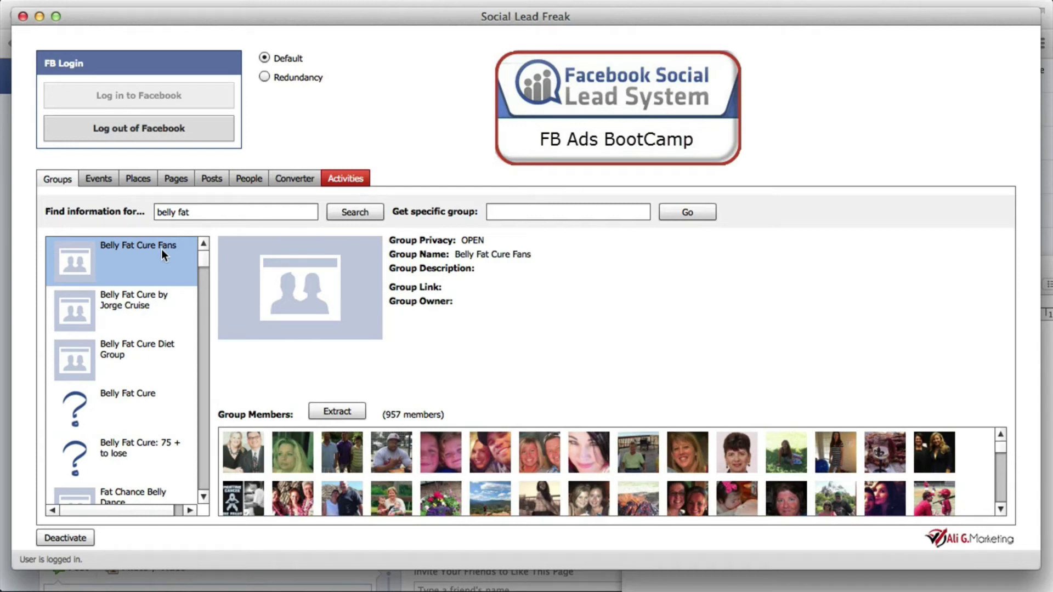
left_click(353, 415)
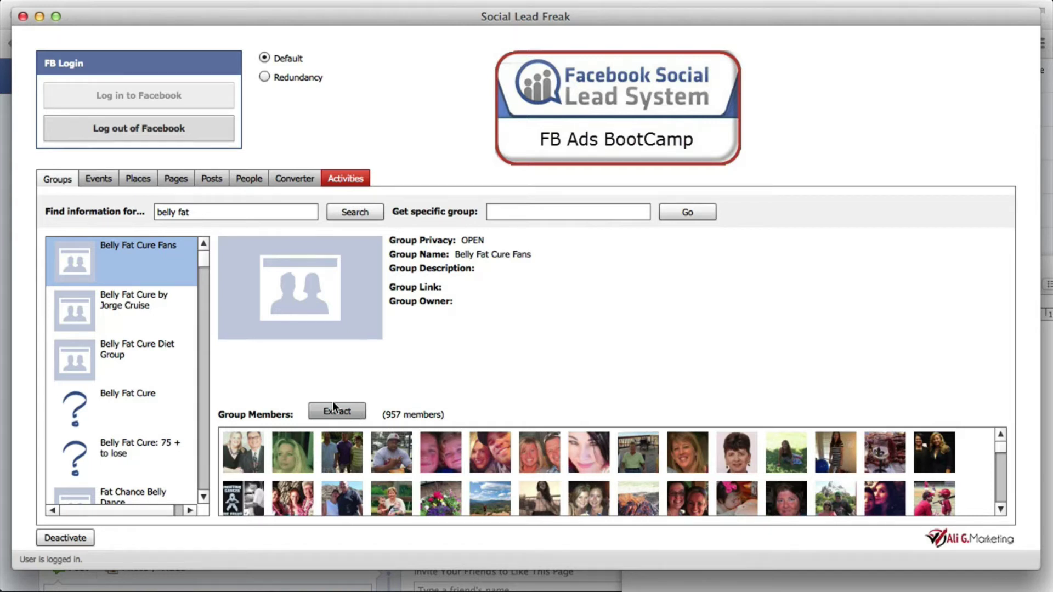
Extract the group's member IDs and save them to the Desktop as 'Belly Fat Cure Fans' CSV.
right_click(107, 245)
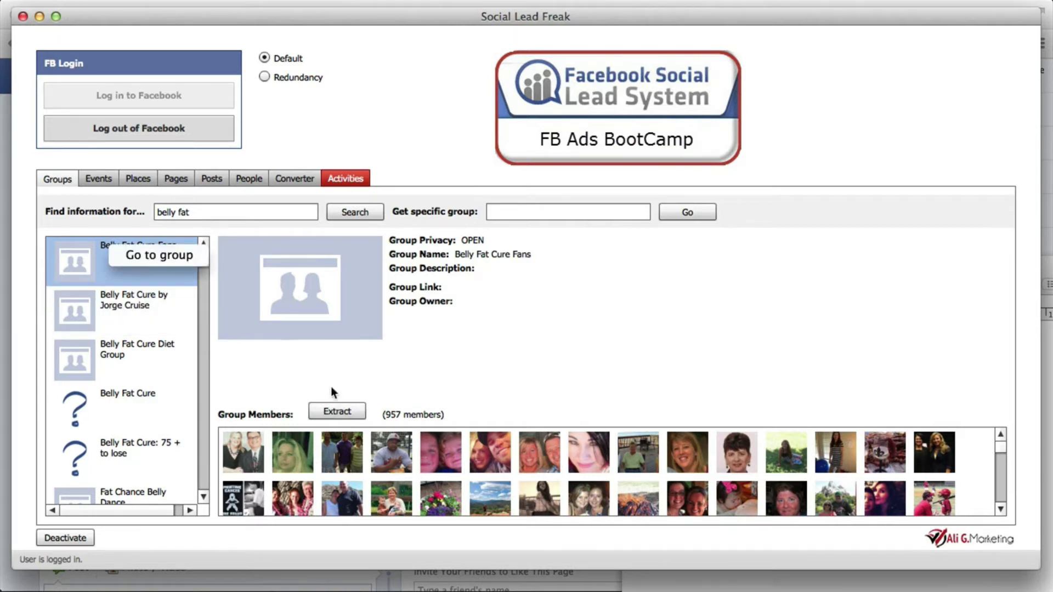
left_click(329, 412)
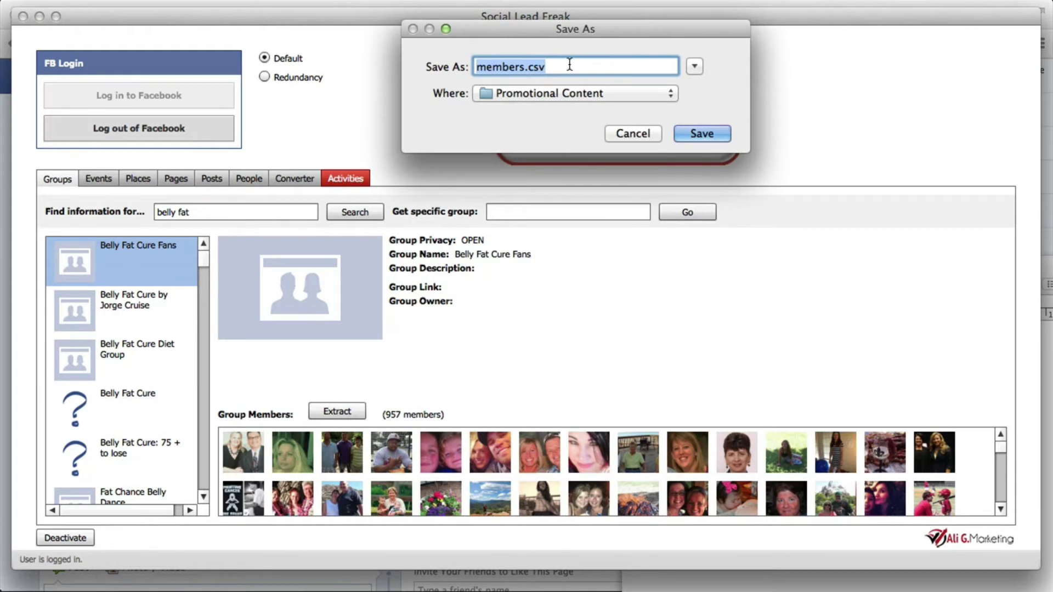
left_click(581, 91)
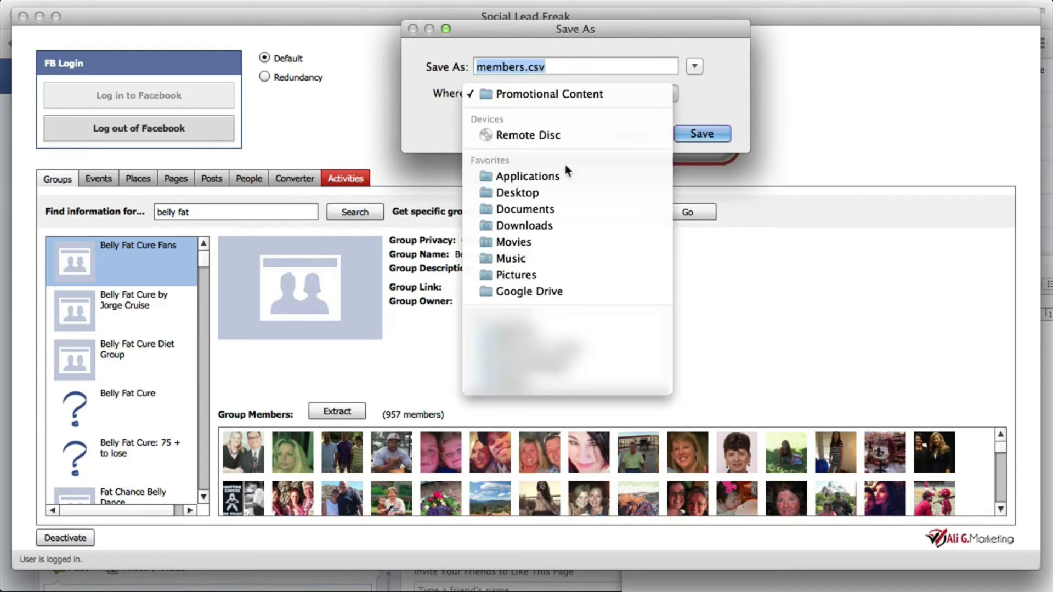
left_click(555, 192)
left_click(518, 68)
double_click(520, 68)
type("Belly Fat Cure F")
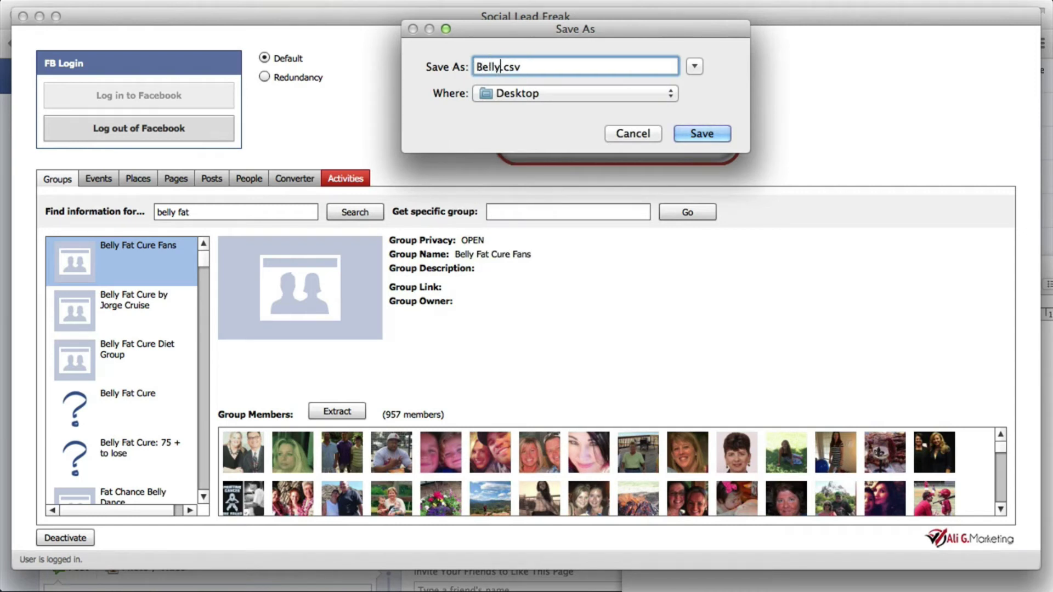
type("ans")
left_click(705, 135)
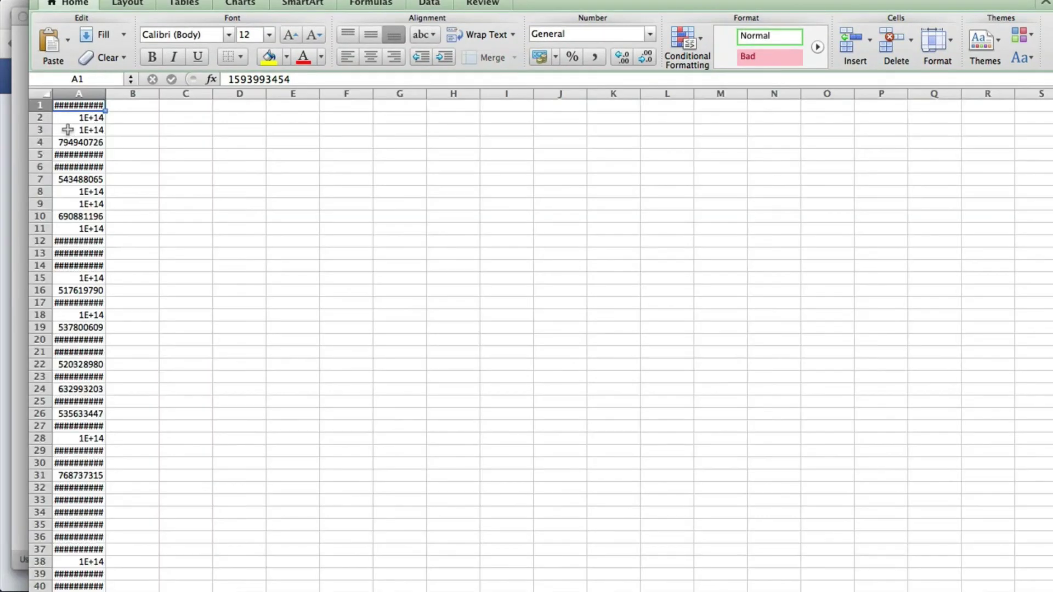
Widen column A to show the full member IDs and scroll through the list.
left_click_drag(106, 93, 332, 92)
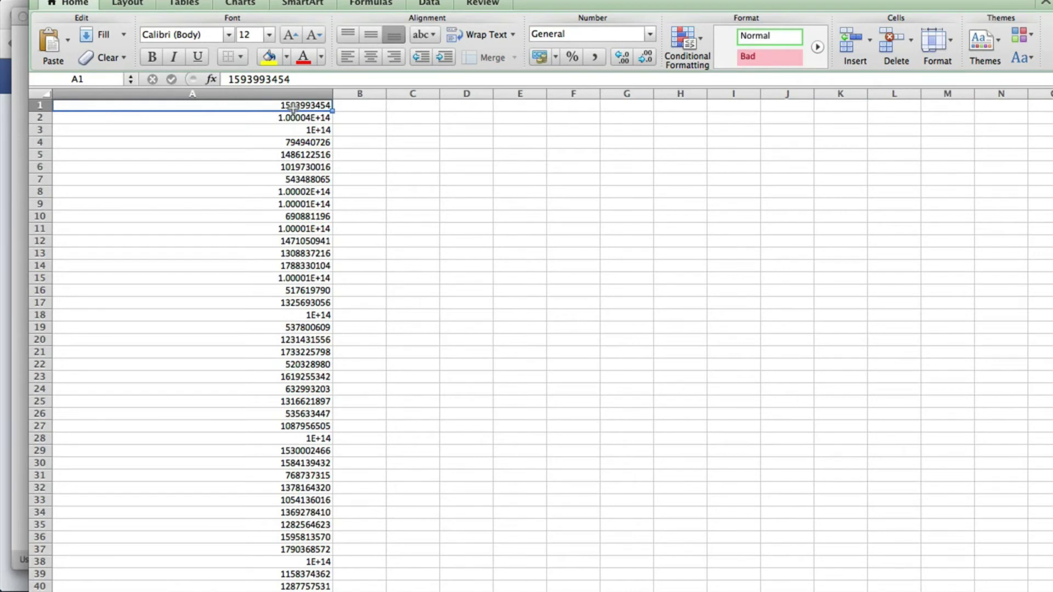
key("Down")
key("Down")
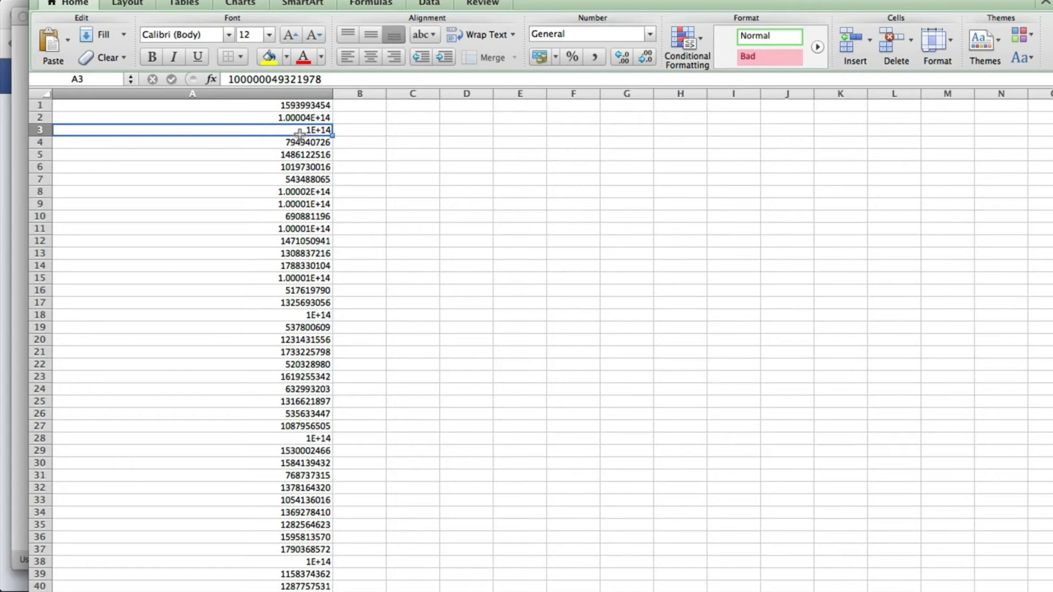
key("Up")
key("Up")
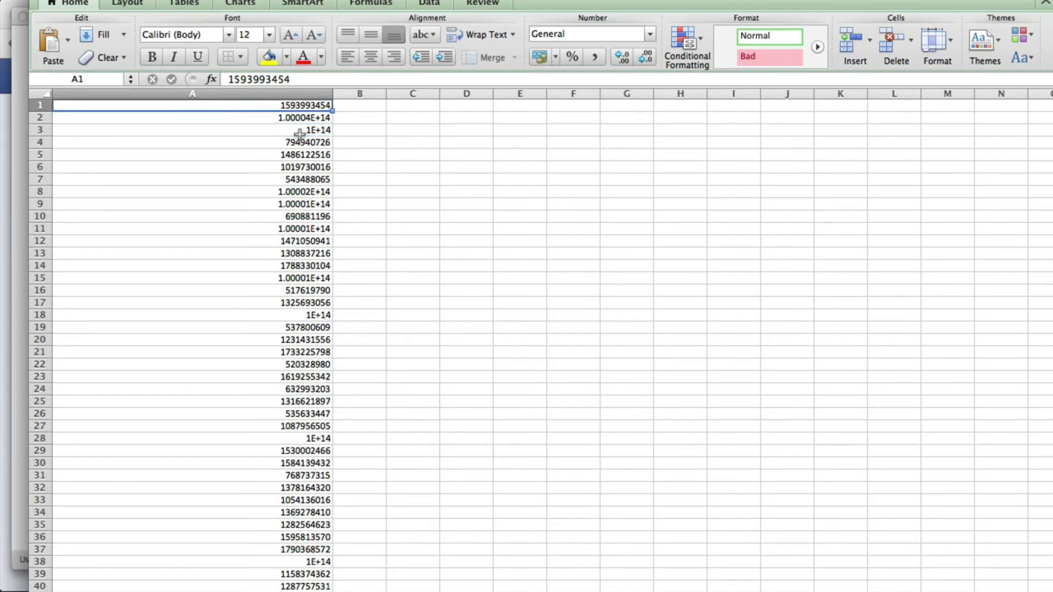
scroll(299, 135, "down", 20)
scroll(300, 135, "down", 15)
scroll(300, 135, "up", 20)
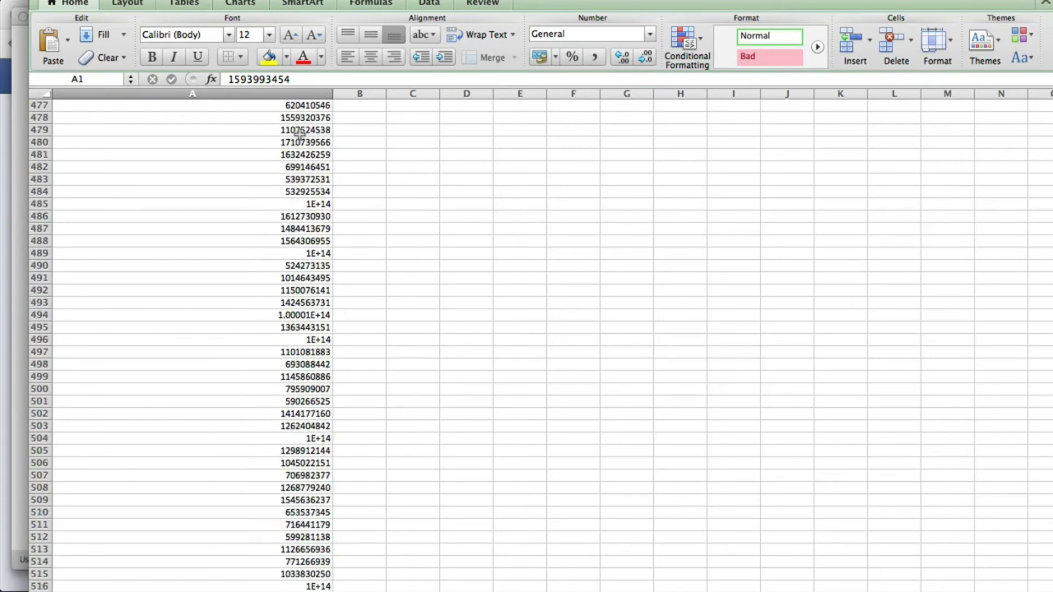
scroll(299, 135, "down", 20)
scroll(300, 135, "up", 15)
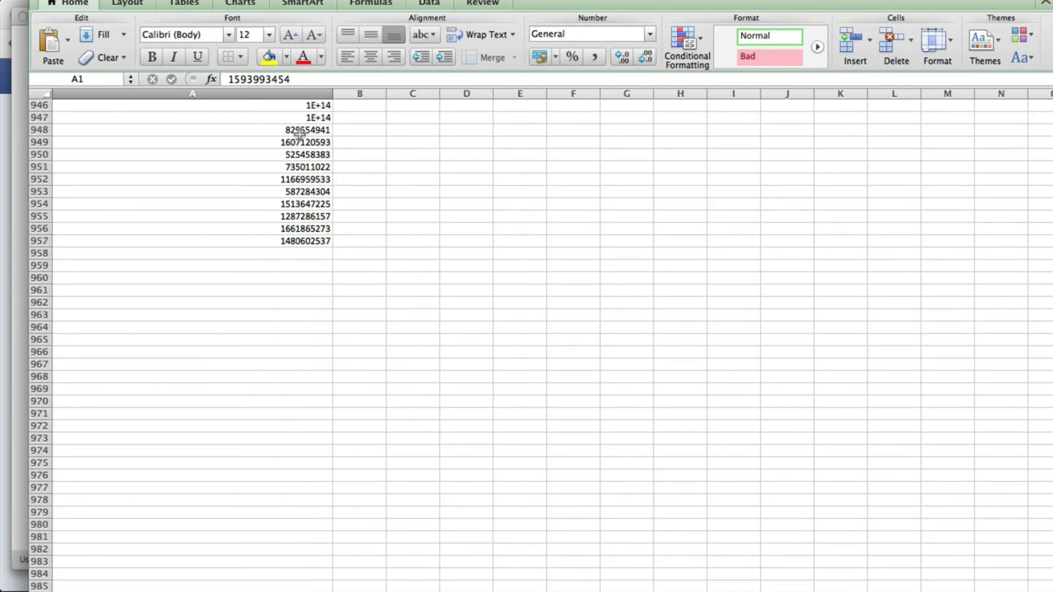
Confirm the IDs end at row 957 and close BellyFatCureFans.csv without saving.
left_click(219, 241)
scroll(219, 241, "up", 20)
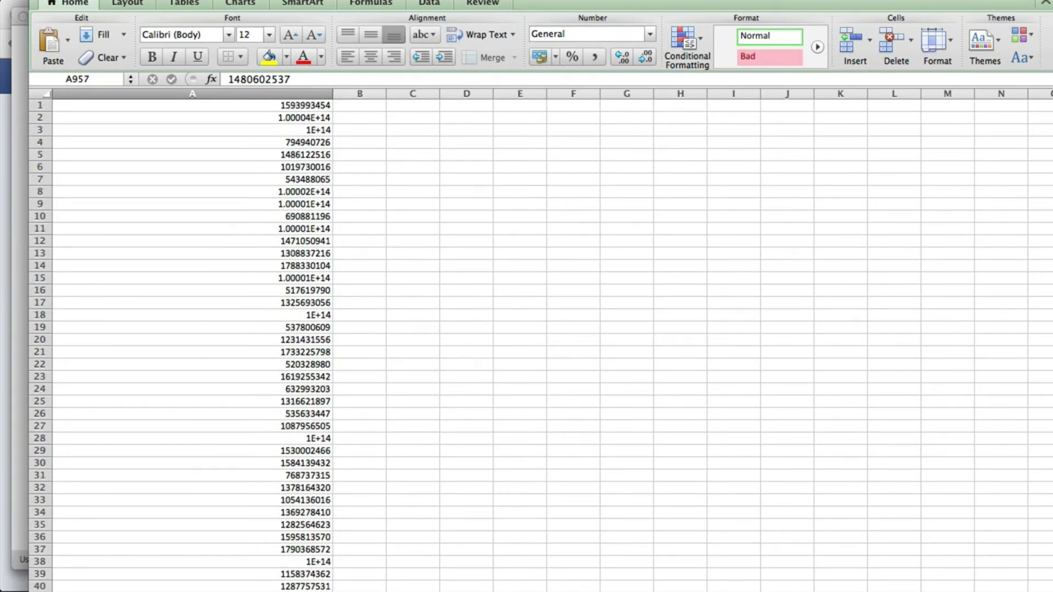
key("super+w")
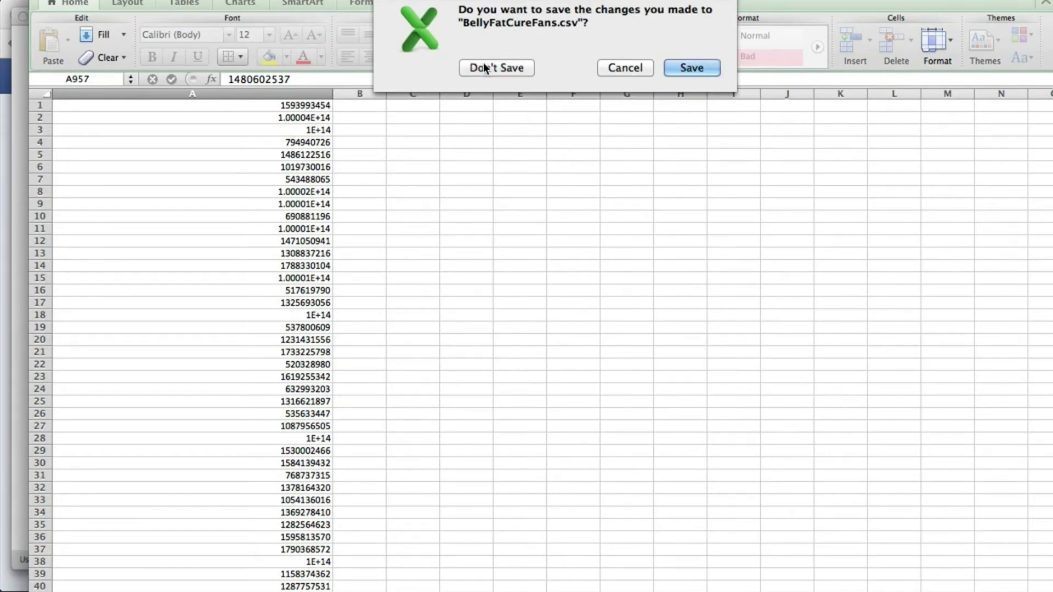
left_click(484, 67)
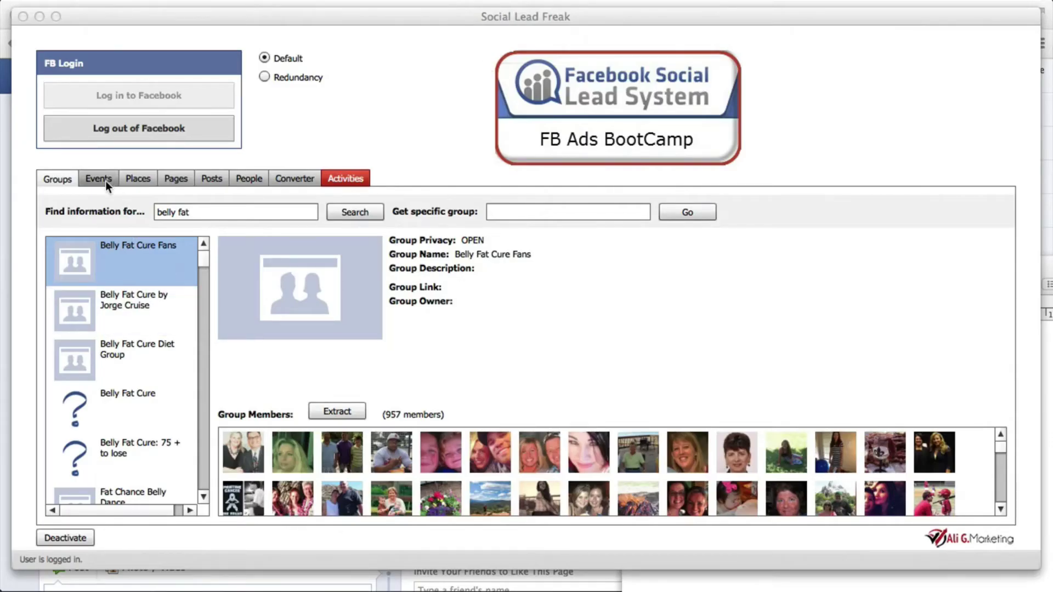
Open Social Lead Freak's Pages keyword search, then bring back the Weight Loss Ideas Facebook page.
left_click(172, 180)
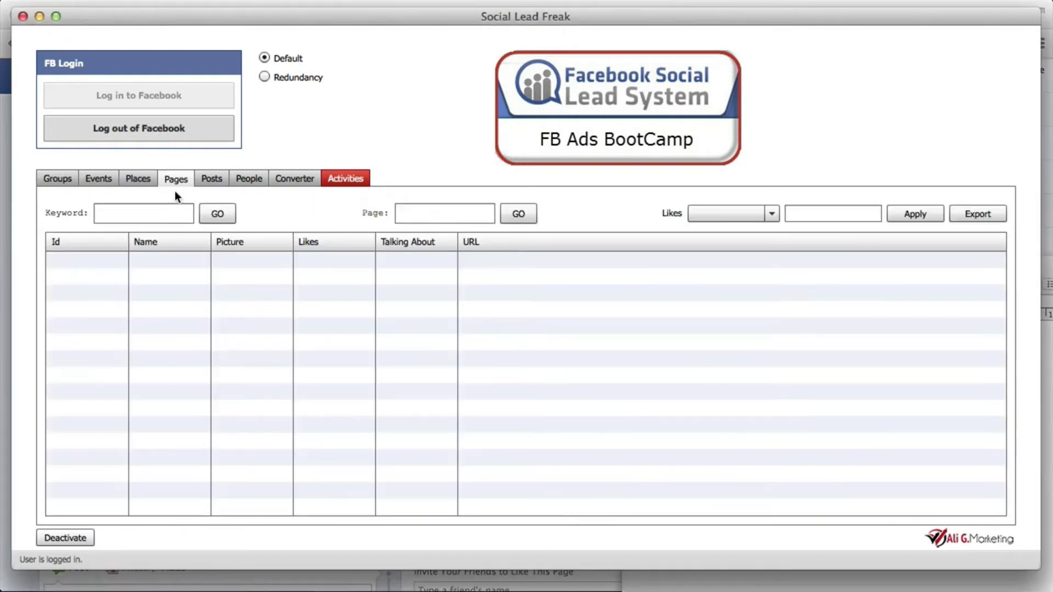
left_click(183, 220)
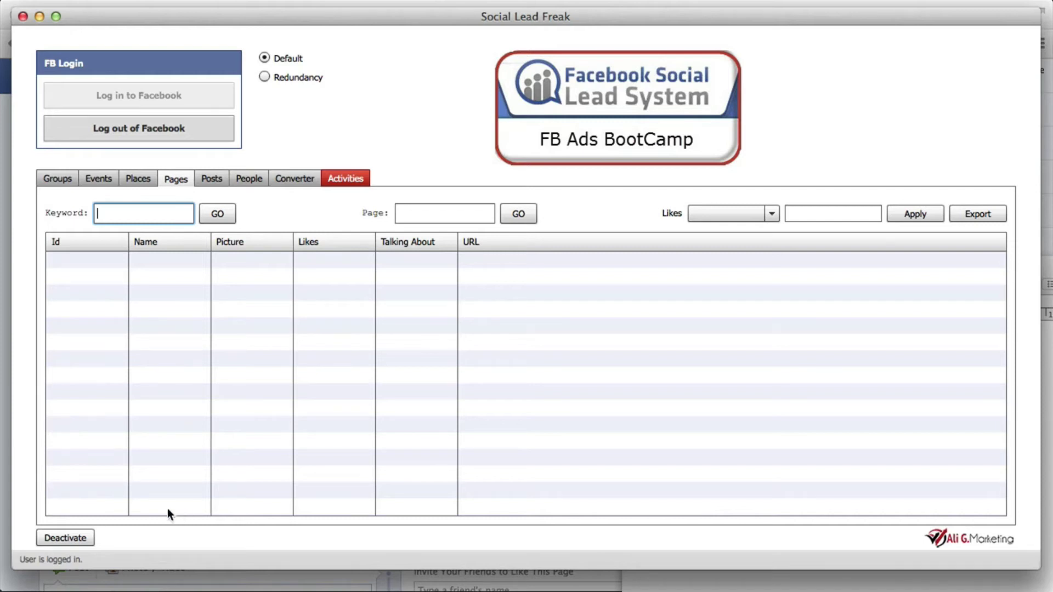
left_click(19, 582)
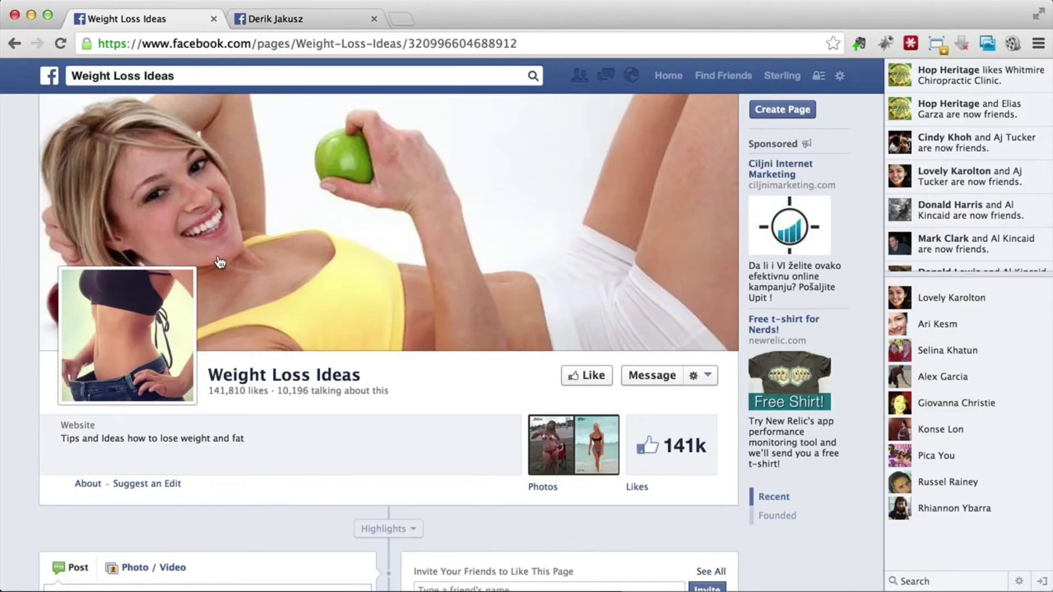
Load amazon.com in the second Chrome tab in place of the commenter's profile.
left_click(230, 77)
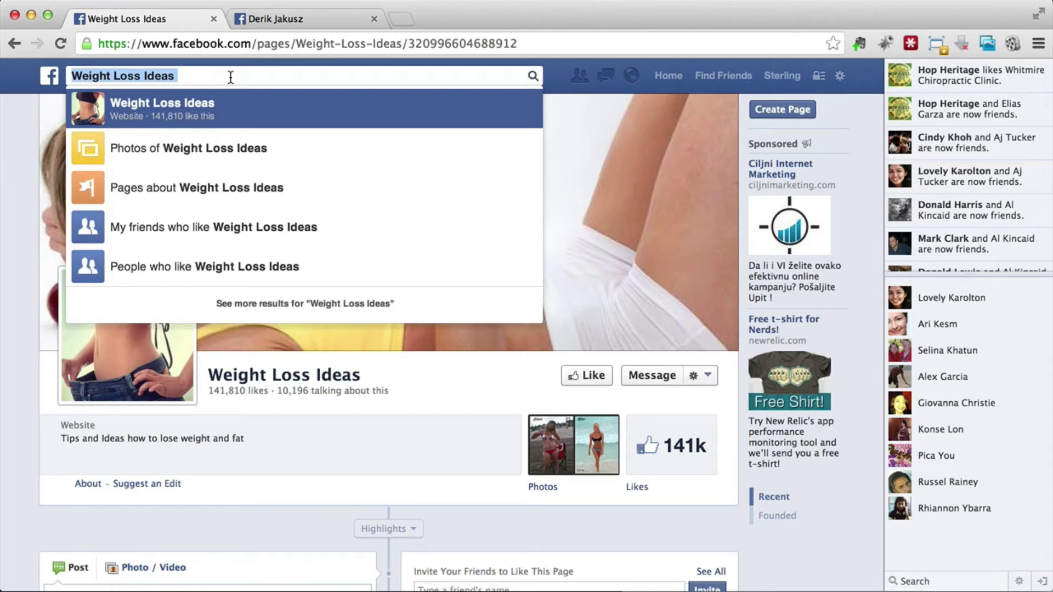
left_click(271, 19)
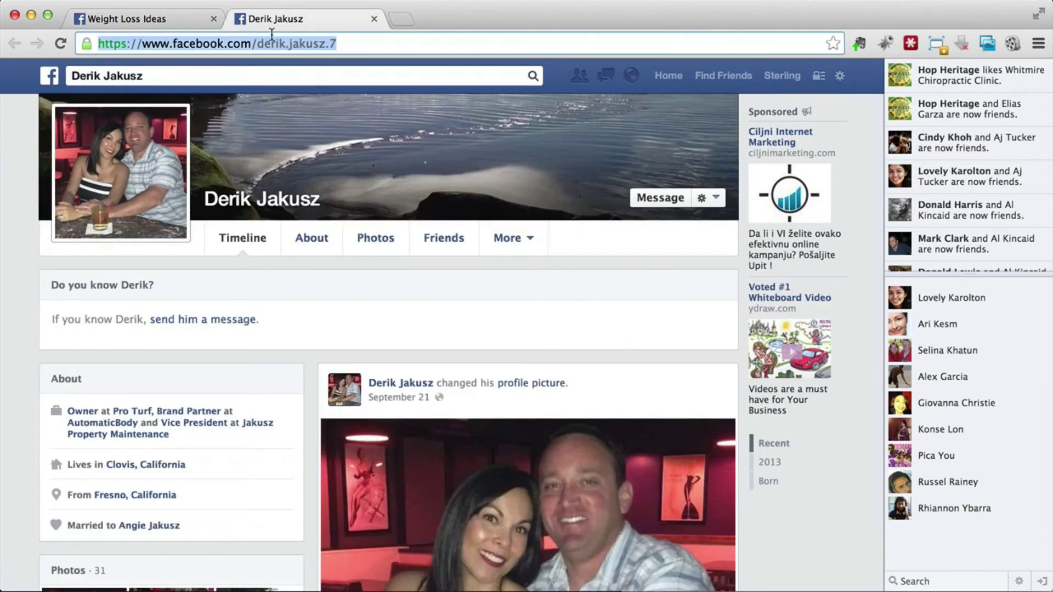
type("amazon.com")
key("Return")
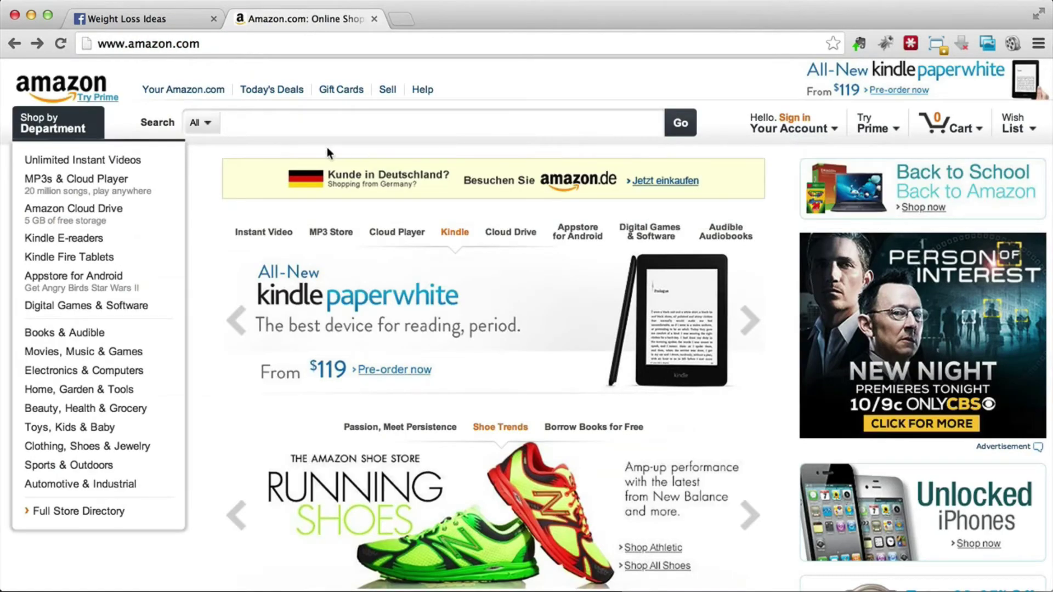
Search Amazon's Books department for 'weight loss' and scroll through the 81,461 results.
left_click(202, 123)
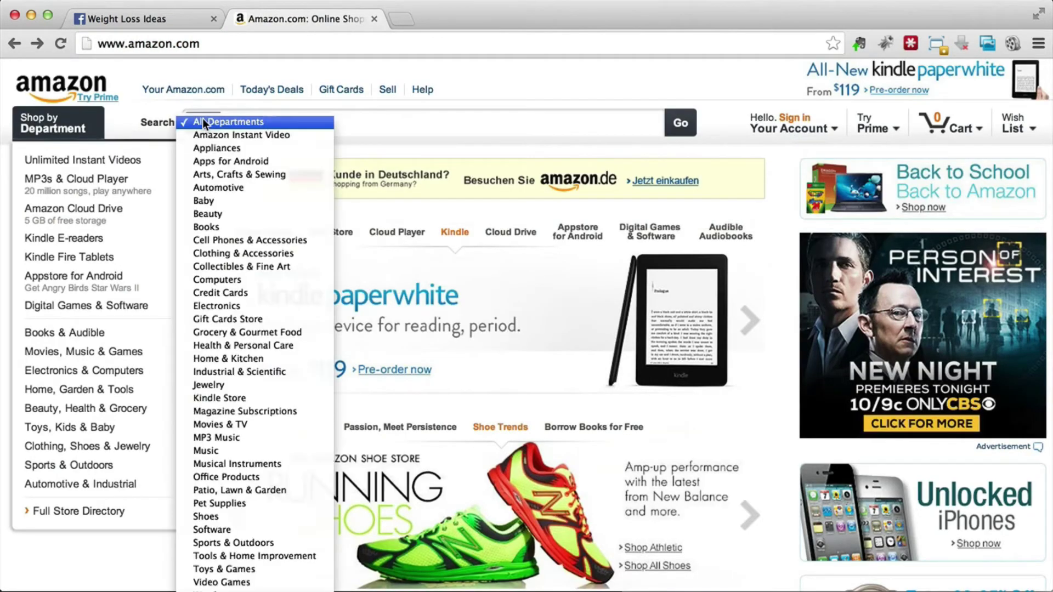
left_click(216, 227)
type("we")
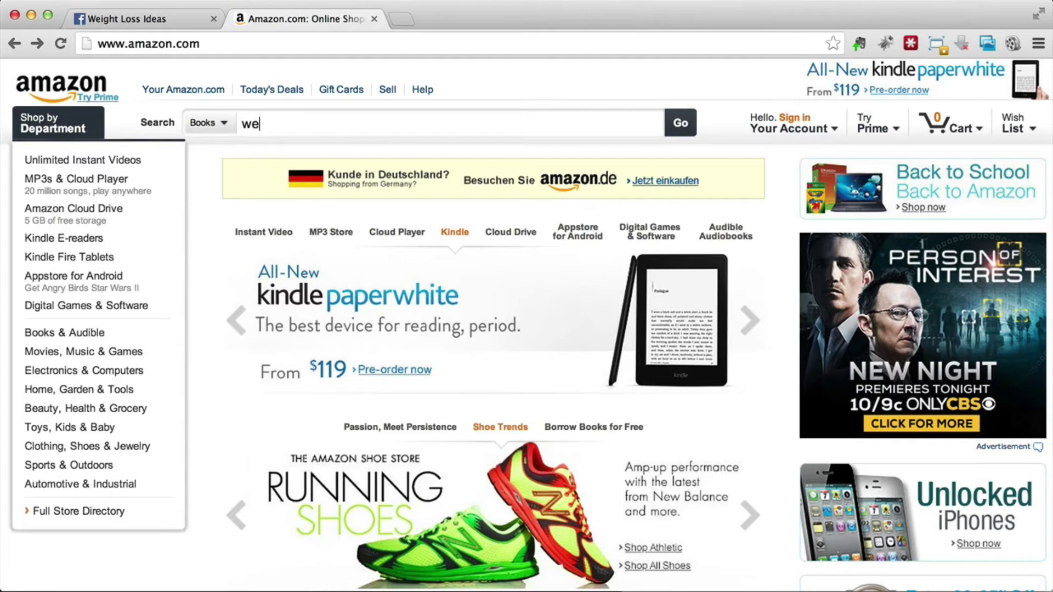
type("ight loss")
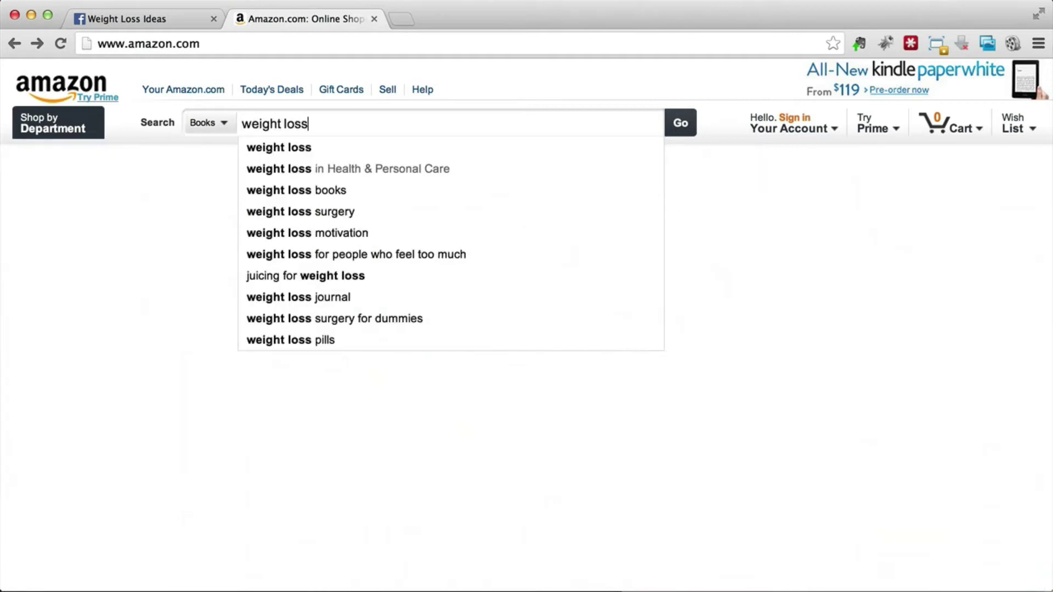
key("Return")
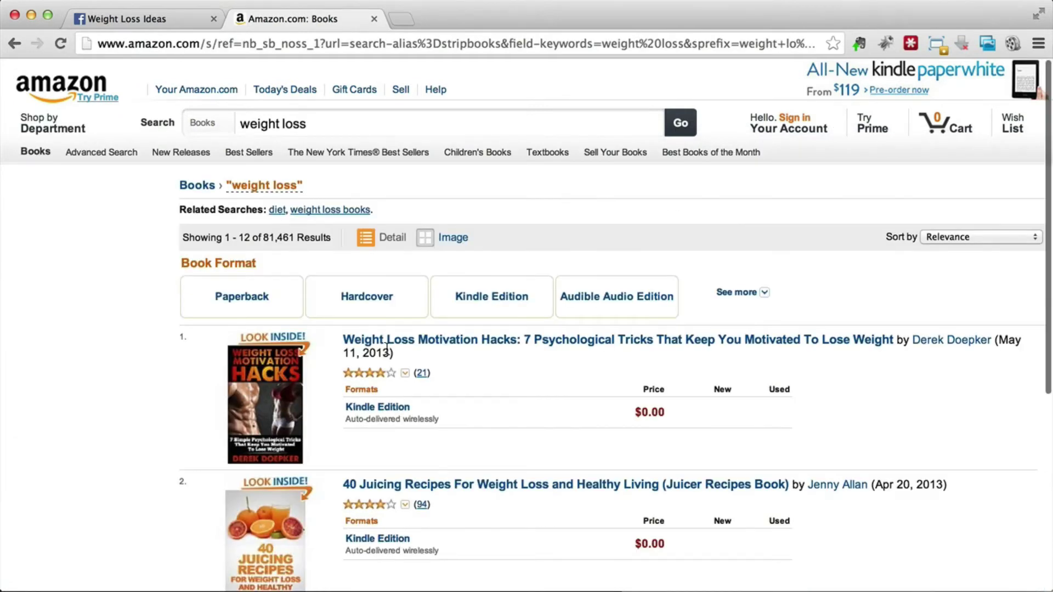
scroll(475, 285, "down", 5)
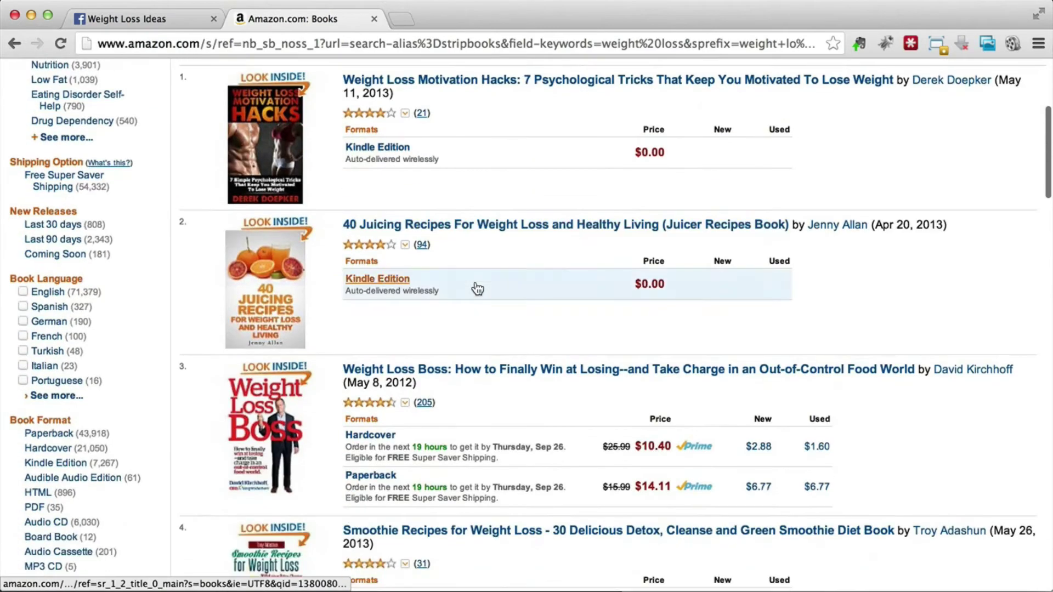
scroll(477, 288, "down", 1)
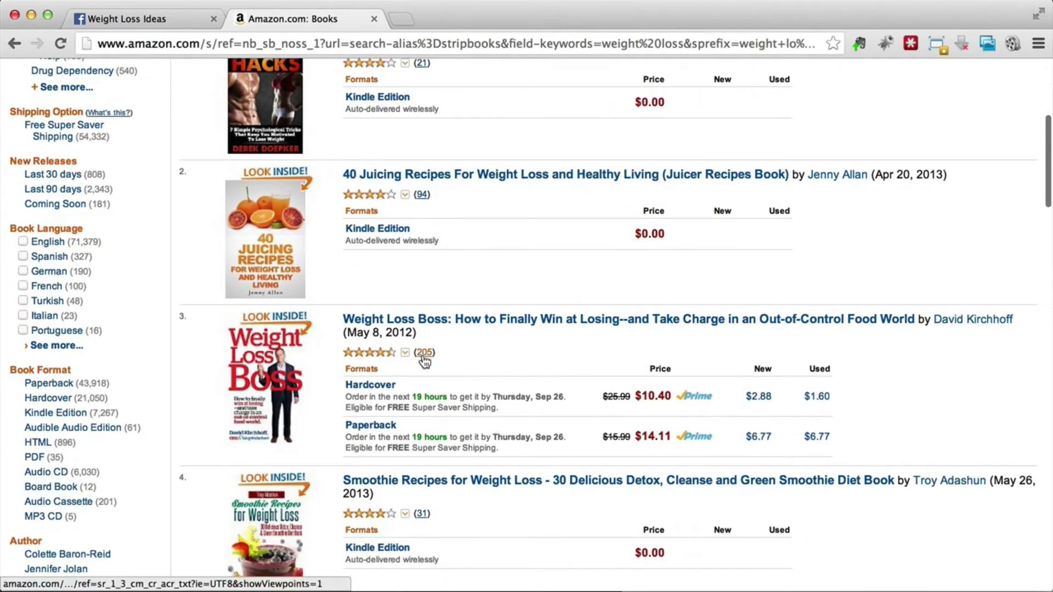
scroll(424, 359, "down", 3)
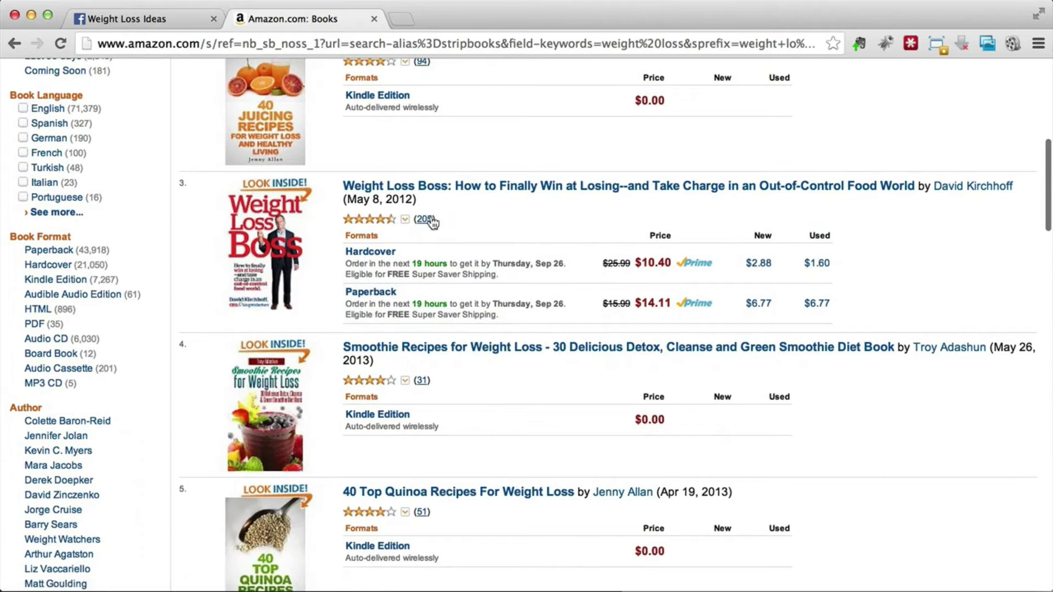
scroll(431, 222, "up", 7)
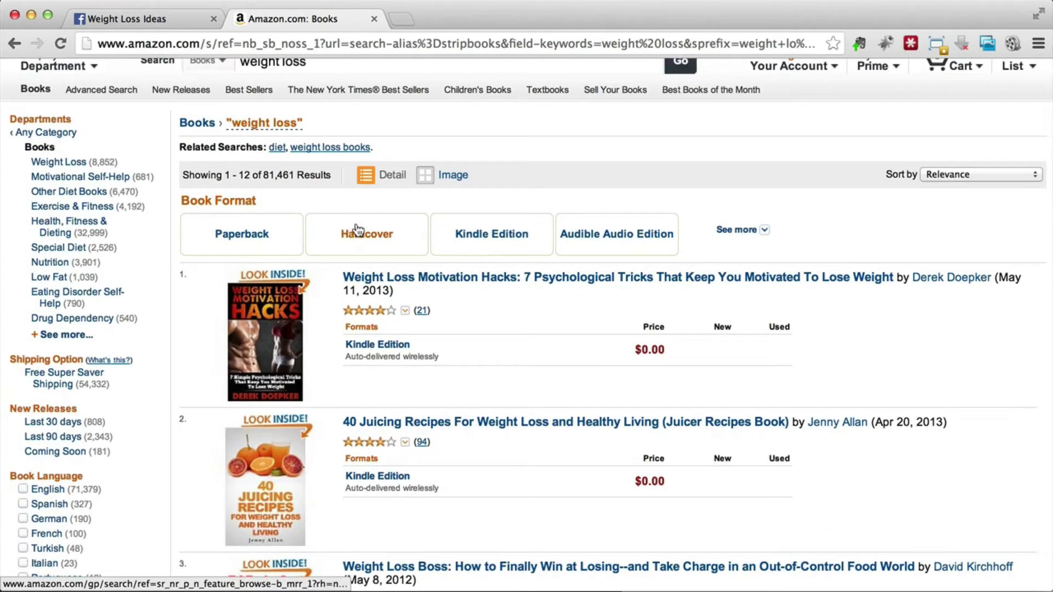
Browse Amazon's Books best sellers and the Self-Help list, then return to Books best sellers.
left_click(249, 91)
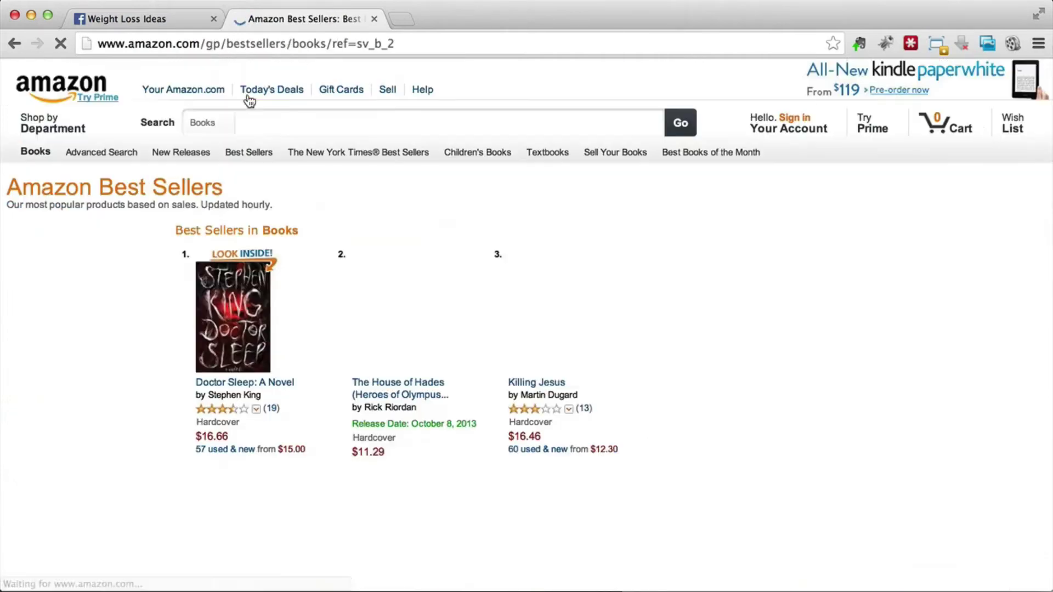
scroll(69, 338, "down", 5)
scroll(66, 335, "down", 2)
scroll(64, 318, "up", 4)
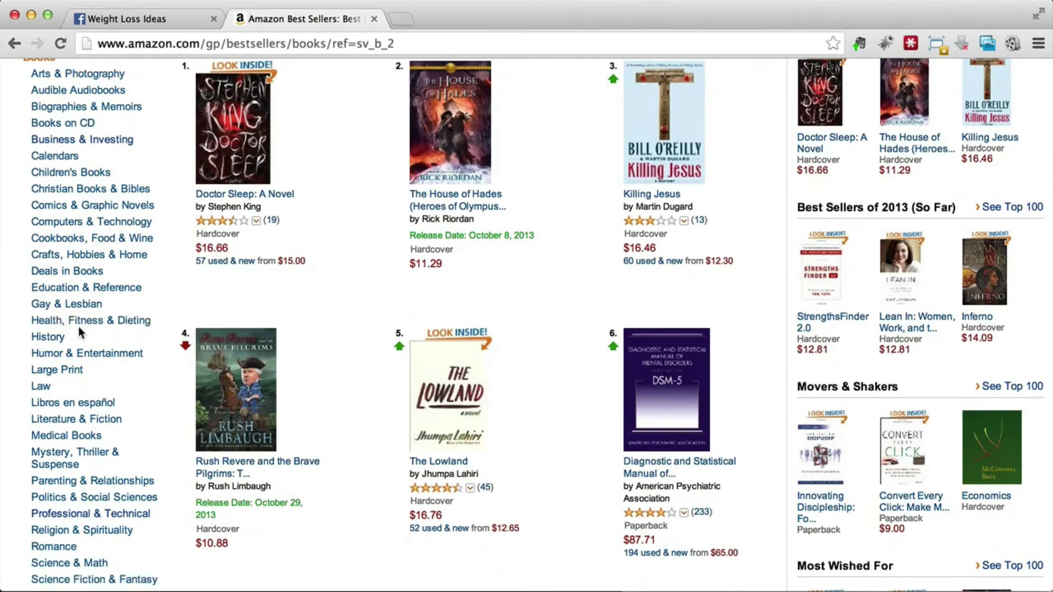
scroll(79, 340, "down", 3)
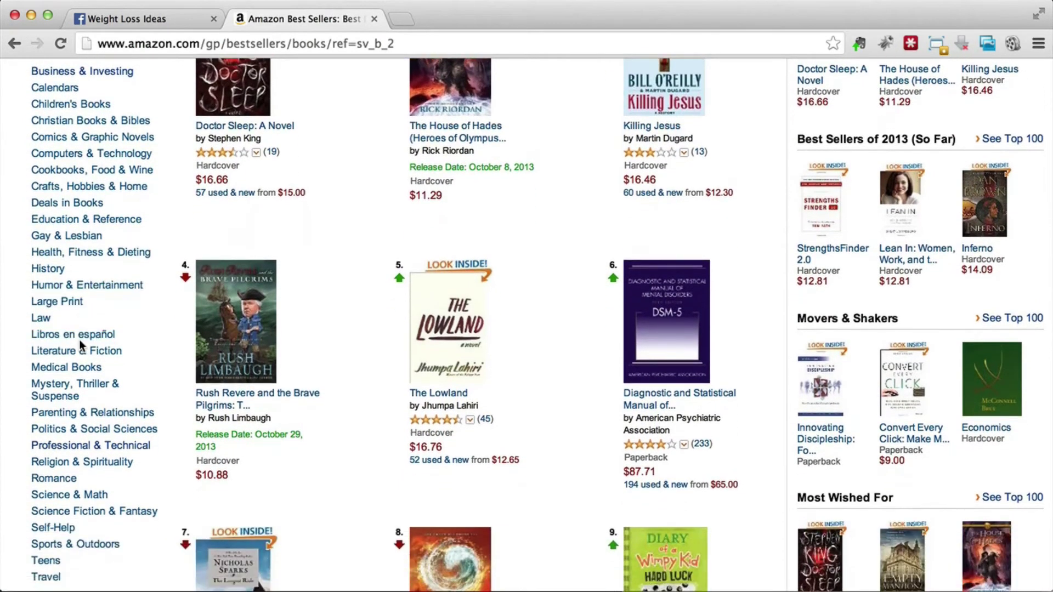
left_click(52, 528)
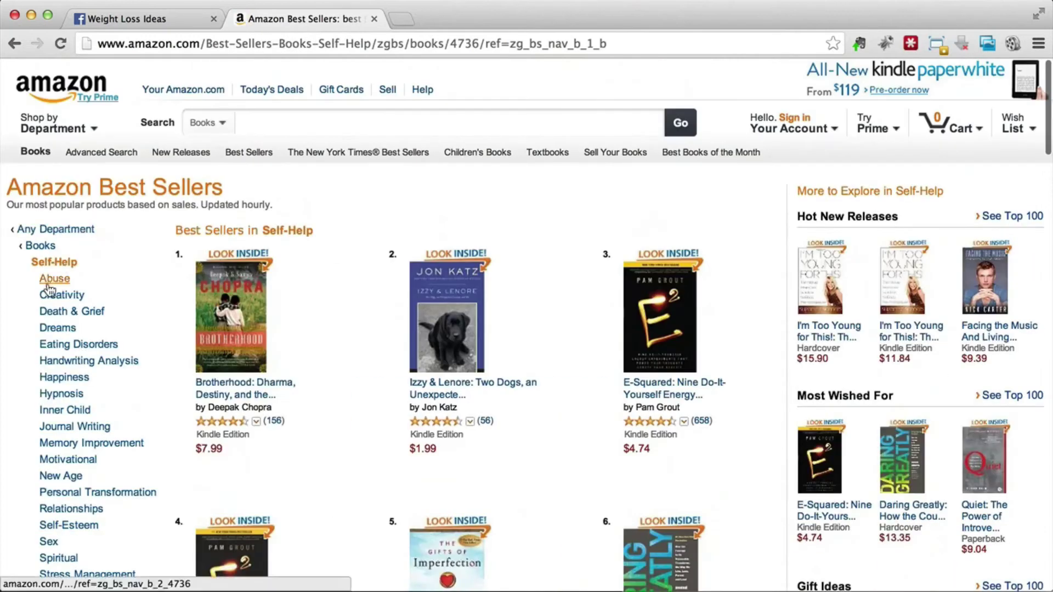
scroll(42, 318, "down", 3)
scroll(38, 324, "up", 1)
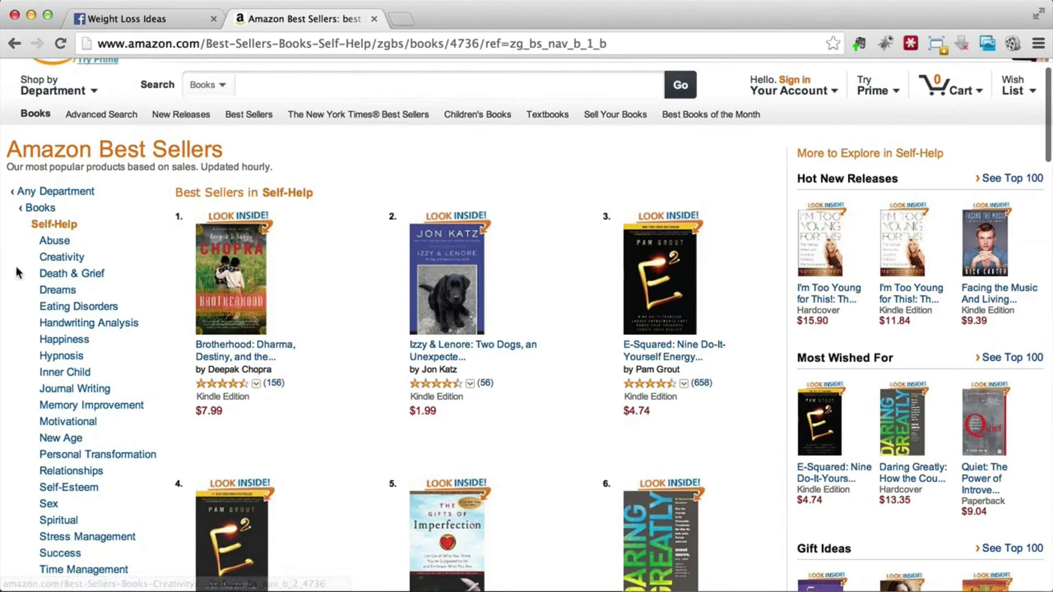
key("super+bracketleft")
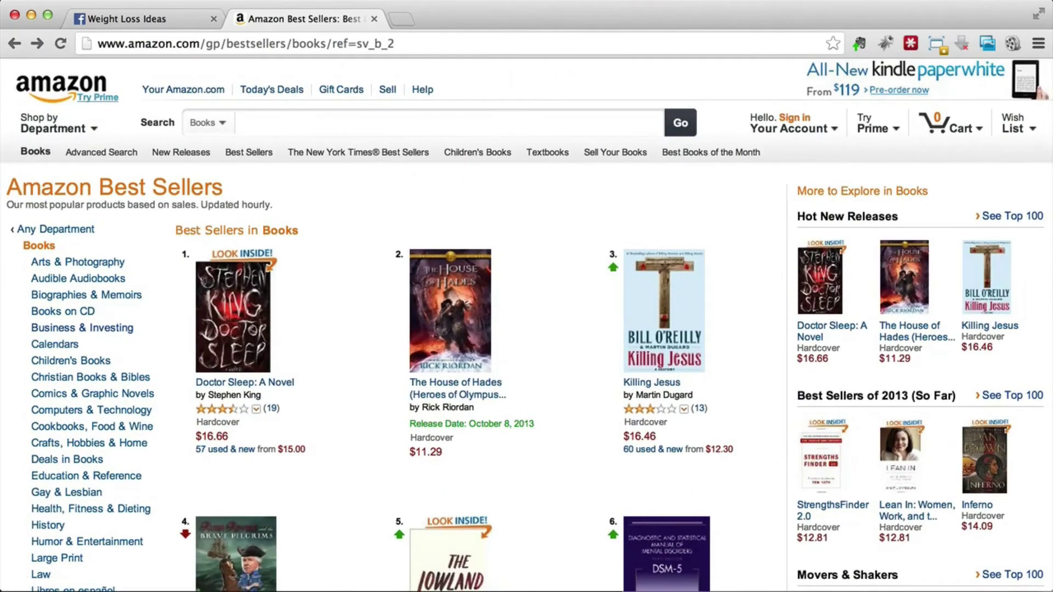
Open the Health, Fitness & Dieting, then Diets & Weight Loss best-seller lists.
left_click(80, 507)
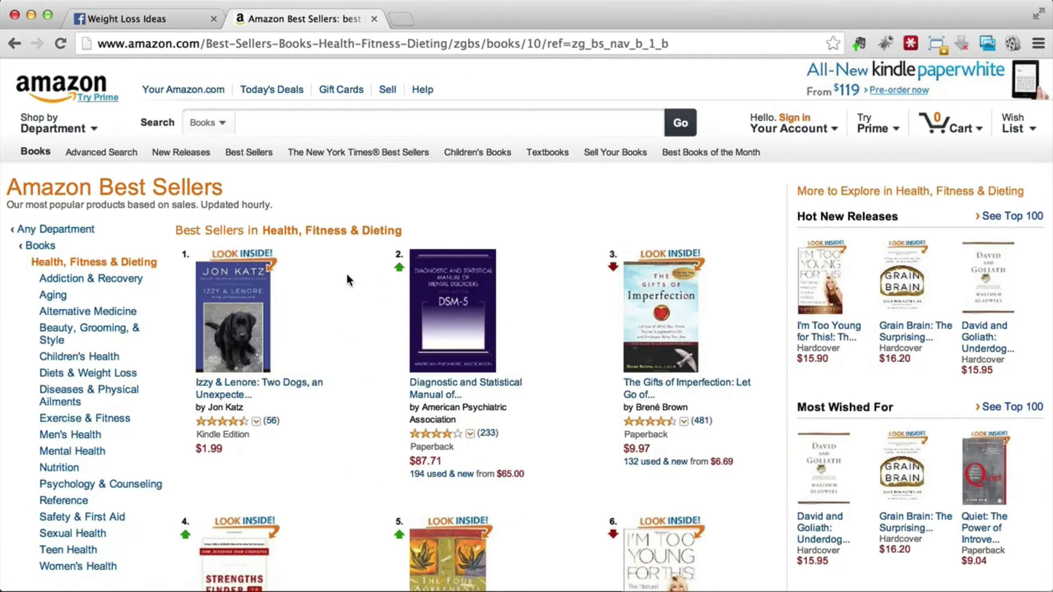
scroll(43, 382, "down", 1)
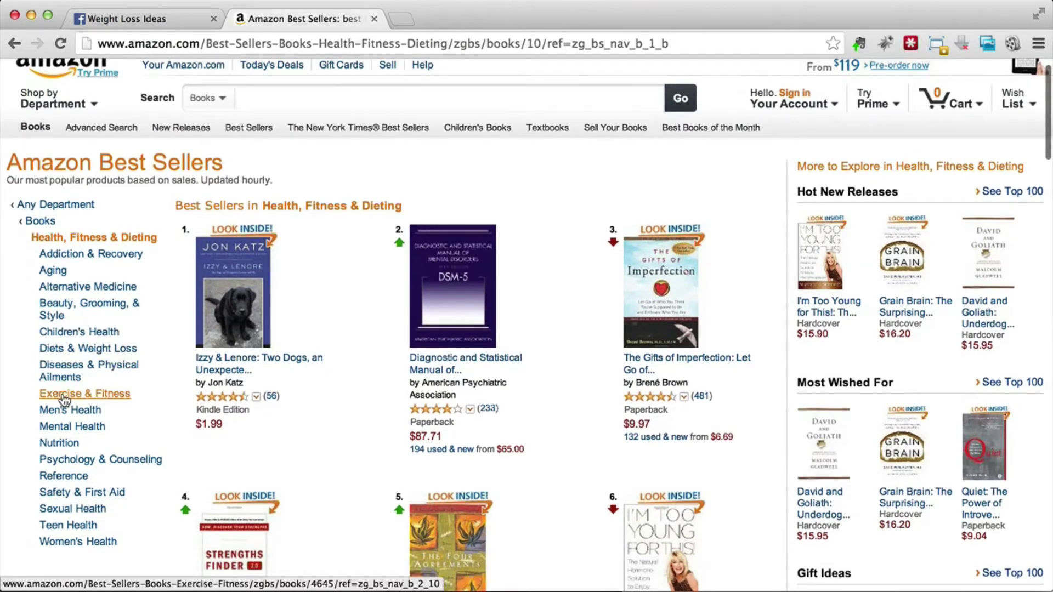
left_click(69, 351)
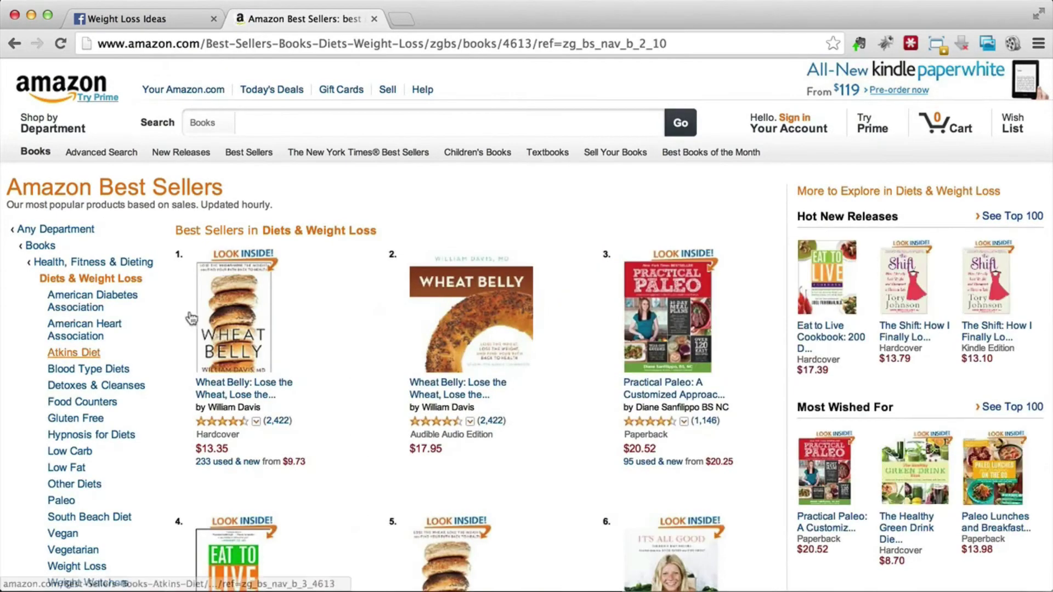
scroll(341, 332, "down", 1)
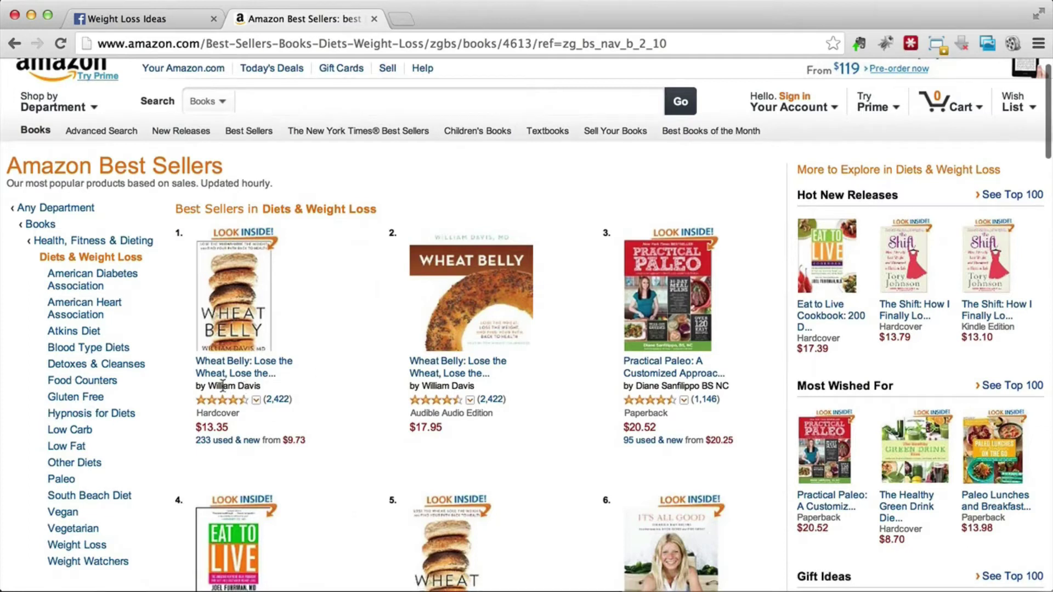
Copy the Wheat Belly author's name and return to the Facebook tab.
left_click_drag(208, 386, 264, 386)
right_click(241, 386)
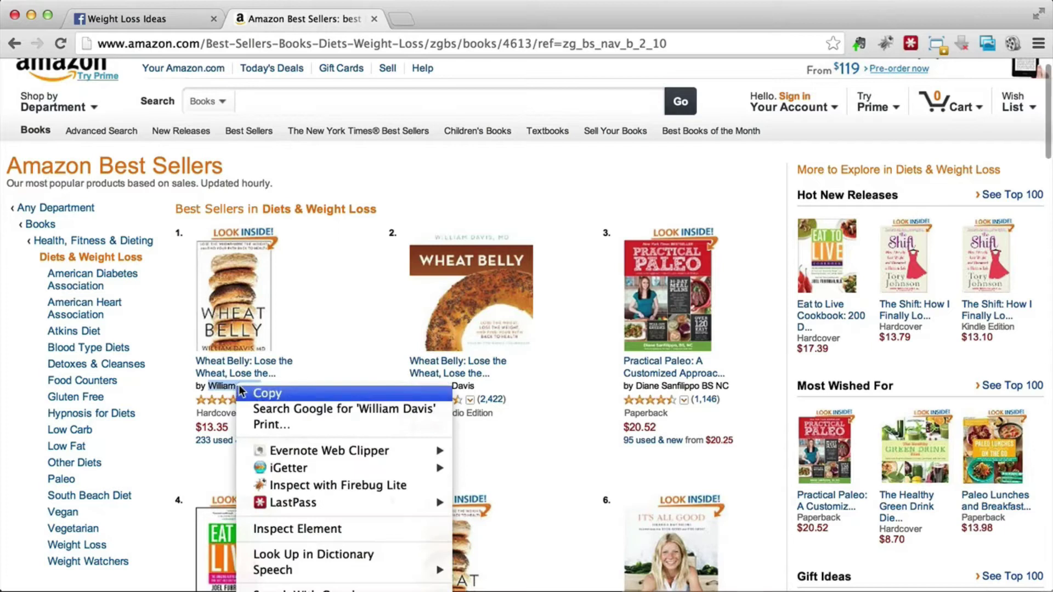
left_click(255, 393)
left_click(122, 23)
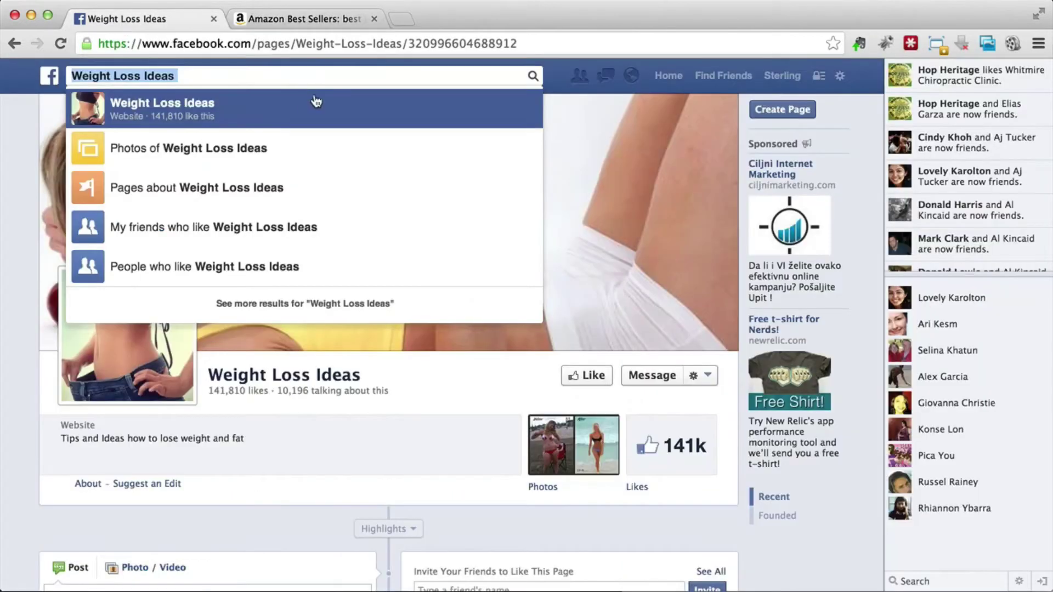
Paste William Davis into Facebook search and open the Wheat Belly by William Davis page.
right_click(286, 74)
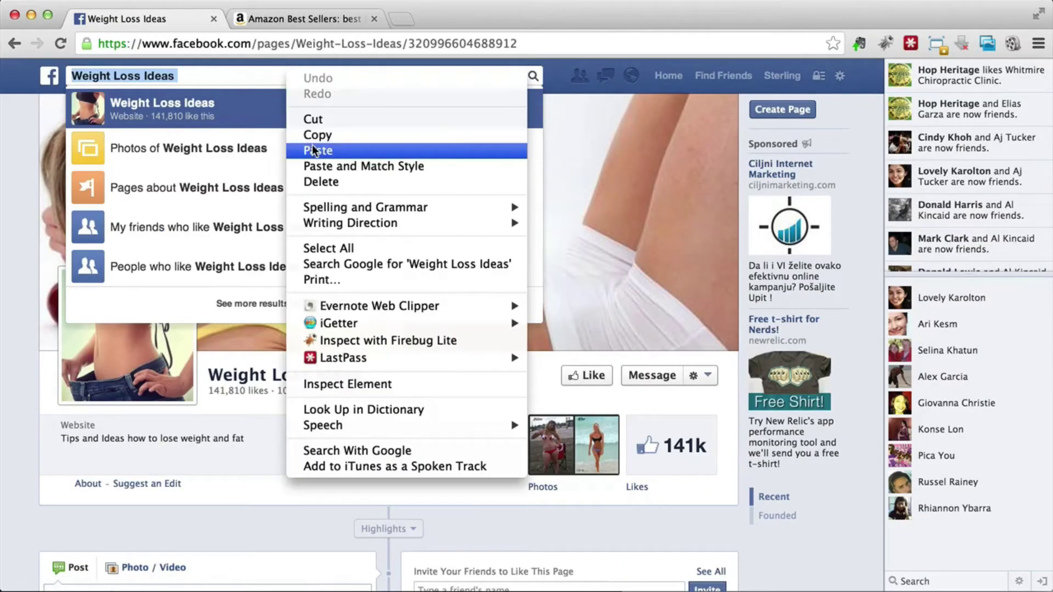
left_click(312, 146)
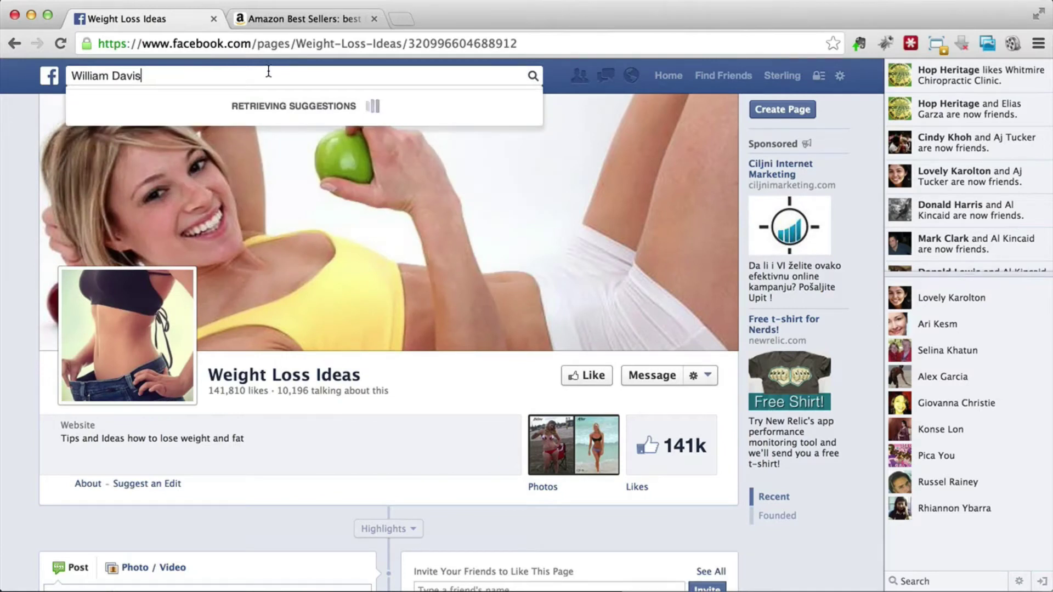
left_click(533, 77)
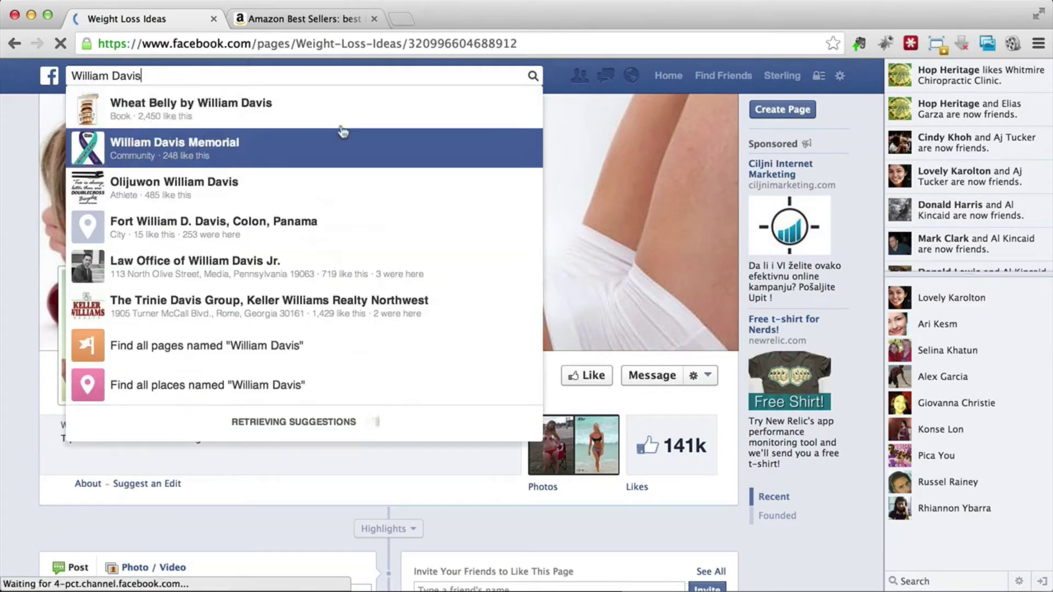
left_click(203, 110)
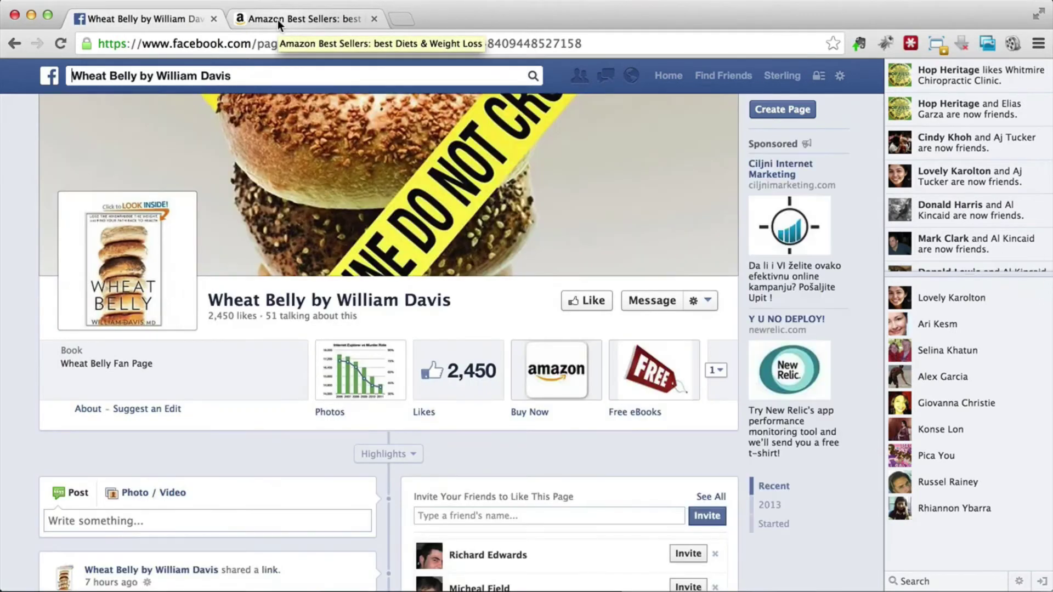
Select Gwyneth Paltrow, author of sixth-ranked It's All Good, on Amazon's best sellers.
left_click(278, 20)
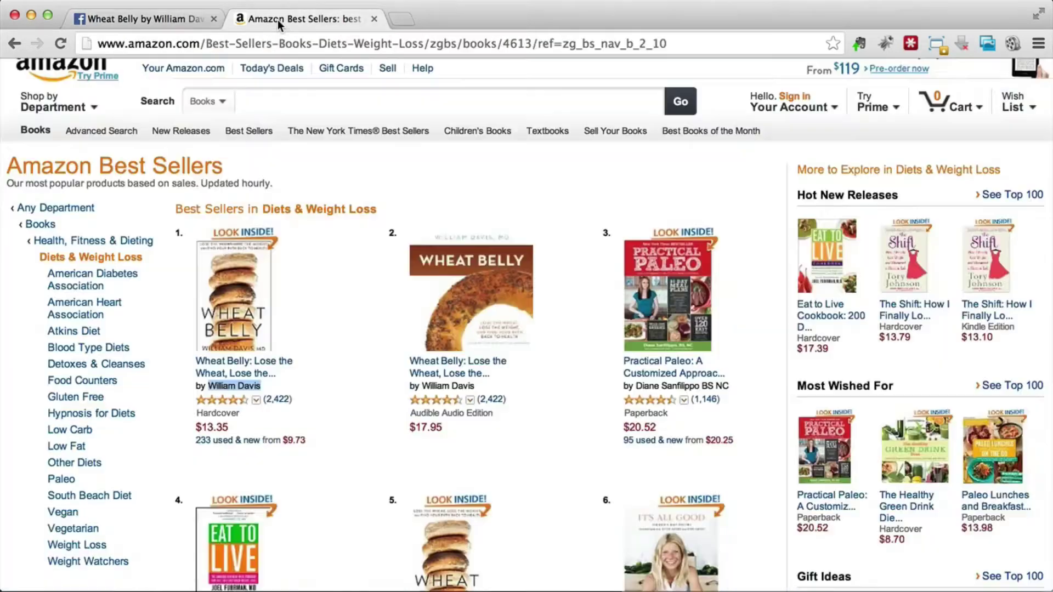
scroll(360, 330, "down", 5)
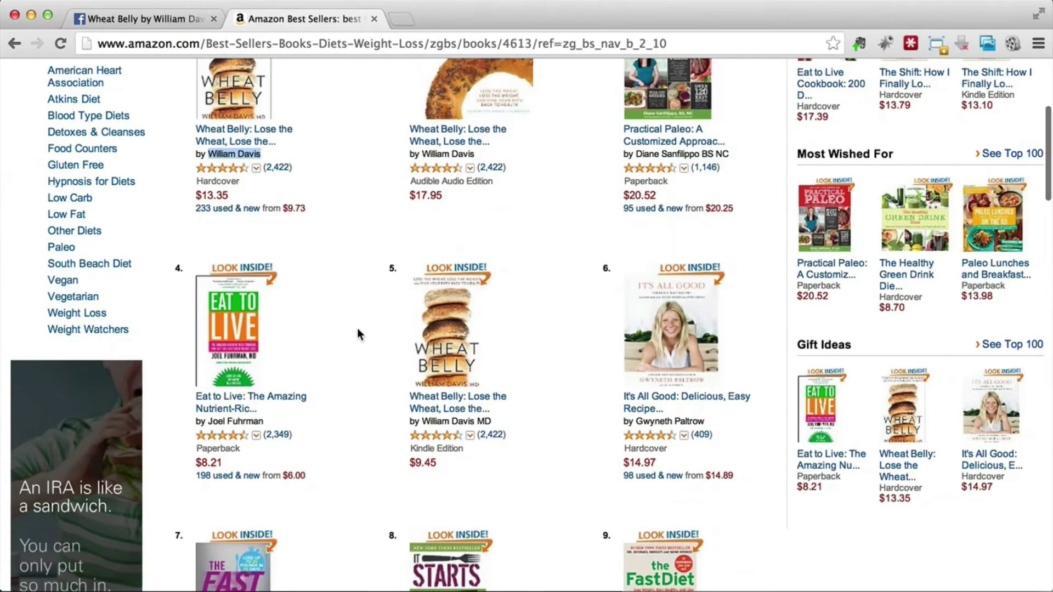
scroll(357, 328, "up", 1)
scroll(357, 328, "up", 1)
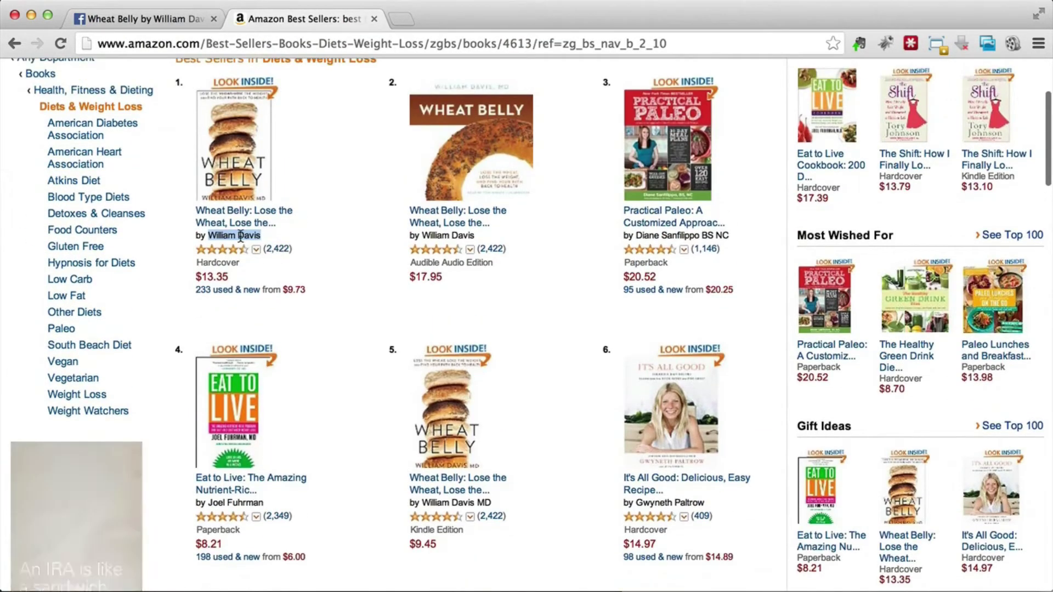
scroll(568, 416, "down", 3)
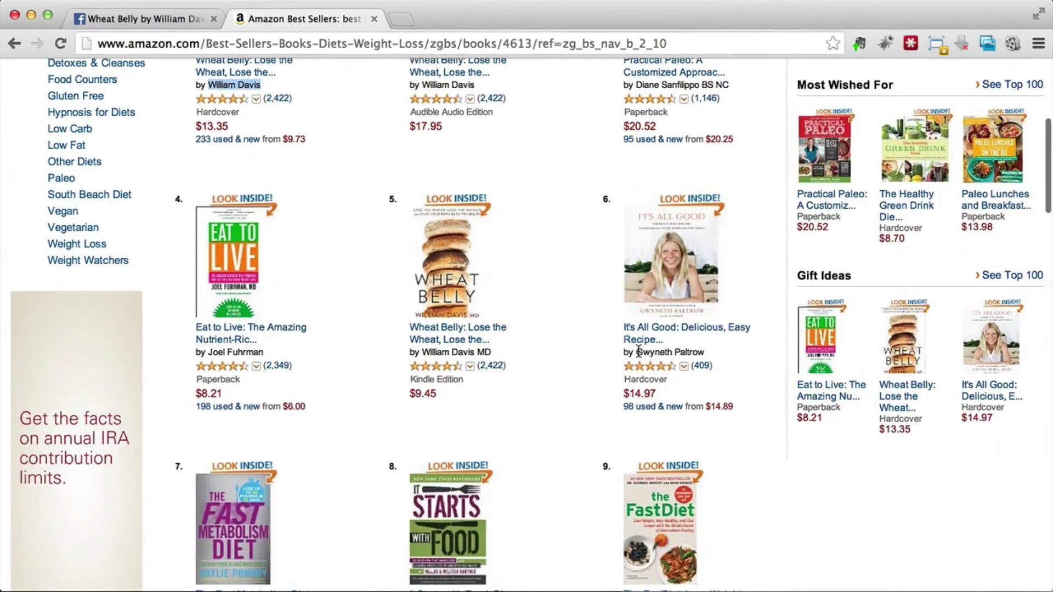
left_click_drag(637, 352, 705, 348)
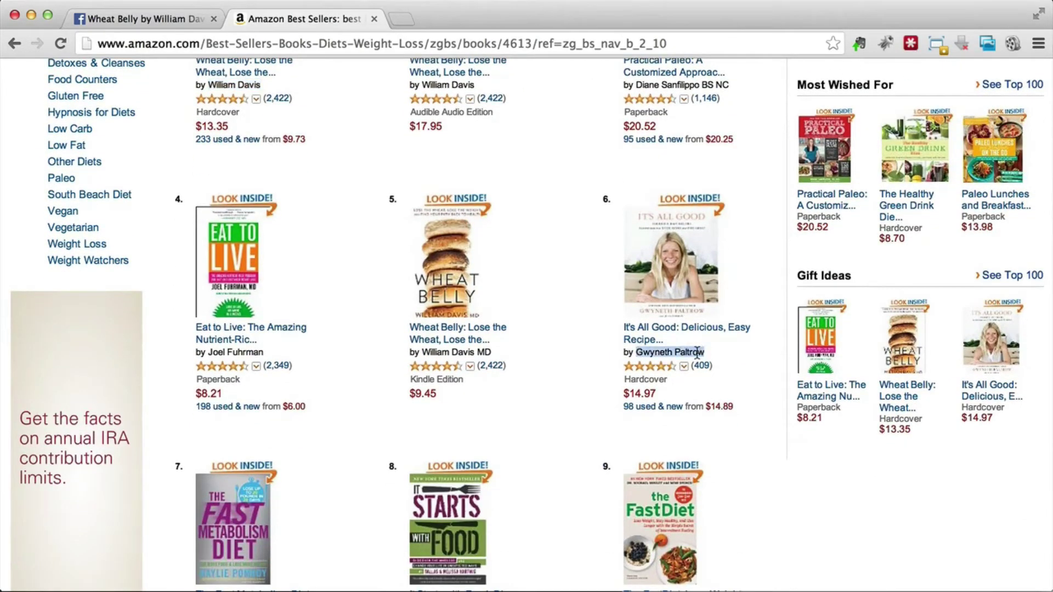
left_click(697, 353)
left_click(635, 355, "shift")
left_click(159, 20)
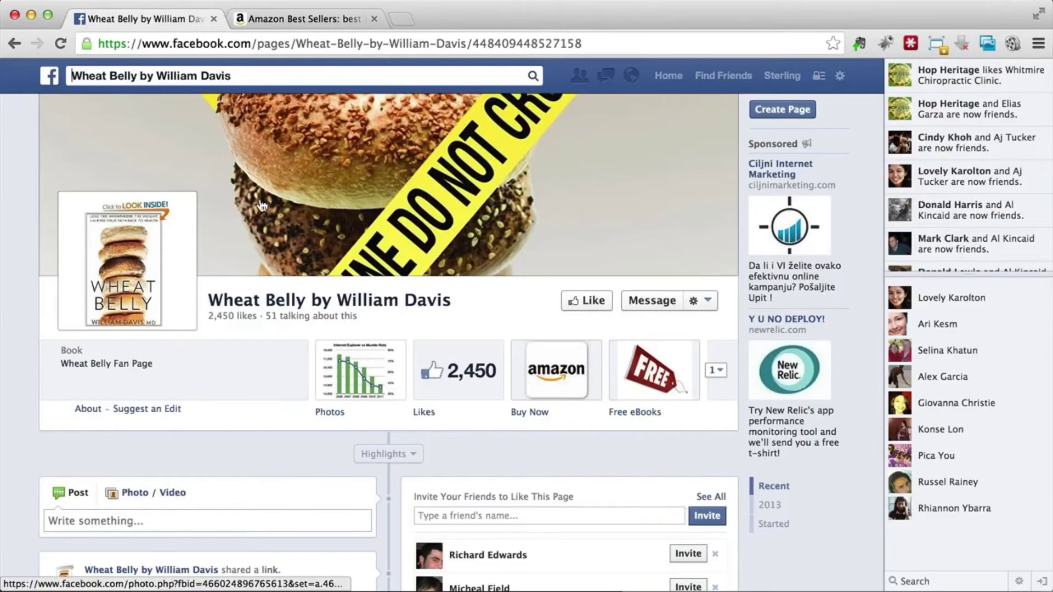
Run a Facebook web search for 'it's all good gwyneth paltrow'.
left_click(252, 70)
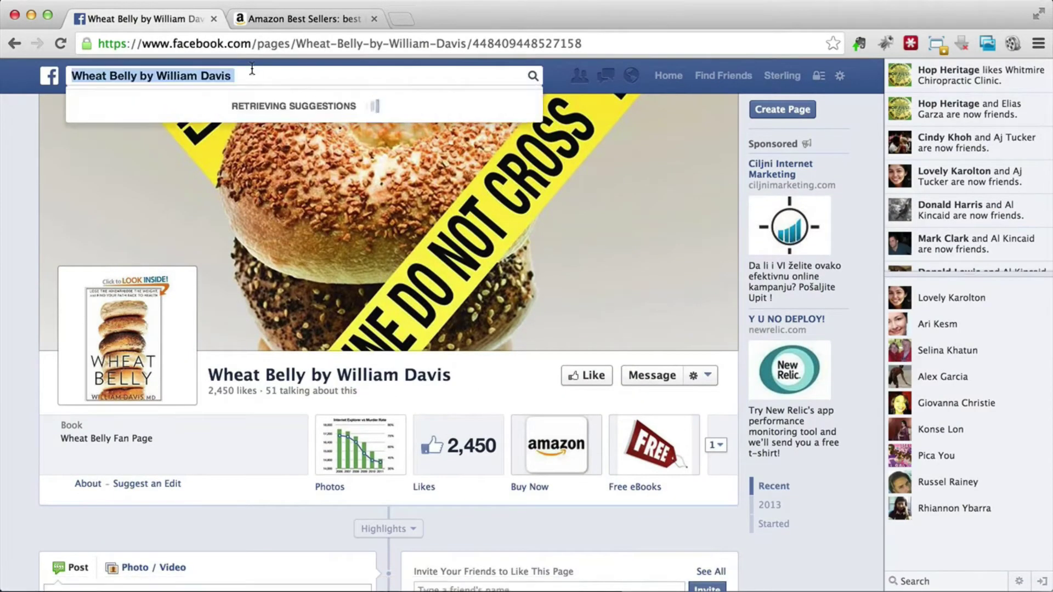
key("super+v")
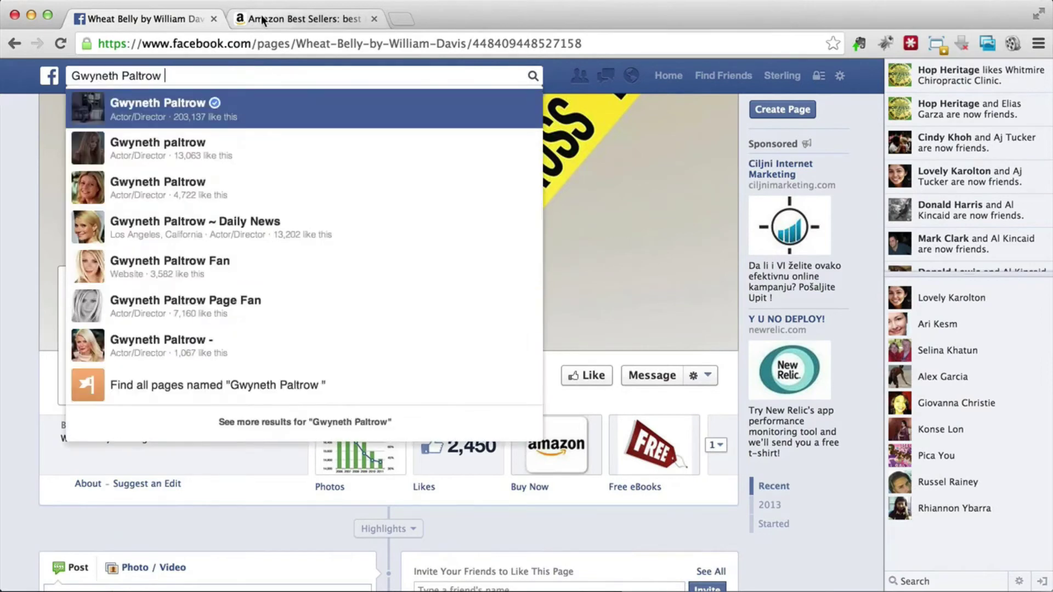
left_click(305, 19)
left_click(143, 19)
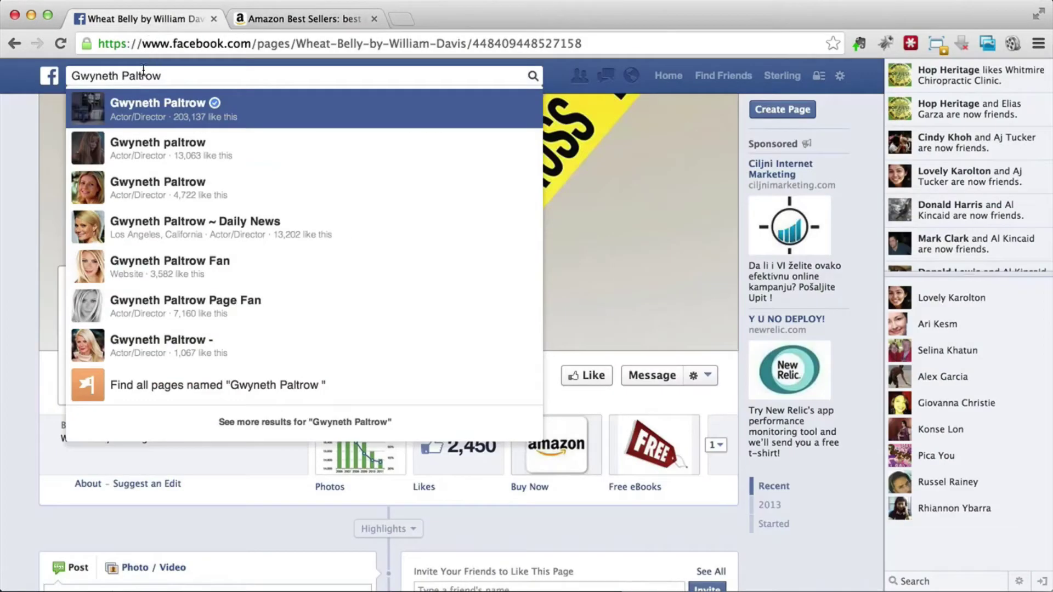
type("iy")
key("BackSpace")
type("t's ")
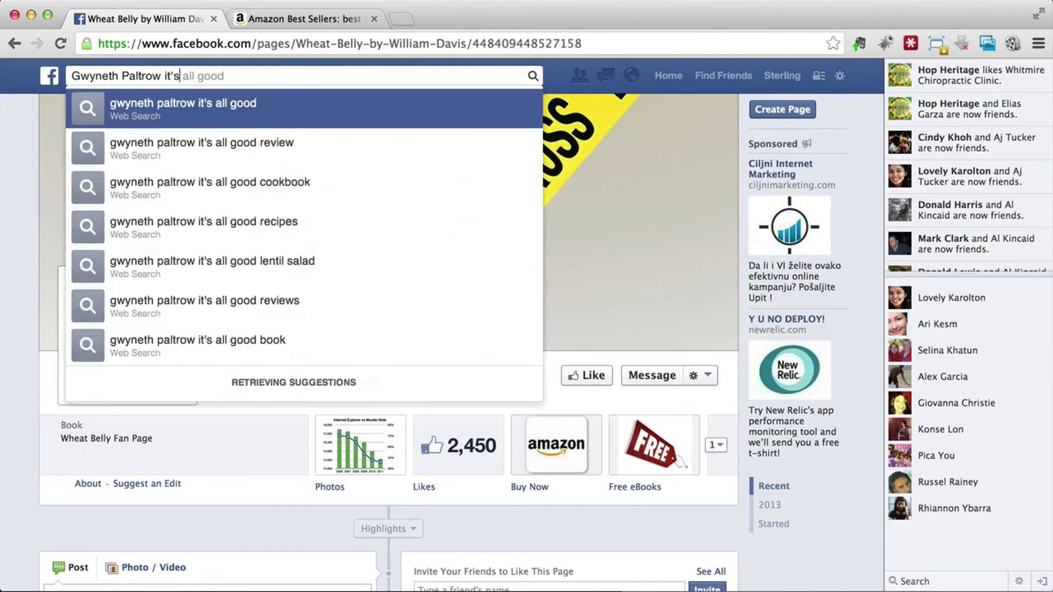
type("all good")
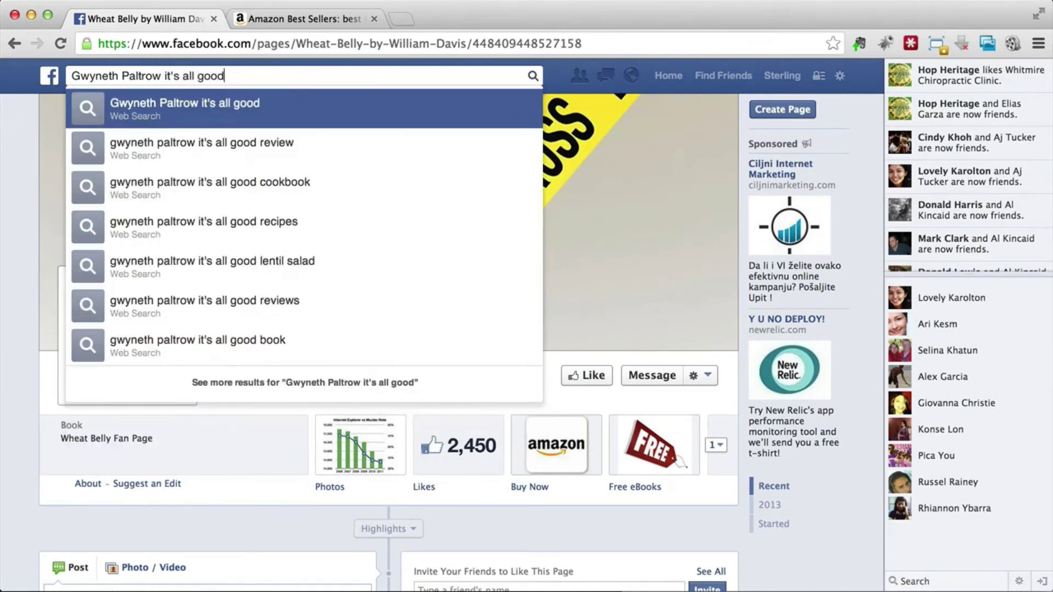
left_click_drag(166, 75, 69, 75)
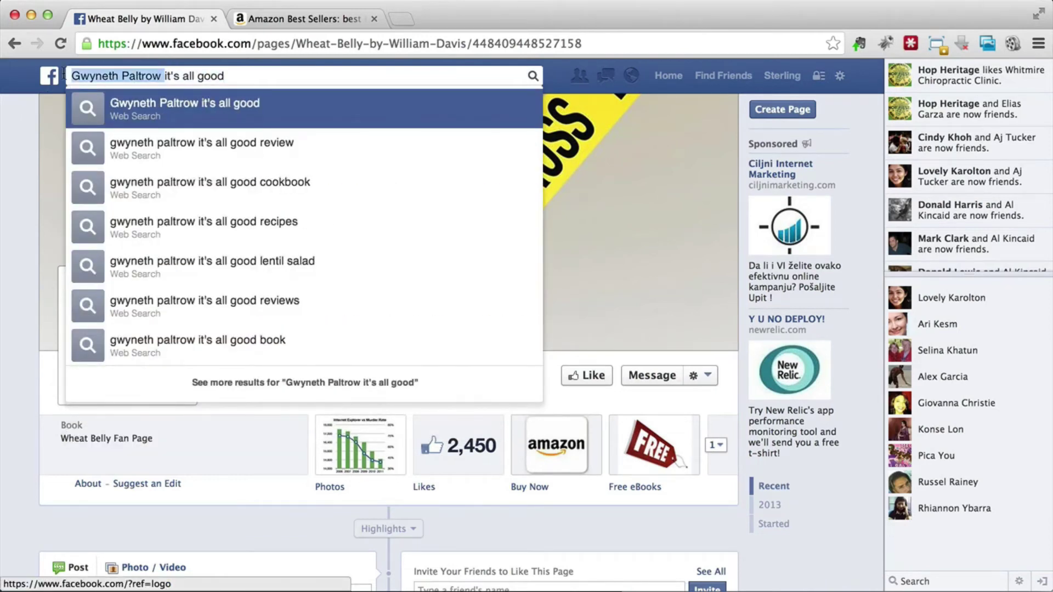
key("BackSpace")
key("Down")
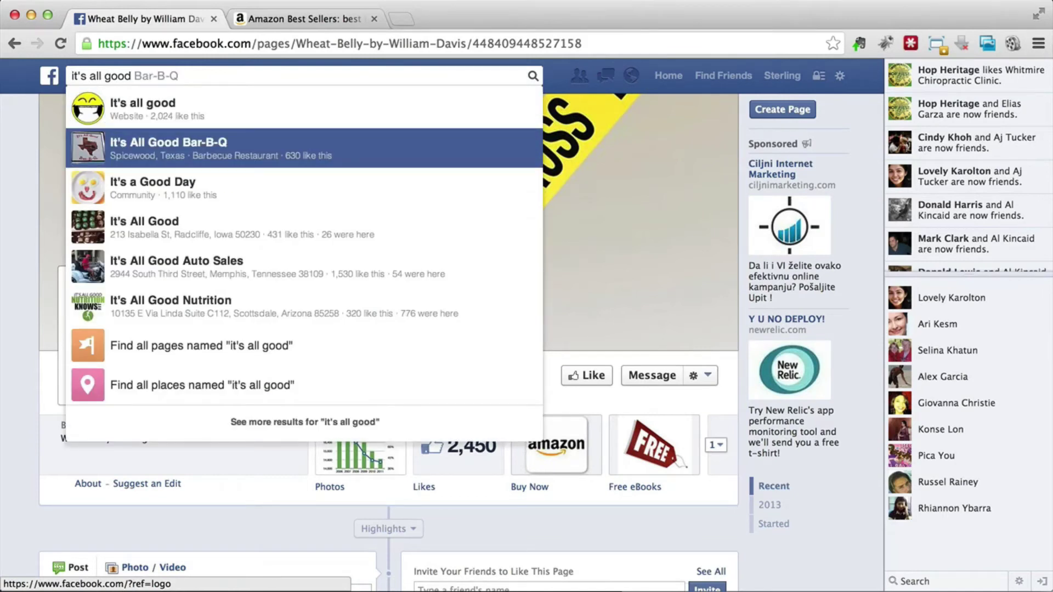
type("gw")
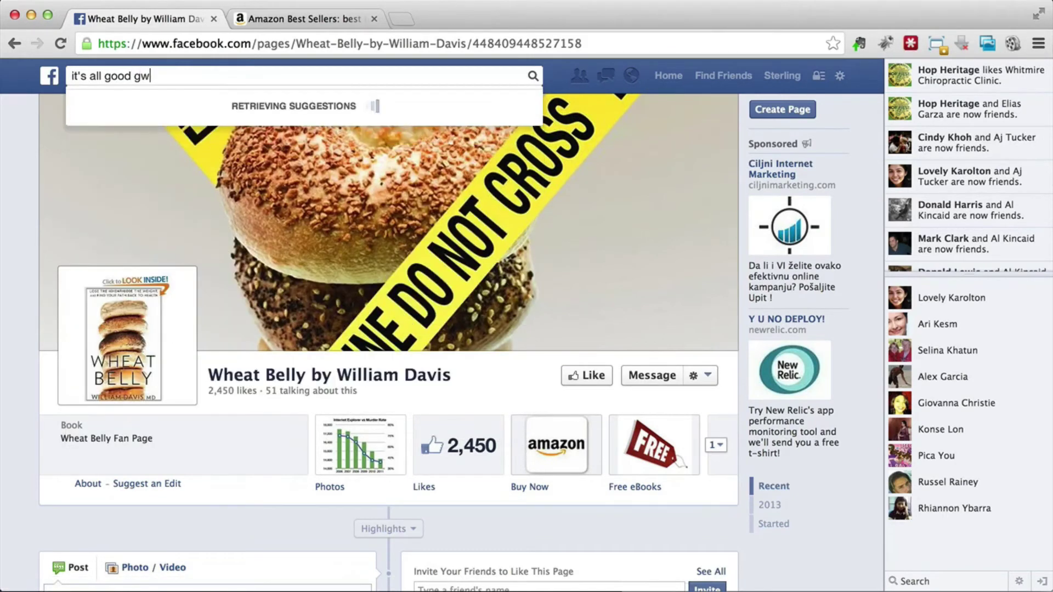
type("ynet")
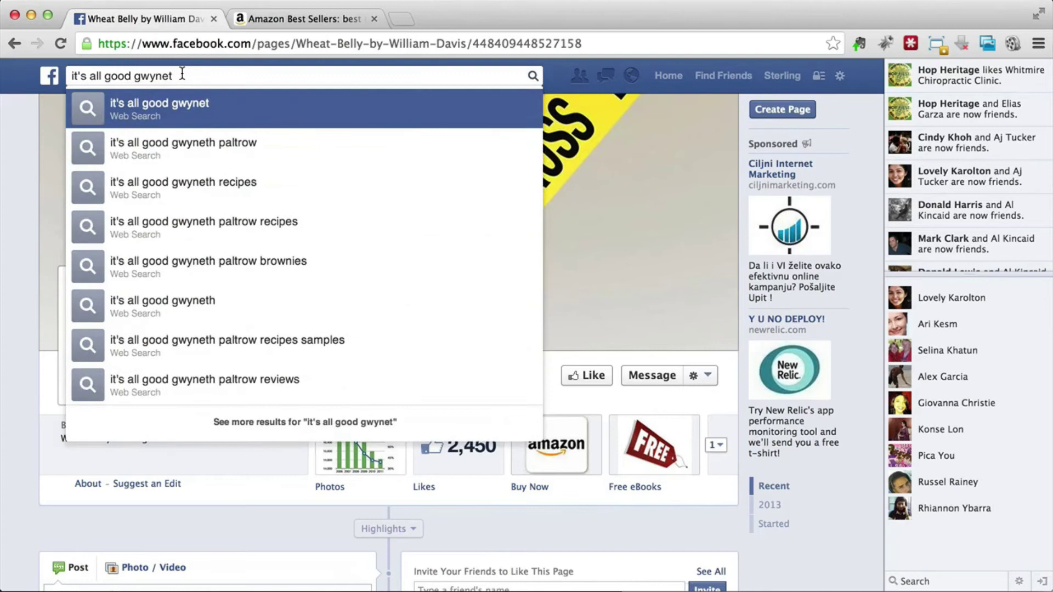
type("h paltrow")
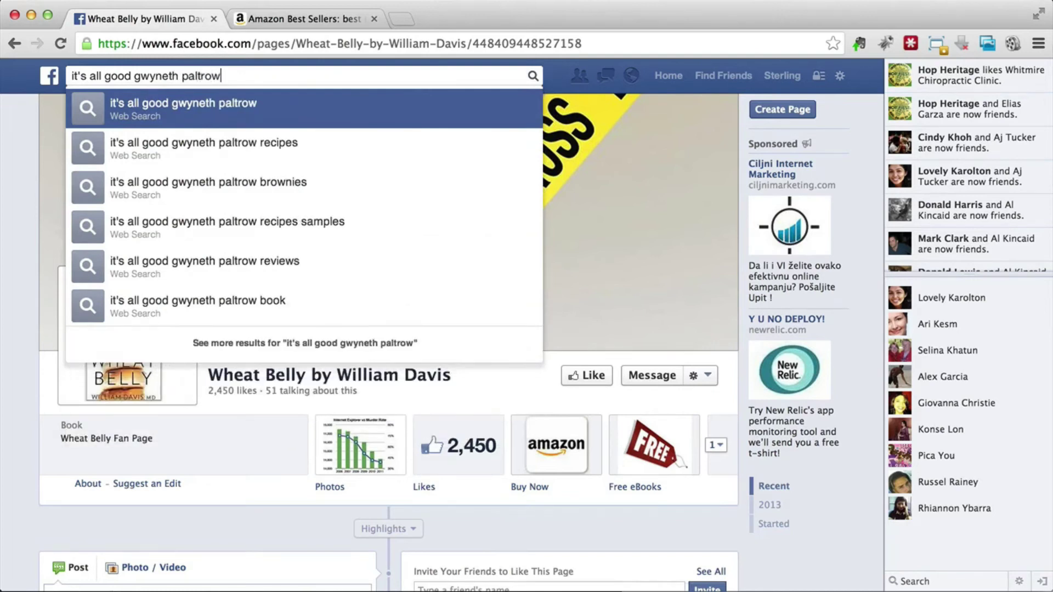
key("Return")
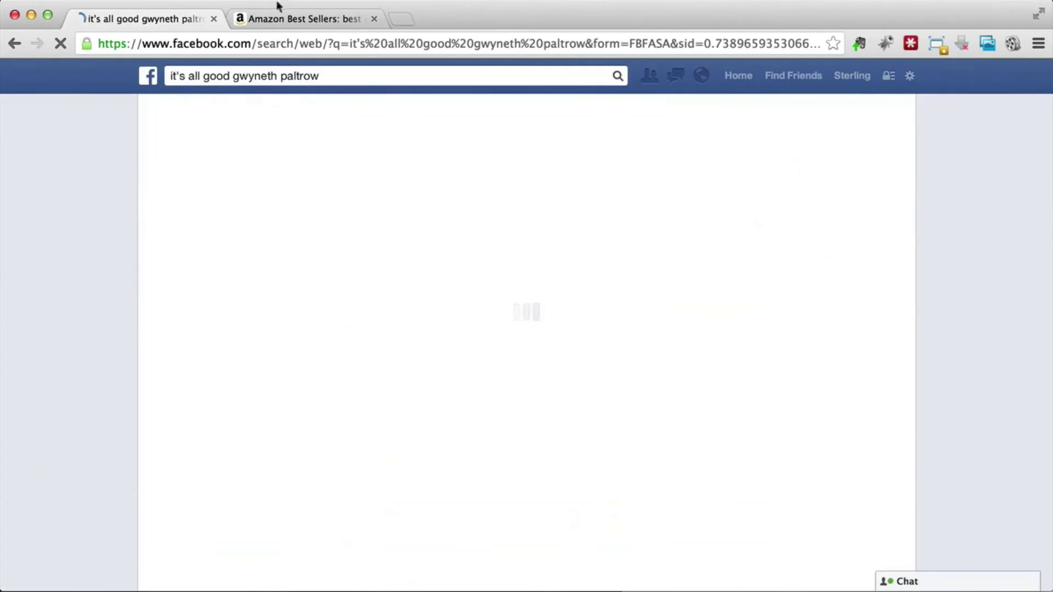
Search 'gwyneth paltrow' and open her verified official page with 203k likes.
left_click(291, 75)
type("gwy")
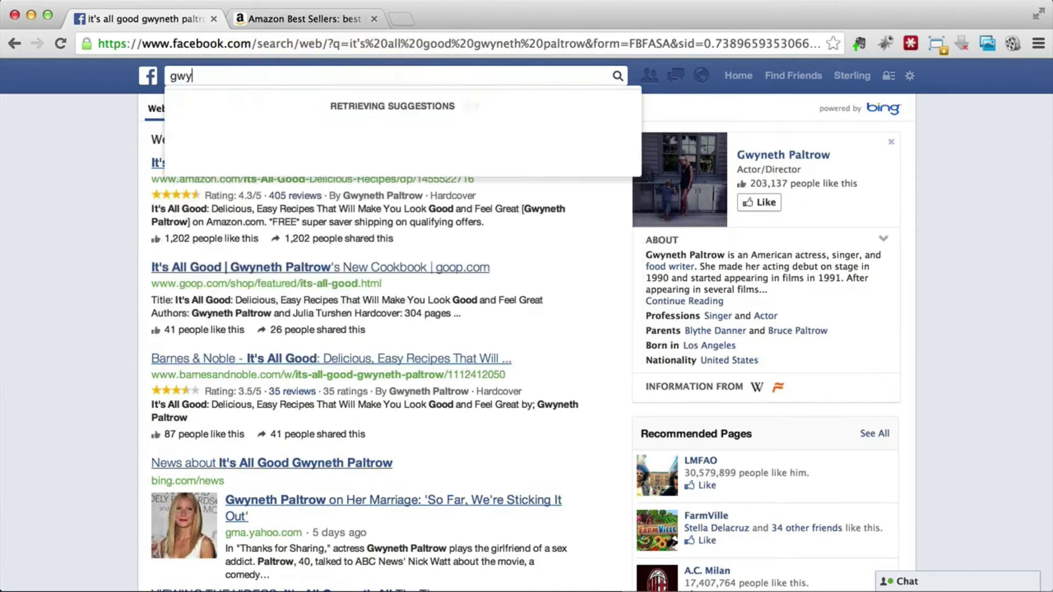
type("neth paltrow")
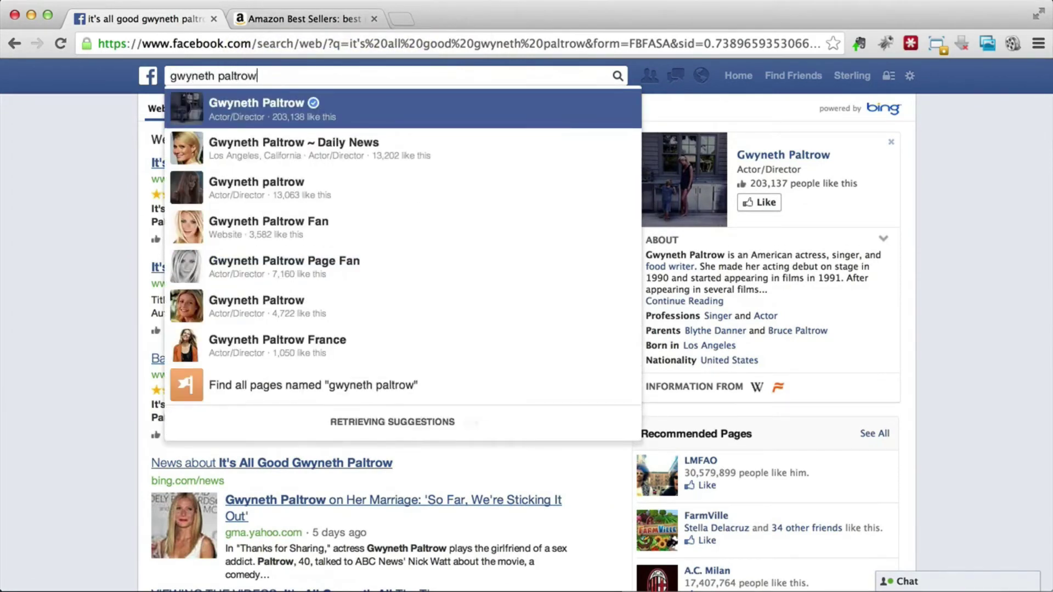
left_click(296, 109)
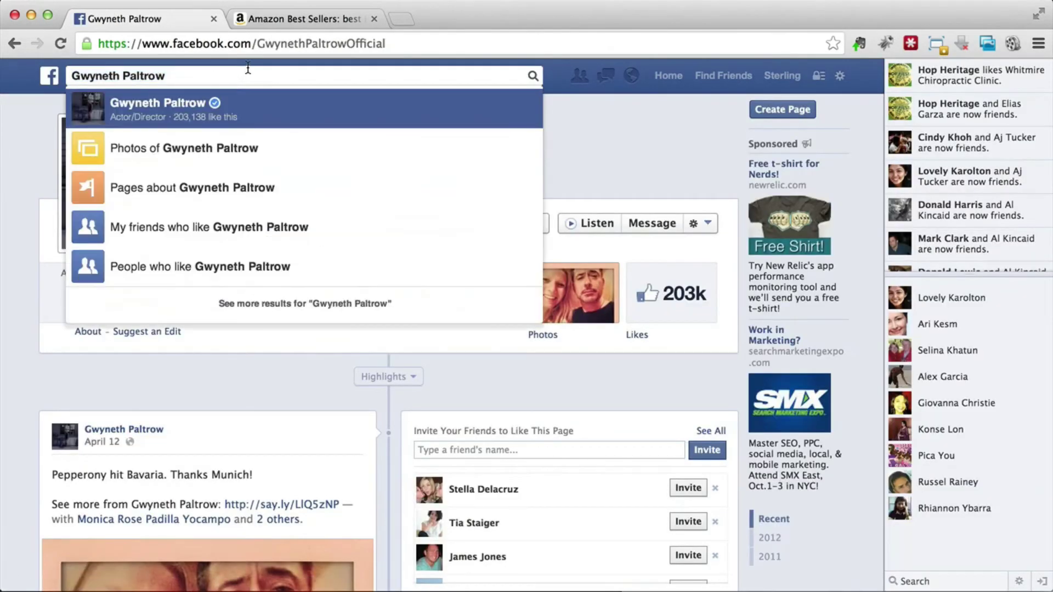
key("Down")
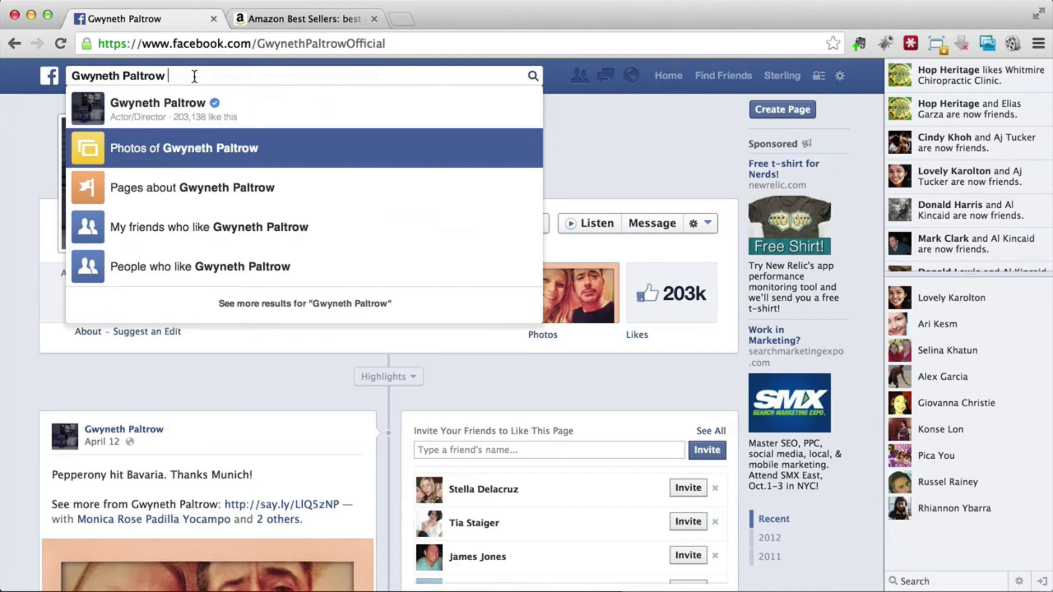
Copy William Davis from Amazon and reopen the Wheat Belly by William Davis Facebook page.
left_click(347, 19)
scroll(291, 231, "up", 4)
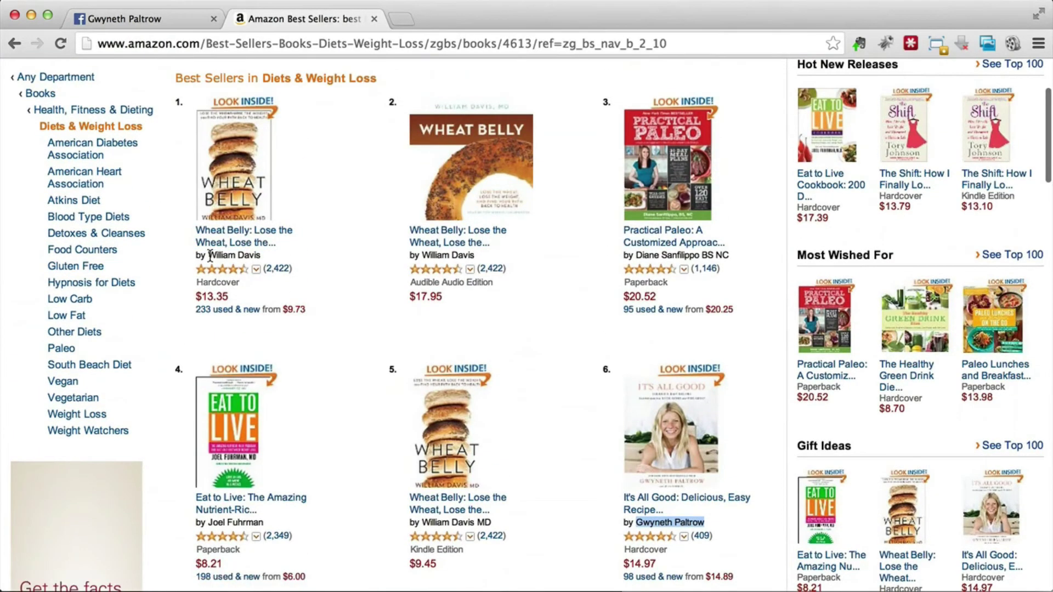
left_click_drag(209, 256, 266, 256)
key("ctrl+c")
left_click(129, 19)
triple_click(143, 75)
key("ctrl+v")
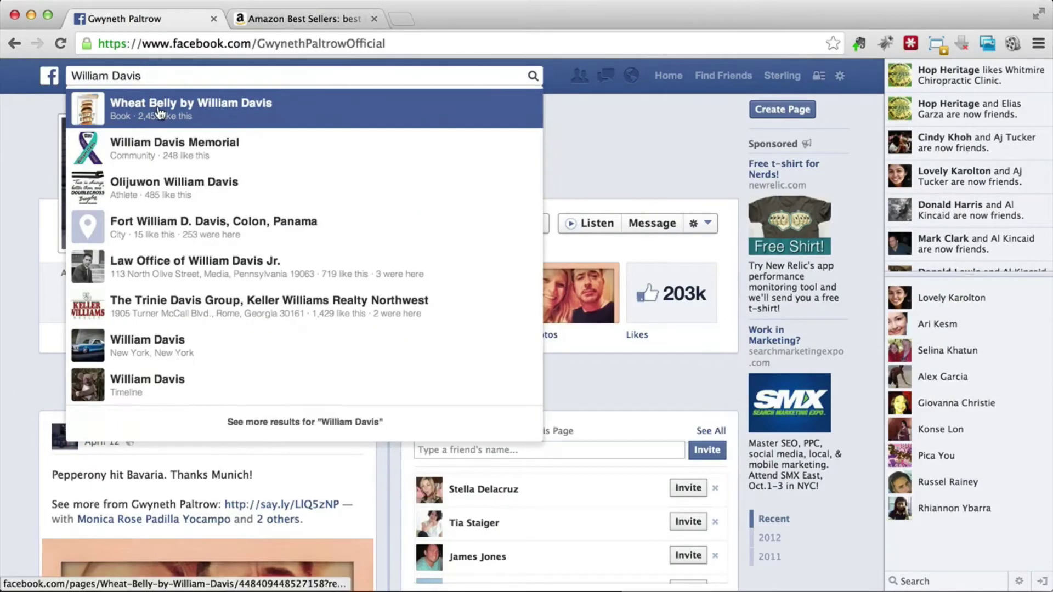
left_click(156, 102)
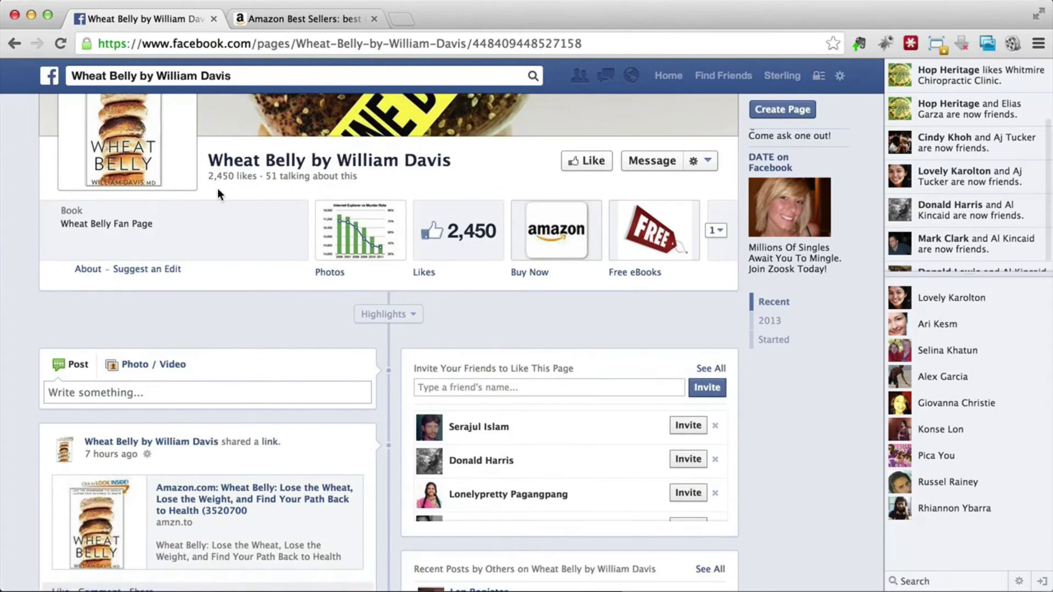
Copy the page name 'Wheat Belly by William Davis' from the Facebook search box.
scroll(217, 189, "down", 10)
scroll(220, 194, "up", 12)
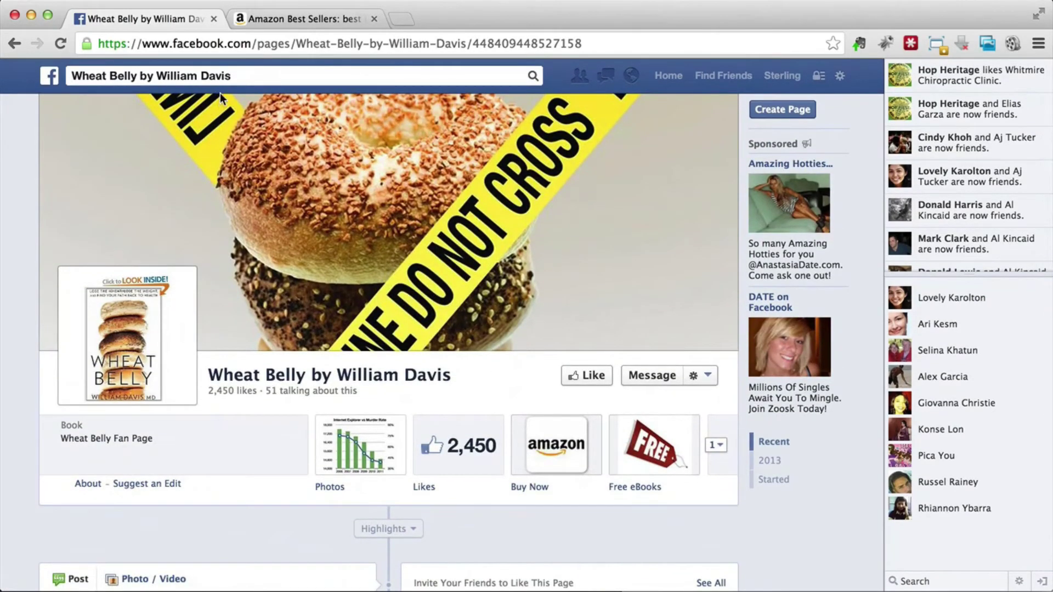
left_click(245, 76)
left_click(194, 78)
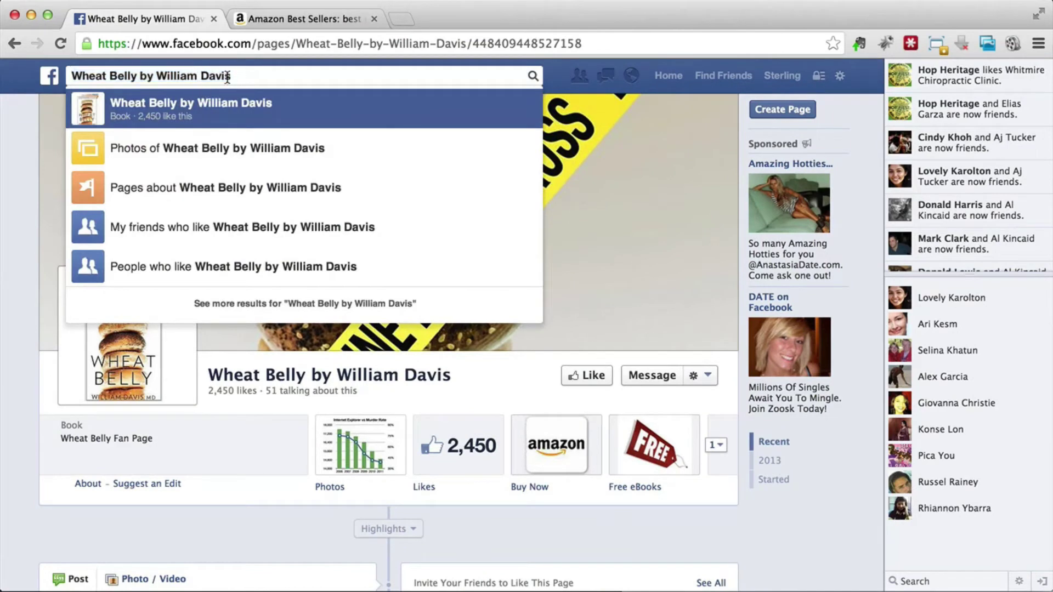
triple_click(70, 82)
right_click(70, 77)
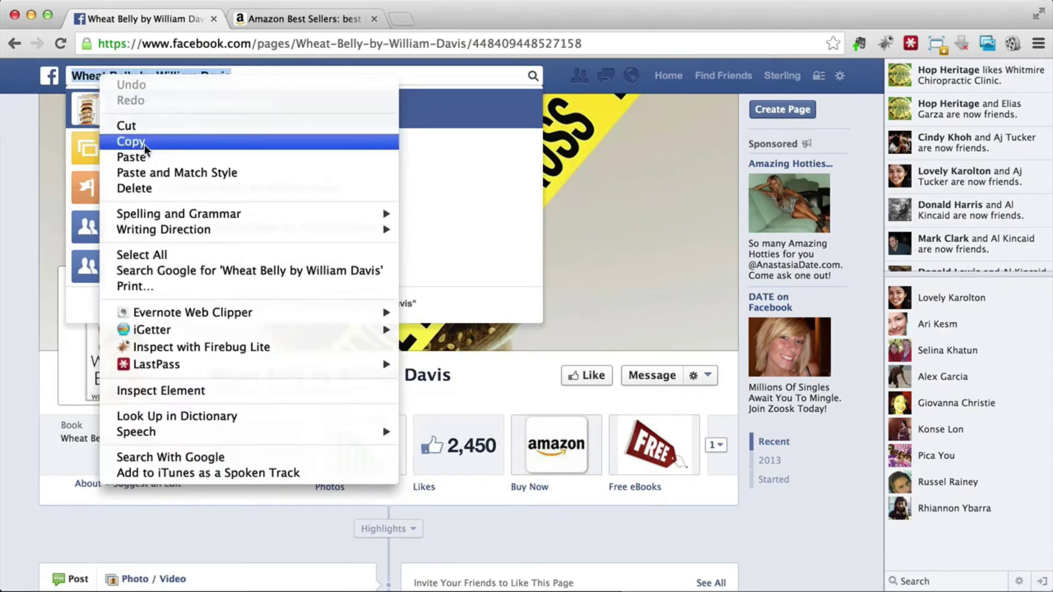
left_click(130, 138)
Try looking up the pasted Wheat Belly page name in the Page field, then clear it.
key("super+Tab")
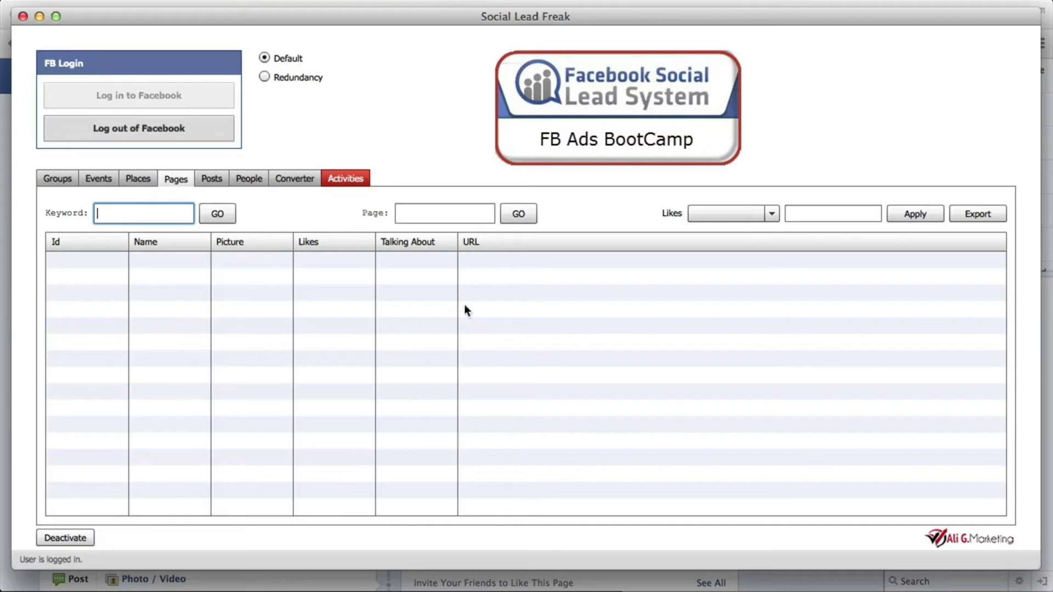
left_click(425, 220)
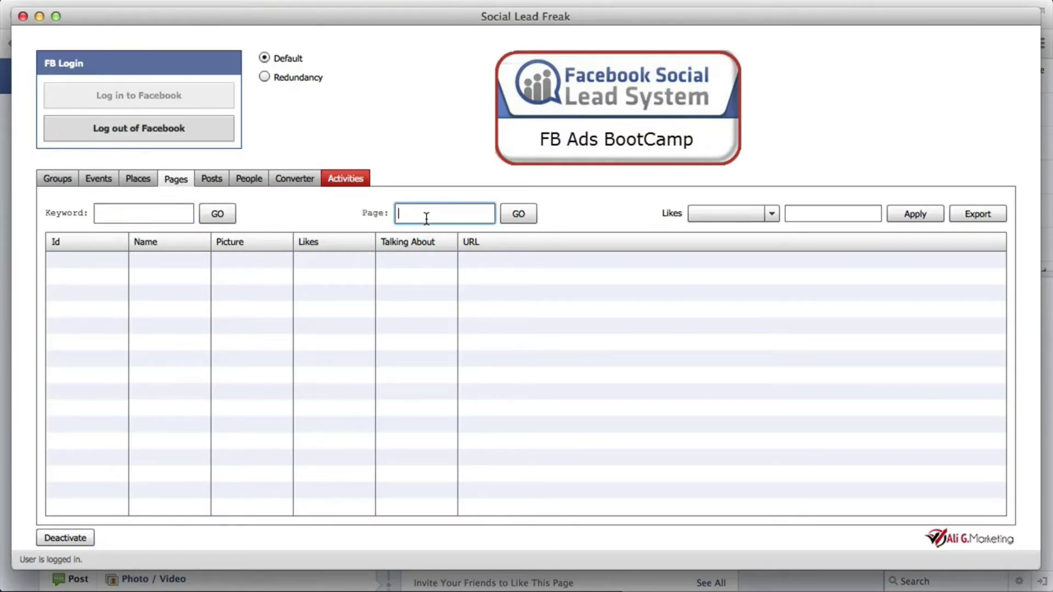
right_click(429, 220)
left_click(457, 258)
left_click(521, 214)
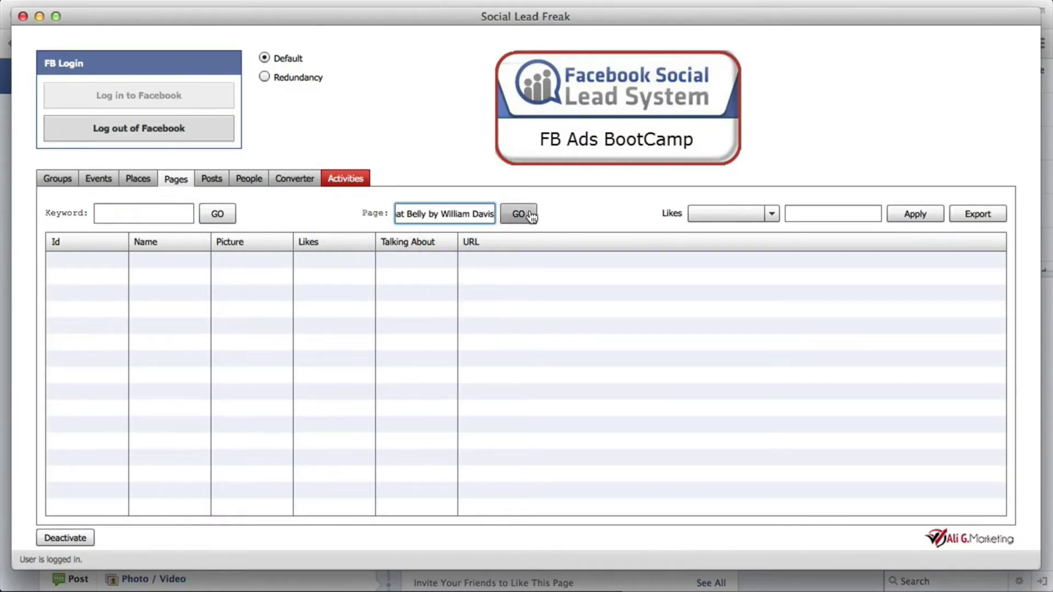
left_click(527, 215)
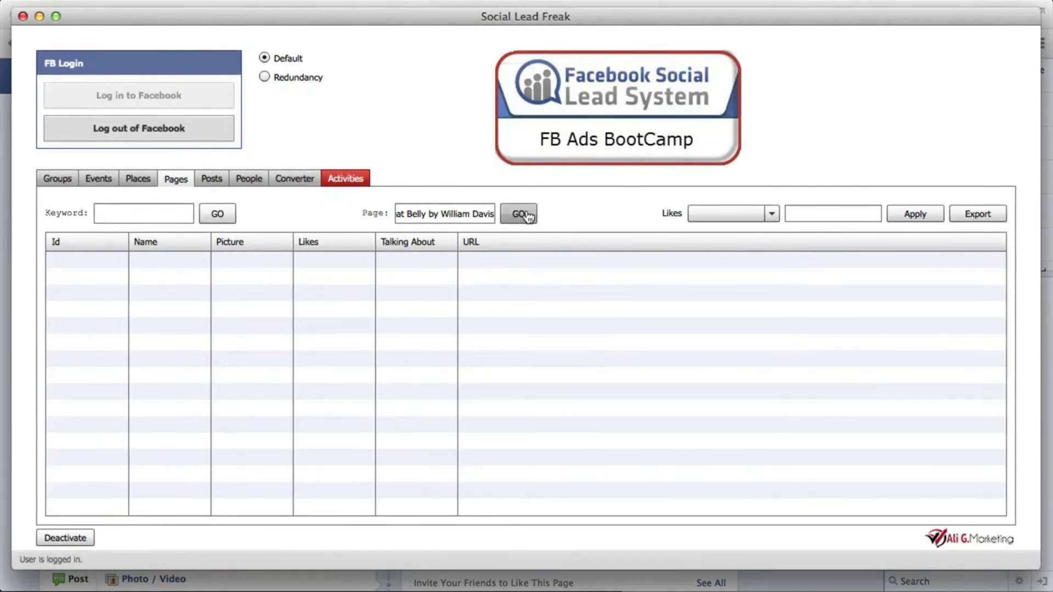
left_click_drag(431, 213, 545, 190)
left_click(452, 211)
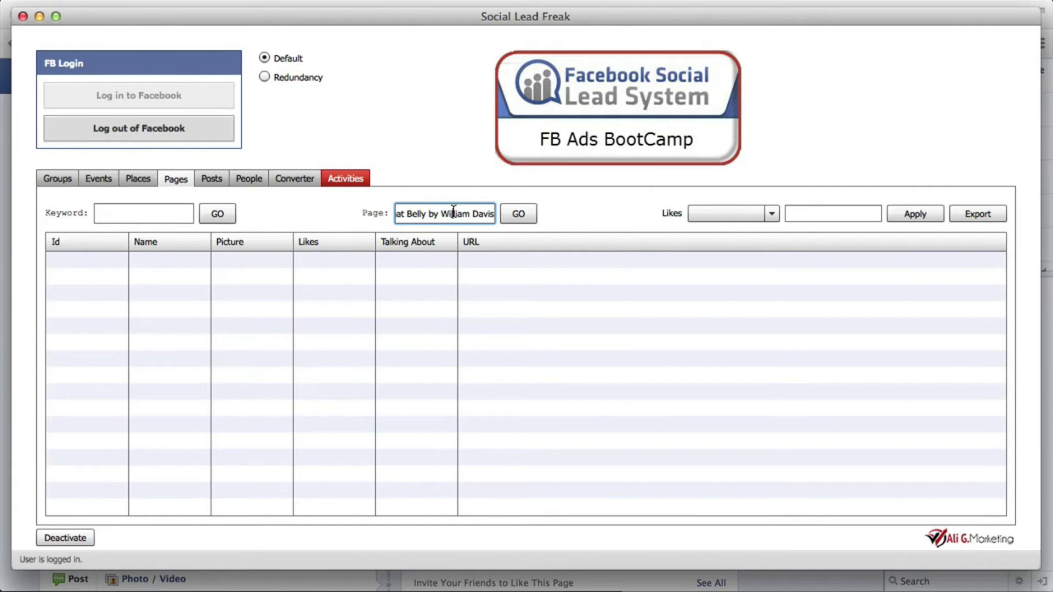
key("super+a")
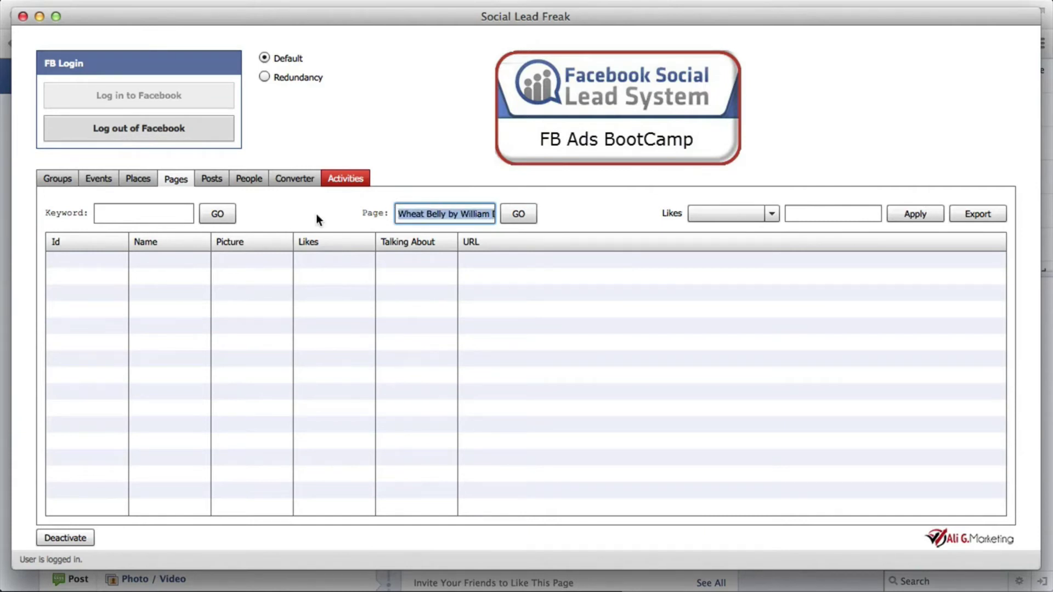
type("s")
key("BackSpace")
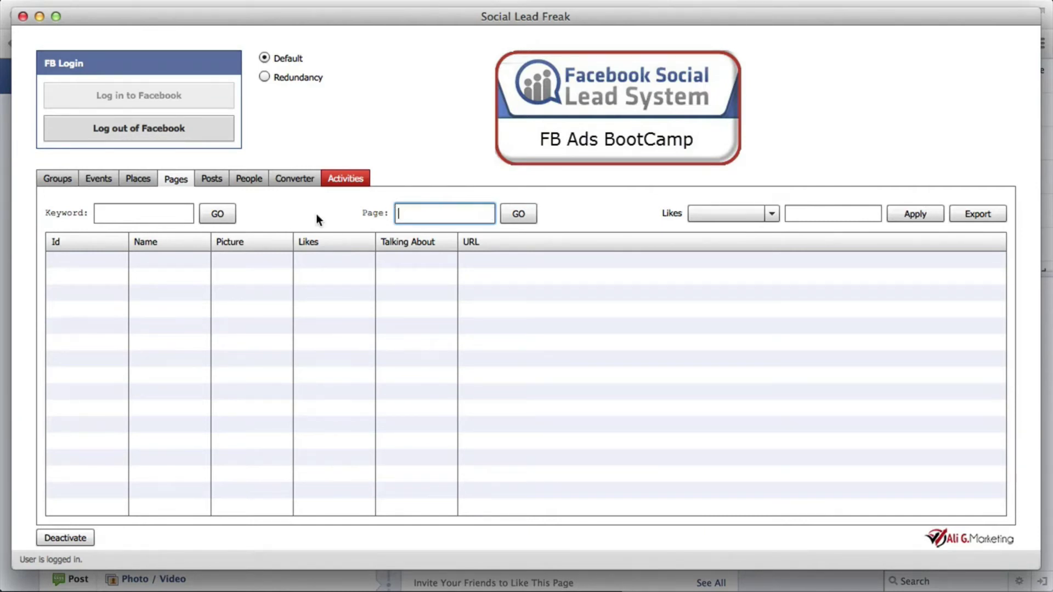
Search pages by keyword 'Wheat Belly by William Davis' and select the 2450-like result.
right_click(184, 212)
left_click(200, 250)
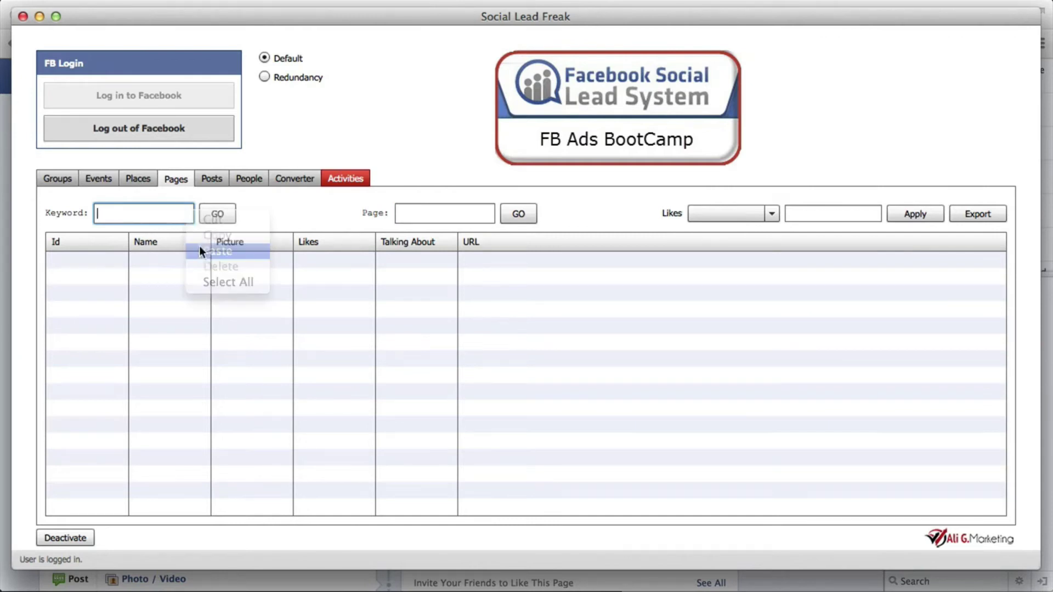
left_click(215, 214)
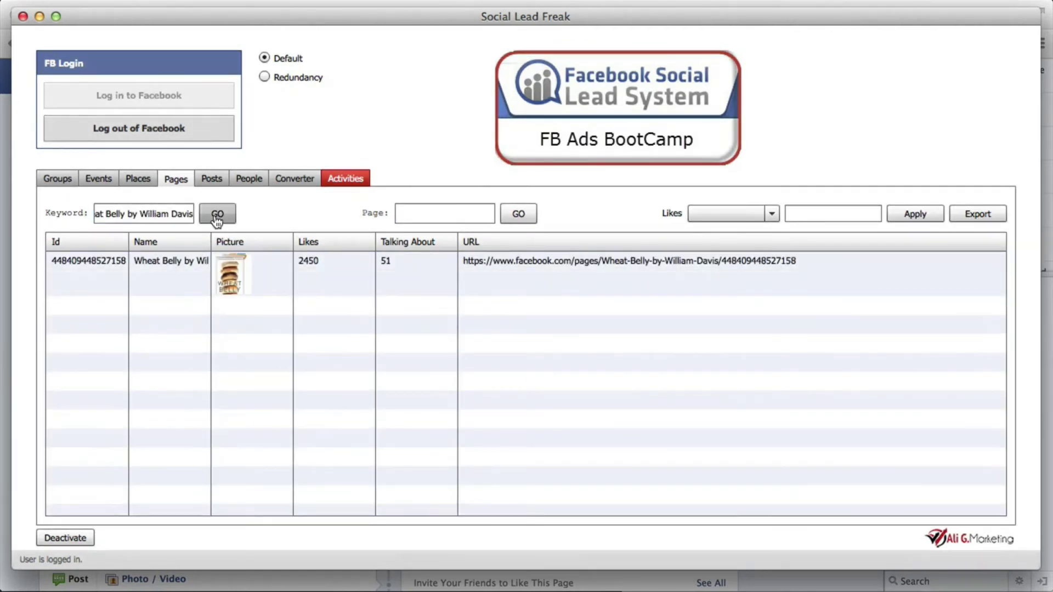
left_click(142, 266)
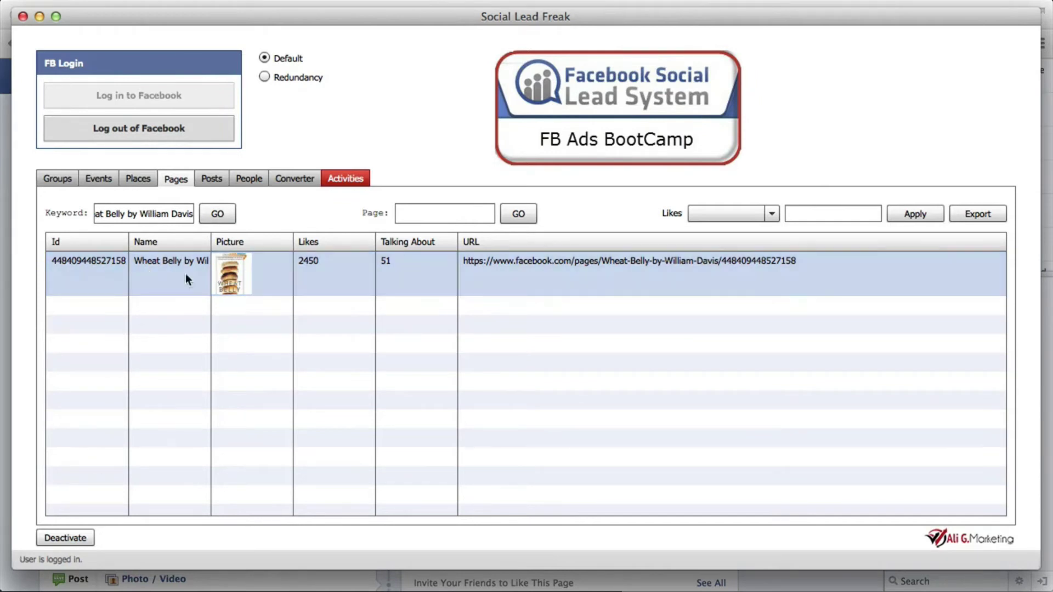
Extract fans from the Wheat Belly page, confirming processing of all 153 posts.
right_click(158, 266)
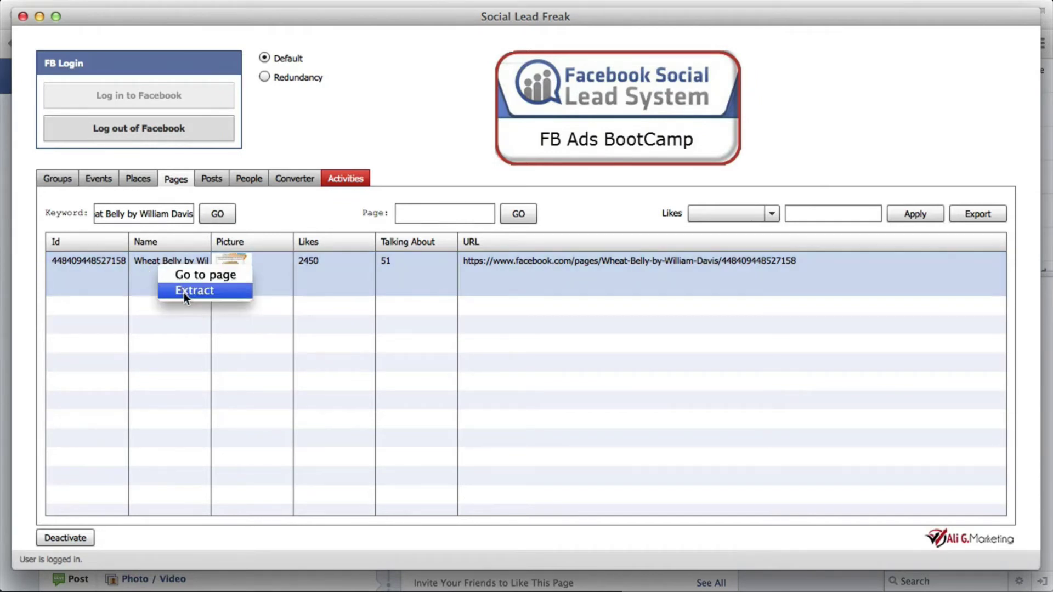
right_click(365, 277)
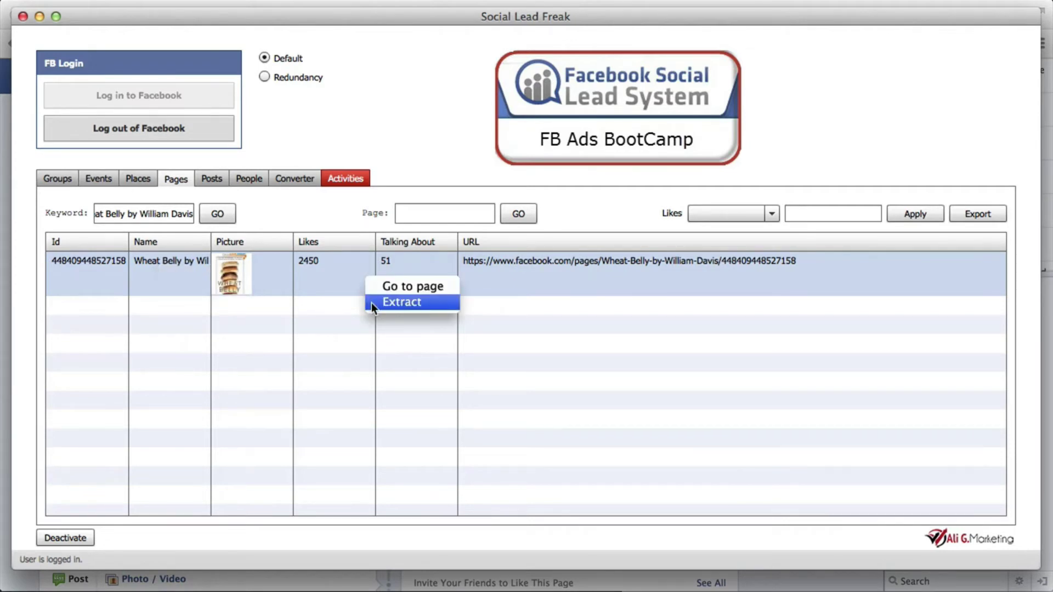
left_click(372, 302)
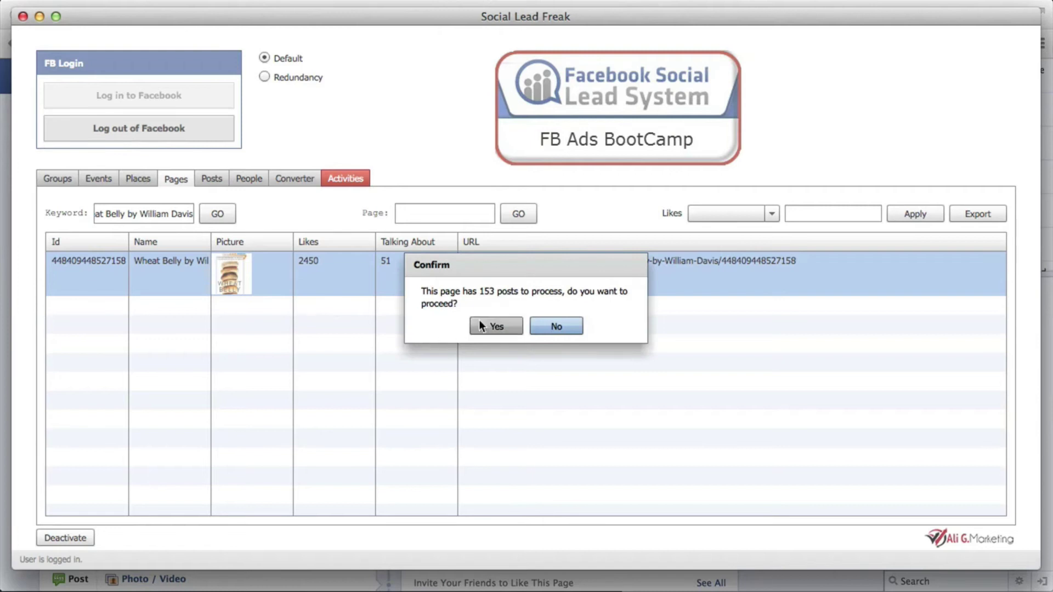
left_click(507, 327)
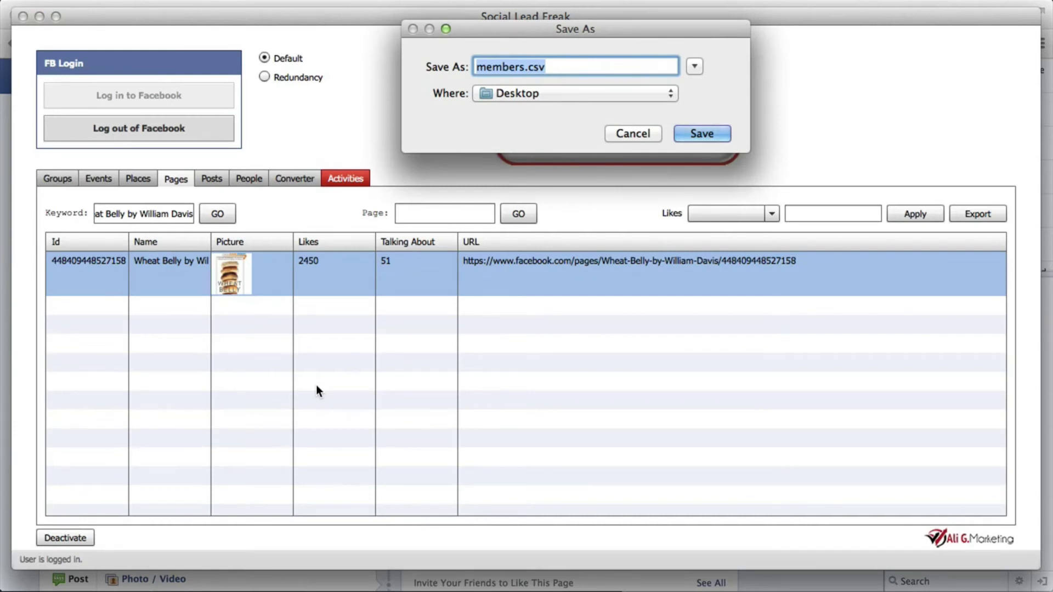
Save the export to the Desktop as 'WheatBelly by William.csv'.
key("Left")
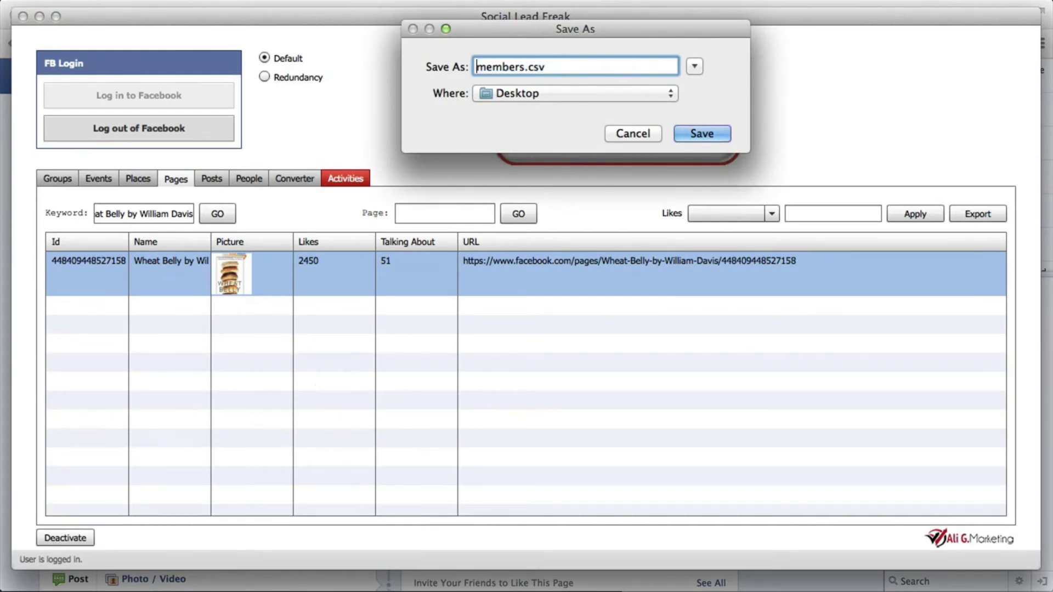
key("shift+Right")
key("shift+Right")
key("shift+Right")
key("shift+Right")
key("shift+Right")
key("shift+Right")
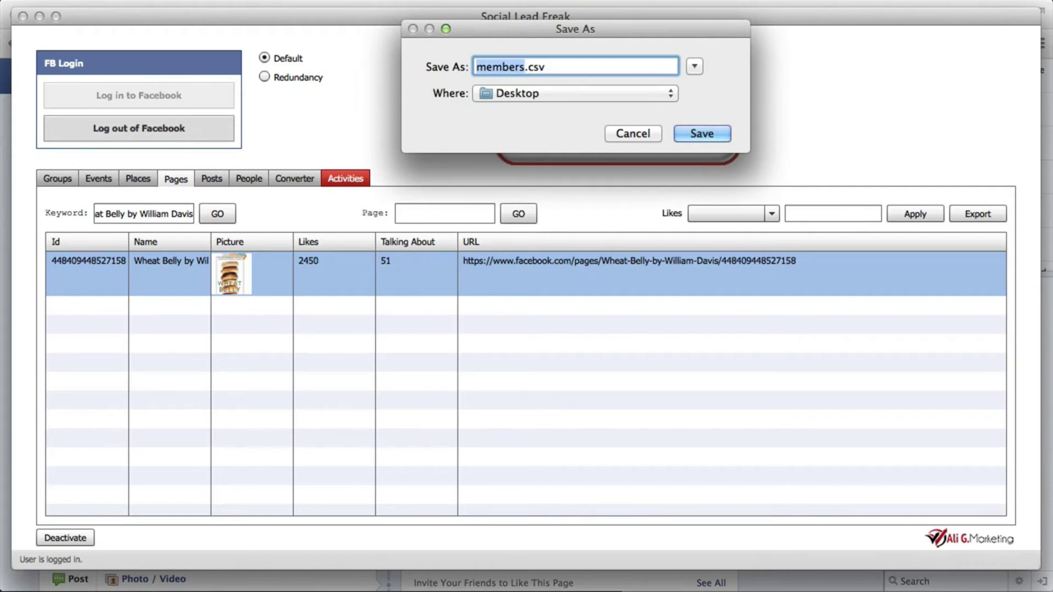
type("W")
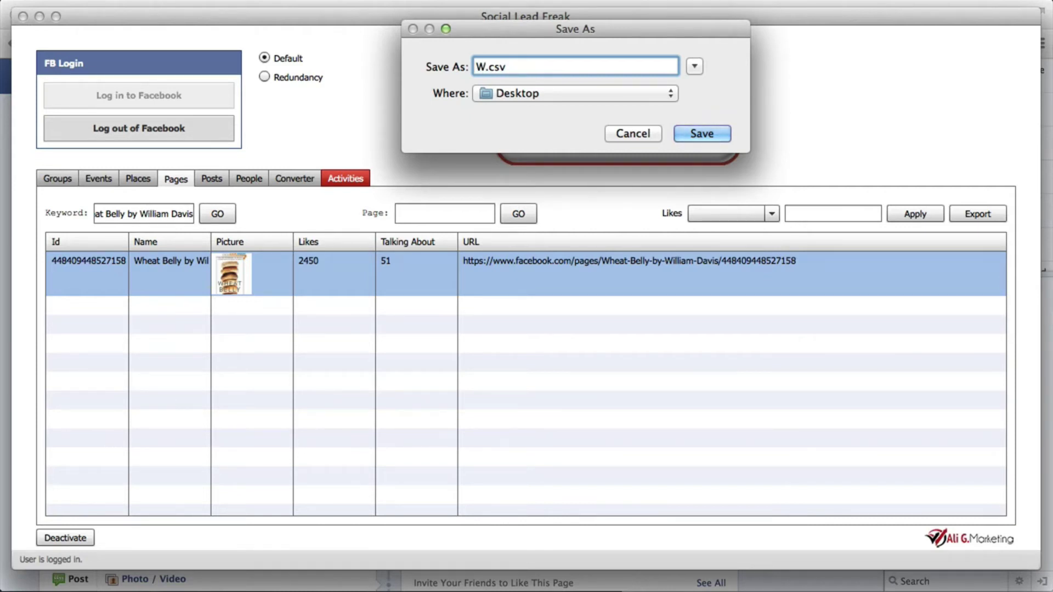
type("heatBelly")
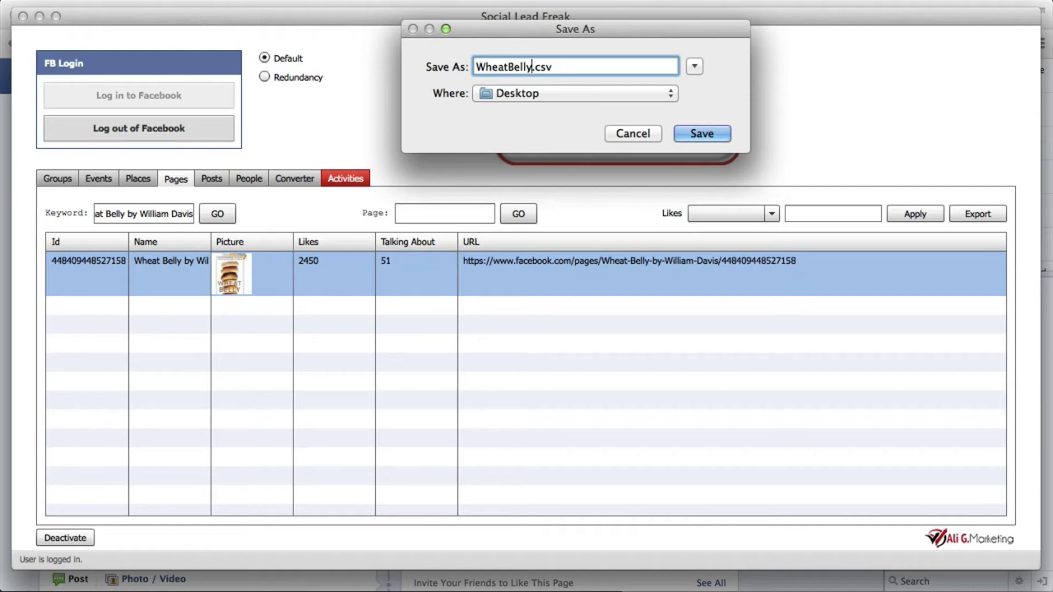
type("by Wi")
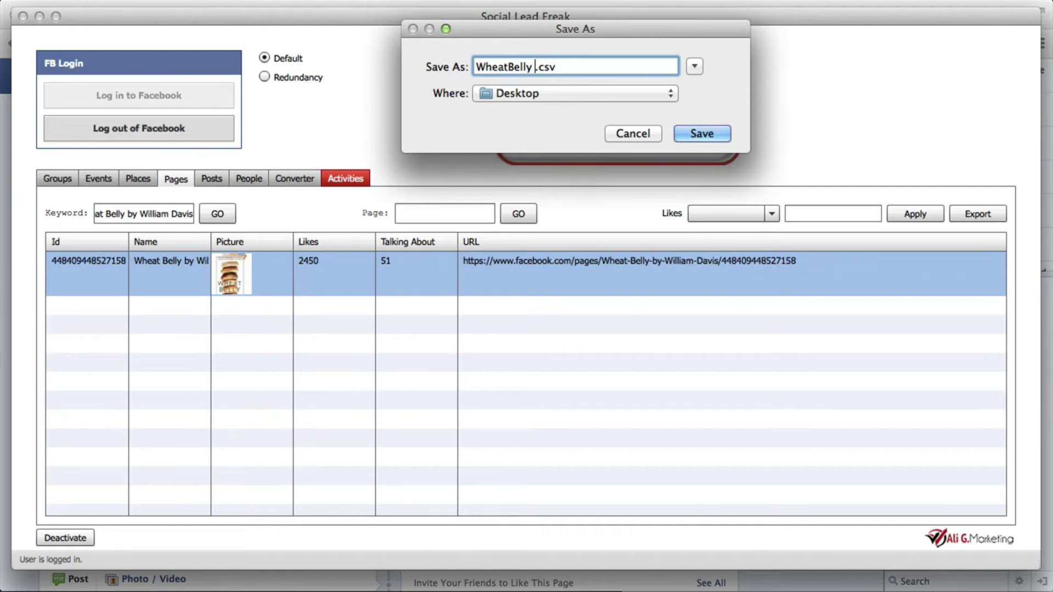
type("lliam")
left_click(704, 134)
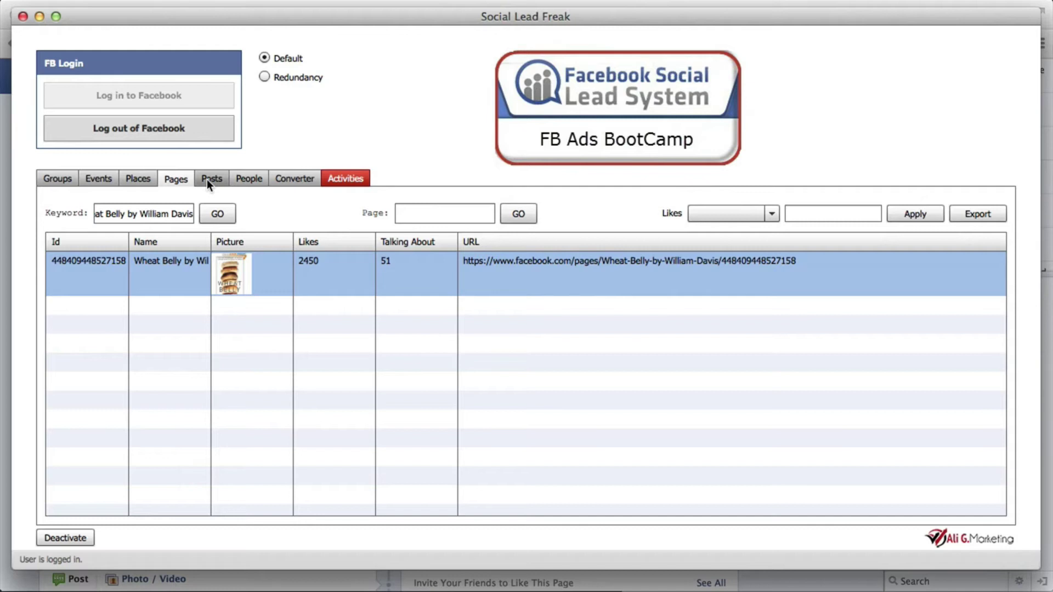
Open Social Lead Freak's Events search, then return to Chrome on the Wheat Belly Facebook page.
left_click(103, 179)
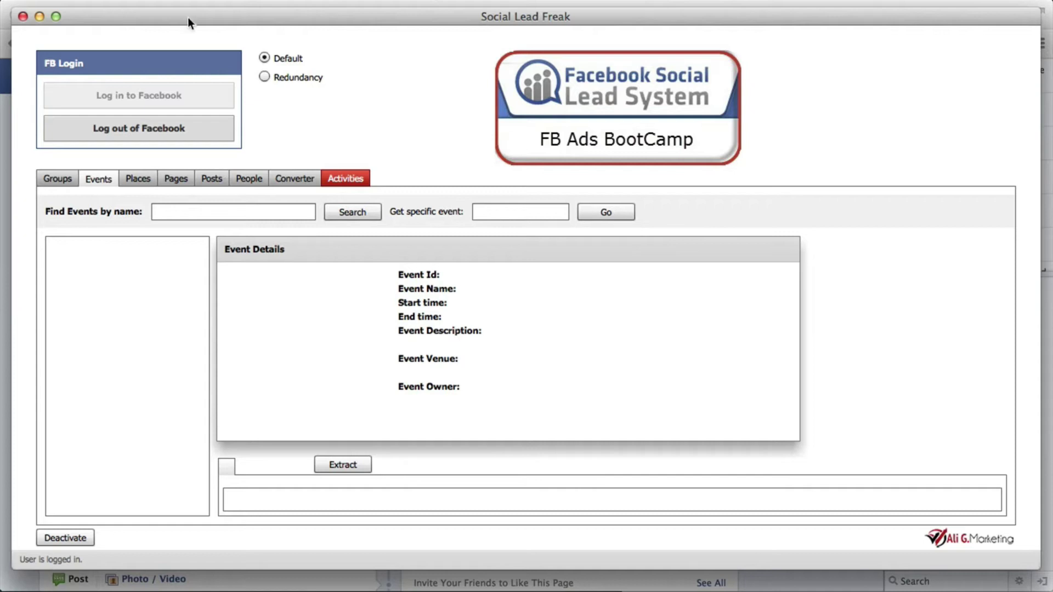
key("super+Tab")
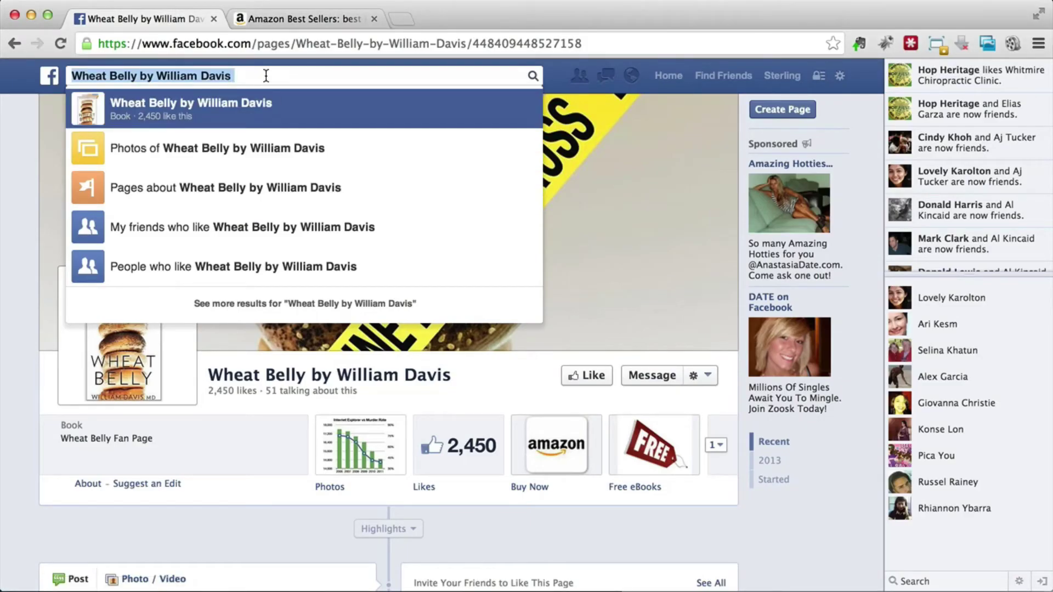
Search Facebook for 'wi', 'mike', then 'andy jenkins', and open The Video Boss review page.
type("wi")
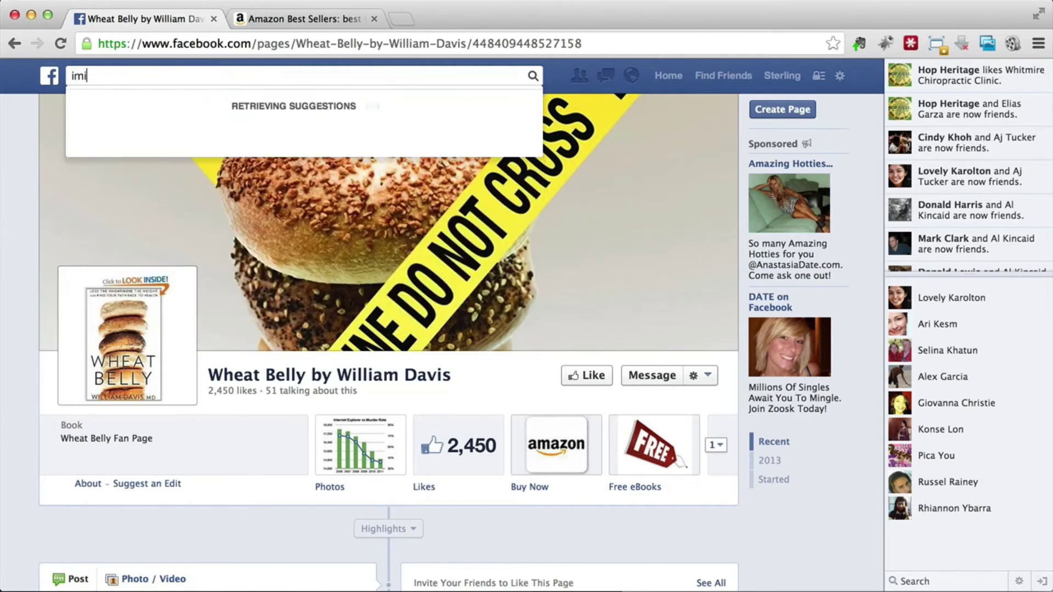
key("BackSpace")
key("BackSpace")
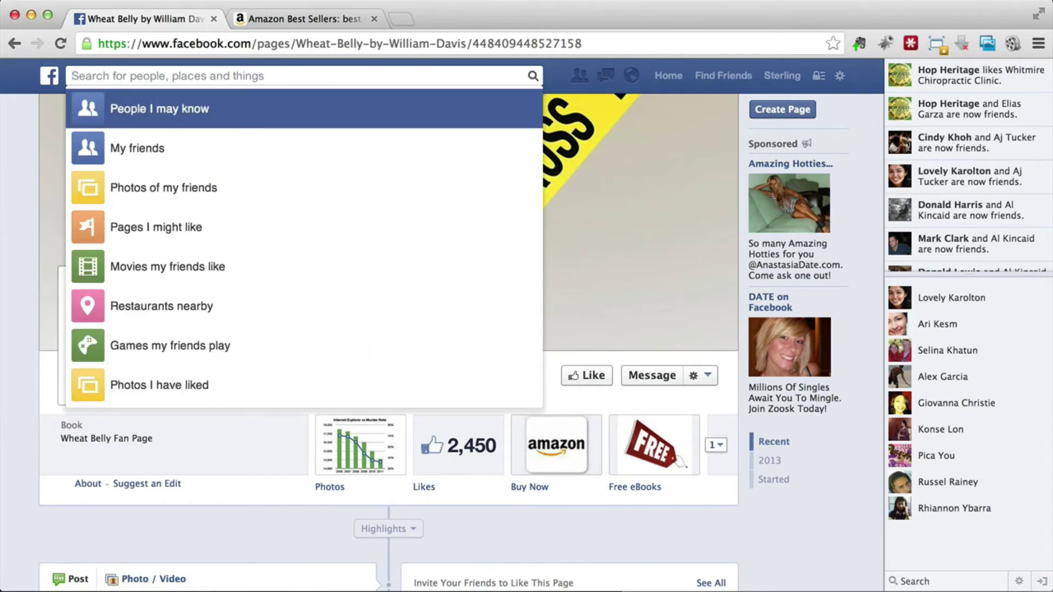
type("mike")
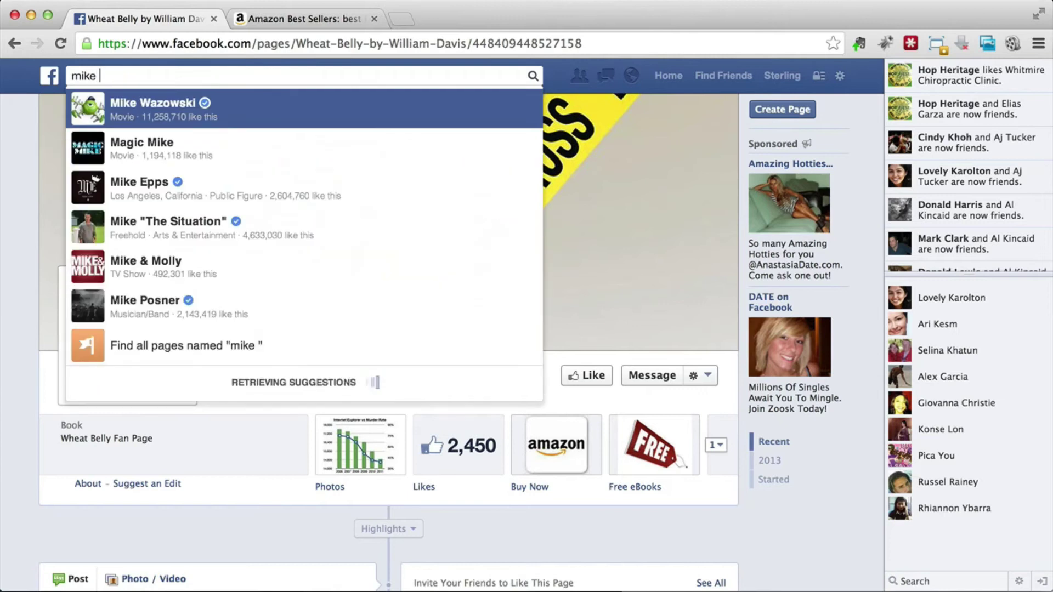
key("BackSpace")
key("BackSpace")
key("BackSpace")
key("BackSpace")
type("andy jenkins")
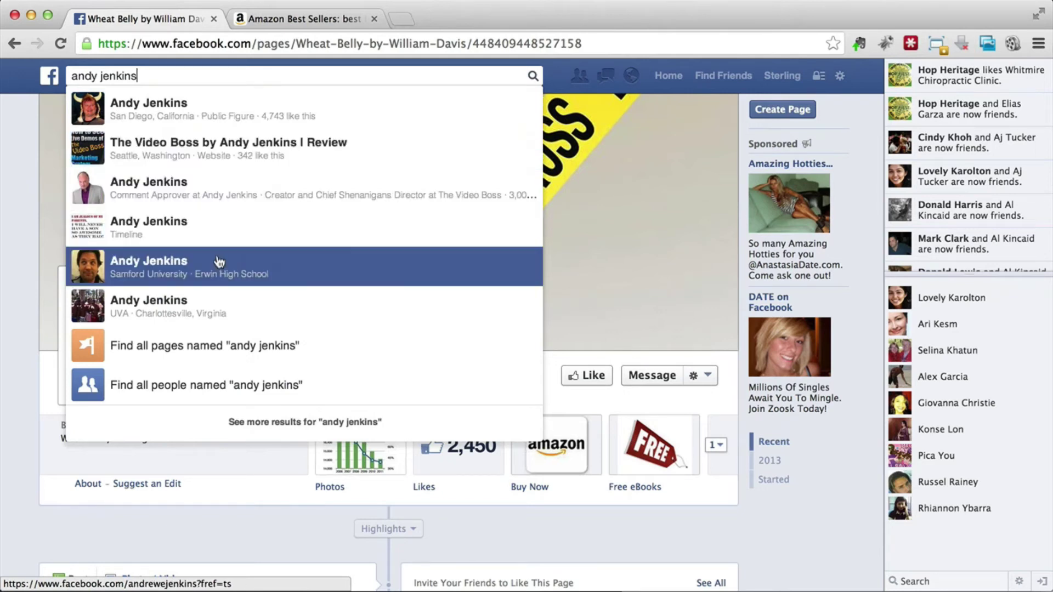
left_click(211, 169)
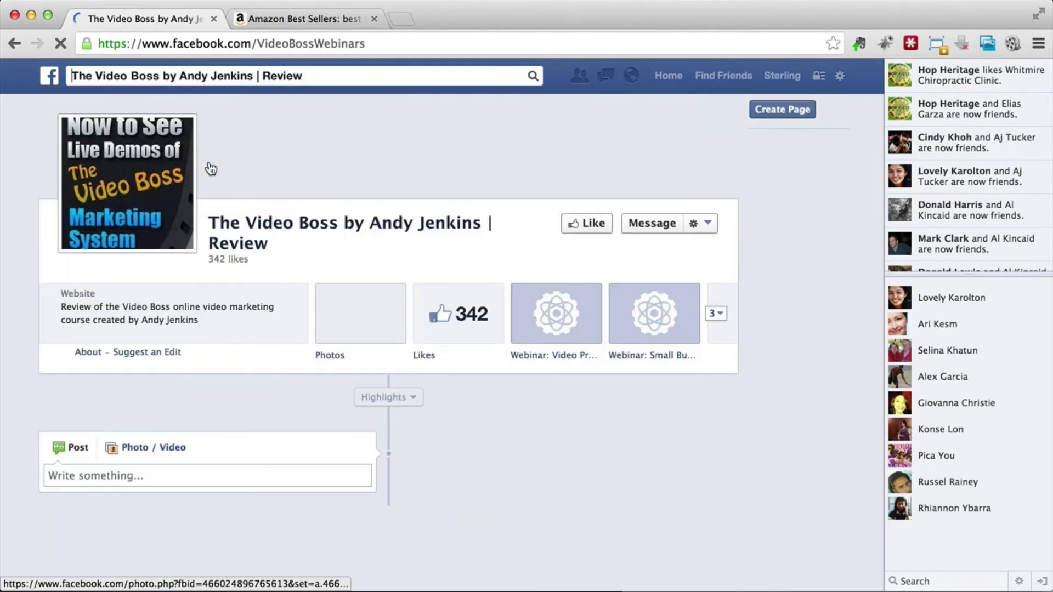
scroll(241, 148, "down", 3)
scroll(242, 147, "down", 1)
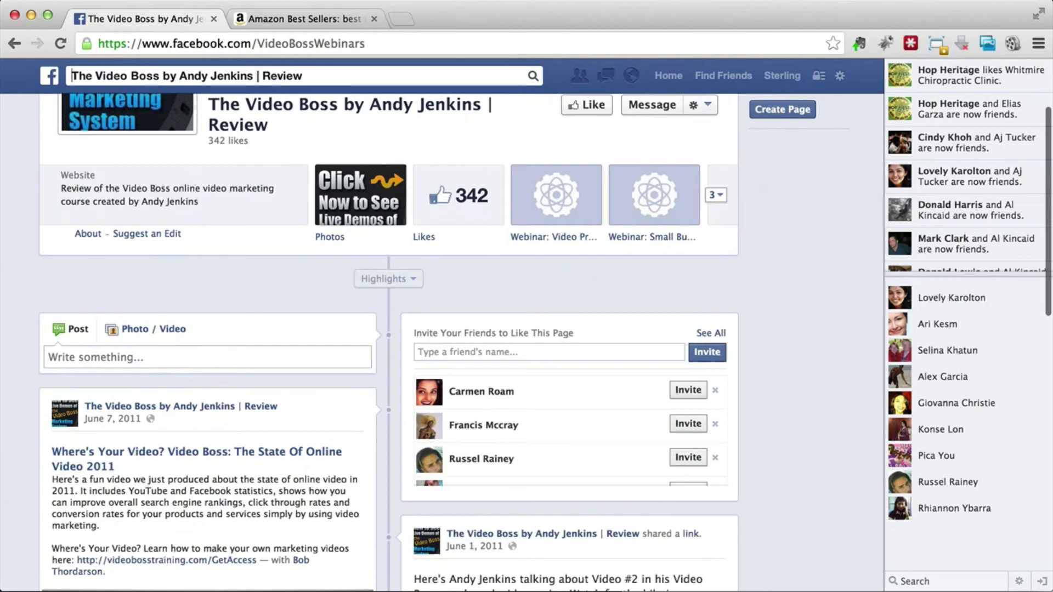
scroll(370, 165, "up", 3)
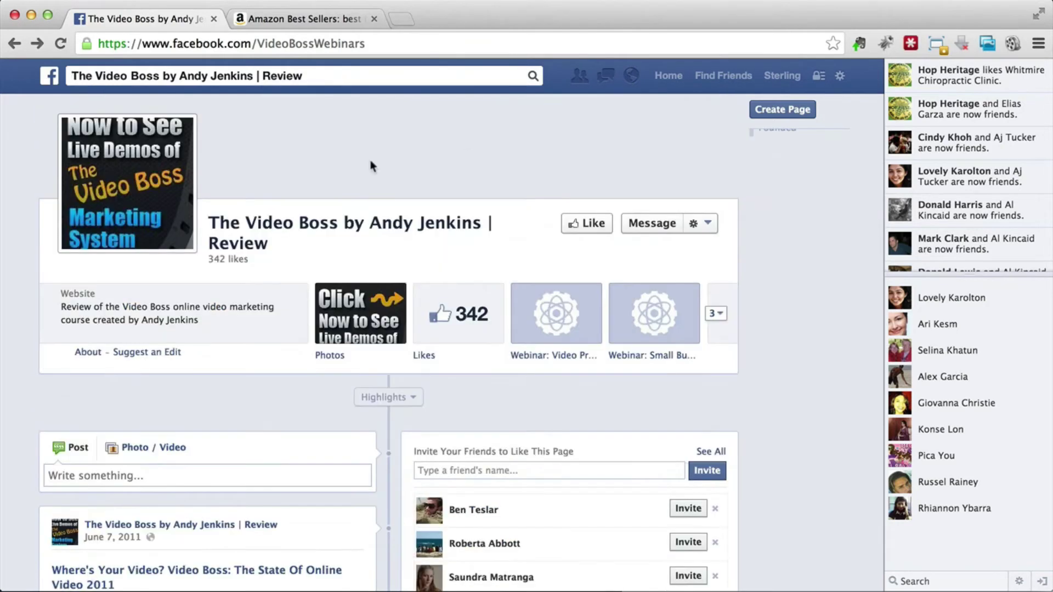
Search 'video genesis webinar', clear the empty people query, and return to the News Feed.
left_click(348, 77)
type("video ")
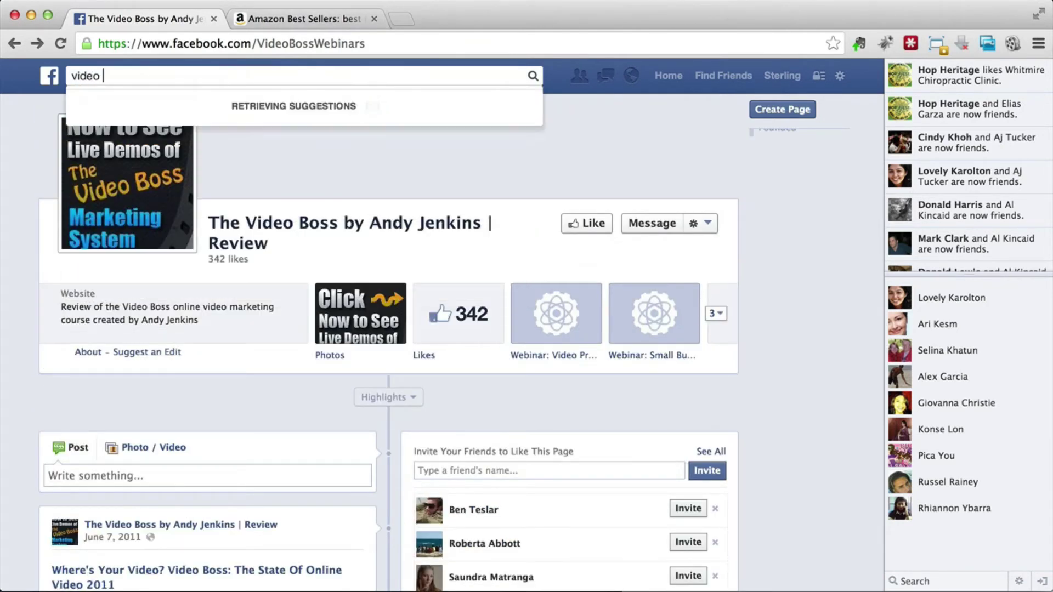
type("genesis webinar")
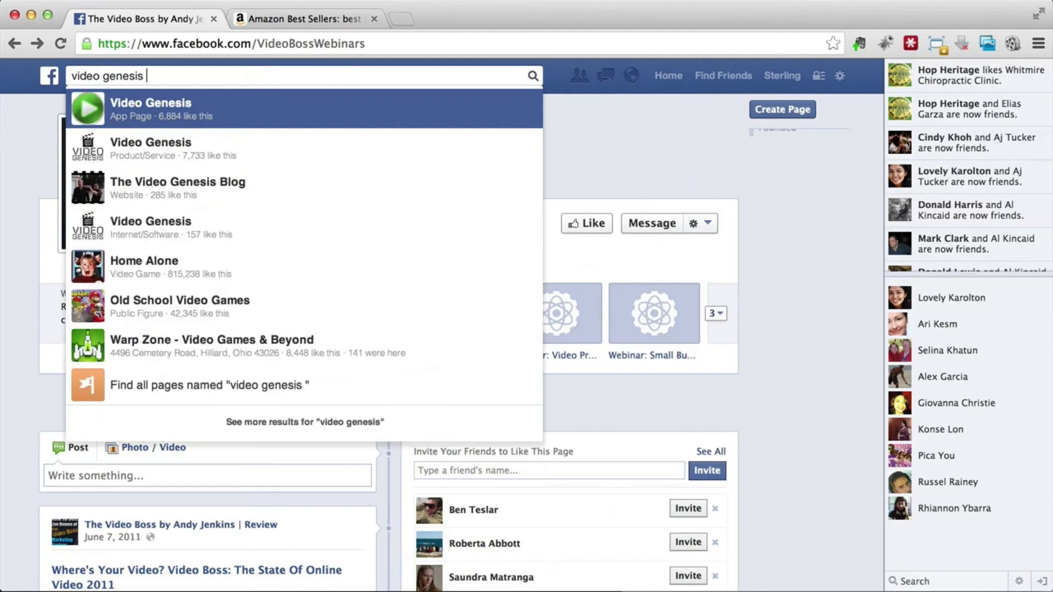
key("Return")
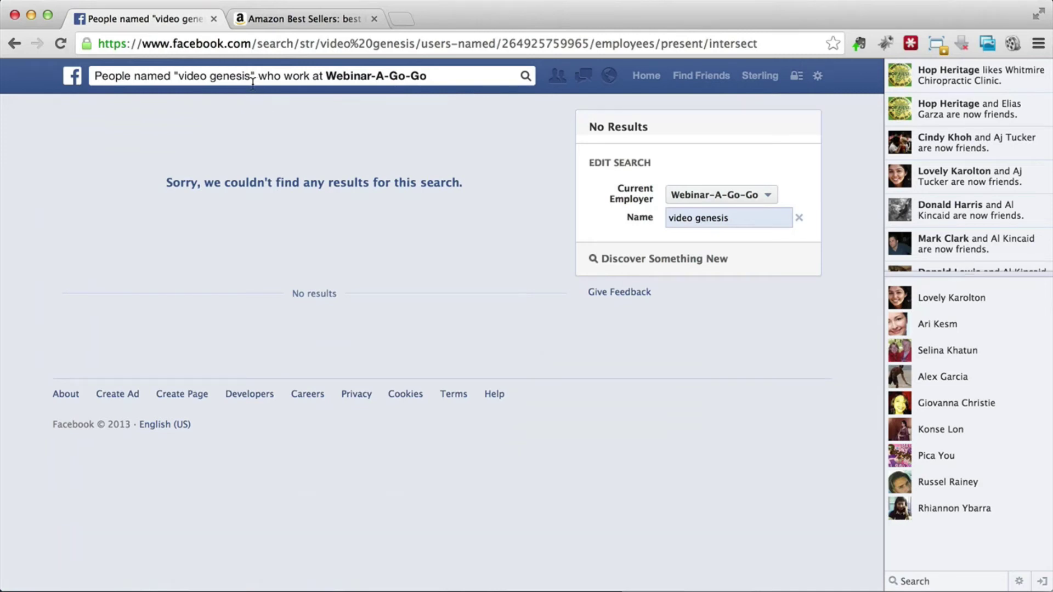
left_click(253, 80)
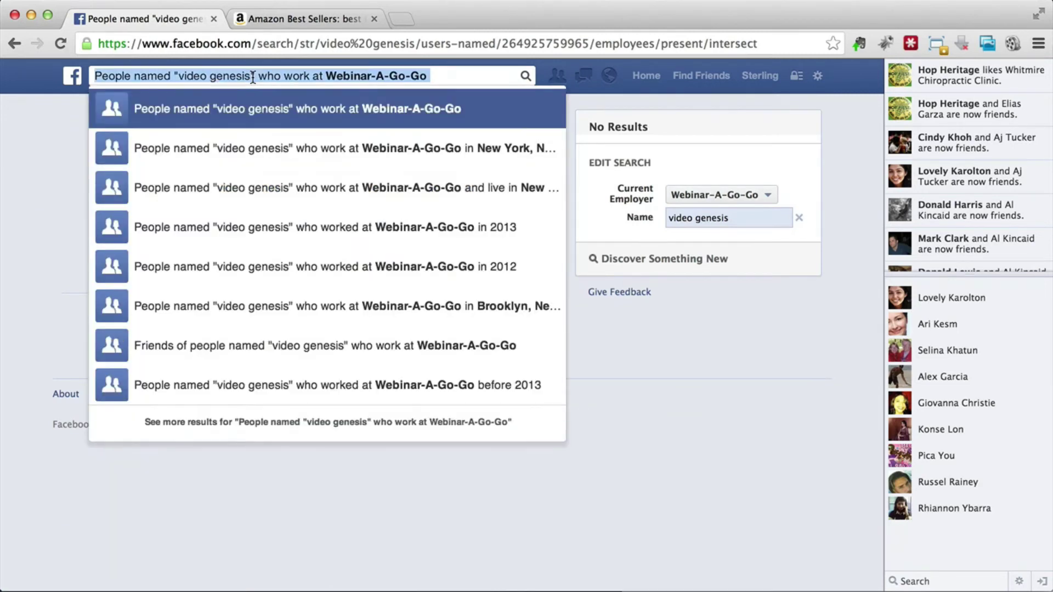
key("BackSpace")
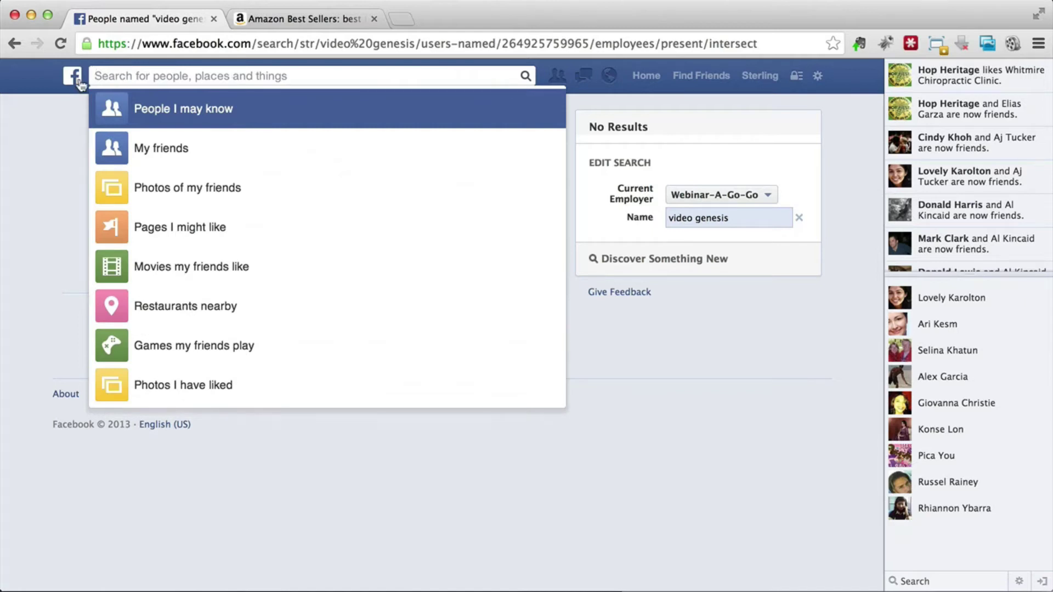
left_click(75, 81)
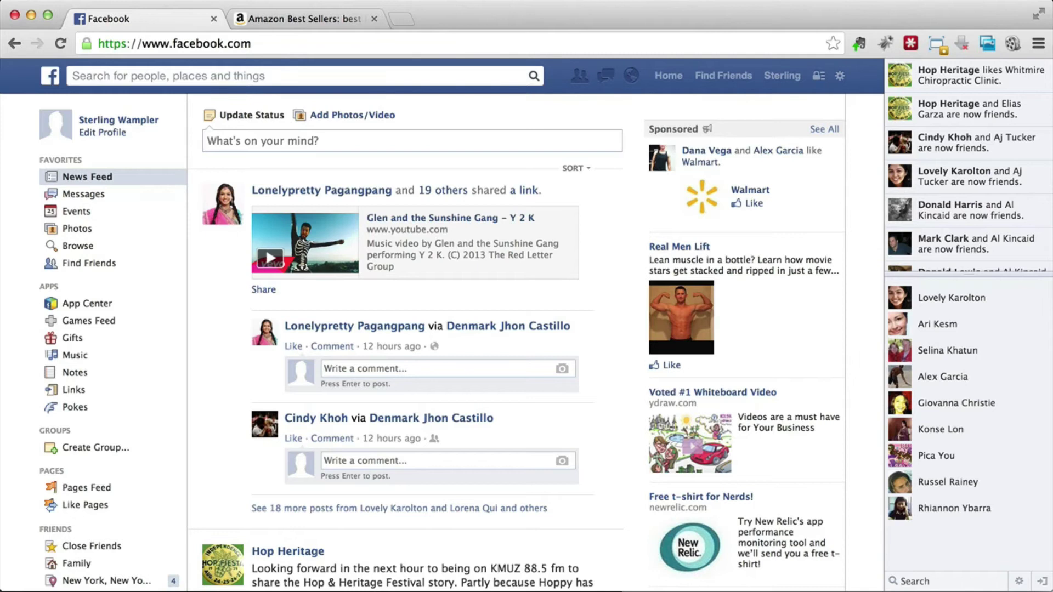
In Social Lead Freak, revisit the earlier 'belly fat' group results and select the search text.
key("super+Tab")
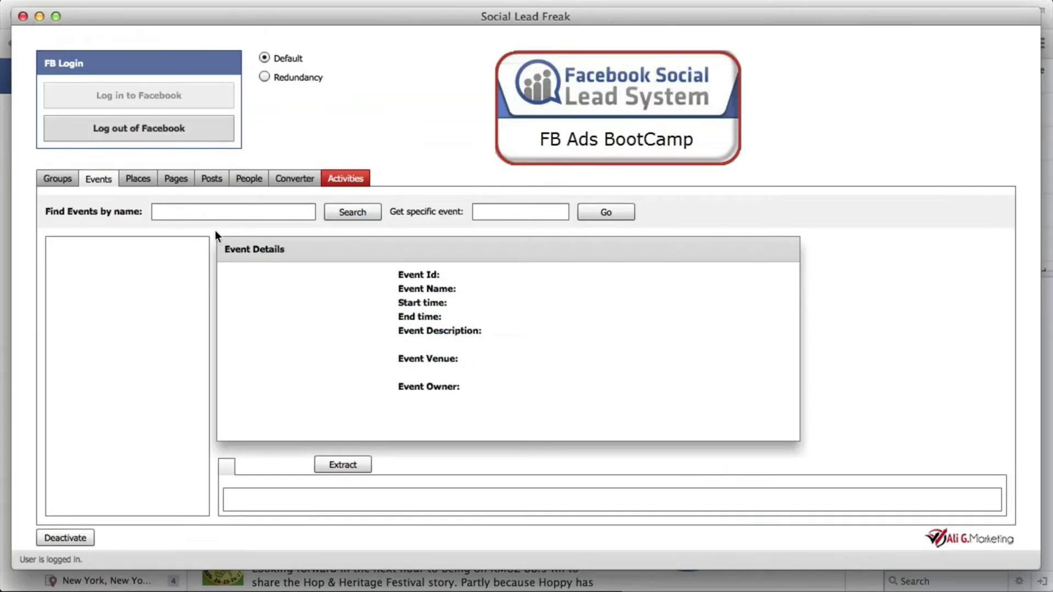
left_click(46, 186)
left_click(197, 212)
left_click_drag(198, 212, 136, 209)
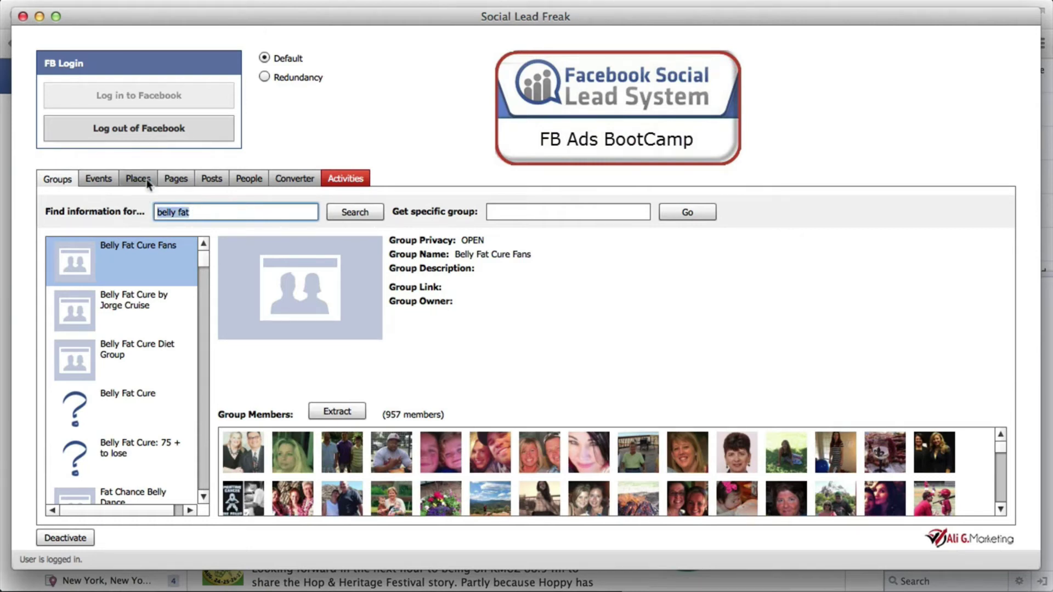
Run a Pages search for 'weight loss' in place of Wheat Belly, then return to Chrome.
left_click(174, 179)
left_click(170, 213)
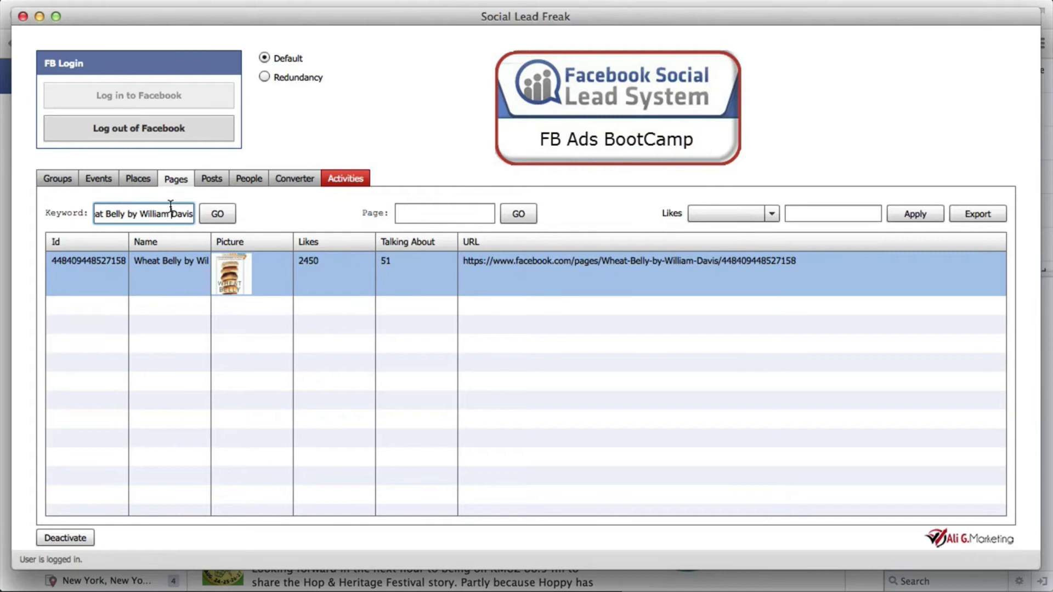
triple_click(178, 214)
key("BackSpace")
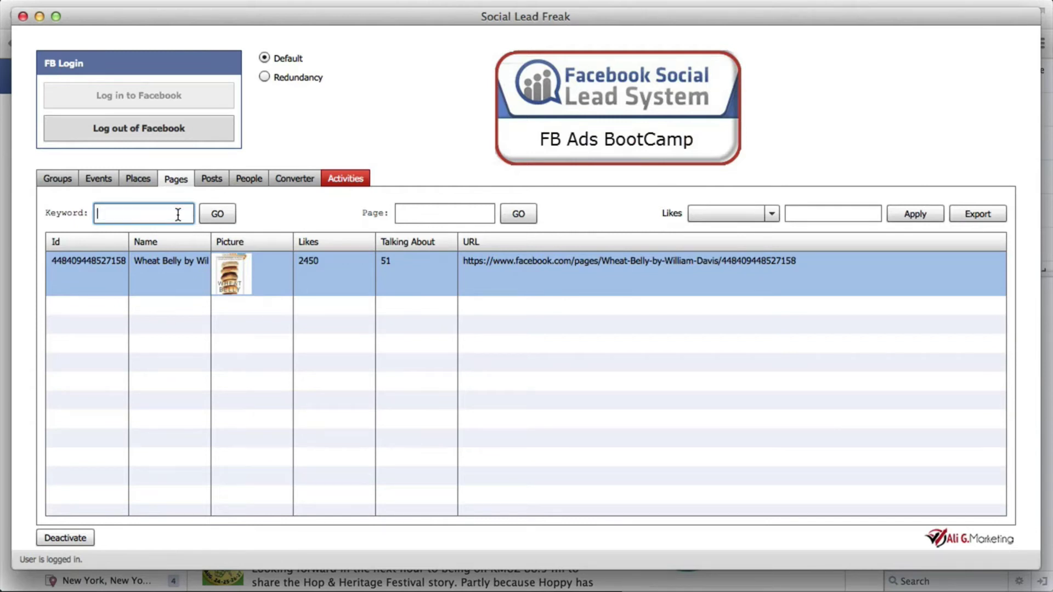
type("weight loss")
left_click(222, 214)
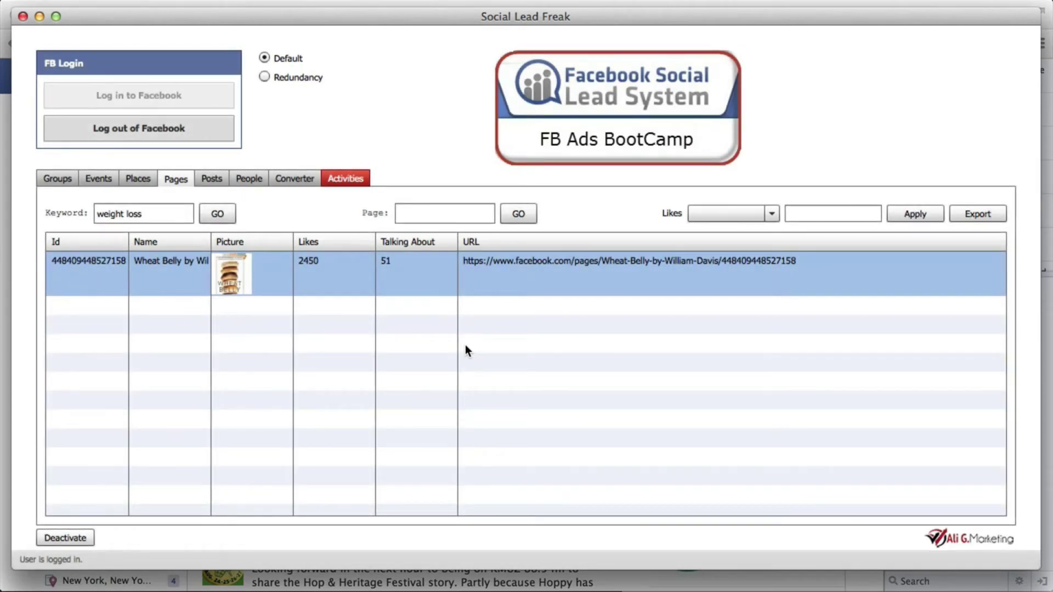
left_click(218, 214)
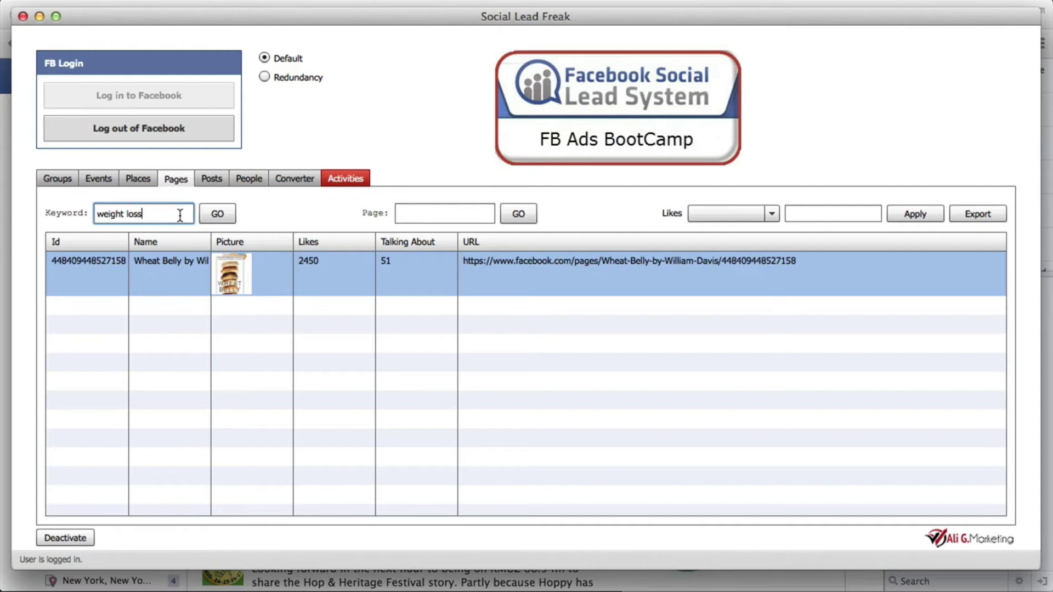
left_click(218, 215)
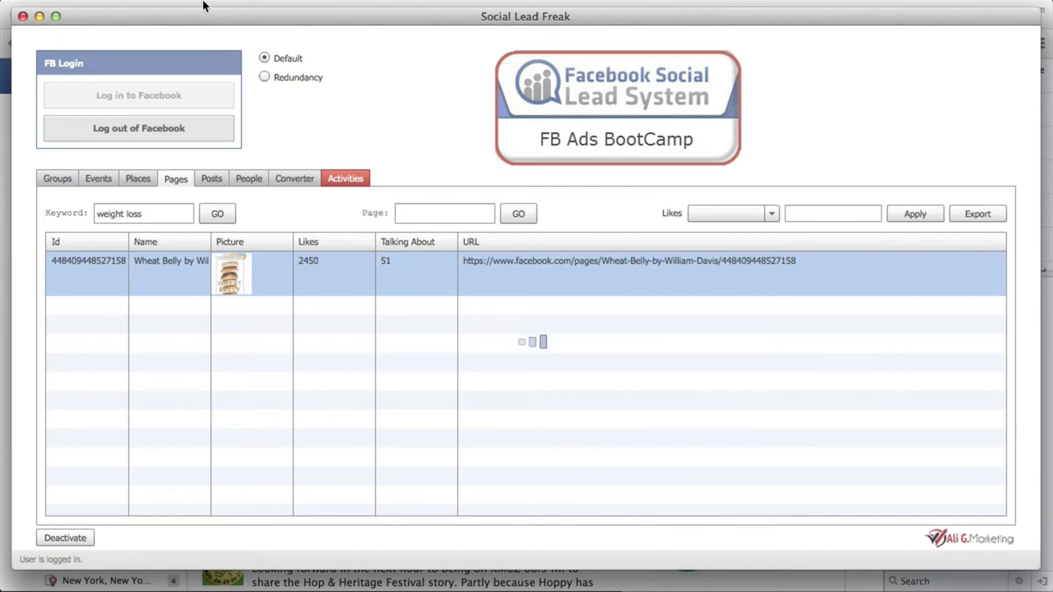
key("super+Tab")
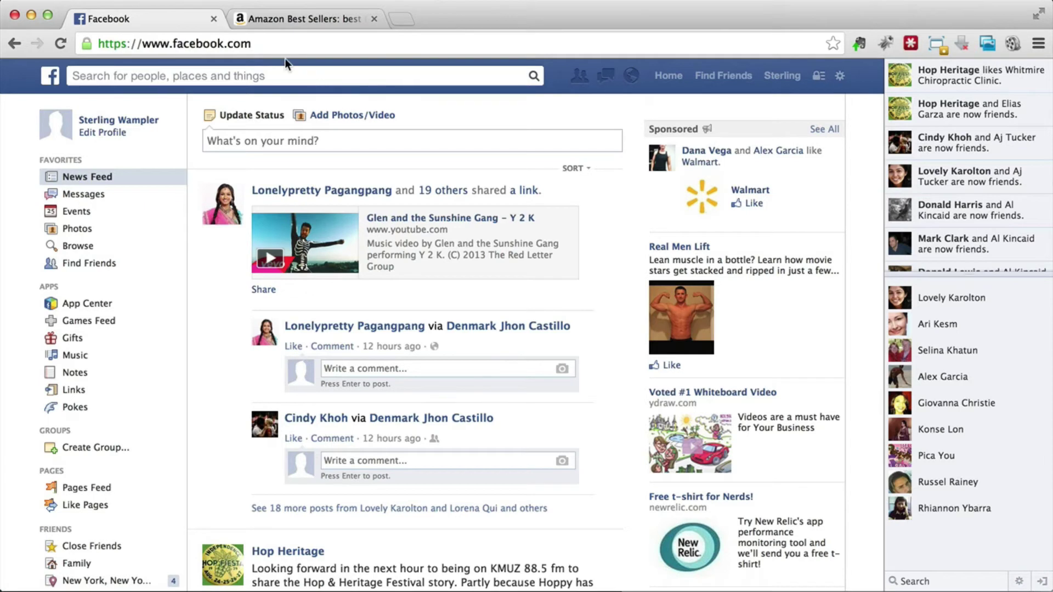
Find 'Advertising on Facebook', open Power Editor, and view its empty Audiences list.
left_click(276, 75)
type("rtising")
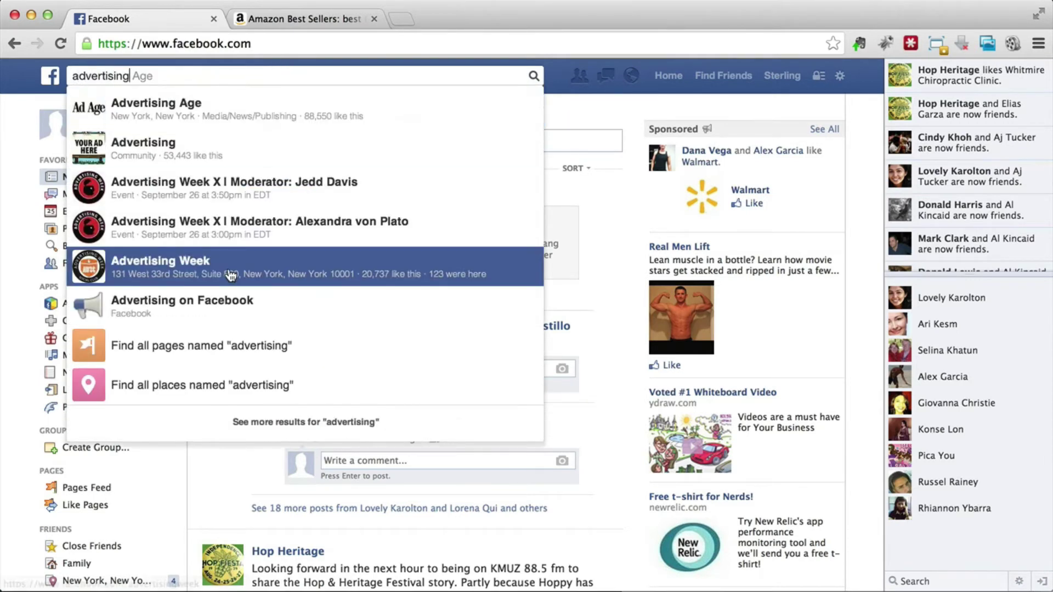
left_click(212, 318)
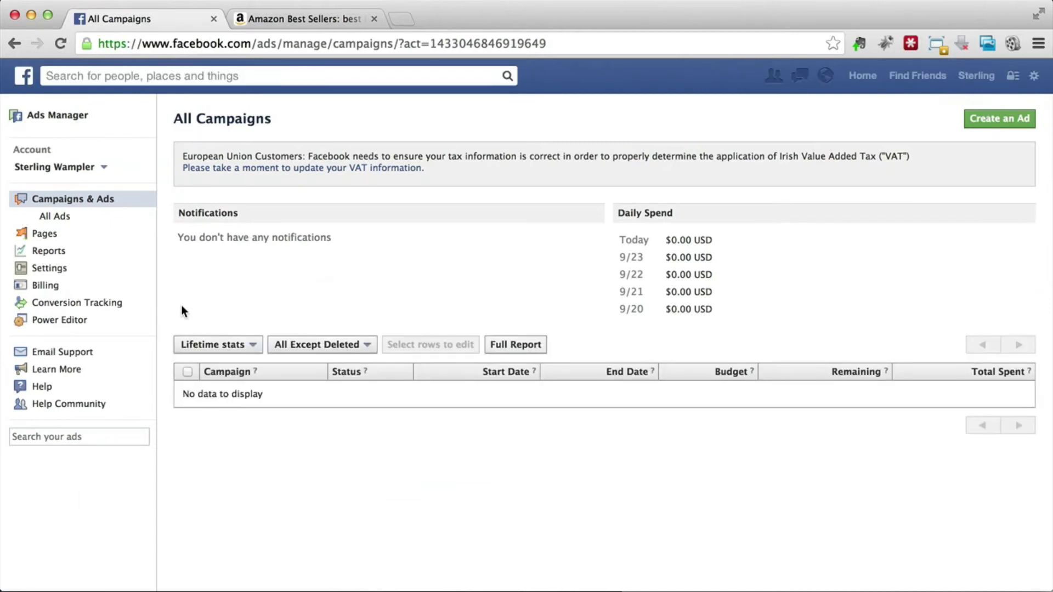
left_click(99, 328)
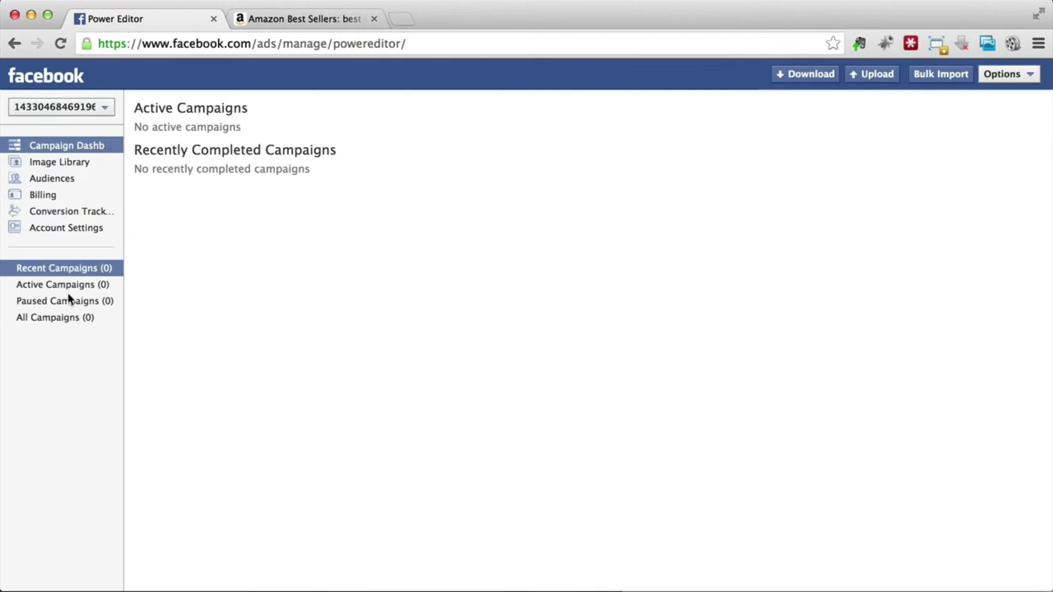
left_click(53, 185)
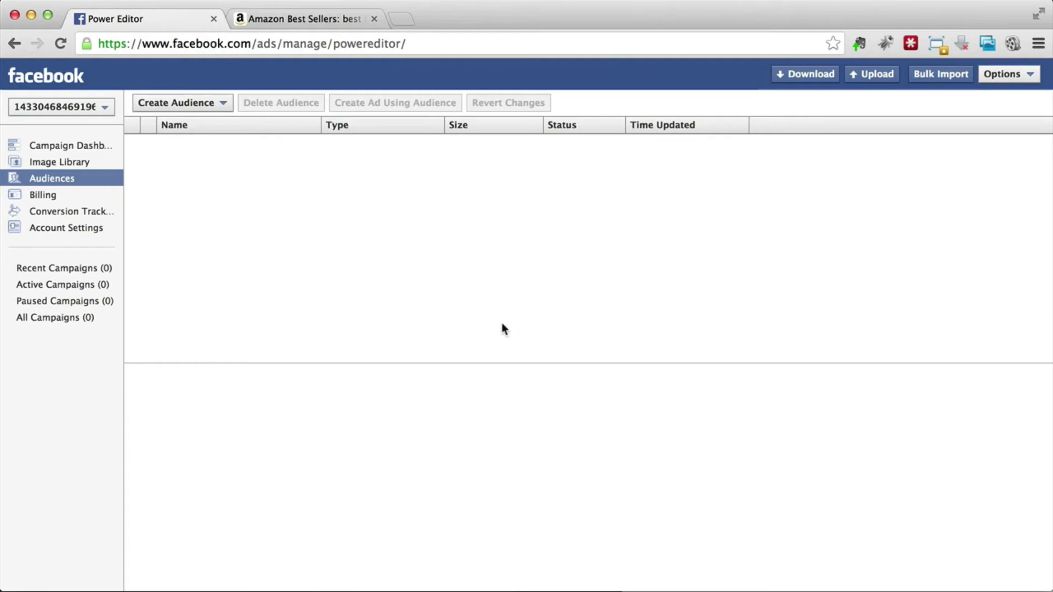
Start a new Custom Audience and accept the custom audience terms.
left_click(224, 110)
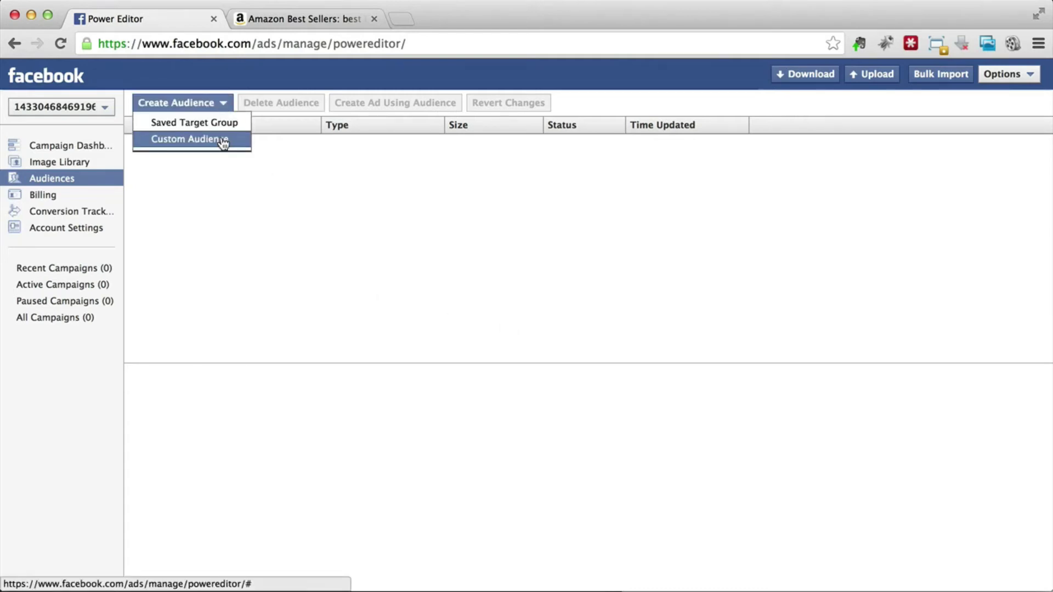
left_click(223, 141)
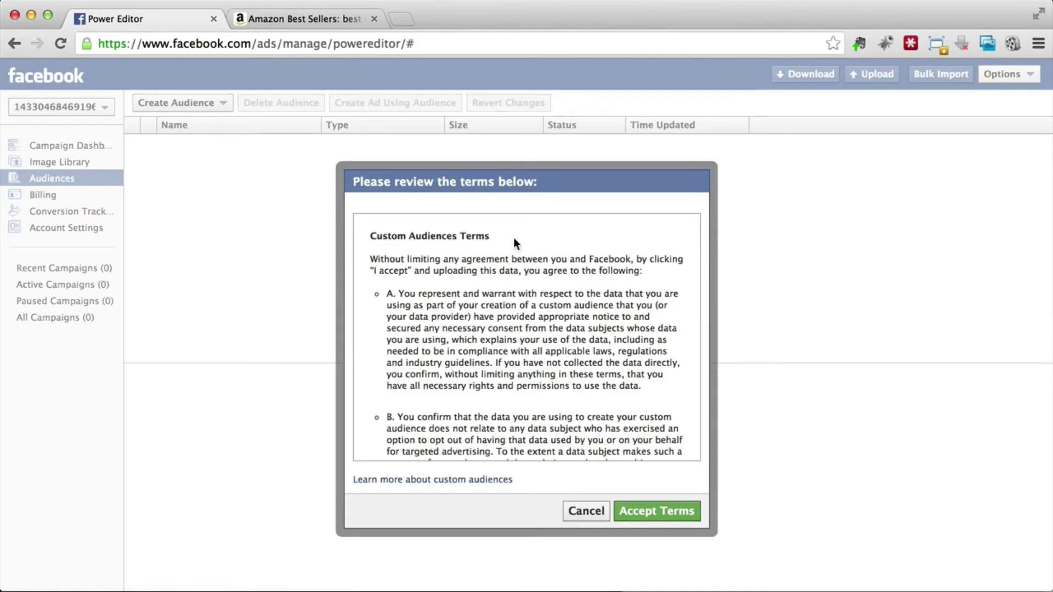
scroll(513, 238, "down", 15)
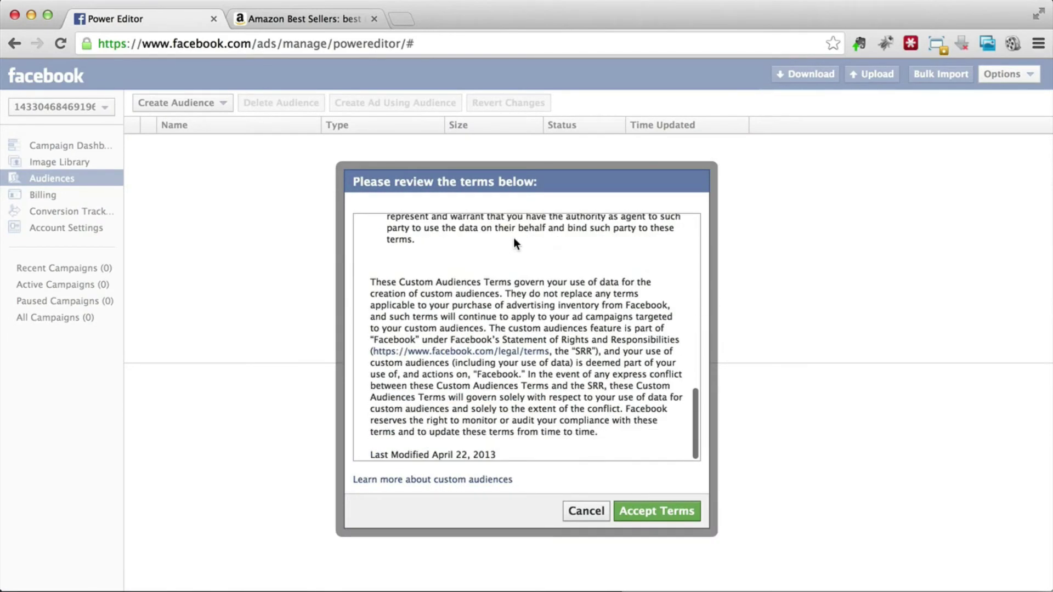
left_click(659, 508)
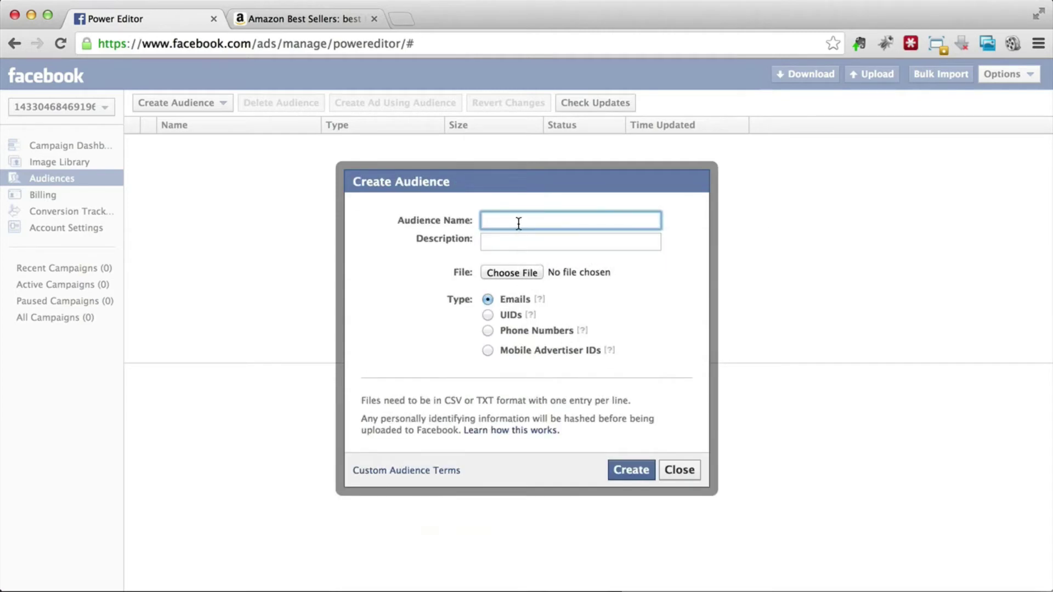
Name it 'Wheat Belly', describe it 'Weight Loss Williams', and attach WheatBelly by William.csv.
type("Wheat Belly")
key("Tab")
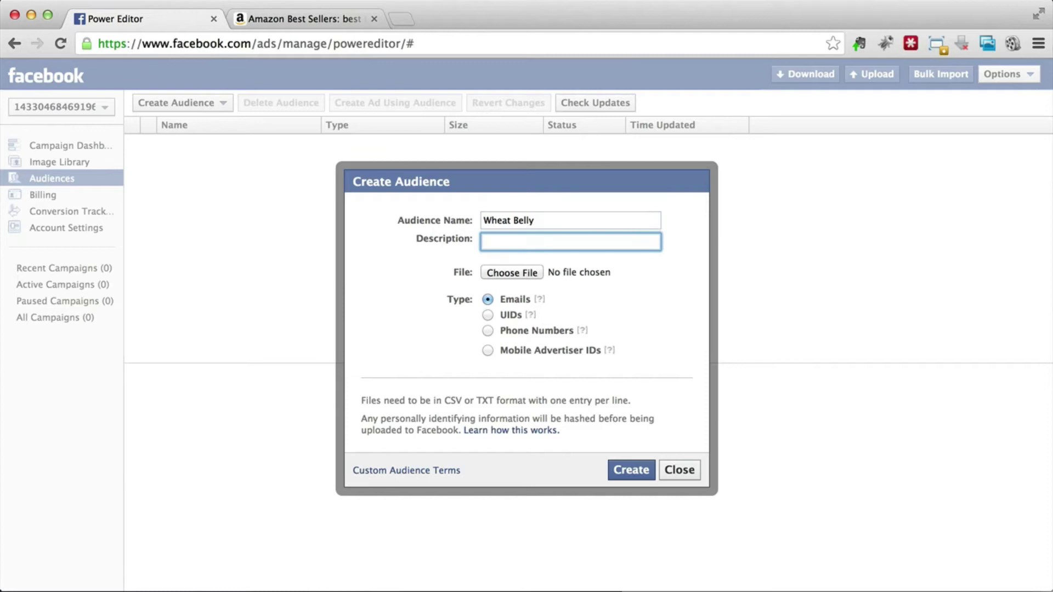
type("Weight Loss W")
key("BackSpace")
type("Williams")
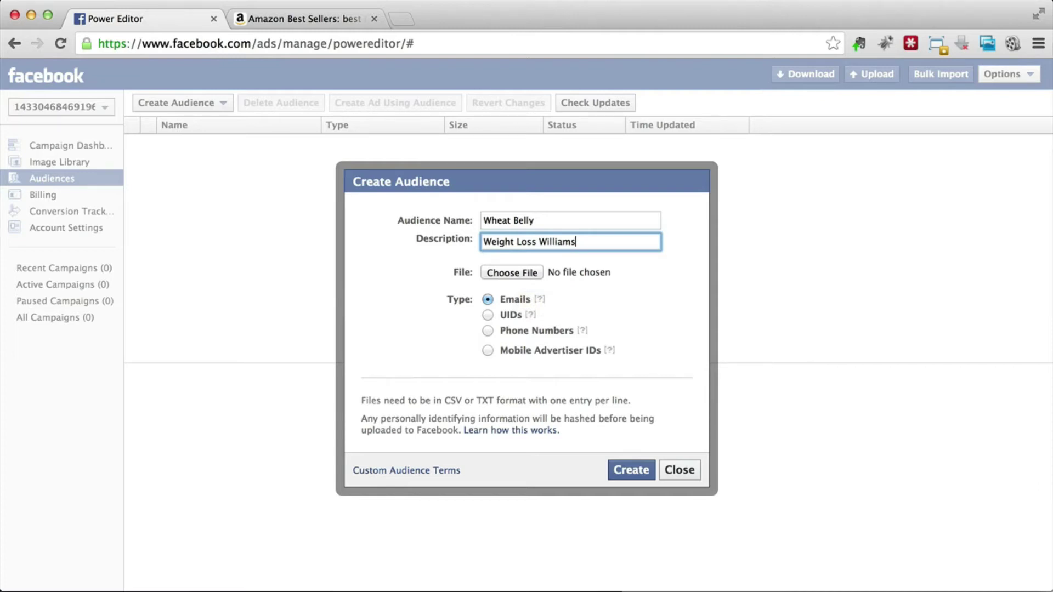
key("Return")
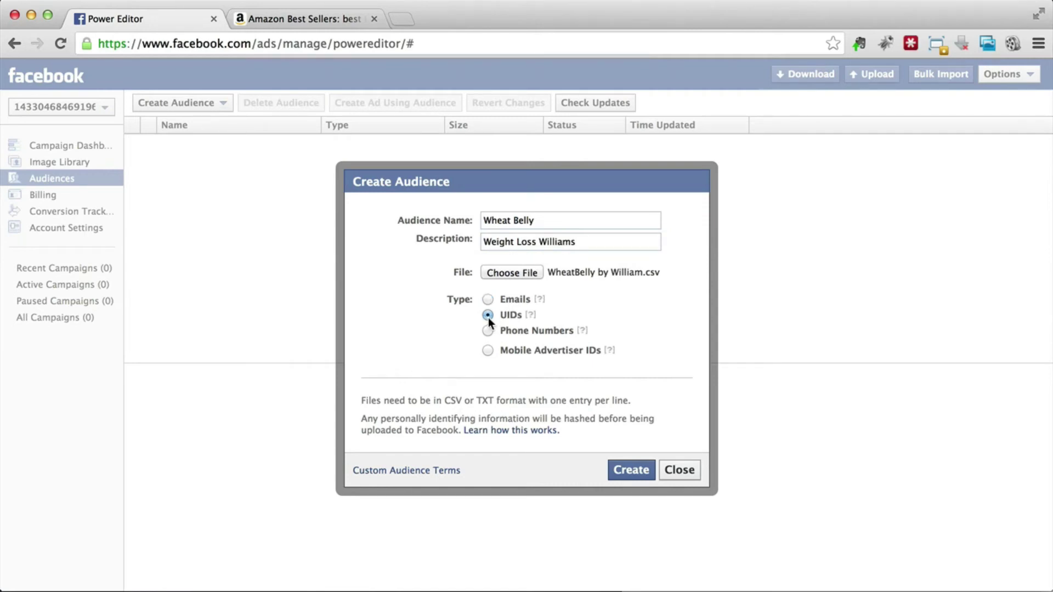
Create the Wheat Belly audience (572 UIDs, status Waiting) and close the Upload Complete notice.
left_click(613, 469)
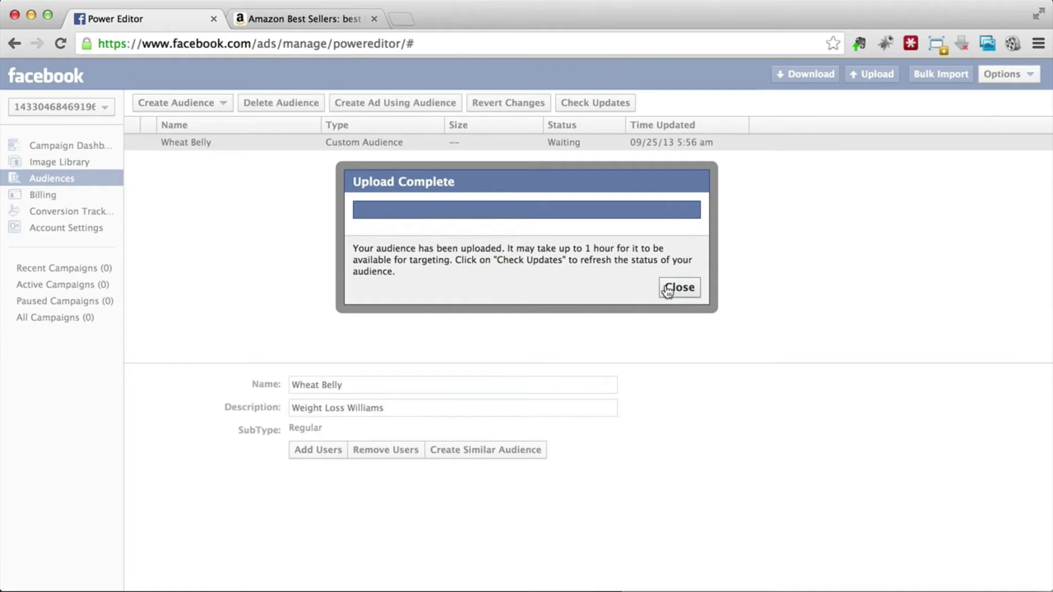
left_click_drag(505, 247, 622, 271)
left_click(623, 275)
left_click(688, 297)
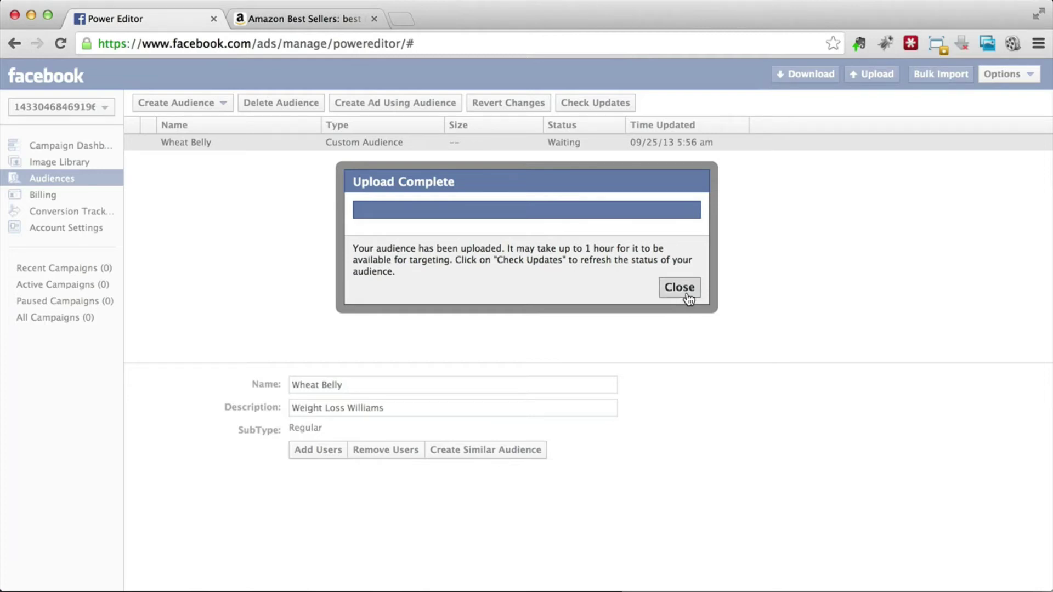
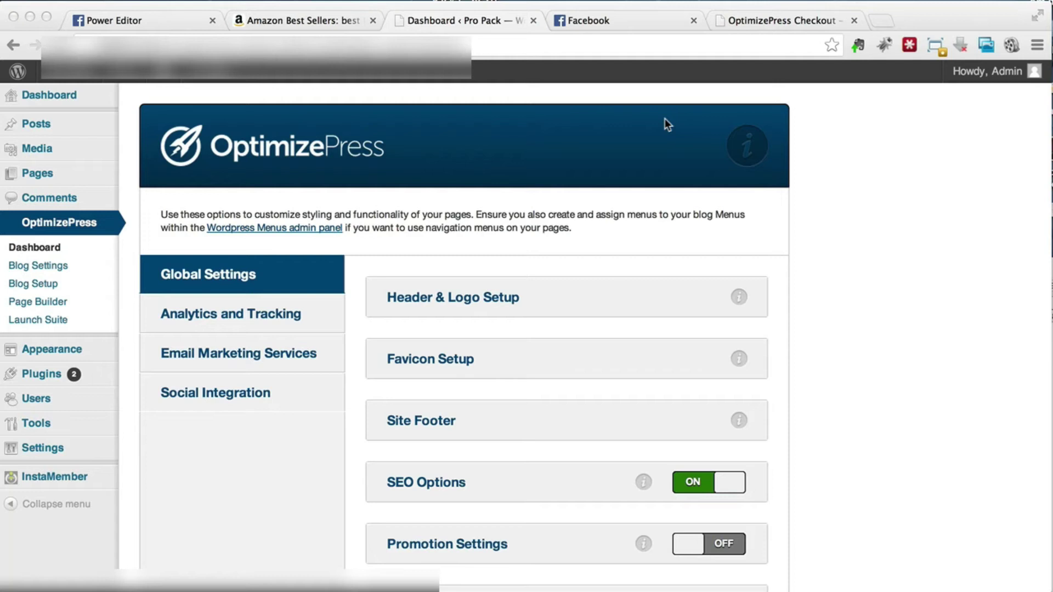
Review the OptimizePress checkout pricing for the Core ($97), Pro ($297) and Publisher ($197) packages.
left_click(755, 16)
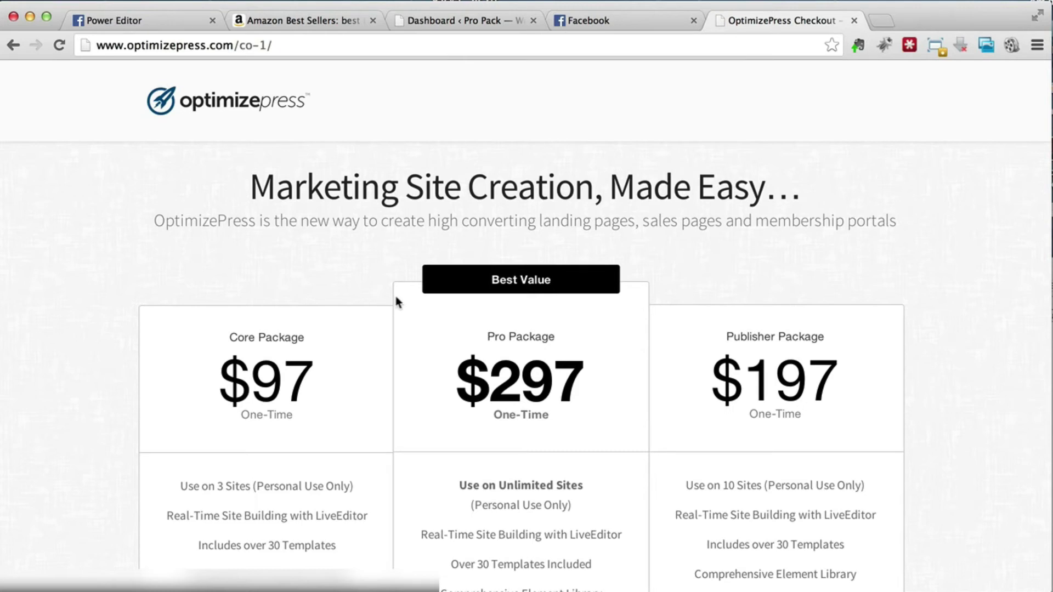
scroll(396, 298, "down", 5)
scroll(396, 297, "down", 9)
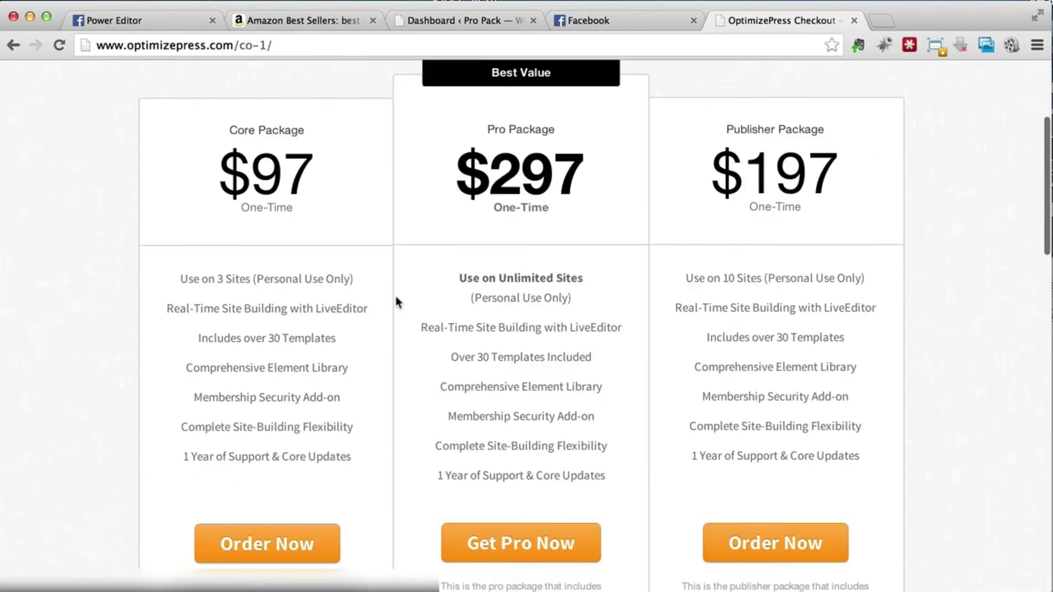
scroll(396, 297, "up", 3)
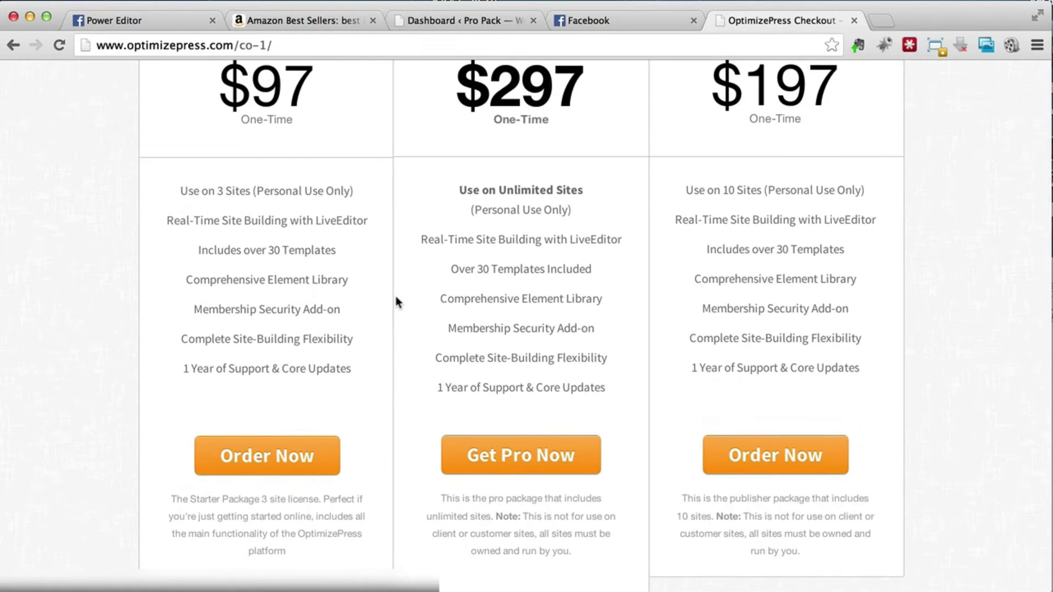
scroll(397, 302, "up", 9)
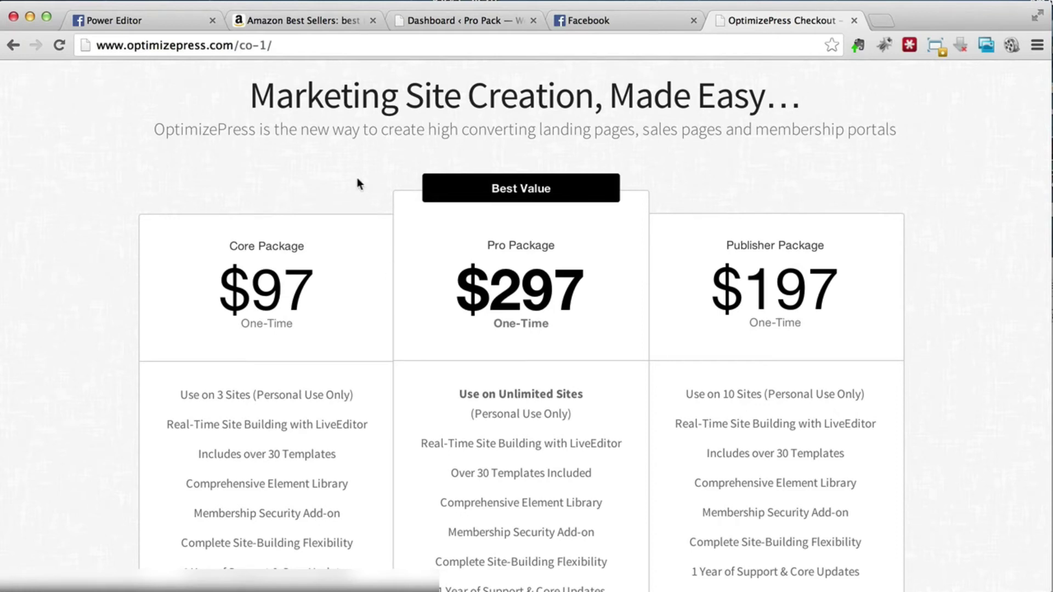
scroll(357, 178, "up", 4)
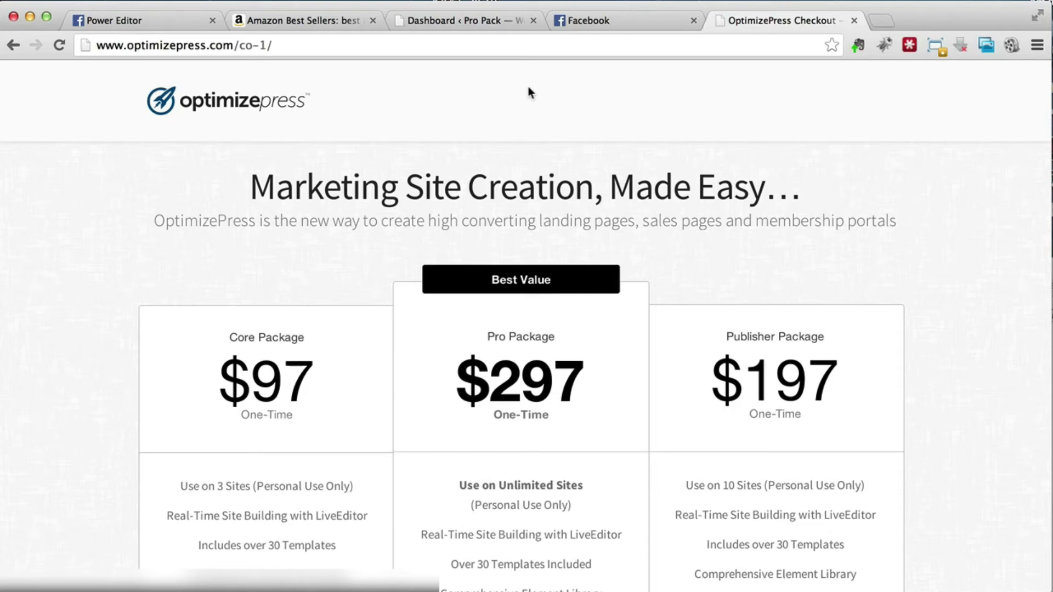
Return to the WordPress OptimizePress dashboard and start a new Page Builder page.
left_click(483, 17)
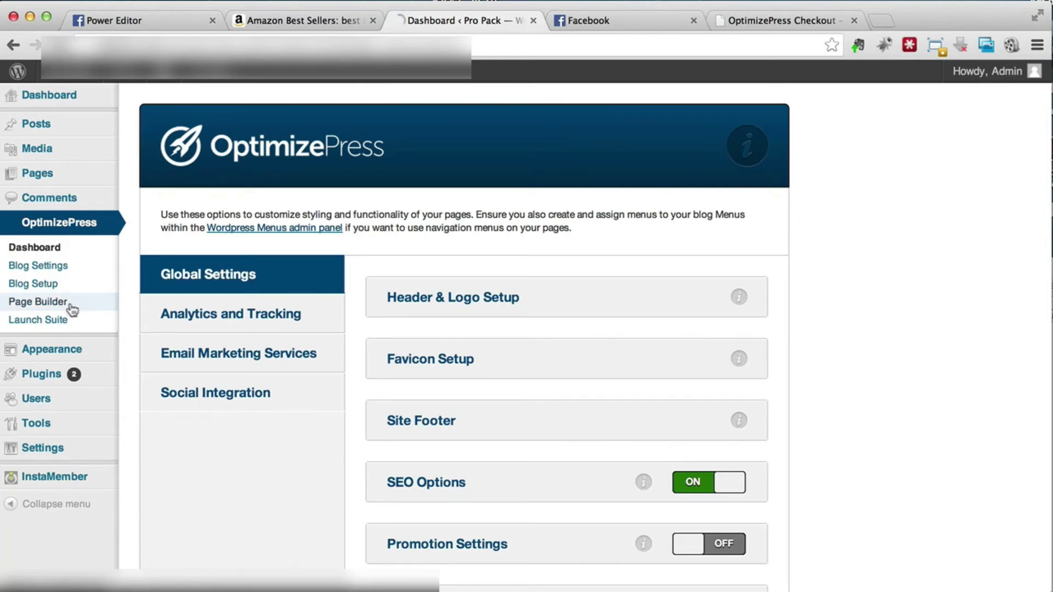
left_click(72, 311)
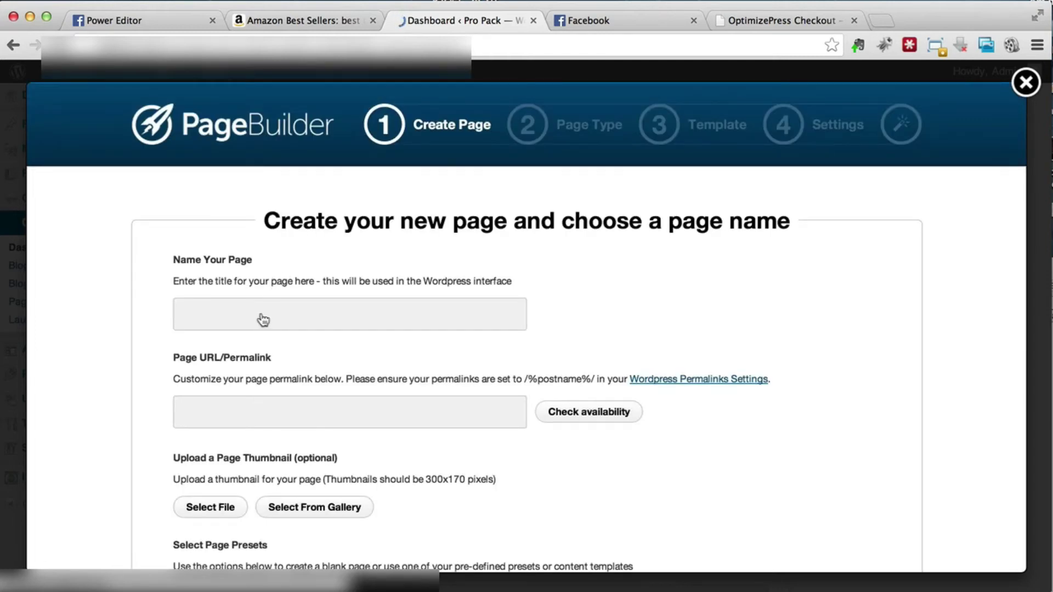
Name the new page 'Squeeze Page - Belly Fat', correcting the stray asterisk and wording.
left_click(260, 321)
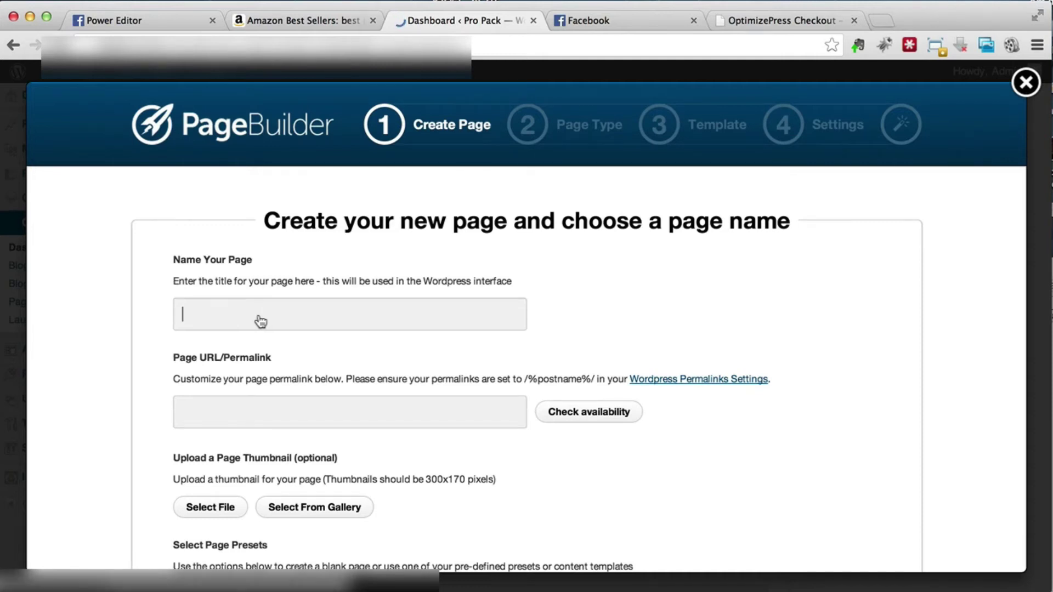
type("*S")
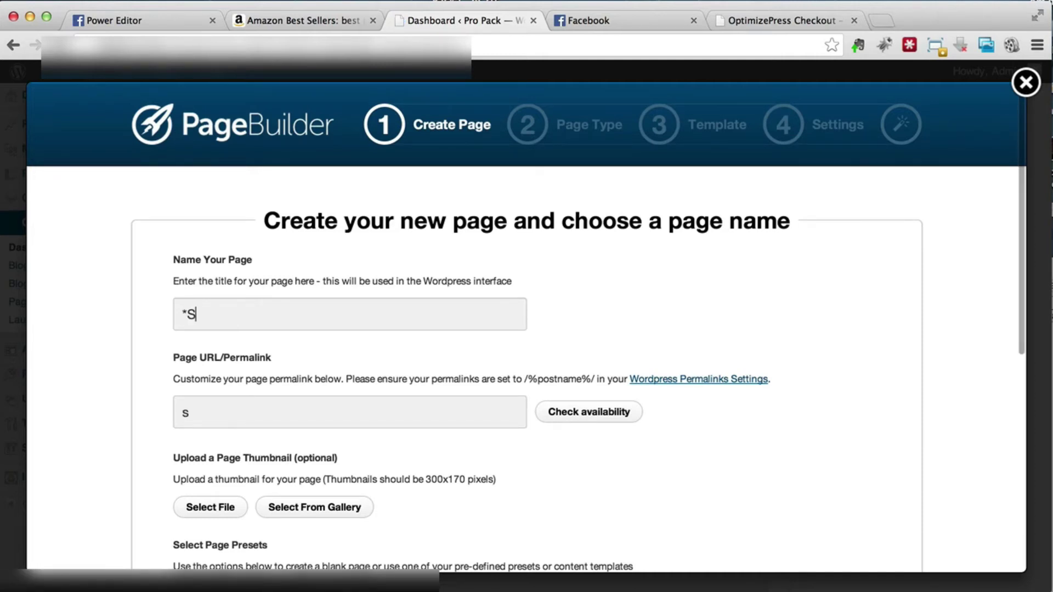
type("queeze Page FB")
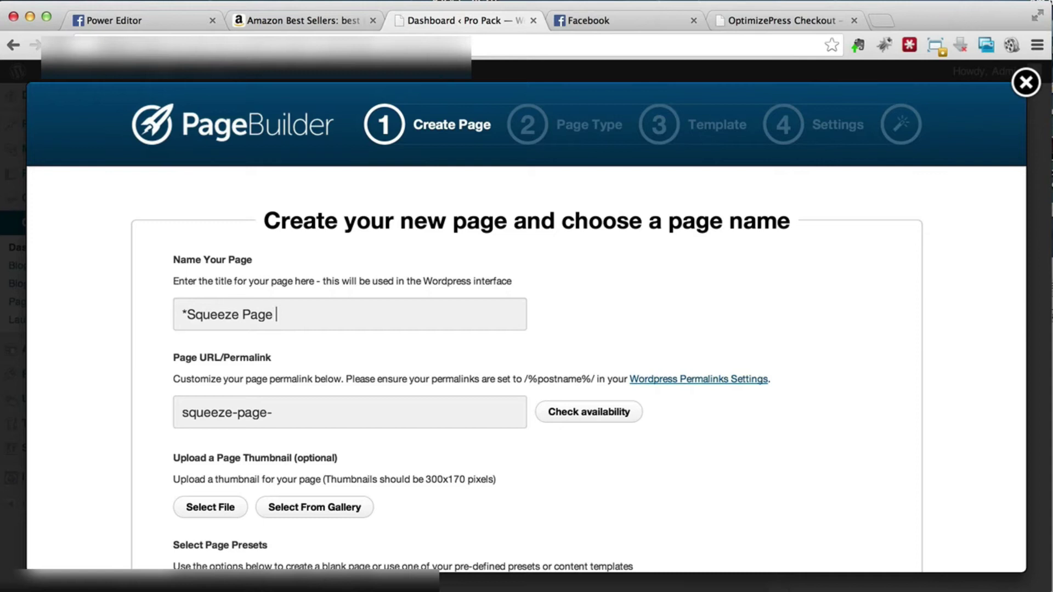
left_click(182, 314)
key("shift+Right")
key("BackSpace")
left_click(289, 314)
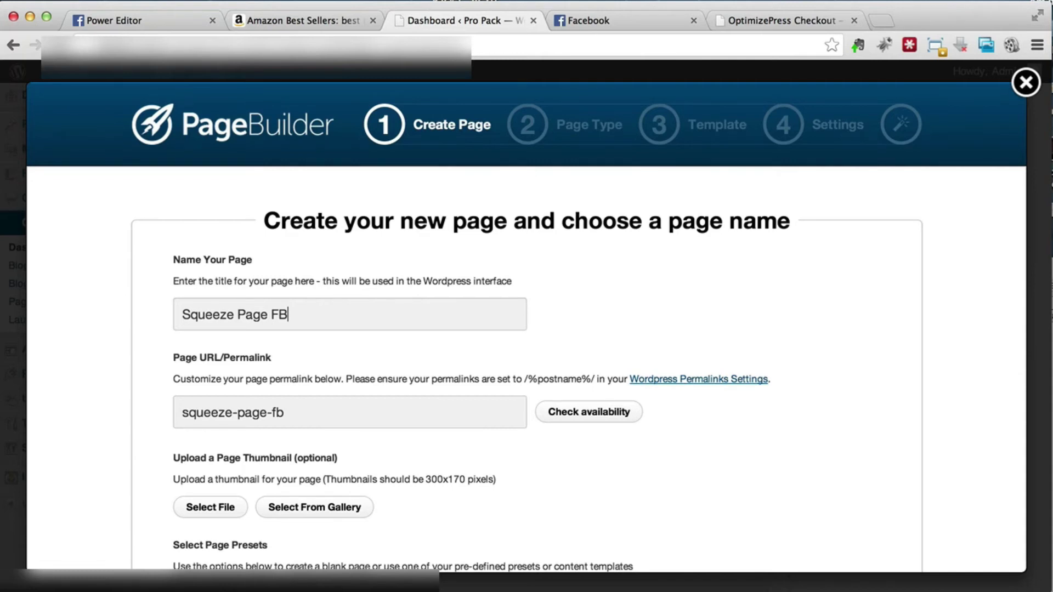
key("shift+Left")
key("shift+Left")
type("- Weight Lo")
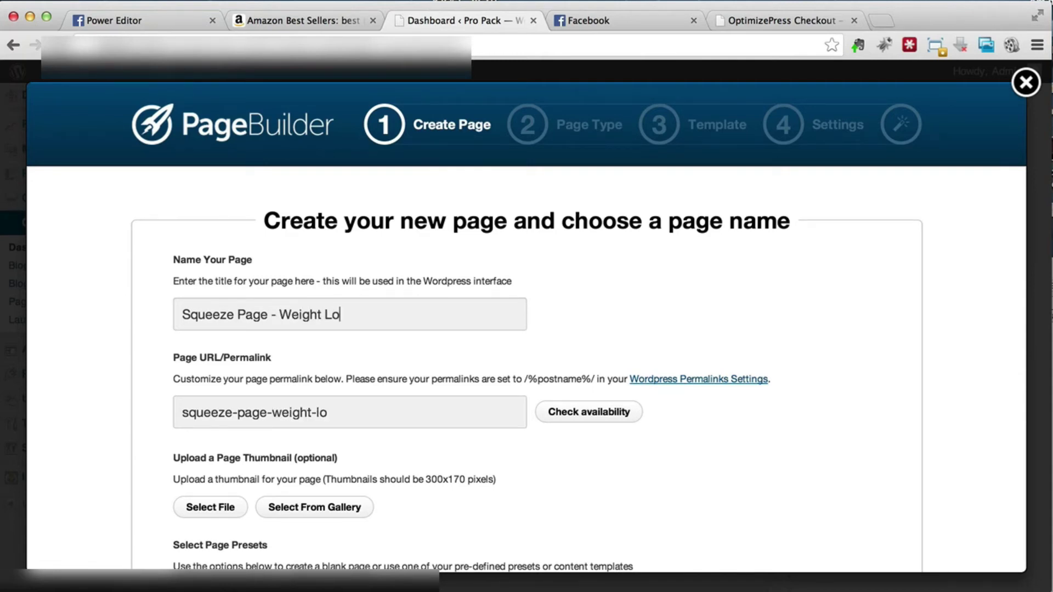
type("ss")
key("shift+Left")
key("shift+Left")
key("shift+Left")
key("shift+Left")
key("shift+Left")
key("shift+Left")
key("shift+Left")
key("shift+Left")
key("shift+Left")
key("shift+Left")
key("shift+Left")
key("shift+Left")
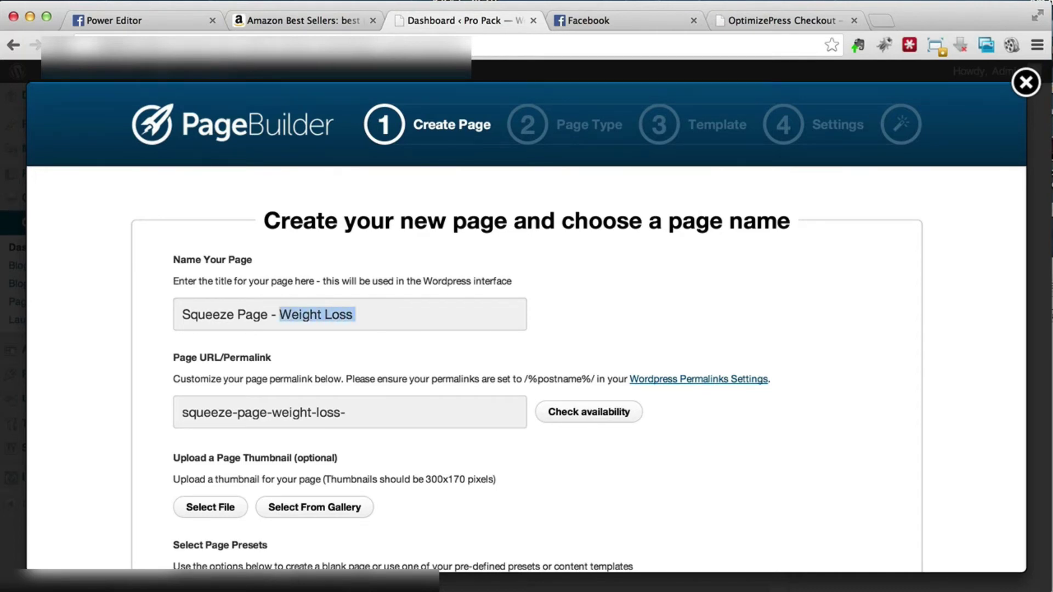
type("Belly Fat")
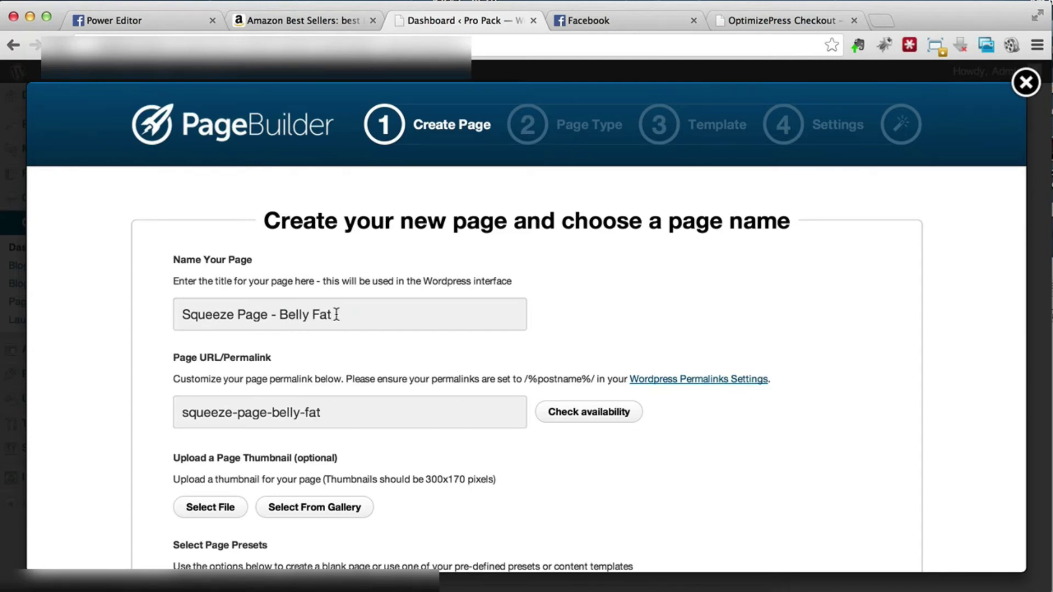
scroll(335, 314, "down", 2)
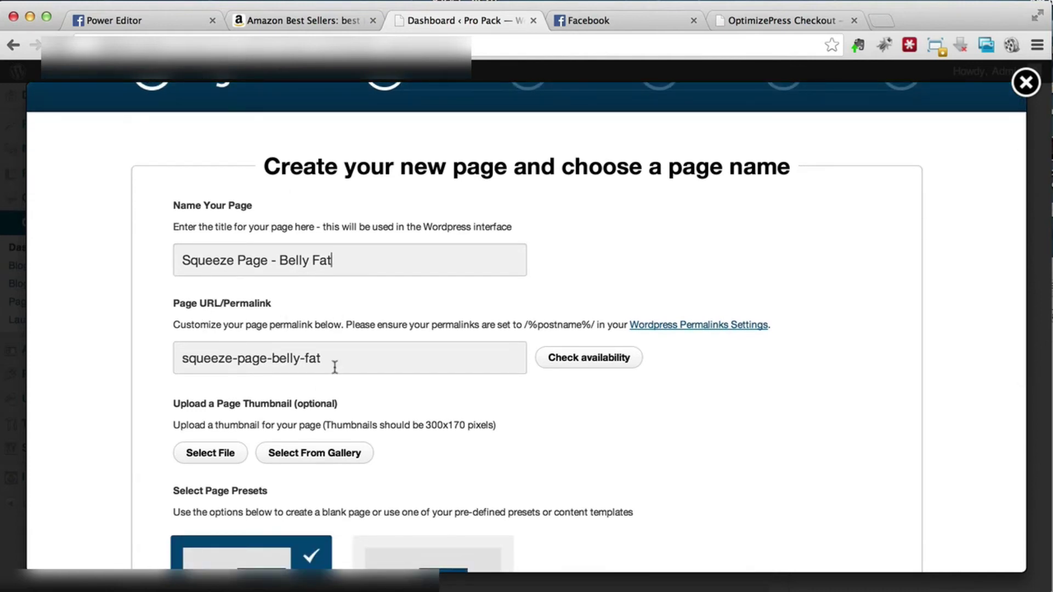
scroll(336, 361, "down", 6)
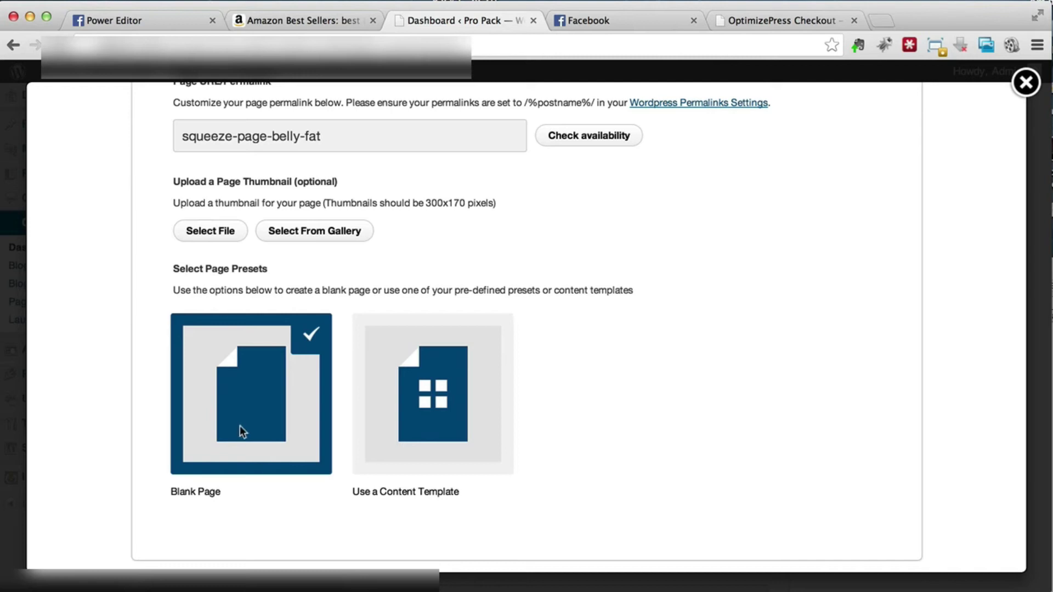
Switch to Use a Content Template and browse through the opt-in templates.
scroll(268, 448, "down", 2)
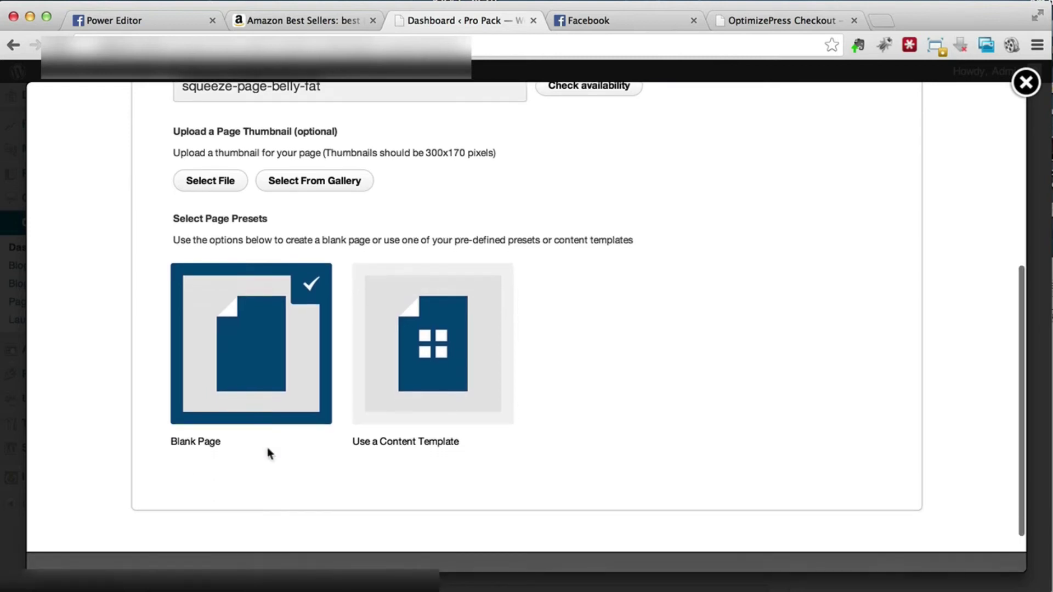
left_click(391, 390)
scroll(503, 362, "down", 5)
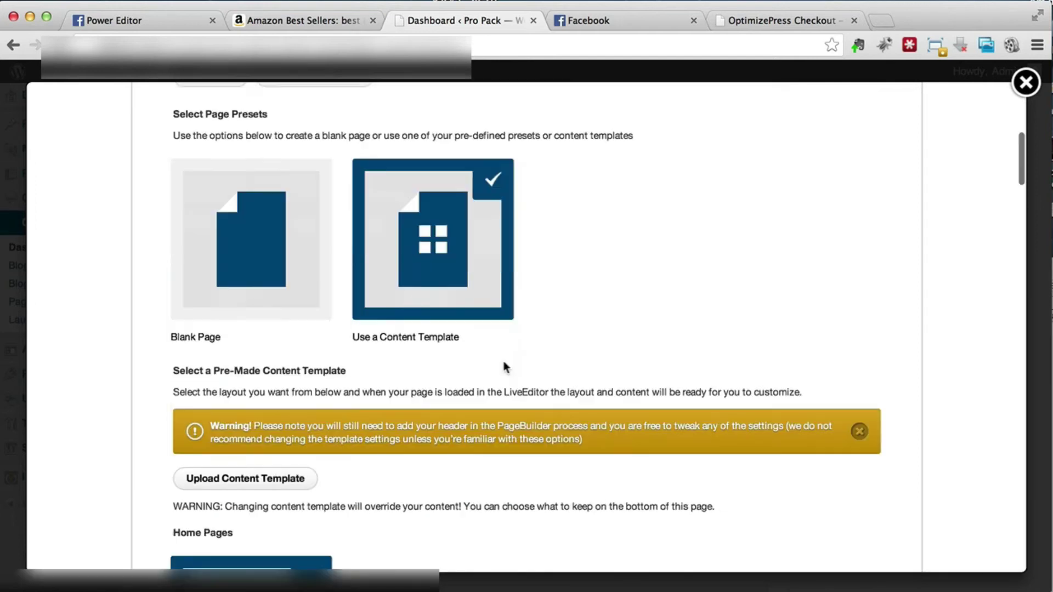
scroll(505, 367, "down", 3)
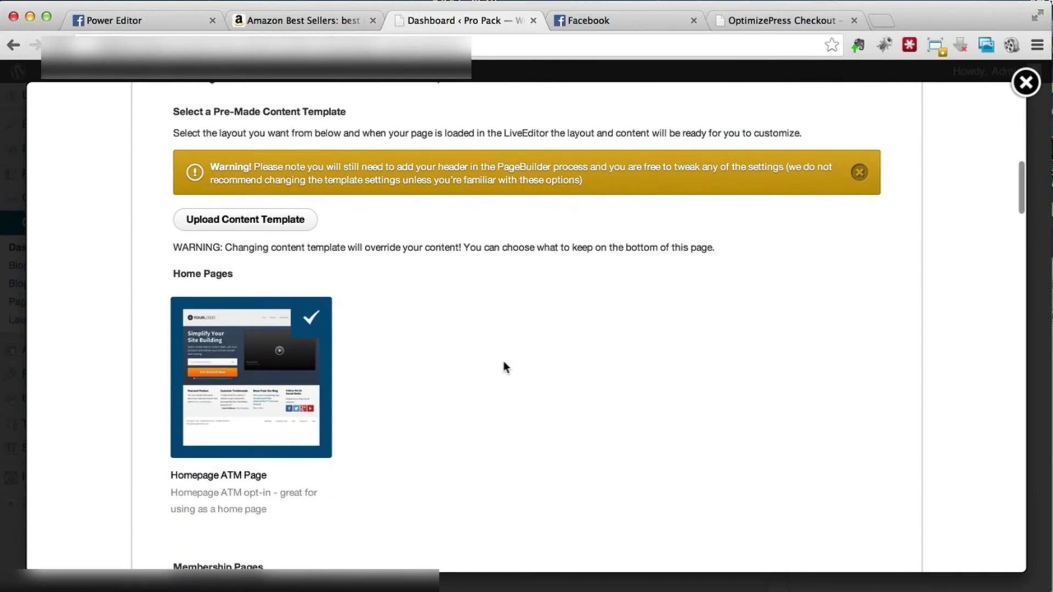
scroll(505, 367, "up", 1)
scroll(505, 366, "down", 5)
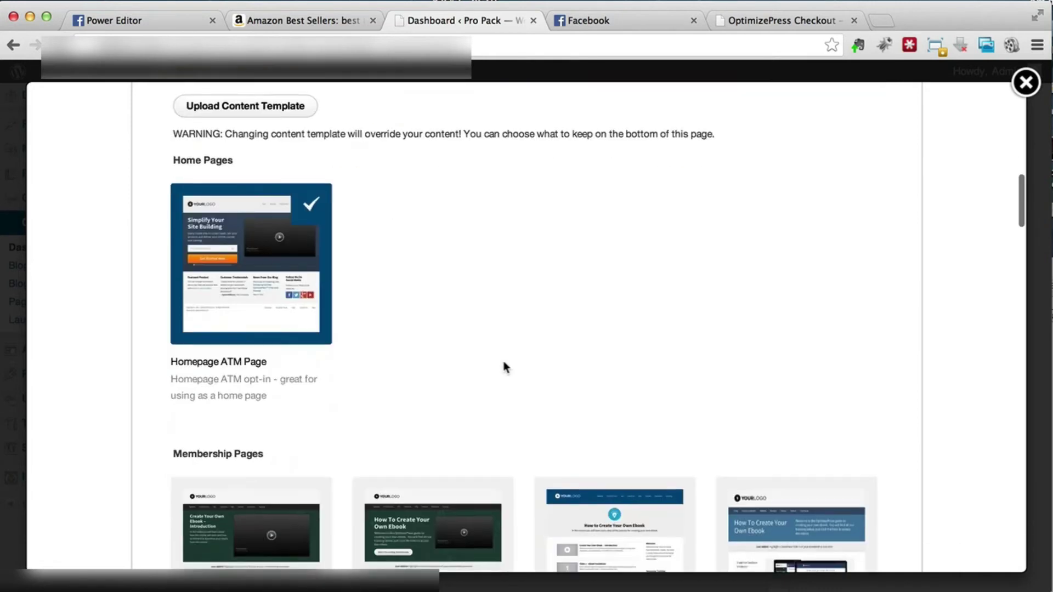
scroll(505, 367, "down", 12)
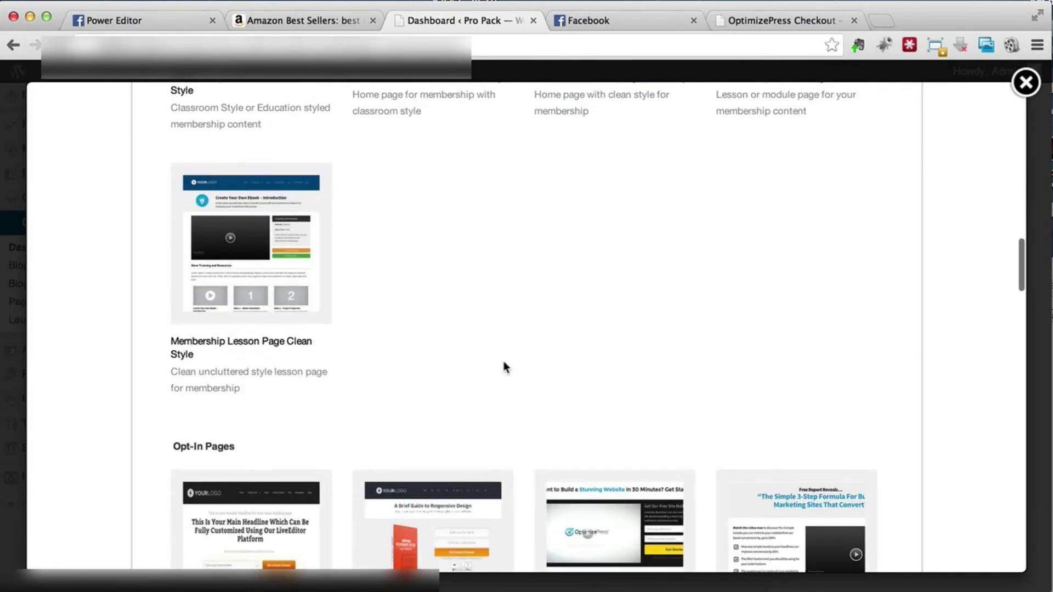
scroll(504, 361, "down", 2)
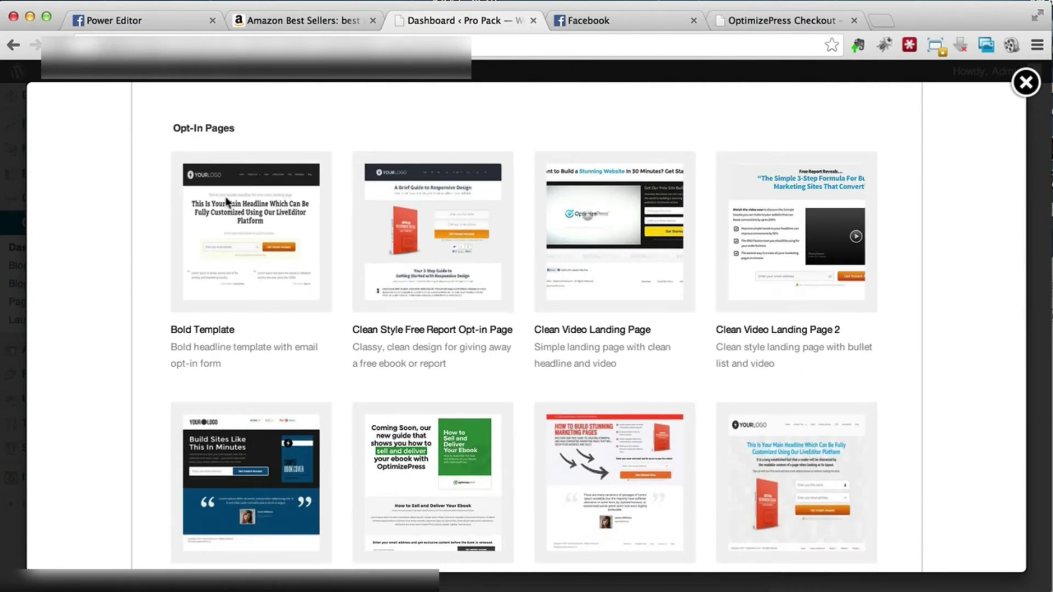
scroll(227, 202, "down", 6)
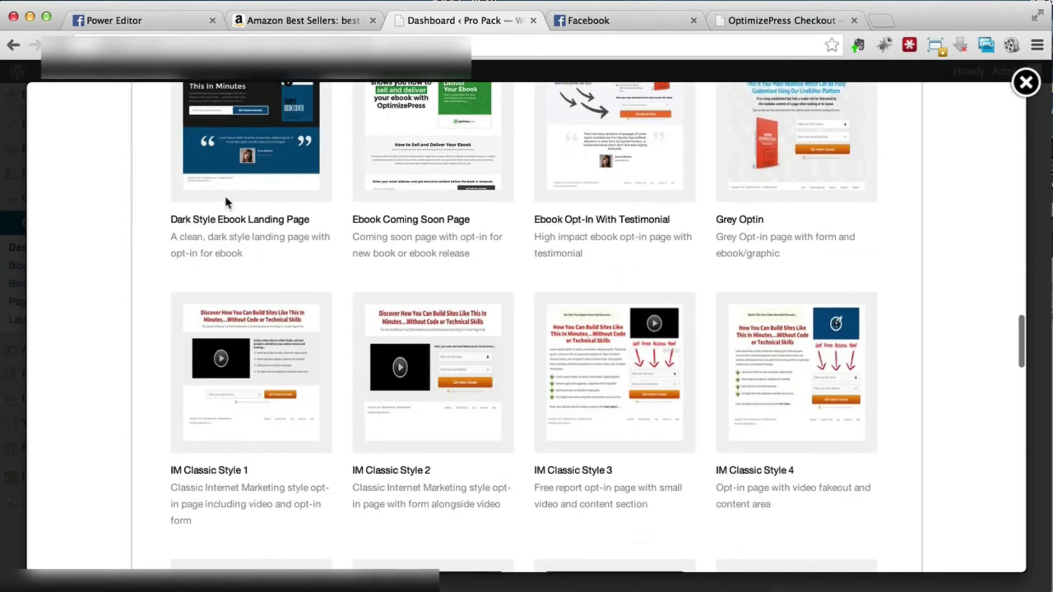
scroll(227, 201, "down", 5)
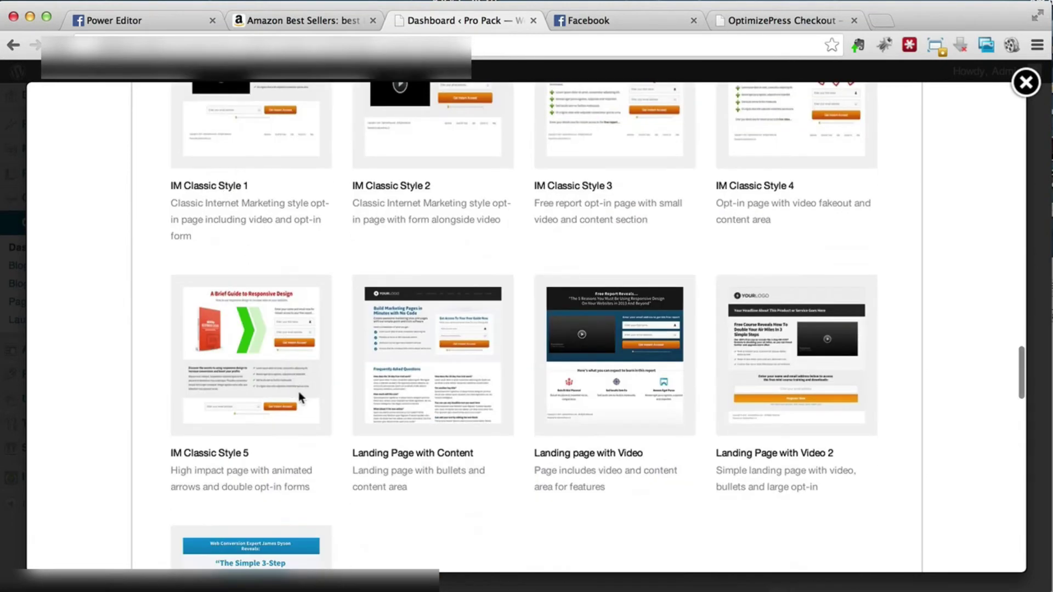
scroll(299, 392, "down", 2)
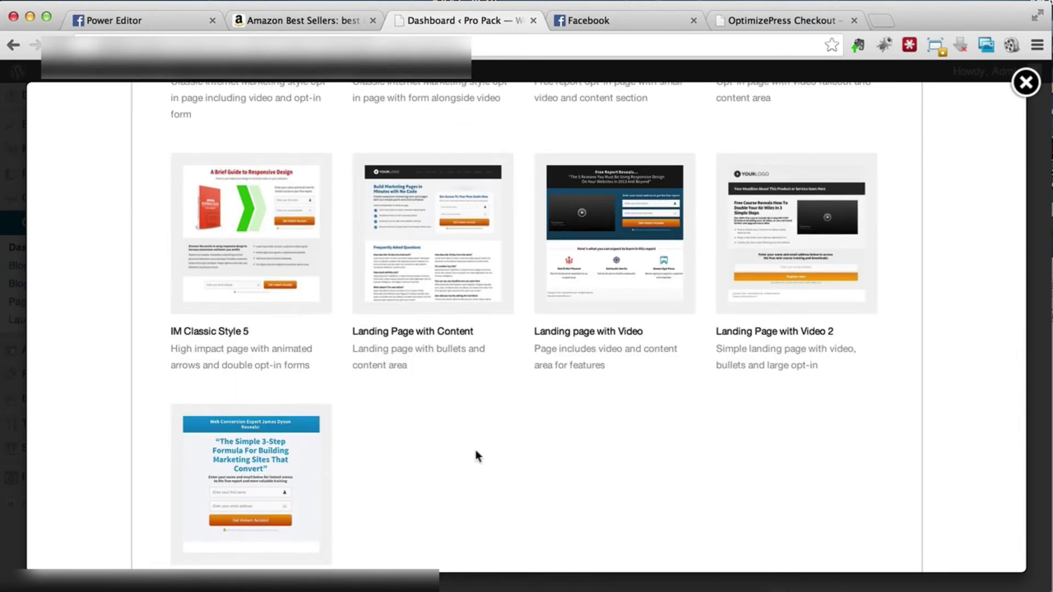
Go back up and choose the Blank Page option instead of a template.
scroll(476, 455, "up", 6)
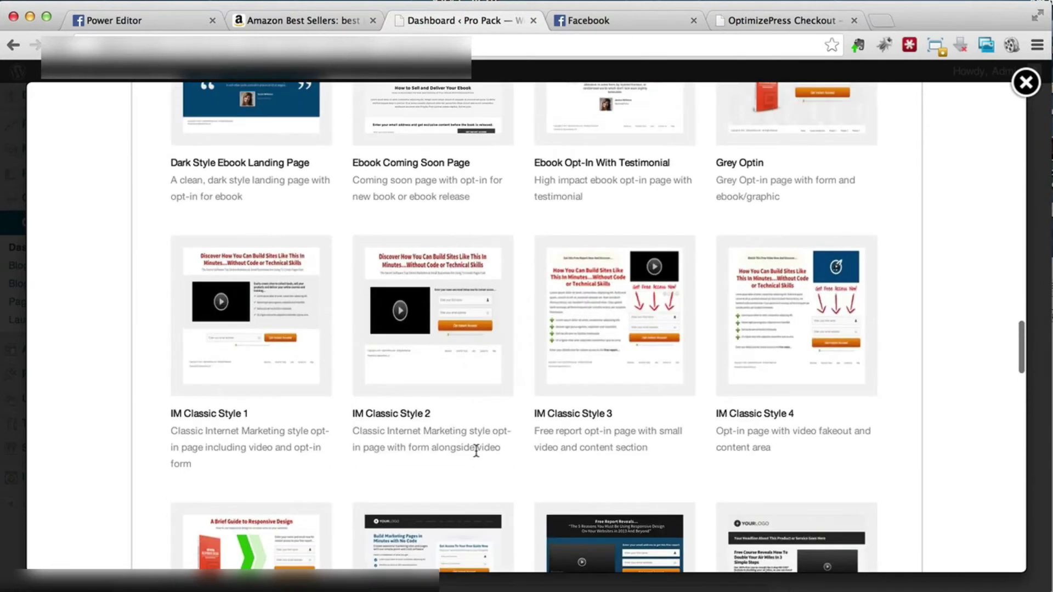
scroll(476, 451, "up", 3)
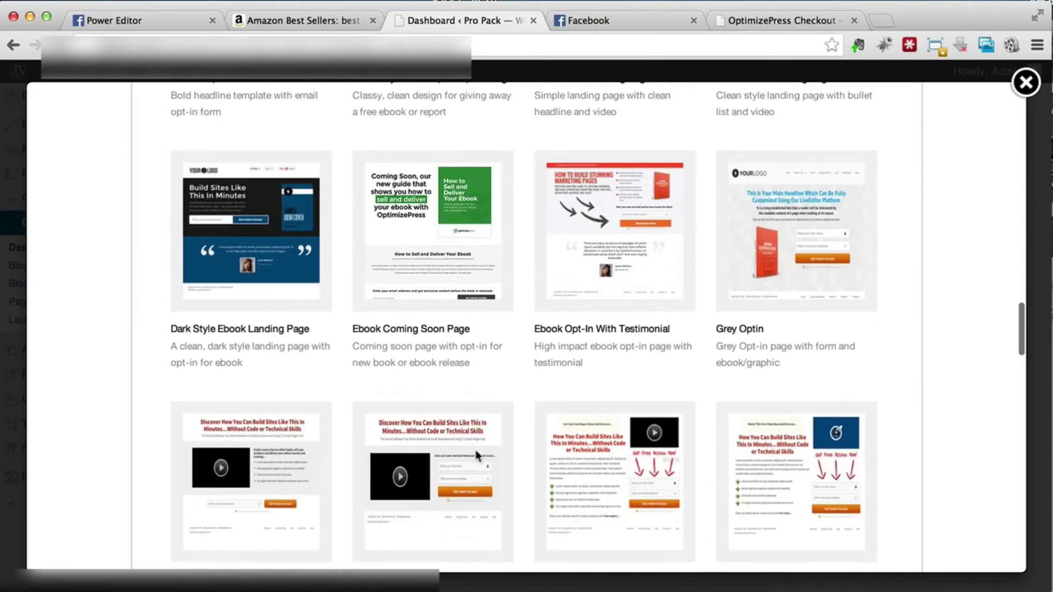
scroll(476, 452, "up", 1)
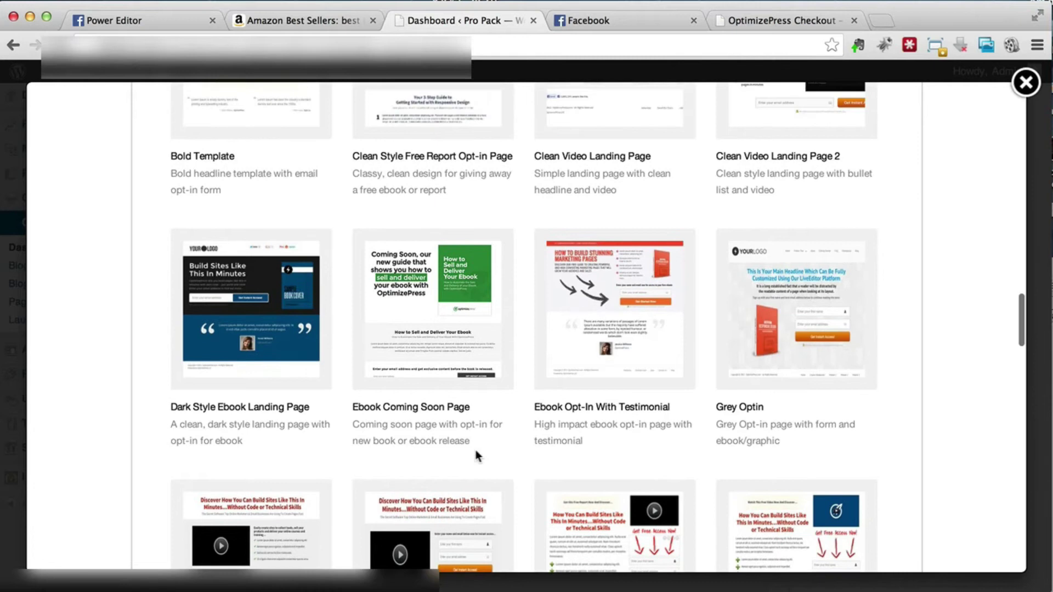
scroll(476, 454, "up", 5)
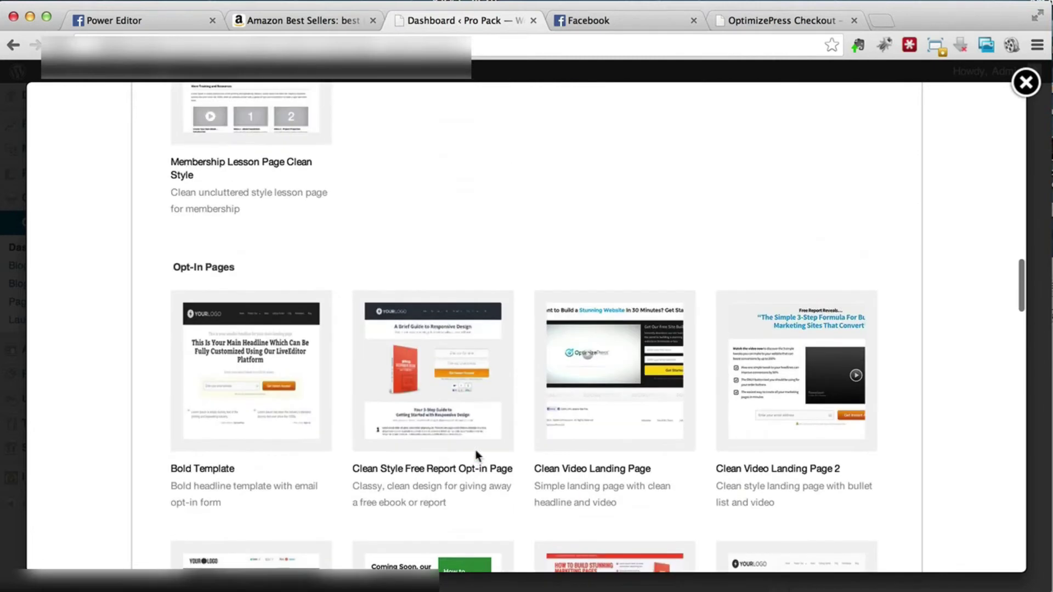
scroll(476, 455, "up", 15)
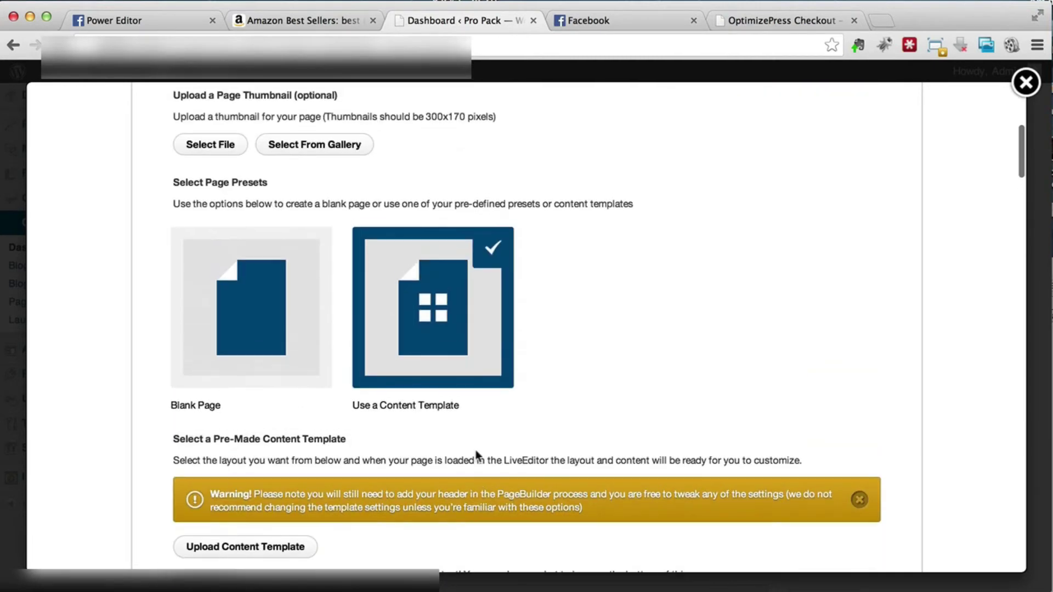
left_click(266, 323)
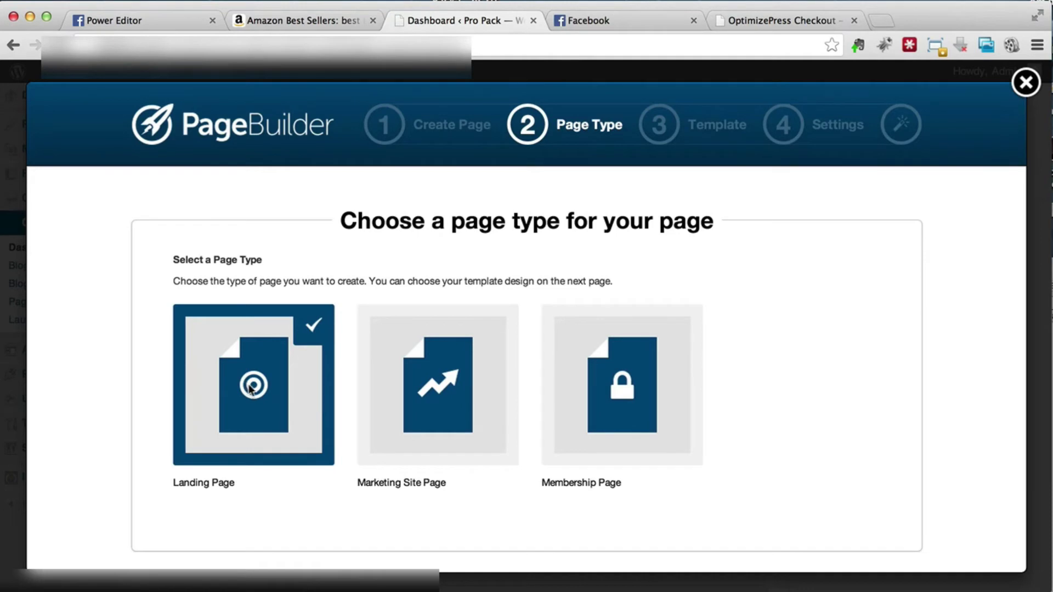
Keep Landing Page as the page type and continue to Step 3, Template.
scroll(249, 388, "down", 3)
left_click(839, 538)
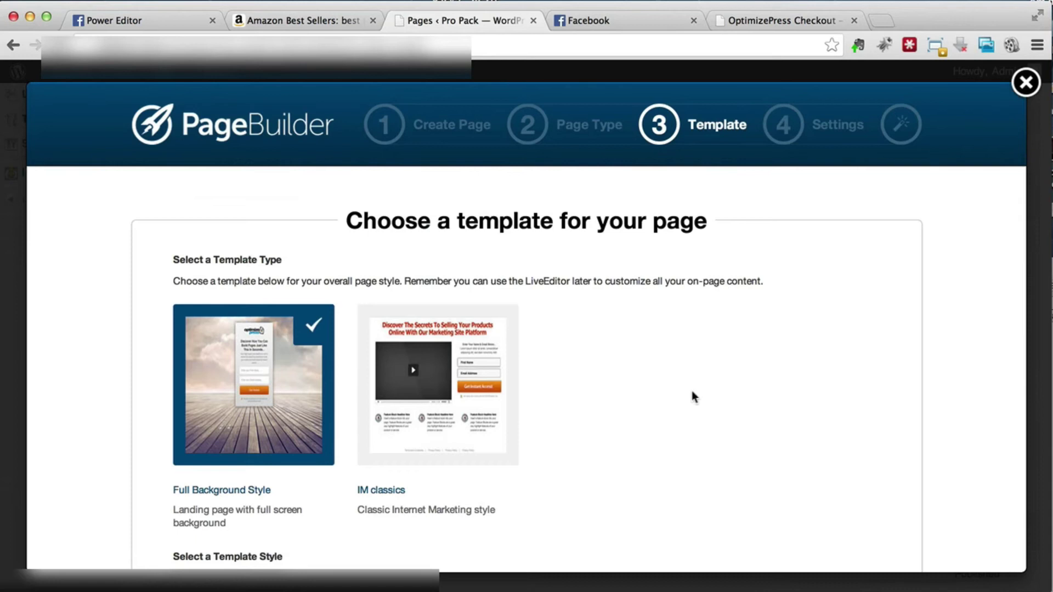
Choose the Full Background Style template with White box on full background and proceed to Step 4.
scroll(672, 321, "down", 5)
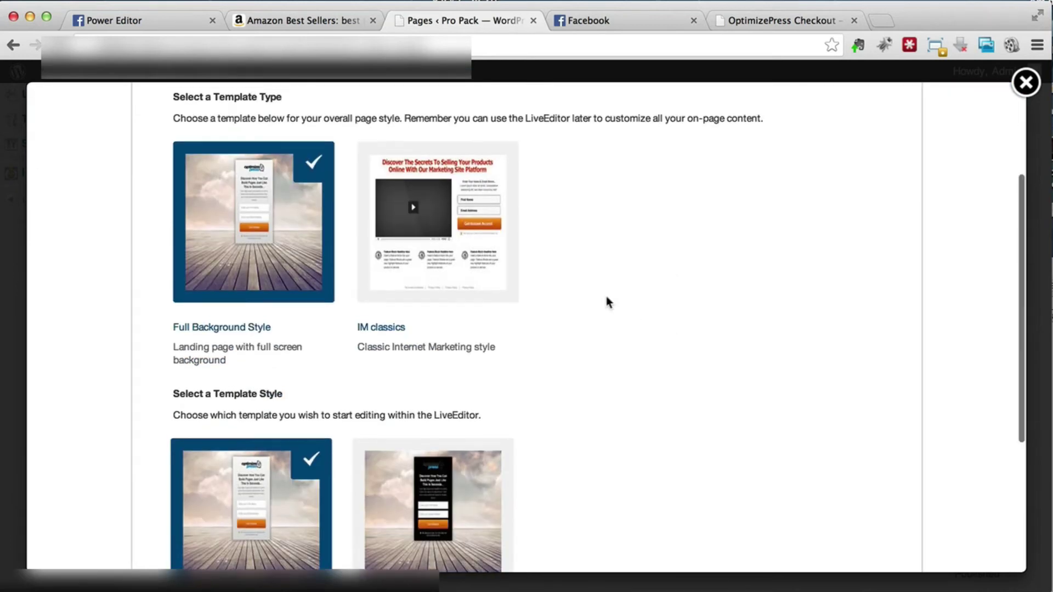
scroll(607, 296, "up", 2)
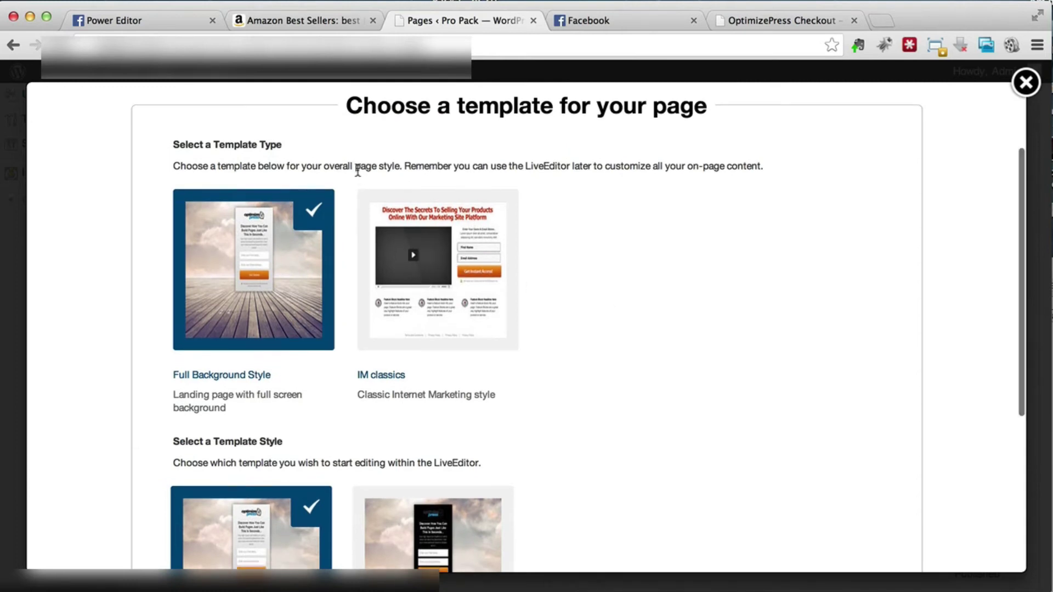
scroll(358, 173, "down", 1)
scroll(359, 175, "down", 8)
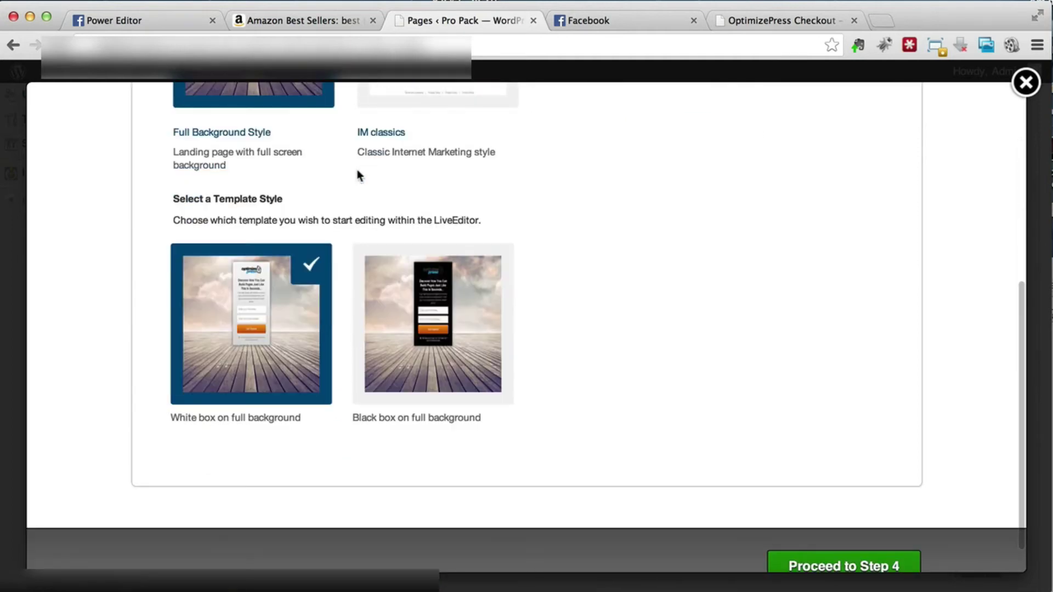
scroll(358, 176, "down", 1)
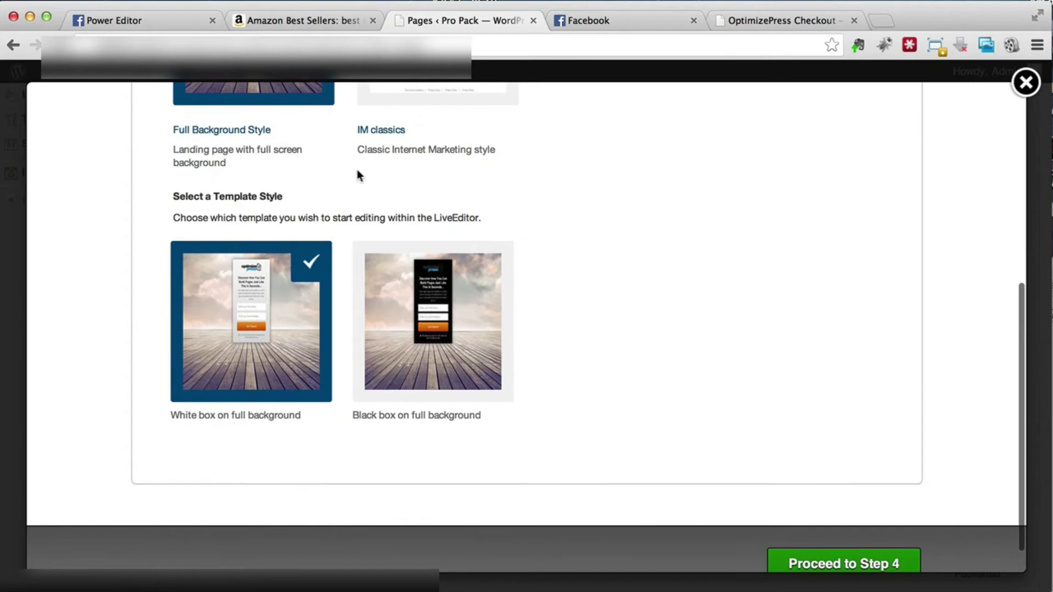
scroll(358, 175, "up", 3)
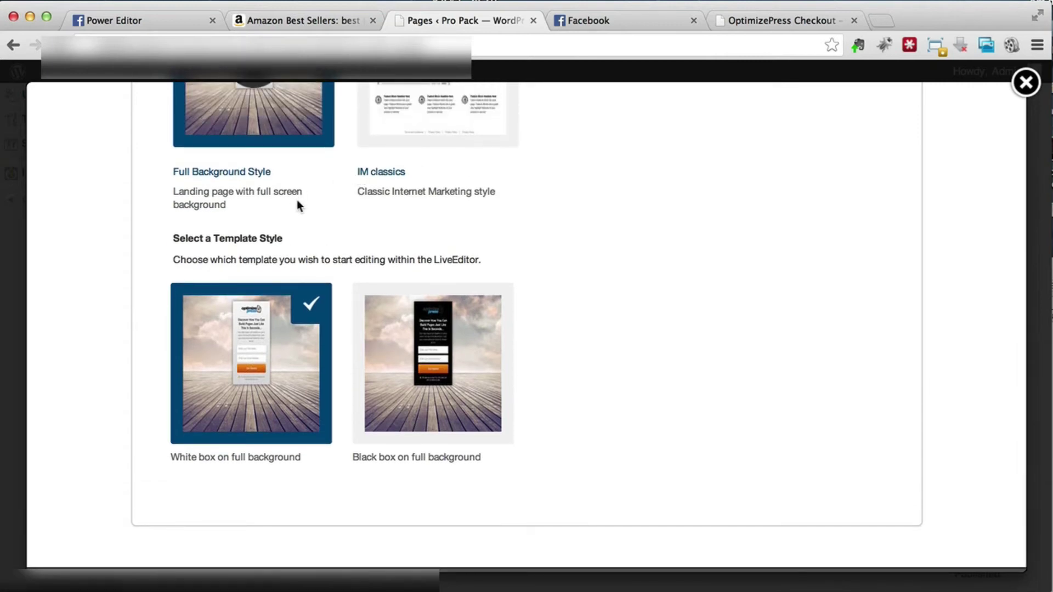
scroll(353, 206, "up", 5)
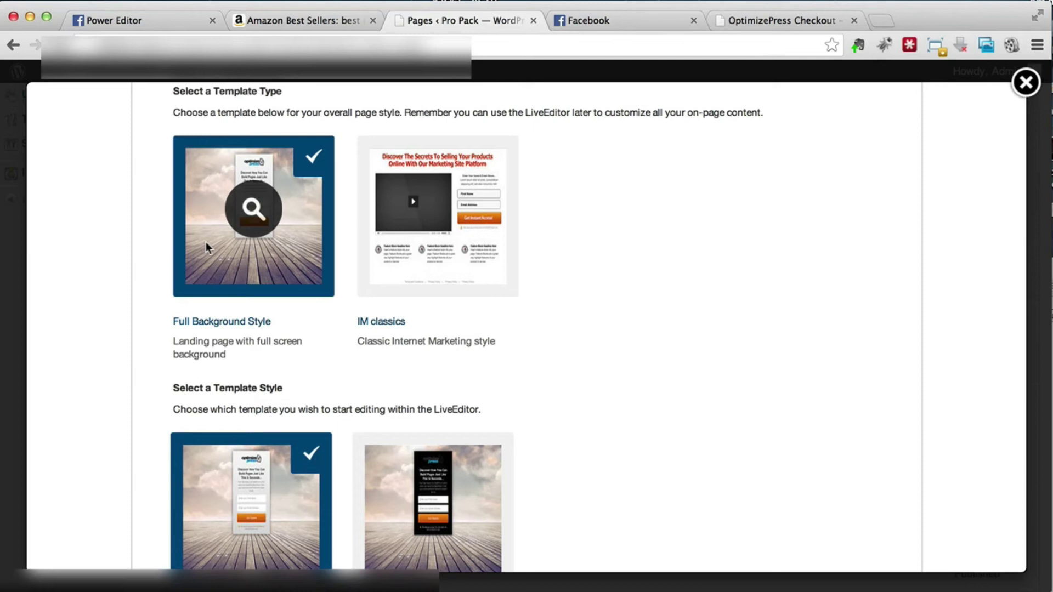
scroll(207, 243, "down", 6)
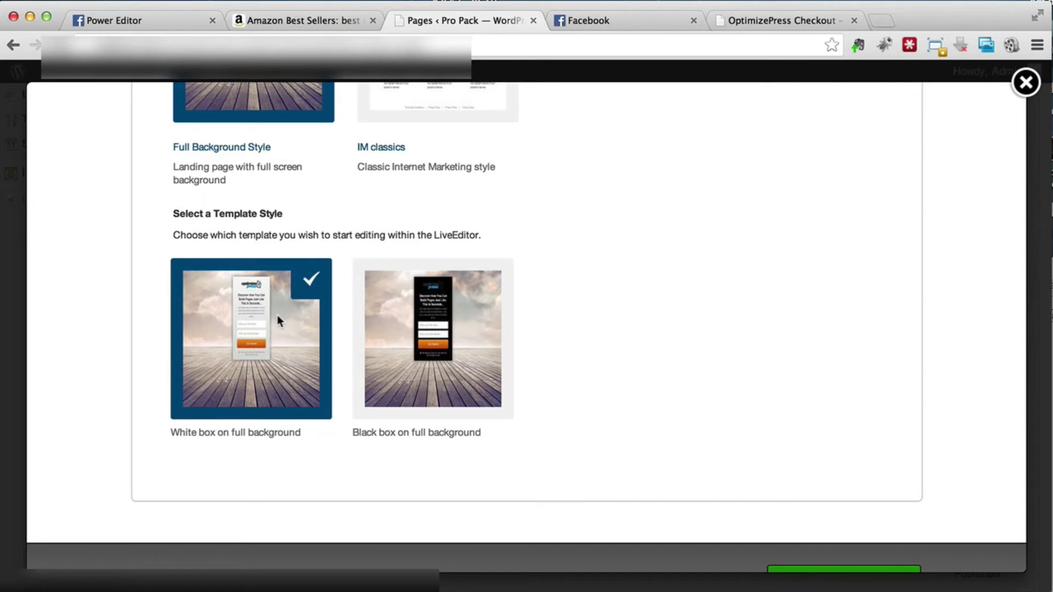
scroll(277, 316, "down", 2)
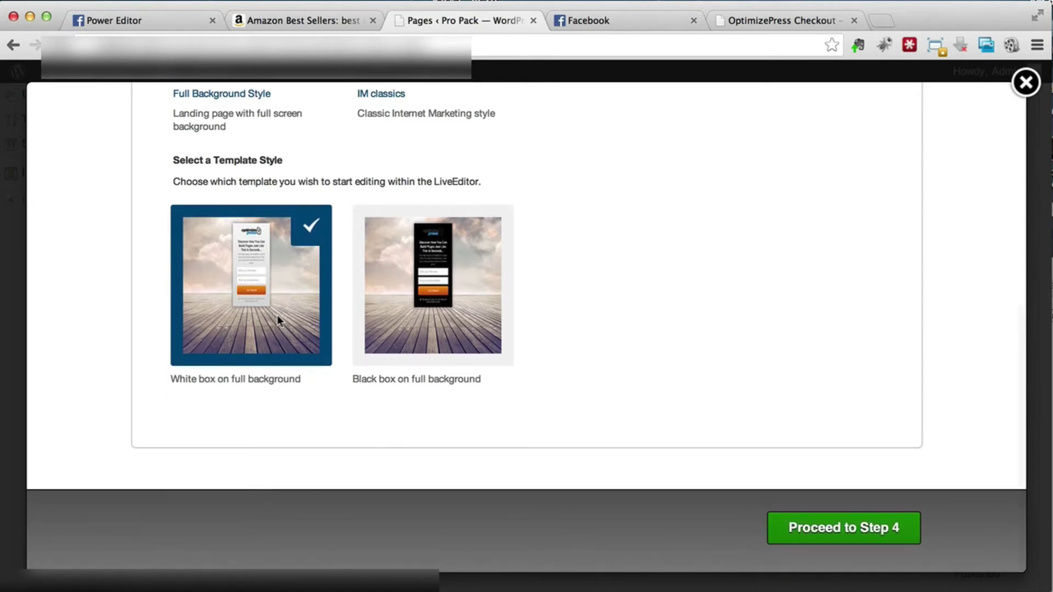
left_click(807, 541)
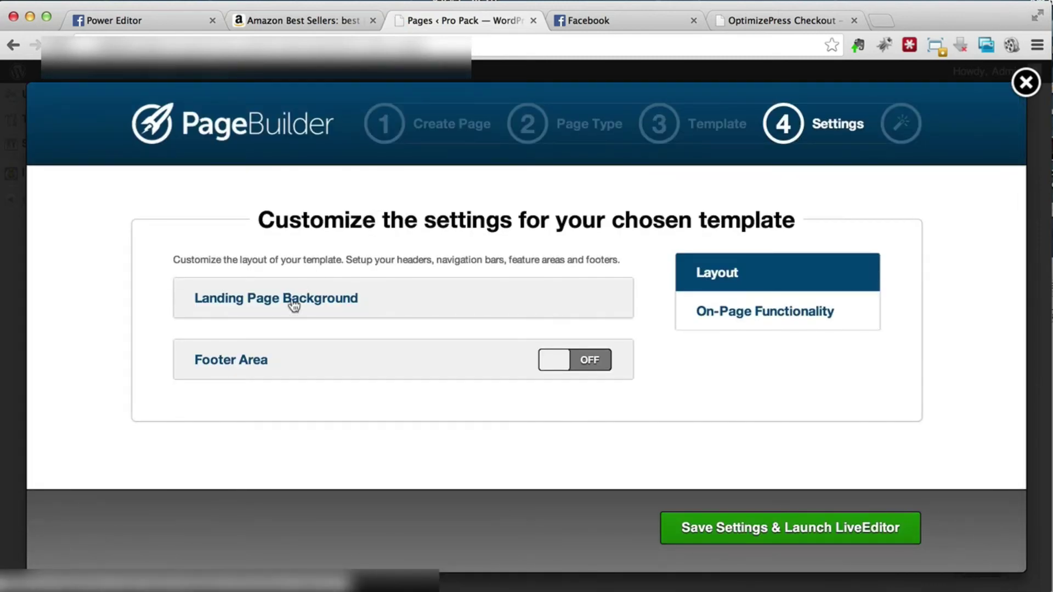
Expand Landing Page Background and open the file selector for a background image.
left_click(294, 303)
scroll(292, 305, "down", 2)
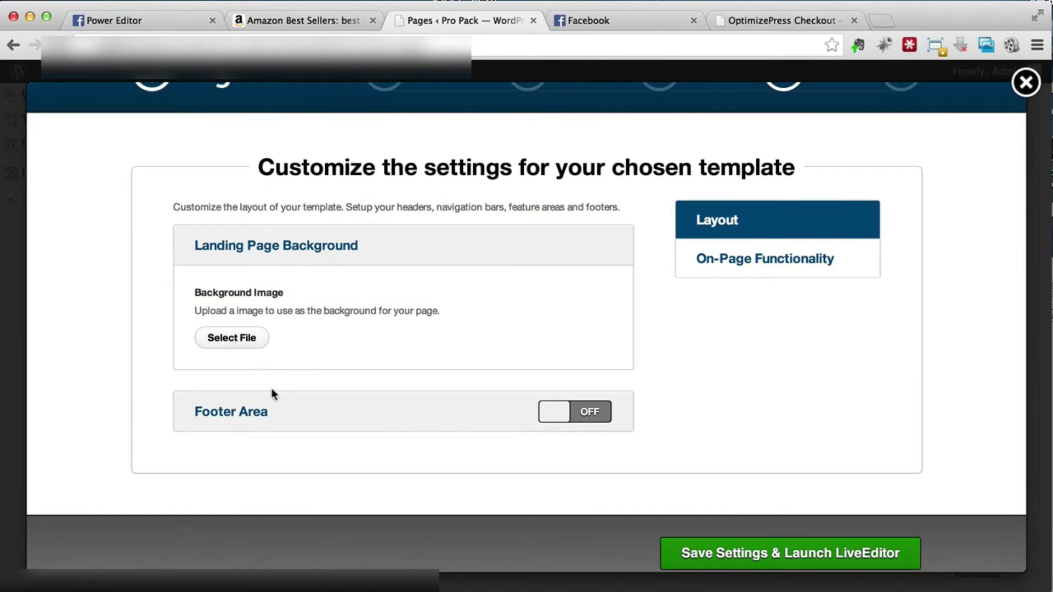
left_click(235, 339)
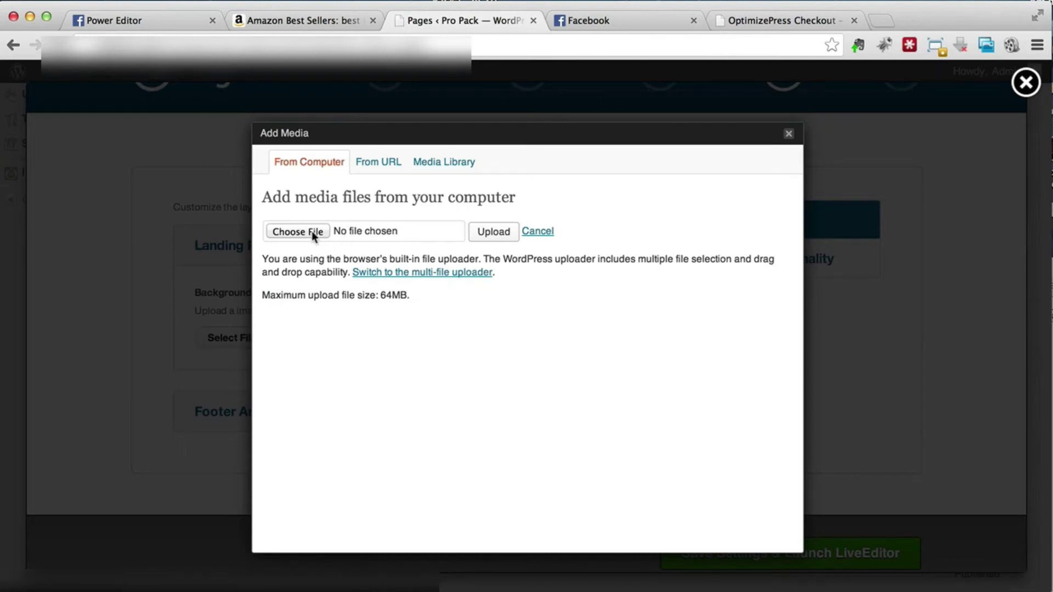
Insert beach-wallpaper-hd-37.jpg as the landing page background image.
left_click(442, 163)
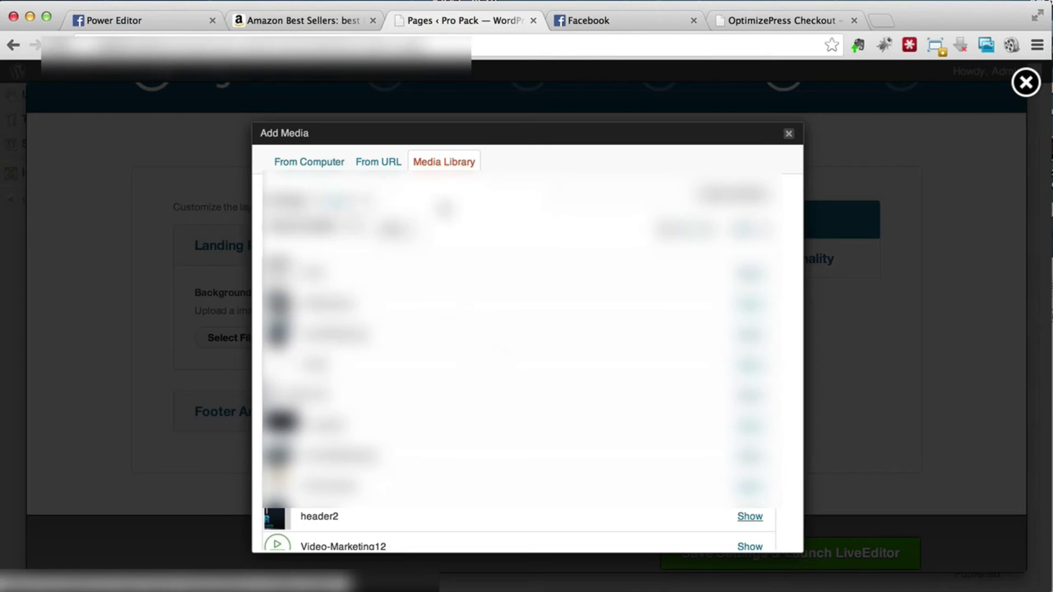
left_click(324, 164)
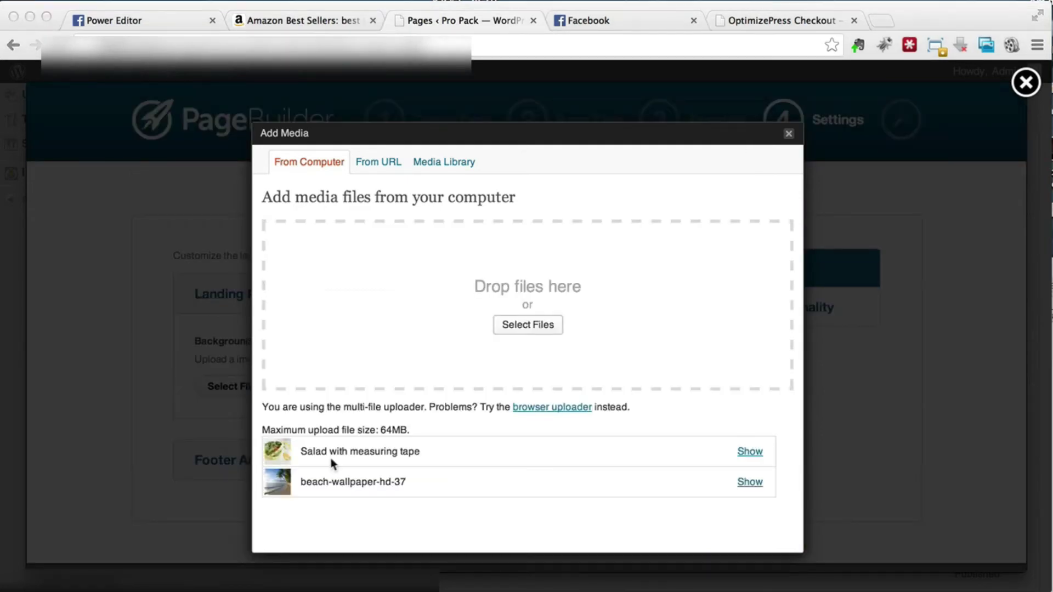
left_click(742, 483)
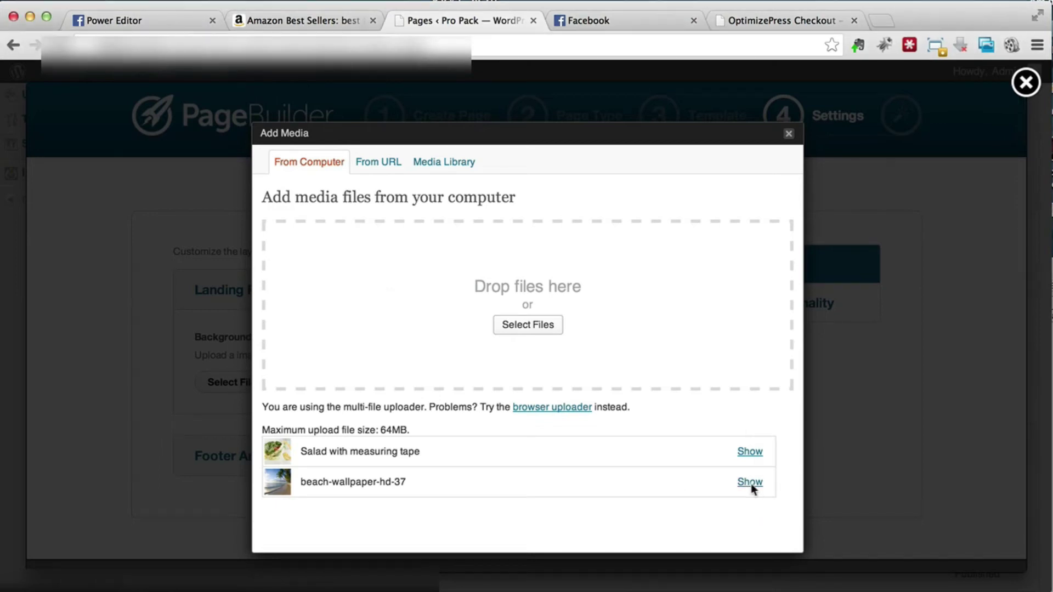
left_click(749, 482)
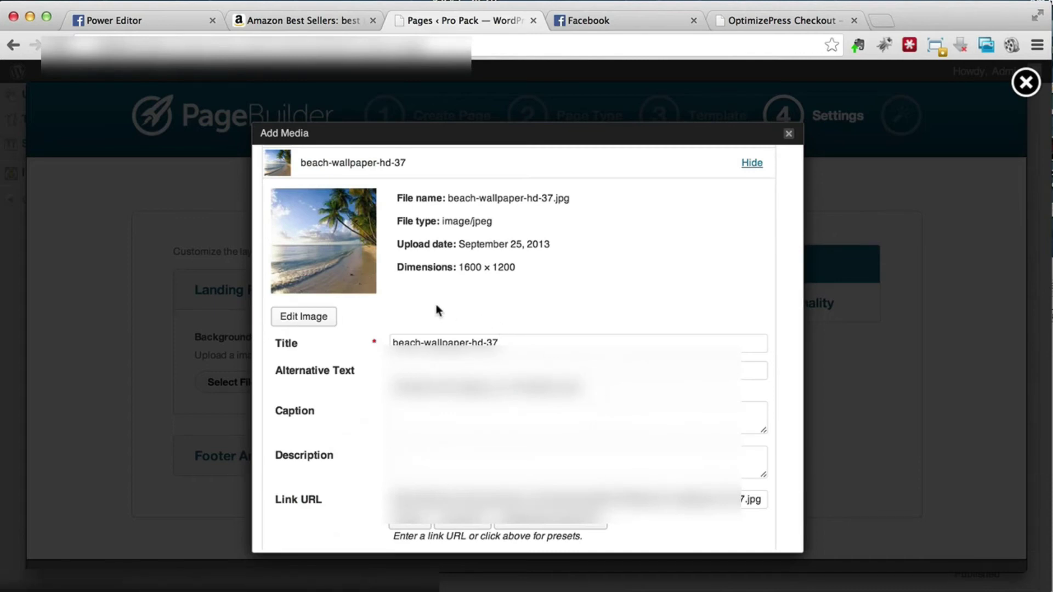
scroll(437, 310, "down", 1)
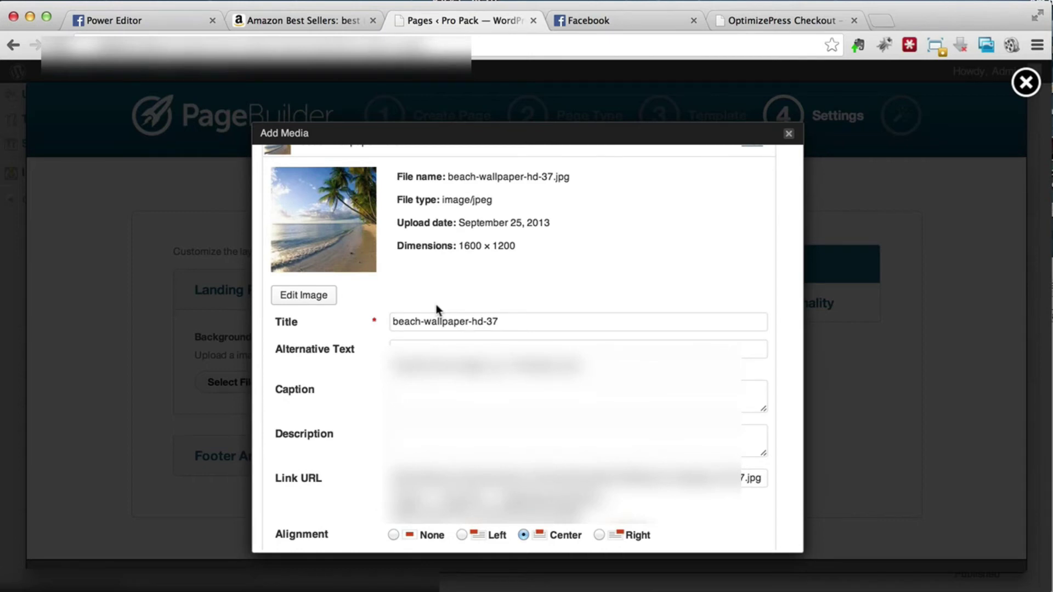
scroll(437, 310, "down", 1)
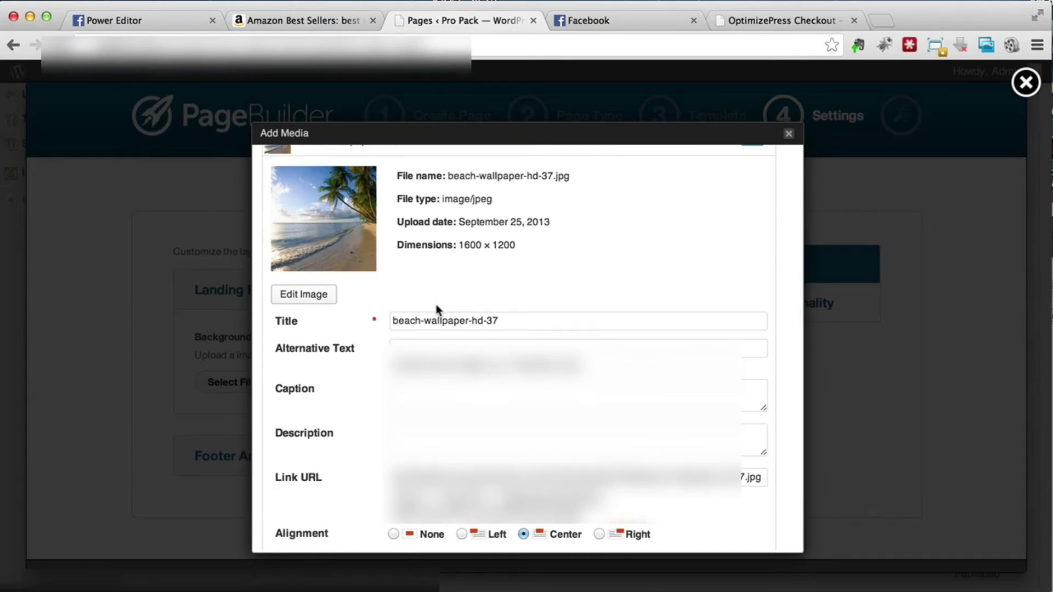
scroll(438, 310, "down", 1)
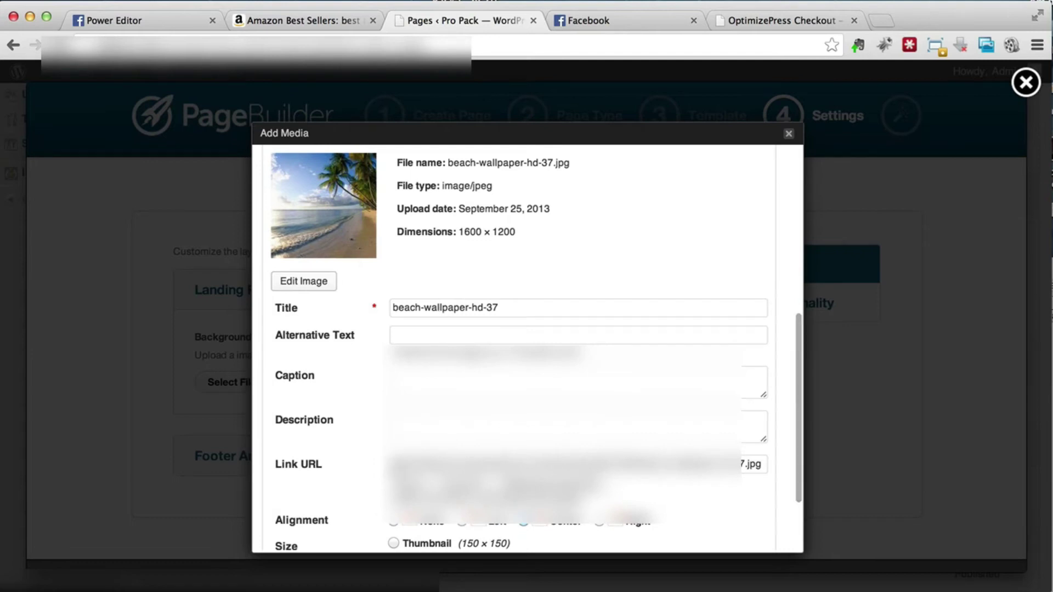
scroll(357, 423, "down", 5)
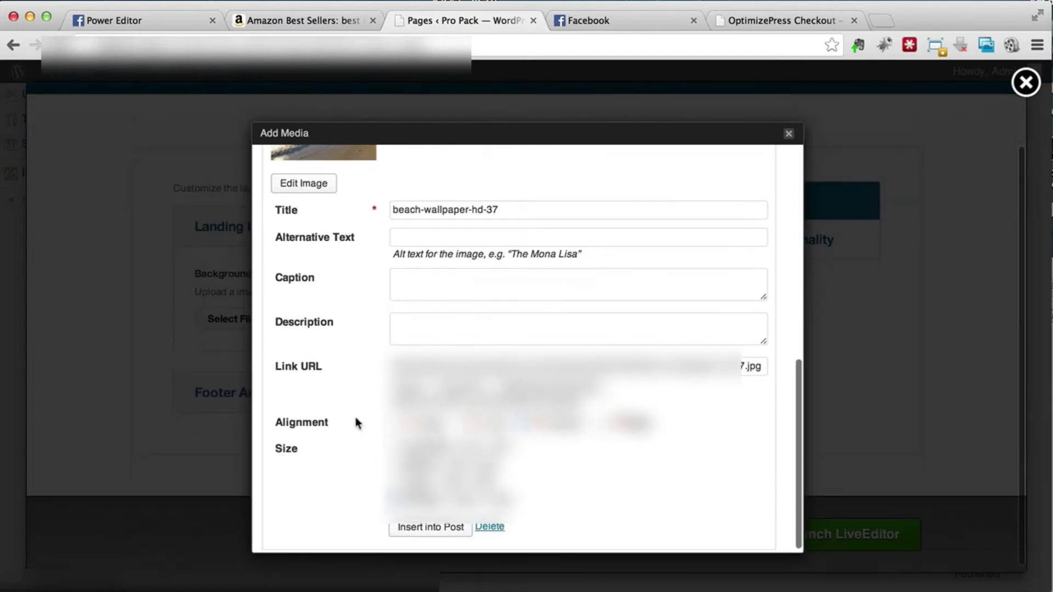
left_click(420, 528)
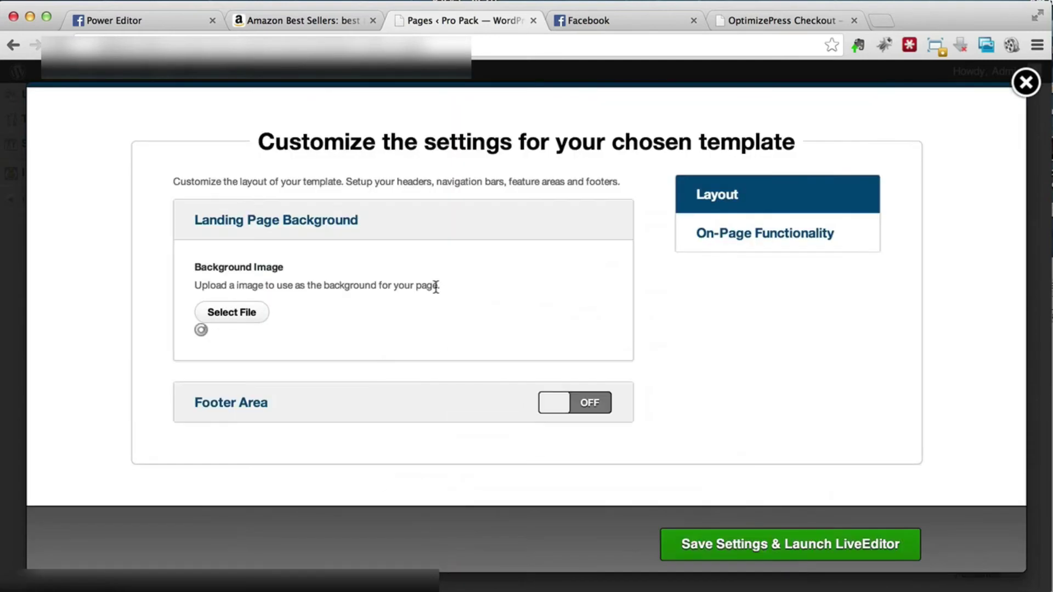
scroll(369, 279, "down", 10)
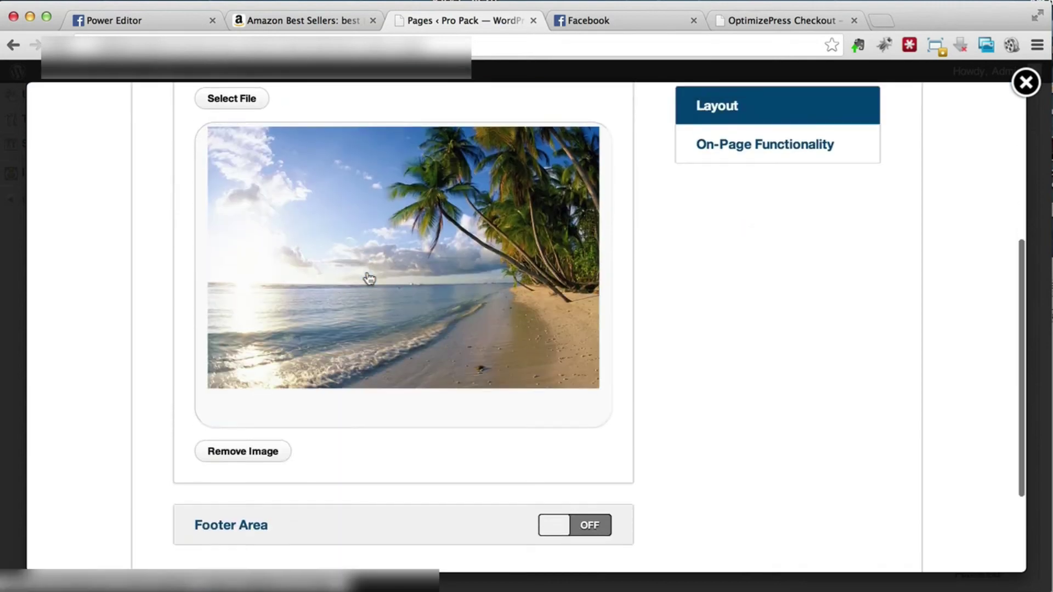
Save the settings, launch LiveEditor, and view the public squeeze page in a new tab.
left_click(708, 536)
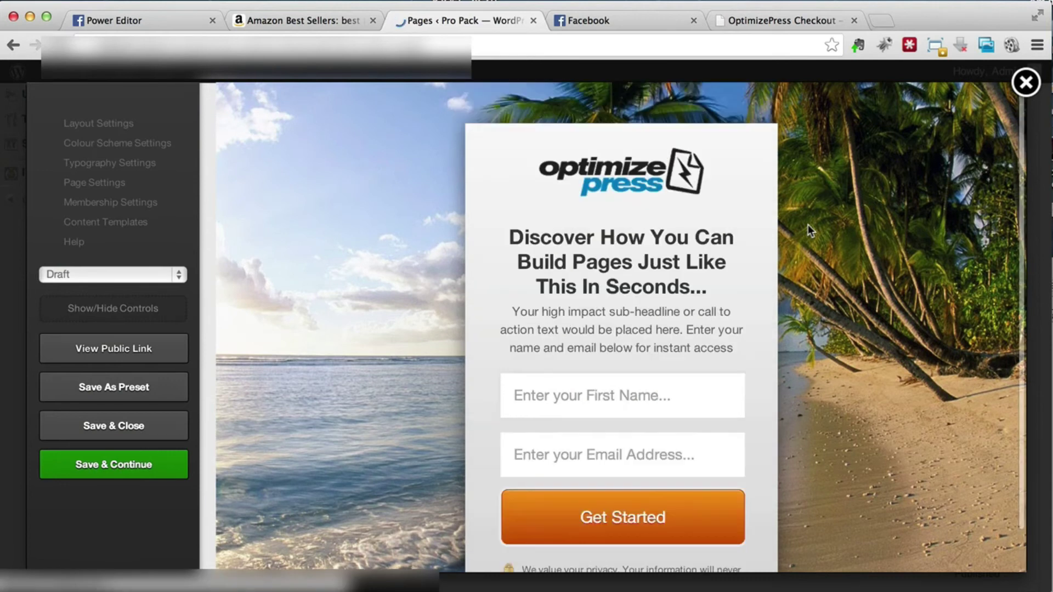
right_click(169, 360)
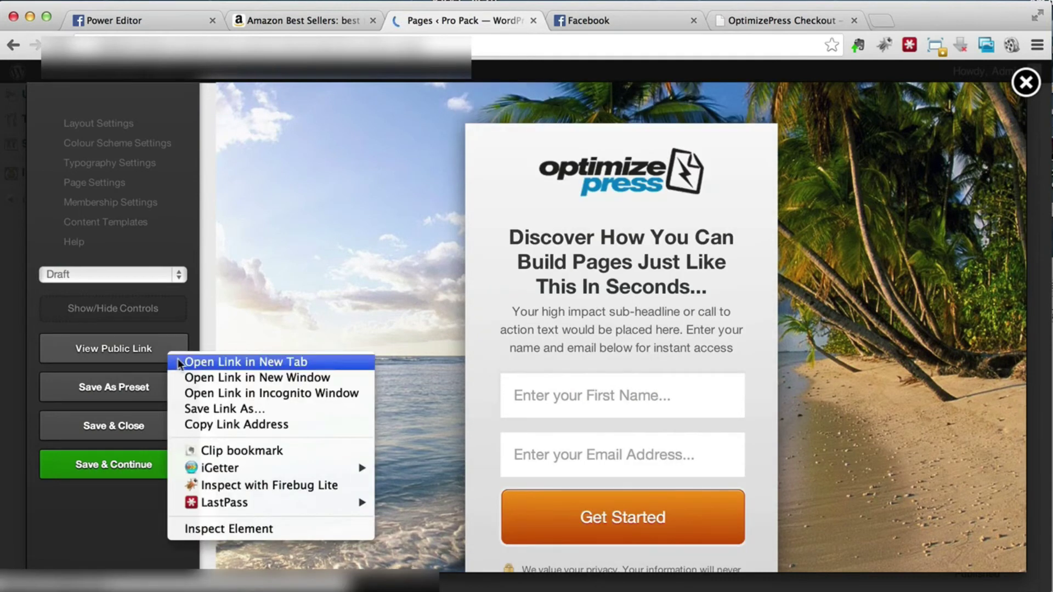
left_click(220, 362)
left_click(577, 21)
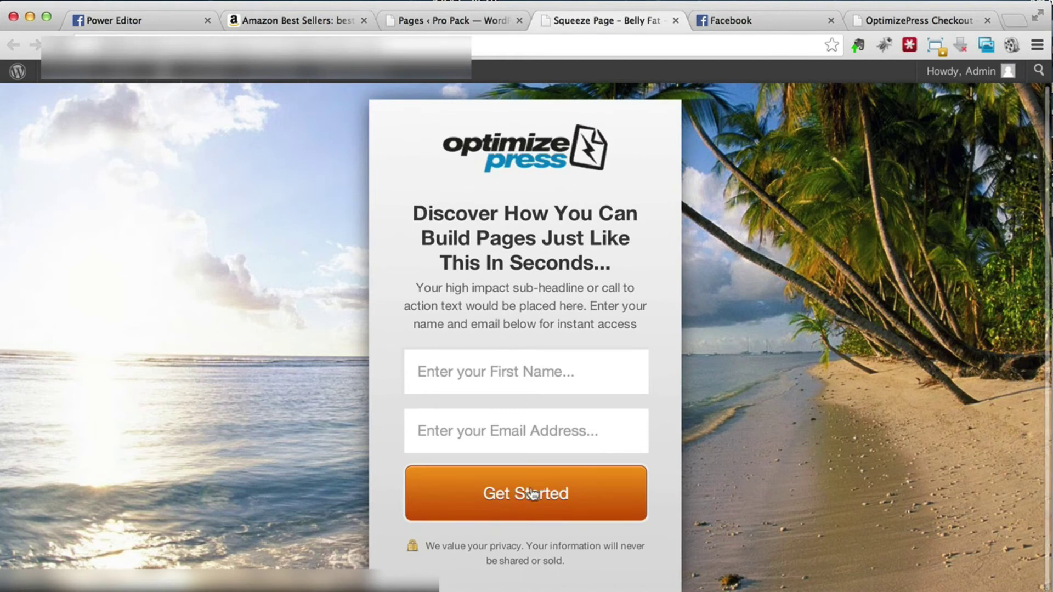
scroll(301, 345, "up", 2)
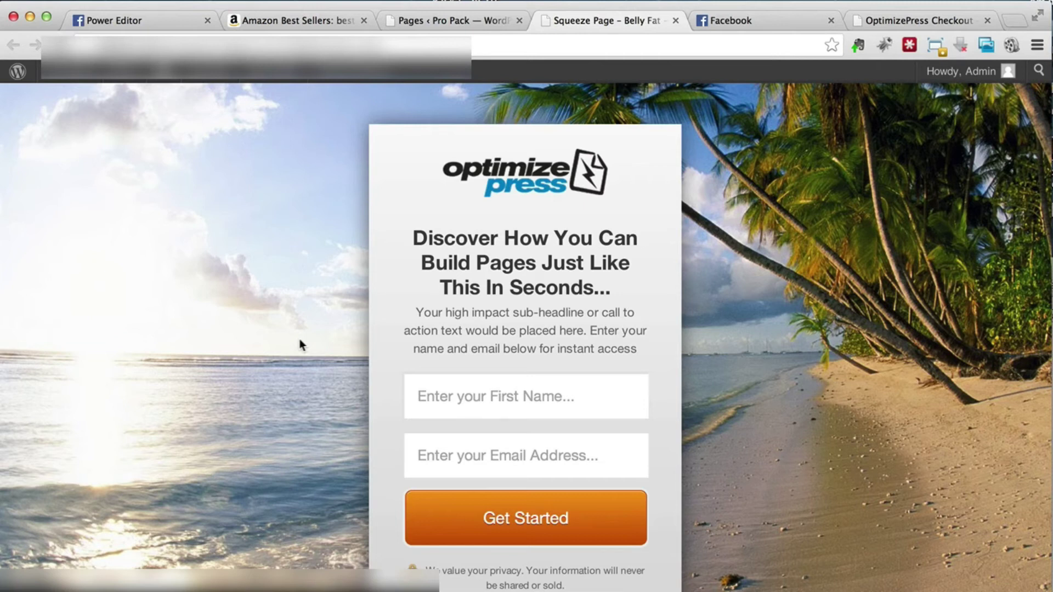
scroll(186, 327, "down", 2)
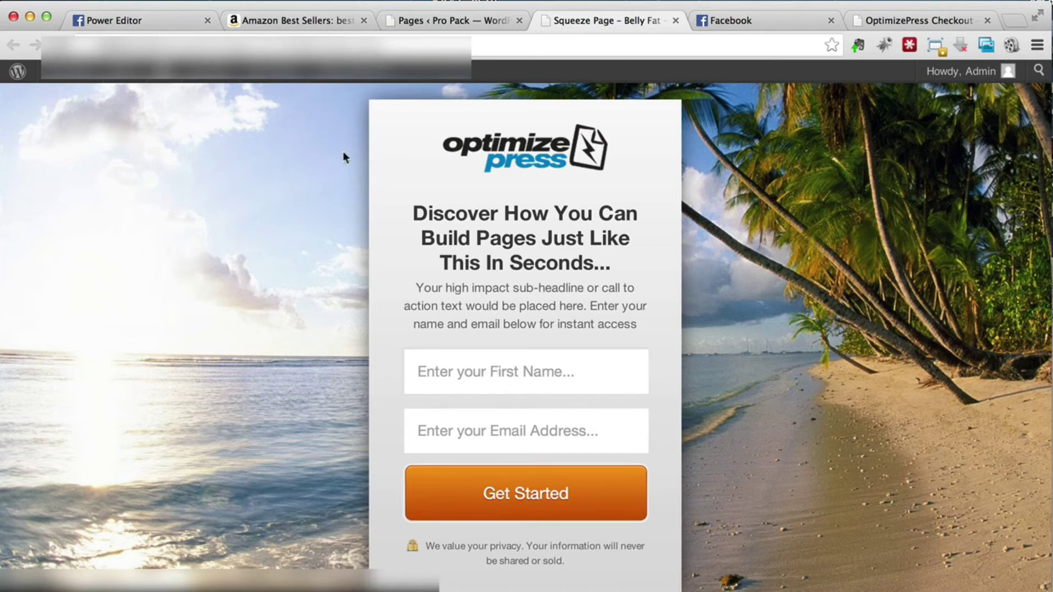
In the editor's layout settings, remove the beach image from Landing Page Background.
left_click(433, 22)
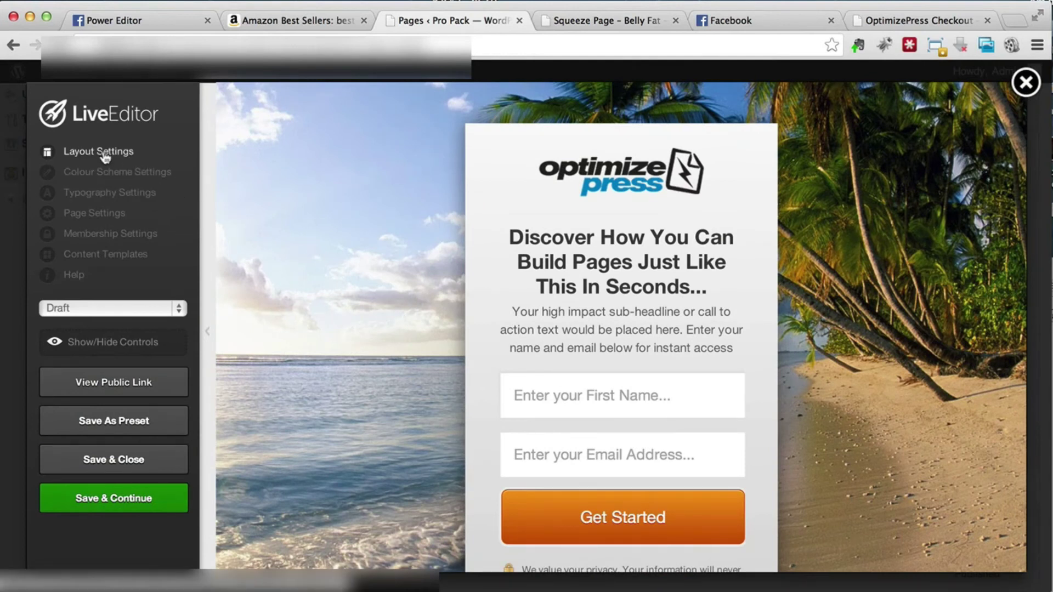
left_click(79, 156)
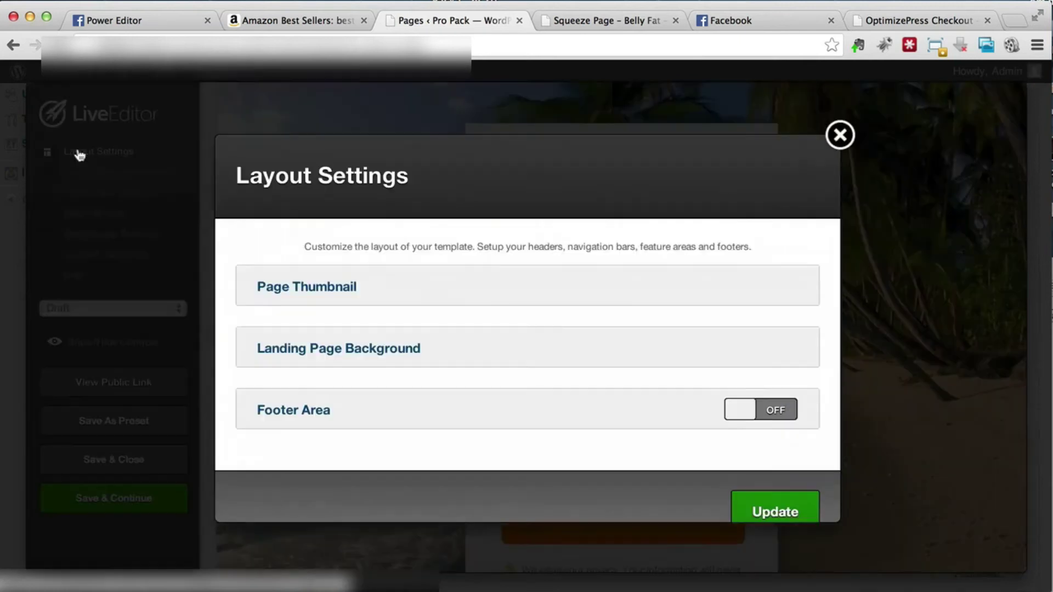
left_click(322, 342)
scroll(440, 321, "down", 5)
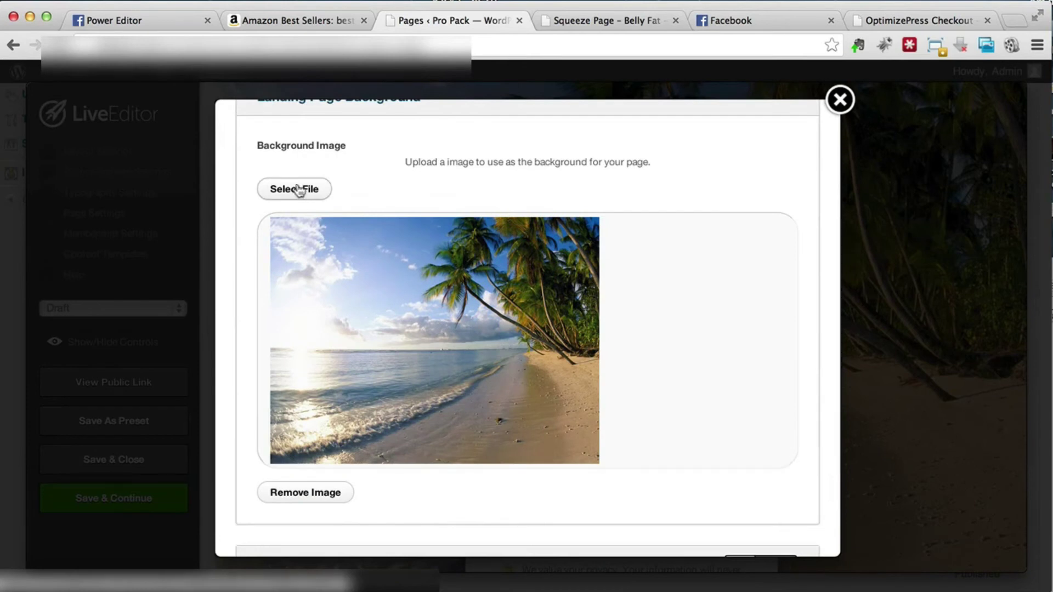
left_click(308, 491)
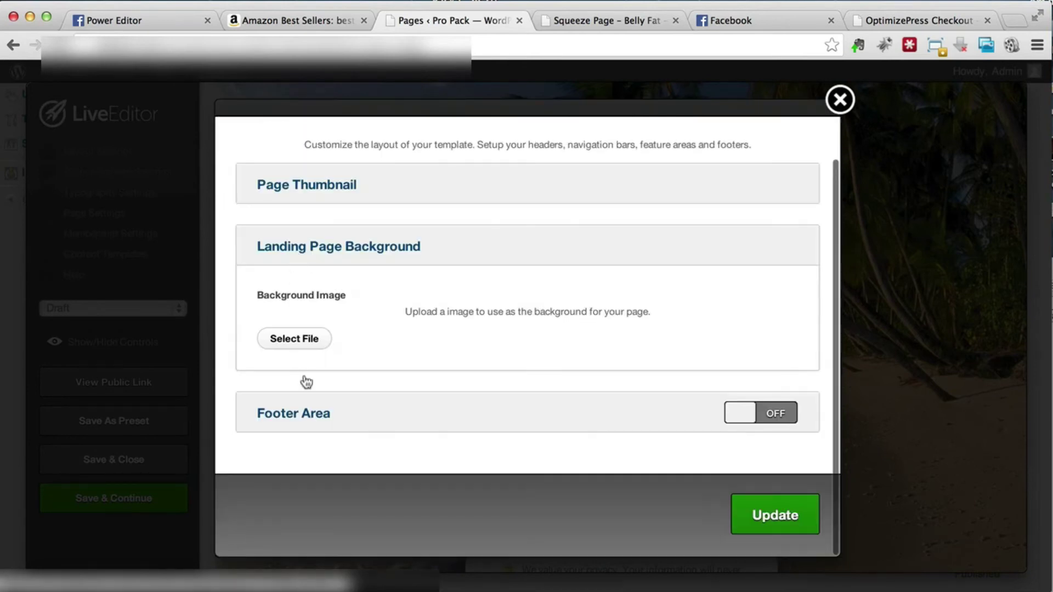
Insert the full-size Salad with measuring tape image from the Media Library as background and update.
left_click(300, 339)
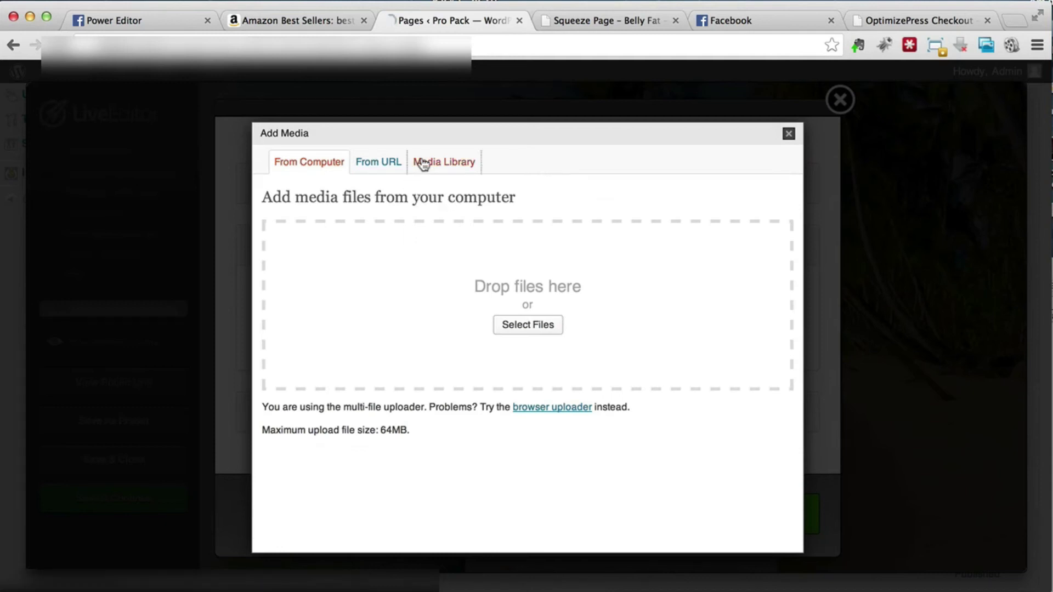
left_click(423, 163)
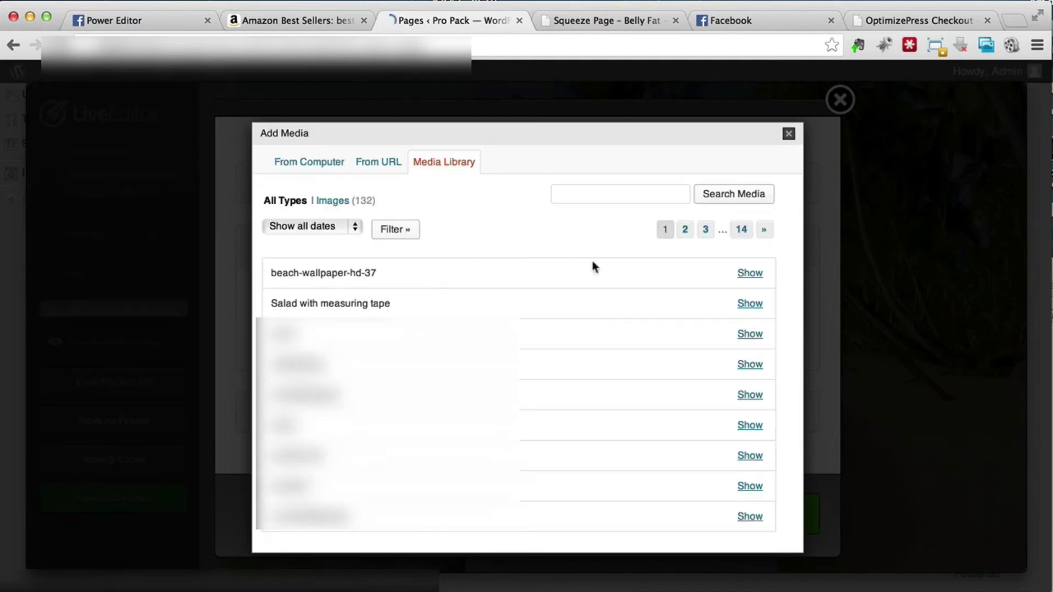
left_click(758, 303)
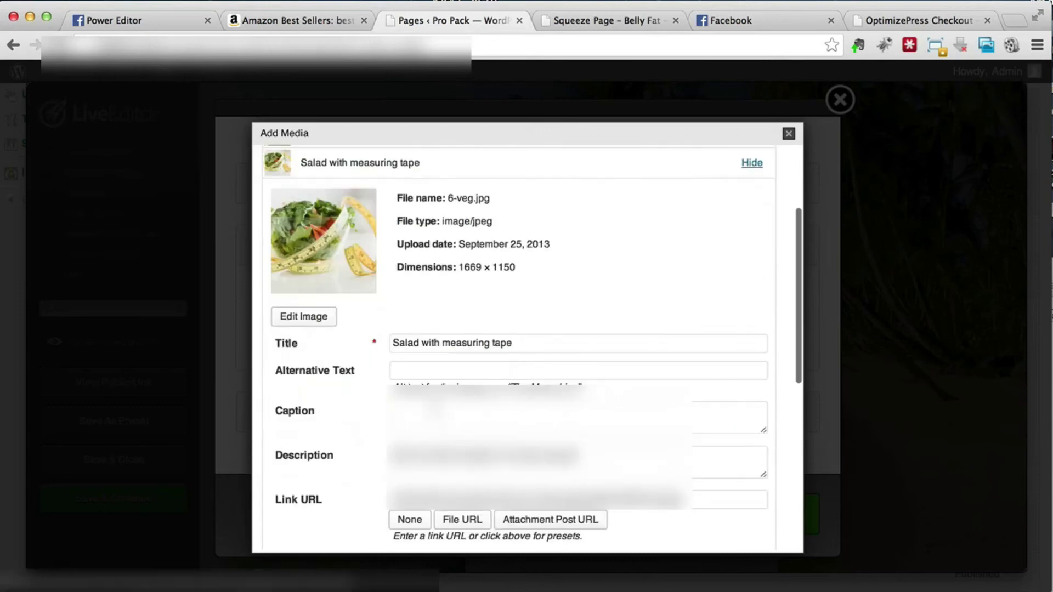
scroll(477, 505, "down", 5)
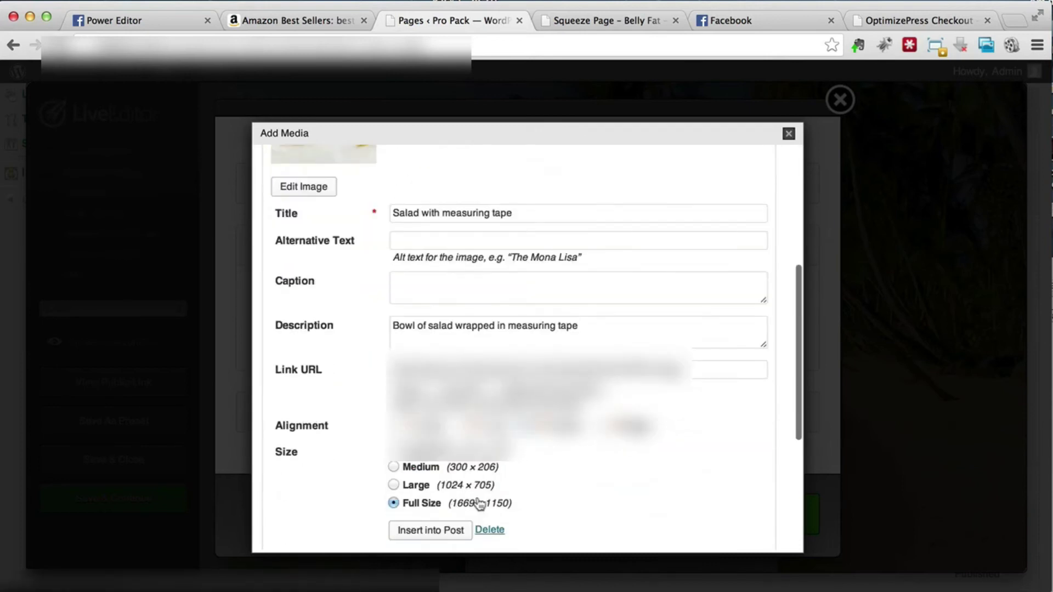
left_click(403, 529)
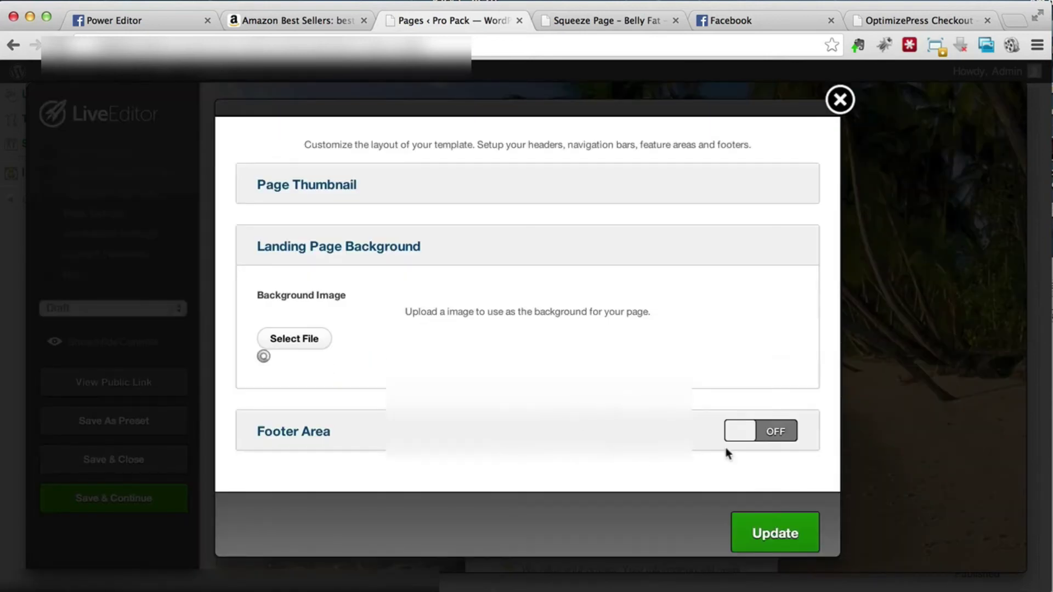
scroll(665, 411, "down", 5)
left_click(775, 533)
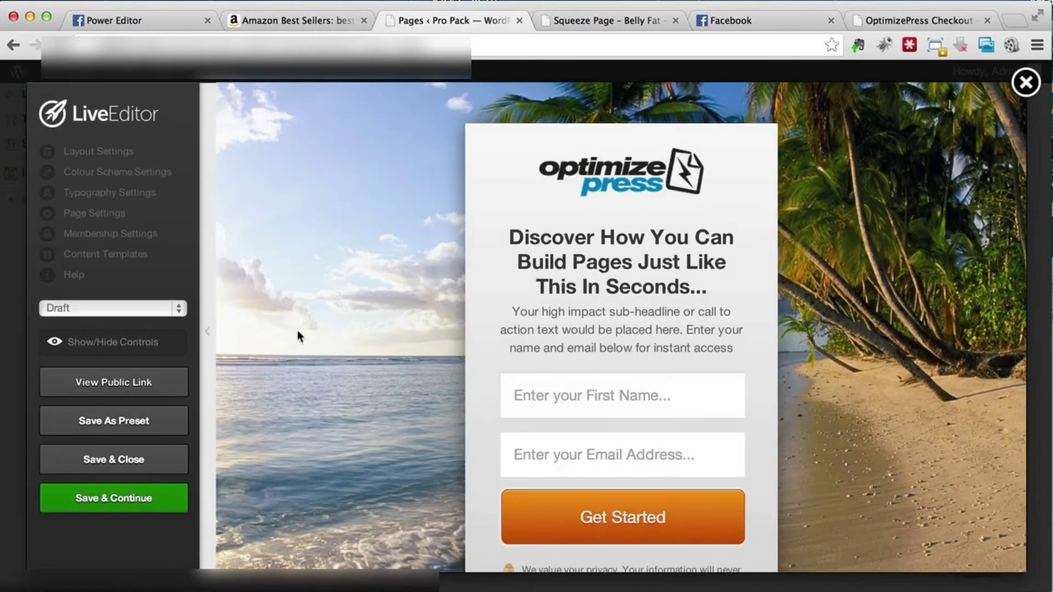
Reload the live squeeze page to confirm the salad-and-measuring-tape background, then return to the editor.
left_click(593, 21)
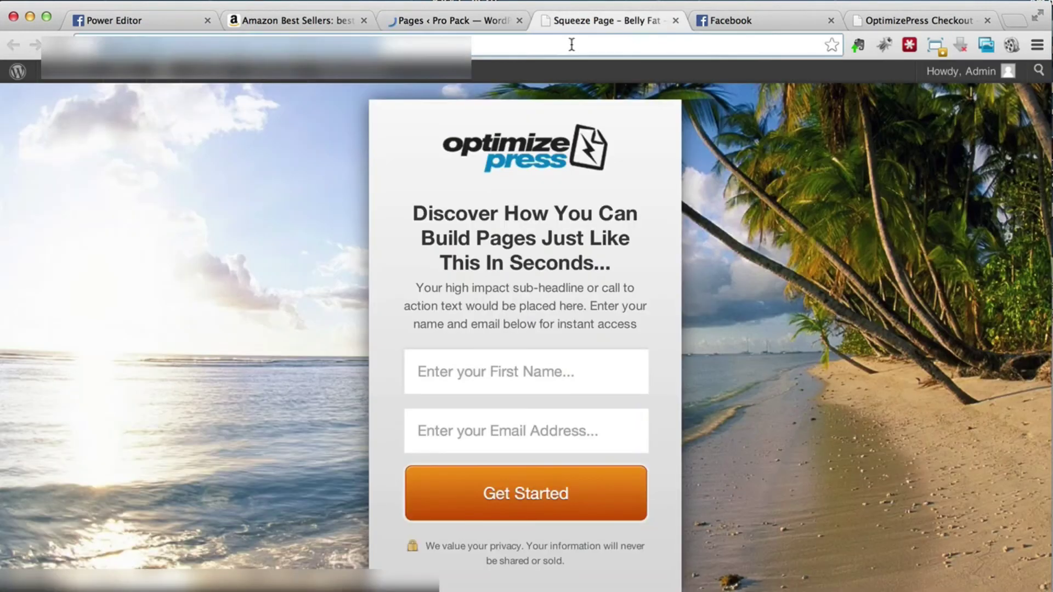
key("super+r")
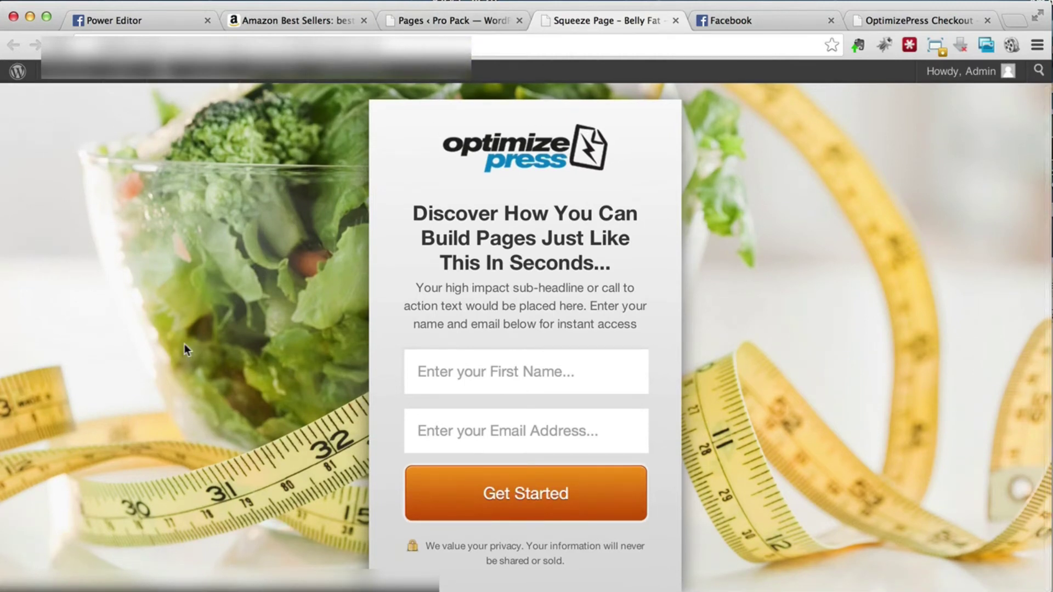
left_click(418, 22)
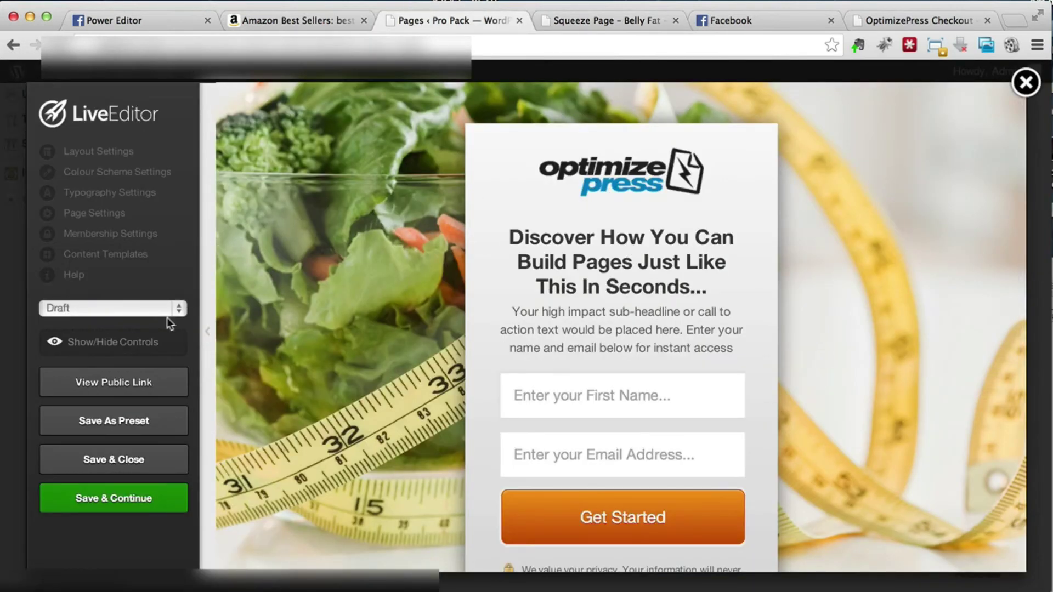
Remove the optimizepress logo image from the top of the opt-in box and update the feature.
scroll(654, 254, "down", 2)
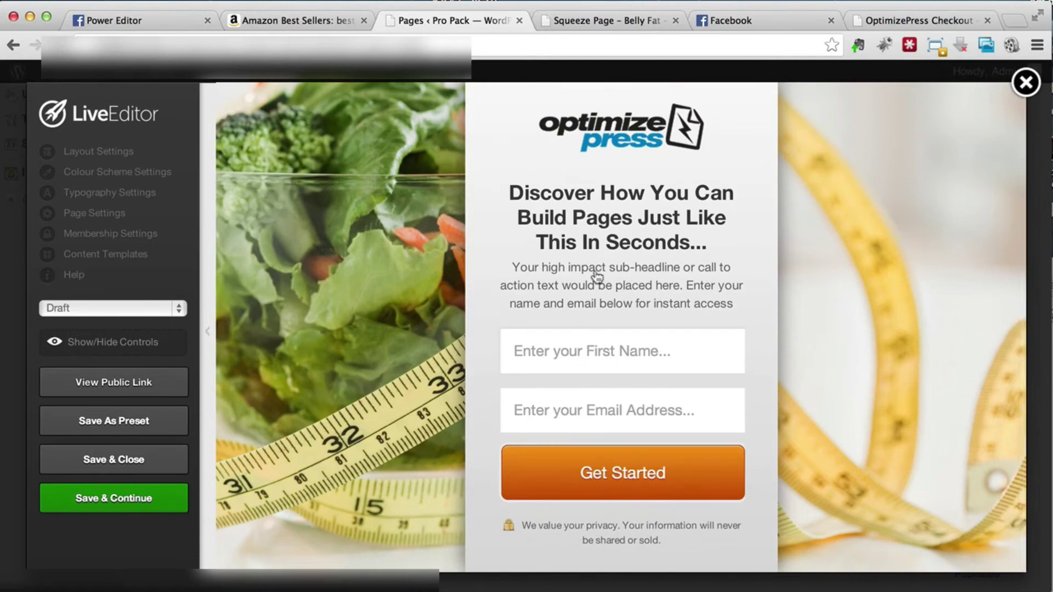
left_click(580, 204)
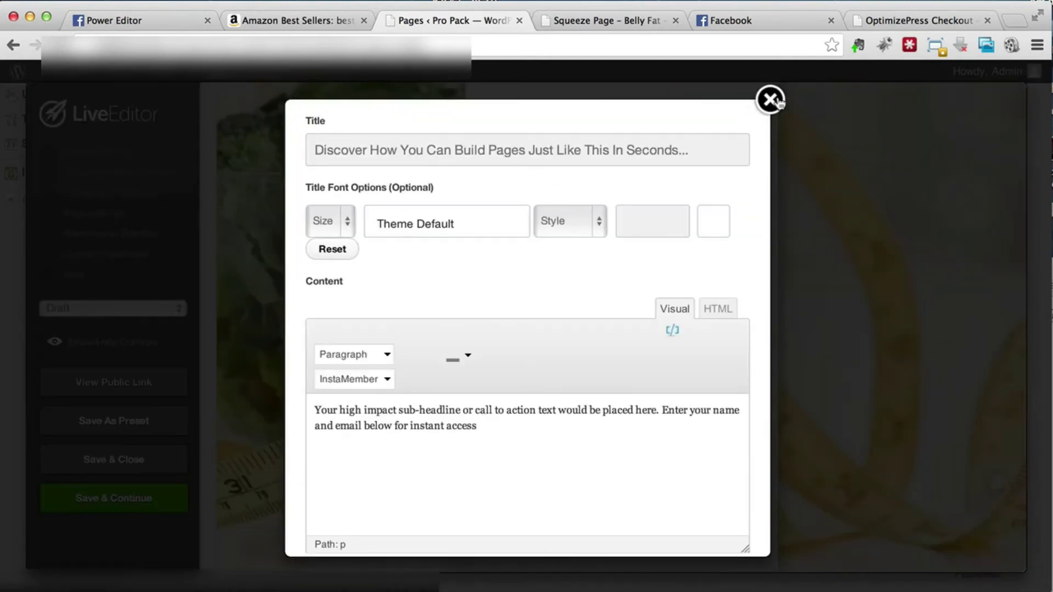
left_click(778, 104)
left_click(620, 140)
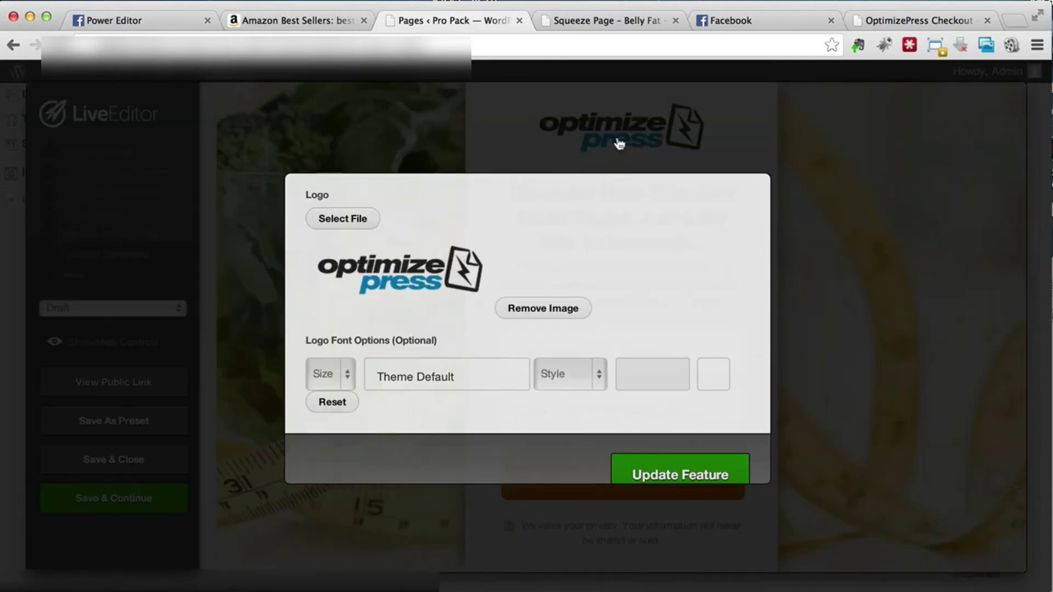
left_click(536, 301)
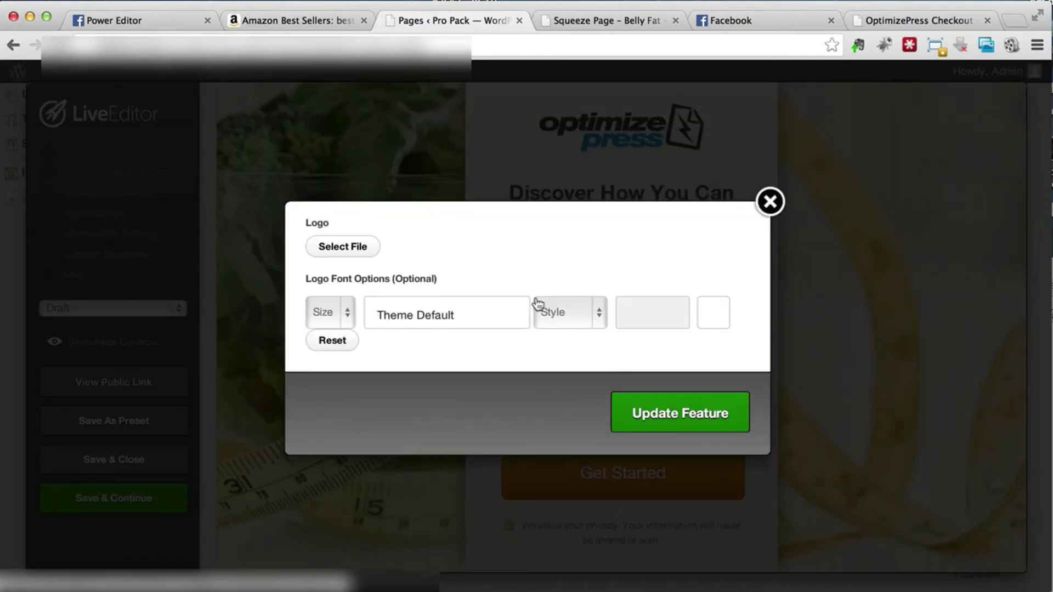
left_click(648, 416)
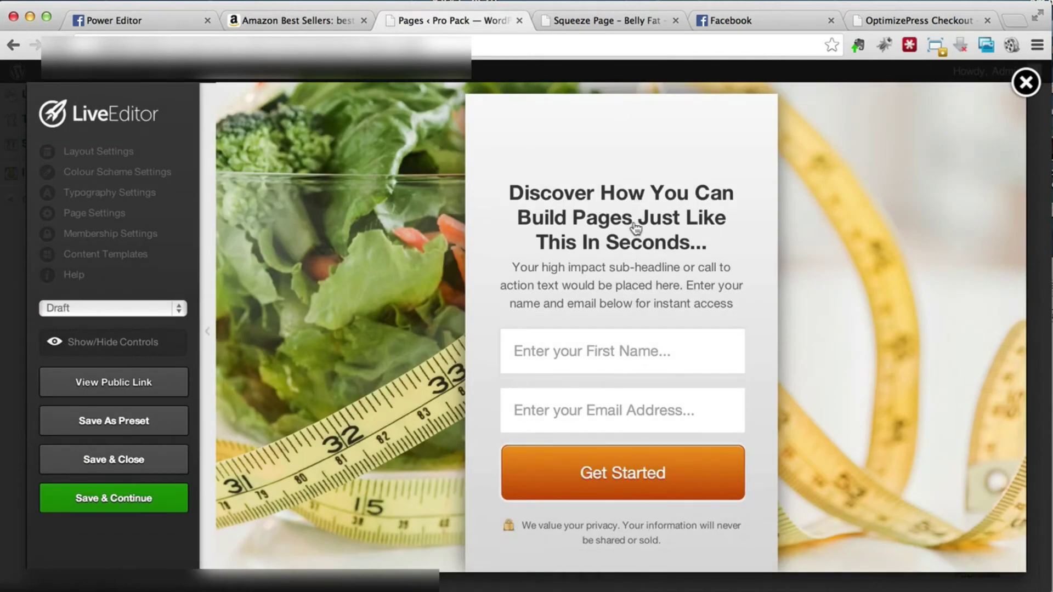
left_click(637, 229)
Change the headline to 'Discover How You Can Lose Your Belly Fat In 21 Days Or Less'.
triple_click(434, 152)
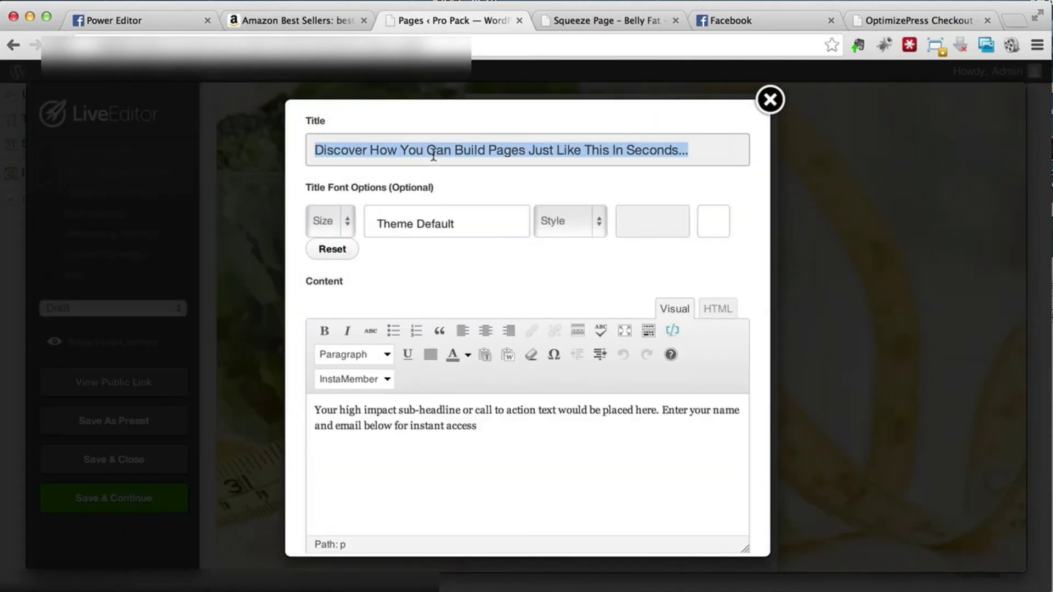
key("Right")
key("shift+Left")
key("shift+Left")
key("shift+Left")
key("shift+Left")
key("shift+Left")
key("shift+Left")
key("shift+Left")
key("shift+Left")
key("shift+Left")
key("shift+Left")
key("shift+Left")
key("shift+Left")
key("shift+Left")
key("shift+Left")
key("shift+Left")
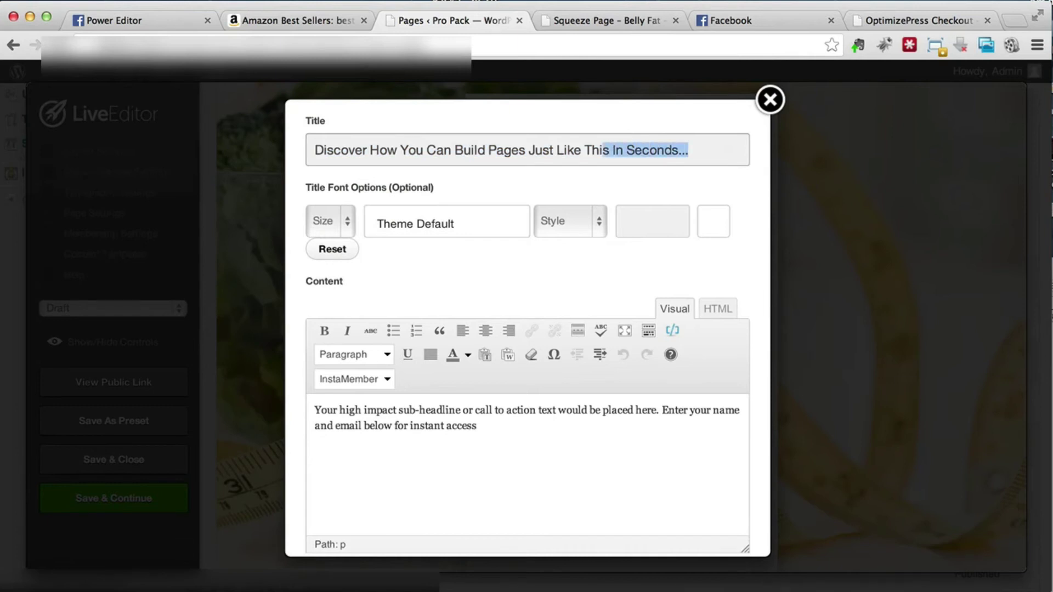
key("shift+Left")
key("shift+Left")
key("shift+Left")
key("shift+Left")
key("shift+Left")
key("shift+Left")
key("shift+Left")
key("shift+Left")
key("shift+Left")
key("shift+Left")
key("shift+Left")
key("shift+Left")
key("shift+Left")
key("shift+Left")
key("shift+Left")
key("shift+Left")
key("shift+Left")
key("shift+Left")
key("shift+Left")
key("shift+Left")
type("Lose Your Belly Fat In 21 Days Or Less")
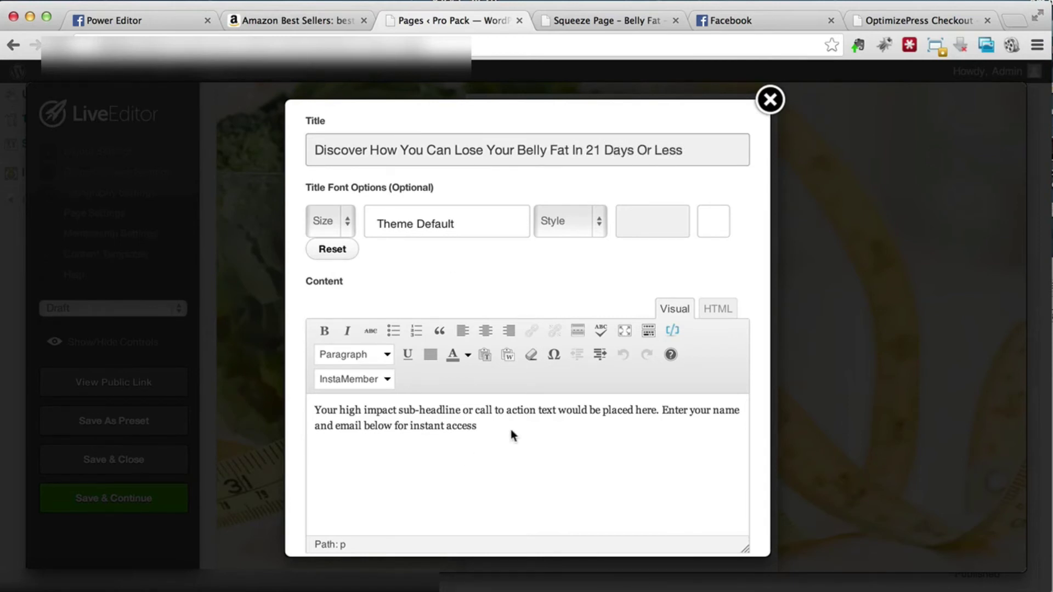
Replace the placeholder sub-headline with copy about a simple 5-step belly-fat technique.
left_click(511, 427)
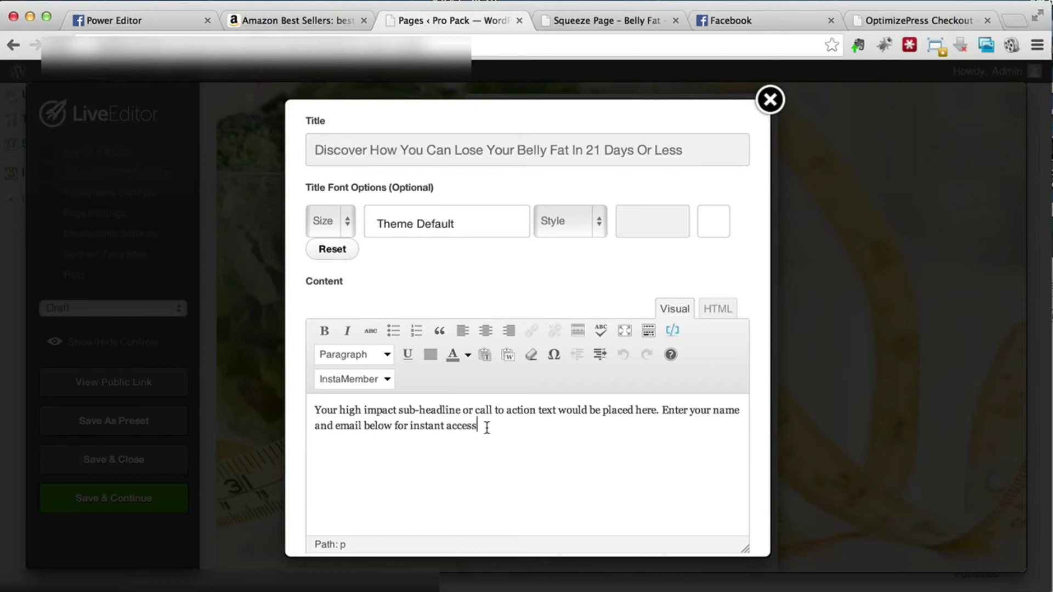
scroll(487, 428, "down", 1)
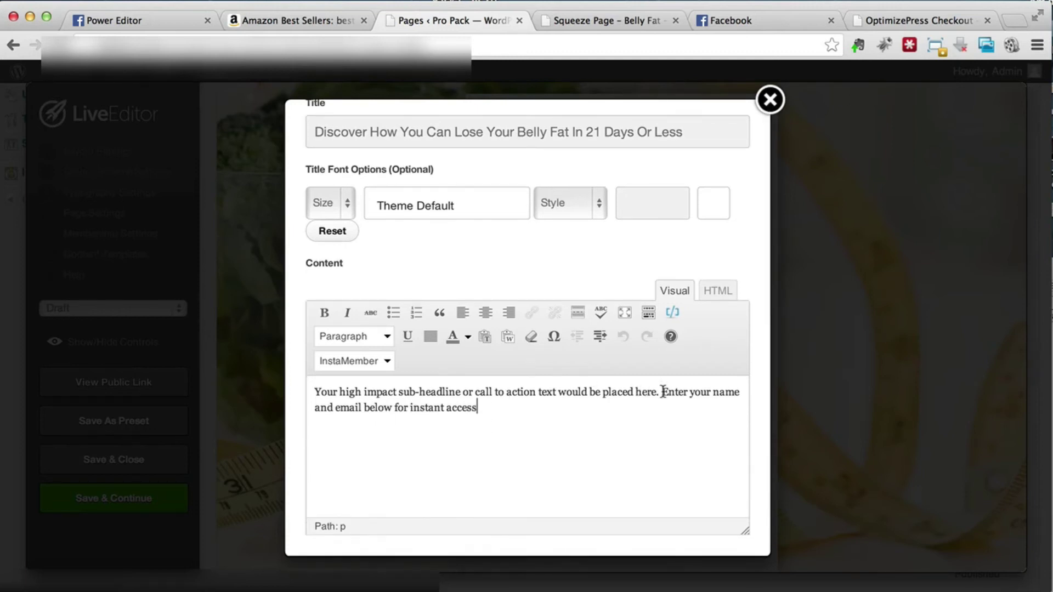
left_click_drag(657, 392, 310, 390)
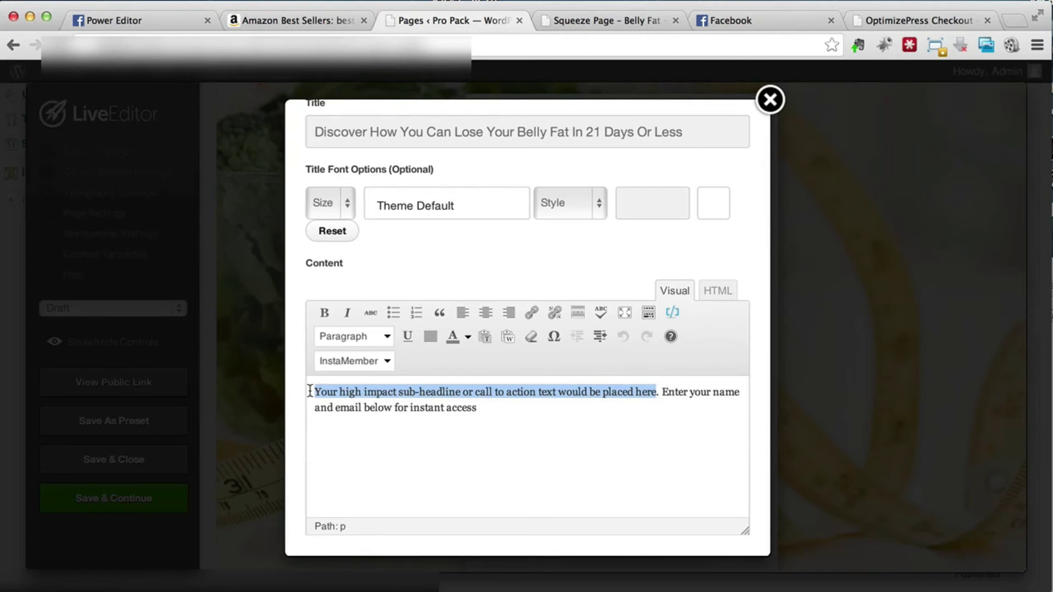
key("BackSpace")
type("You can easily")
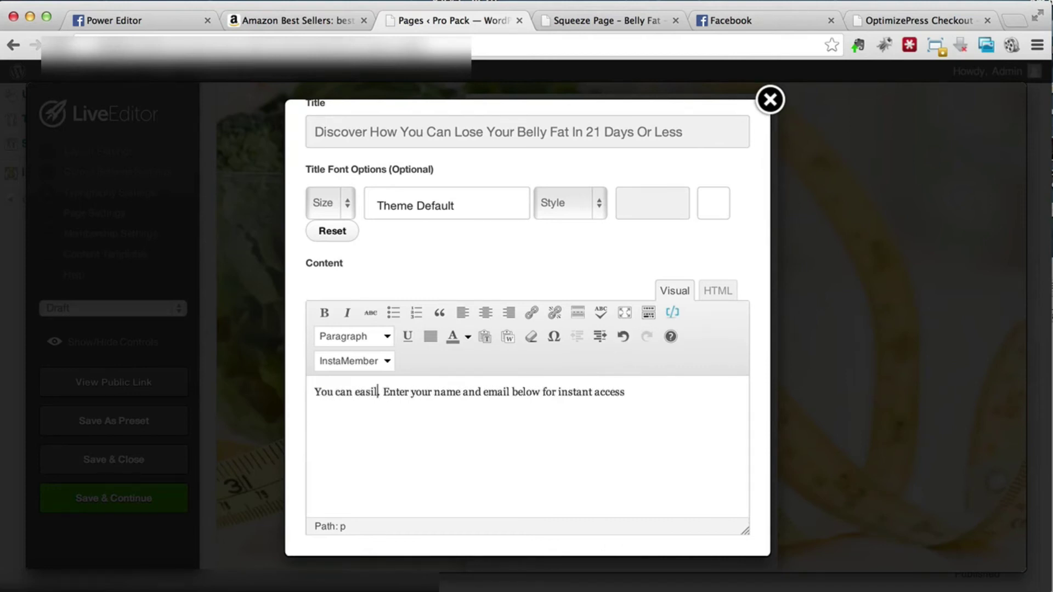
type(" lose")
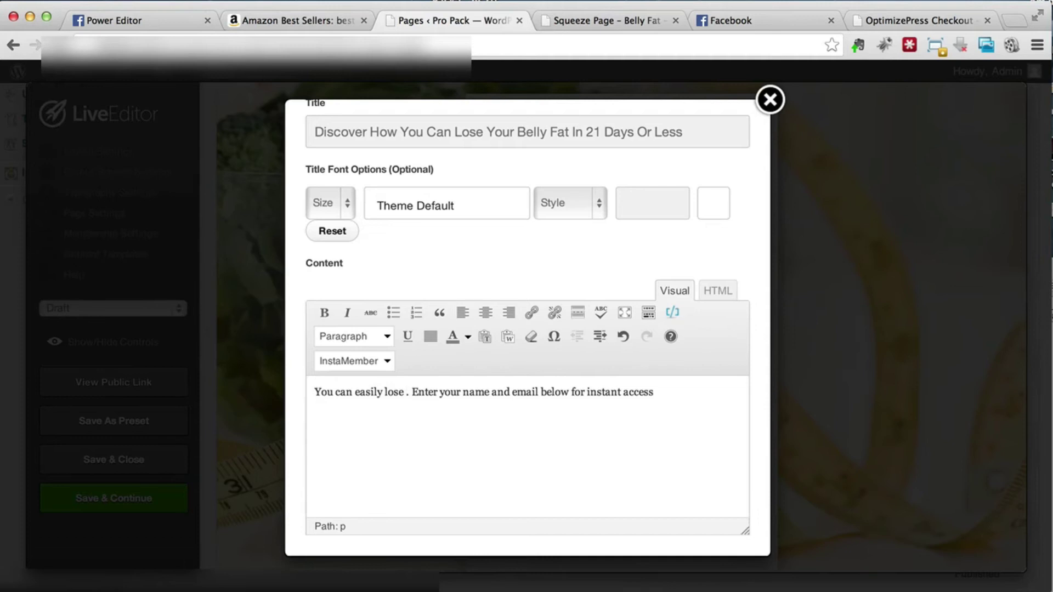
type(" all the fat around y")
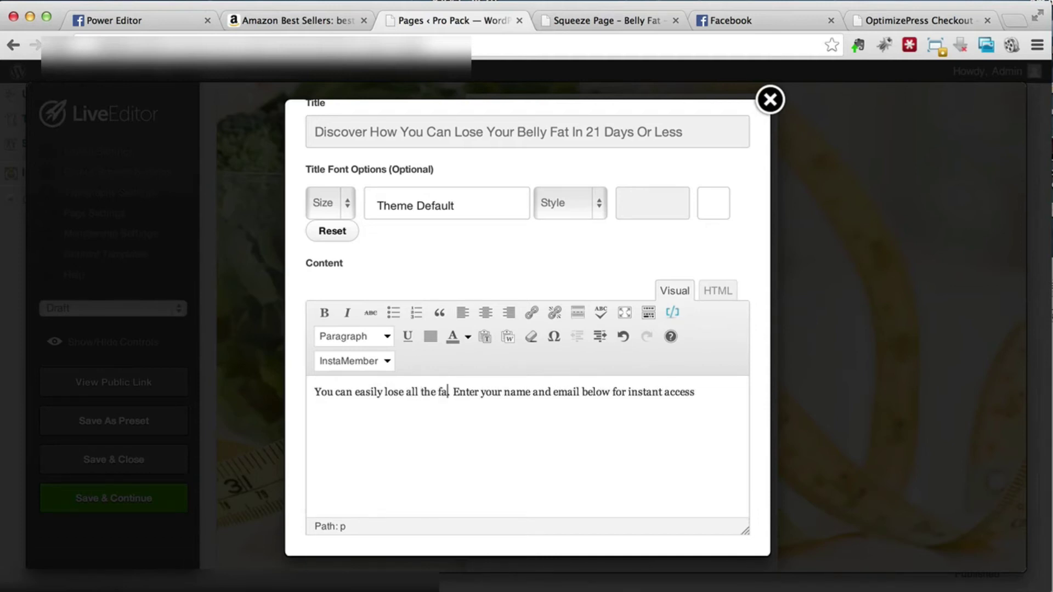
type("our belly by")
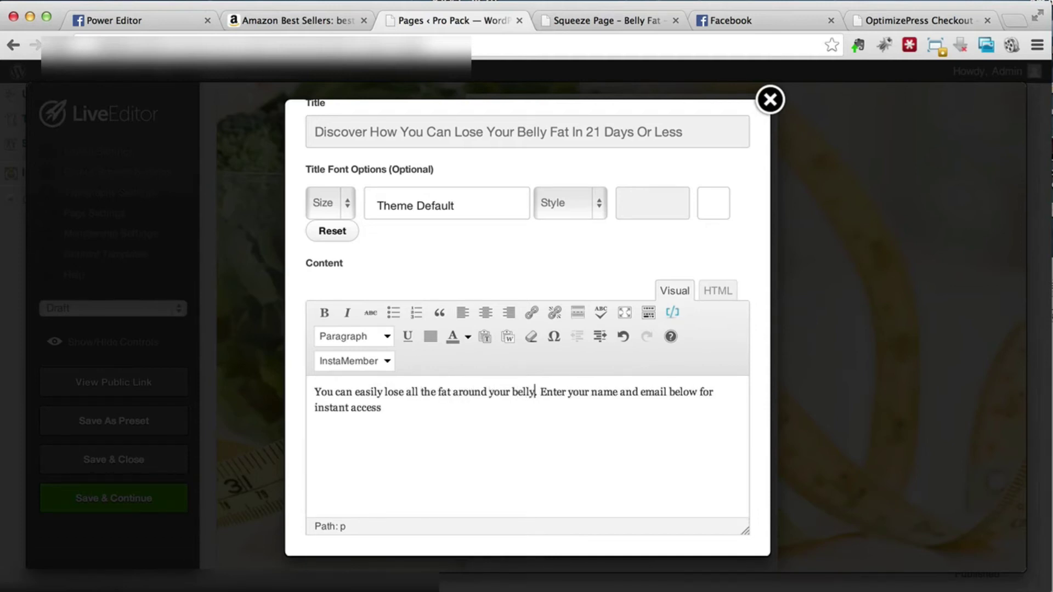
type(" doing this simple")
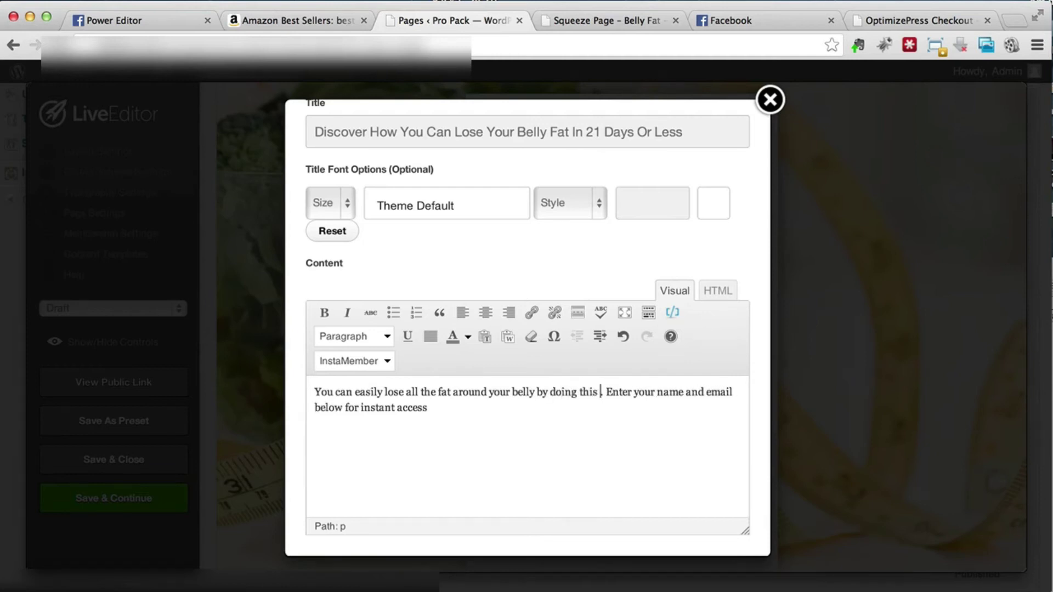
type(" 5-step tech")
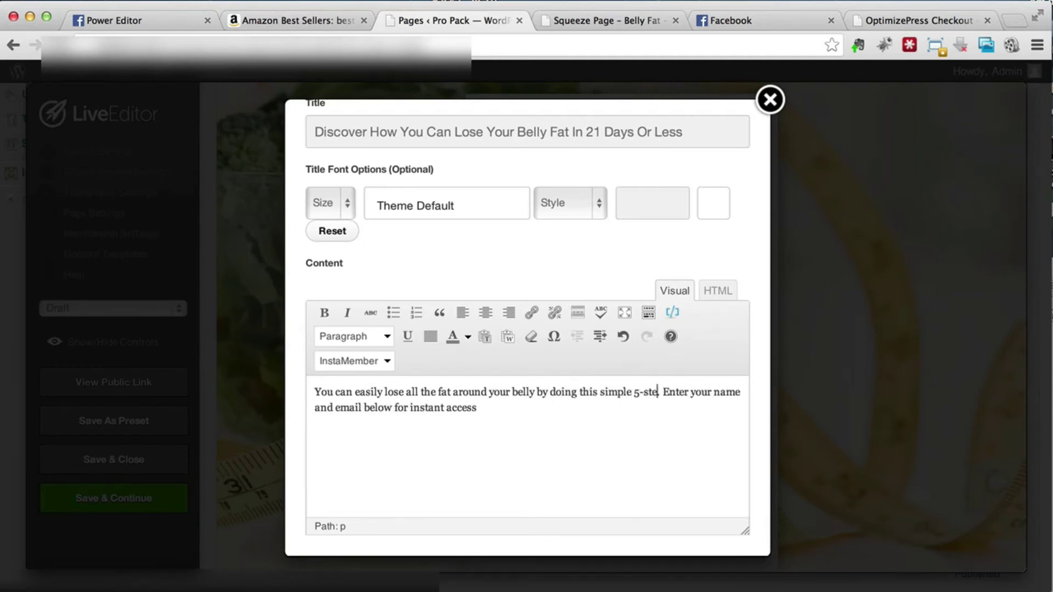
type("niques that has helped")
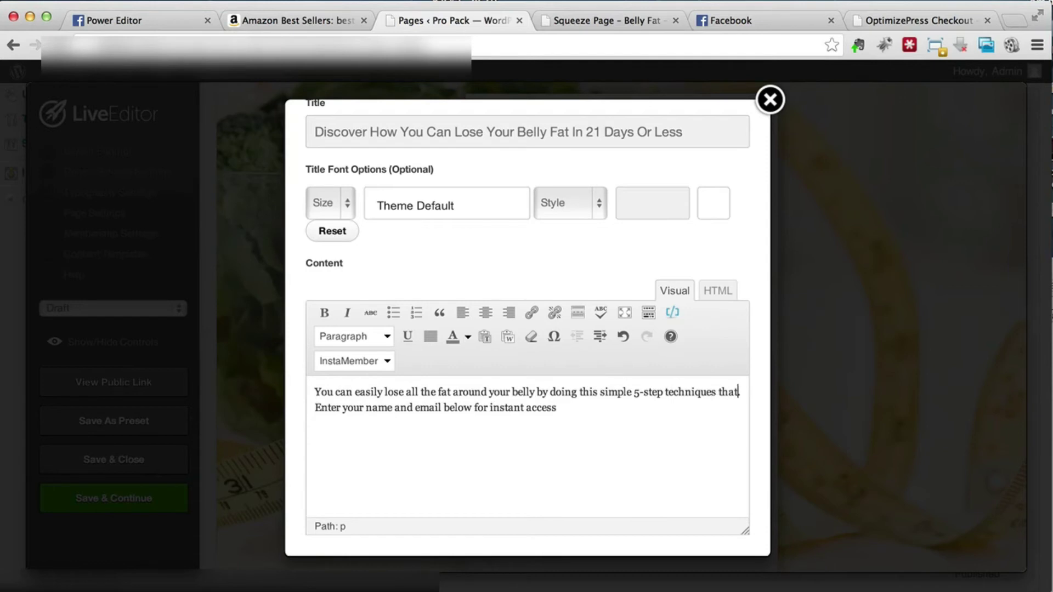
type(" hundreds of")
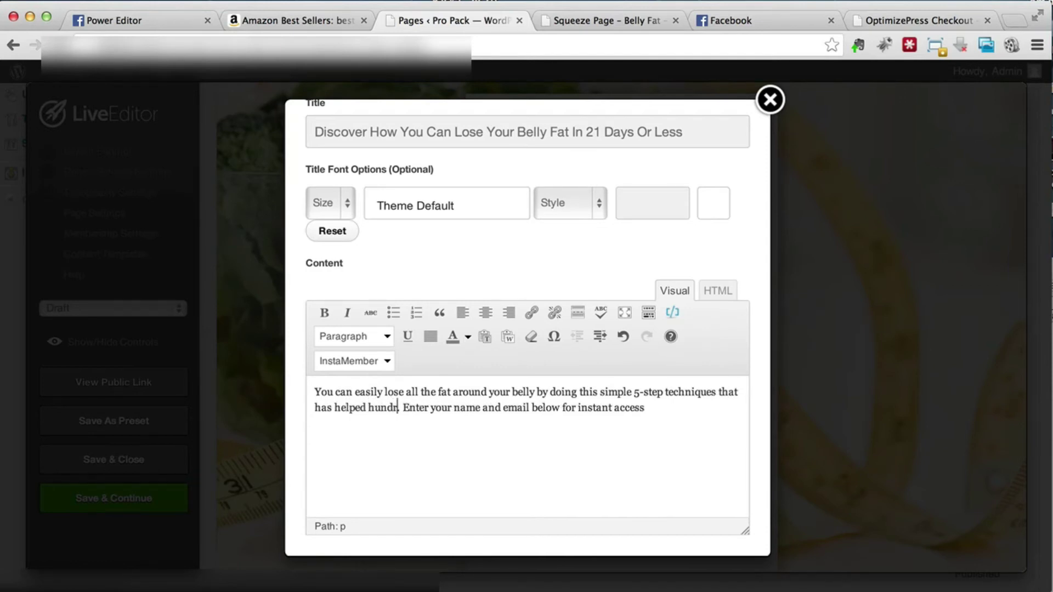
type(" people so f")
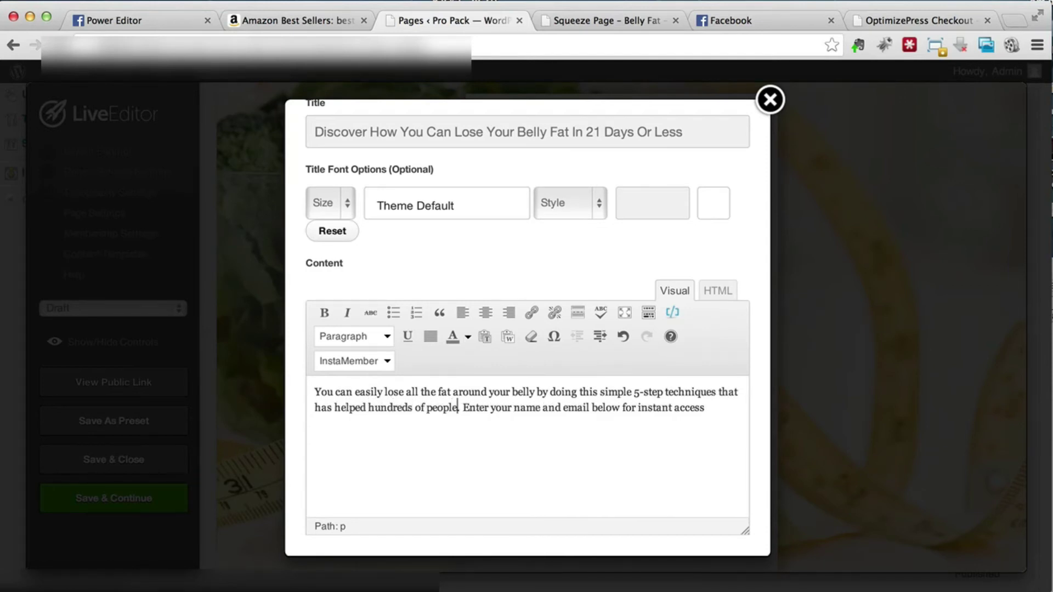
type("ar.")
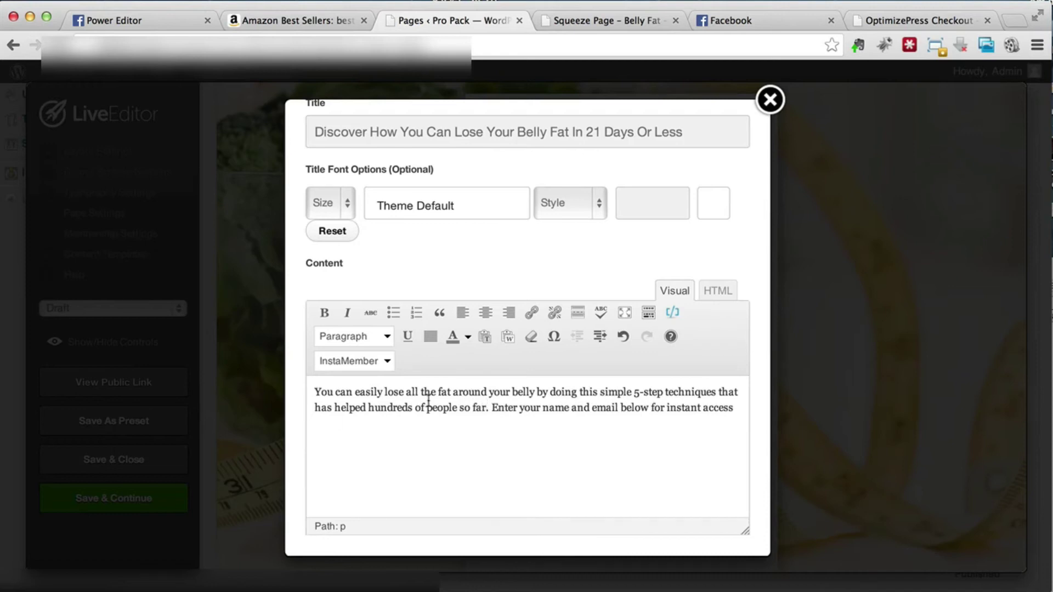
End the body text with a period and apply the edits with Update Feature.
scroll(641, 485, "down", 1)
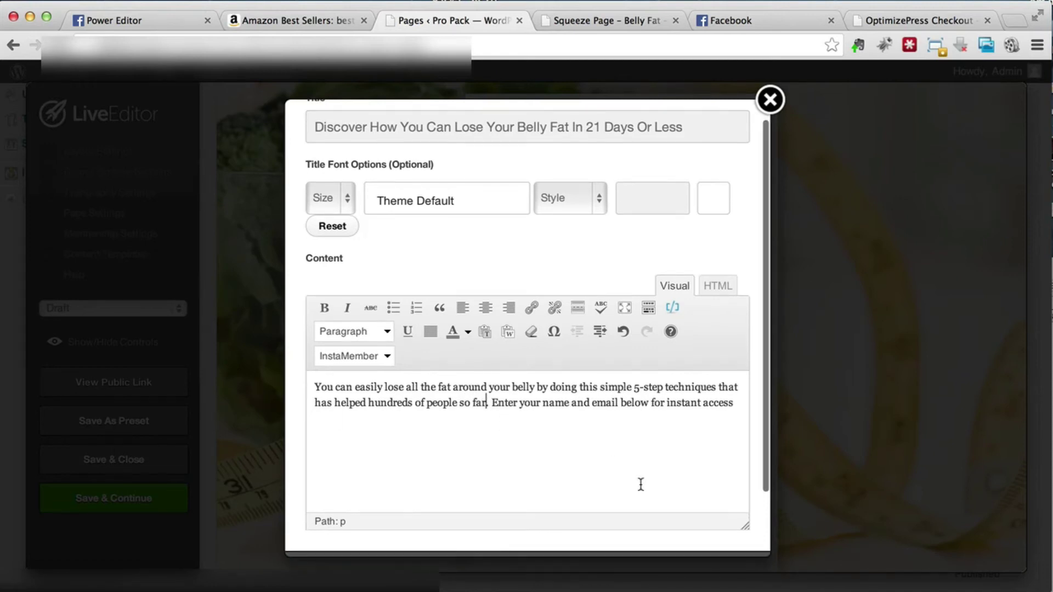
left_click(740, 403)
type(".")
scroll(739, 403, "down", 5)
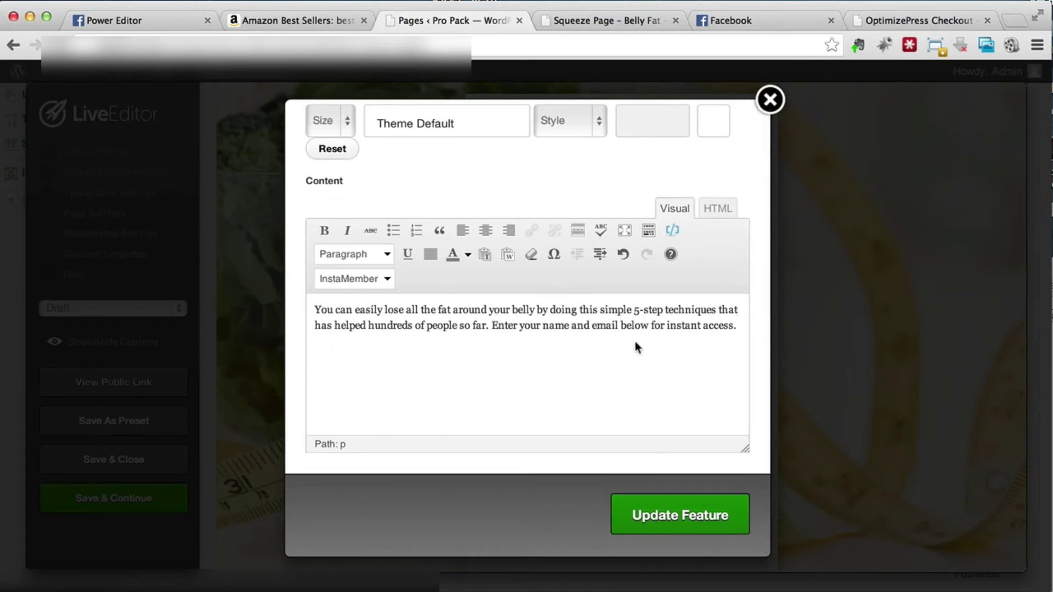
left_click(653, 515)
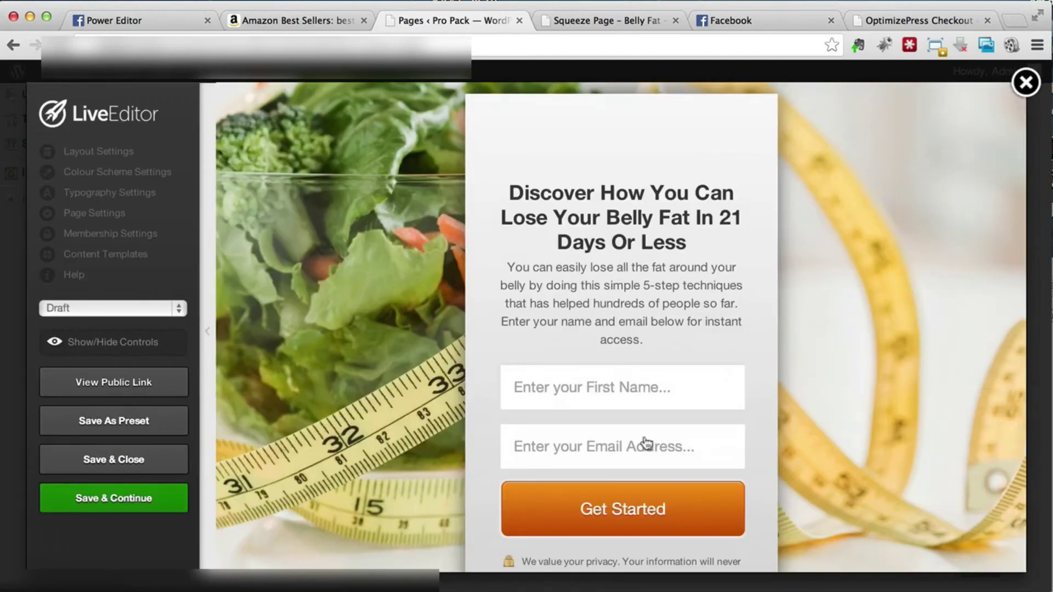
Keep Custom Form as the opt-in form's integration type and focus its HTML code box.
scroll(612, 329, "down", 2)
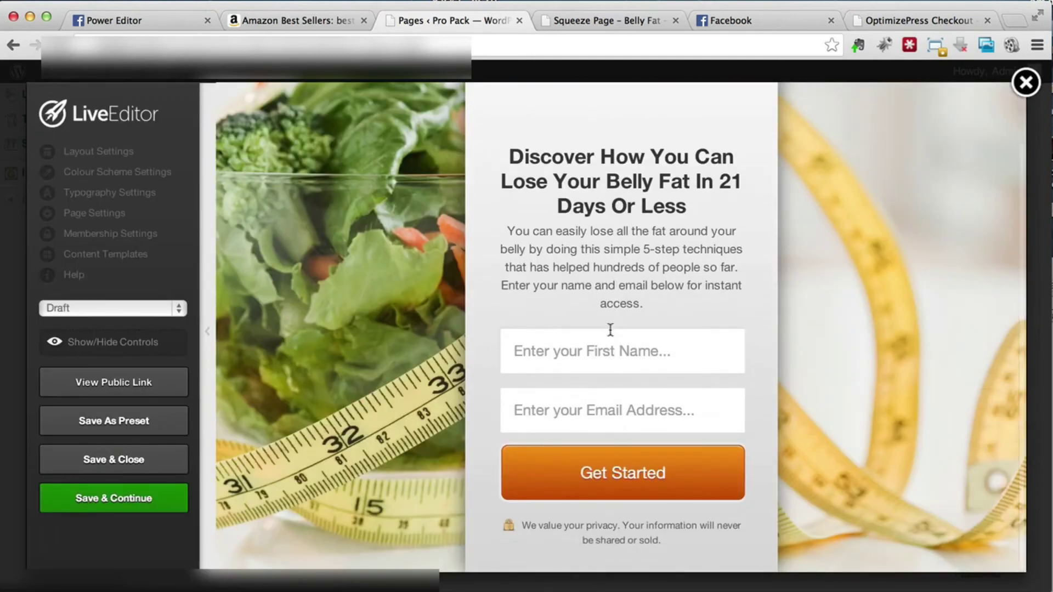
left_click(678, 339)
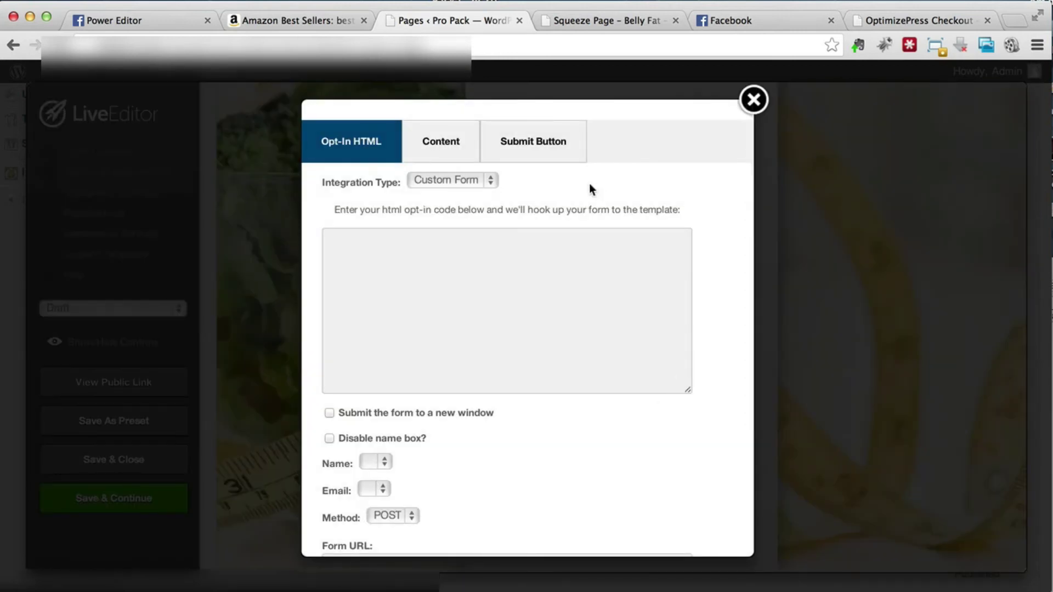
left_click(488, 186)
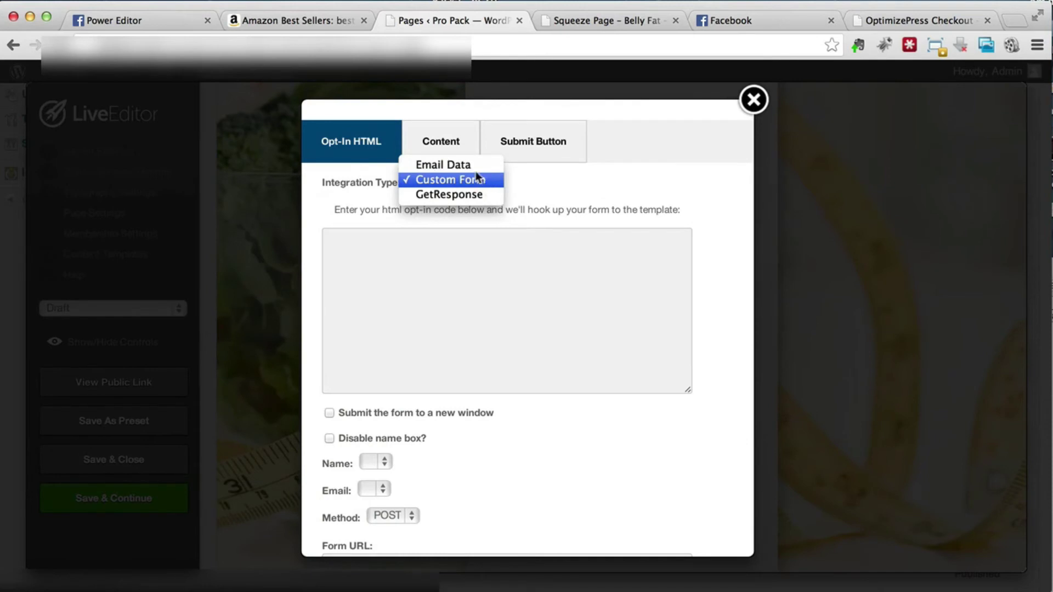
left_click(474, 181)
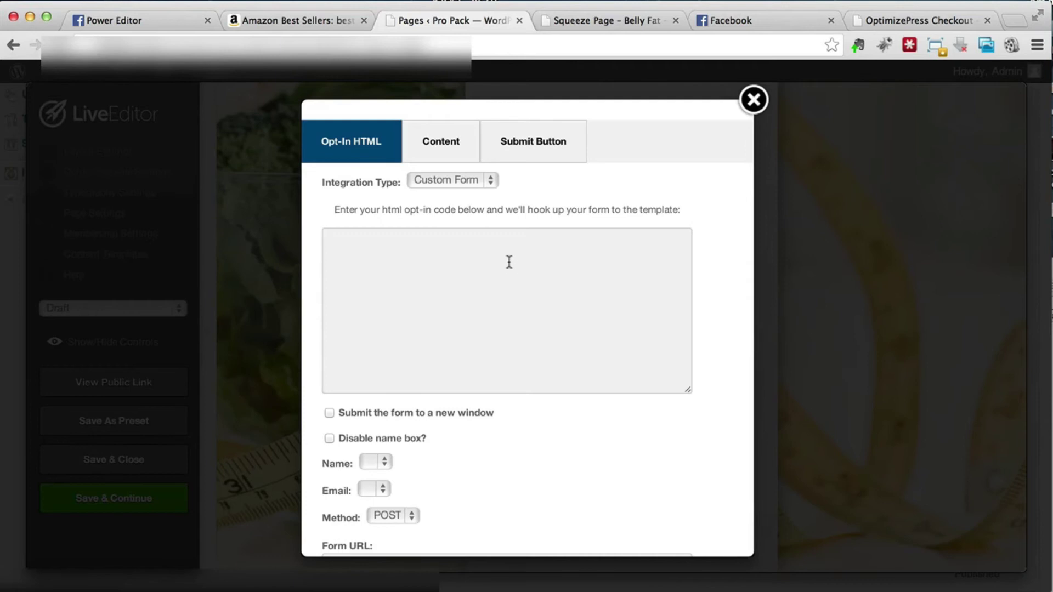
scroll(434, 303, "down", 5)
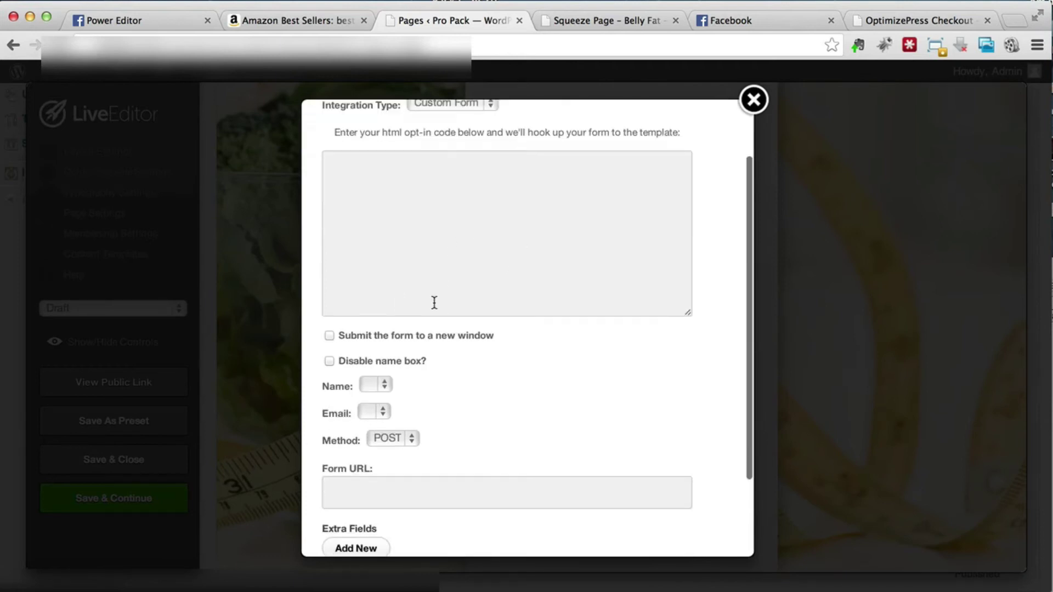
scroll(434, 304, "up", 5)
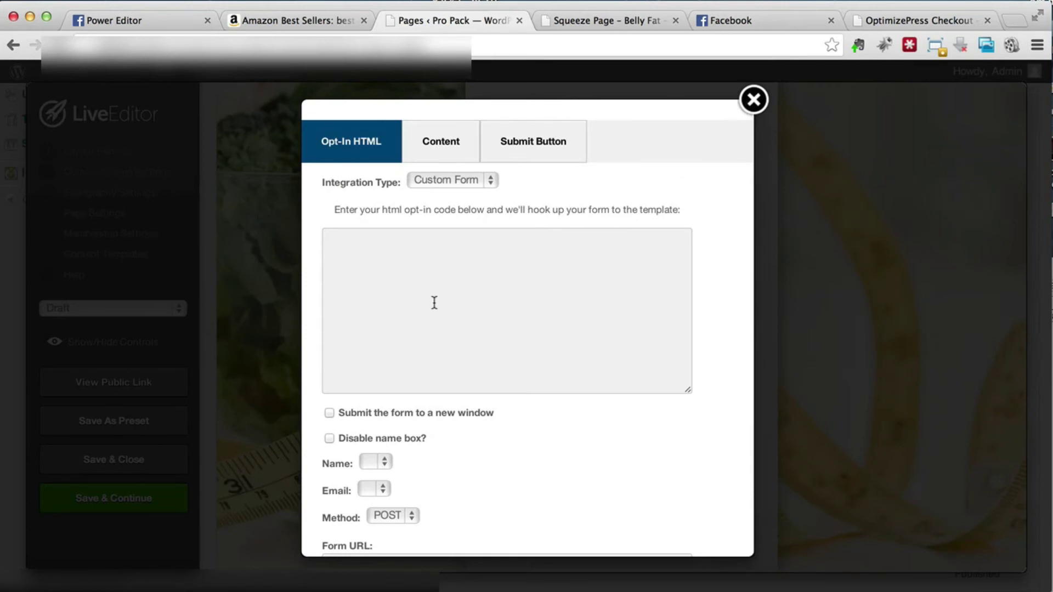
left_click(447, 300)
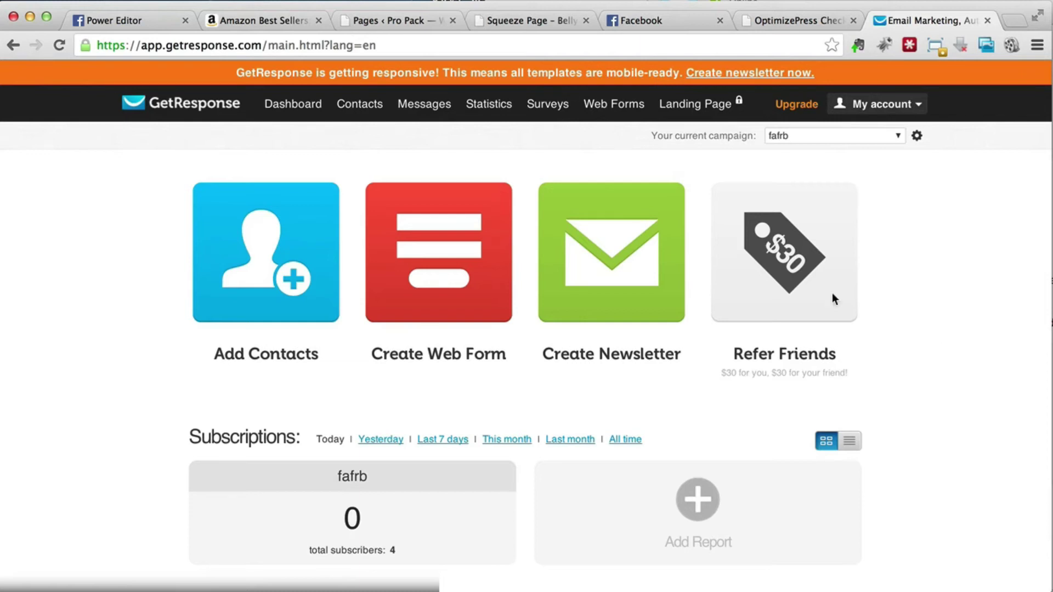
Create a new GetResponse web form from the Plain template and advance to its Settings step.
mouse_move(615, 118)
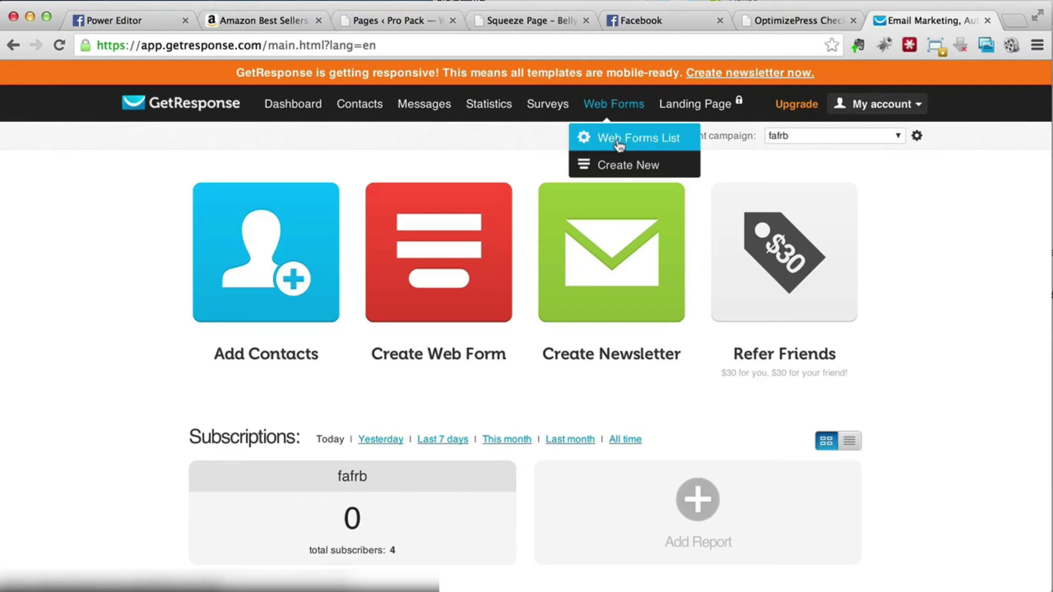
left_click(619, 163)
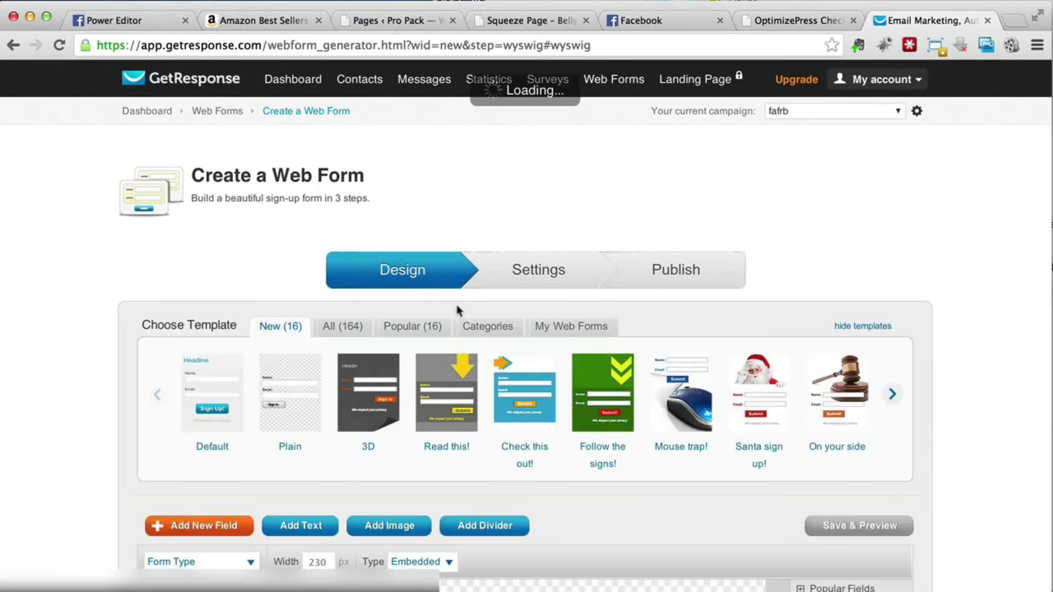
left_click(299, 388)
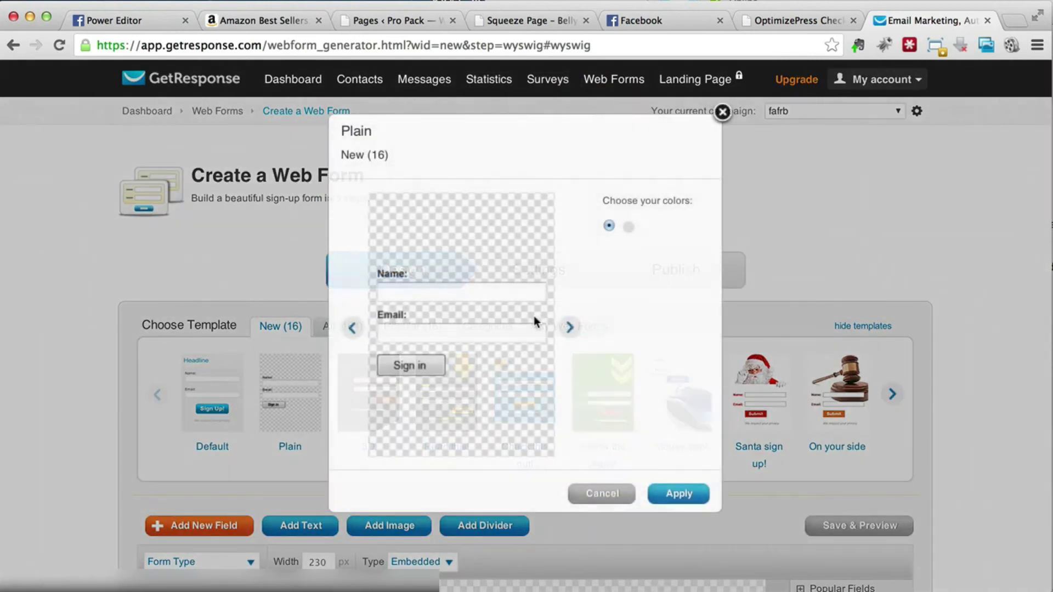
left_click(683, 497)
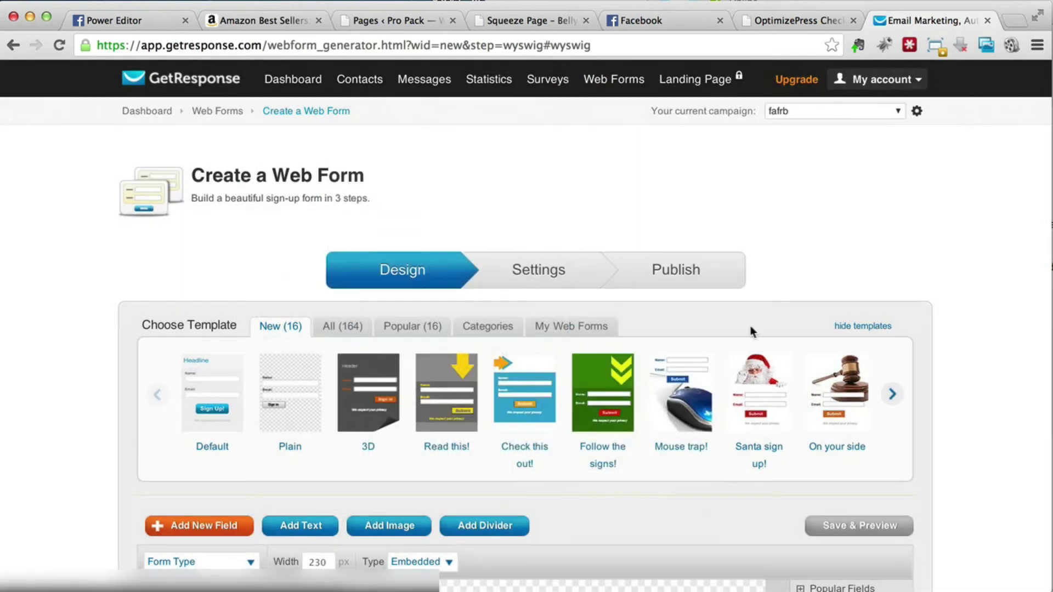
scroll(752, 329, "down", 4)
scroll(569, 380, "down", 8)
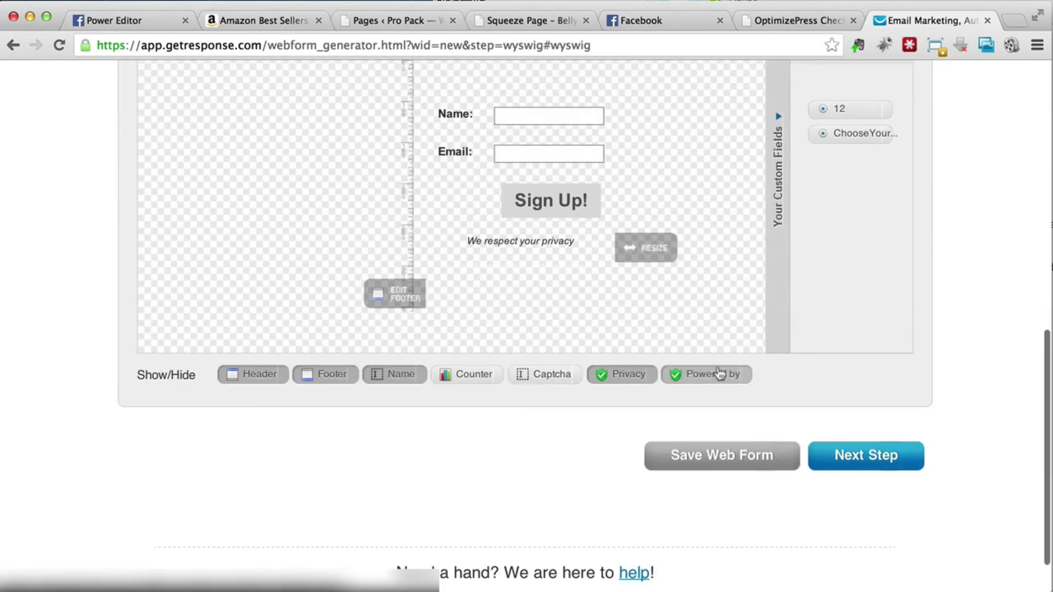
left_click(874, 475)
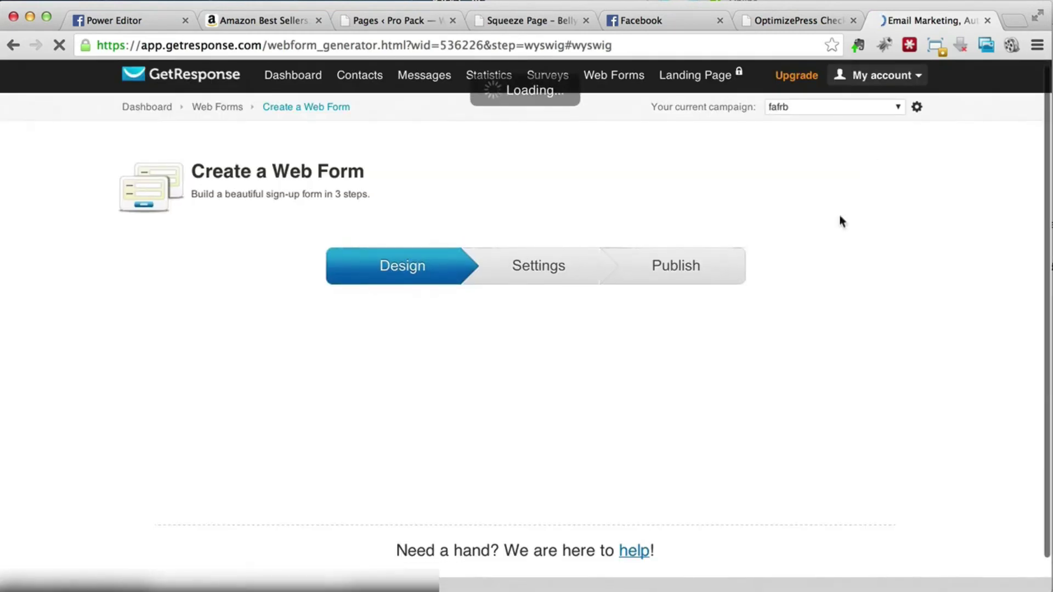
scroll(804, 327, "down", 4)
scroll(804, 328, "down", 2)
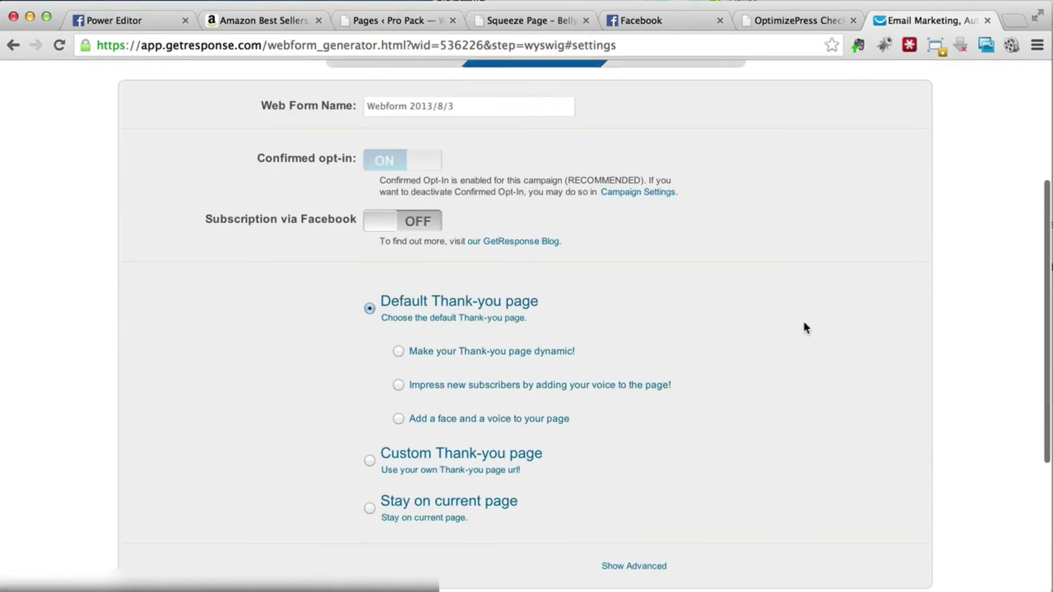
scroll(590, 224, "down", 3)
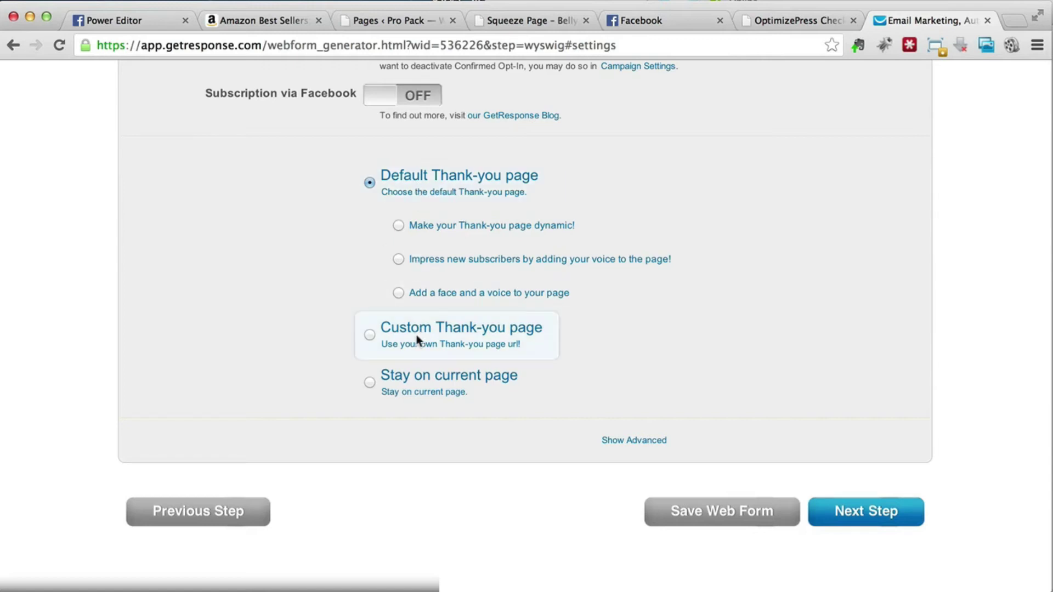
left_click(371, 335)
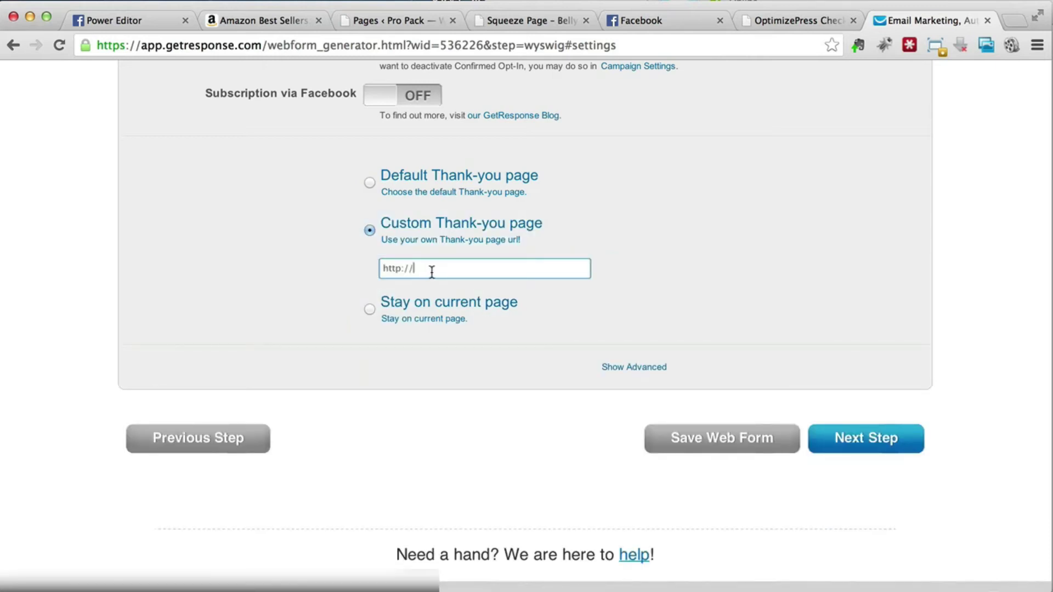
left_click(415, 183)
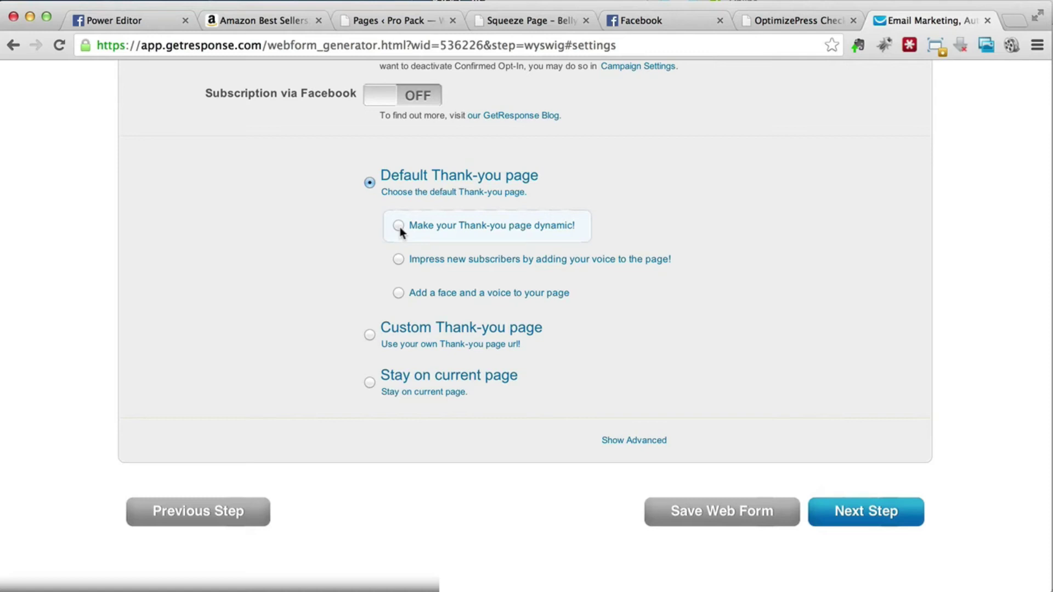
left_click(420, 329)
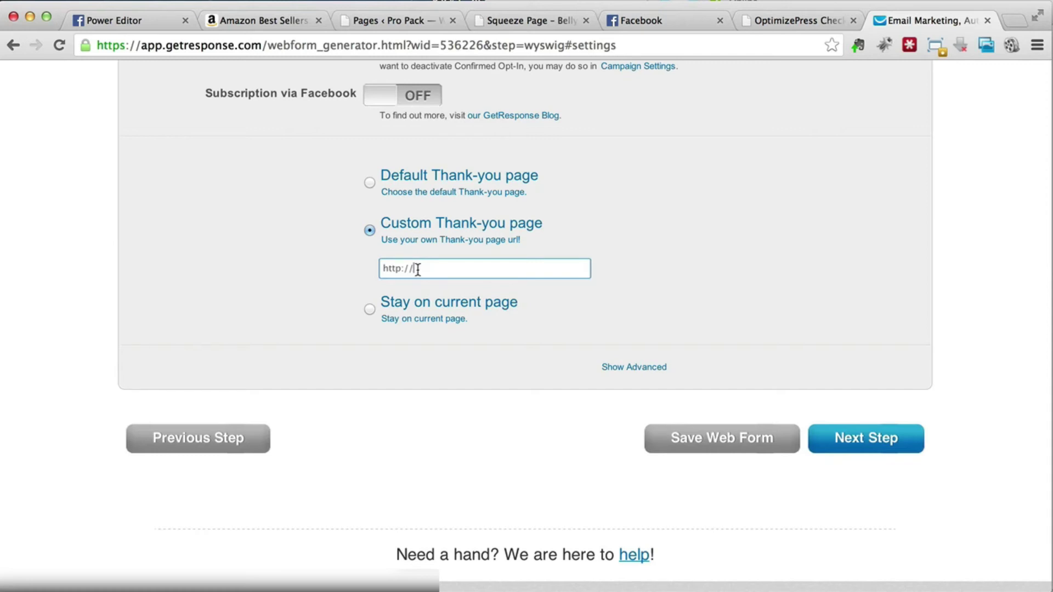
type("google.com/")
left_click(765, 453)
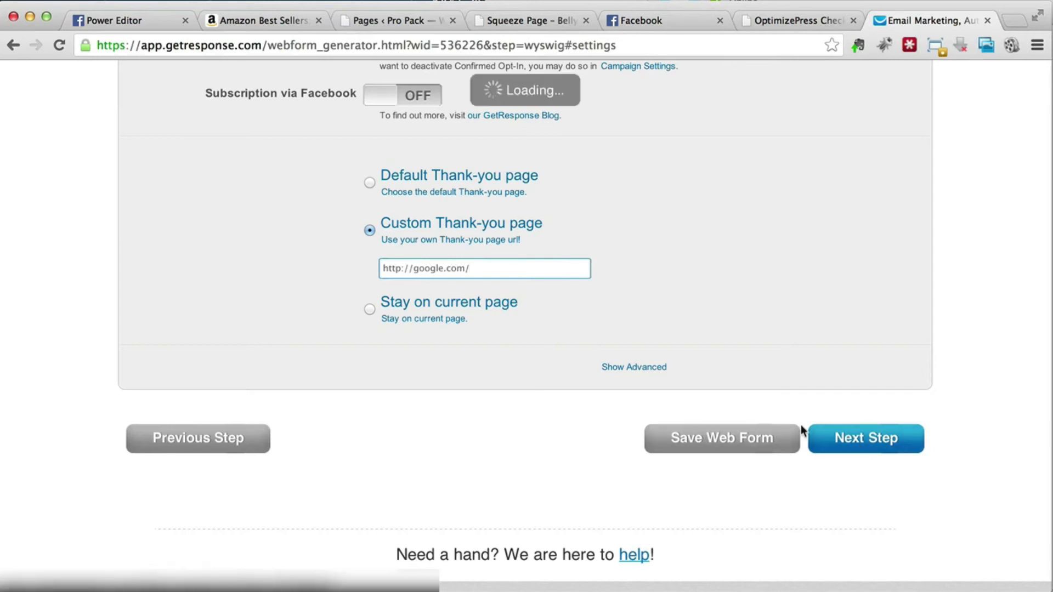
Copy the web form's full HTML embed code from the publish step.
left_click(834, 445)
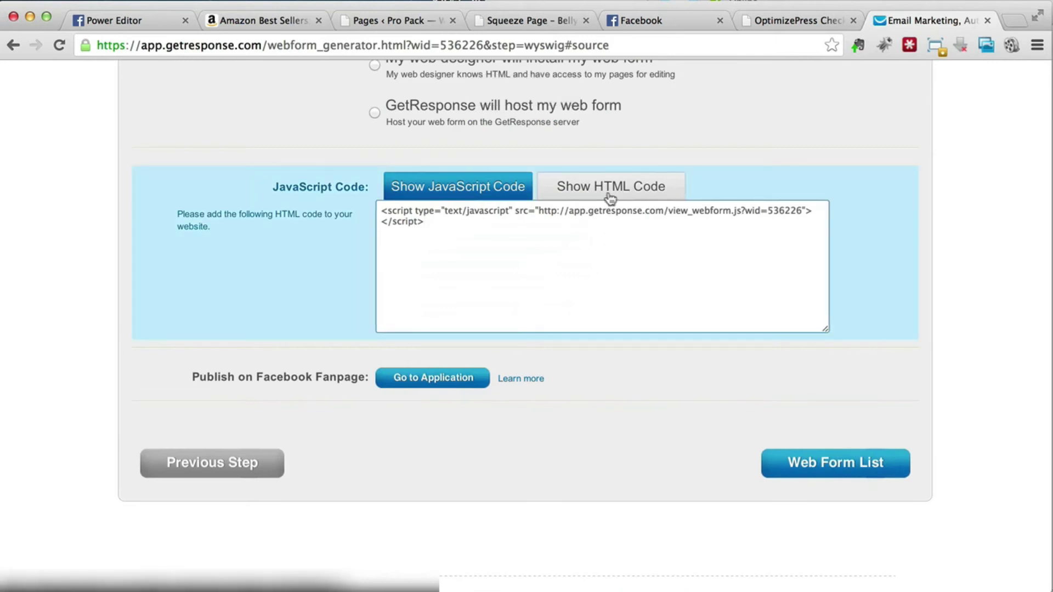
left_click(610, 198)
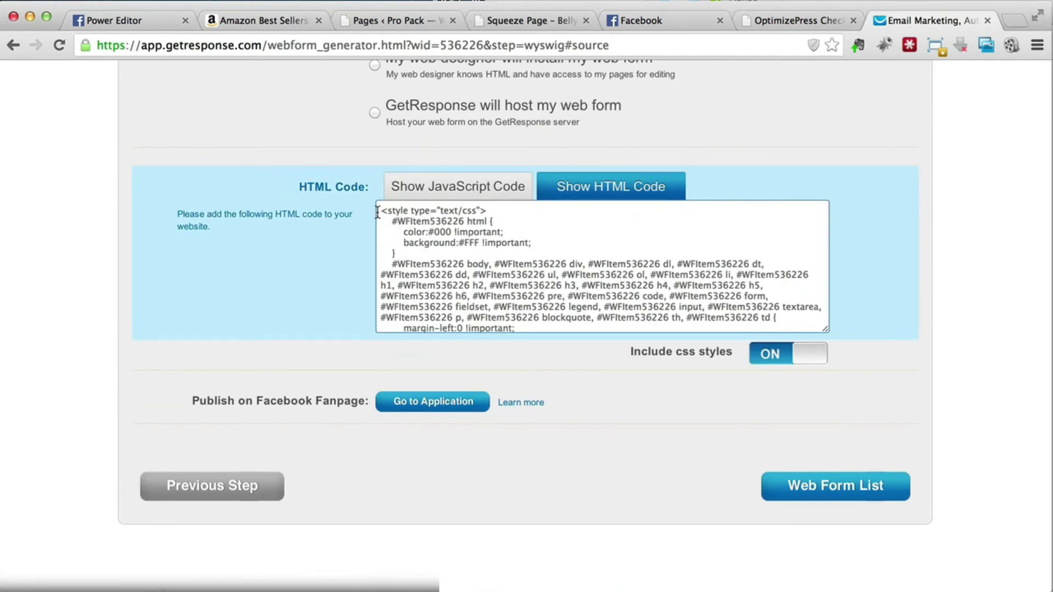
left_click_drag(381, 208, 569, 523)
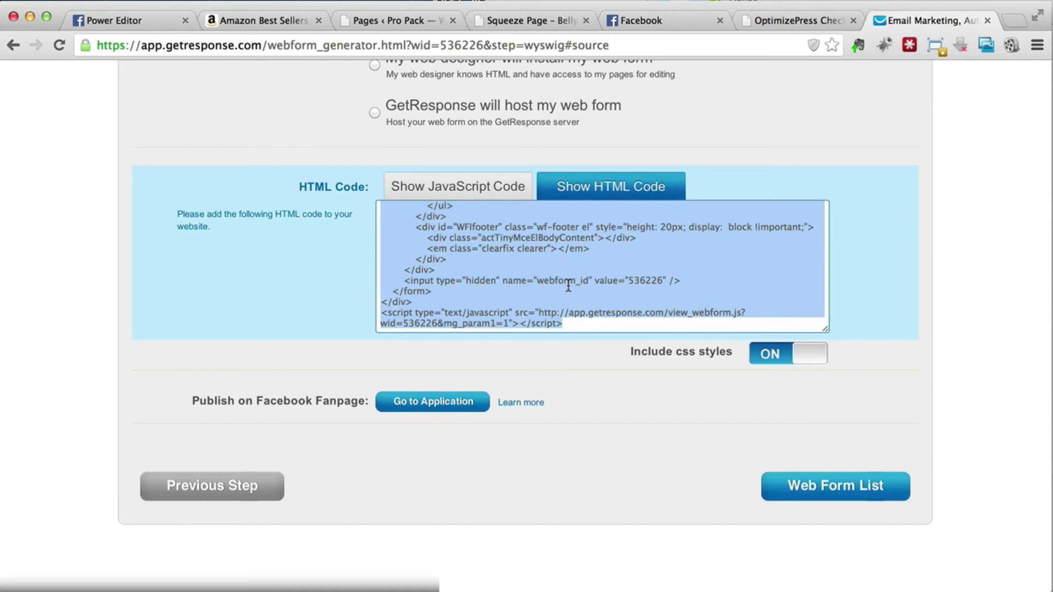
right_click(567, 285)
left_click(607, 347)
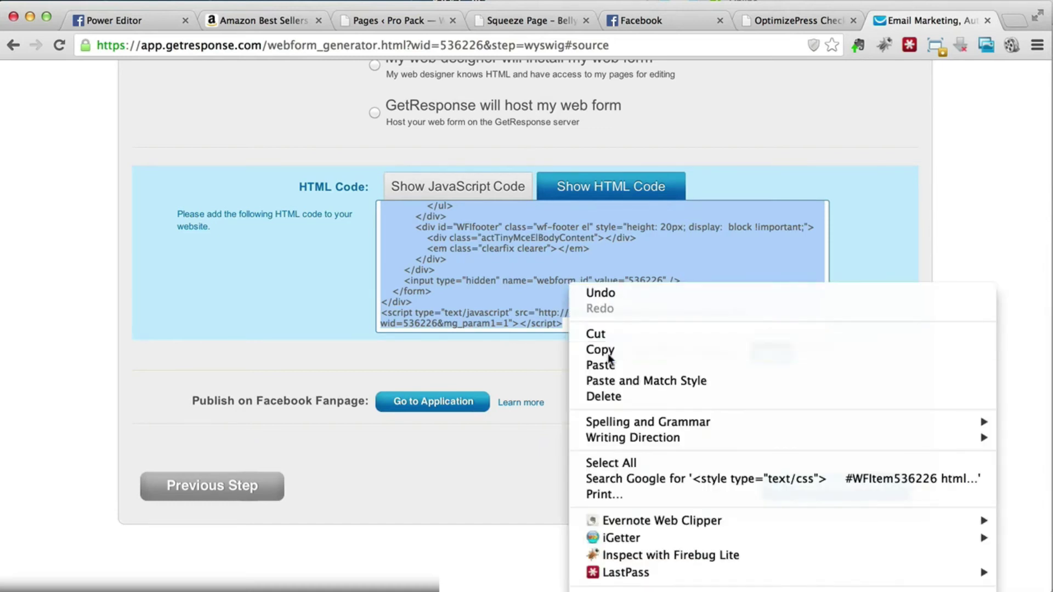
left_click(762, 19)
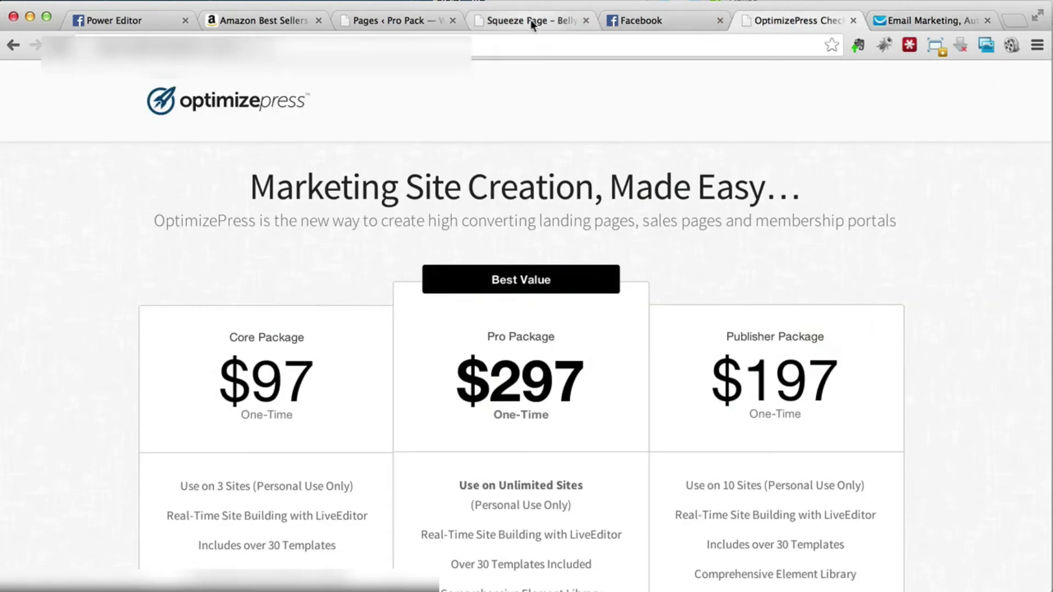
Back in the opt-in settings, set the Integration Type to Custom Form.
left_click(531, 20)
left_click(402, 20)
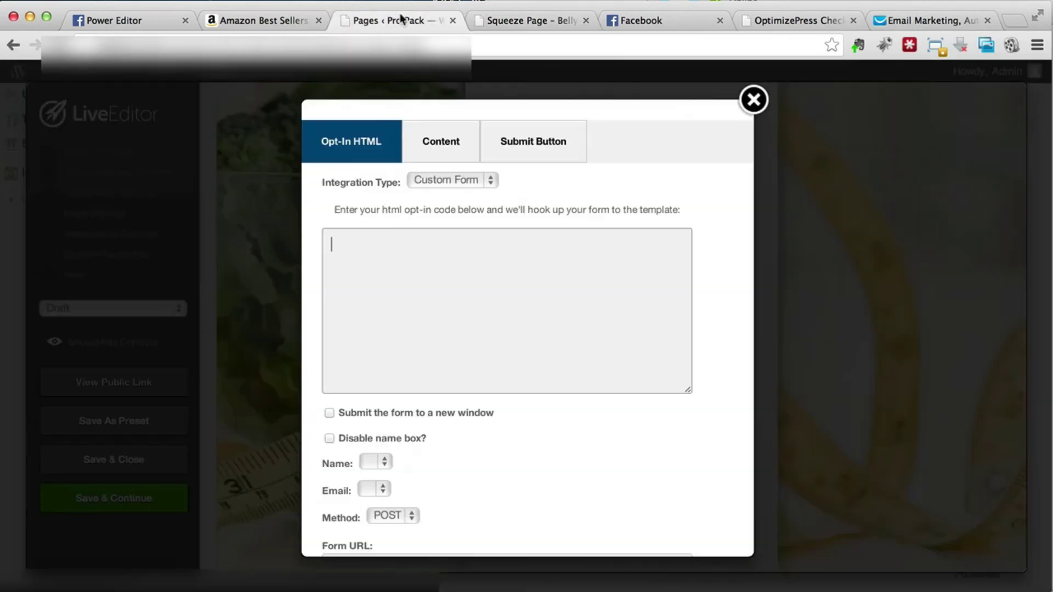
right_click(445, 263)
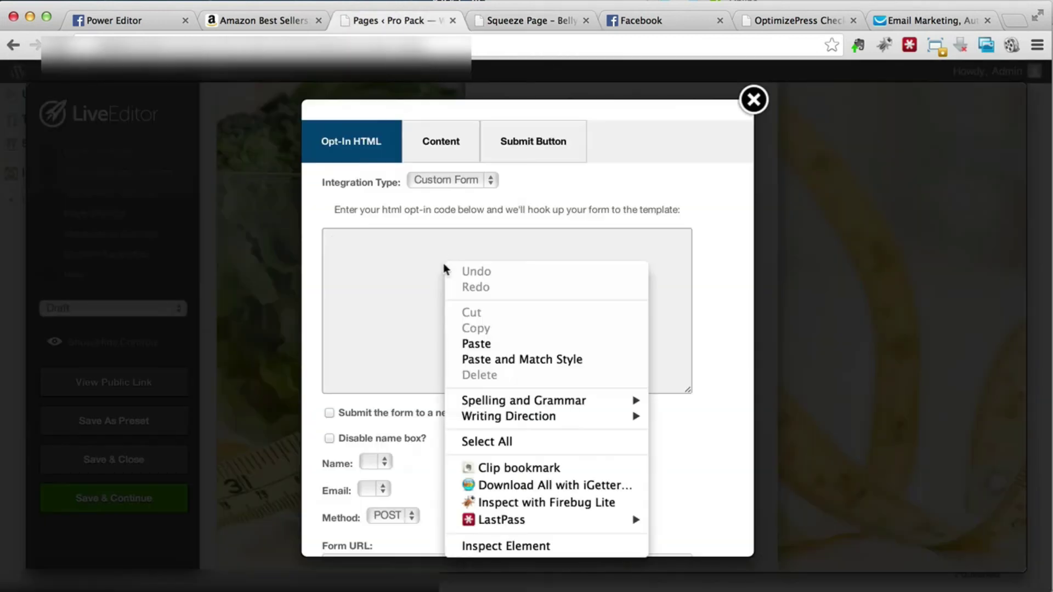
left_click(440, 183)
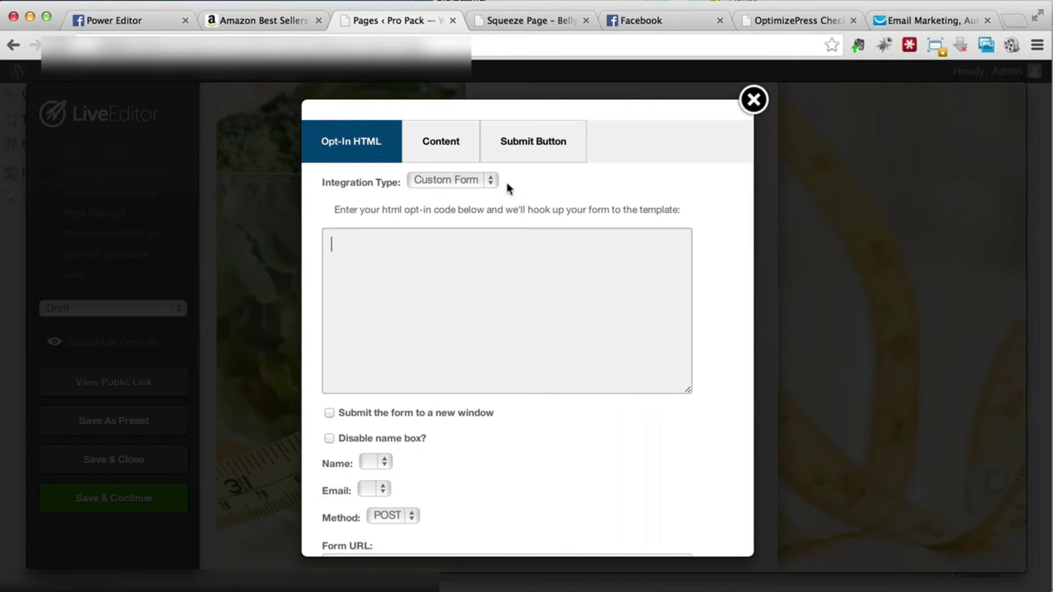
left_click(475, 181)
left_click(471, 195)
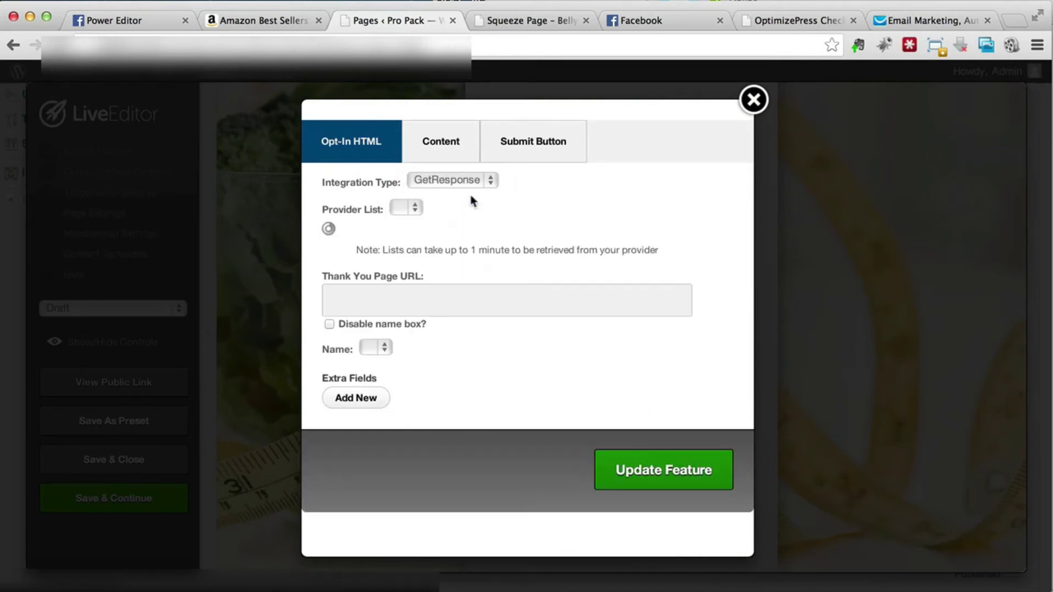
left_click(452, 199)
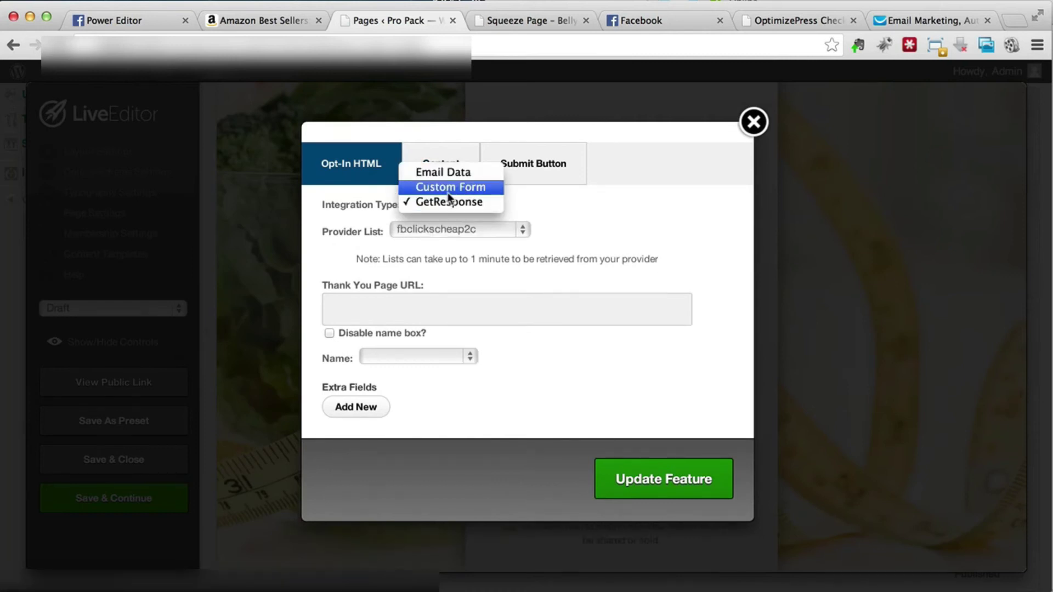
left_click(447, 192)
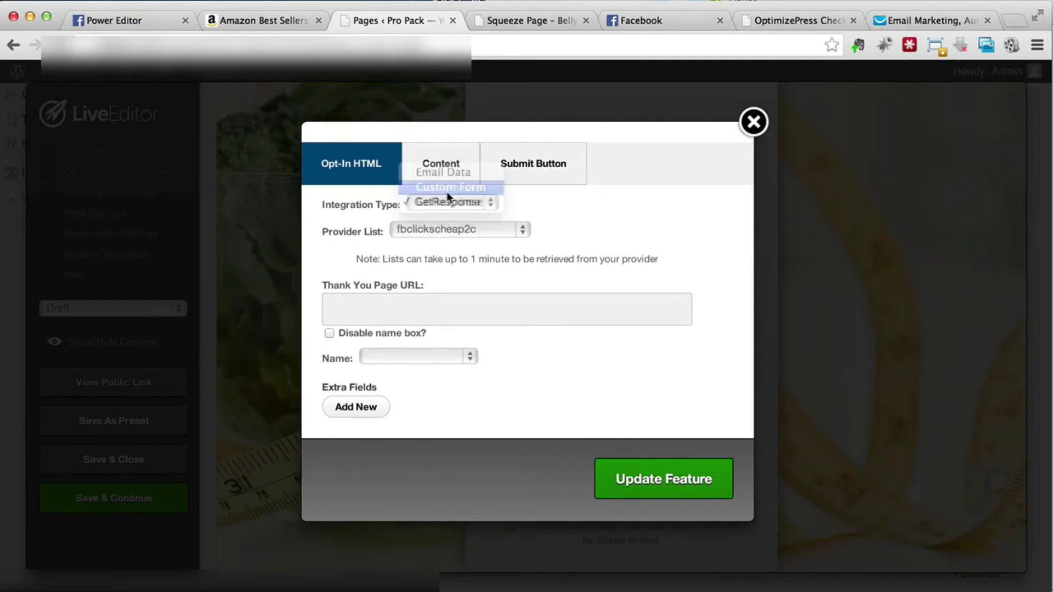
Paste the GetResponse HTML code and enable 'Submit the form to a new window'.
left_click(435, 337)
right_click(435, 337)
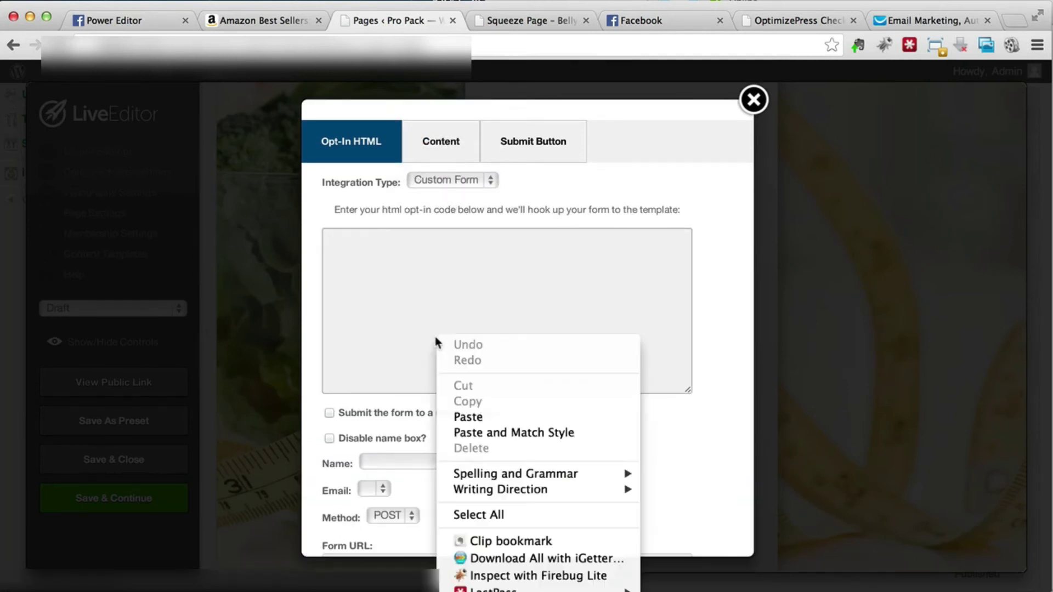
left_click(451, 412)
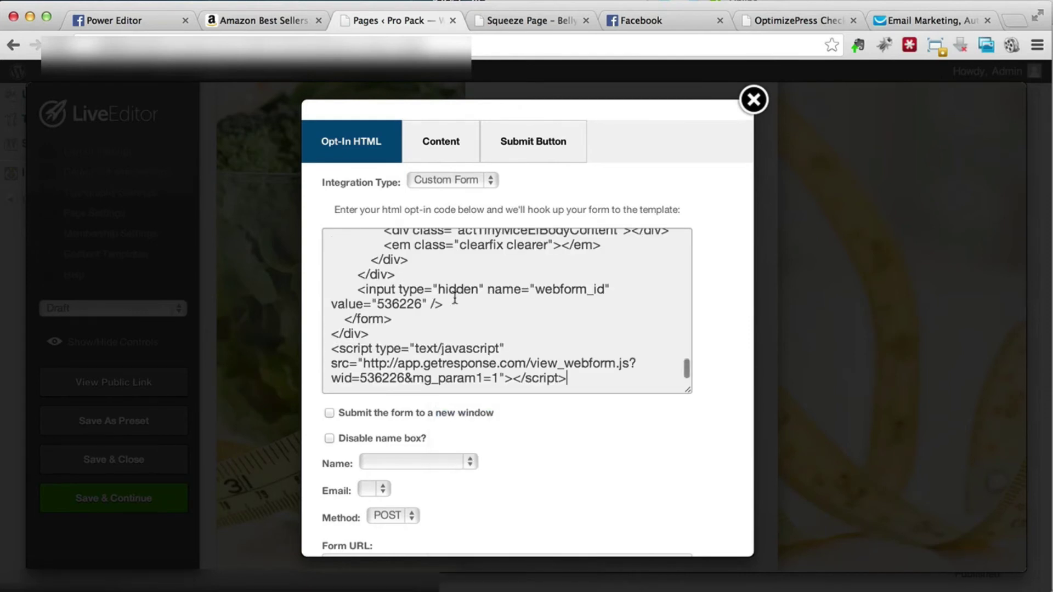
scroll(455, 299, "down", 3)
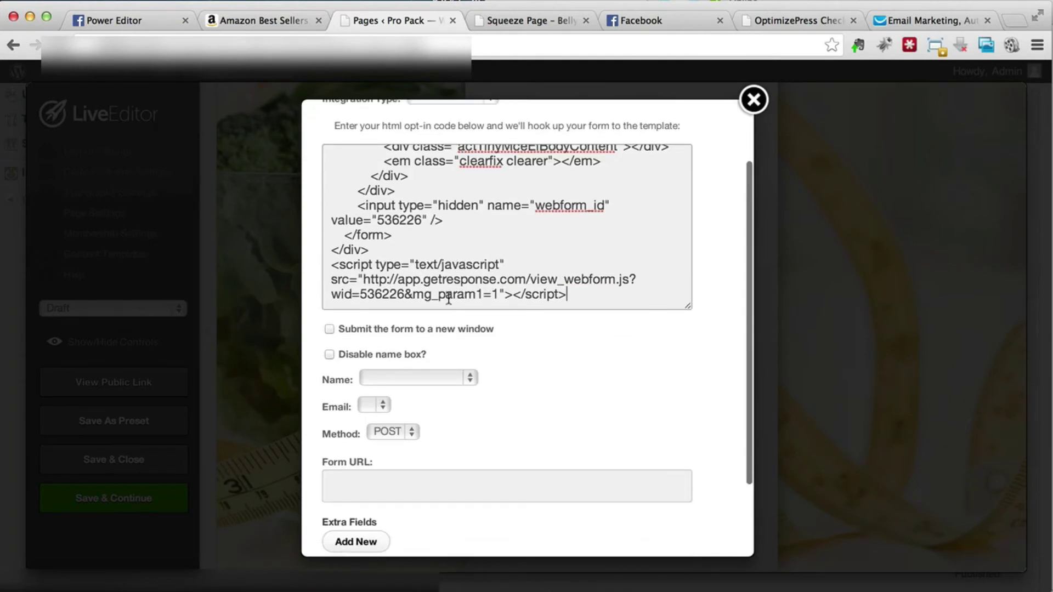
left_click(377, 330)
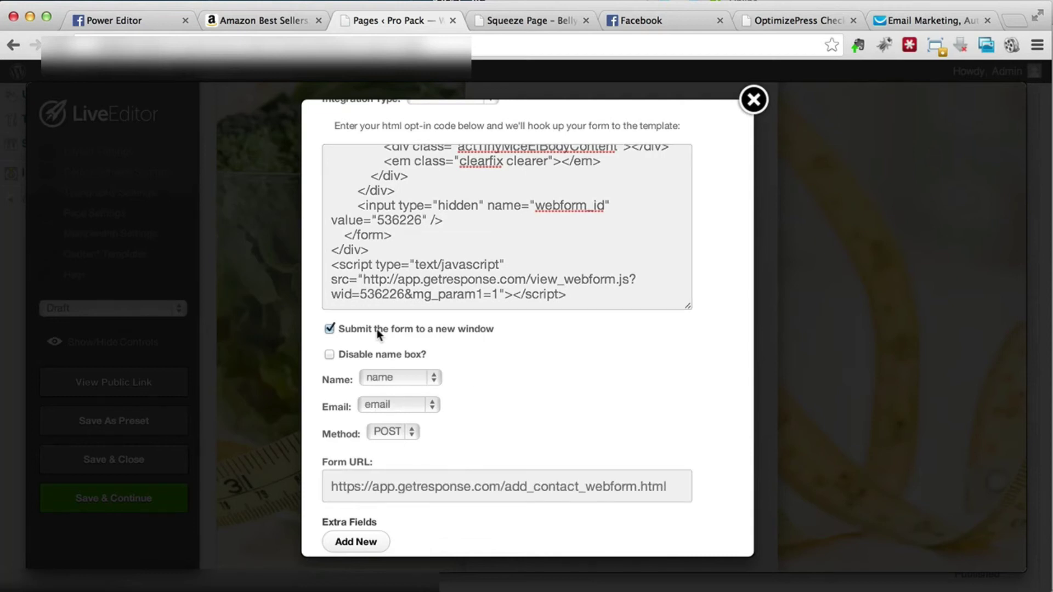
scroll(360, 440, "down", 3)
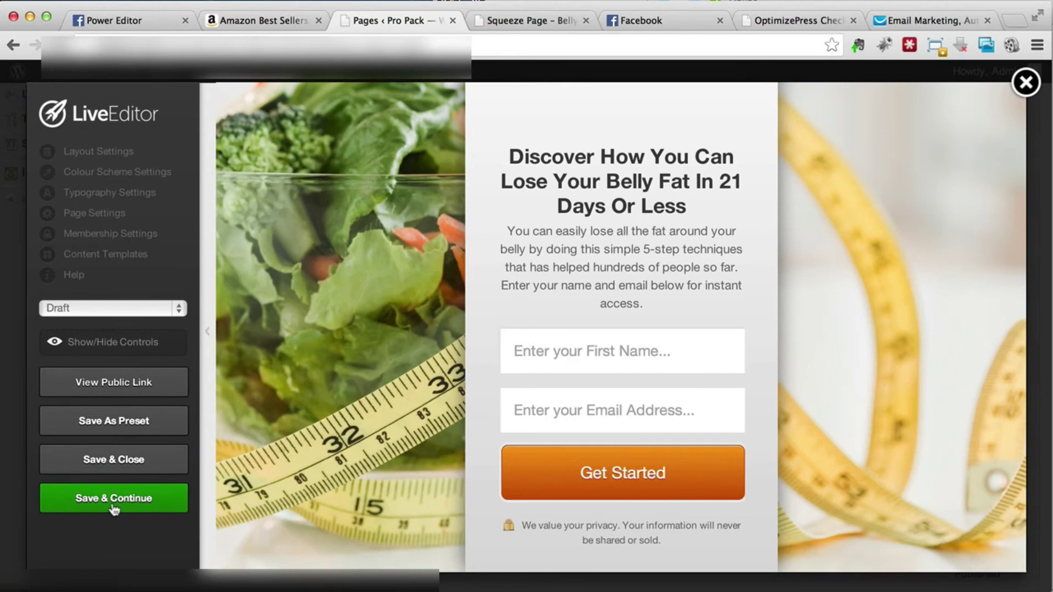
Save the squeeze page and check its live preview.
left_click(114, 509)
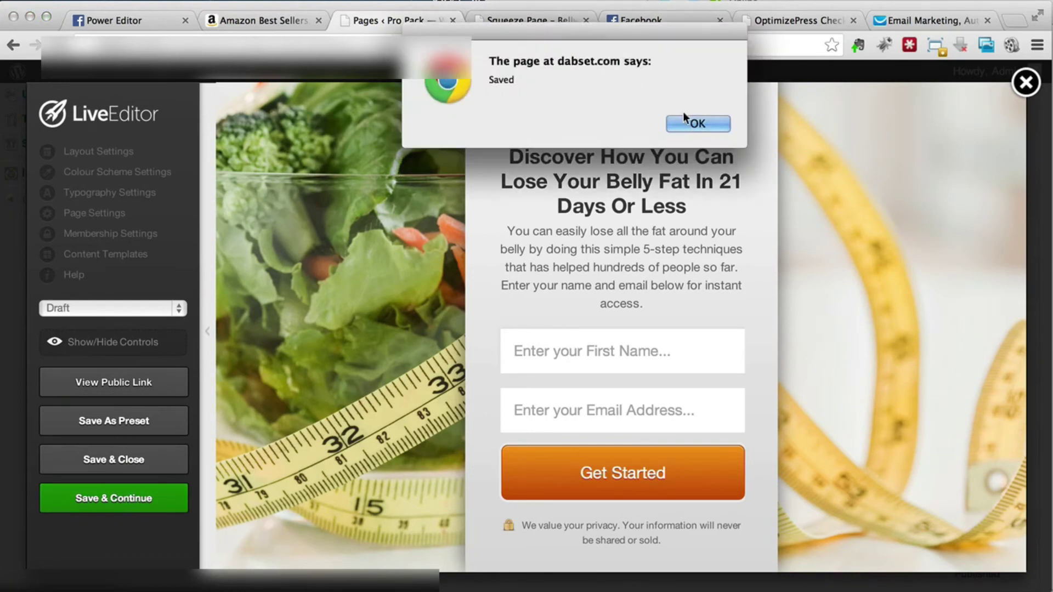
left_click(681, 123)
left_click(526, 25)
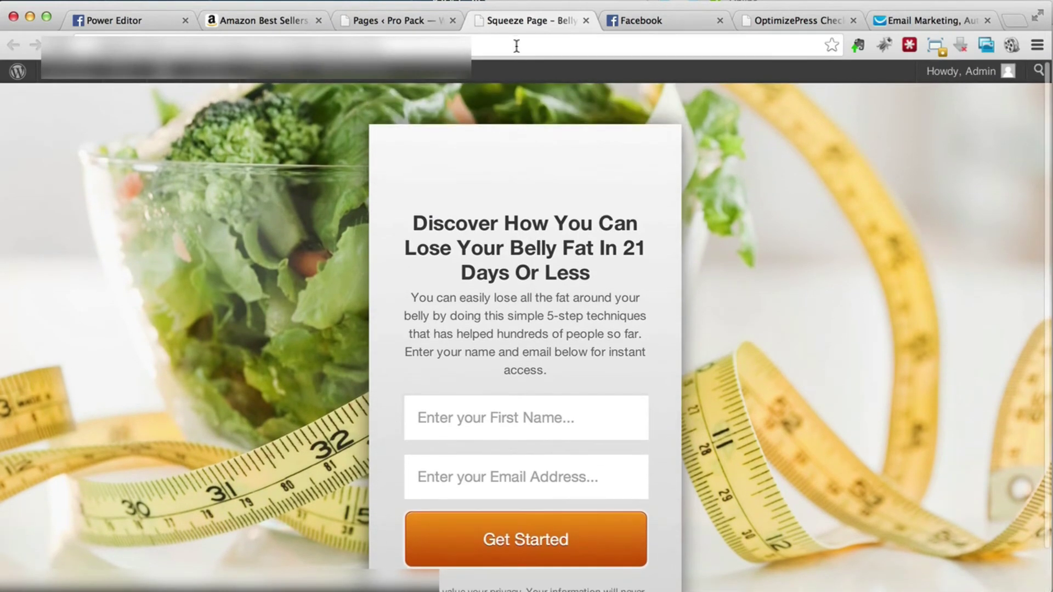
left_click(417, 21)
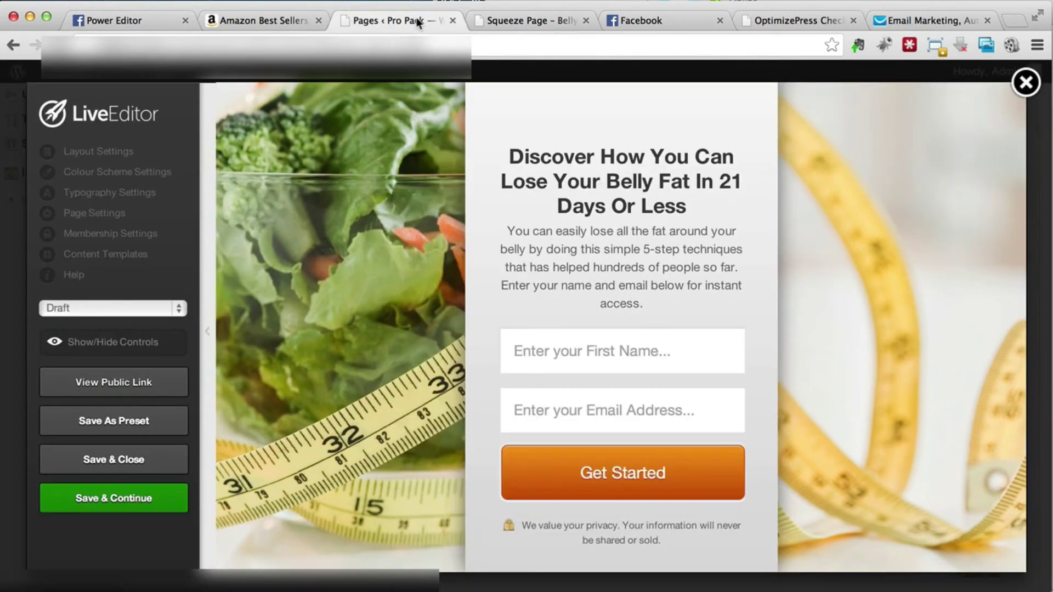
Set the page status to Publish and open its public link in a new tab.
left_click(158, 312)
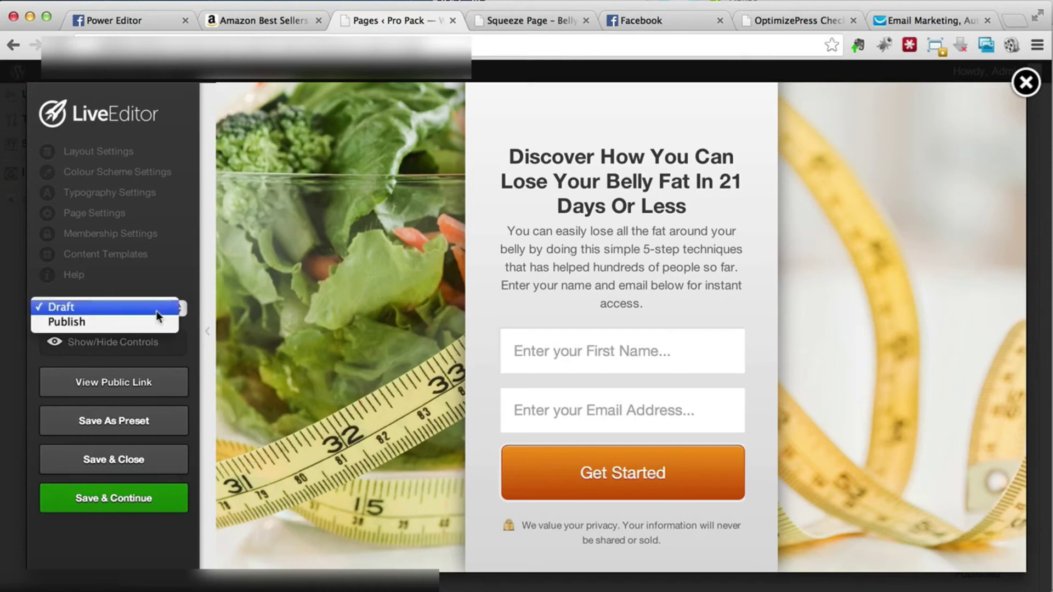
left_click(138, 322)
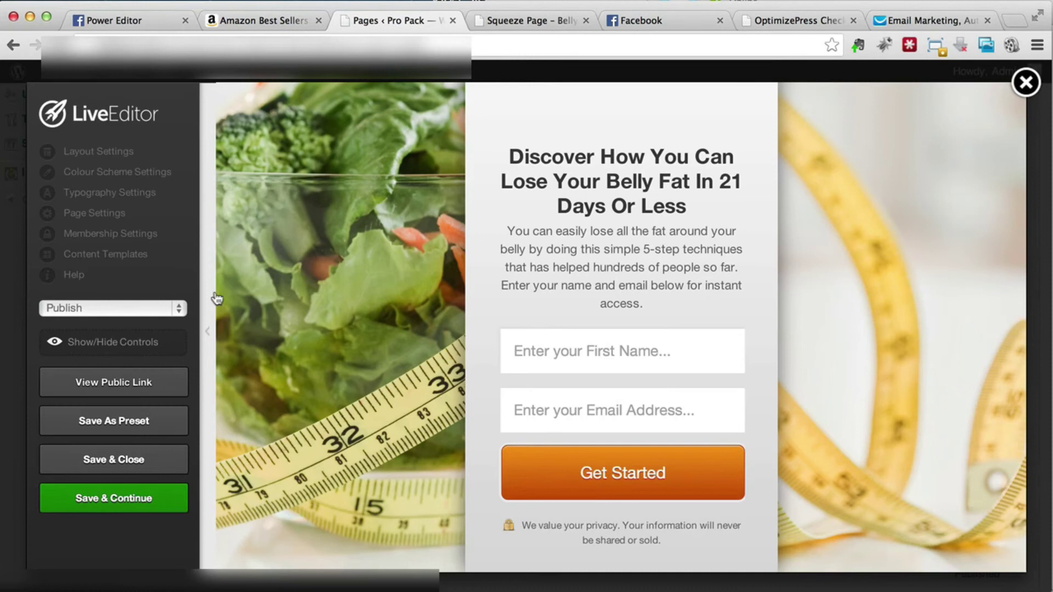
left_click(587, 21)
right_click(140, 384)
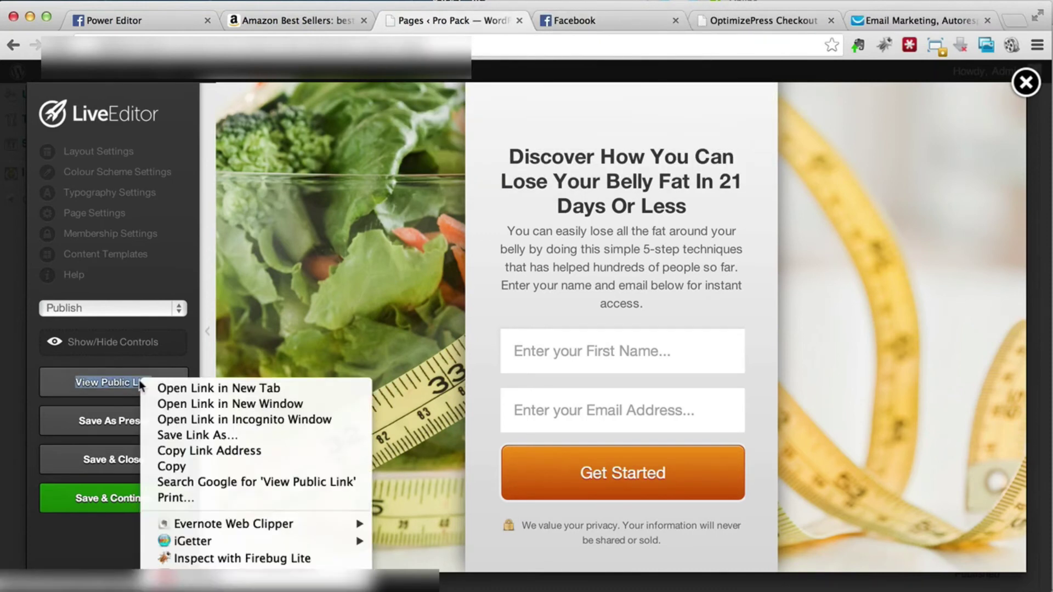
left_click(176, 388)
left_click(556, 26)
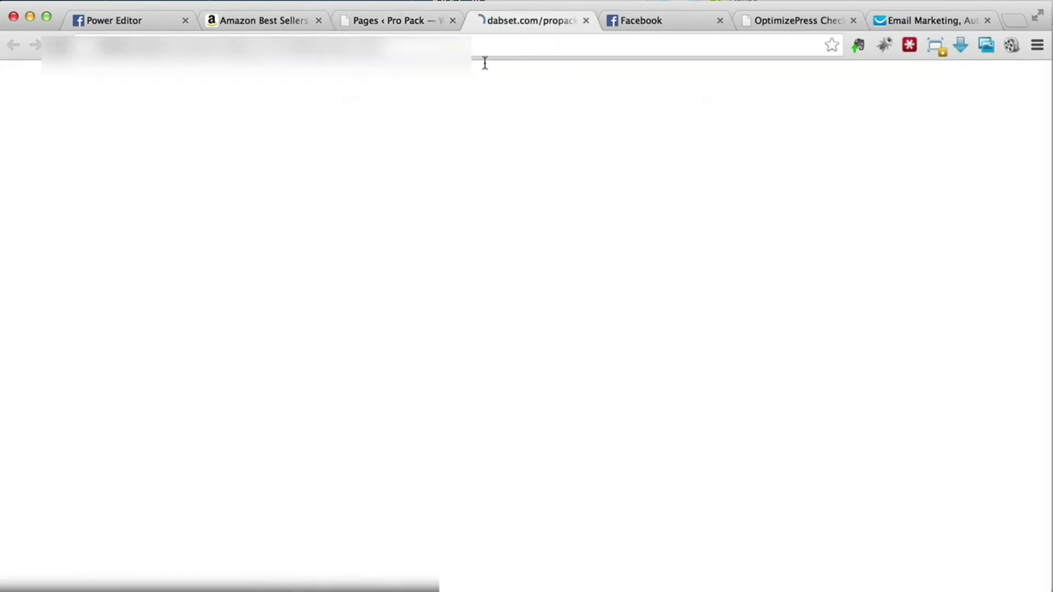
left_click(417, 22)
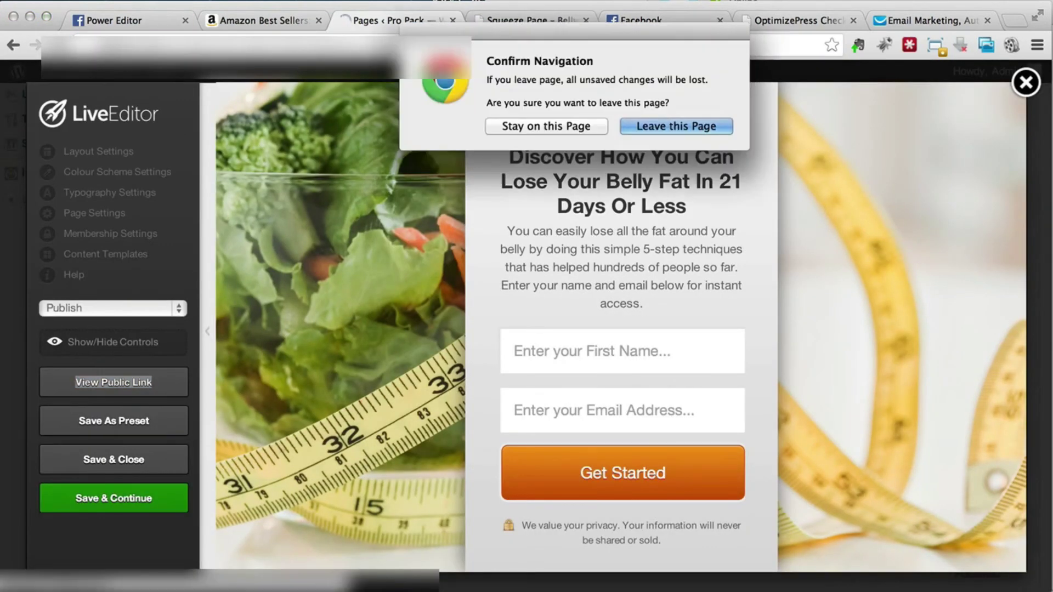
Leave the LiveEditor and search WordPress Pages for 'belly fat'.
left_click(633, 126)
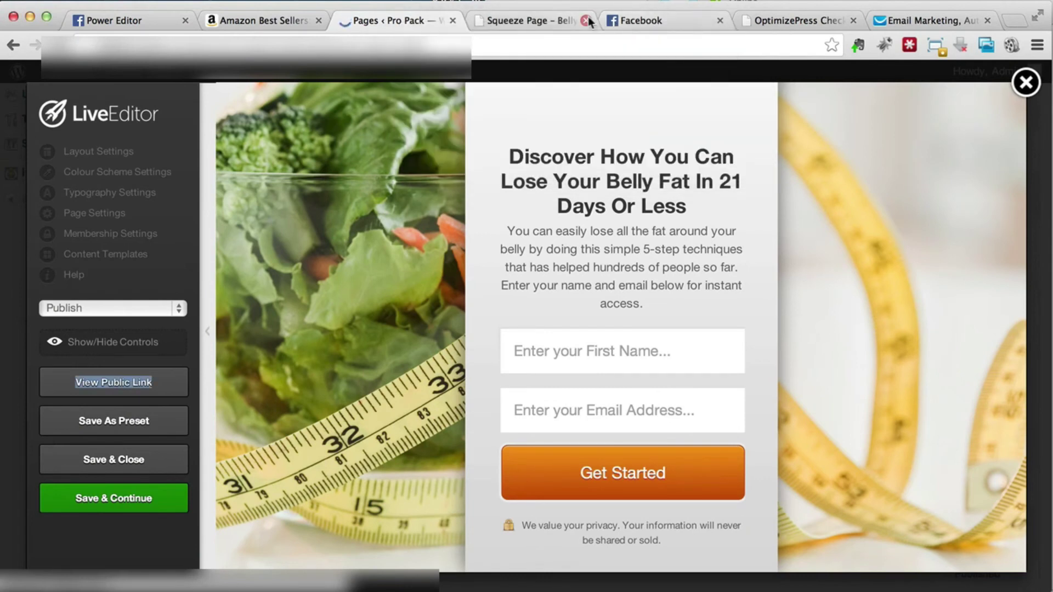
left_click(586, 20)
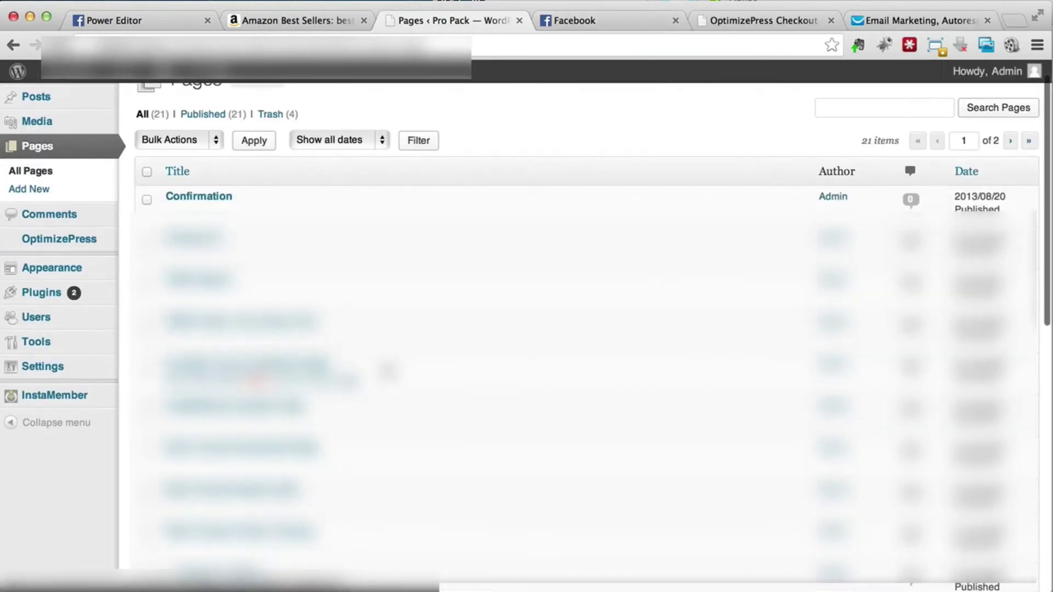
left_click(884, 135)
type("belly fat")
left_click(1015, 140)
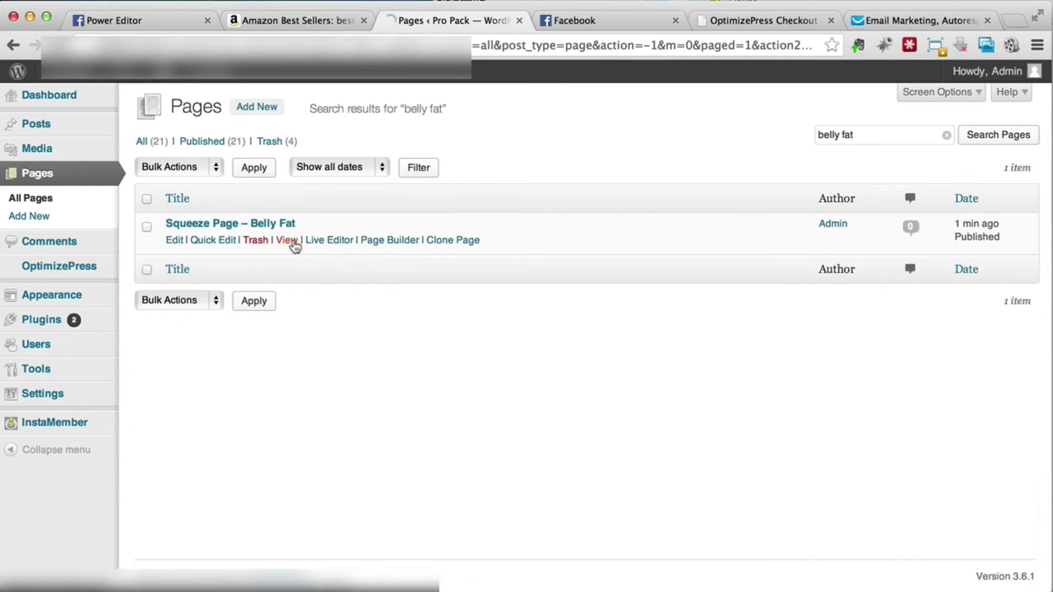
View Squeeze Page – Belly Fat live and copy its URL.
left_click(289, 241)
right_click(418, 47)
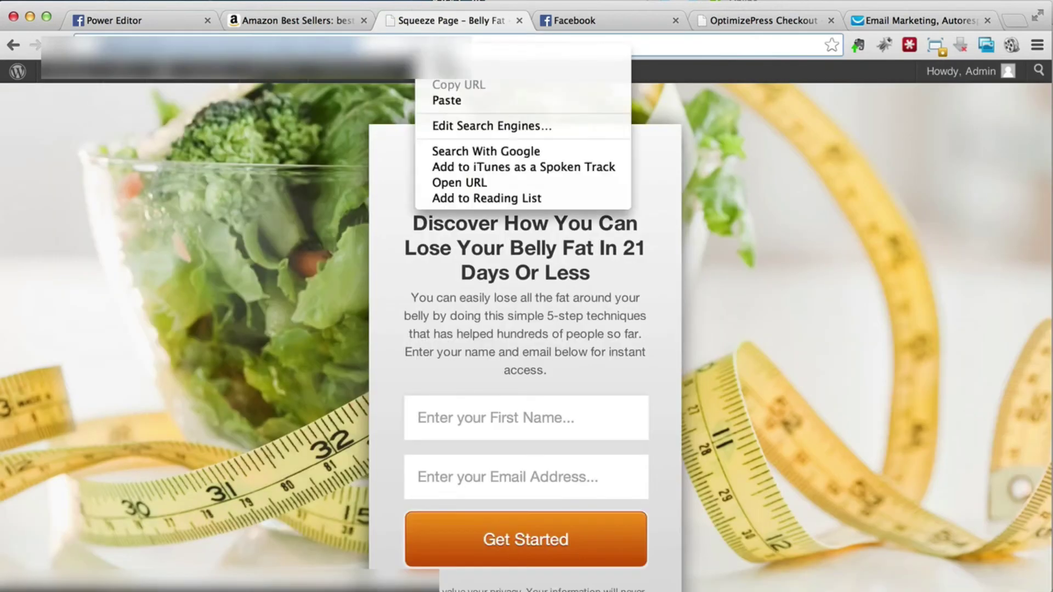
left_click(461, 70)
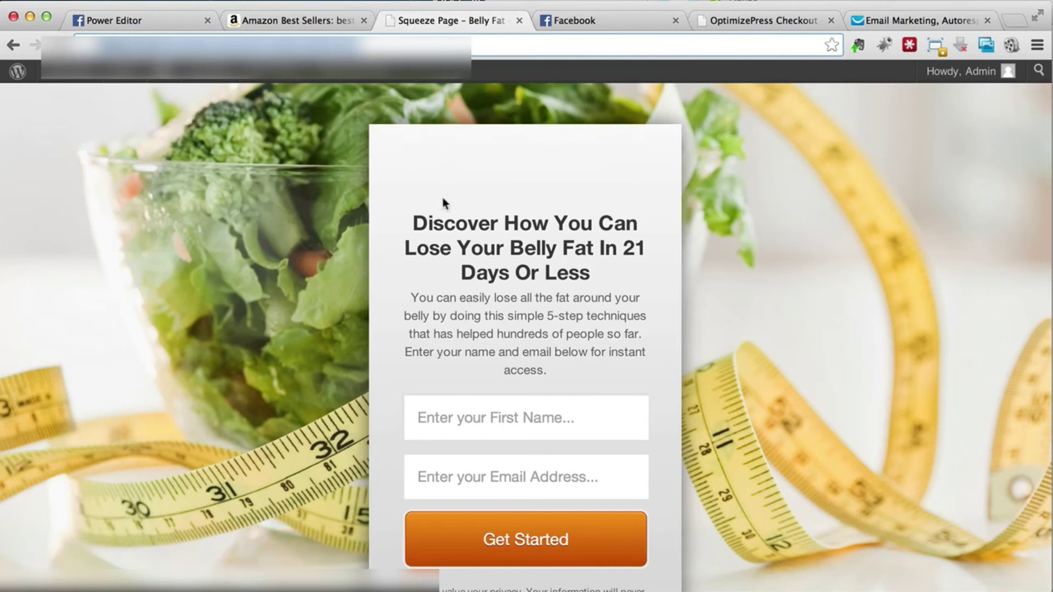
Search Facebook for 'iframe' and go to the Static HTML: iframe tabs app.
left_click(569, 21)
left_click(440, 78)
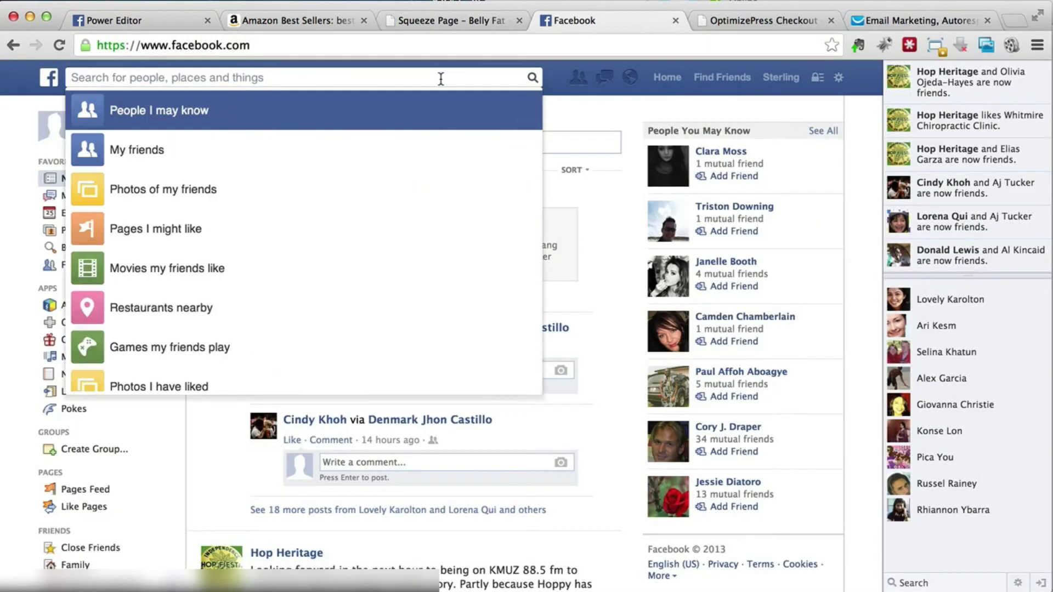
type("iframe")
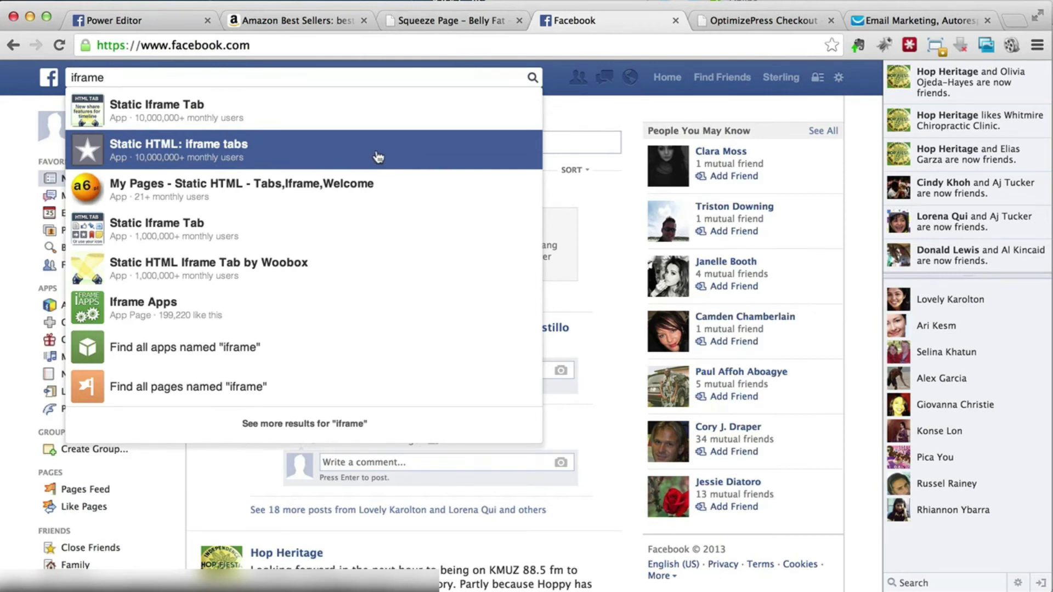
left_click(378, 157)
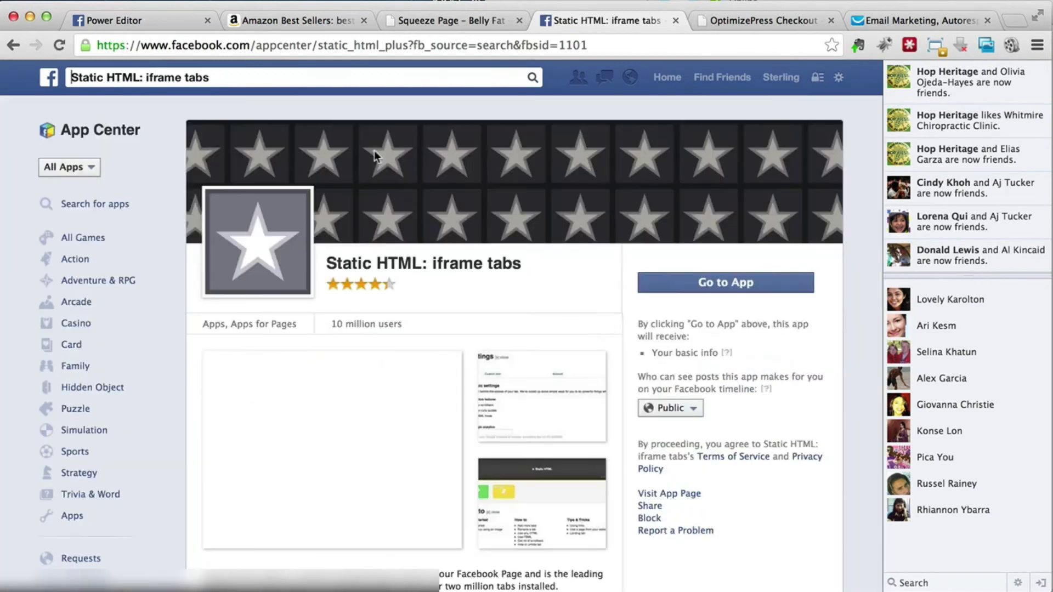
left_click(700, 284)
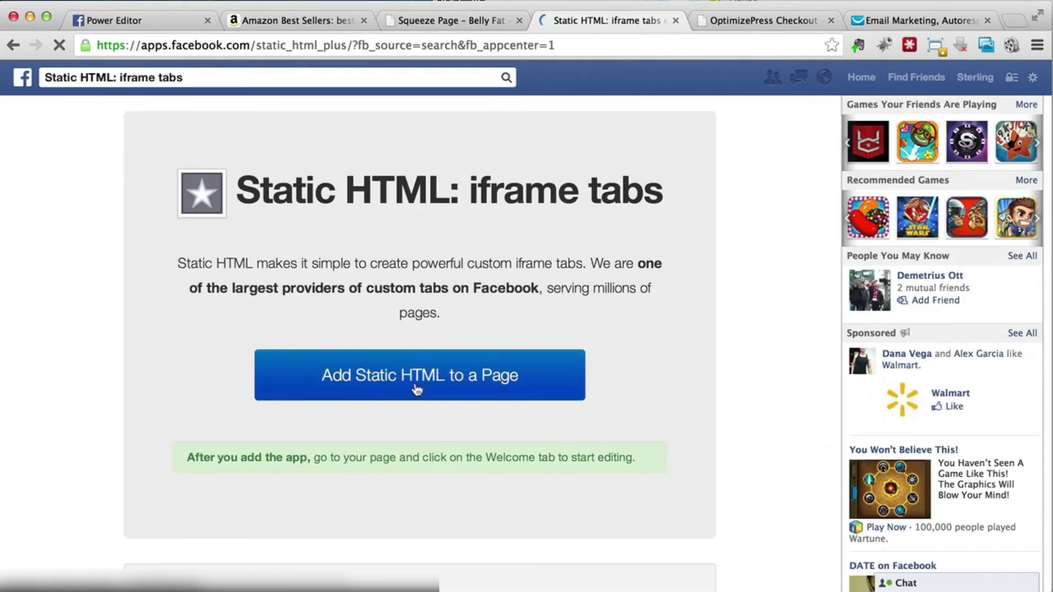
Add Static HTML to the Belly Fat Weight Loss page, pass the security check, and edit its Welcome tab.
left_click(417, 390)
left_click(295, 269)
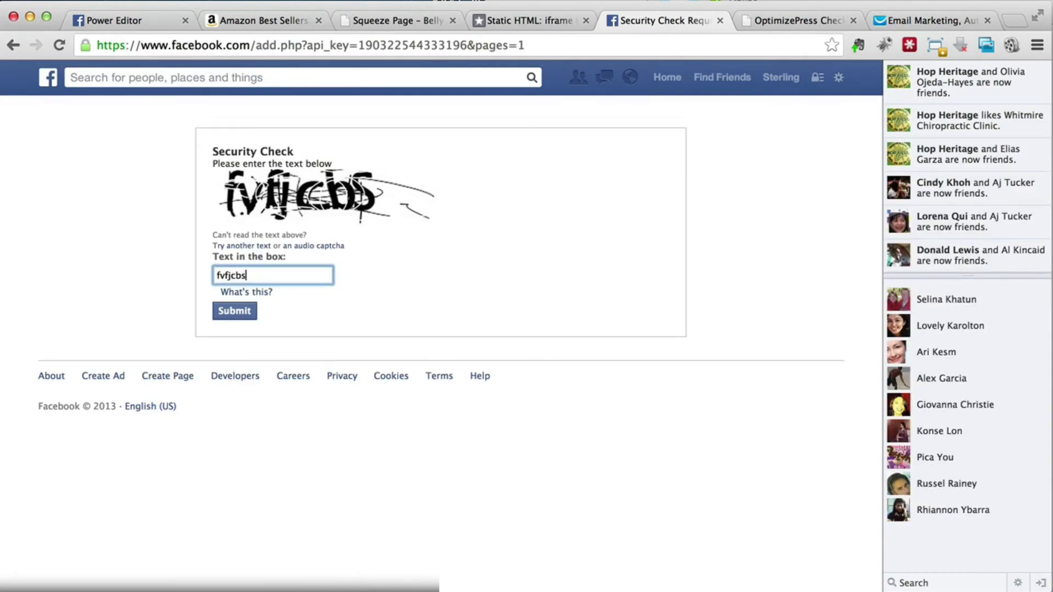
left_click(254, 315)
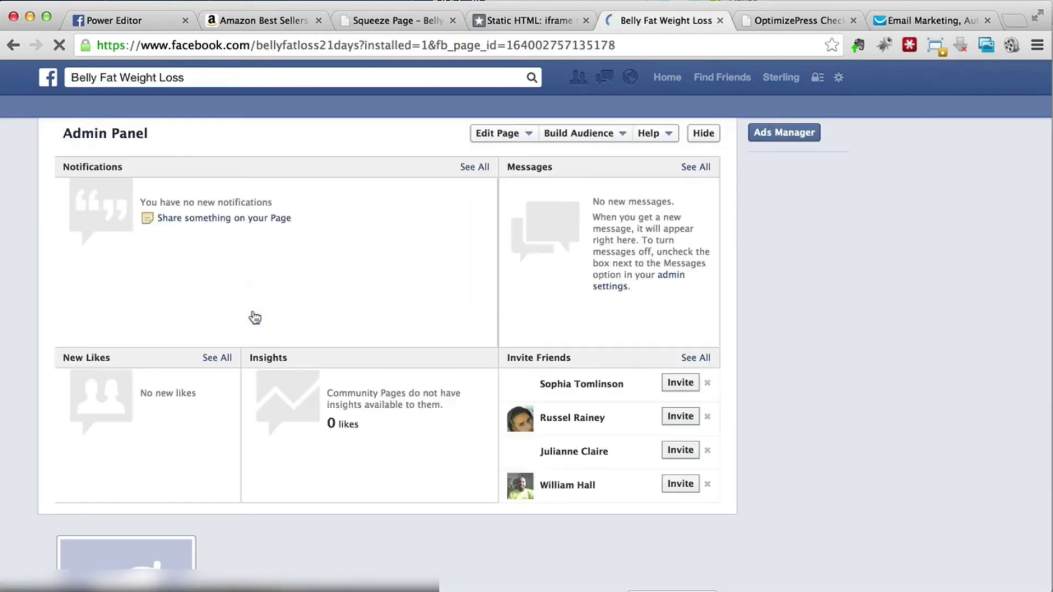
scroll(419, 268, "down", 3)
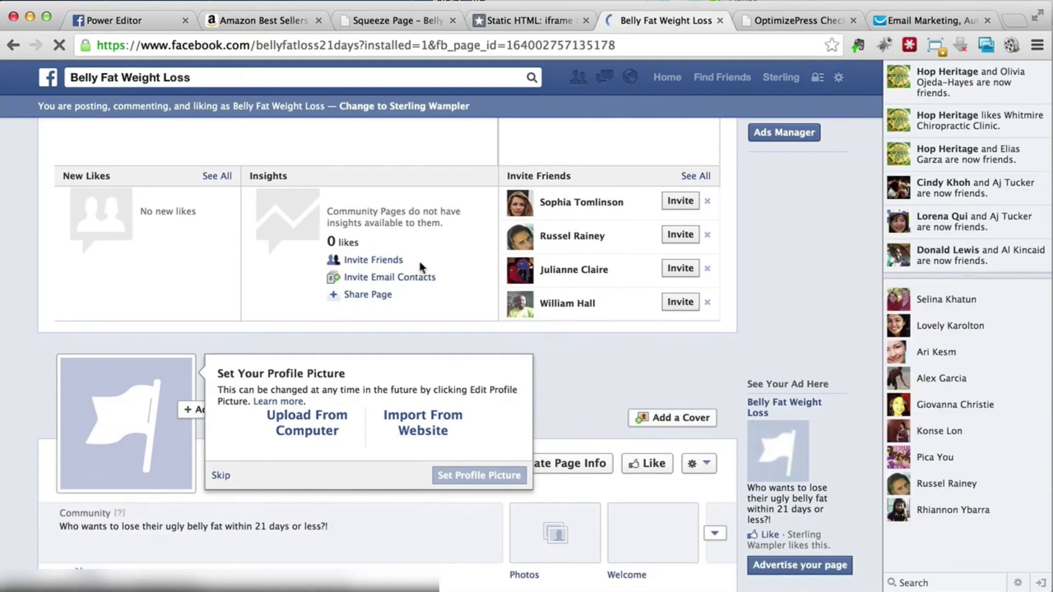
left_click(214, 478)
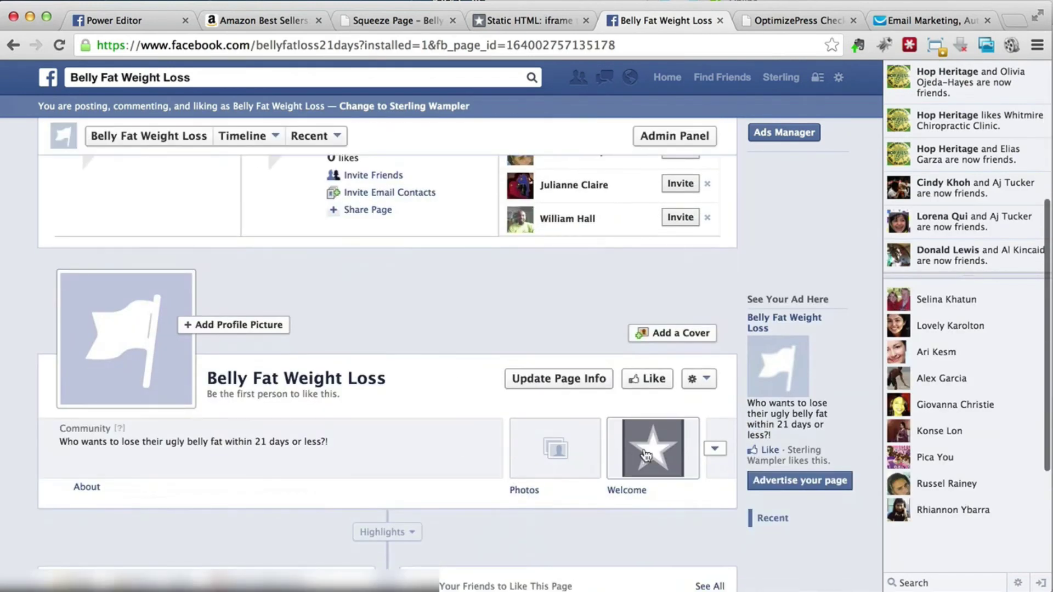
left_click(661, 453)
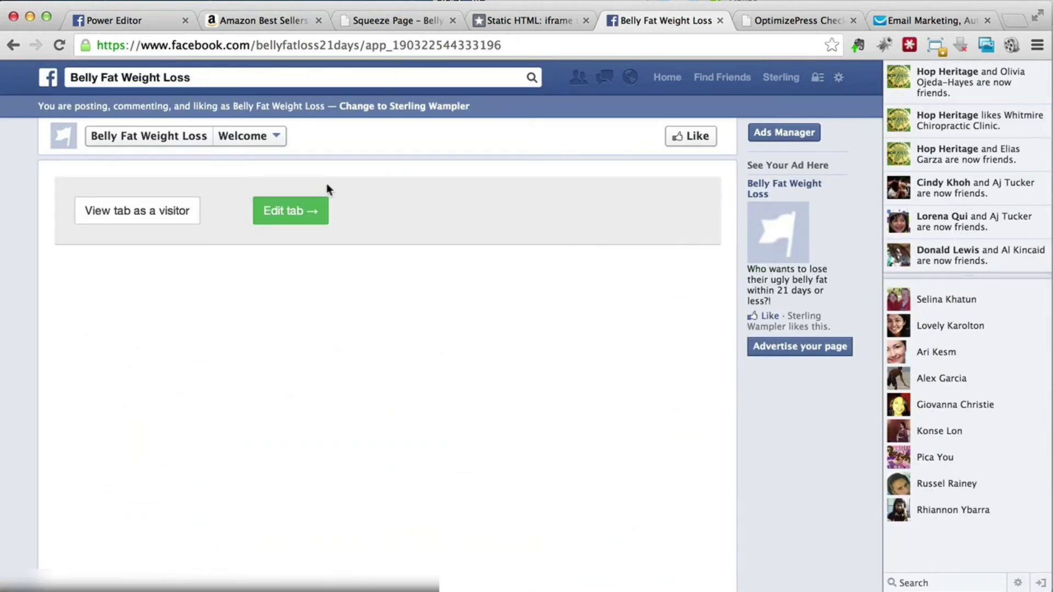
left_click(276, 214)
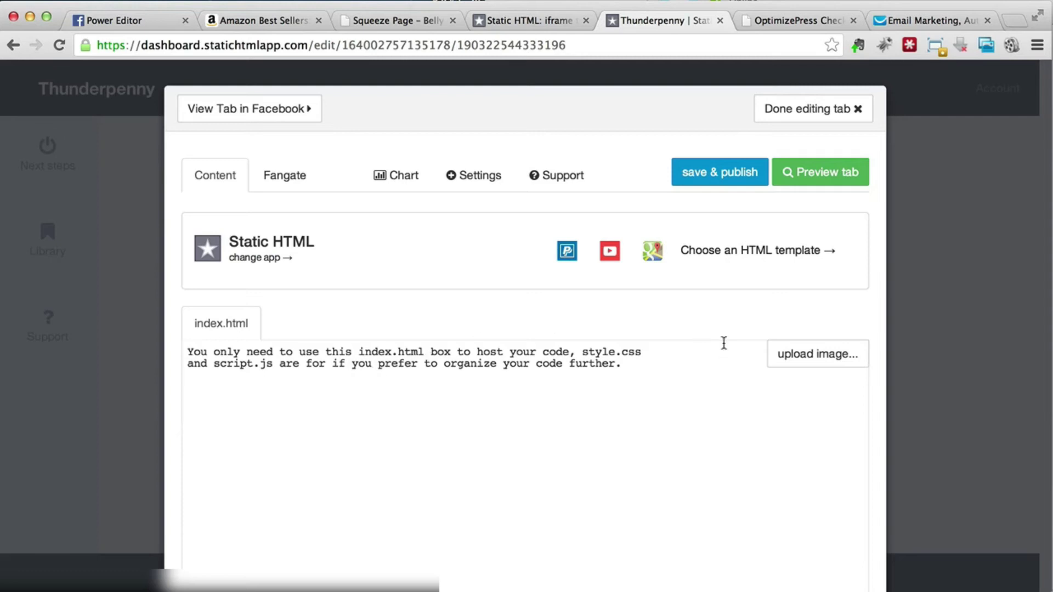
Switch the Welcome tab to use the Website app.
left_click(765, 265)
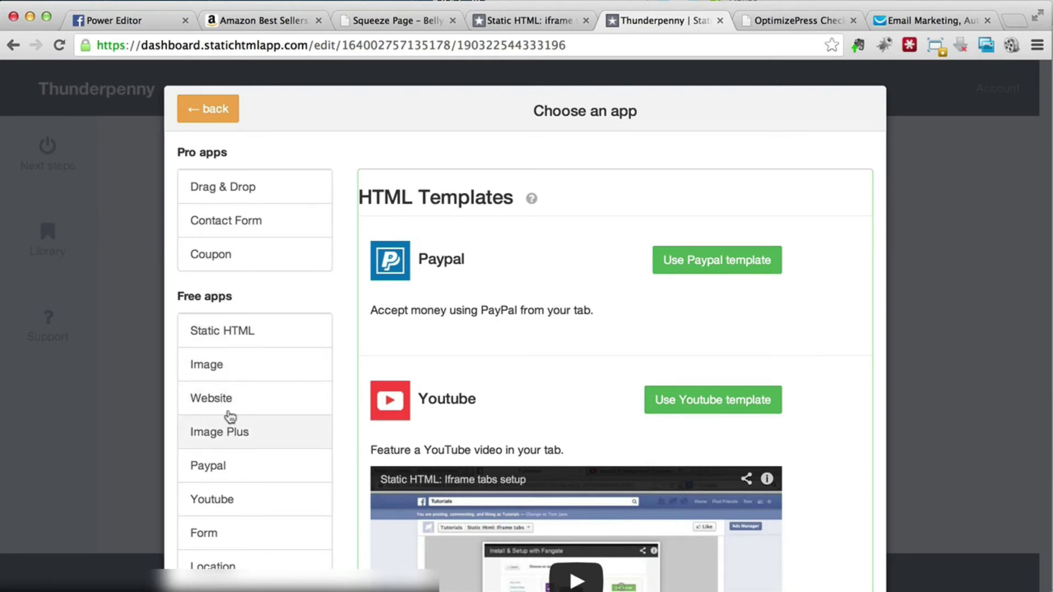
left_click(236, 399)
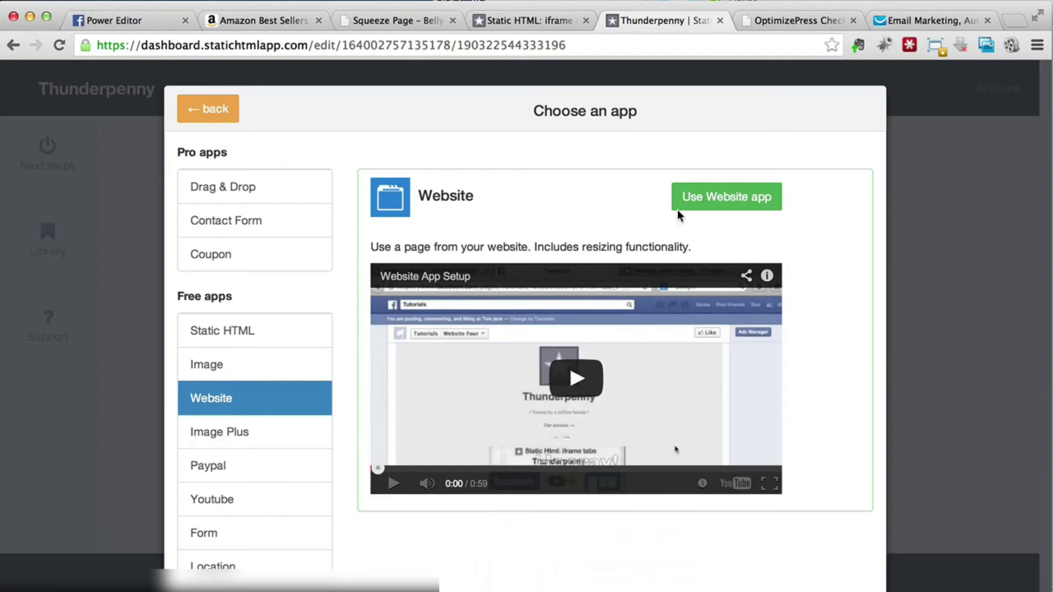
left_click(697, 207)
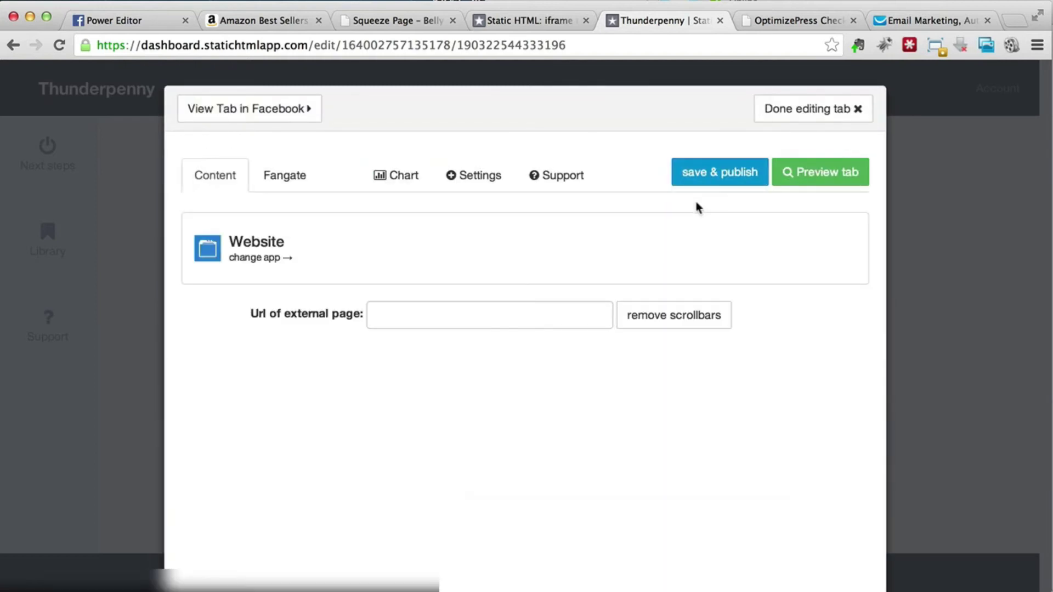
Copy the squeeze page's address and paste it as the external page URL.
left_click(413, 315)
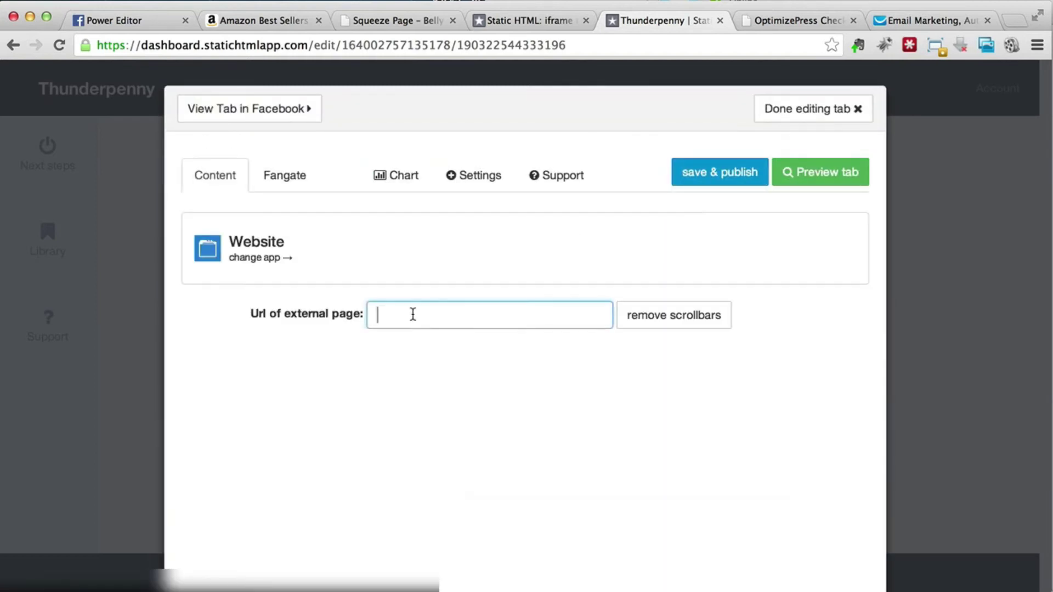
left_click(387, 21)
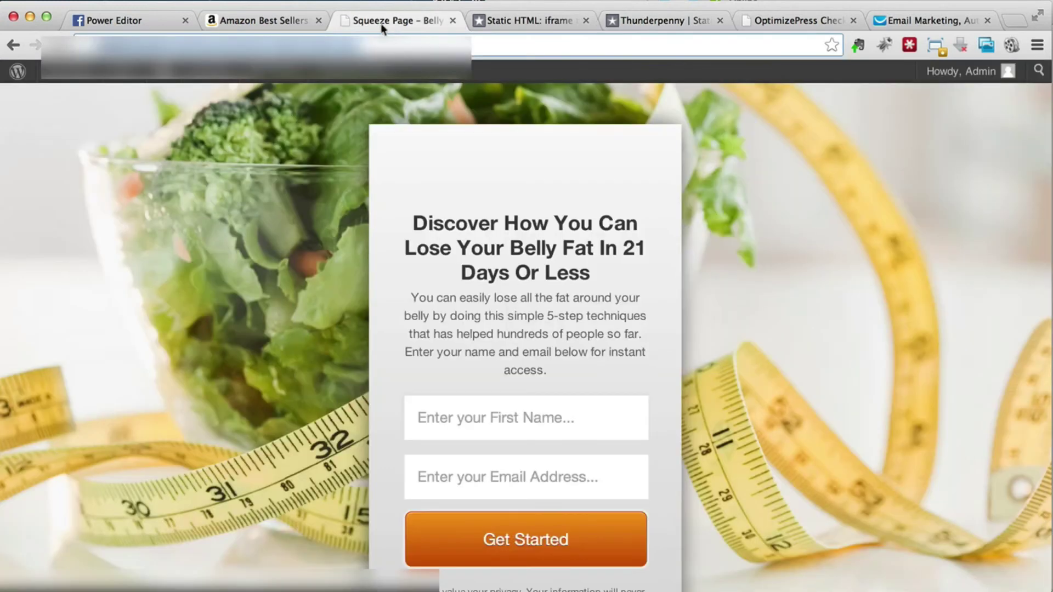
right_click(359, 43)
left_click(384, 67)
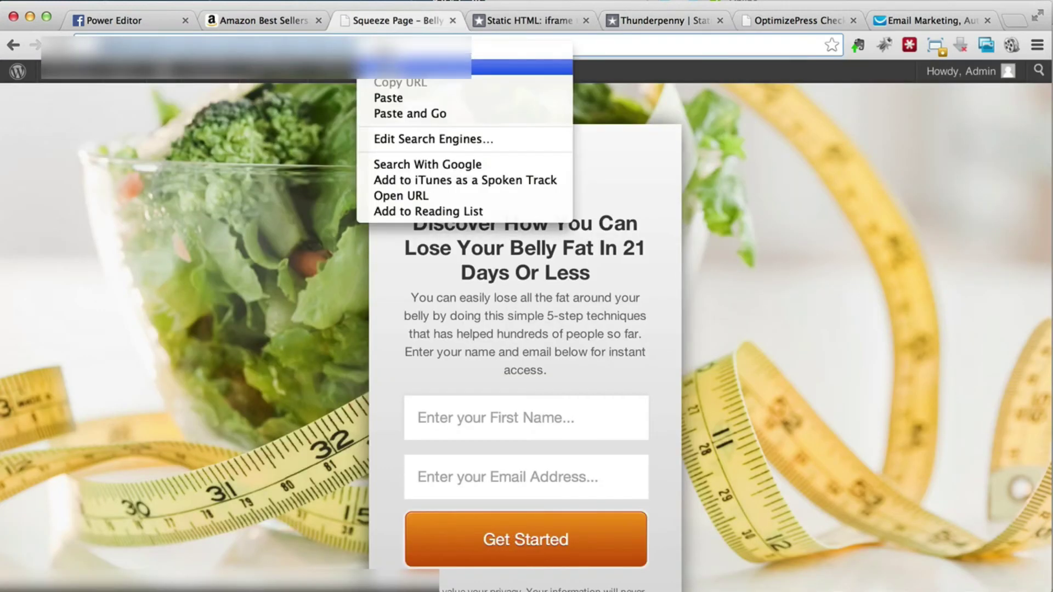
left_click(652, 22)
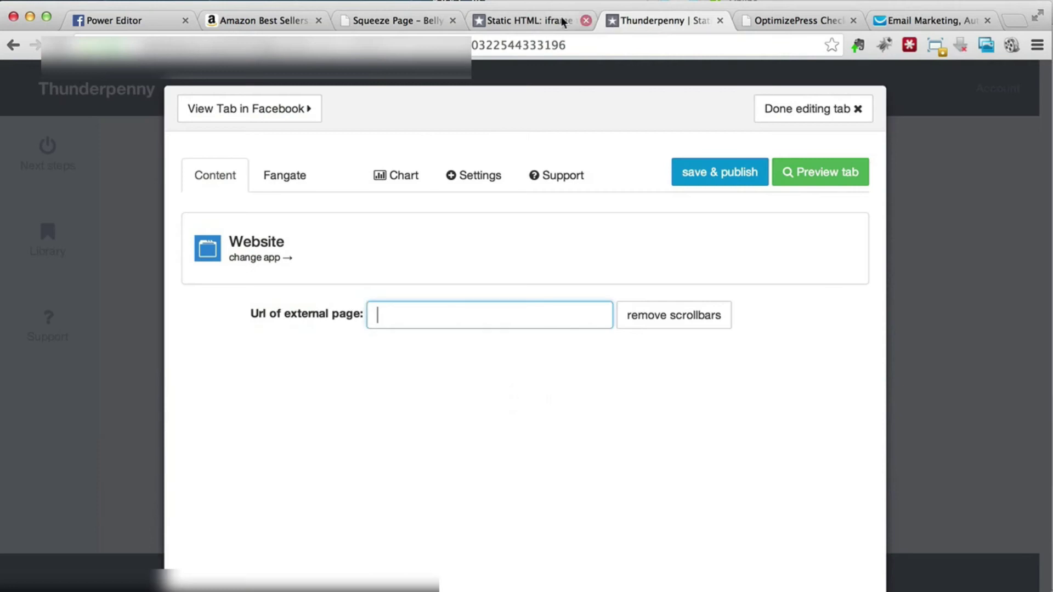
right_click(410, 310)
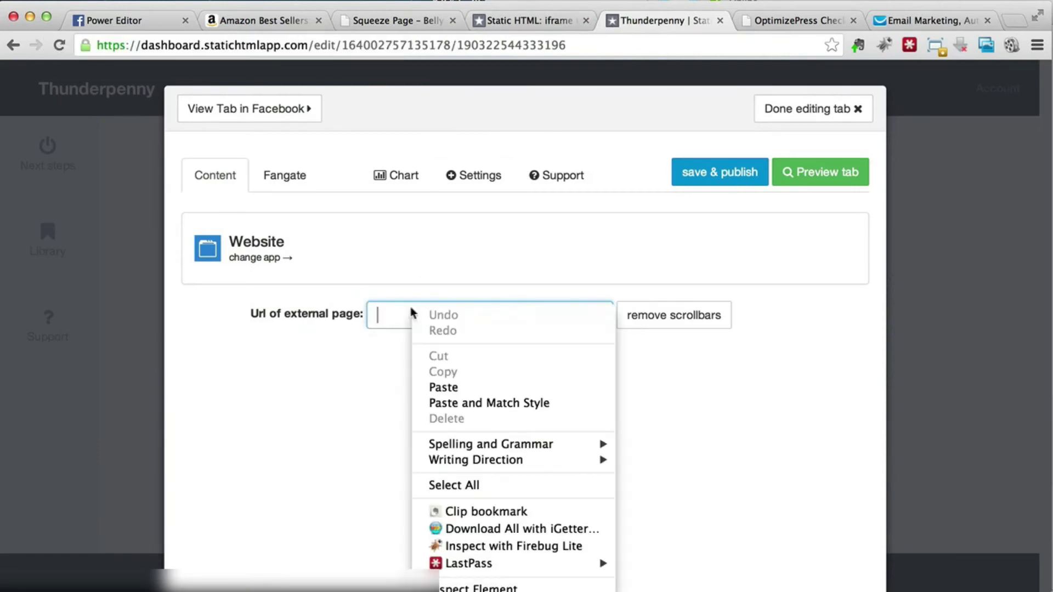
left_click(453, 384)
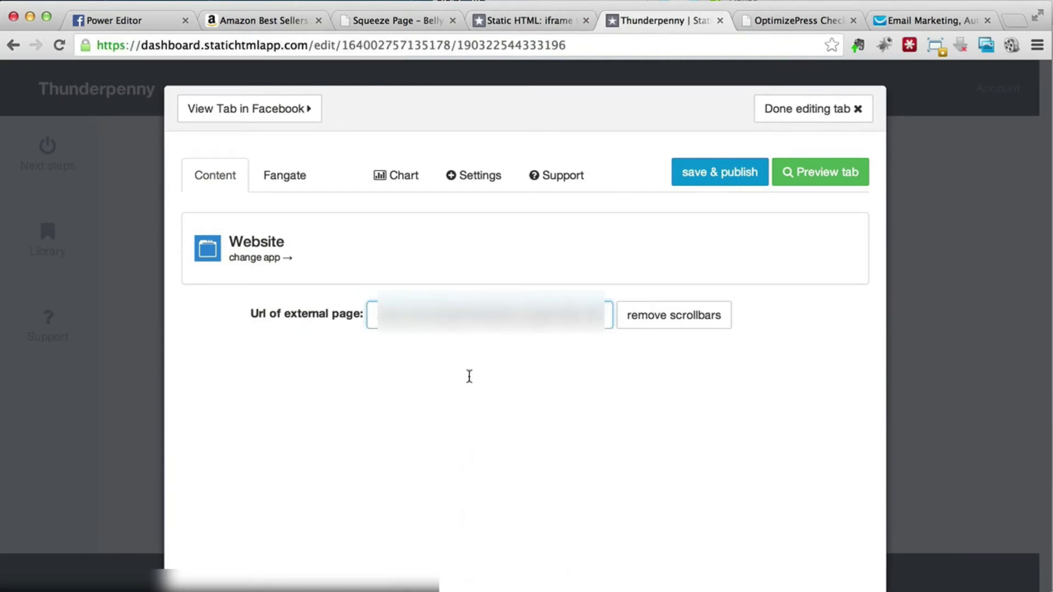
Apply the URL so the squeeze page loads, and scroll through the embedded page.
left_click(571, 359)
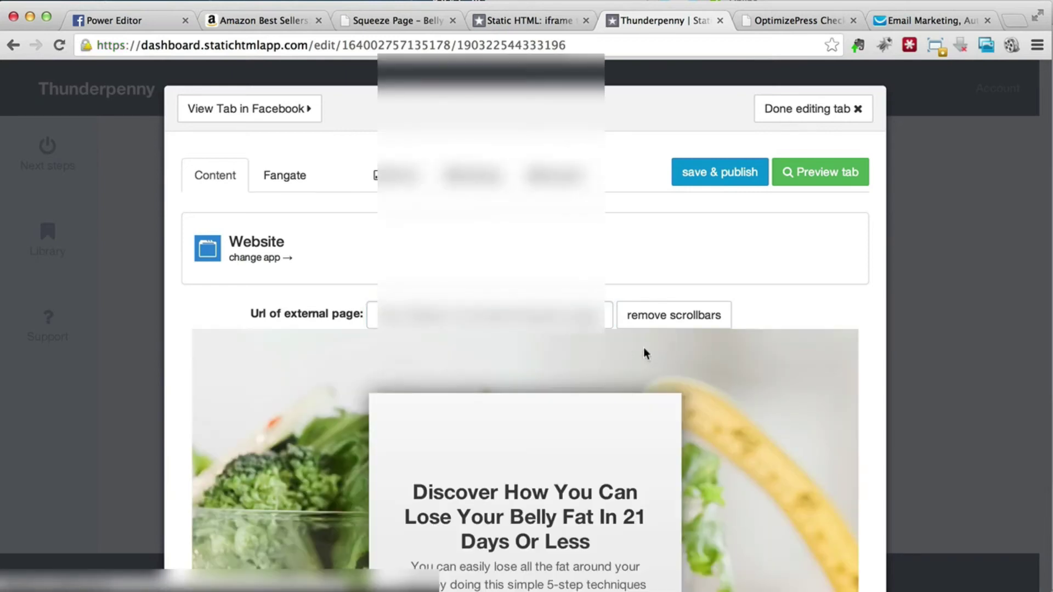
scroll(525, 362, "down", 5)
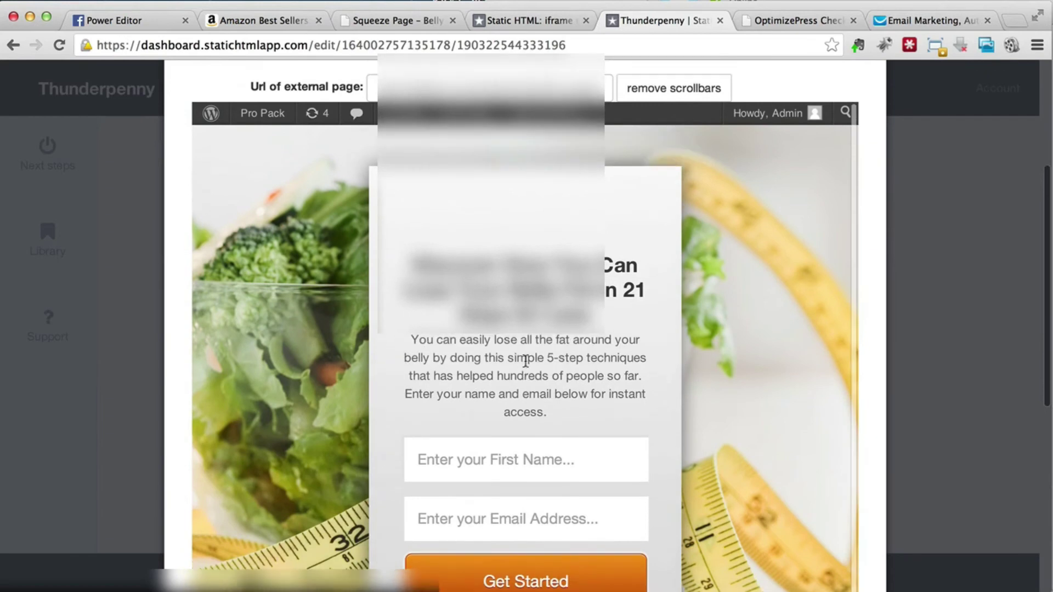
scroll(525, 366, "down", 4)
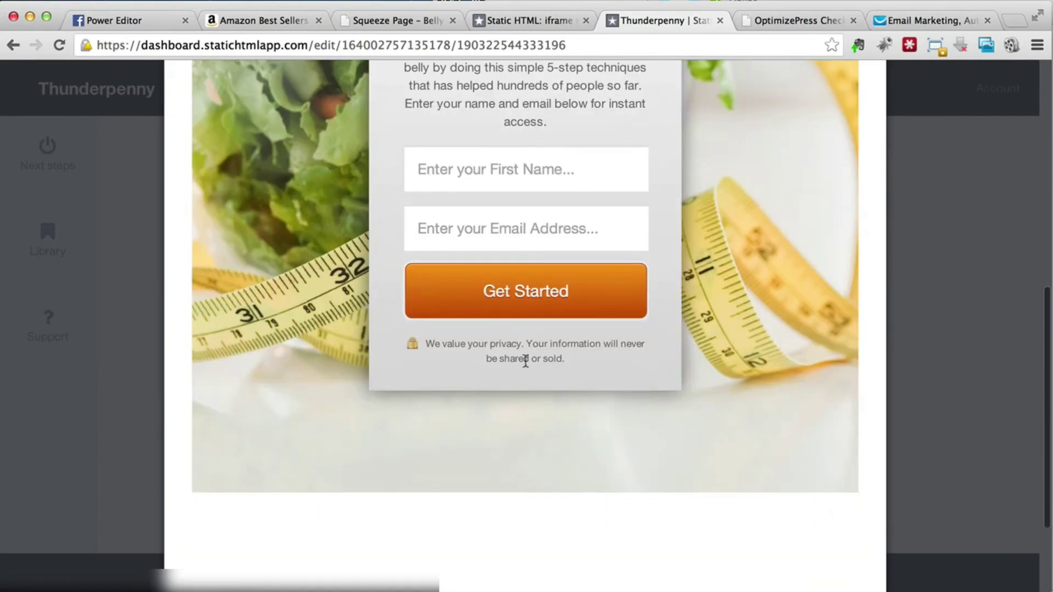
scroll(525, 362, "up", 9)
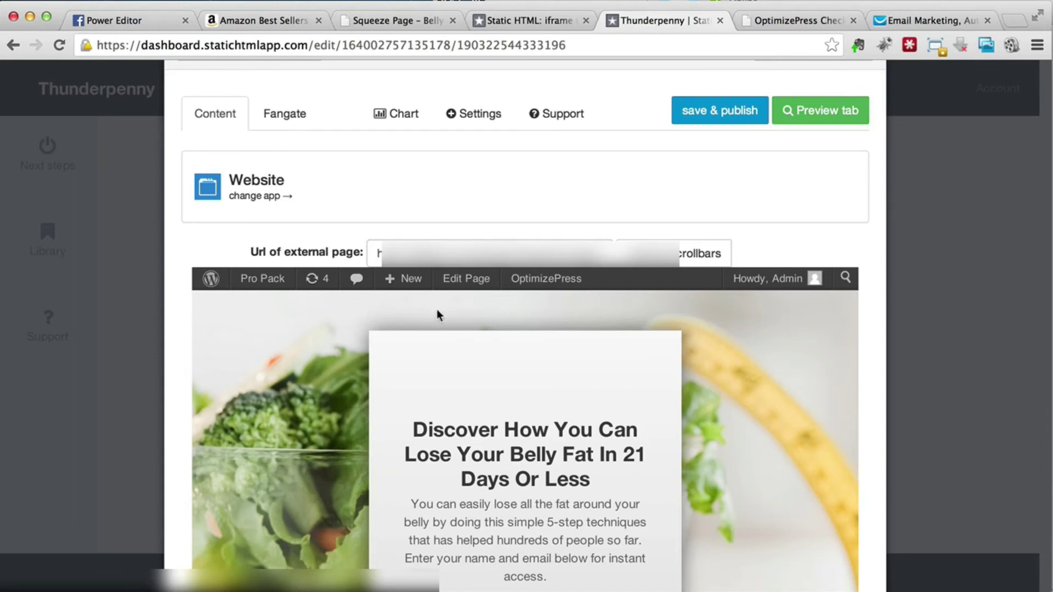
scroll(436, 309, "down", 5)
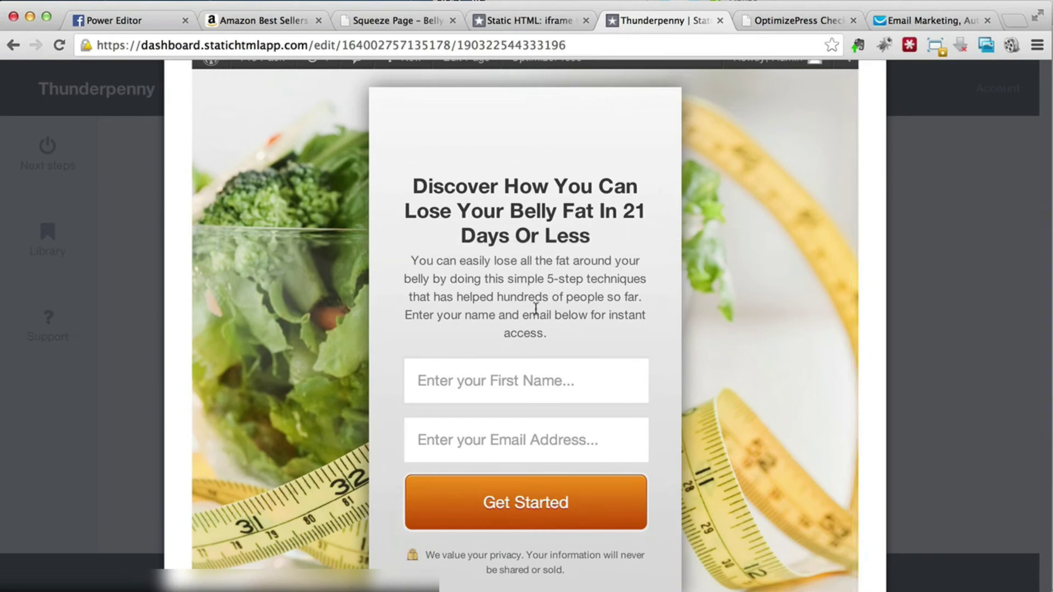
scroll(522, 331, "down", 4)
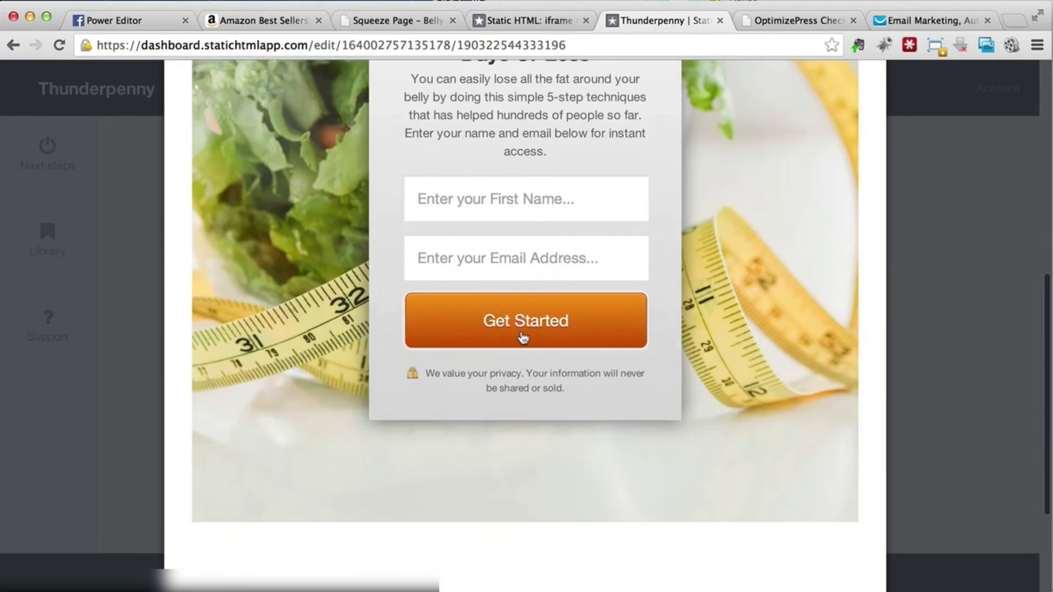
scroll(522, 338, "up", 5)
scroll(523, 337, "up", 3)
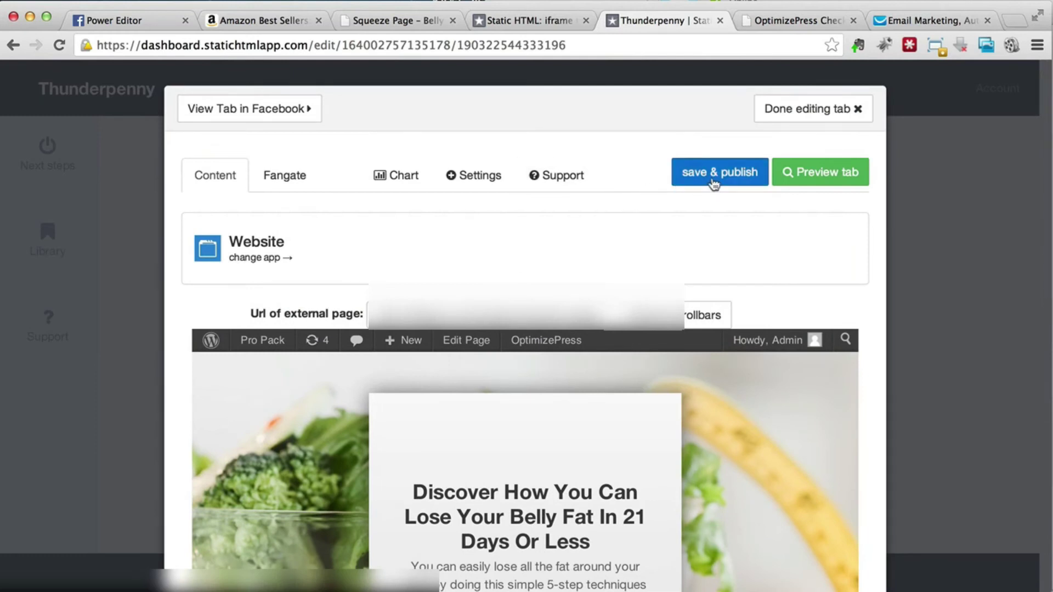
Preview the tab, then return to the editor.
left_click(790, 173)
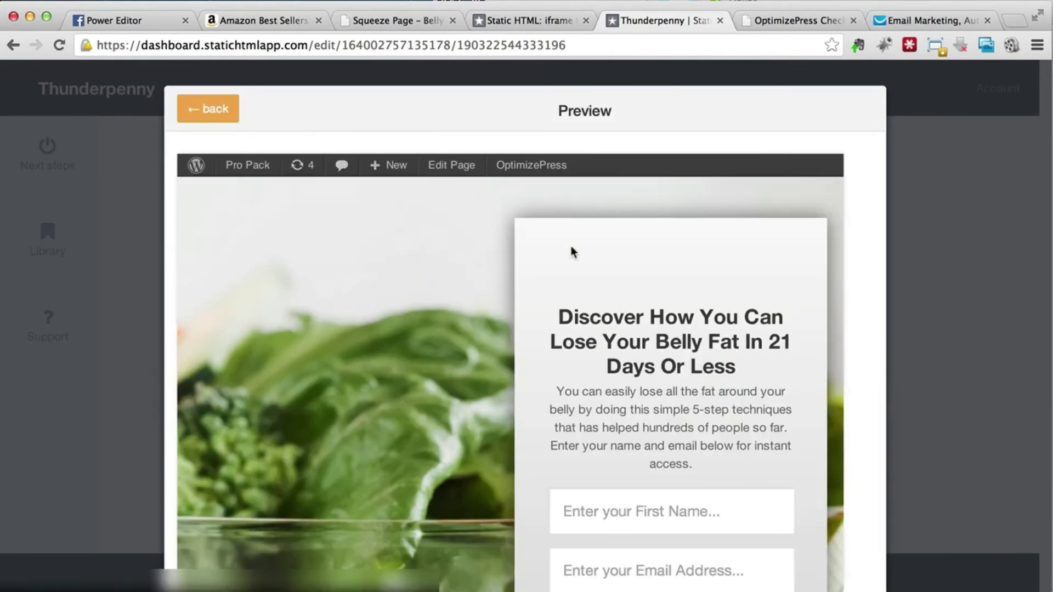
scroll(464, 270, "down", 7)
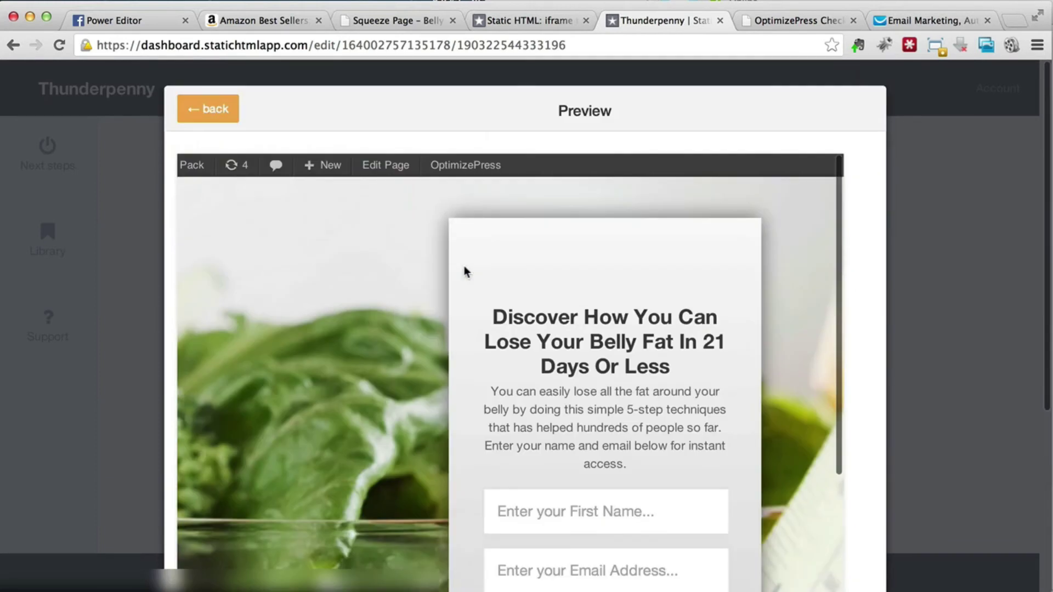
left_click(206, 118)
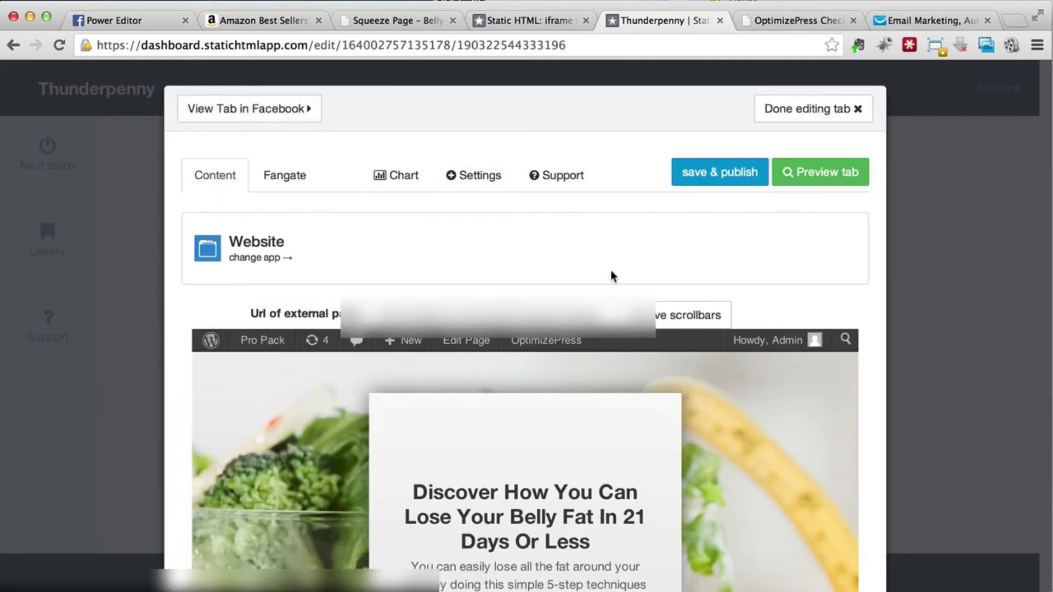
Save and publish the tab, check the squeeze page on the Welcome tab, then reopen the editor.
left_click(703, 180)
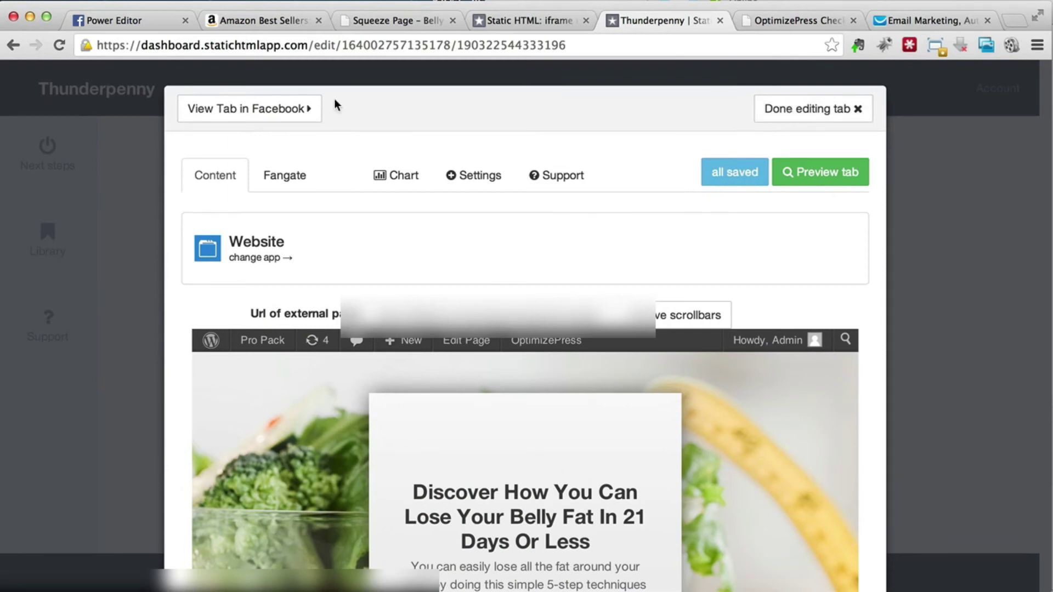
left_click(300, 109)
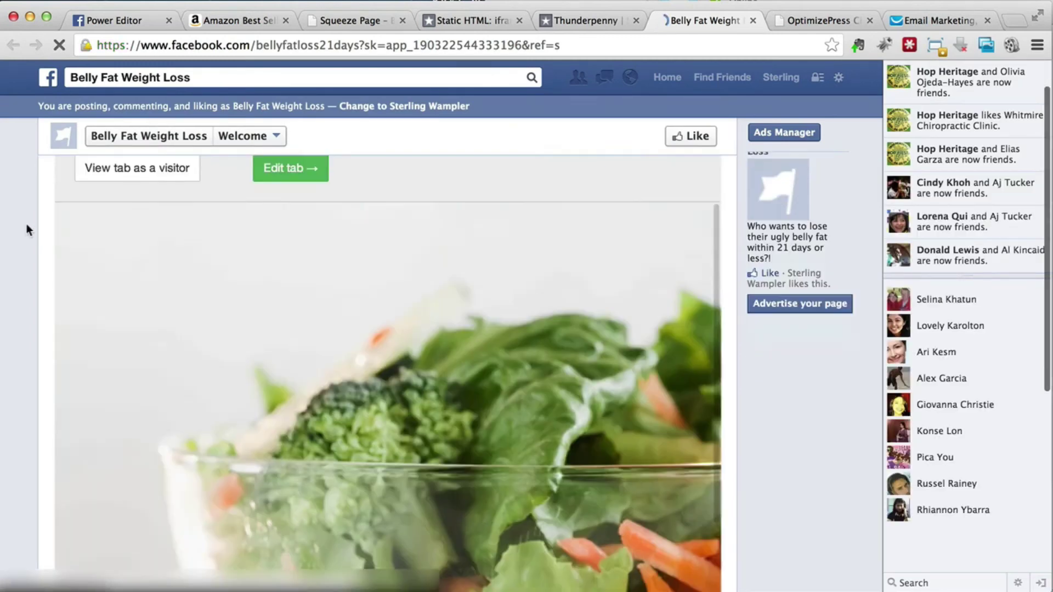
scroll(213, 298, "down", 3)
scroll(213, 299, "down", 6)
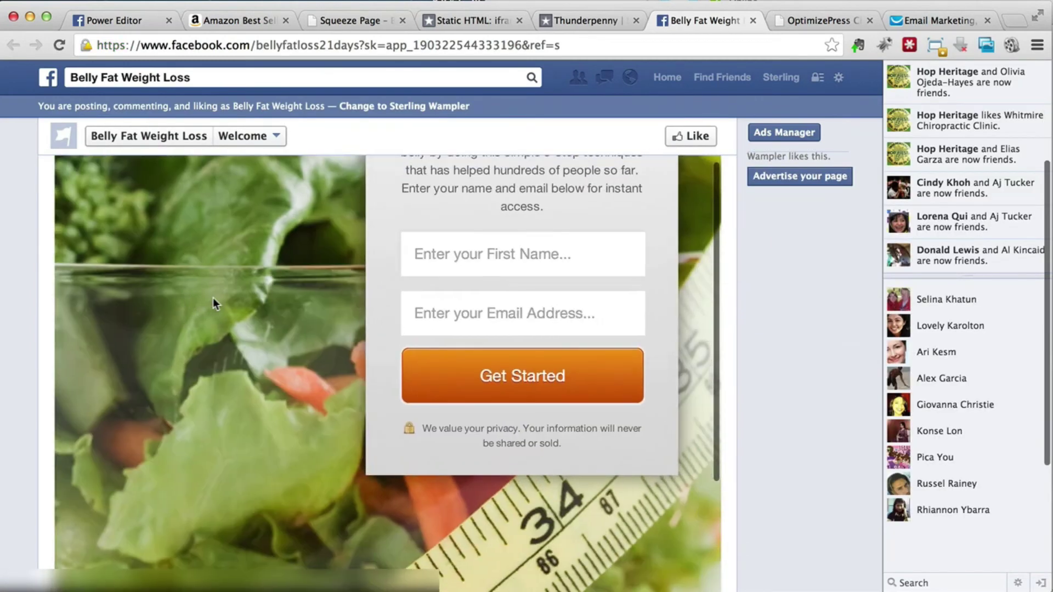
scroll(214, 304, "down", 5)
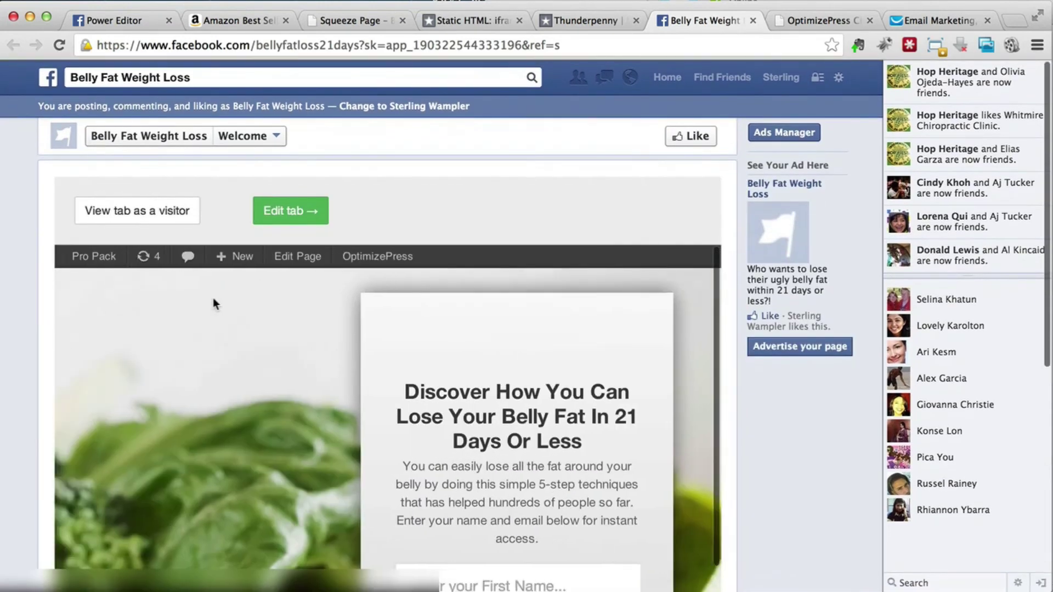
left_click(289, 211)
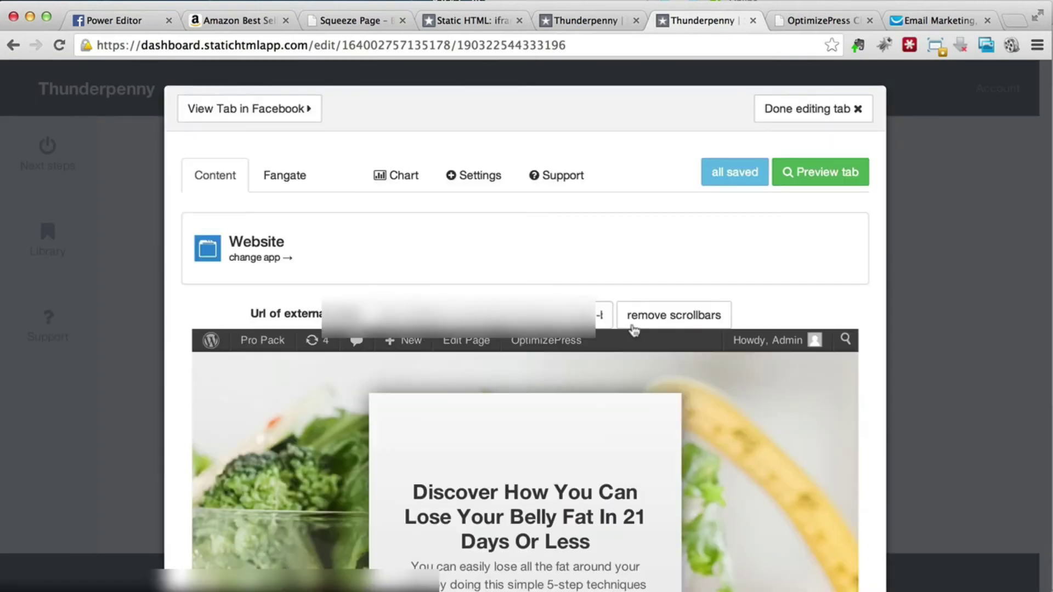
Turn off the embedded page's scrollbars, save and publish, and view the tab on Facebook.
left_click(637, 325)
left_click(637, 325)
scroll(620, 251, "down", 2)
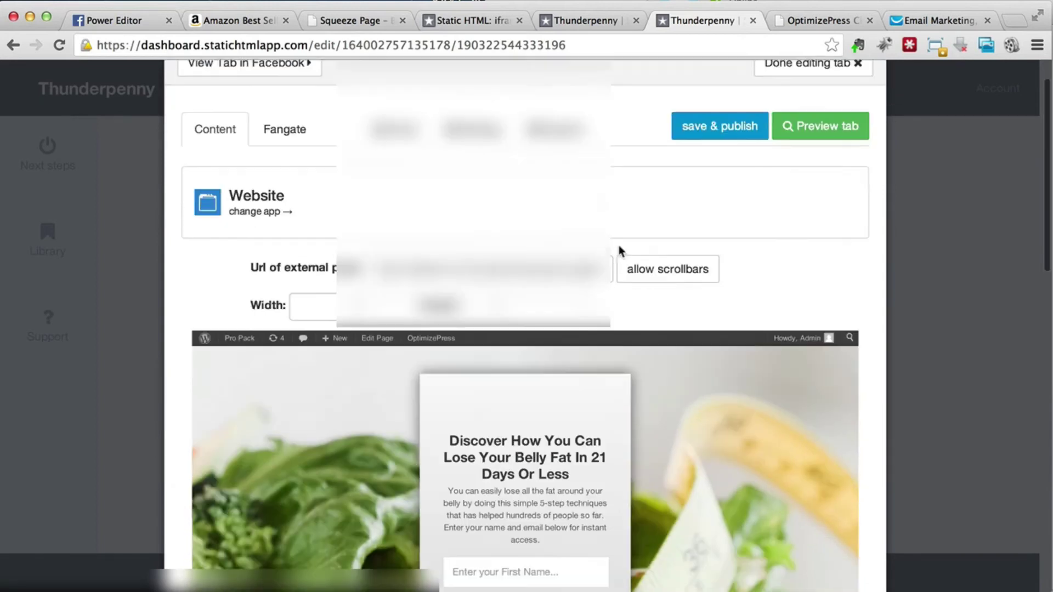
scroll(620, 251, "down", 3)
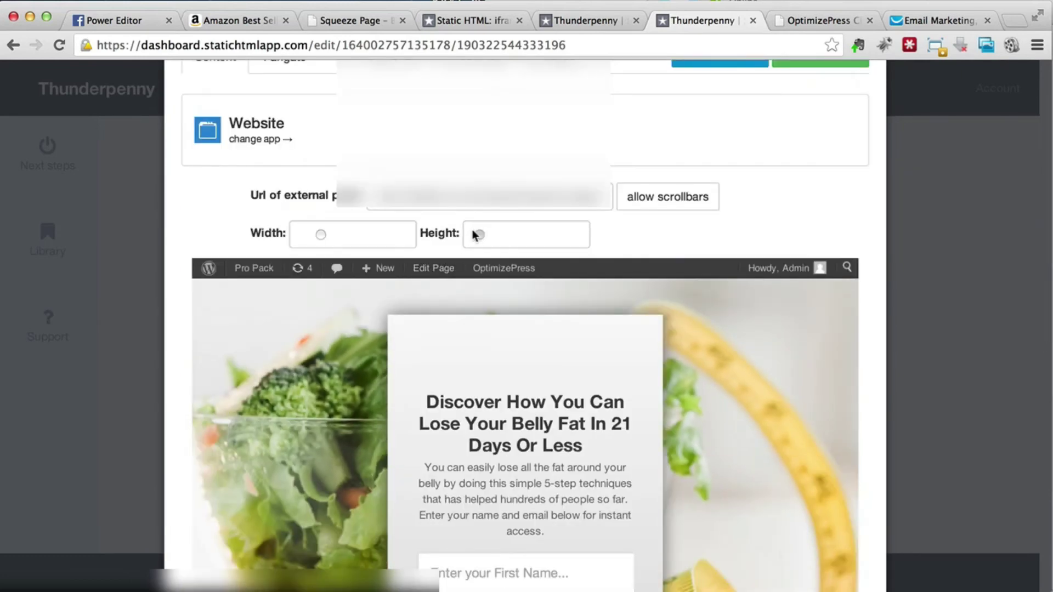
scroll(328, 400, "down", 5)
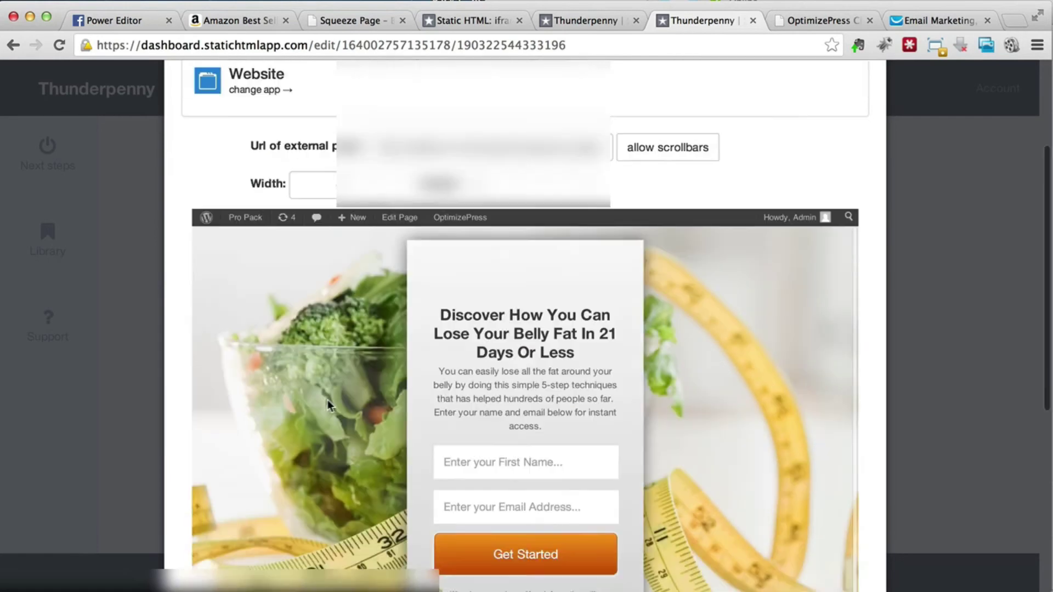
scroll(327, 400, "up", 3)
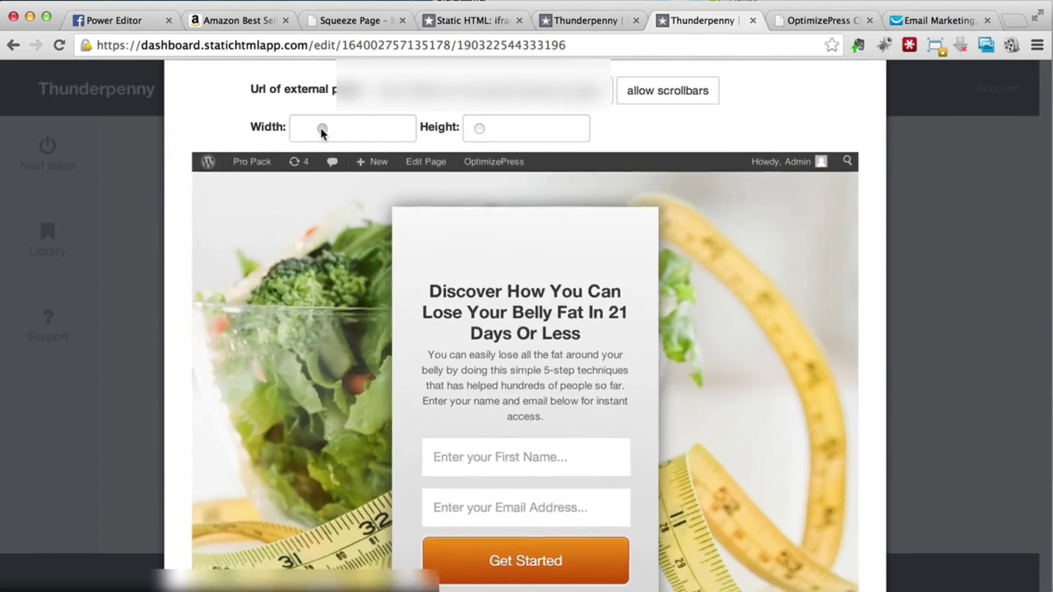
scroll(351, 351, "down", 4)
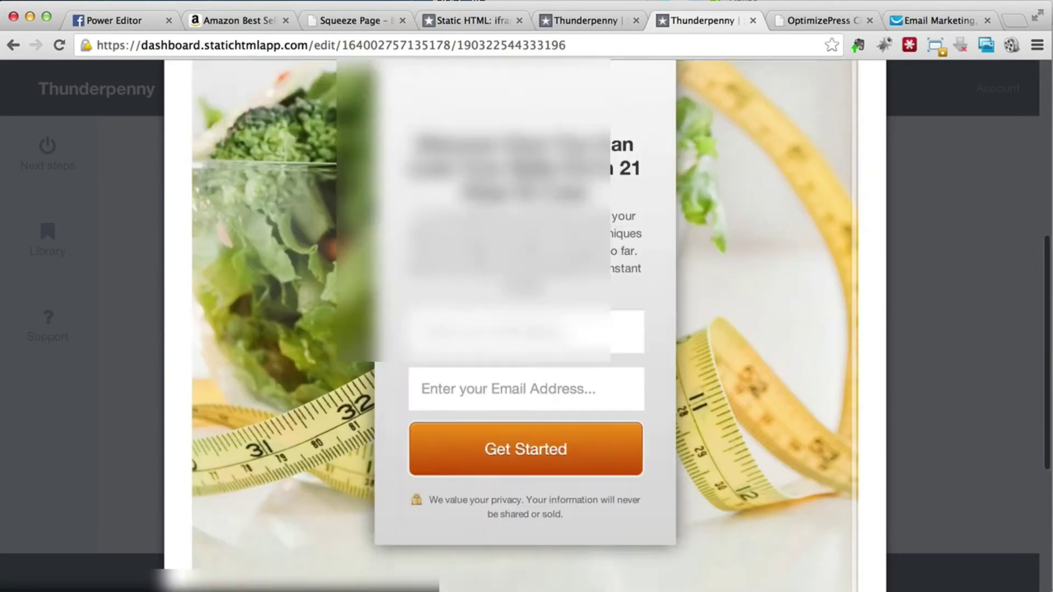
left_click(733, 172)
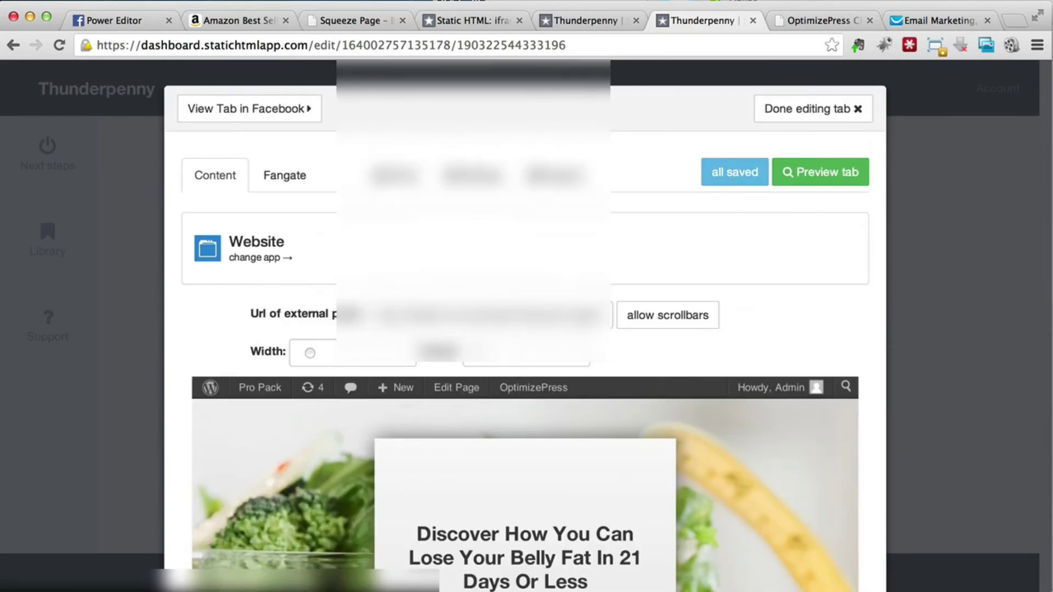
left_click(281, 112)
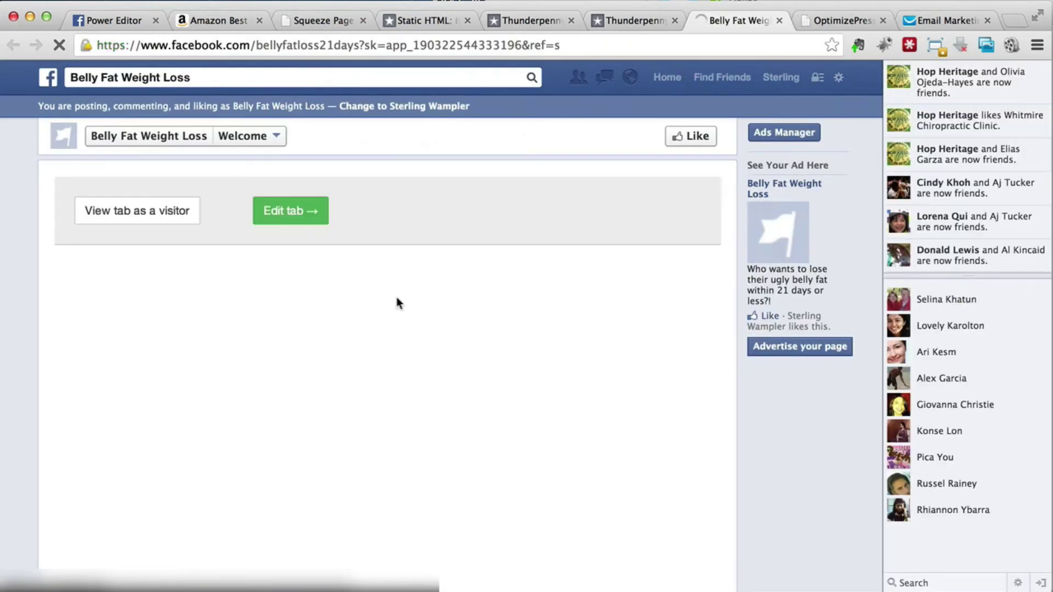
View the Welcome tab as a visitor and compare it with the Static HTML editor.
scroll(285, 354, "down", 2)
scroll(284, 353, "up", 2)
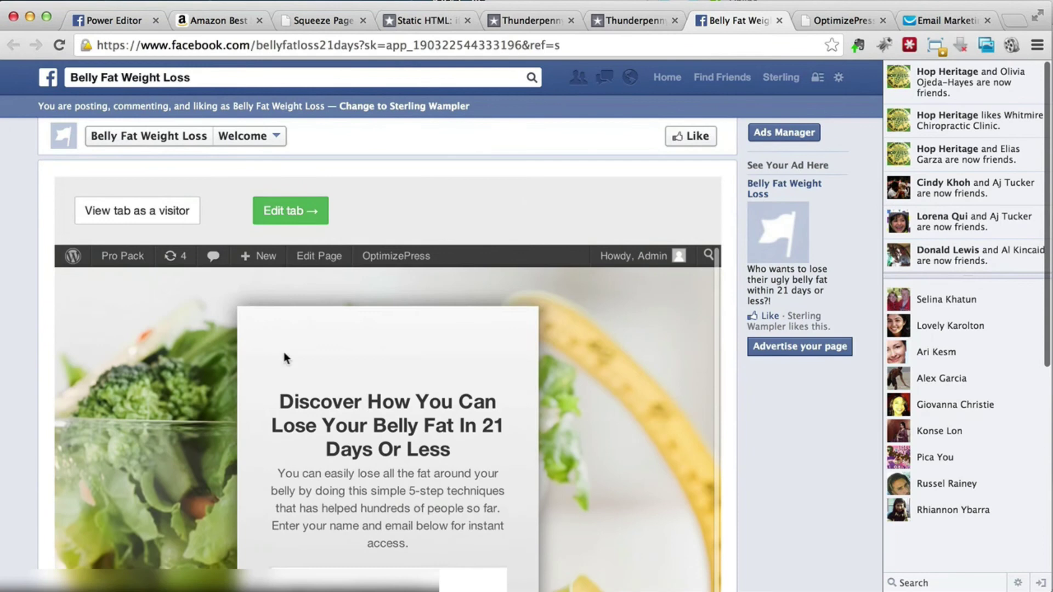
left_click(112, 217)
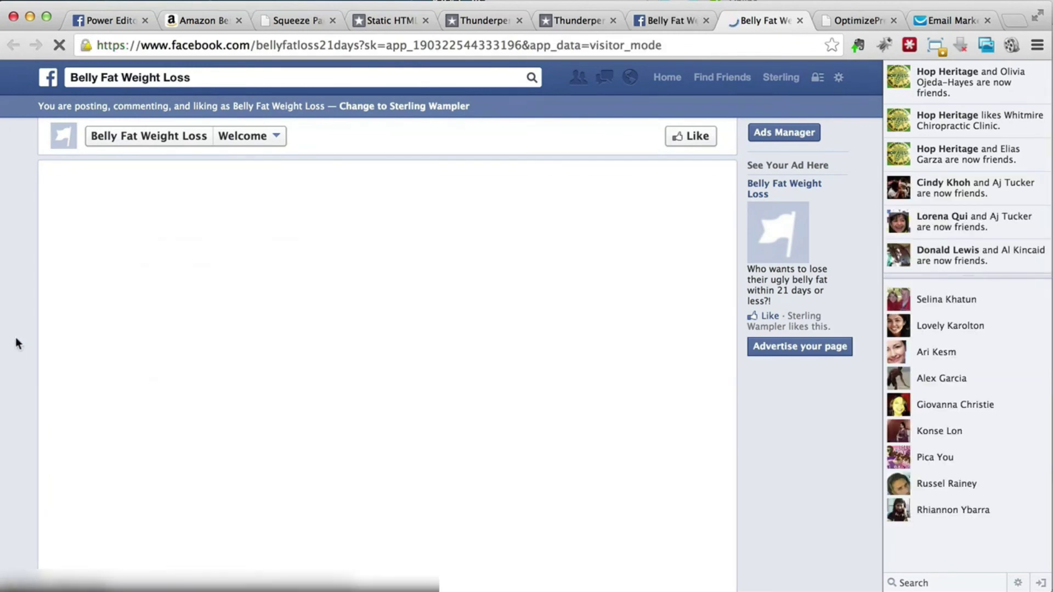
scroll(16, 337, "down", 5)
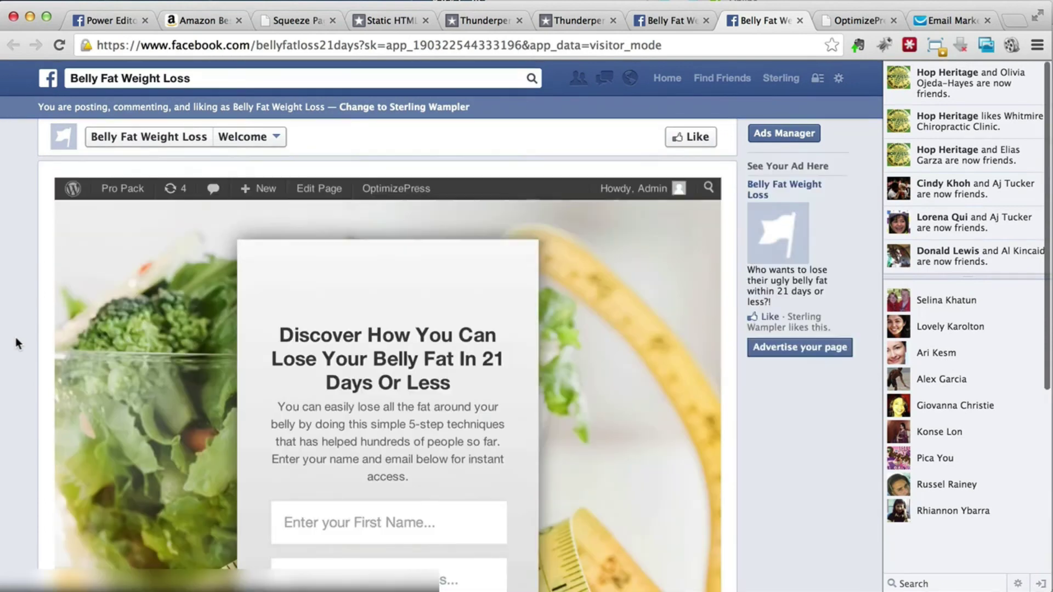
scroll(15, 337, "down", 5)
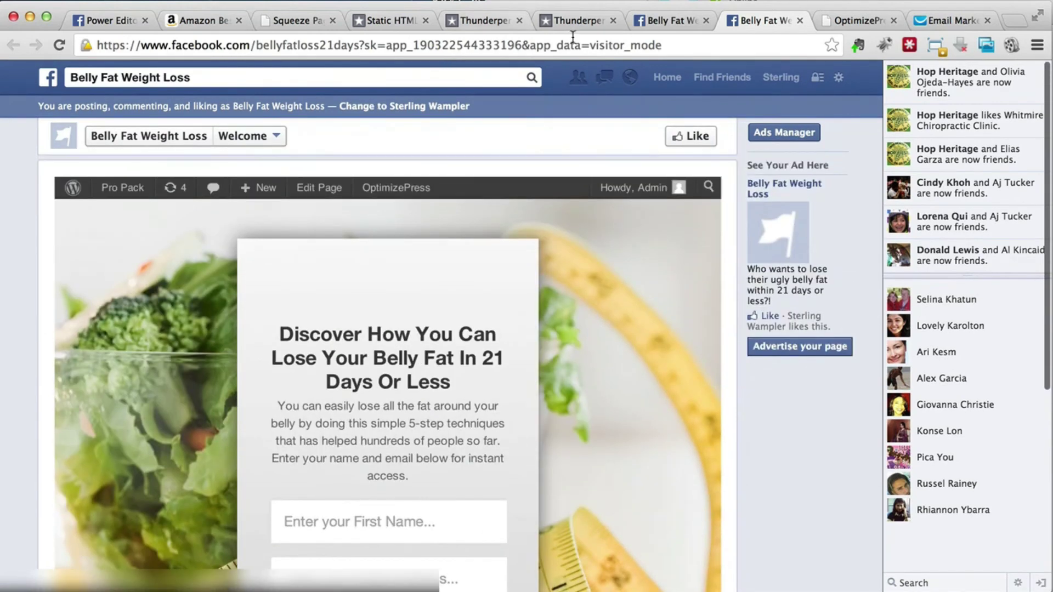
left_click(574, 23)
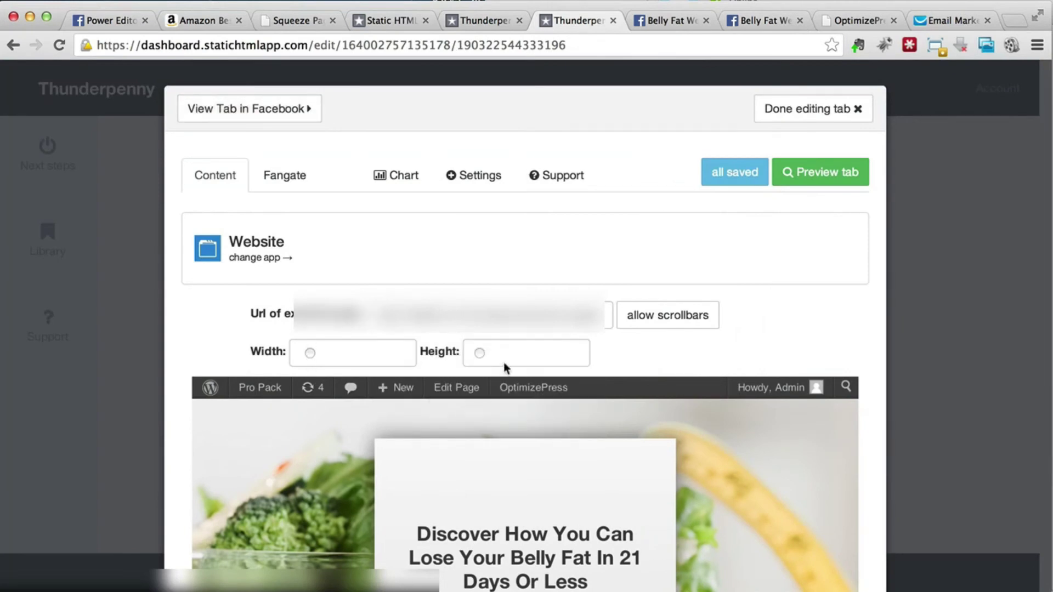
scroll(673, 361, "down", 10)
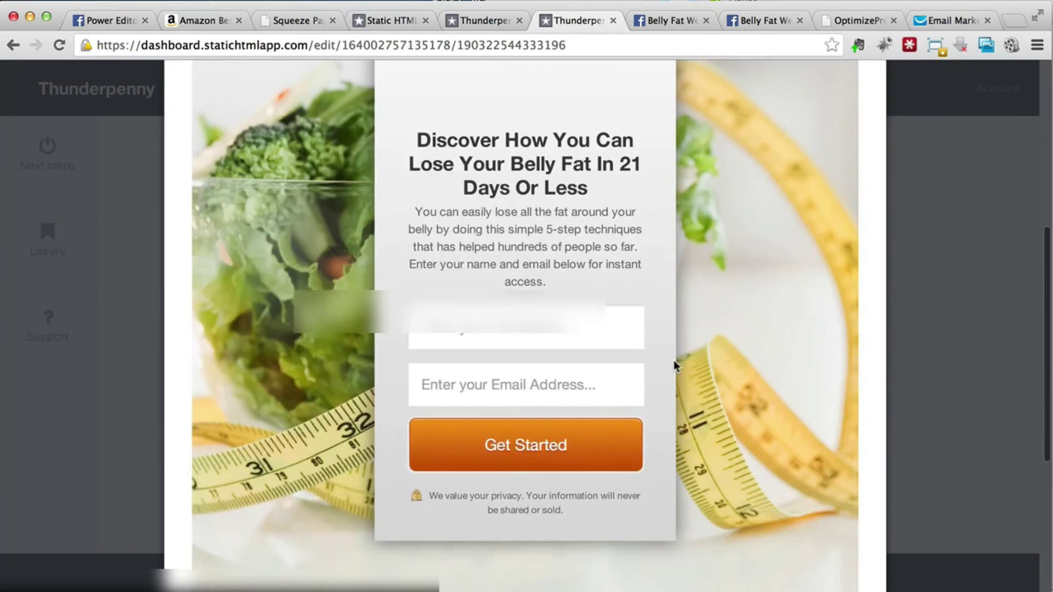
scroll(674, 361, "up", 5)
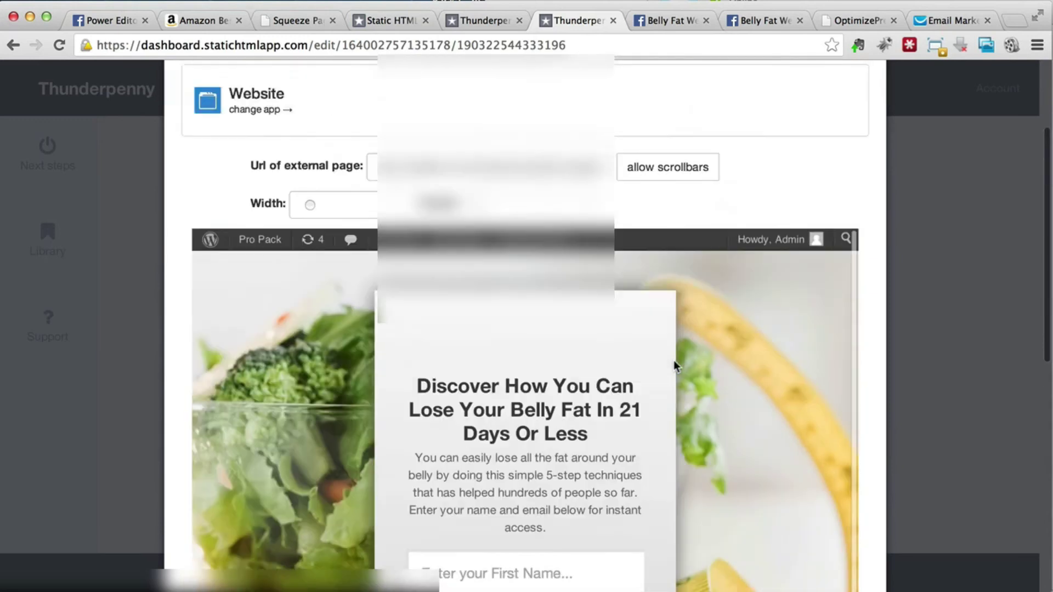
scroll(673, 360, "up", 2)
Back on Facebook, dismiss the Instructions popup and scroll through the embedded squeeze page.
left_click(663, 21)
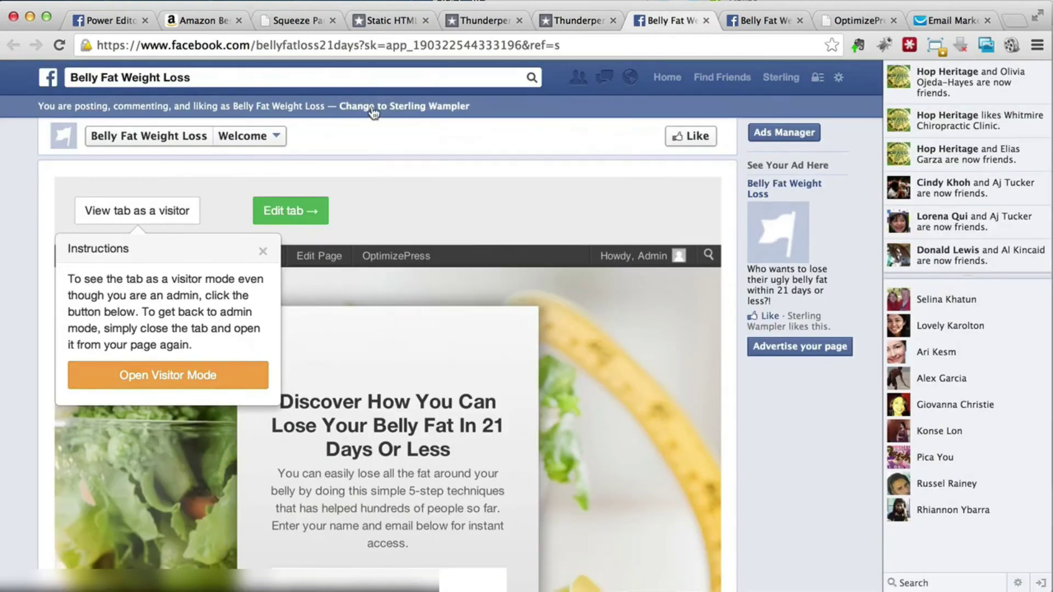
left_click(264, 252)
scroll(175, 365, "down", 8)
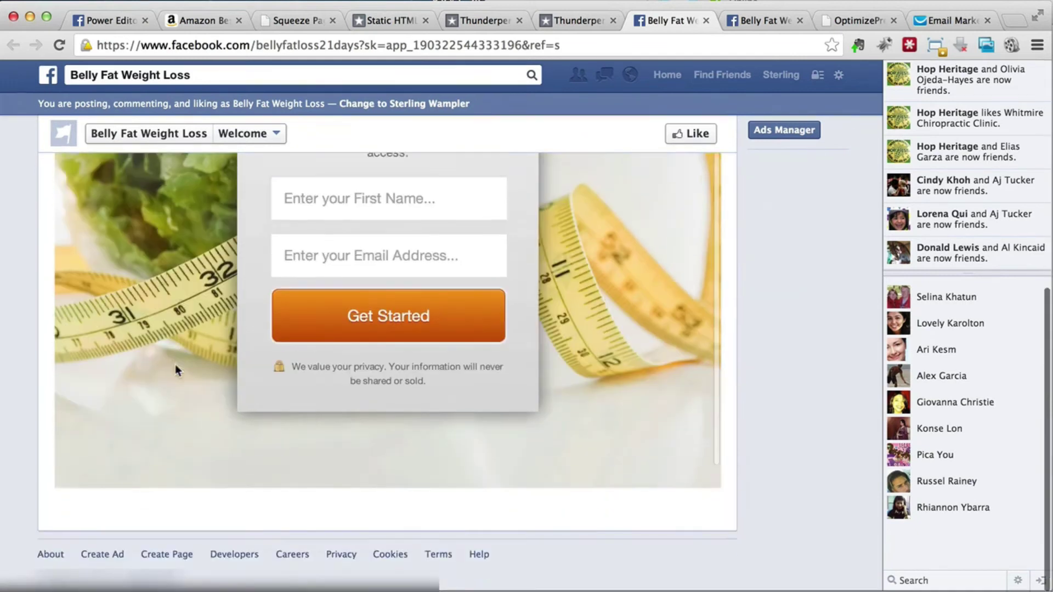
scroll(175, 371, "up", 6)
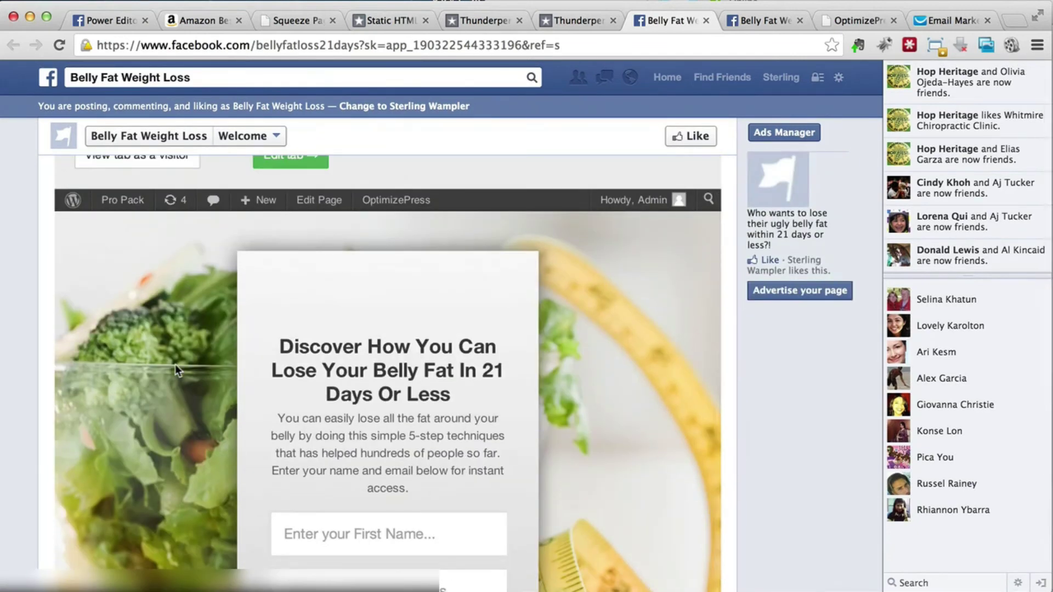
scroll(175, 365, "up", 1)
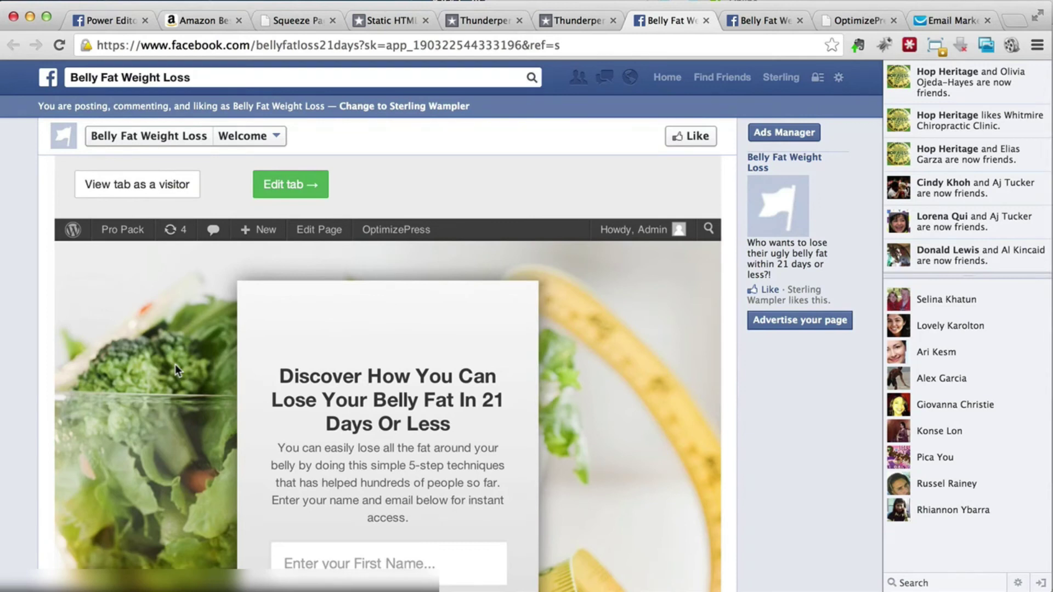
scroll(175, 364, "up", 1)
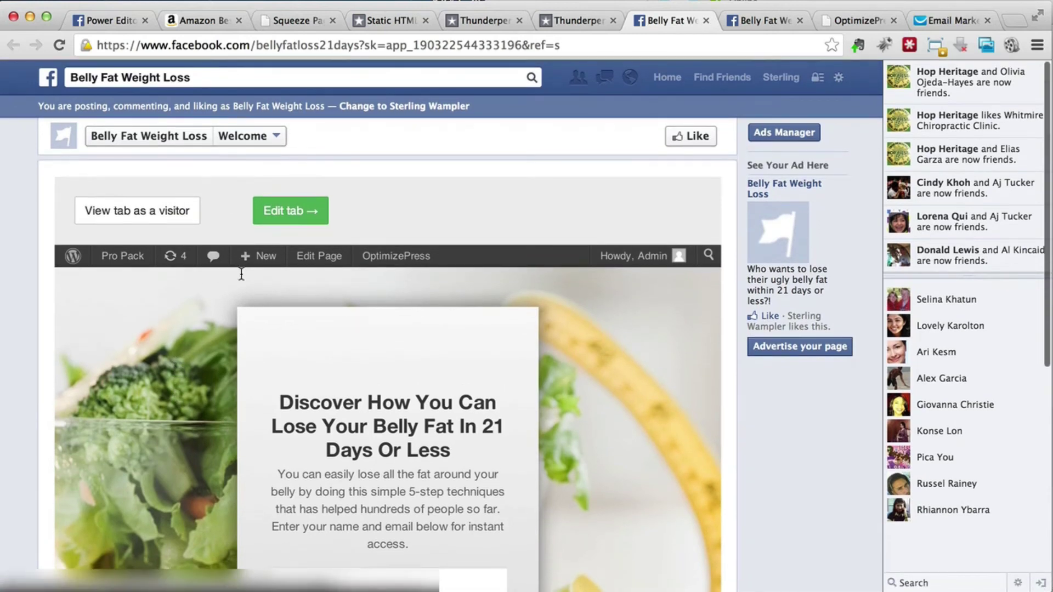
Go to the page's Timeline and close the leftover Static HTML, Thunderpenny and OptimizePress browser tabs.
left_click(247, 138)
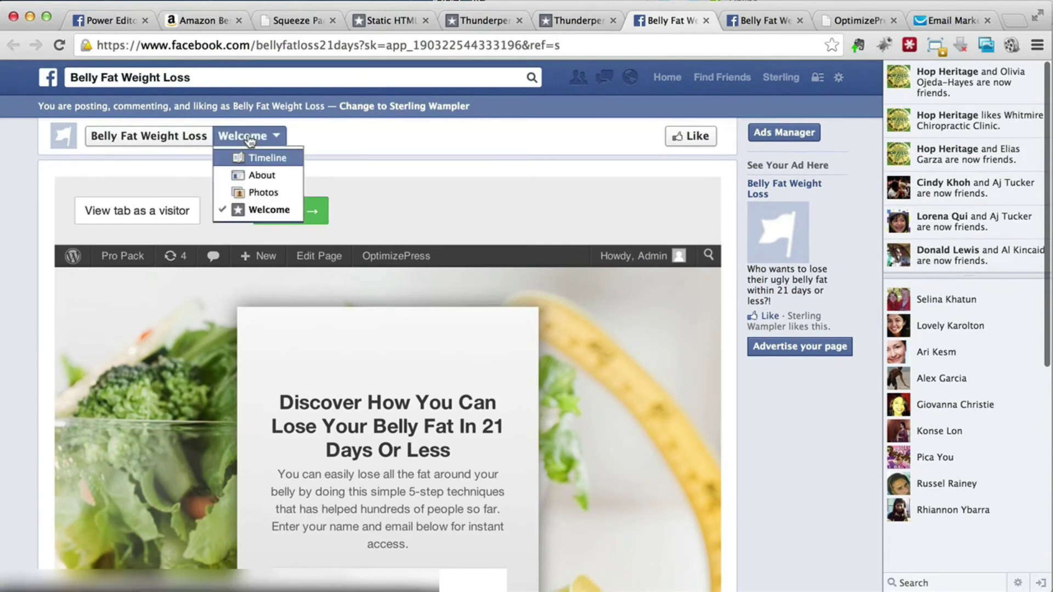
left_click(250, 157)
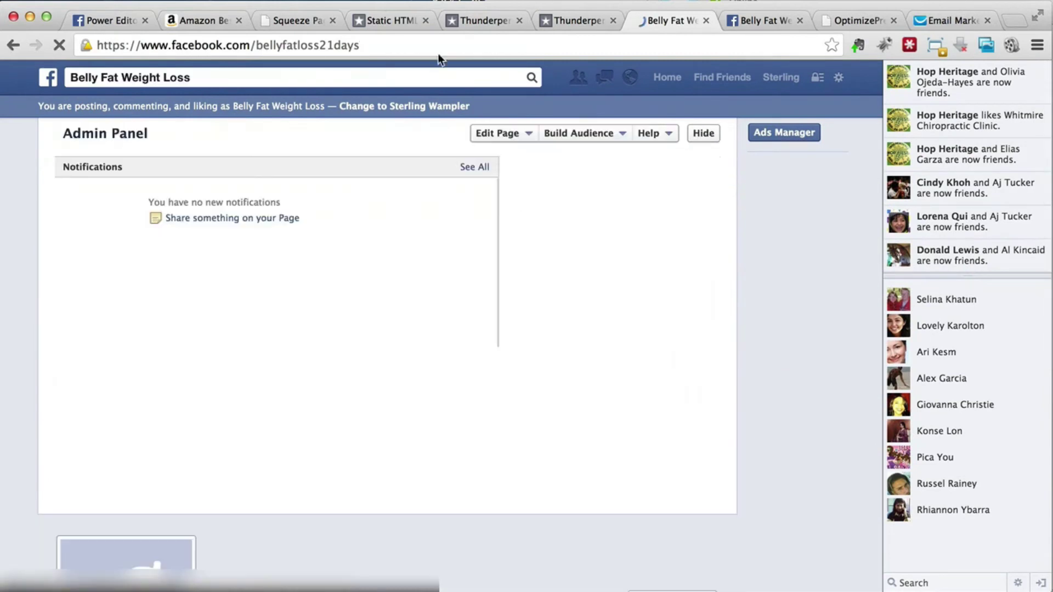
left_click(426, 21)
left_click(426, 21)
left_click(427, 21)
left_click(519, 21)
left_click(518, 21)
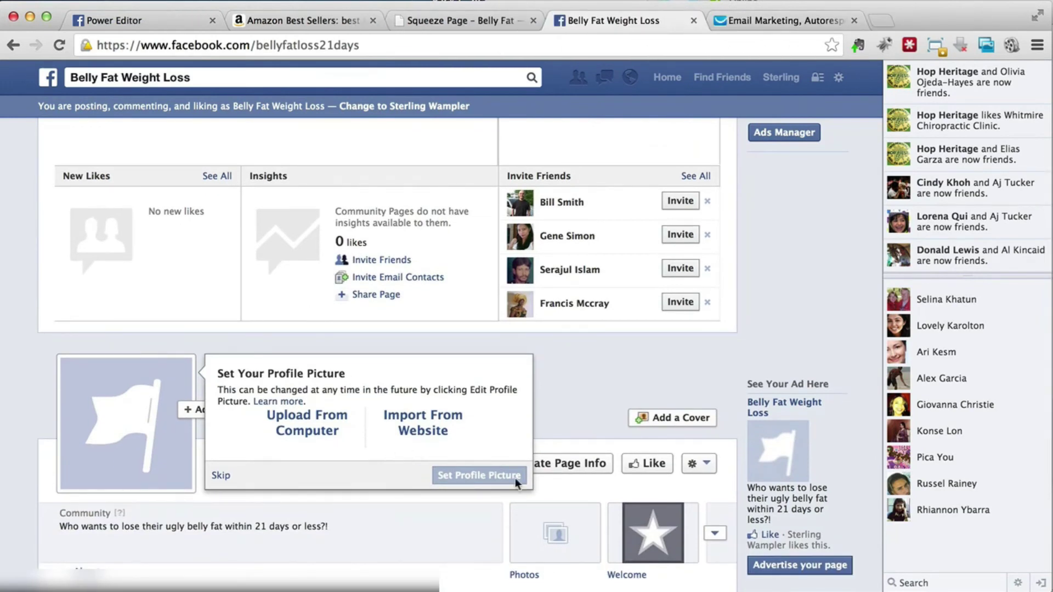
scroll(575, 444, "down", 3)
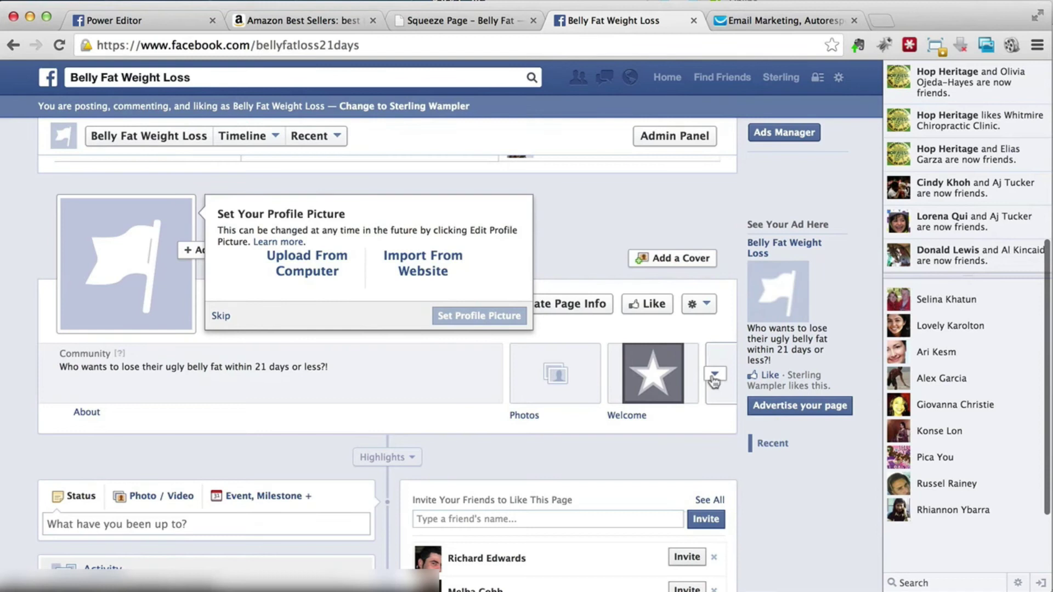
Expand the page's app tabs and reopen the Welcome tab's editor.
left_click(705, 305)
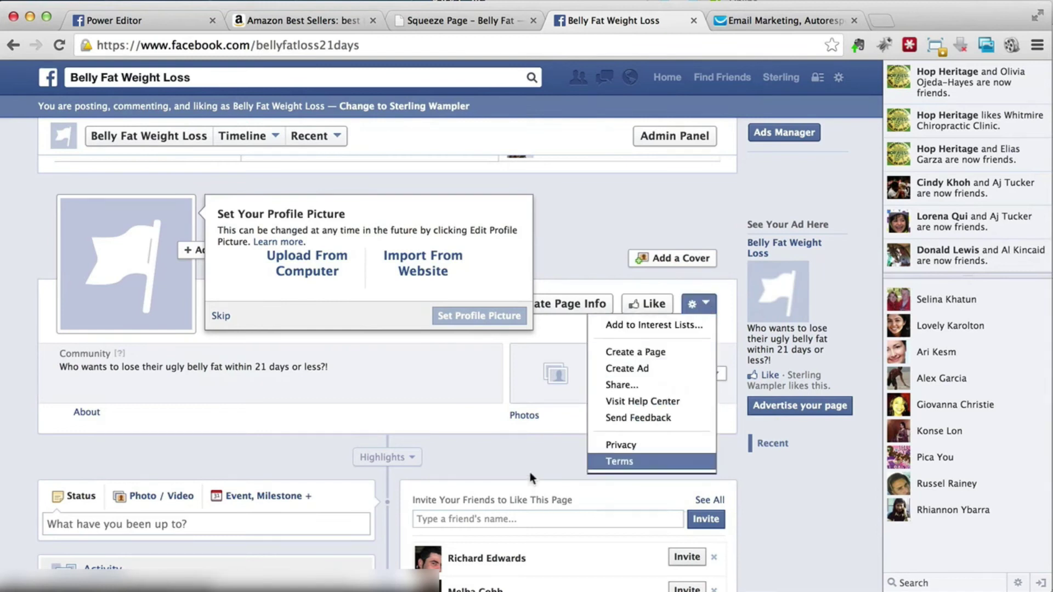
left_click(729, 405)
left_click(719, 381)
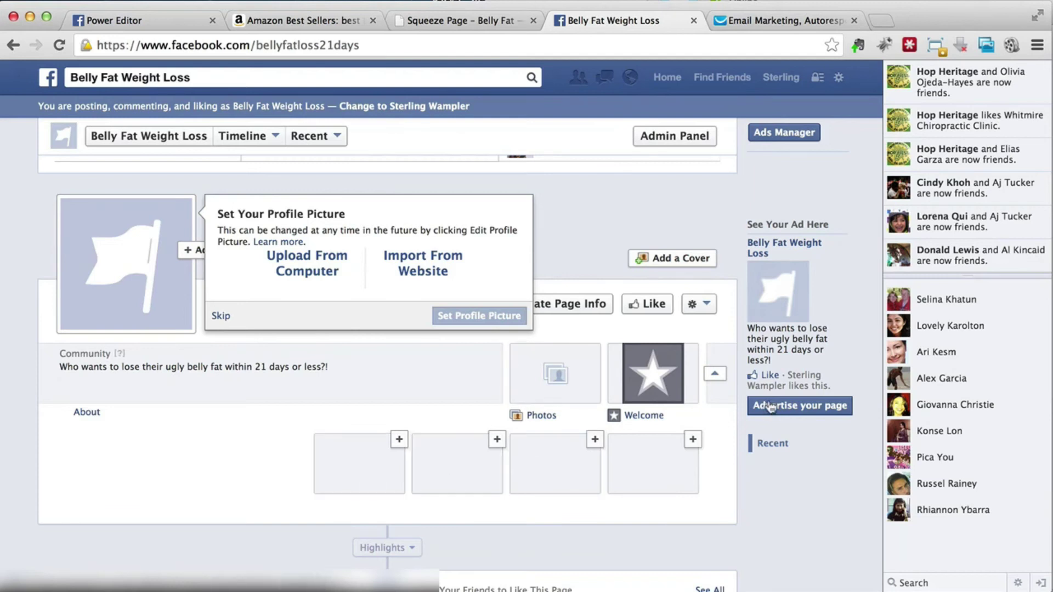
left_click(694, 350)
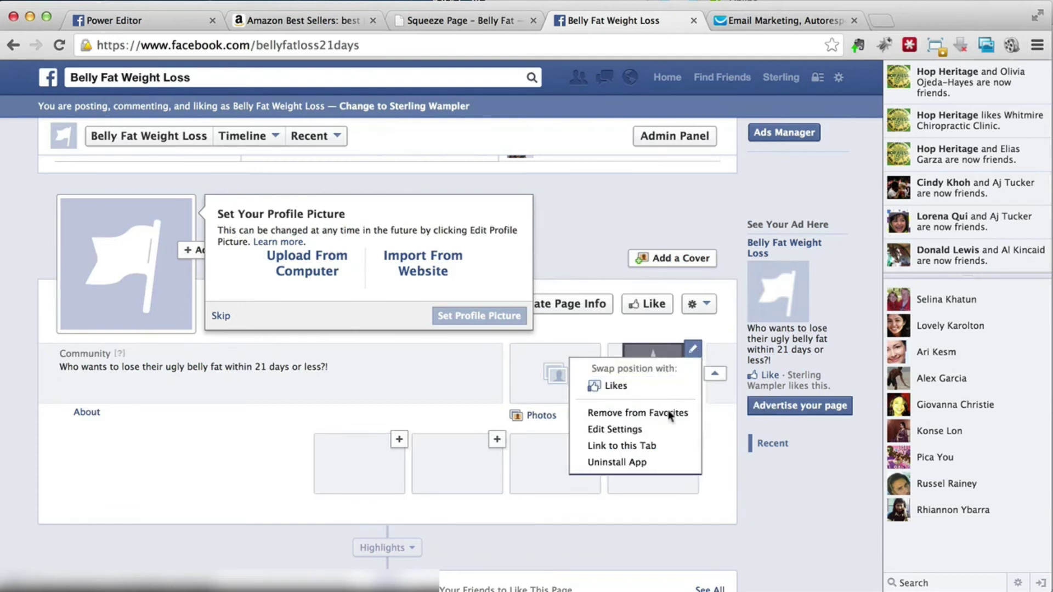
left_click(714, 444)
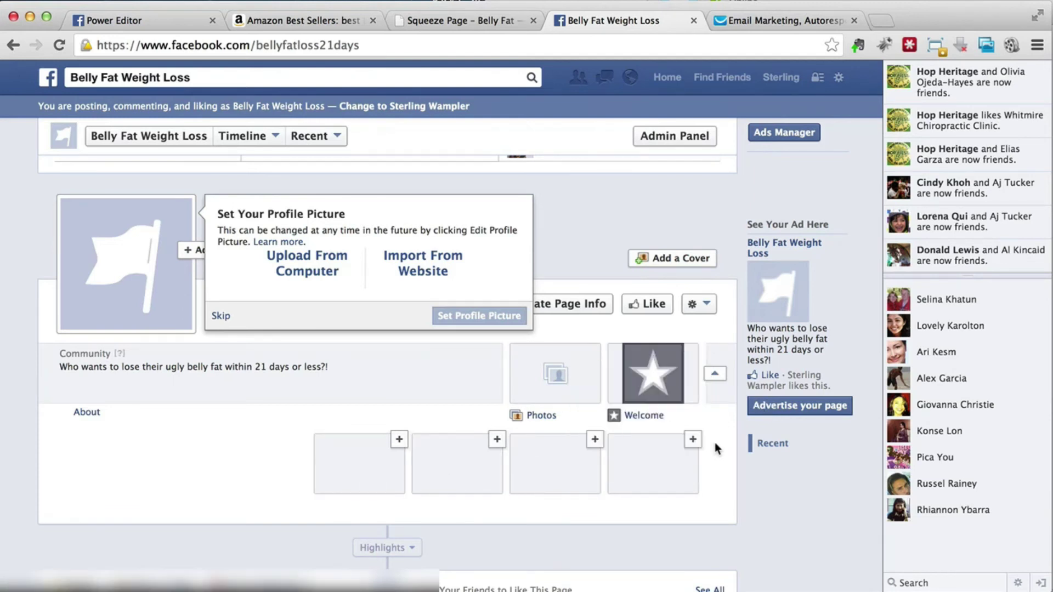
left_click(656, 422)
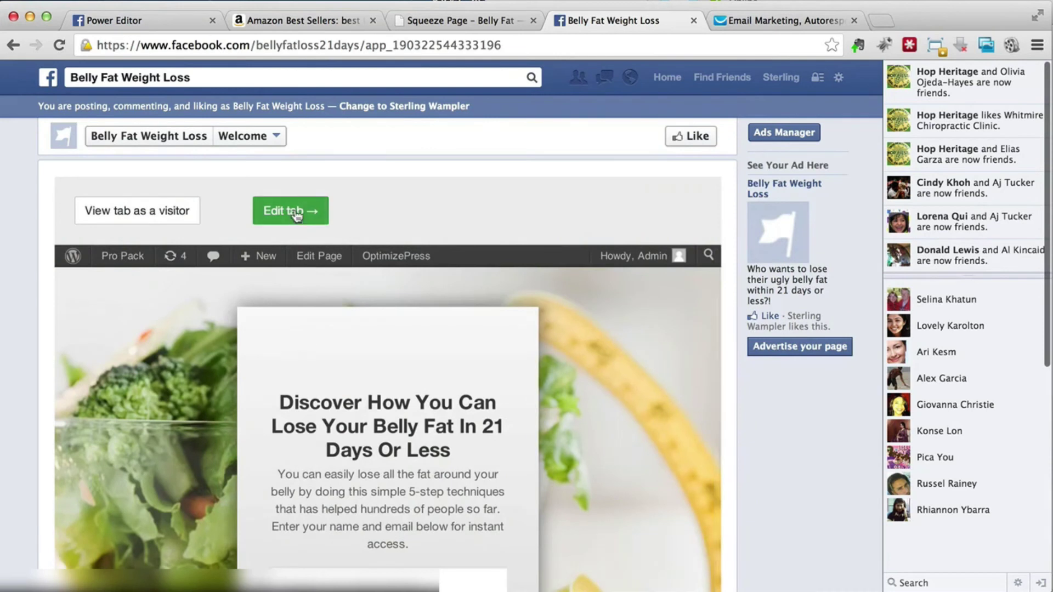
left_click(291, 211)
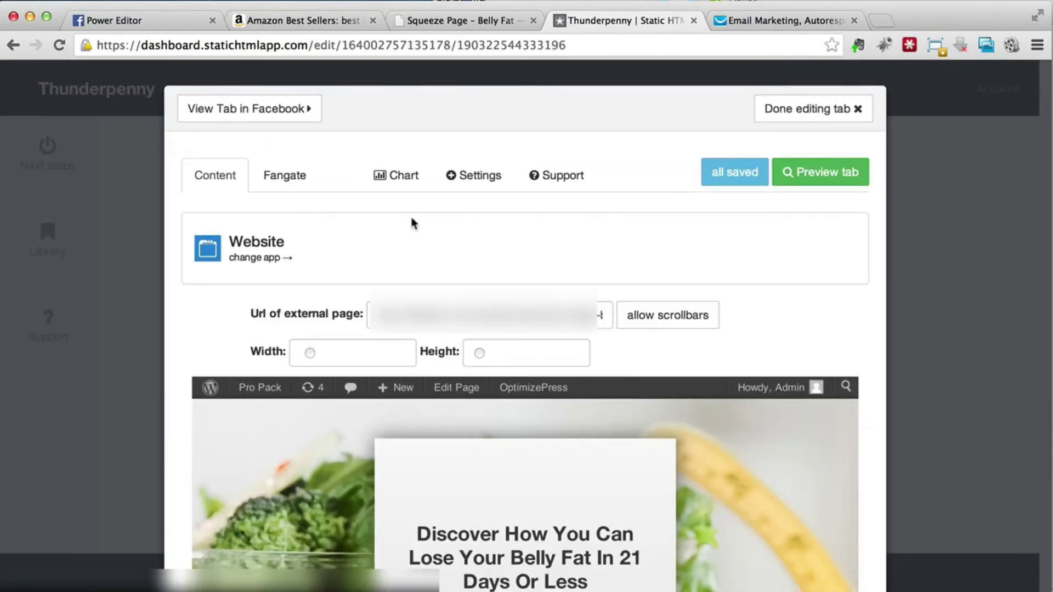
In the tab's settings, log in with Facebook and approve the e-mail and page-management permissions.
left_click(474, 188)
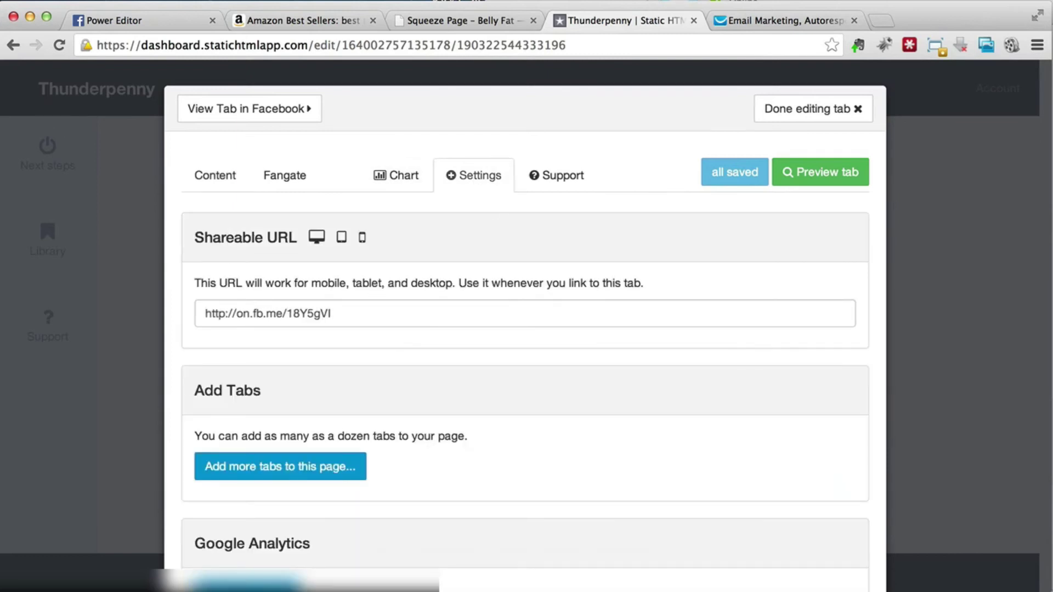
scroll(493, 280, "down", 7)
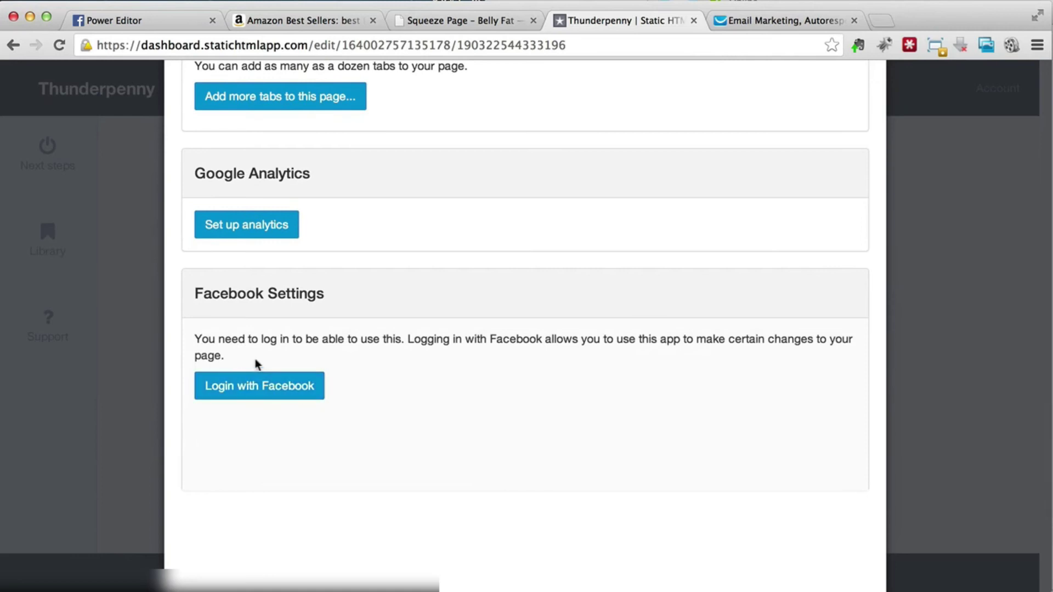
left_click(234, 394)
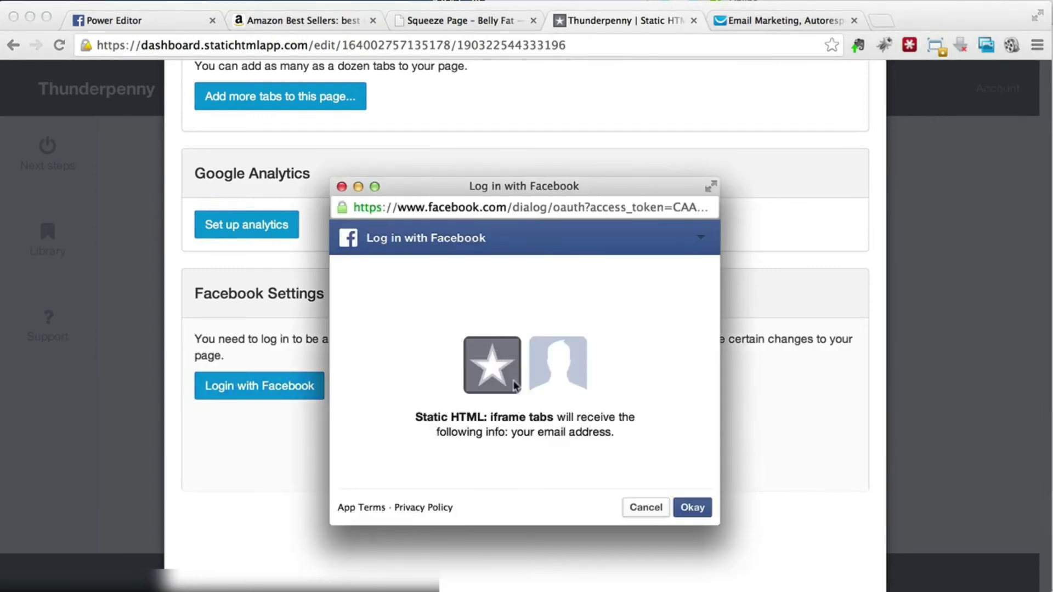
left_click(697, 514)
left_click(693, 509)
Replace the tab name Welcome with 'Lose Belly Fat' and save it.
triple_click(400, 369)
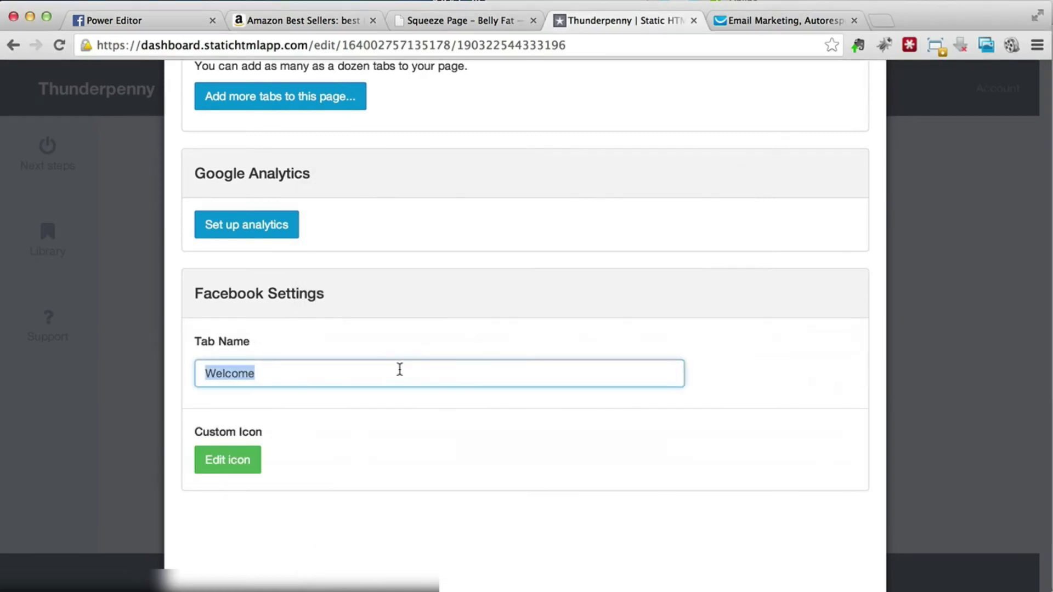
type("B")
key("BackSpace")
type("Lose Belly Fat")
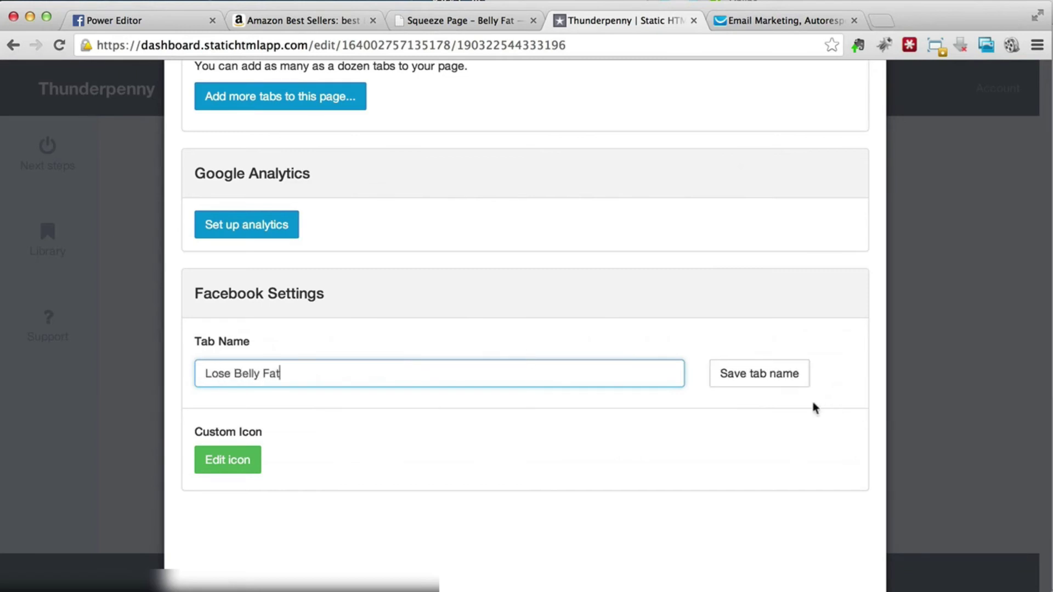
left_click(778, 378)
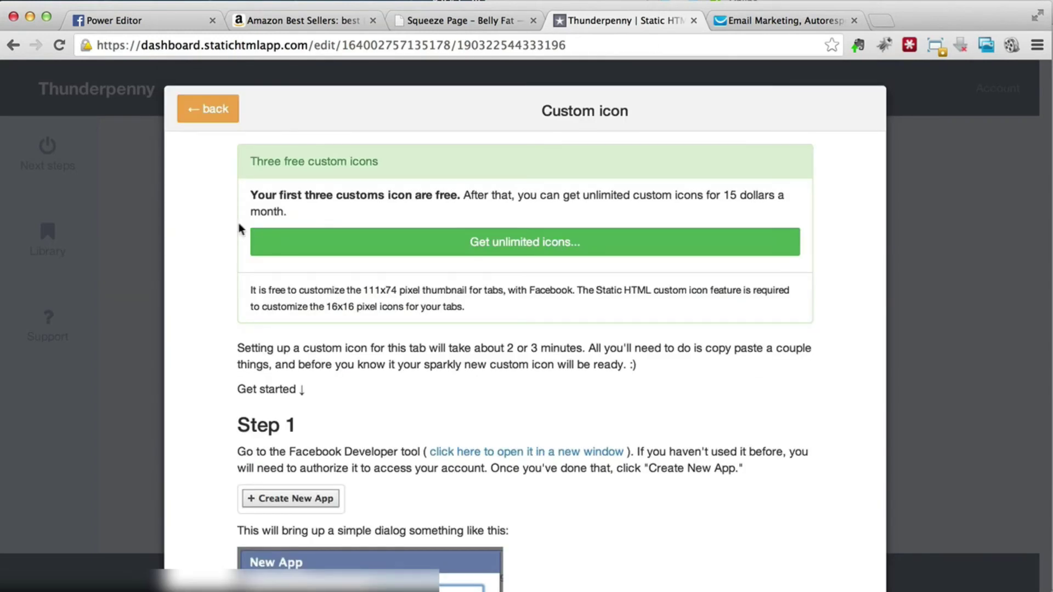
Open the custom icon Step 1 Facebook Developer tool link in a new tab and switch to it.
scroll(177, 256, "down", 5)
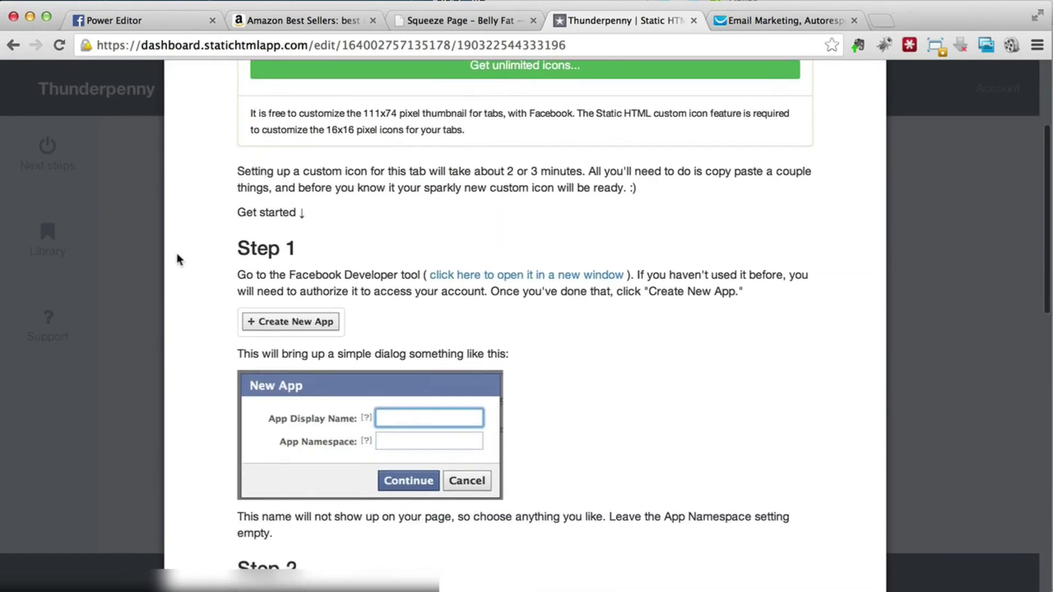
scroll(177, 256, "down", 2)
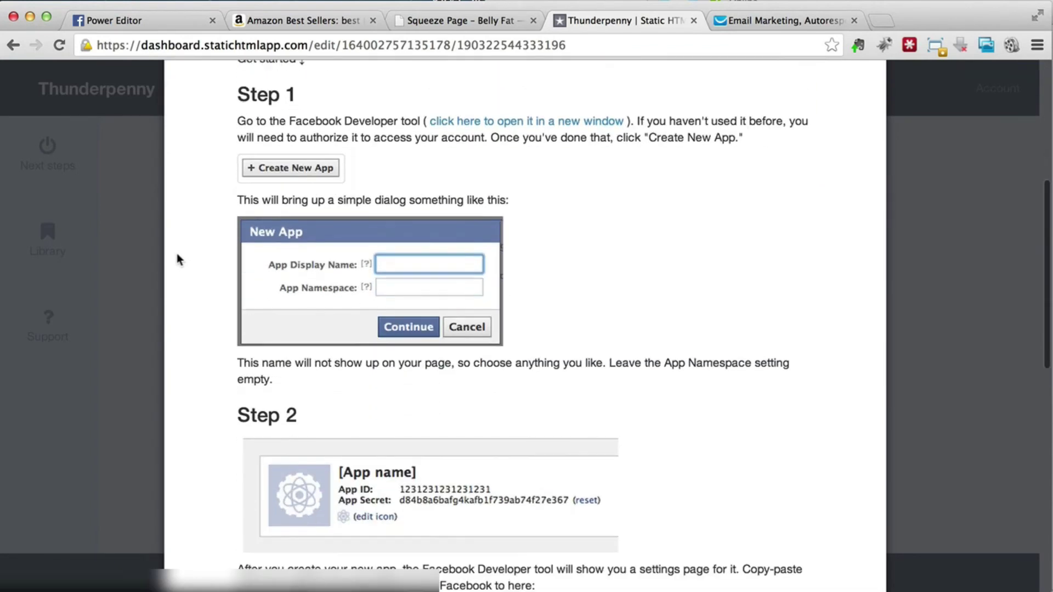
right_click(497, 123)
left_click(500, 127)
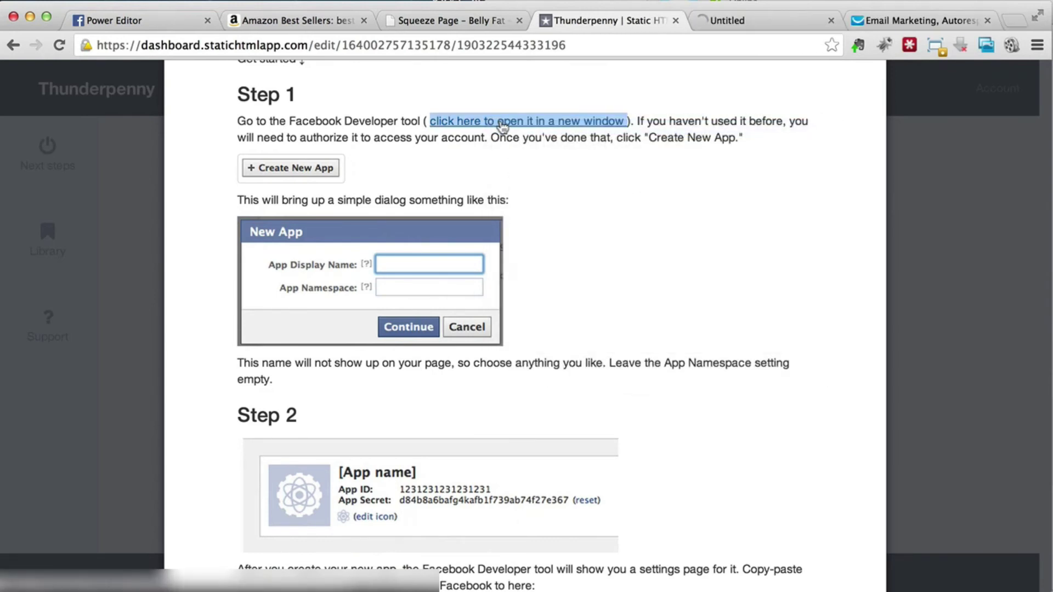
left_click(759, 24)
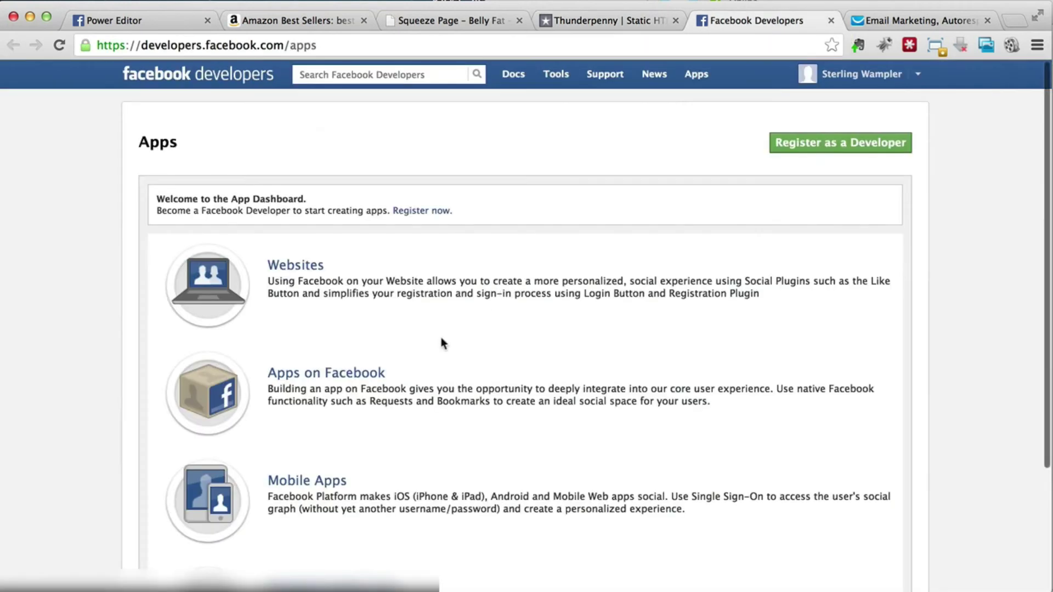
Start Facebook developer registration and re-enter the account password.
left_click(782, 147)
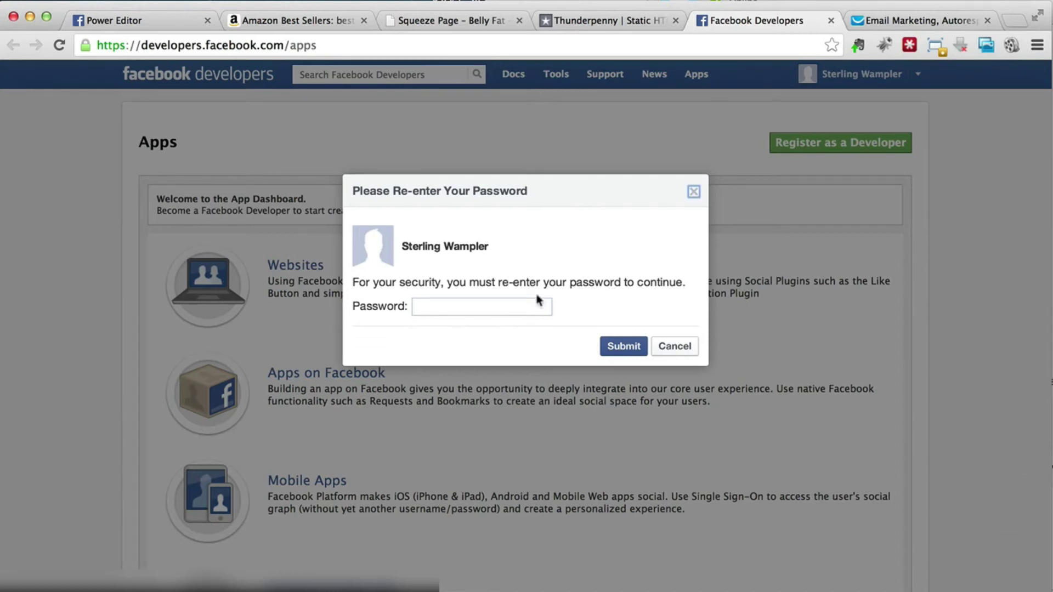
left_click(492, 302)
key("super+v")
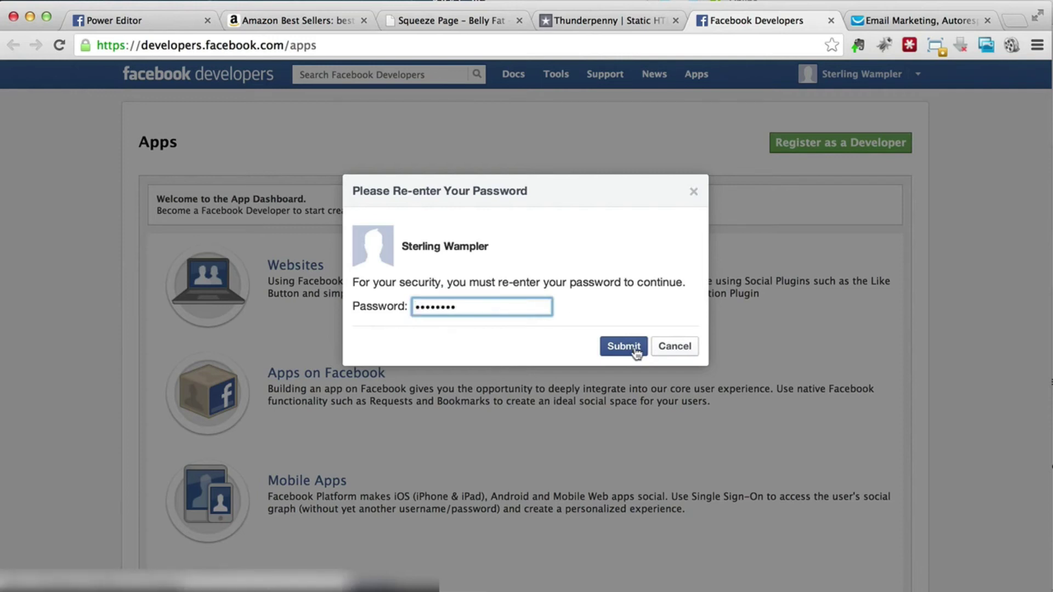
left_click(623, 346)
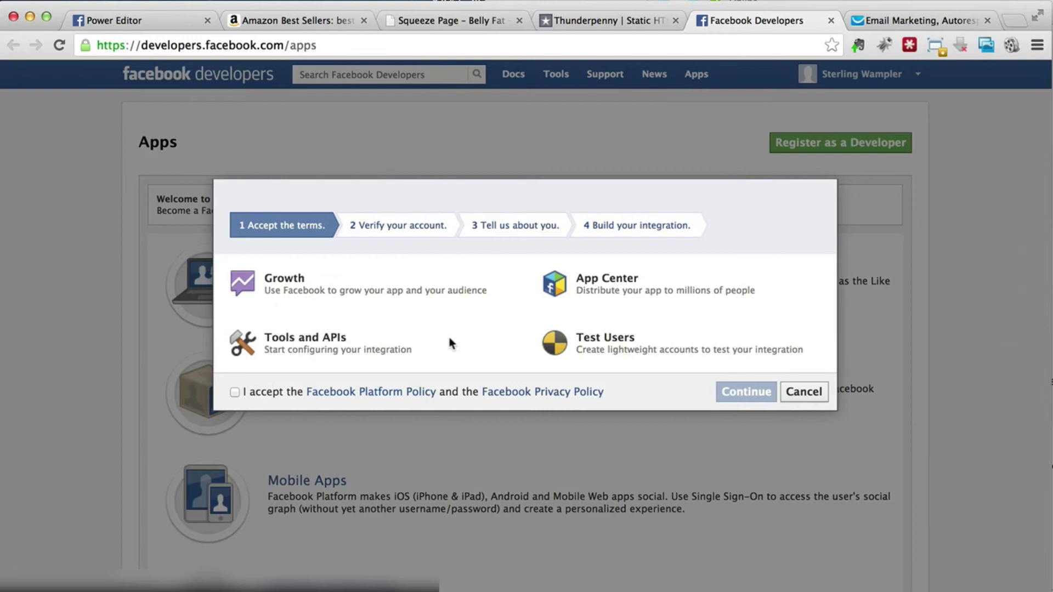
Accept the platform and privacy policies and verify the phone number with the received code.
left_click(235, 392)
left_click(755, 395)
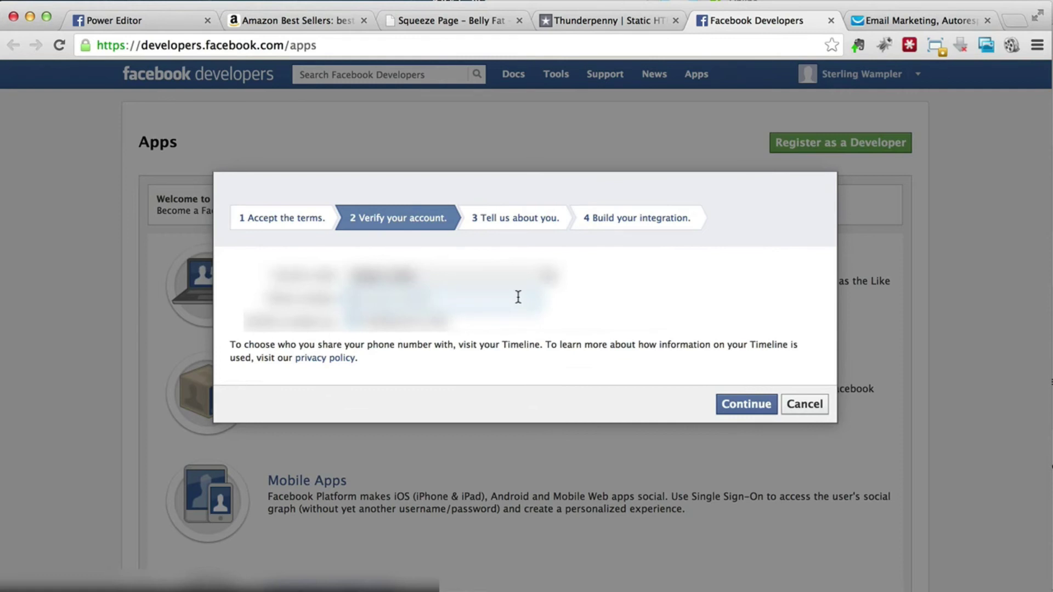
left_click(756, 404)
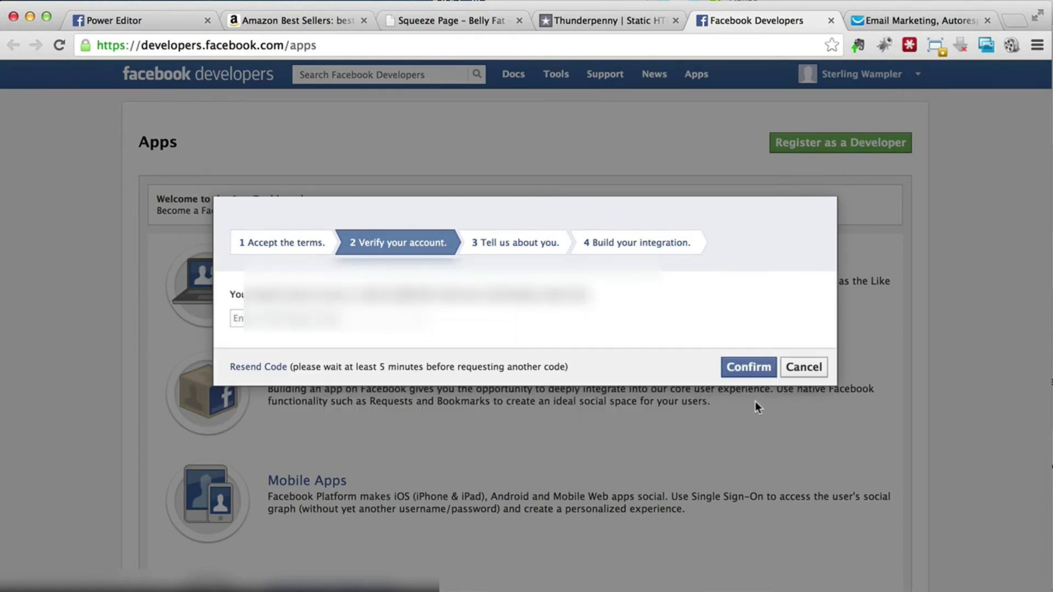
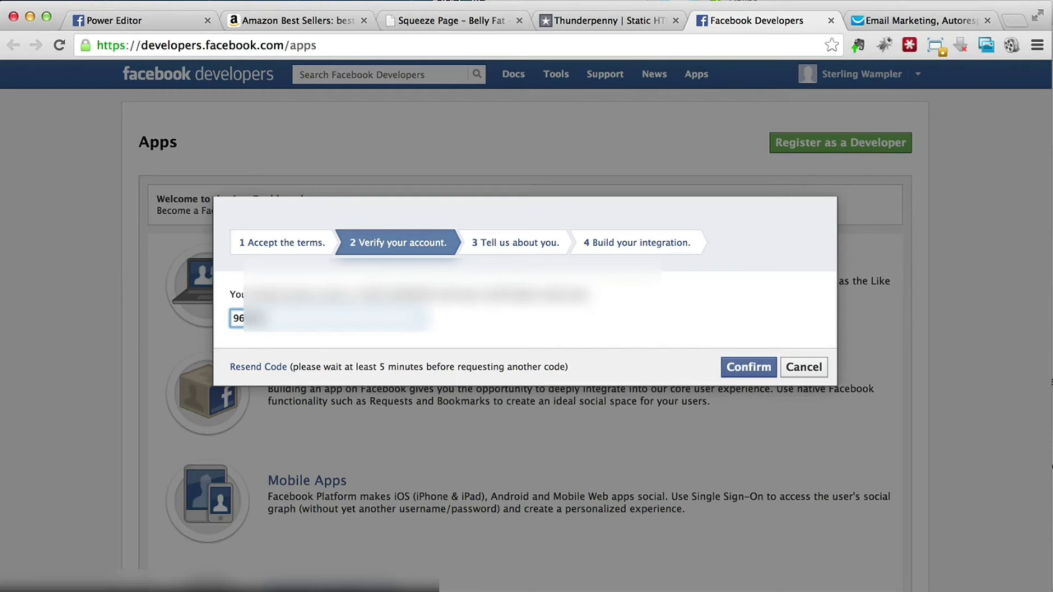
left_click(748, 369)
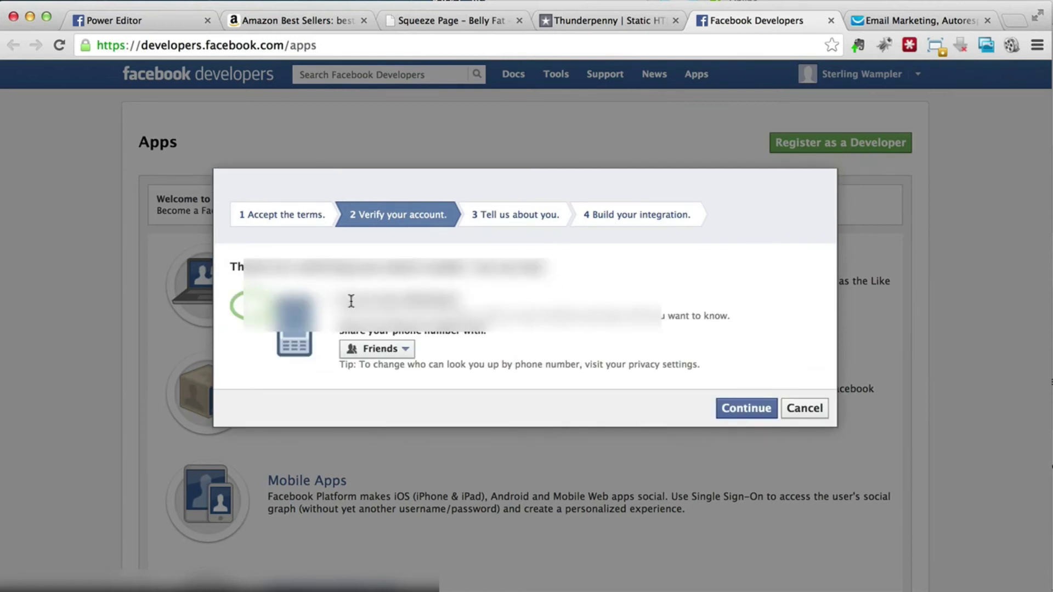
Set phone number visibility to Only Me, skip the profile questions, finish, and return to Thunderpenny.
left_click(390, 355)
left_click(377, 406)
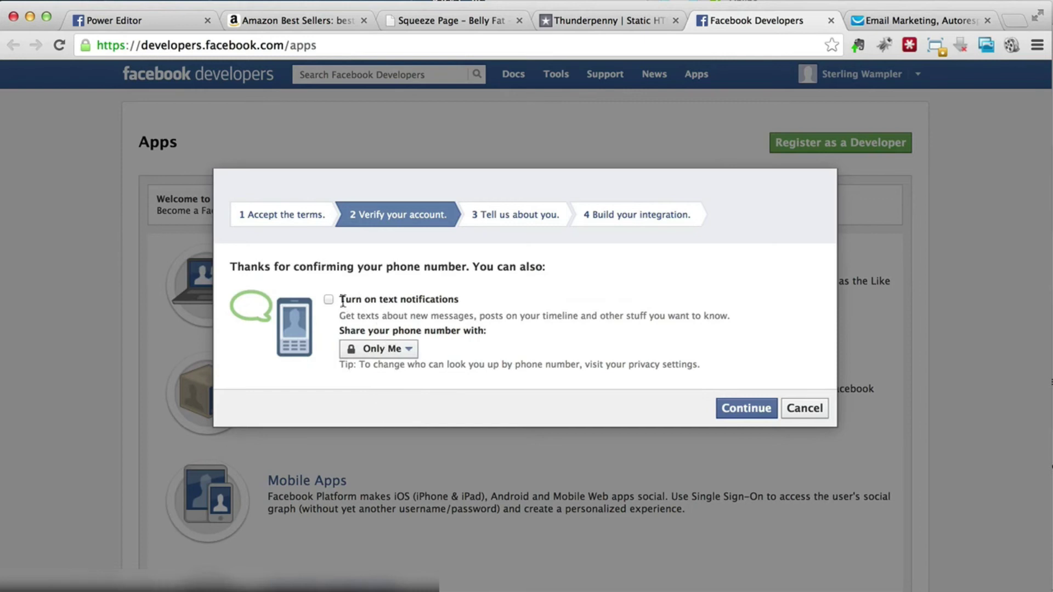
left_click(741, 413)
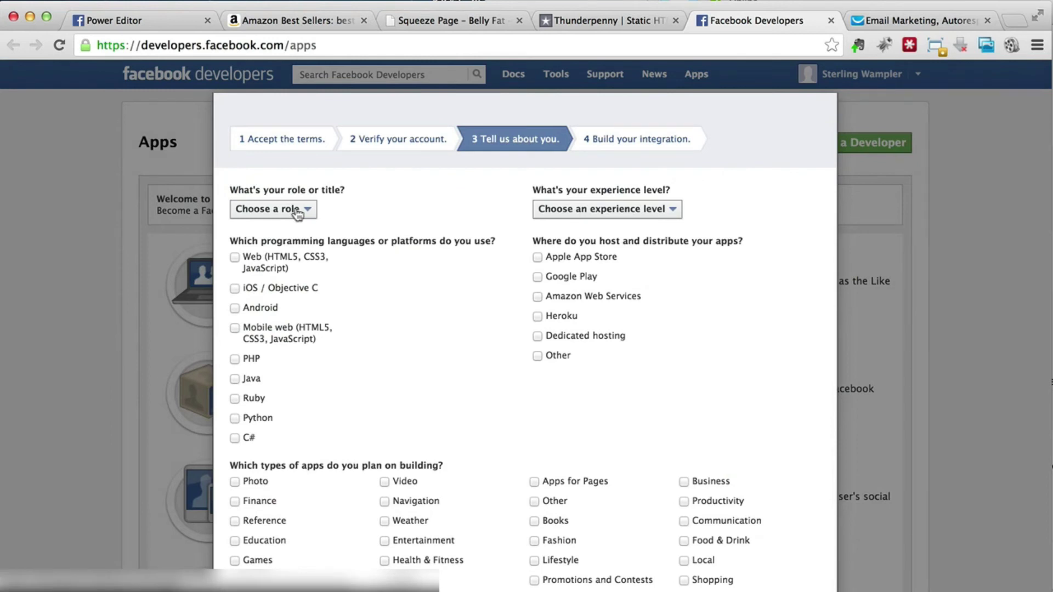
scroll(444, 288, "down", 5)
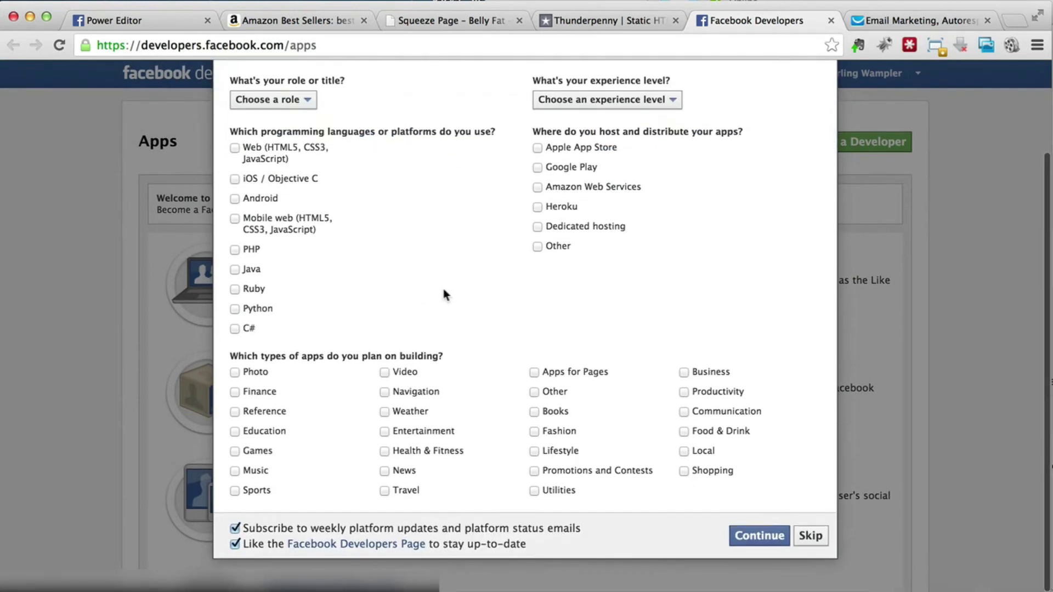
left_click(808, 535)
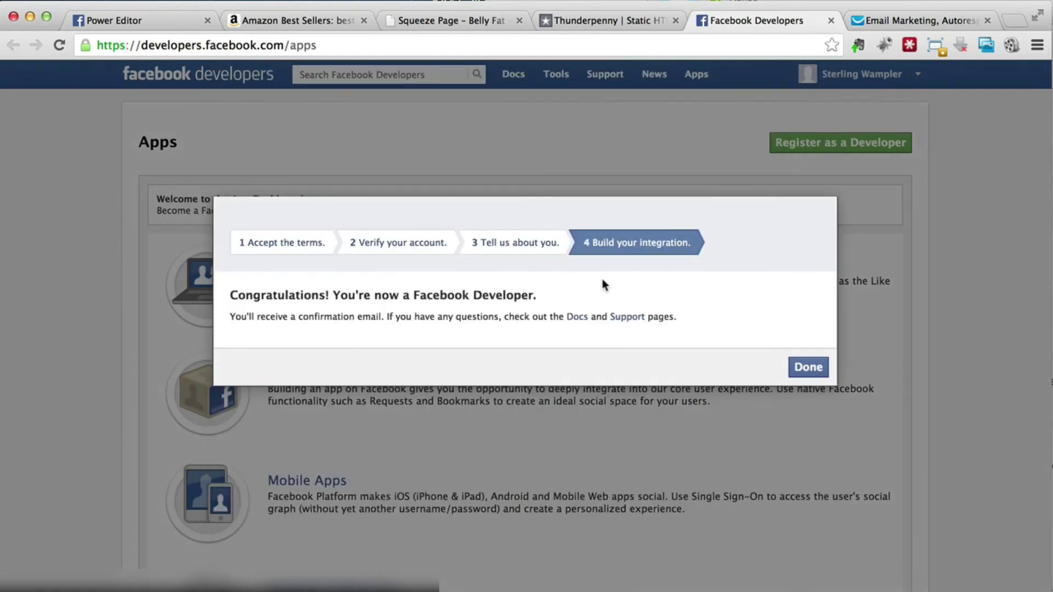
left_click(813, 367)
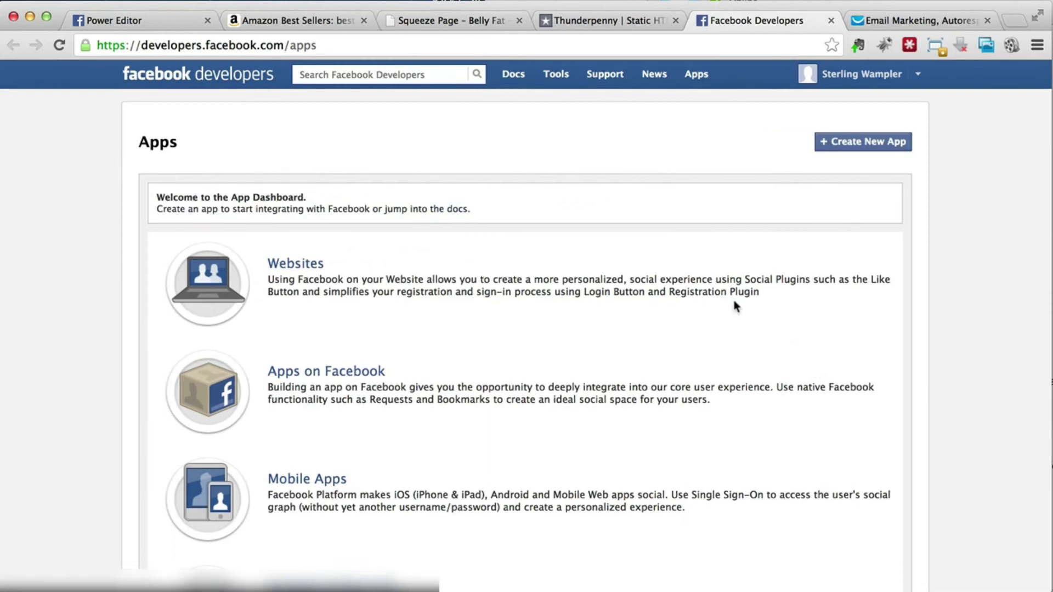
left_click(631, 21)
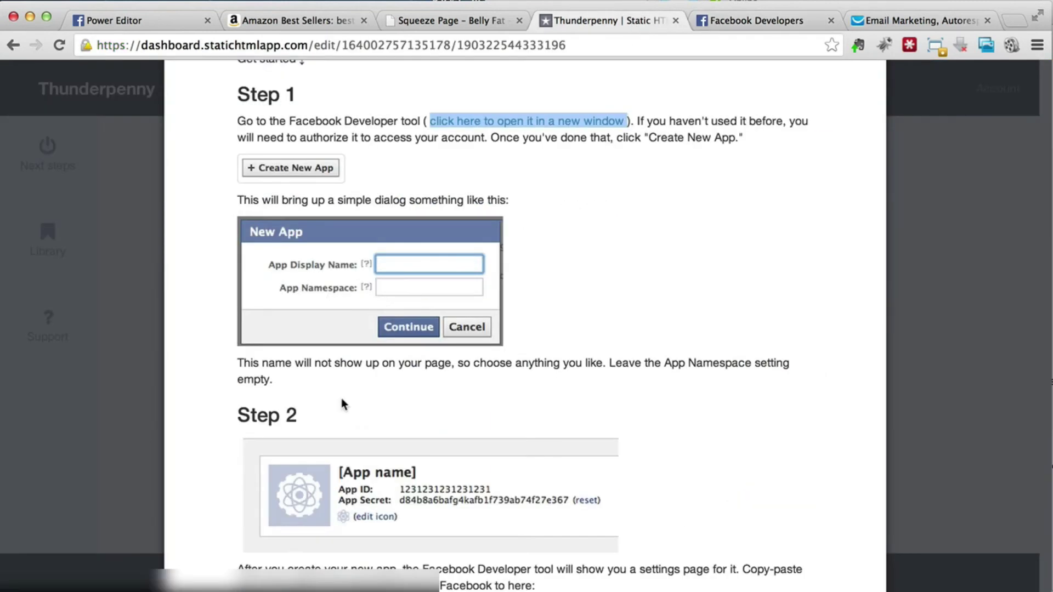
Start a new Facebook app named Squeeze Page in the Health & Fitness category.
scroll(342, 400, "down", 3)
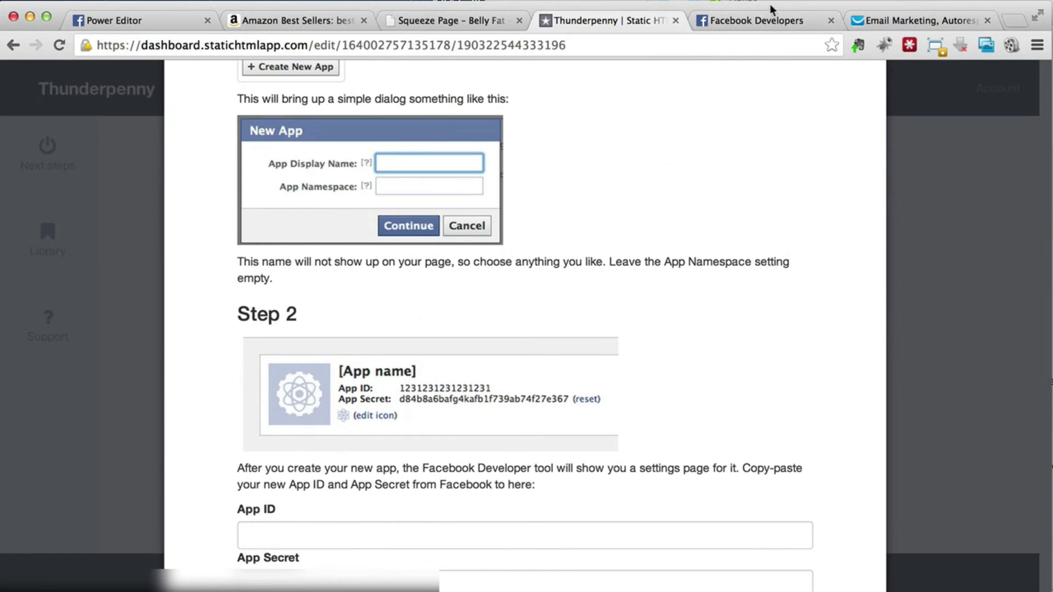
left_click(759, 22)
left_click(848, 146)
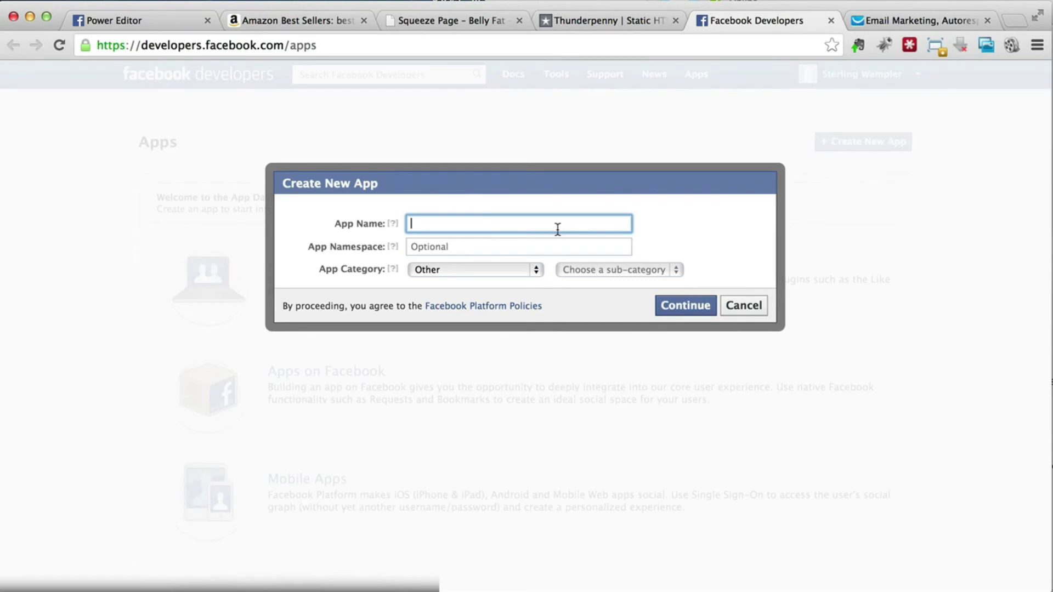
type("Squeeze Page")
left_click(535, 247)
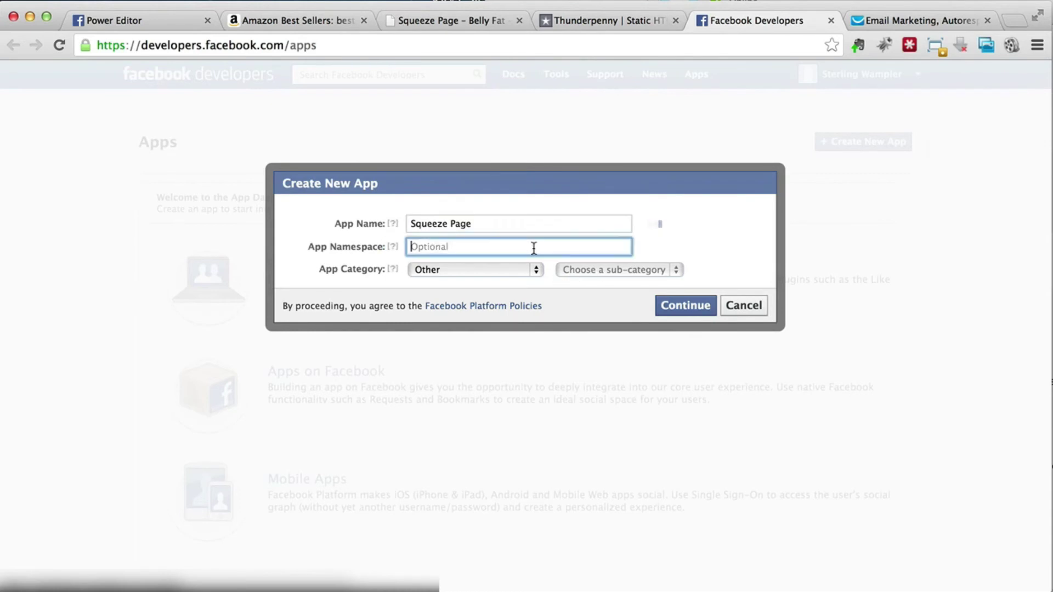
type("Belly F")
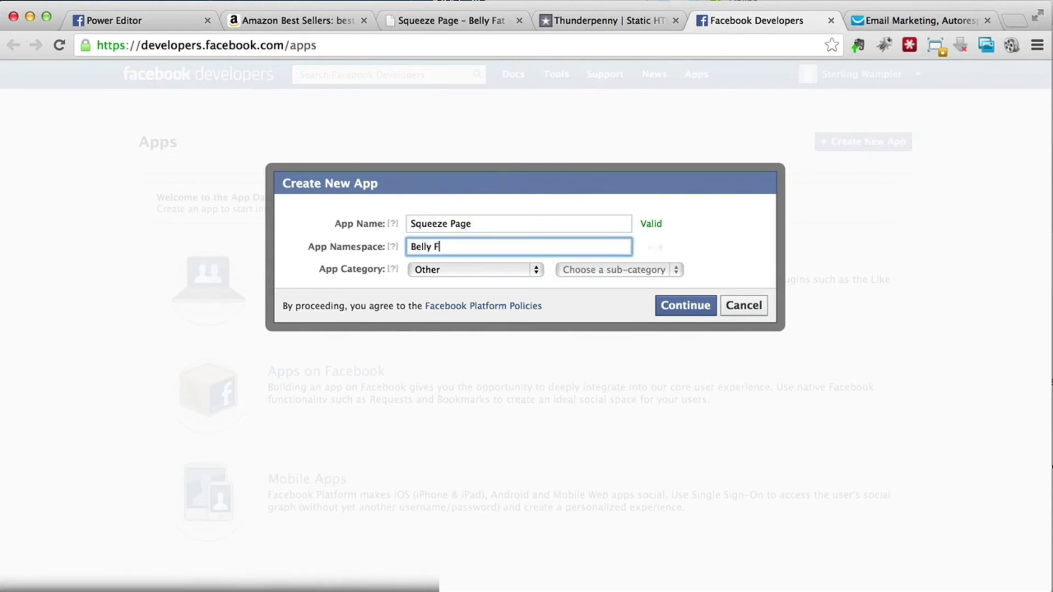
type("at Squeeze Pa")
left_click(430, 270)
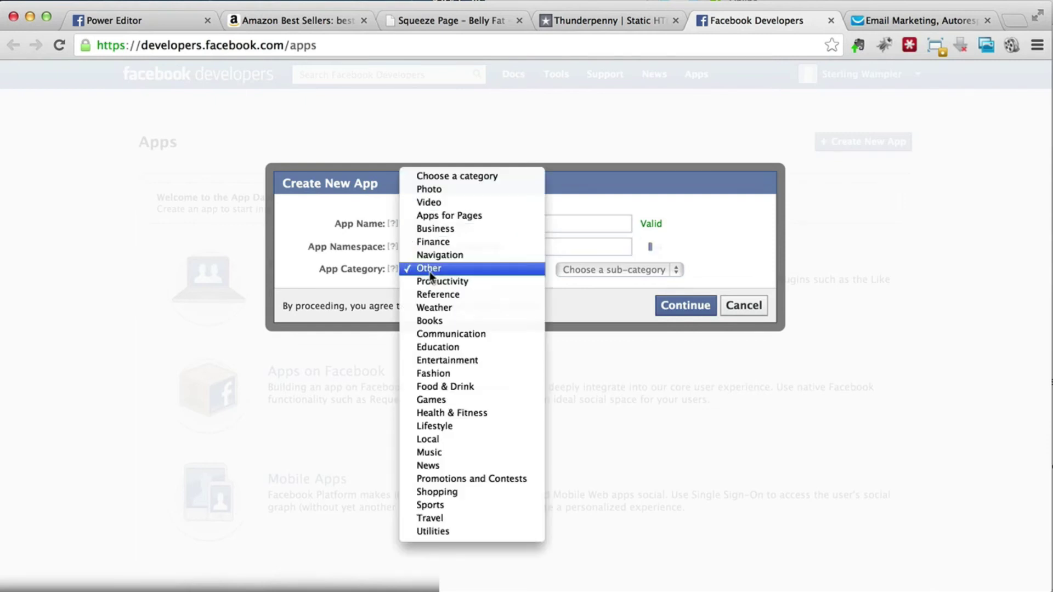
left_click(486, 412)
Replace the invalid namespace with bellyfatsqpage, keeping Health & Fitness as the category.
mouse_move(676, 250)
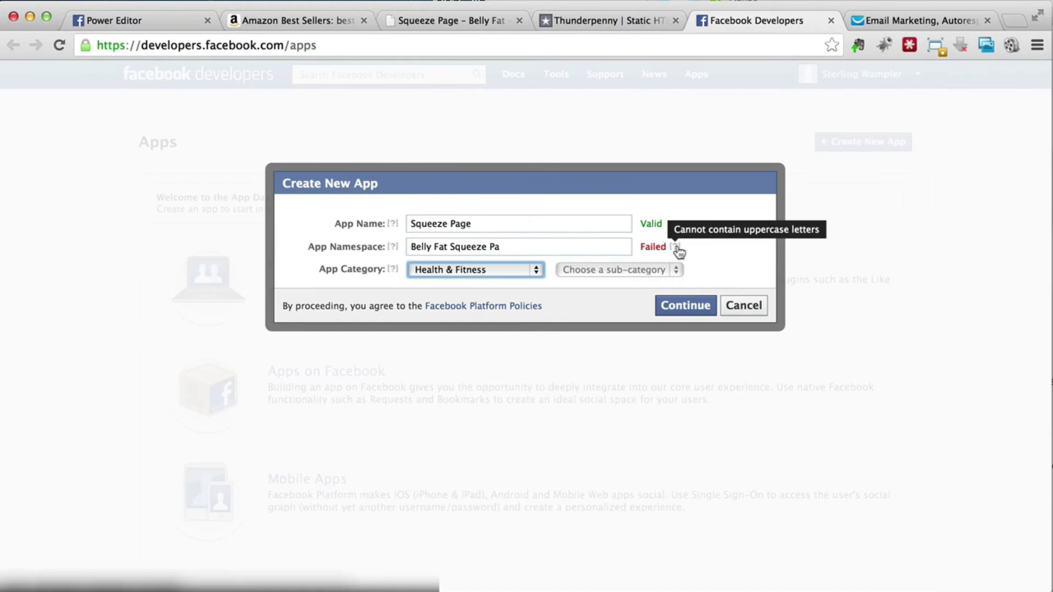
triple_click(508, 249)
type("bellyfats")
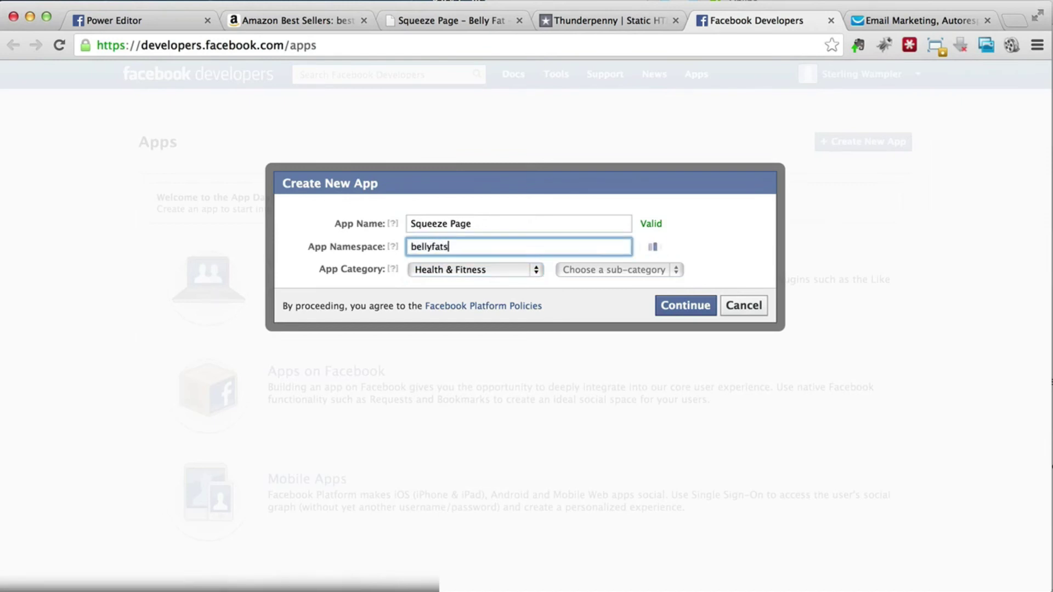
type("qpage")
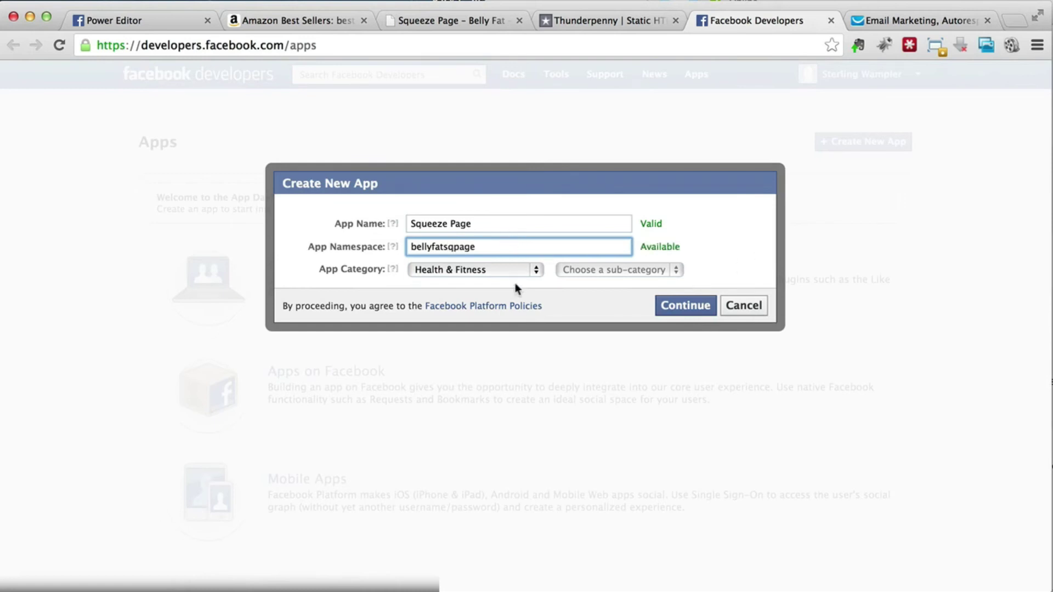
left_click(495, 271)
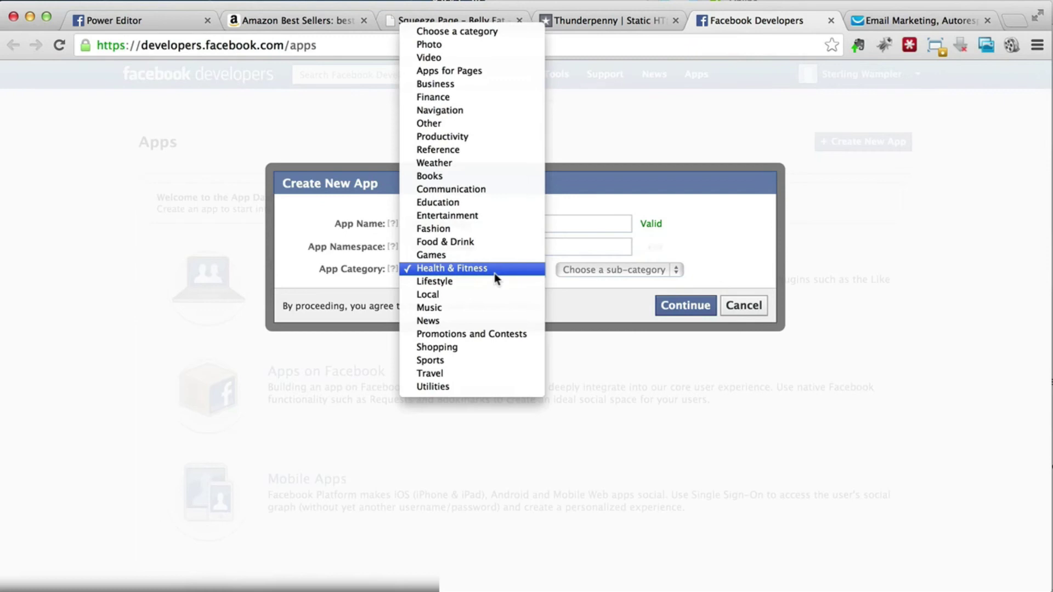
left_click(495, 271)
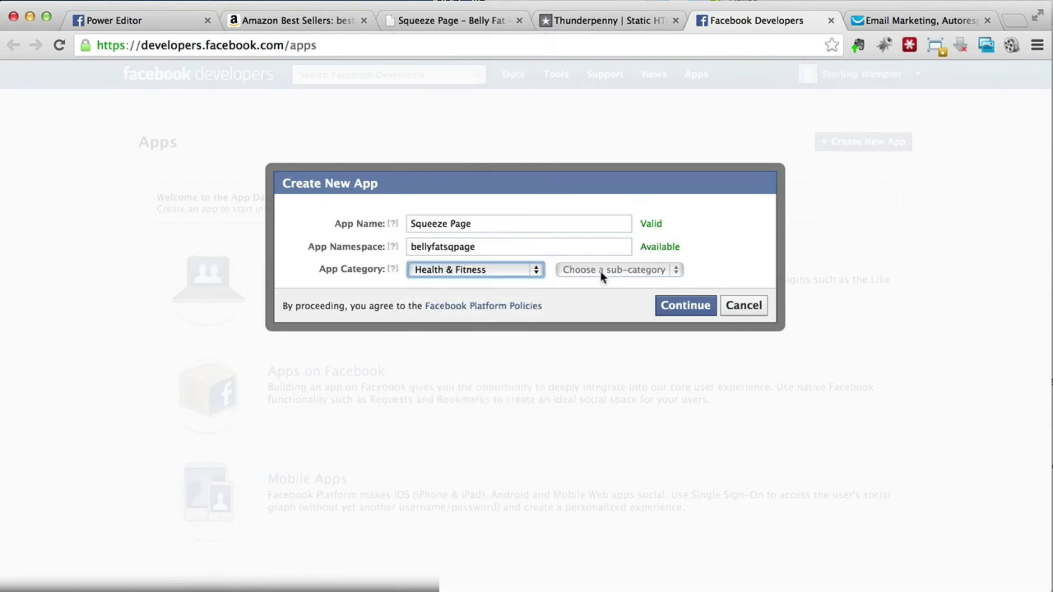
Submit the app details and enter the Security Check captcha answer.
left_click(680, 311)
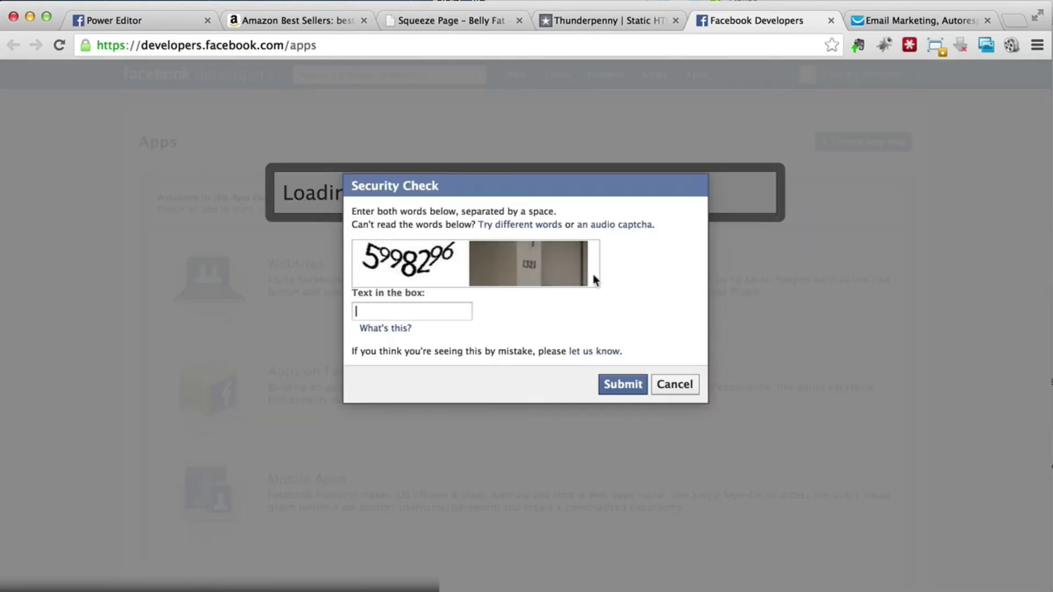
type("5998296 12")
key("BackSpace")
type("321")
left_click(618, 388)
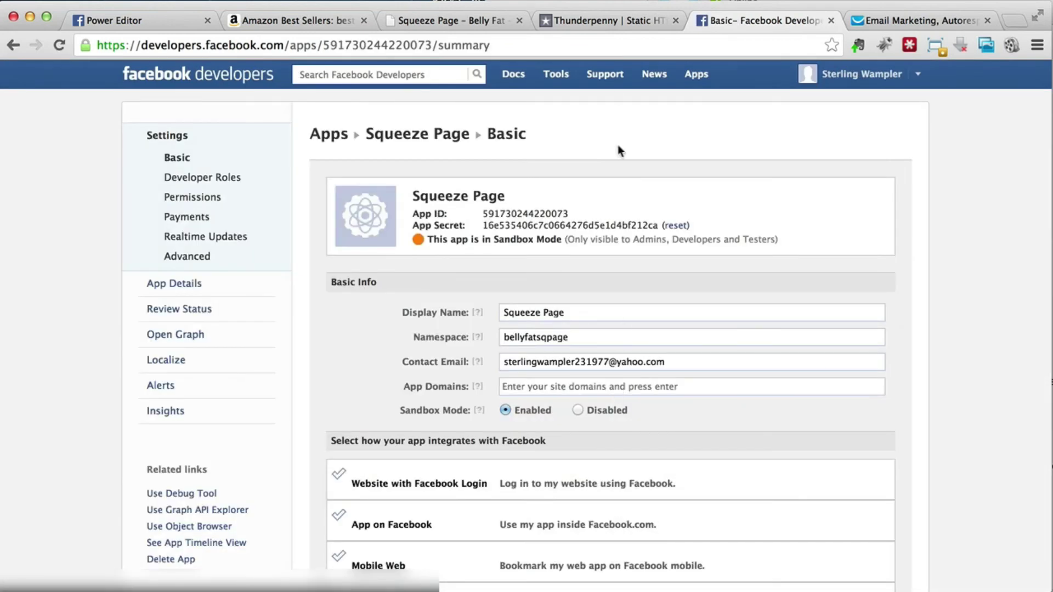
Copy the new app's App ID into Thunderpenny's App ID field.
key("ctrl+shift+Tab")
scroll(268, 349, "down", 3)
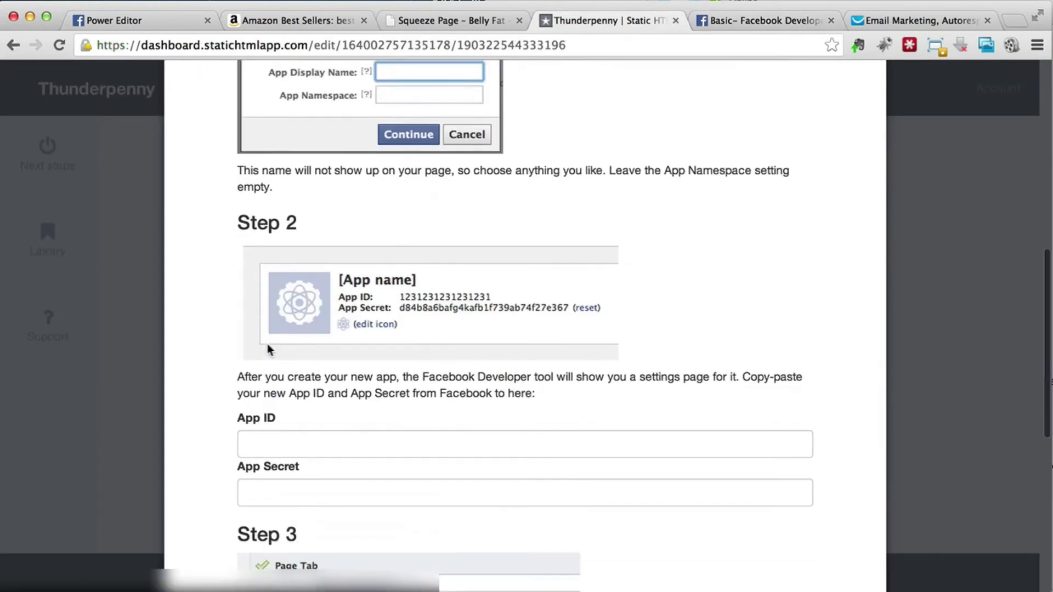
scroll(267, 344, "down", 2)
left_click(276, 398)
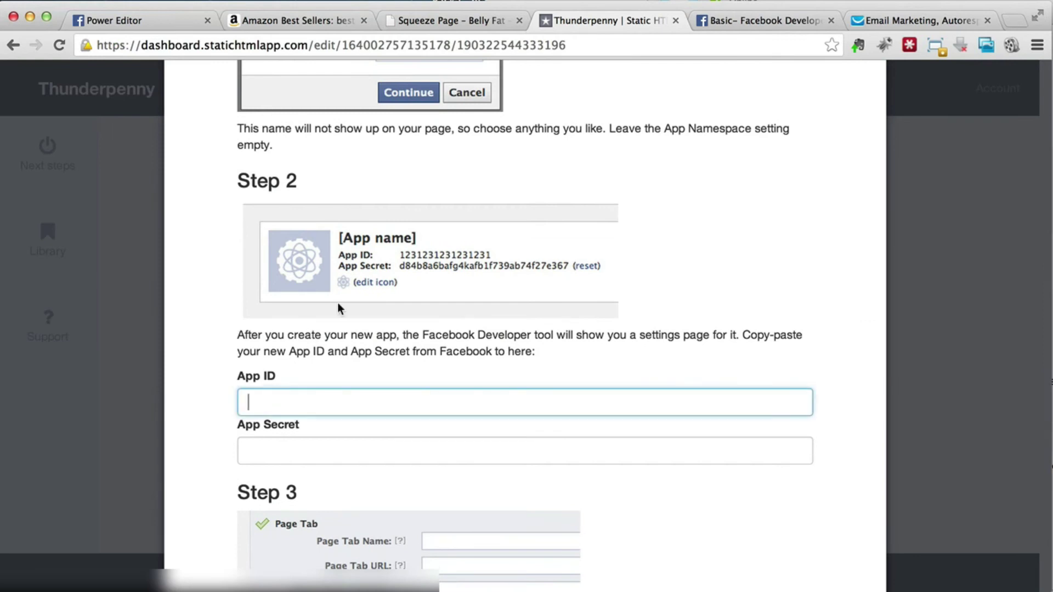
scroll(416, 258, "down", 2)
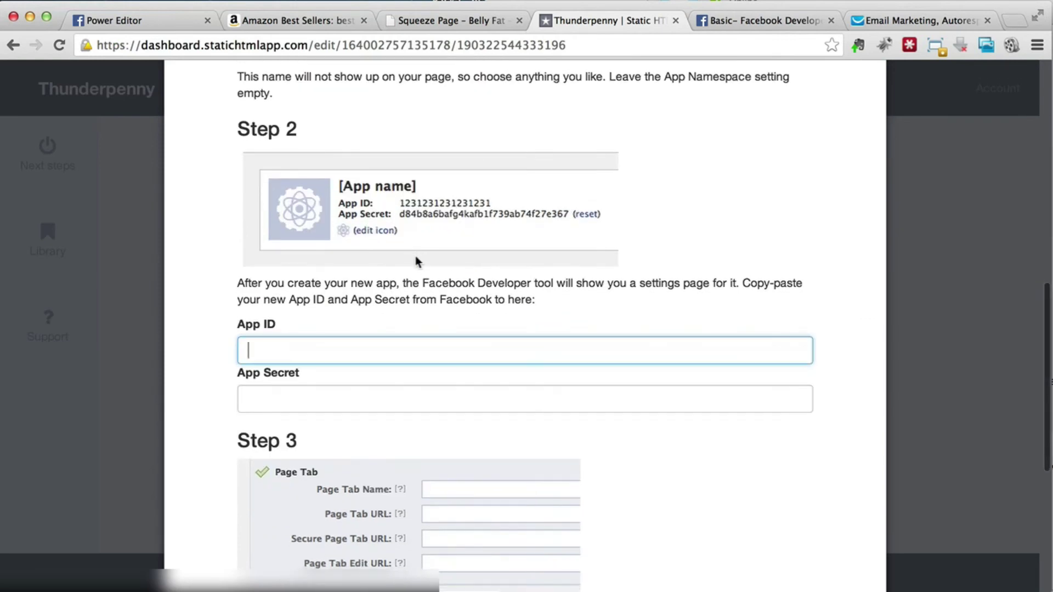
left_click(743, 19)
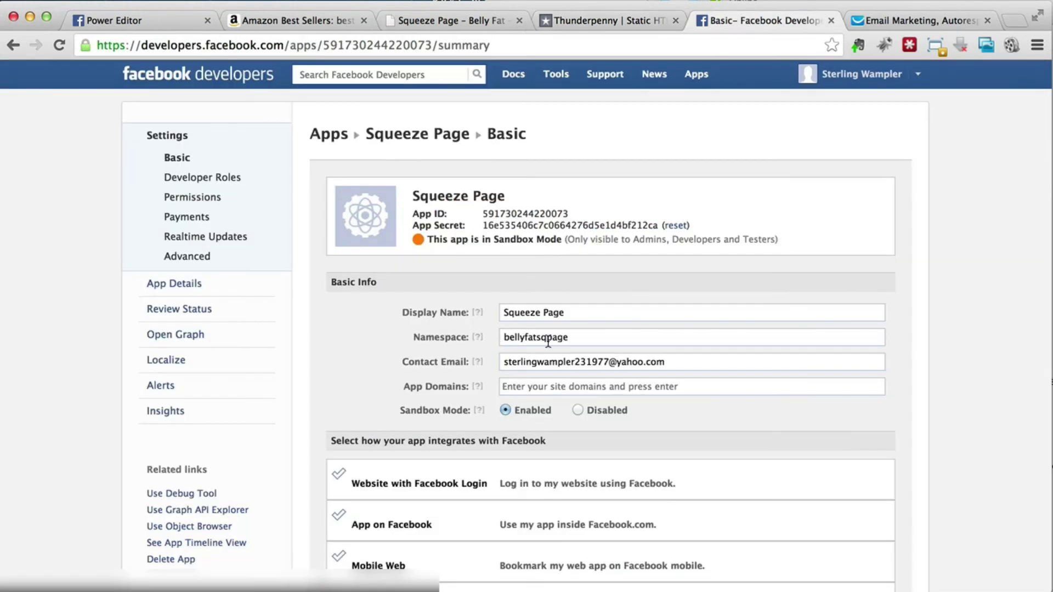
left_click_drag(484, 213, 570, 214)
key("super+c")
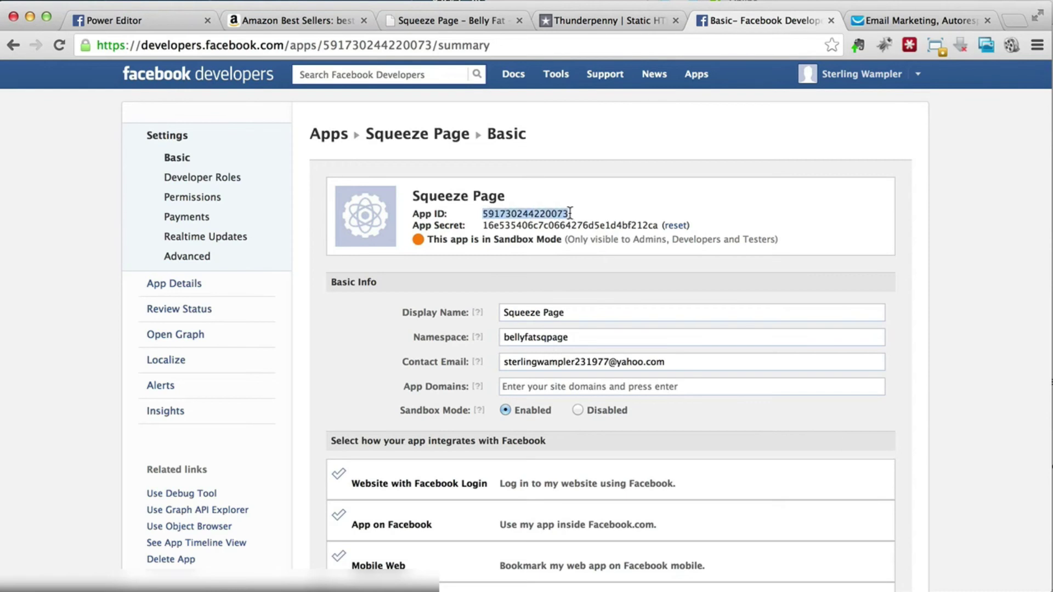
left_click(605, 24)
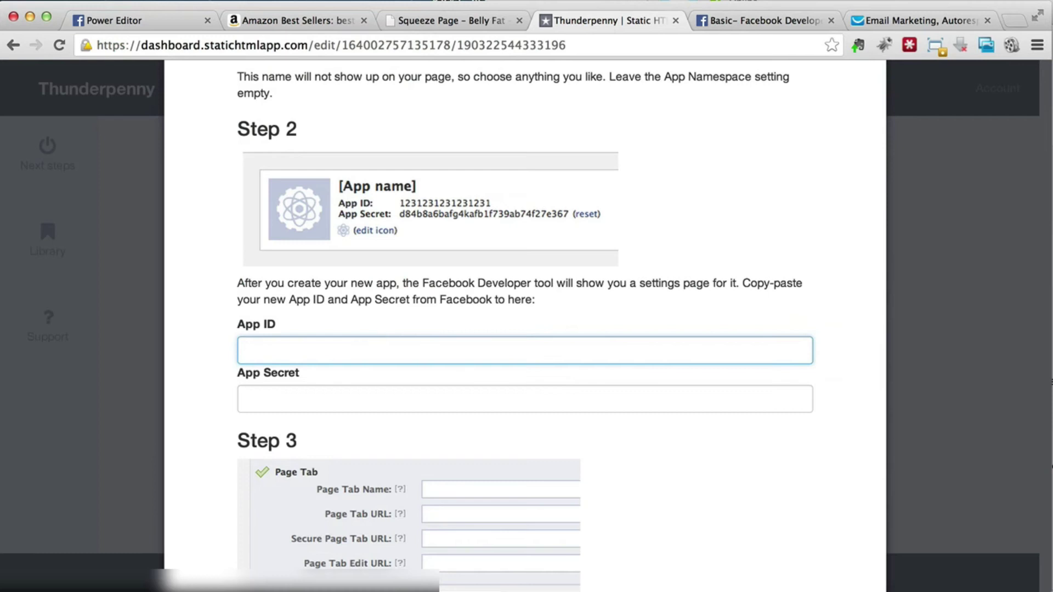
key("super+v")
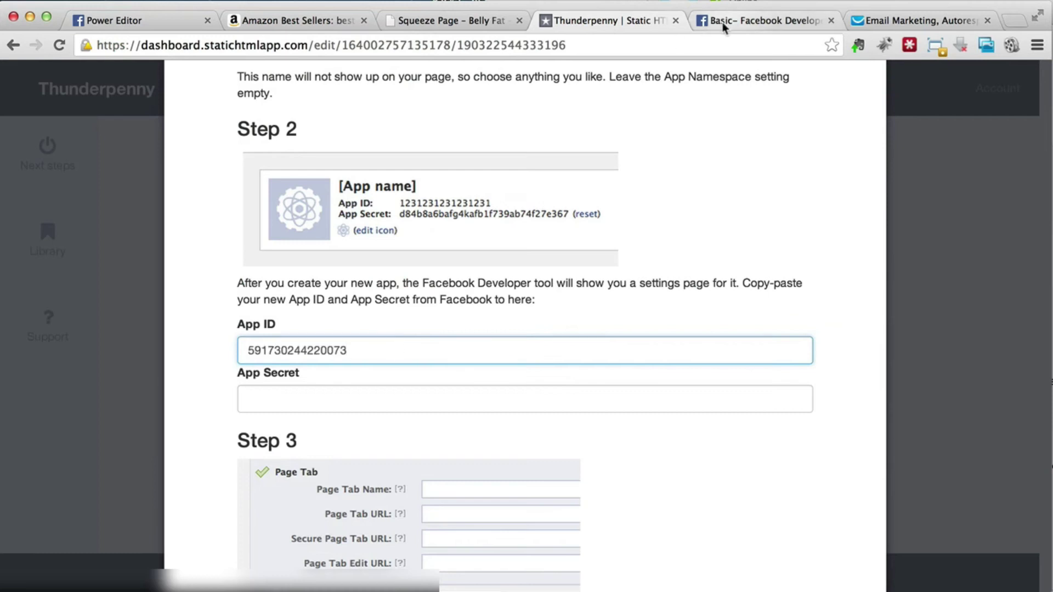
Copy the App Secret into Thunderpenny's App Secret field, then return to the developer settings.
left_click(723, 22)
left_click_drag(483, 226, 657, 222)
key("super+c")
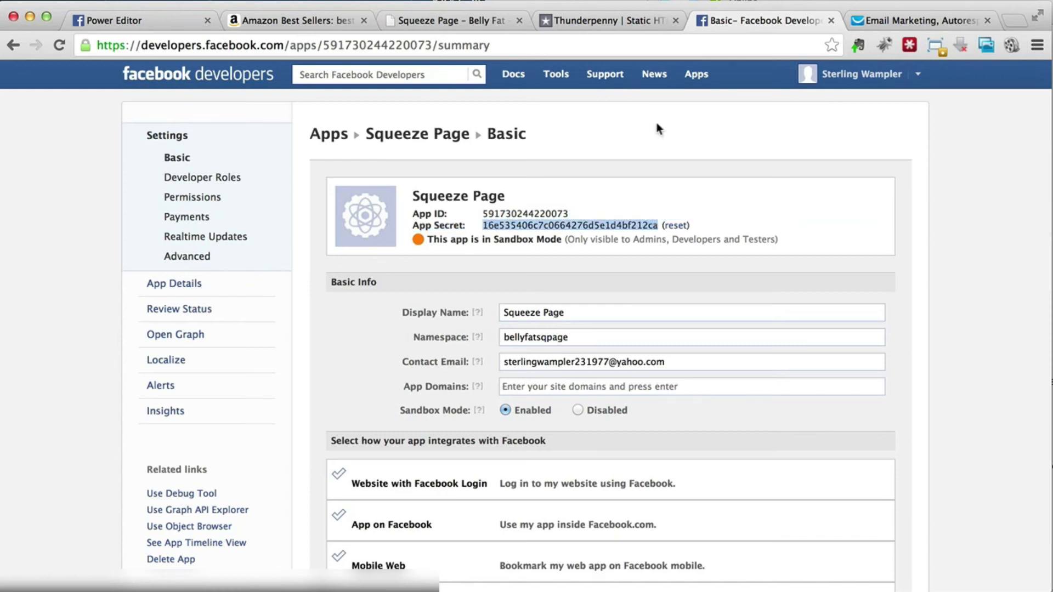
left_click(607, 22)
left_click(337, 393)
key("super+v")
scroll(338, 394, "down", 6)
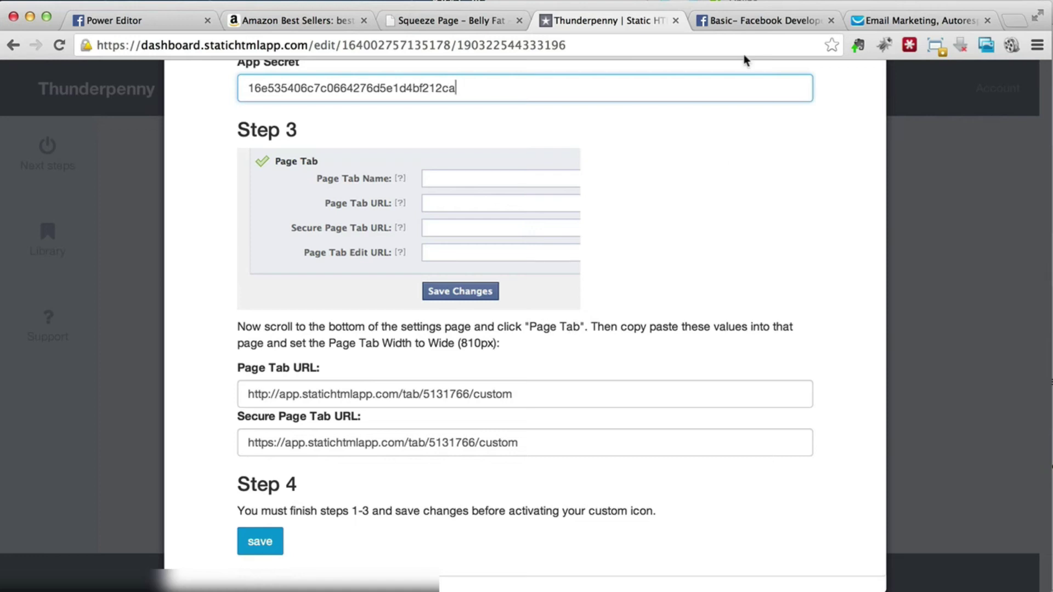
left_click(749, 20)
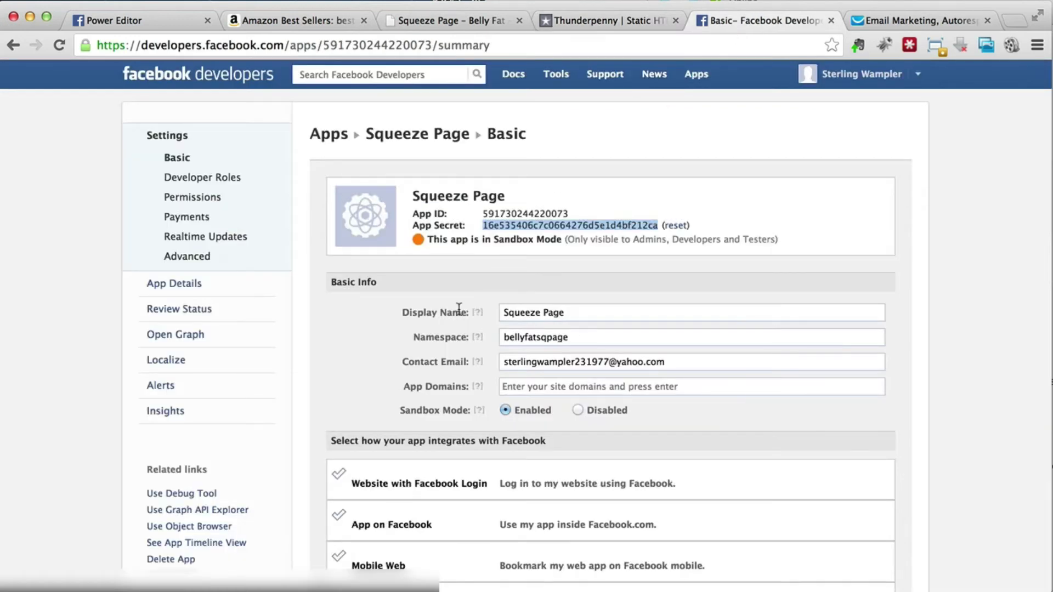
Enable the Page Tab integration and name the tab Belly Fat Loss.
scroll(459, 310, "down", 5)
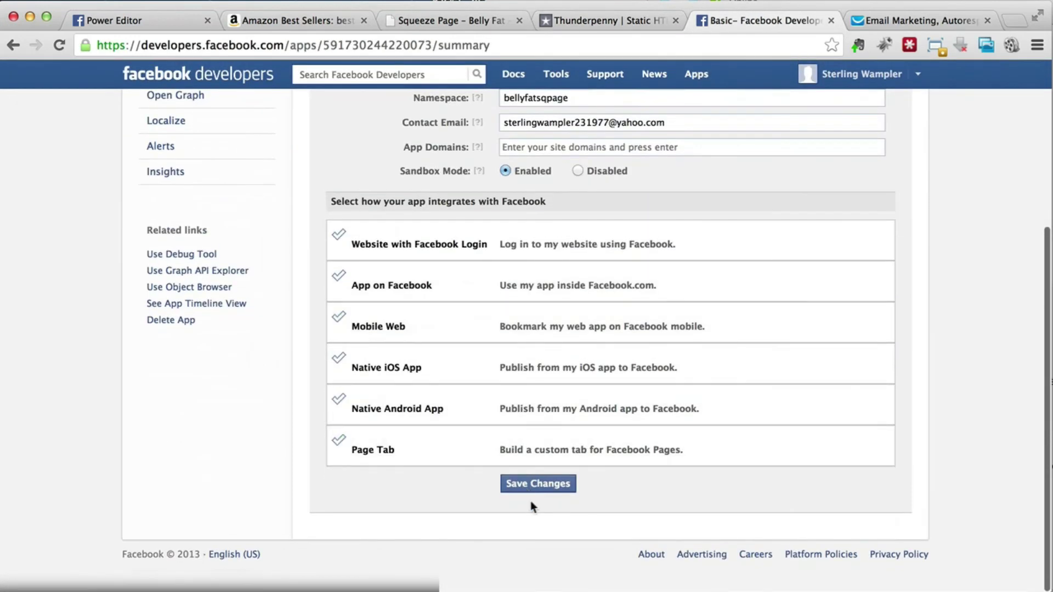
left_click(455, 450)
scroll(544, 267, "down", 4)
left_click(541, 280)
type("Belly Fat Loss")
left_click(478, 305)
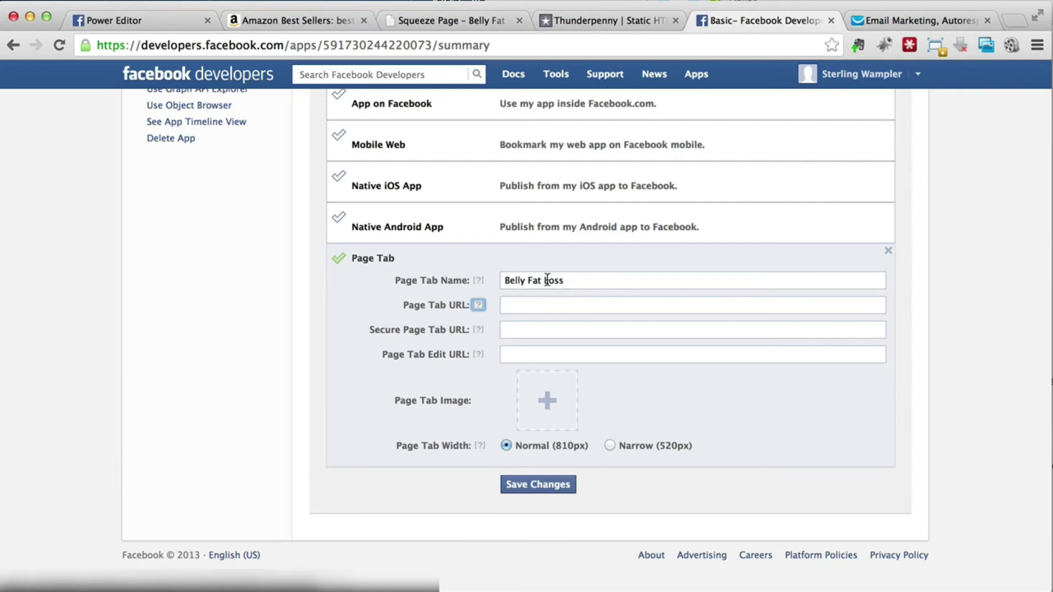
key("Tab")
mouse_move(479, 308)
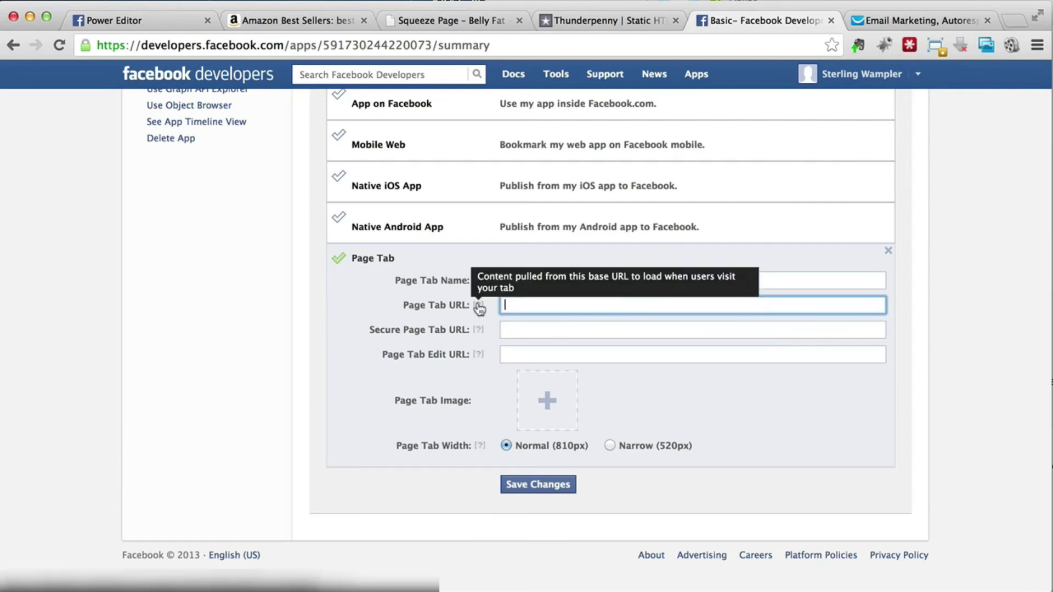
Fill in the Page Tab URL and Secure Page Tab URL from Thunderpenny's statichtmlapp links.
left_click(615, 22)
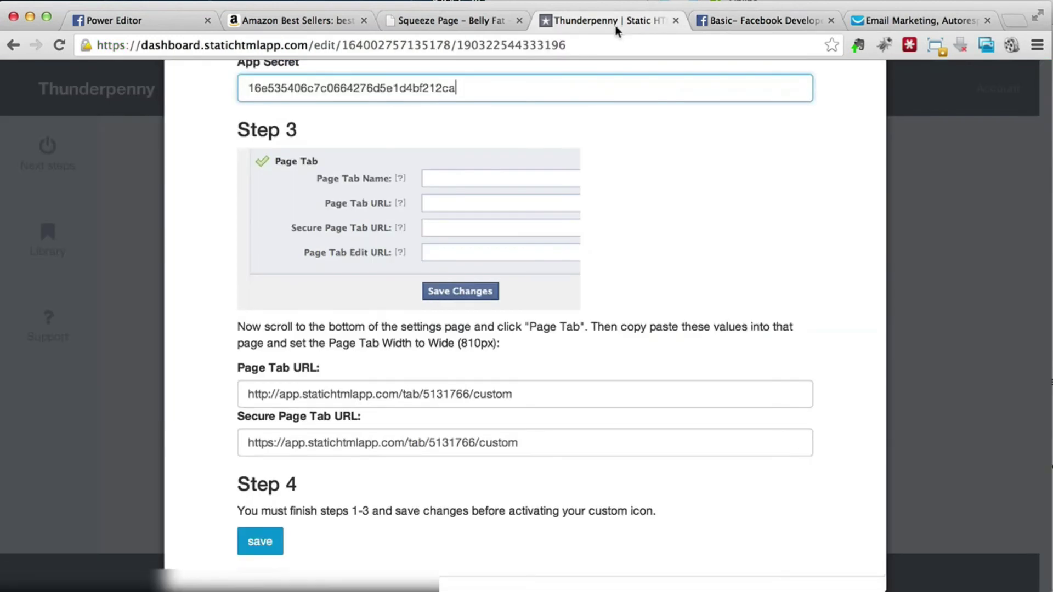
left_click(364, 394)
left_click(748, 20)
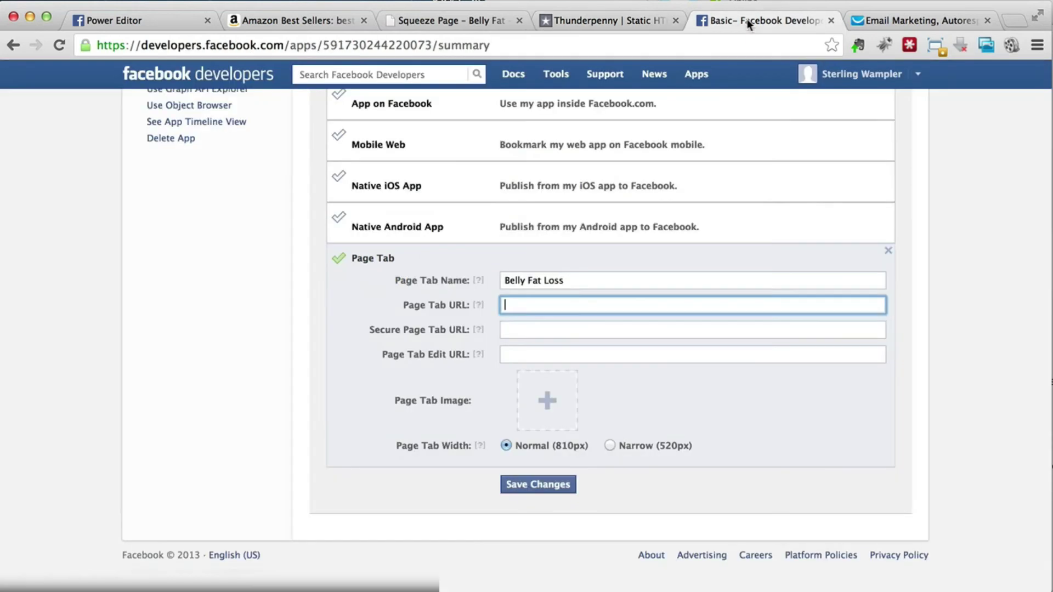
type("http://app.staticrhtmlapp.com/tabs/515178/custom")
key("Tab")
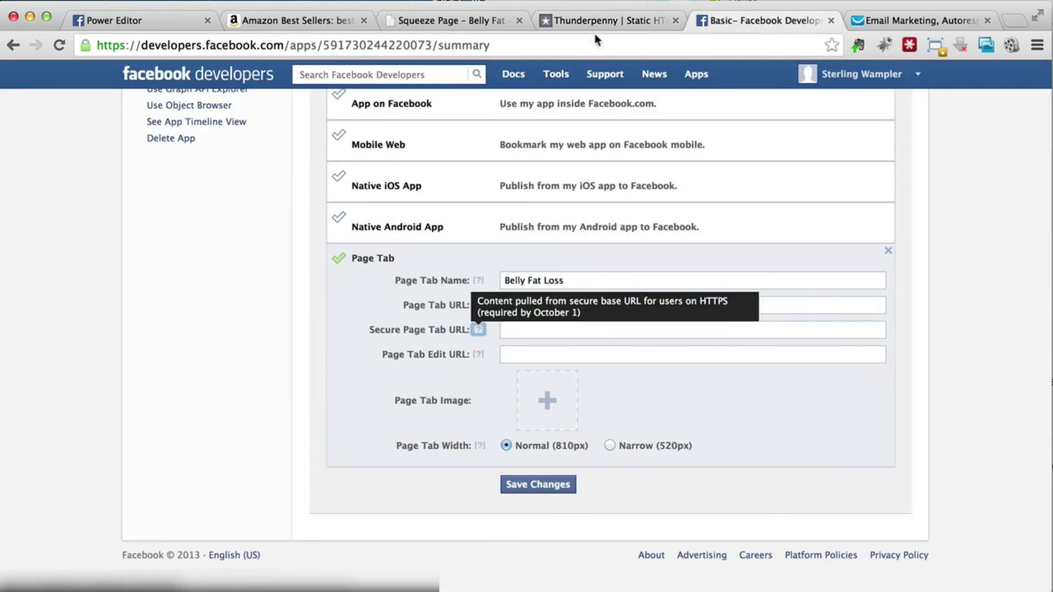
left_click(603, 21)
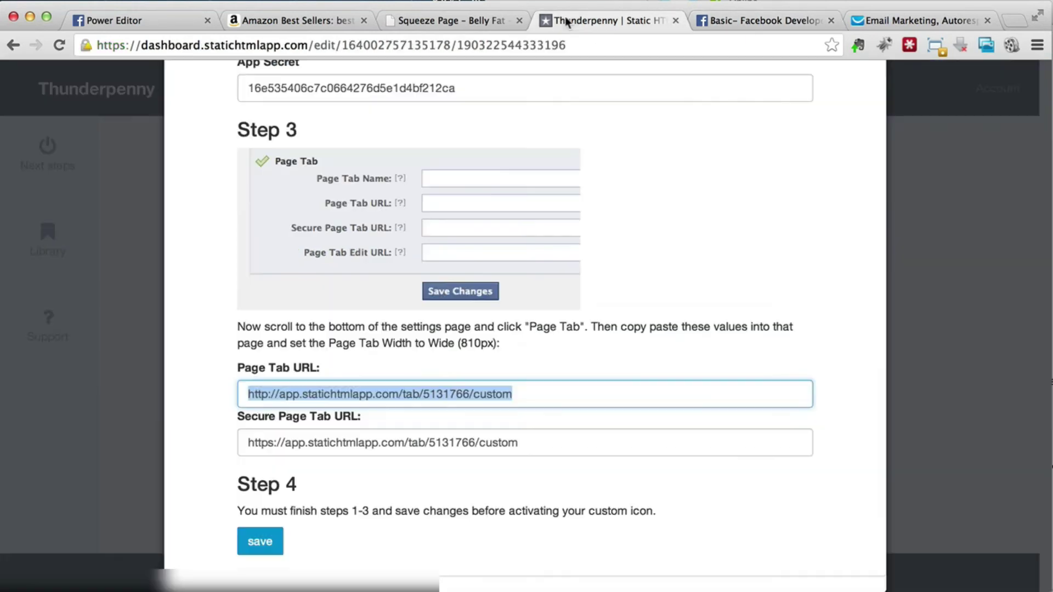
left_click(372, 443)
key("super+c")
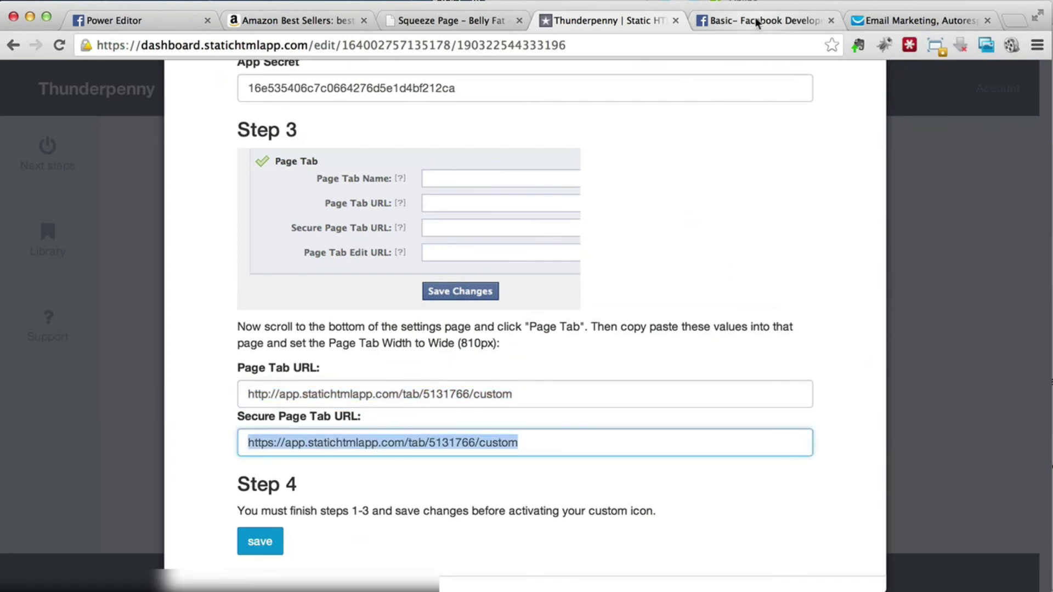
left_click(755, 22)
left_click(563, 330)
key("super+v")
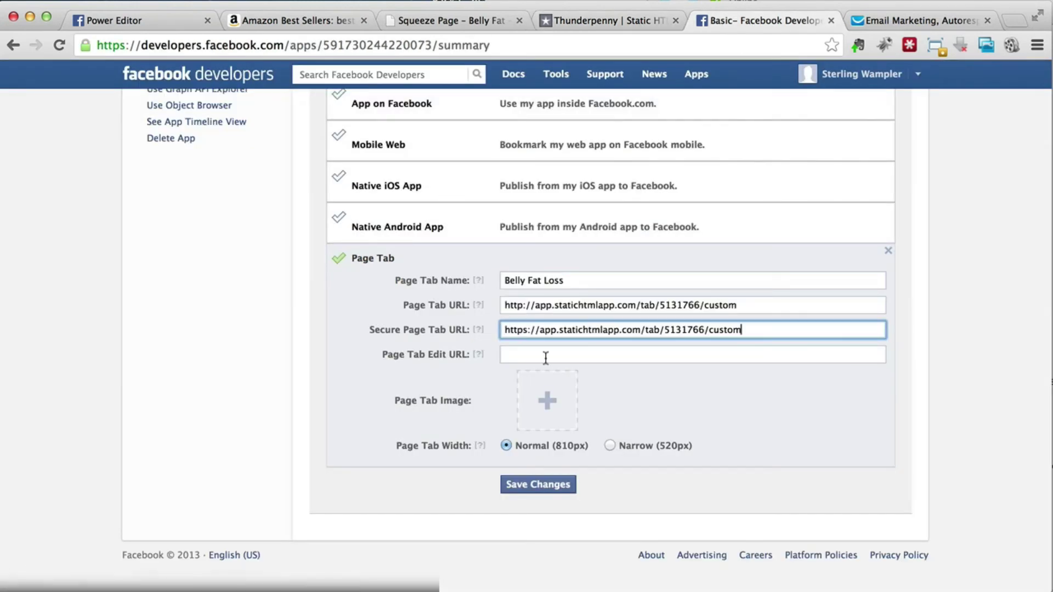
Upload a silhouette Page Tab Image and save the Page Tab settings.
mouse_move(548, 406)
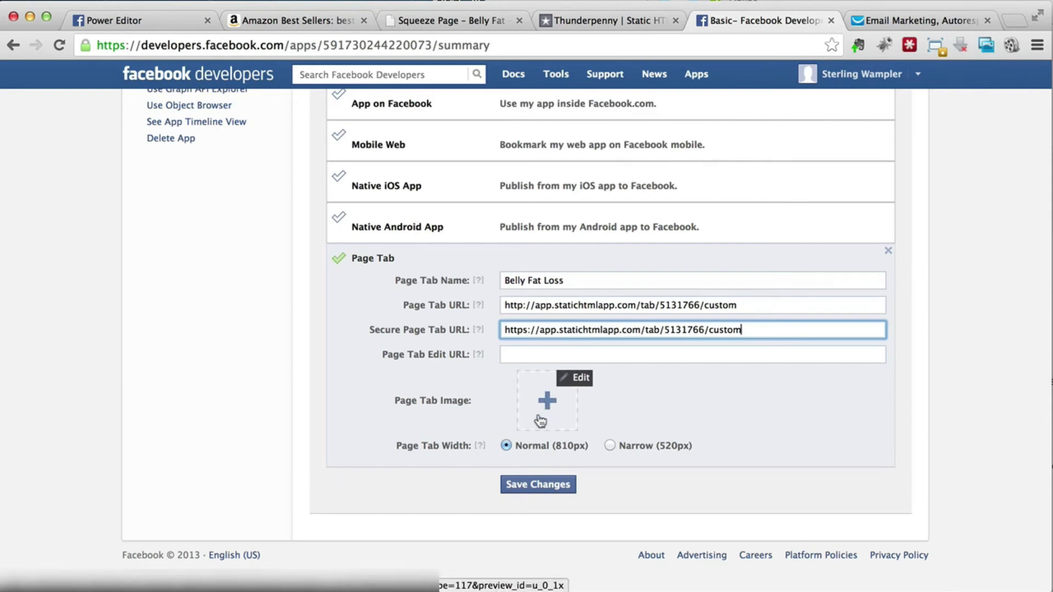
left_click(540, 422)
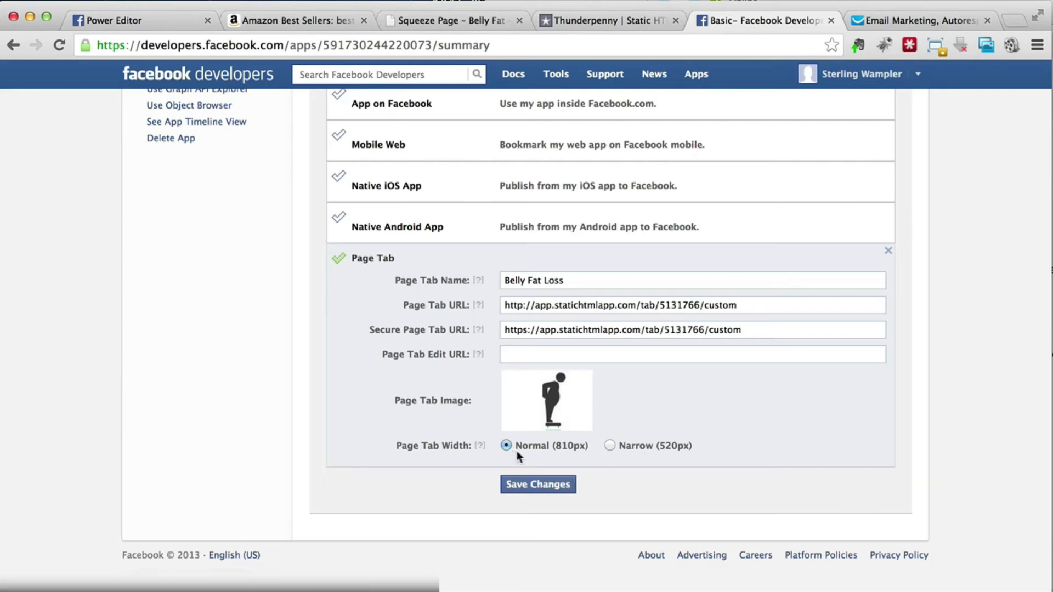
left_click(529, 490)
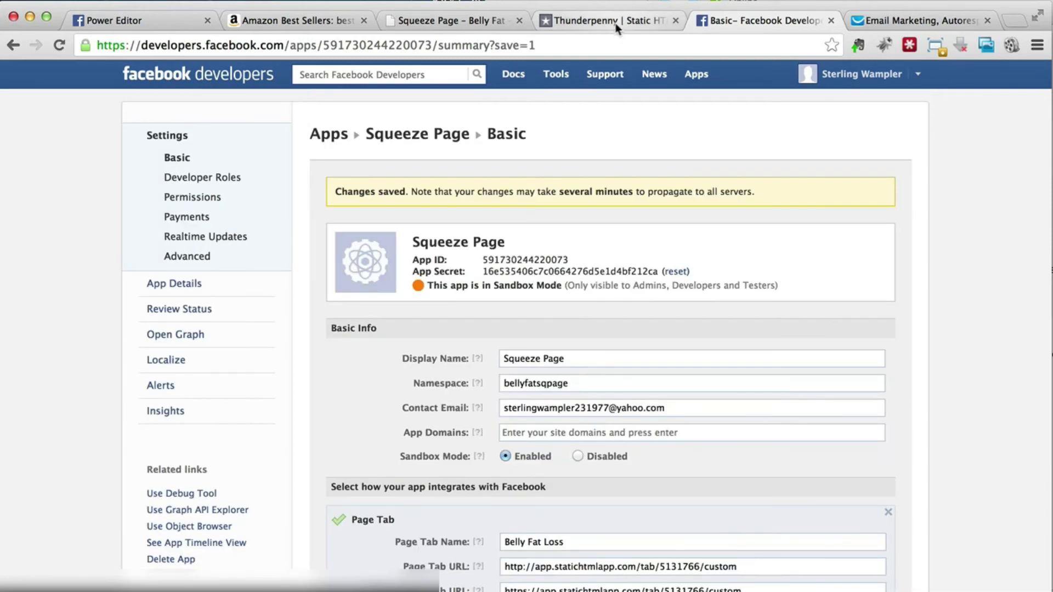
Save the Thunderpenny Step 4 settings and activate the custom tab icon.
left_click(615, 23)
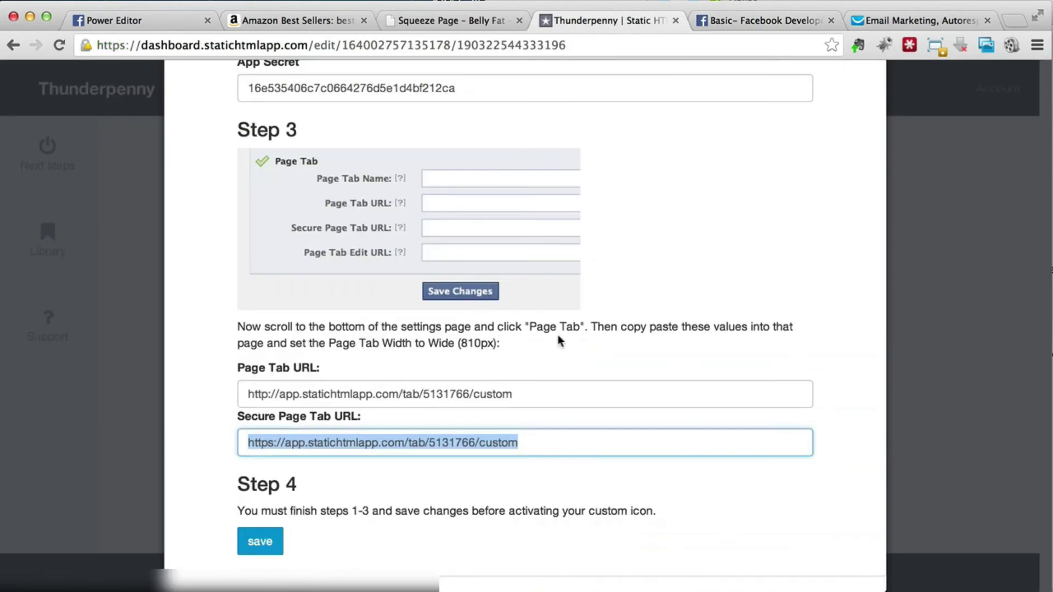
scroll(559, 342, "down", 1)
left_click(261, 514)
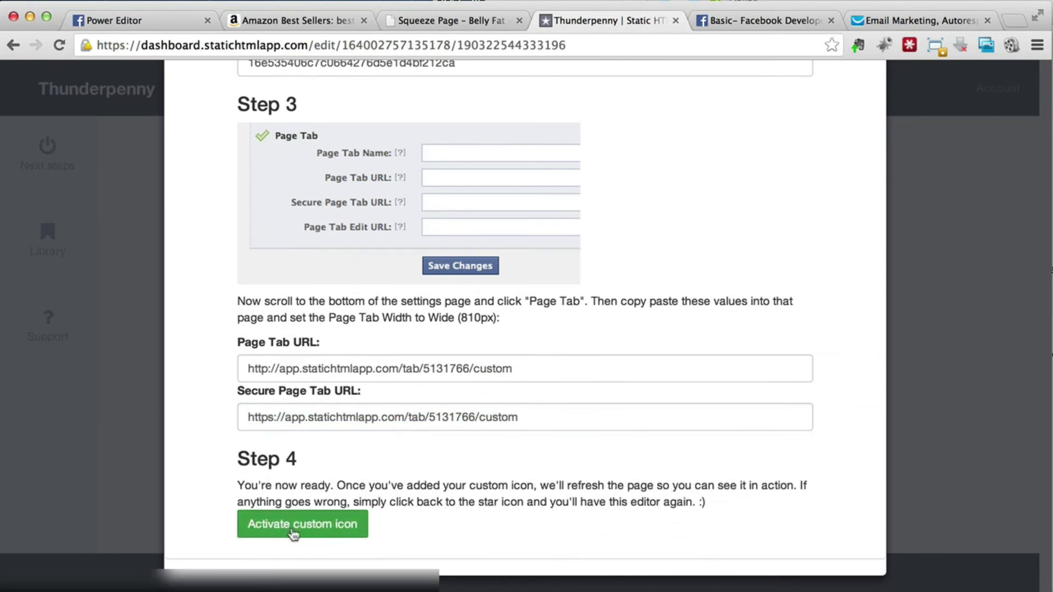
left_click(293, 529)
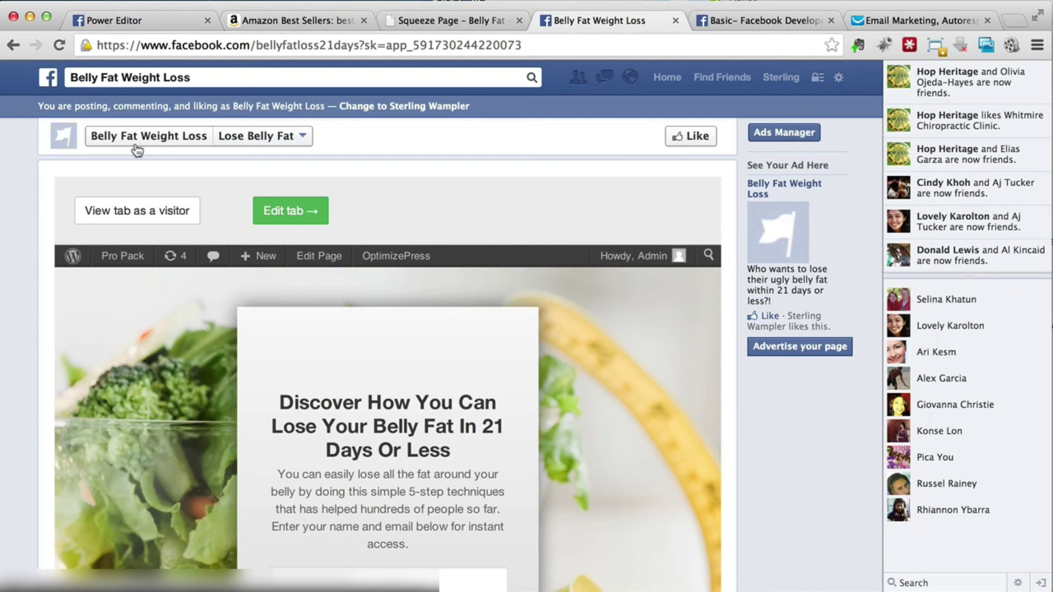
Open the Belly Fat Weight Loss admin panel, skip the profile picture, and check tab icons.
left_click(135, 146)
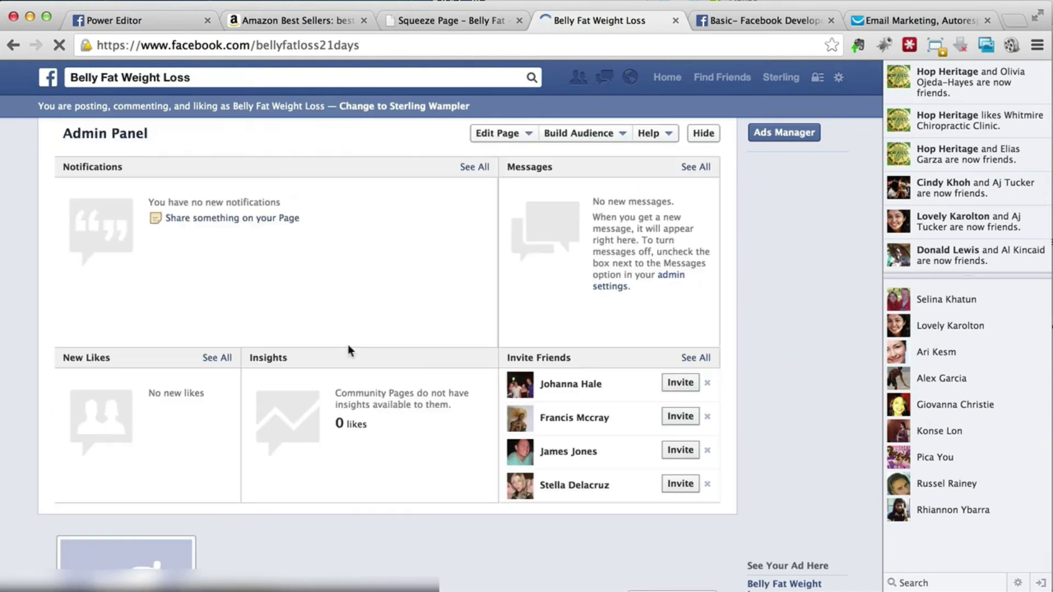
scroll(348, 345, "down", 3)
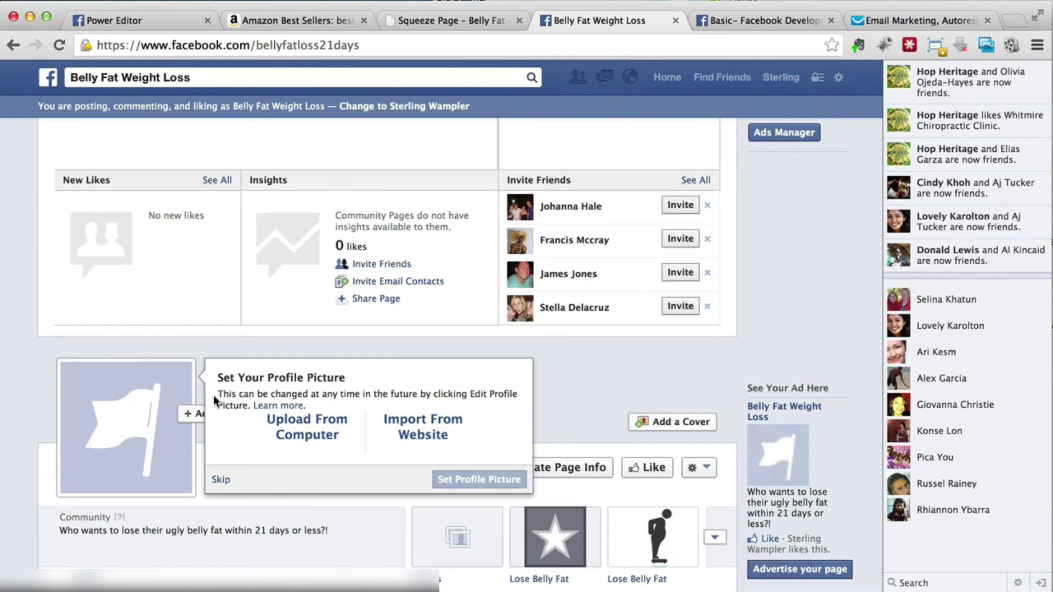
left_click(220, 480)
scroll(443, 408, "down", 5)
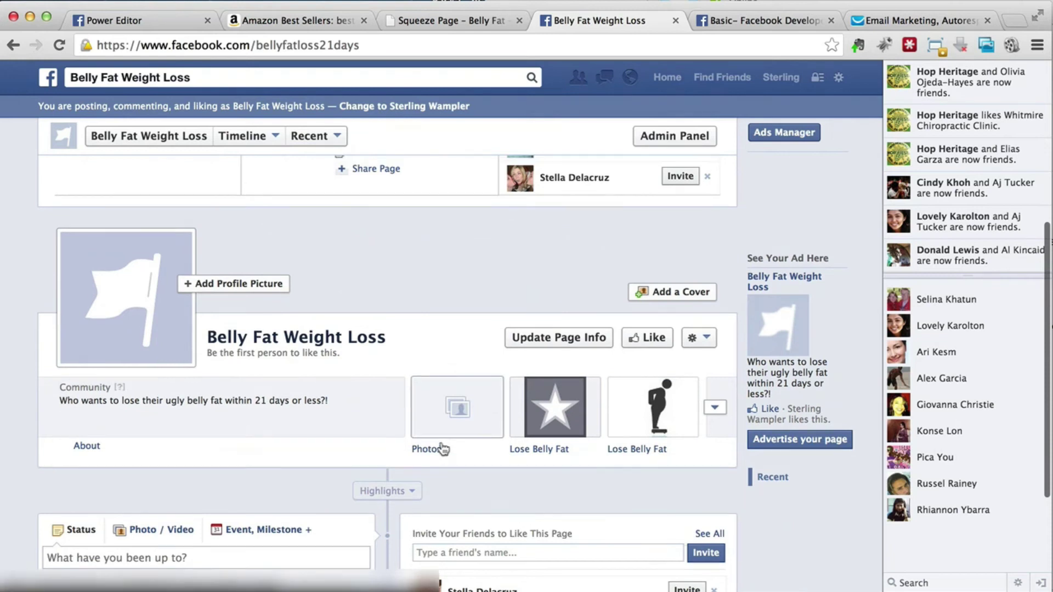
scroll(443, 445, "up", 2)
scroll(434, 430, "up", 2)
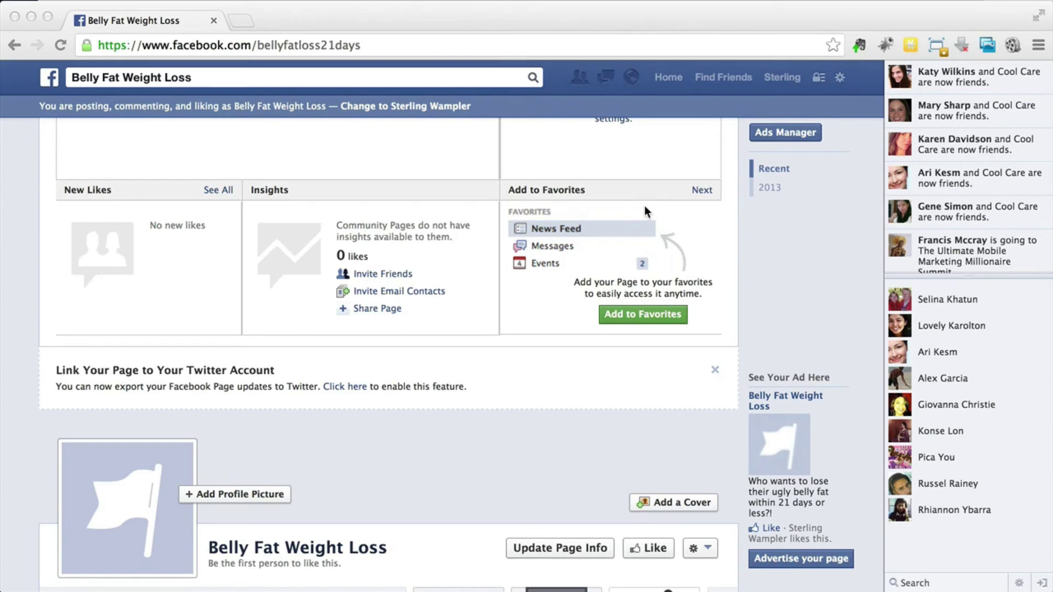
scroll(645, 206, "up", 3)
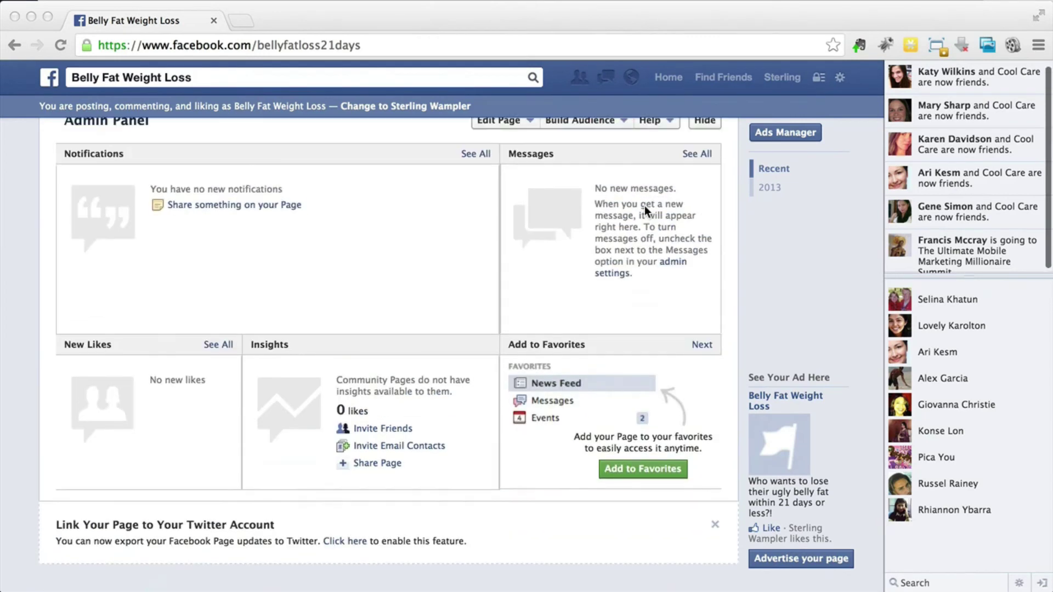
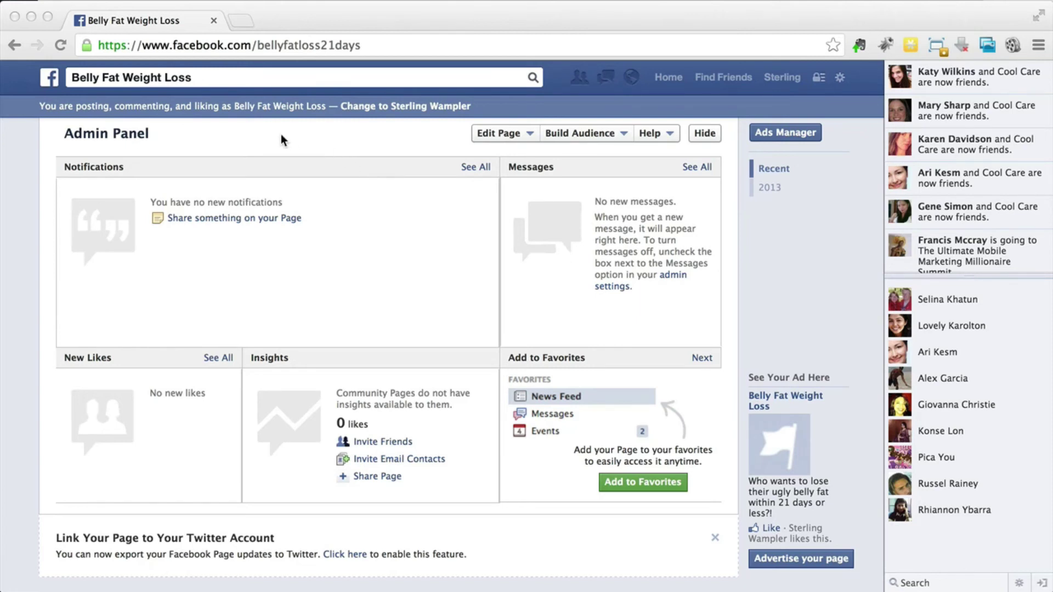
Search Facebook for 'Advertising' and go to Advertising on Facebook's All Campaigns page.
left_click(226, 75)
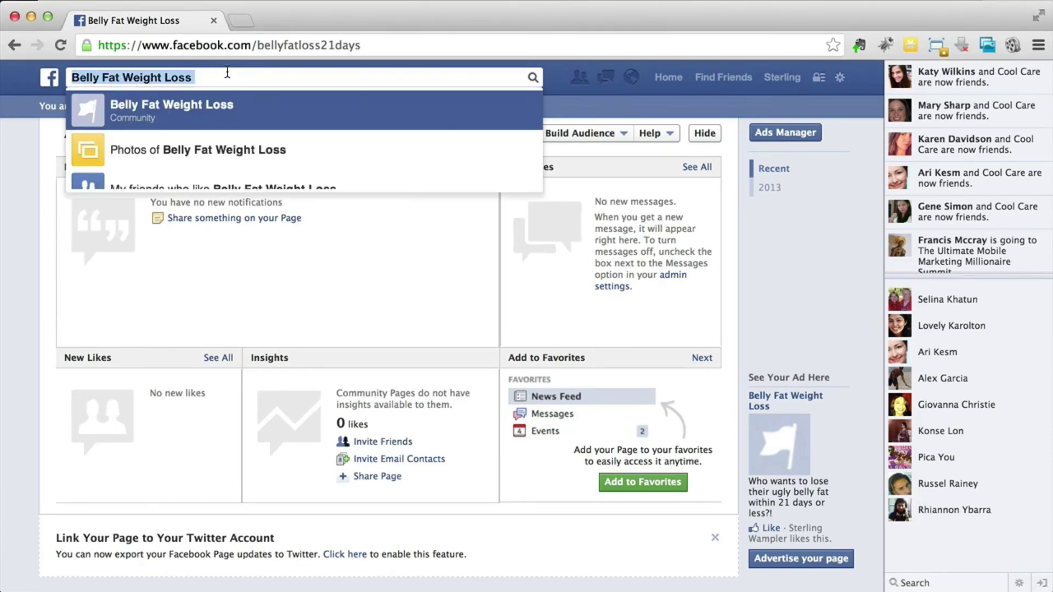
type("Advertising")
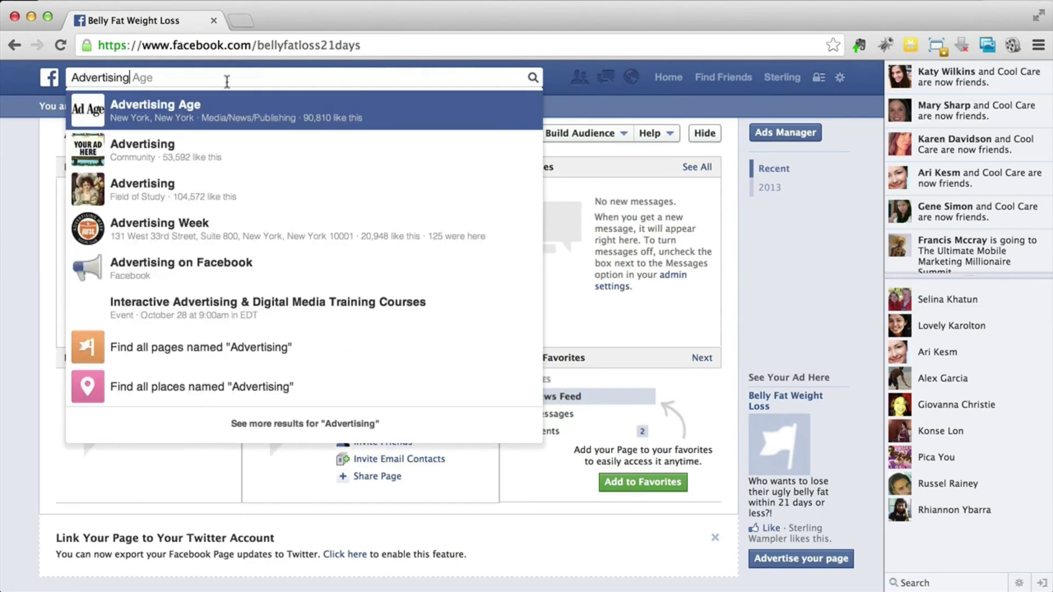
left_click(180, 269)
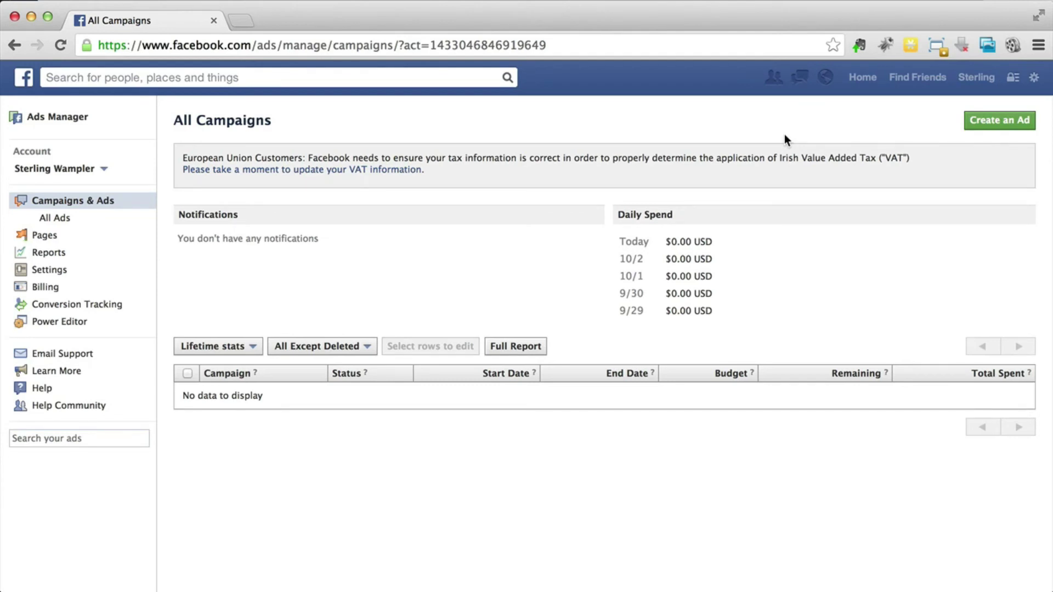
Start a new ad and choose Belly Fat Weight Loss as its destination.
left_click(999, 129)
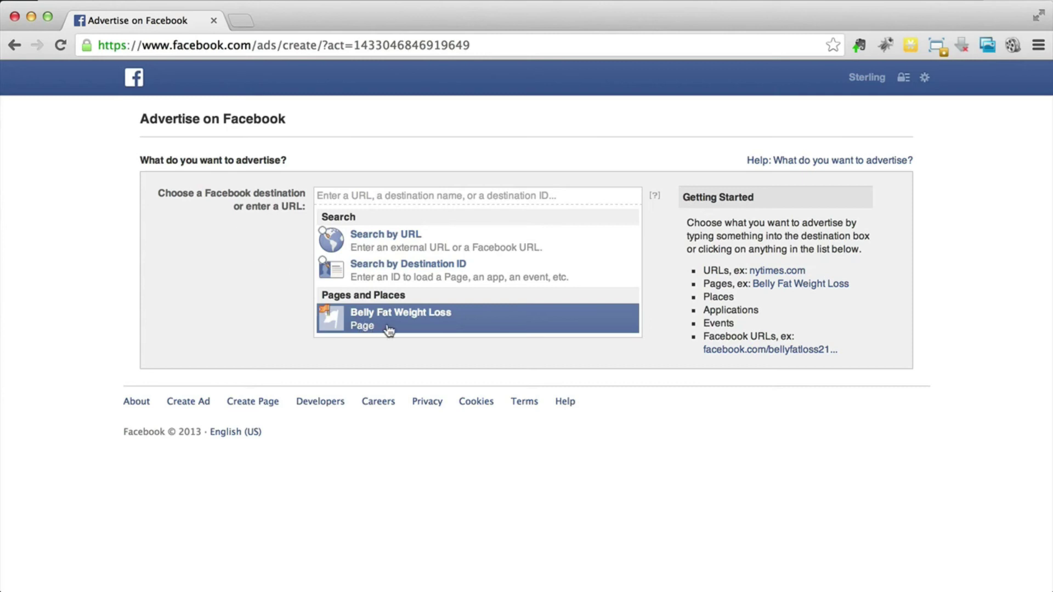
left_click(439, 322)
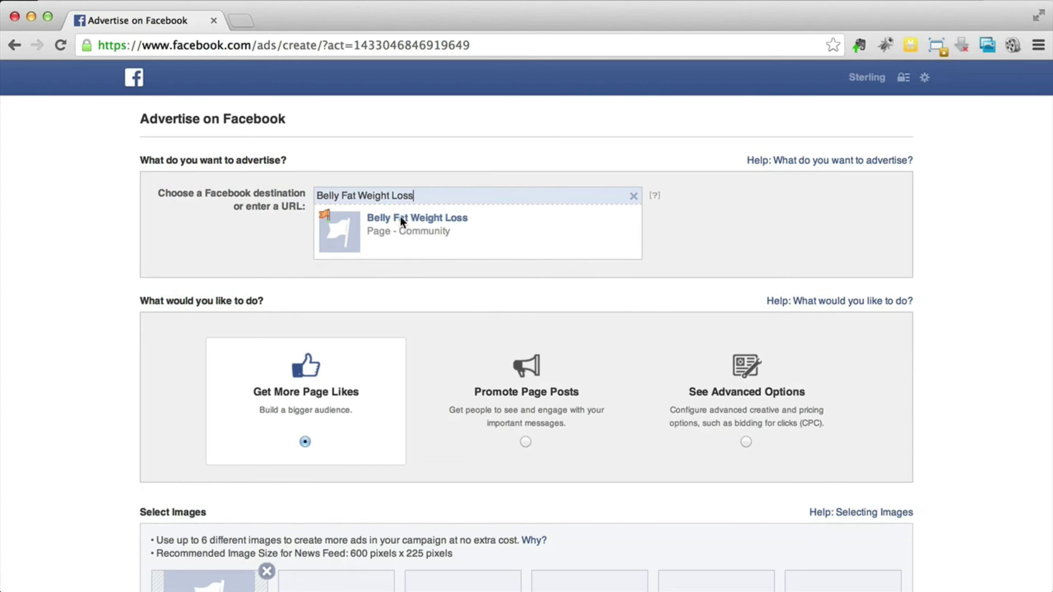
left_click(493, 196)
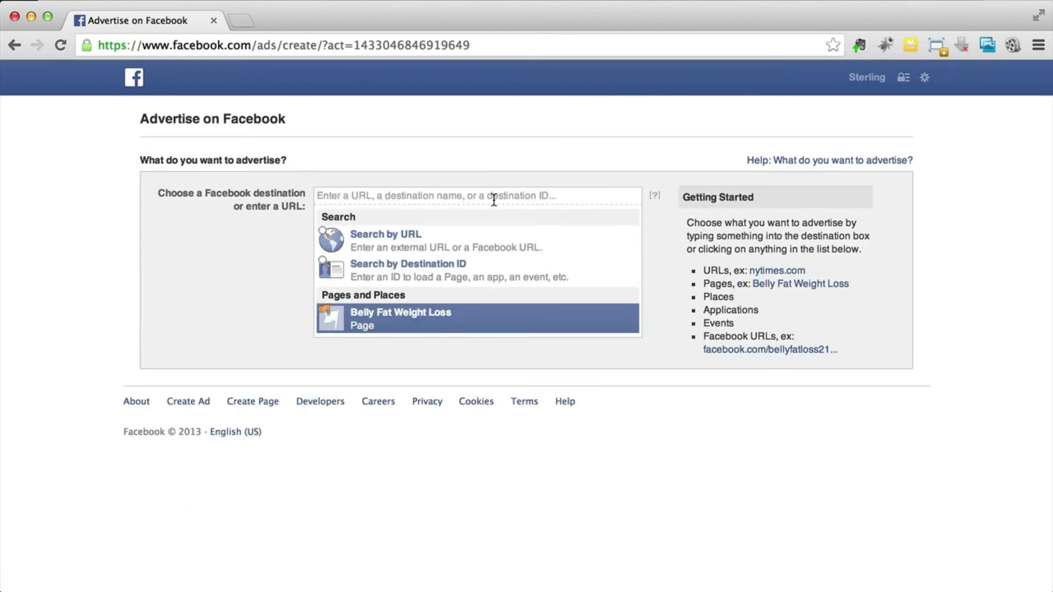
left_click(369, 328)
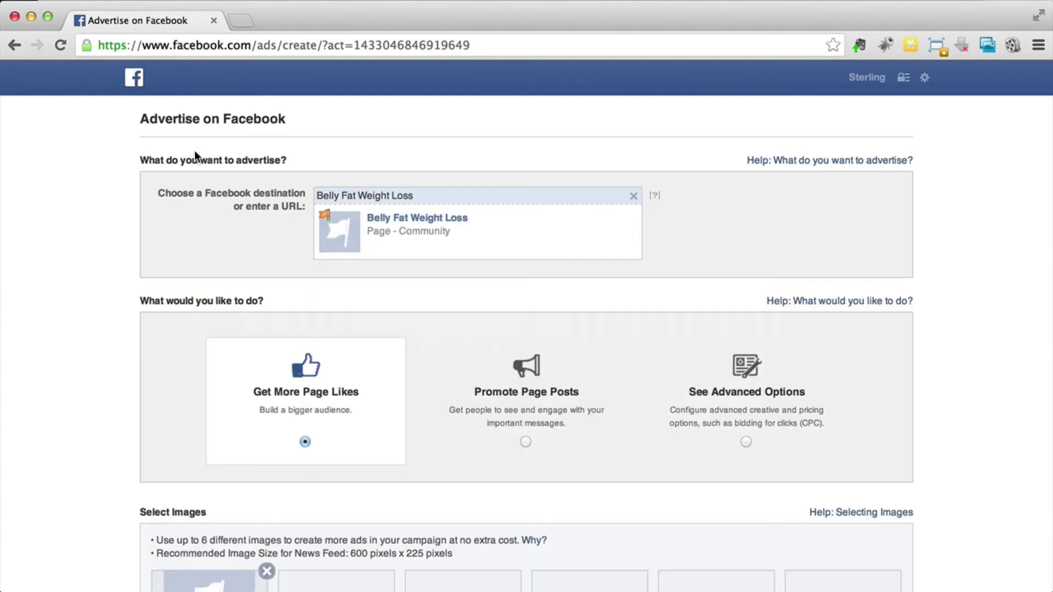
scroll(306, 256, "down", 5)
scroll(305, 257, "down", 2)
scroll(306, 254, "up", 7)
In a new tab, open the Belly Fat Weight Loss page's Lose Belly Fat app tab and copy its URL.
right_click(136, 76)
left_click(181, 78)
left_click(291, 24)
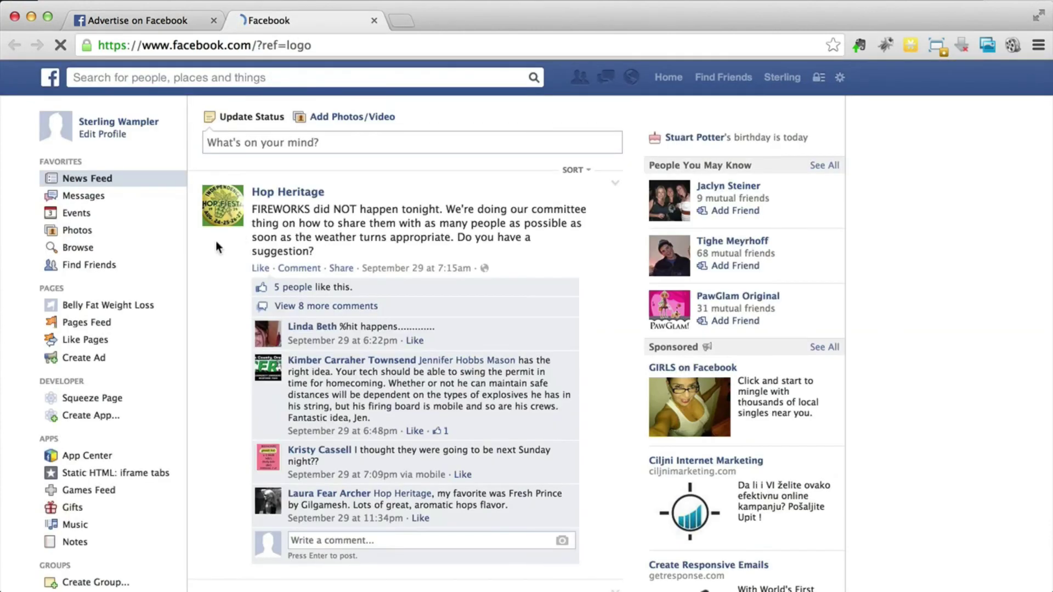
left_click(76, 308)
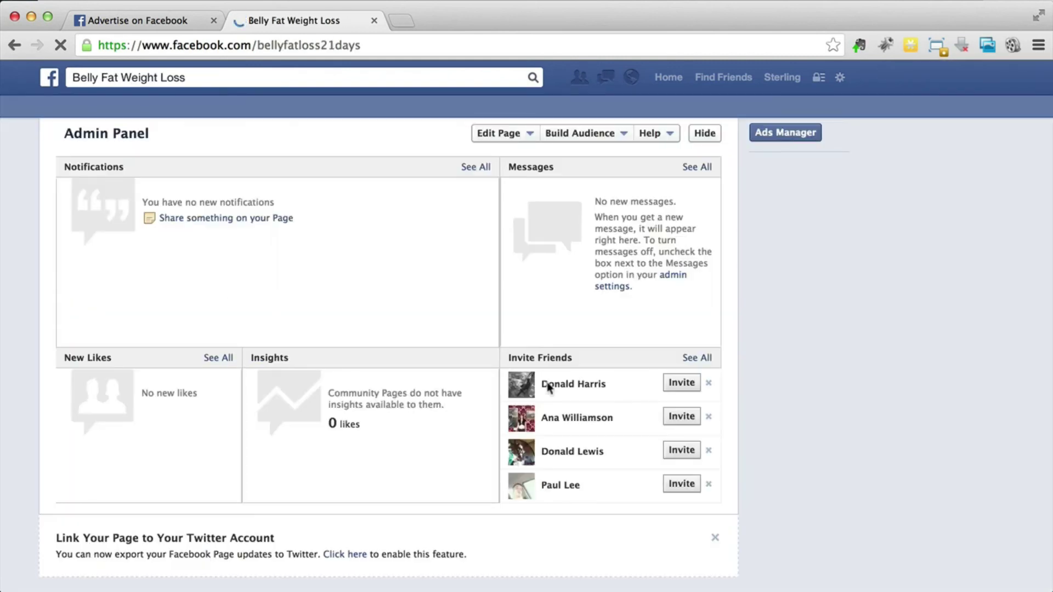
scroll(567, 416, "down", 3)
scroll(450, 506, "down", 7)
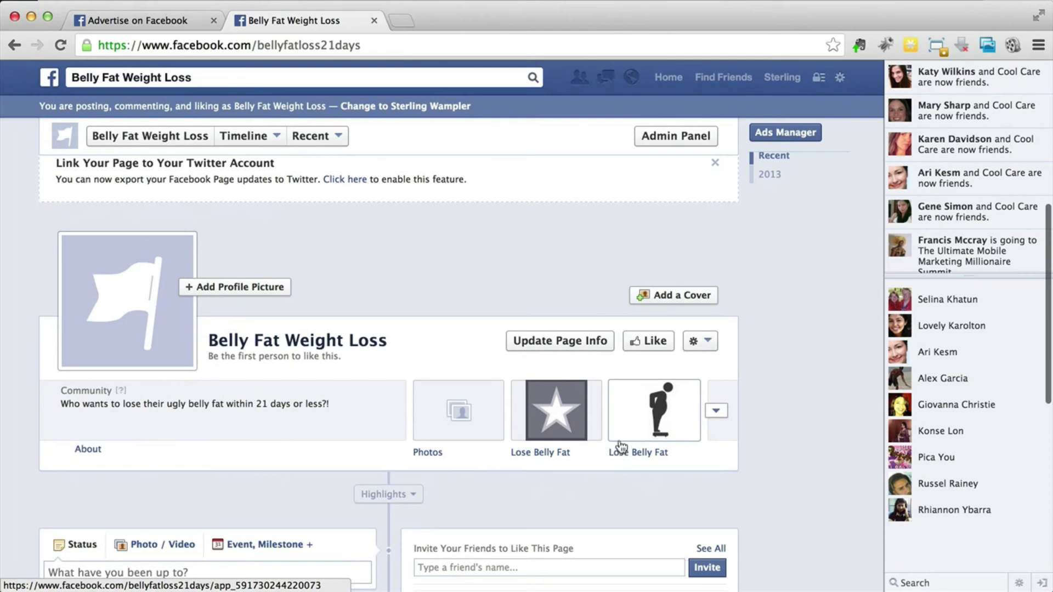
left_click(620, 448)
left_click(376, 44)
right_click(376, 44)
left_click(402, 68)
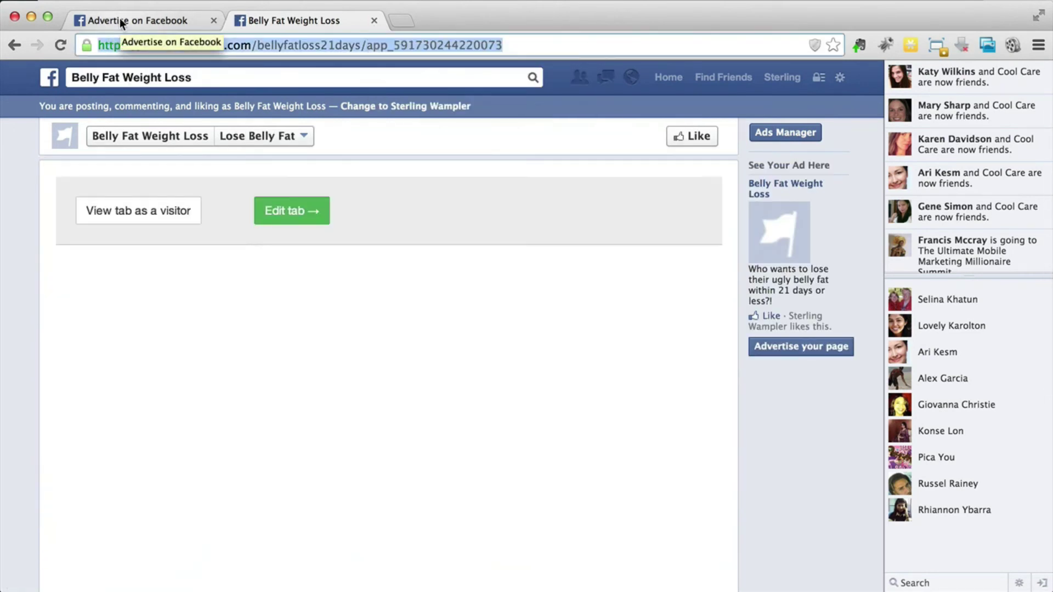
left_click(147, 214)
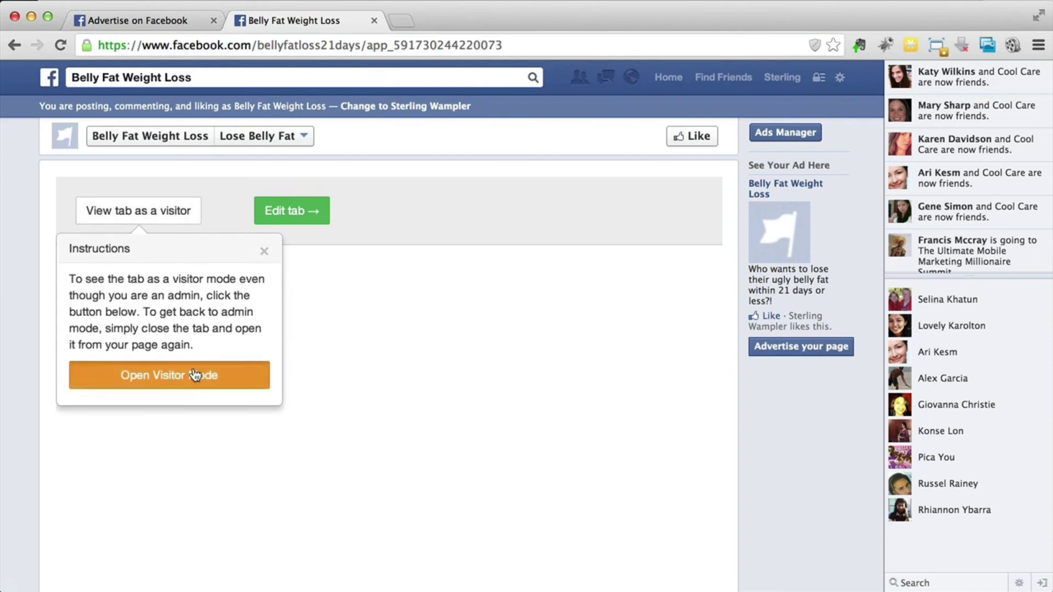
left_click(195, 375)
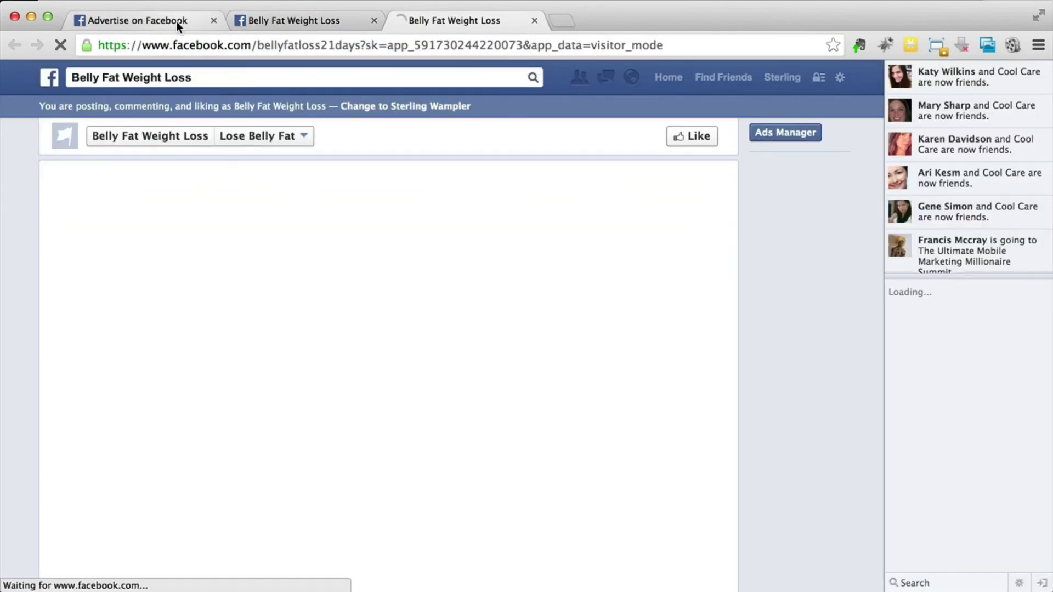
Paste the copied app tab URL into the ad's destination field.
left_click(176, 21)
triple_click(424, 195)
right_click(424, 195)
left_click(470, 276)
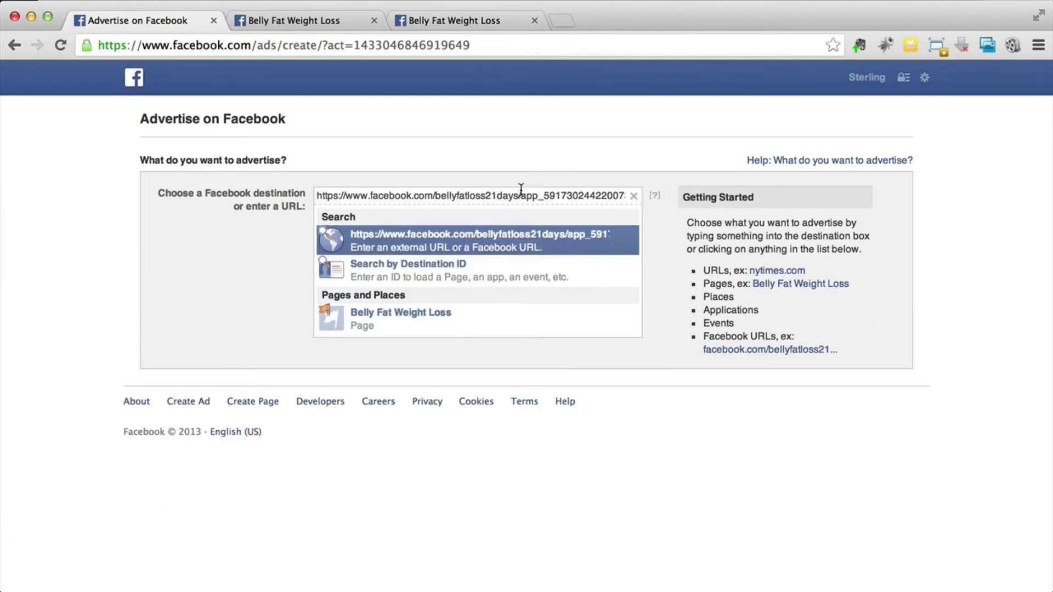
Clear the resolved destination and switch to searching by Destination ID.
left_click(484, 248)
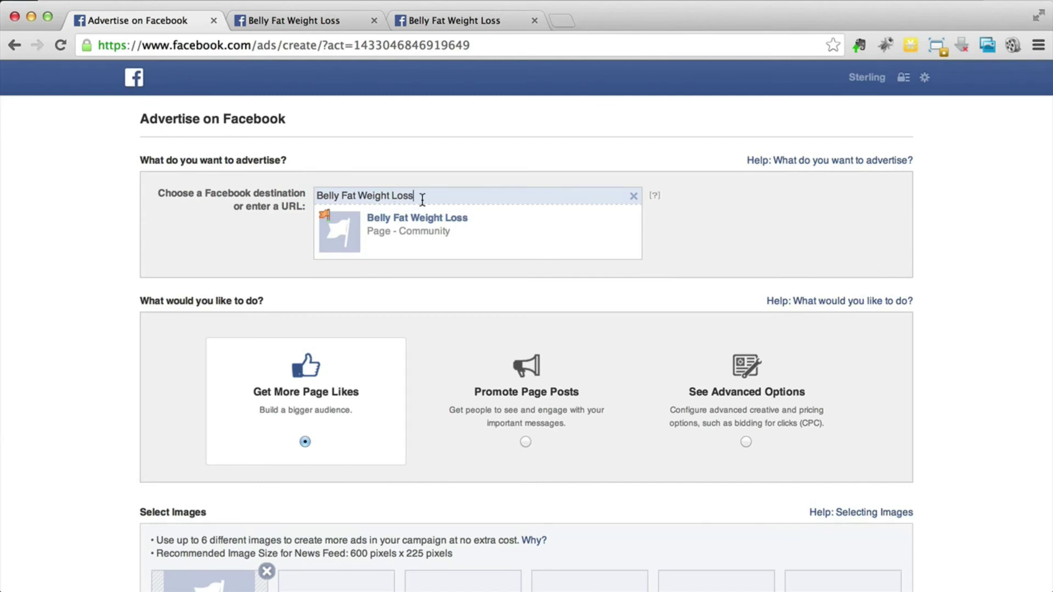
left_click(634, 195)
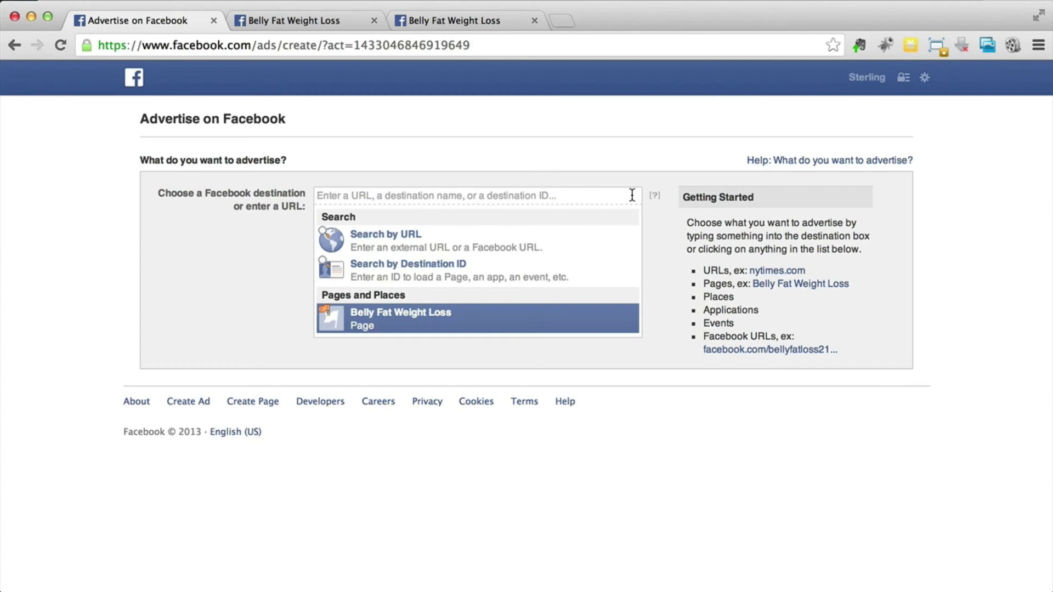
left_click(548, 269)
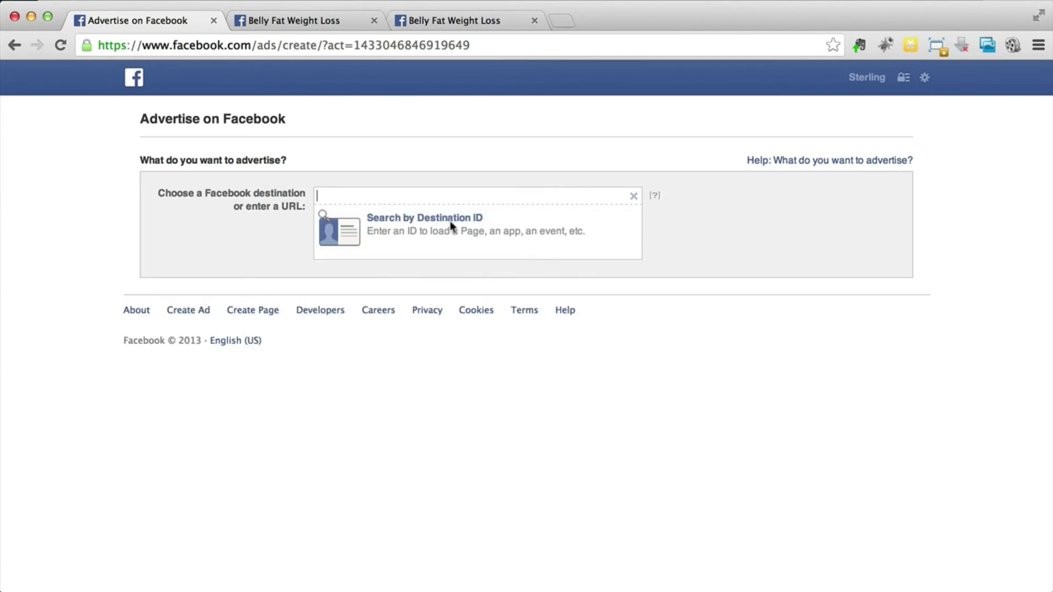
Copy the app ID from the Lose Belly Fat tab's URL, paste it, and pick Squeeze Page.
left_click(286, 20)
left_click(389, 46)
left_click(389, 46)
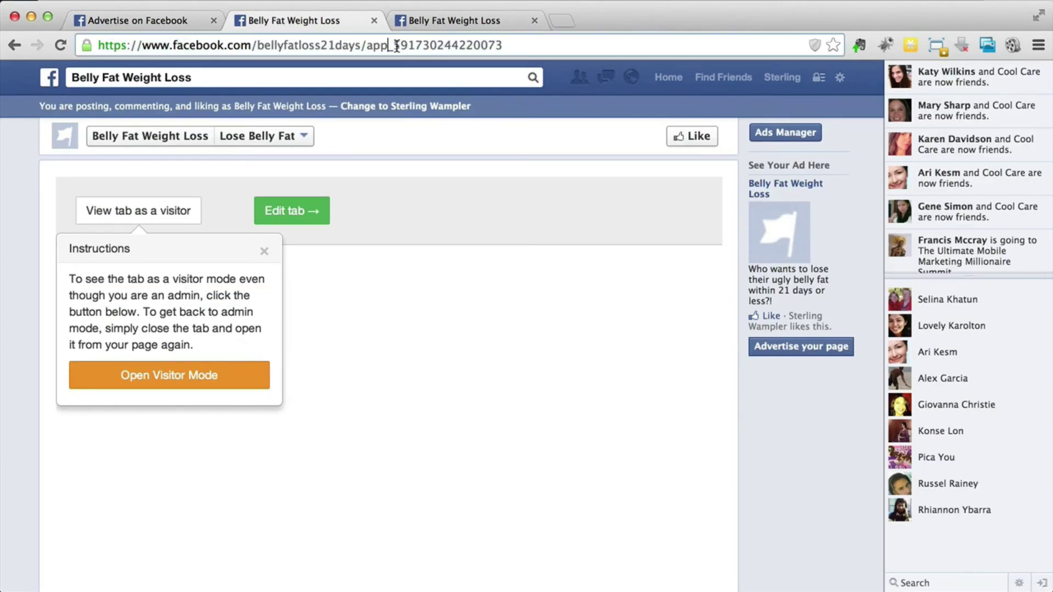
left_click_drag(394, 46, 526, 46)
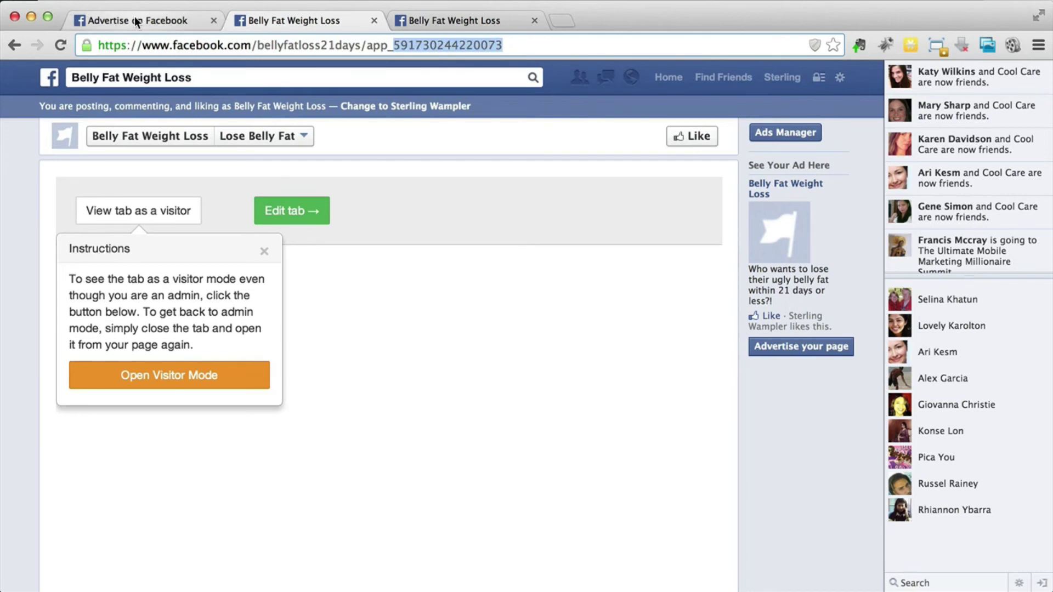
left_click(134, 17)
key("super+v")
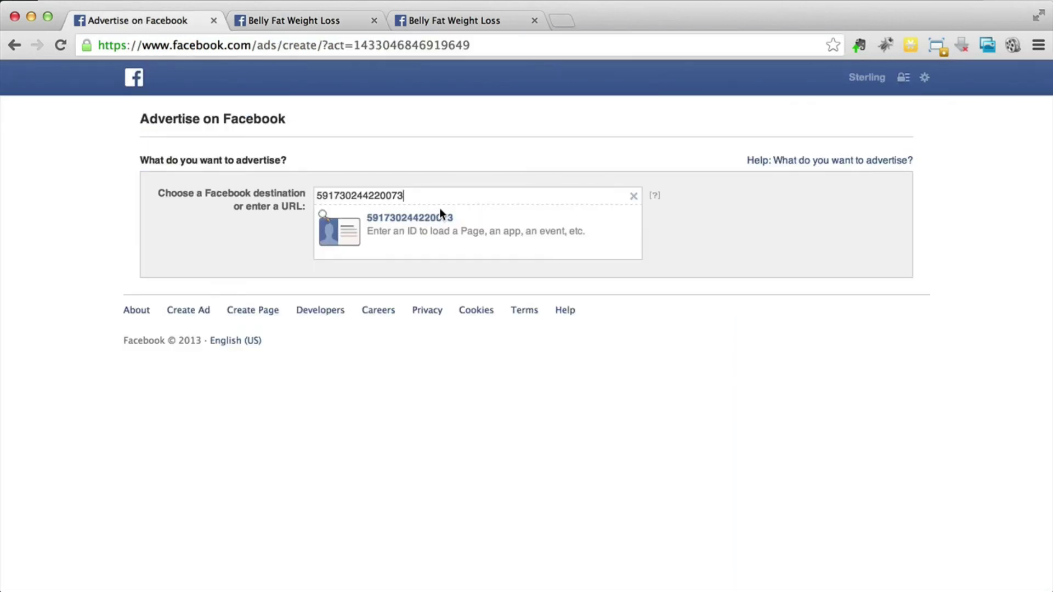
left_click(421, 216)
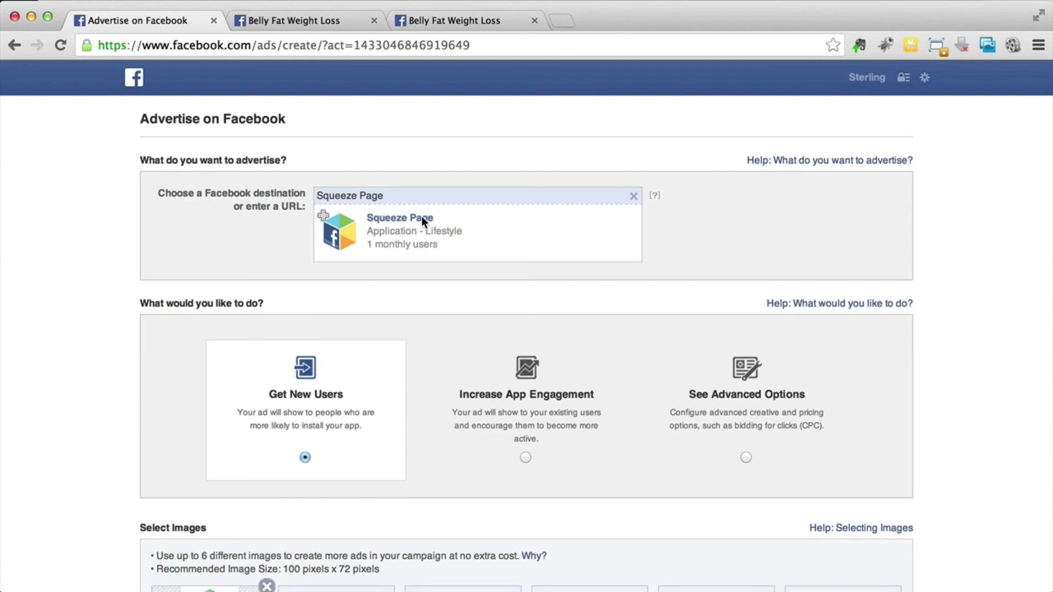
left_click(405, 189)
scroll(358, 191, "down", 2)
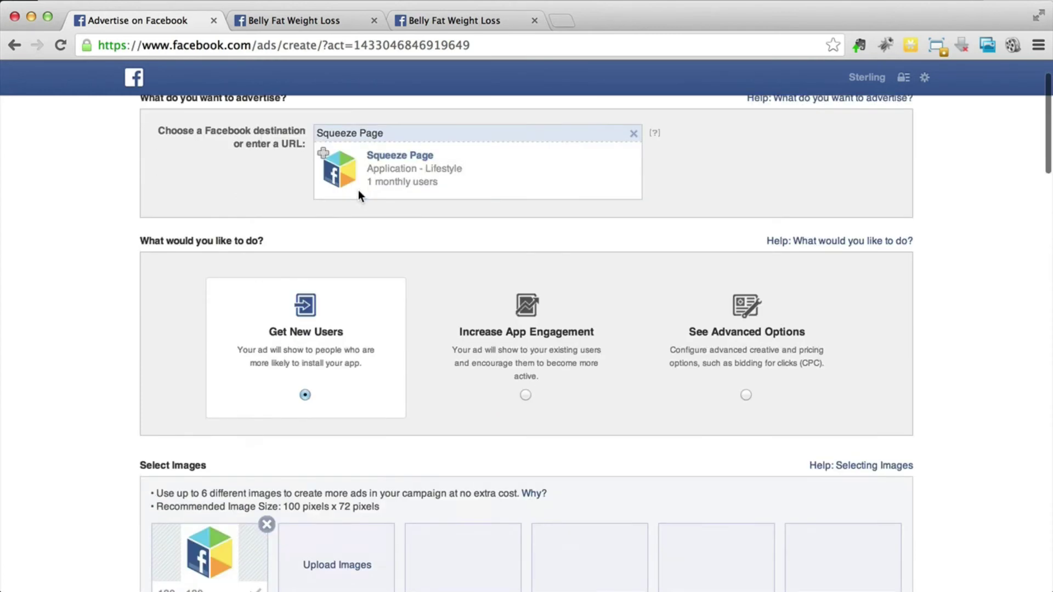
scroll(359, 195, "down", 5)
scroll(358, 196, "up", 3)
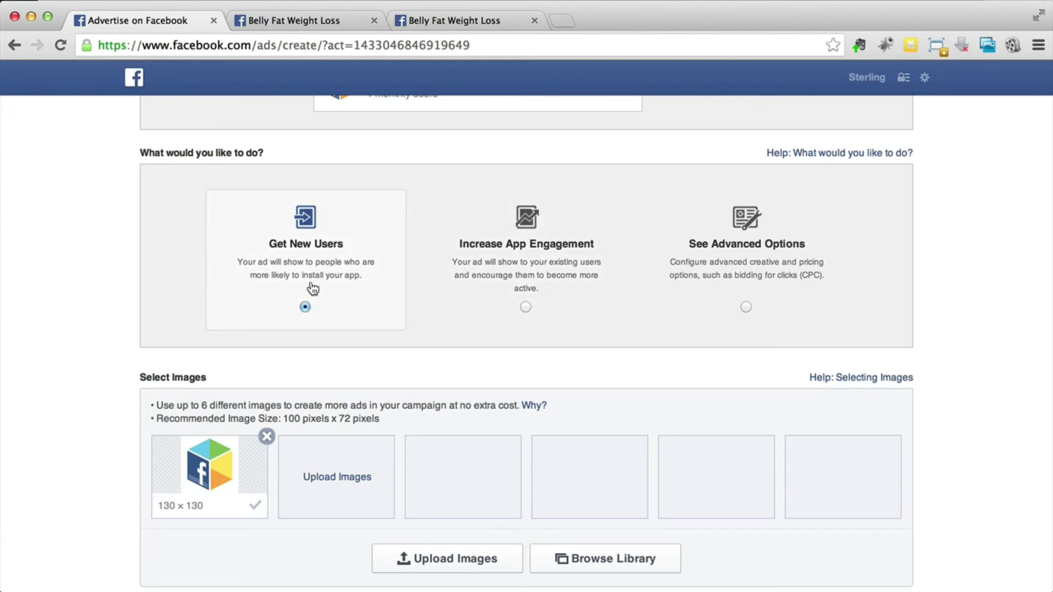
scroll(57, 342, "down", 3)
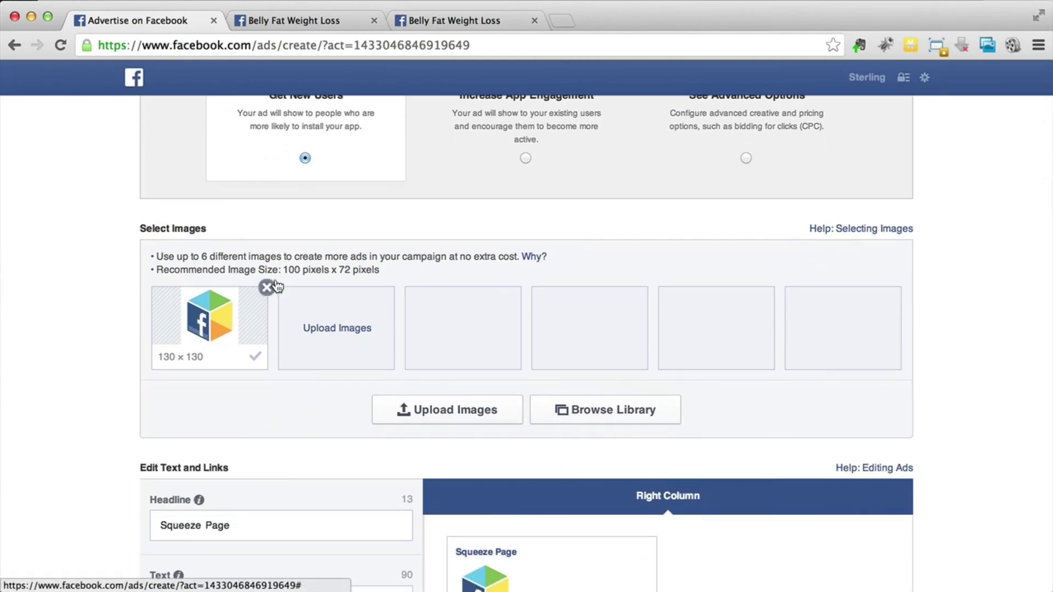
left_click_drag(283, 270, 381, 268)
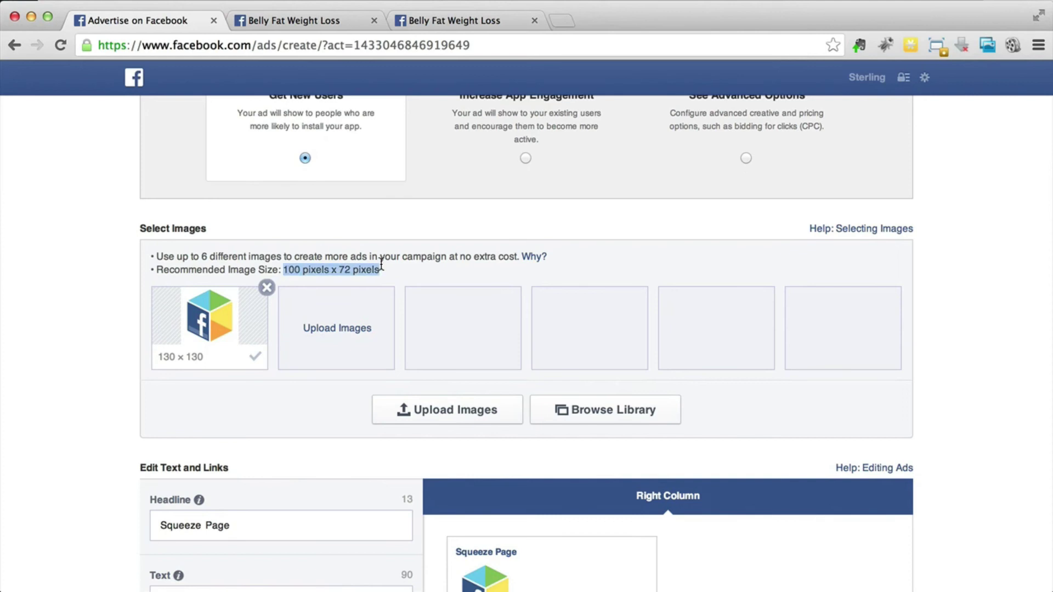
left_click(381, 266)
Swap the Facebook logo for the bordered belly-fat images, including measuring-tape and hamburger shots.
left_click(556, 411)
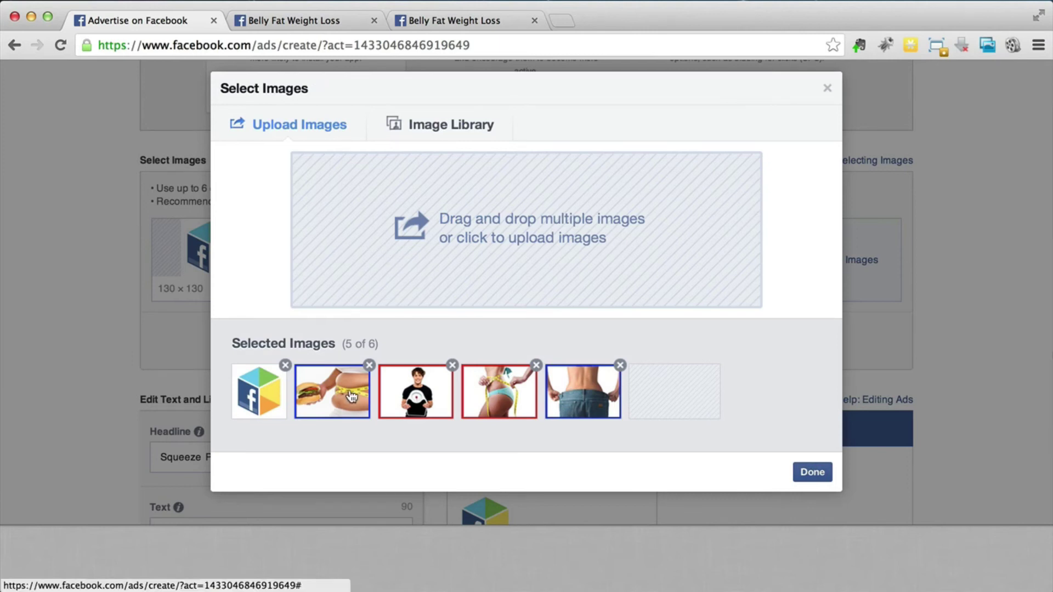
left_click(286, 365)
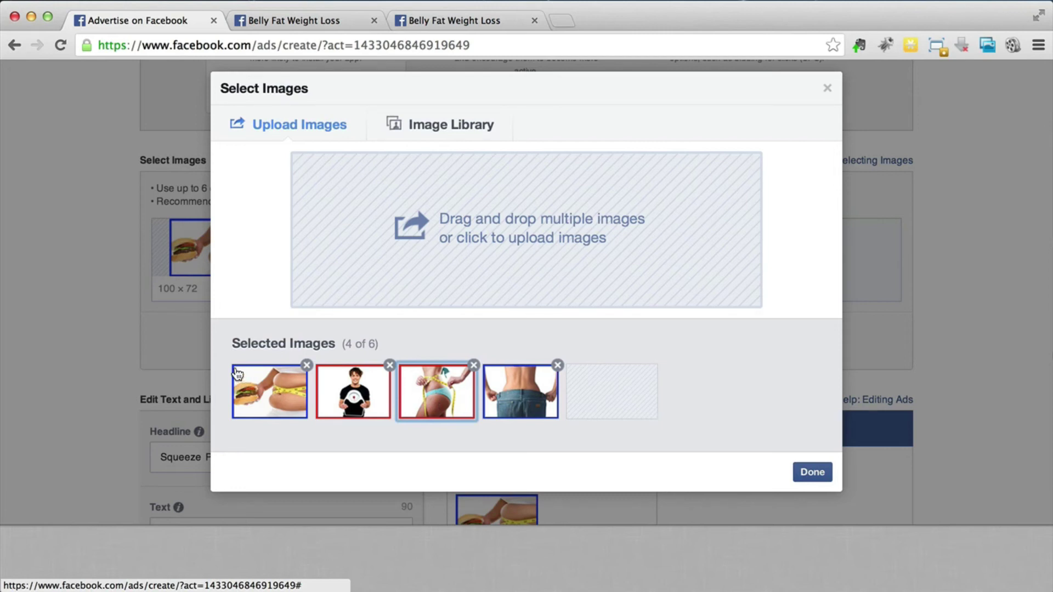
left_click(521, 417)
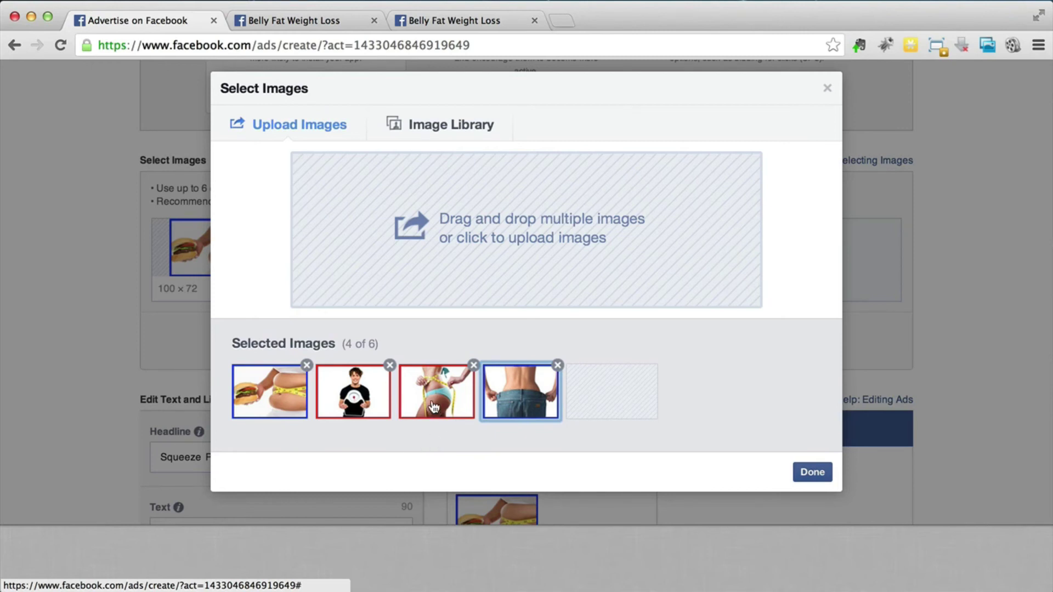
left_click(440, 410)
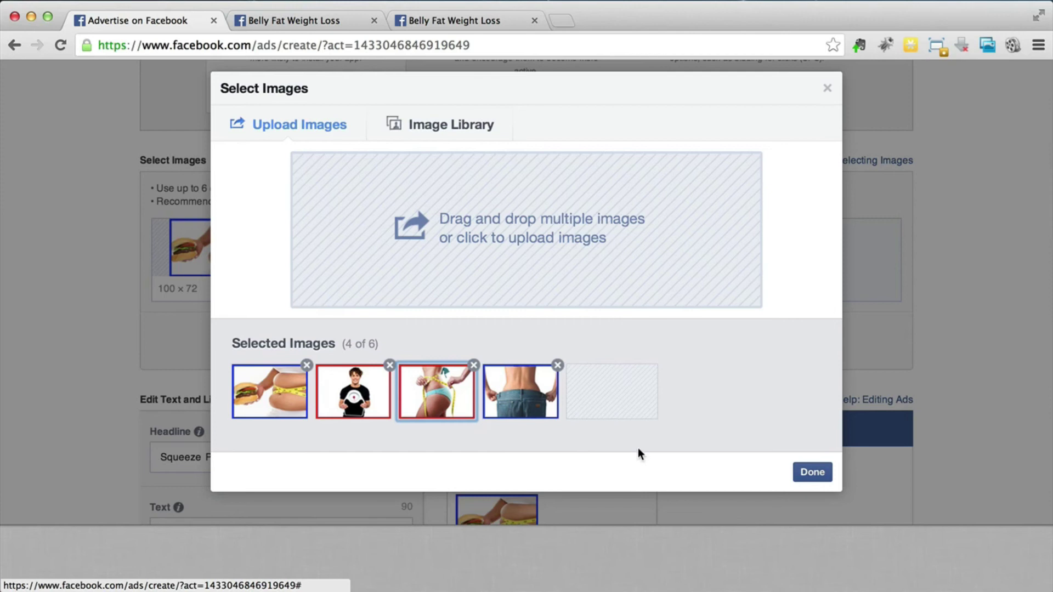
left_click(272, 385)
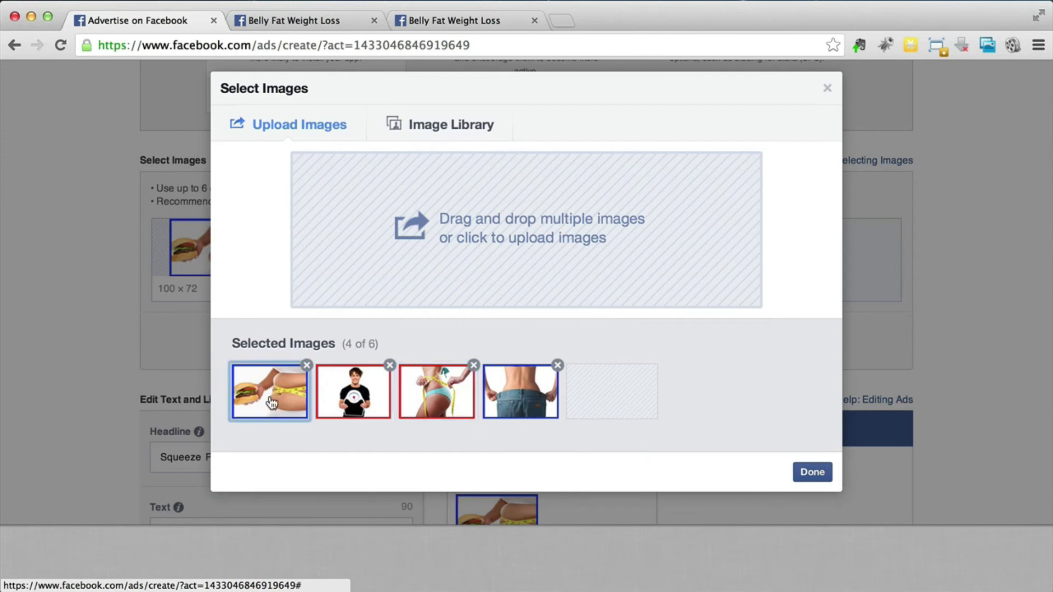
left_click(813, 473)
scroll(817, 472, "up", 2)
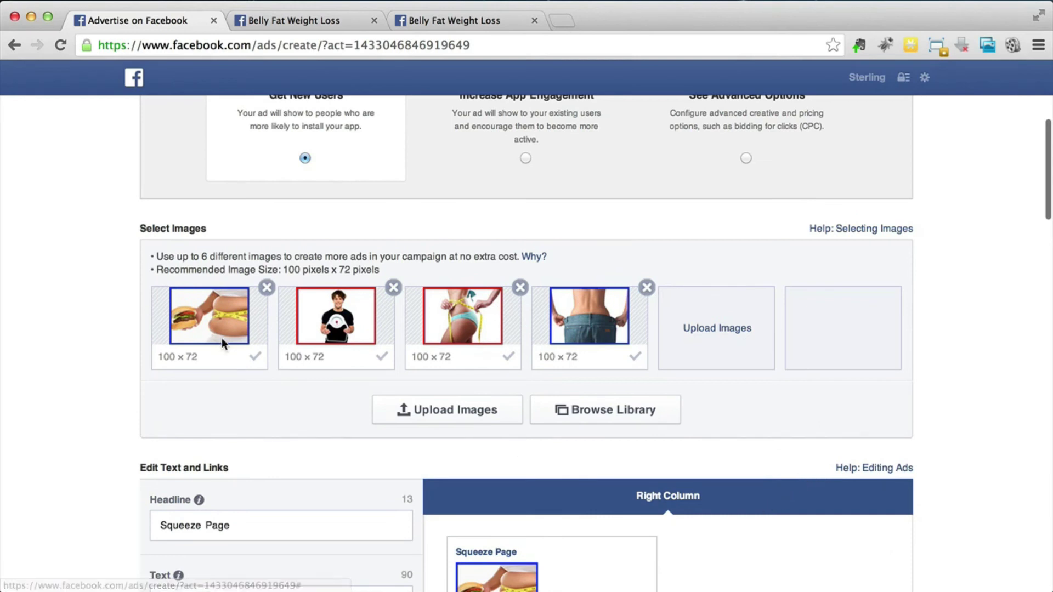
Remove the man-with-scale image from the ad's selected images.
scroll(38, 337, "down", 3)
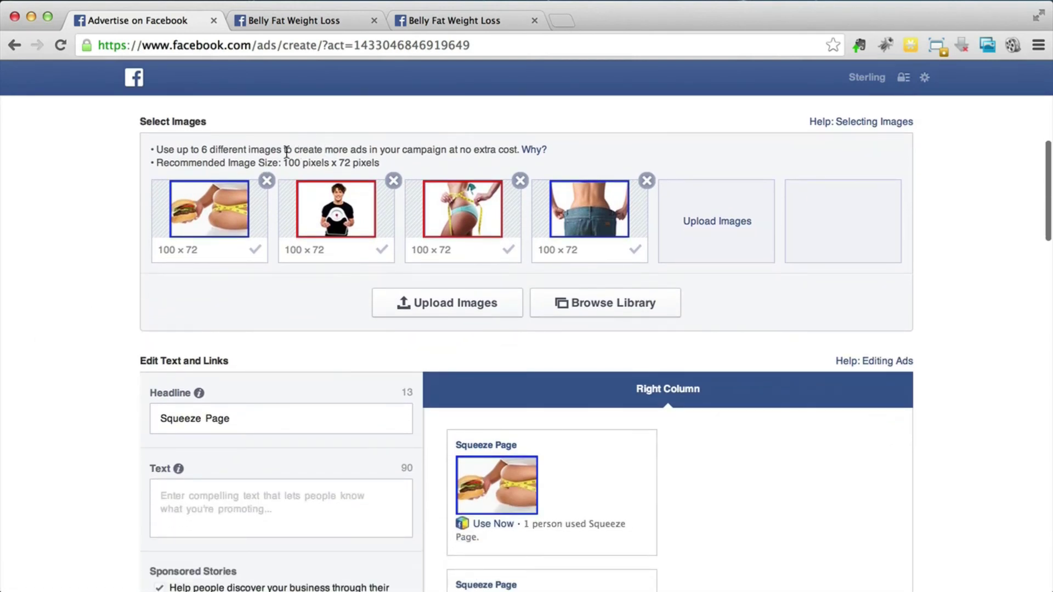
left_click_drag(156, 148, 431, 151)
left_click(430, 153)
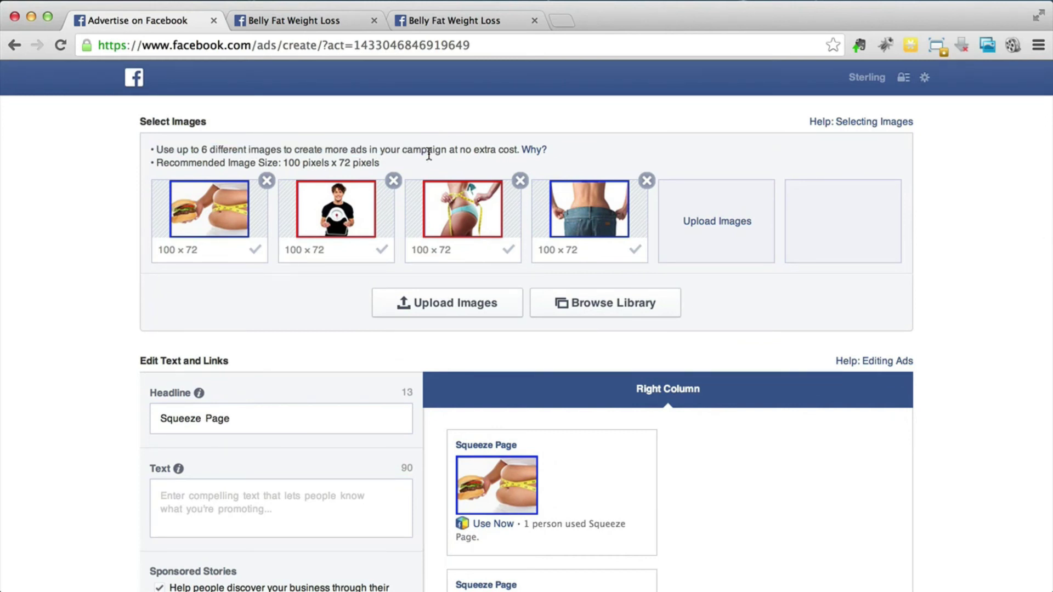
mouse_move(536, 156)
scroll(222, 345, "up", 1)
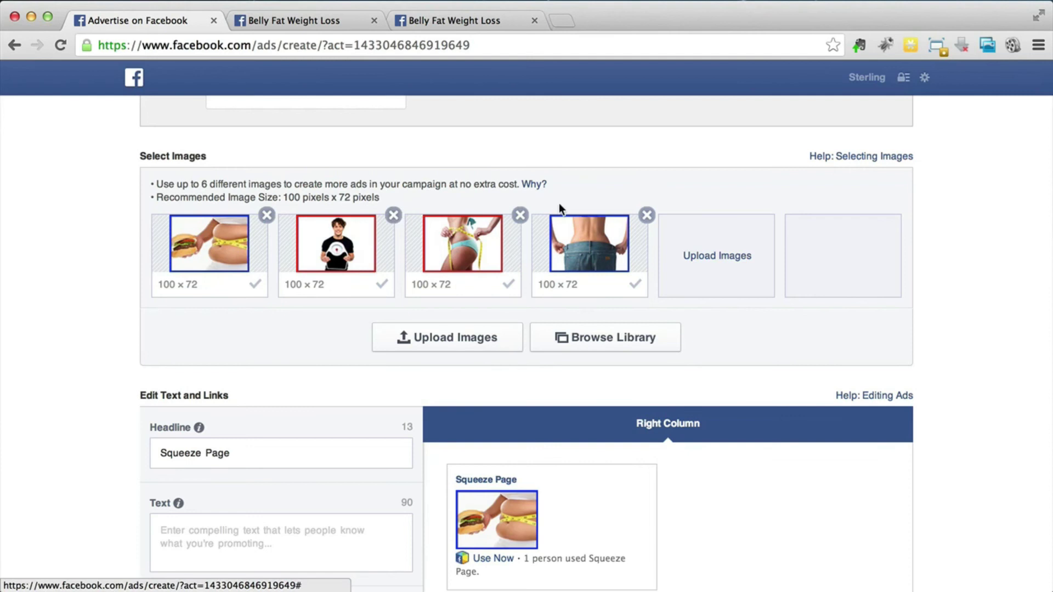
left_click(393, 218)
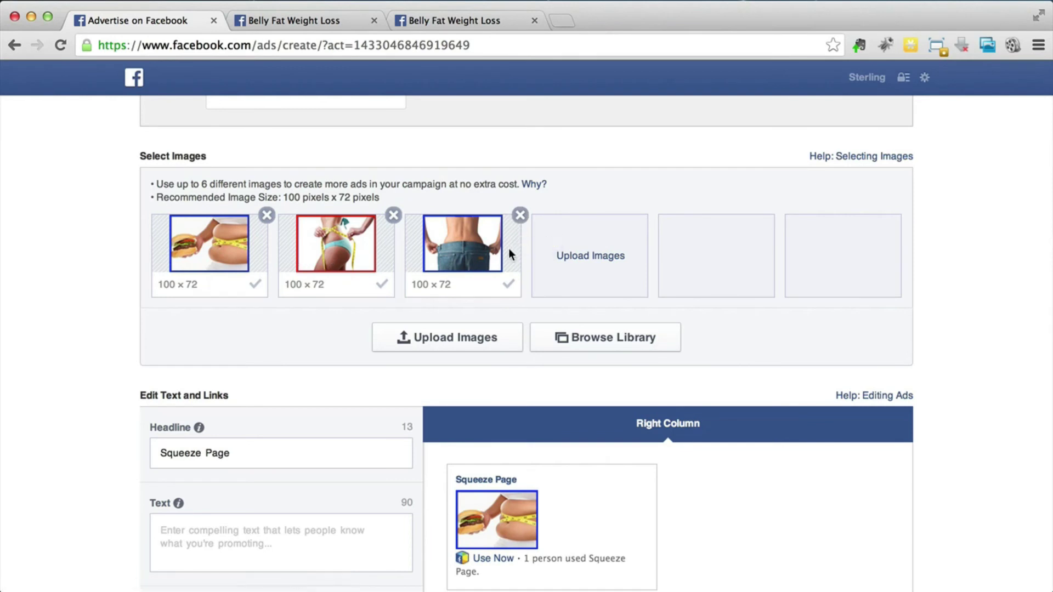
Select the existing 'Squeeze Page' text in the ad Headline field.
scroll(324, 344, "down", 3)
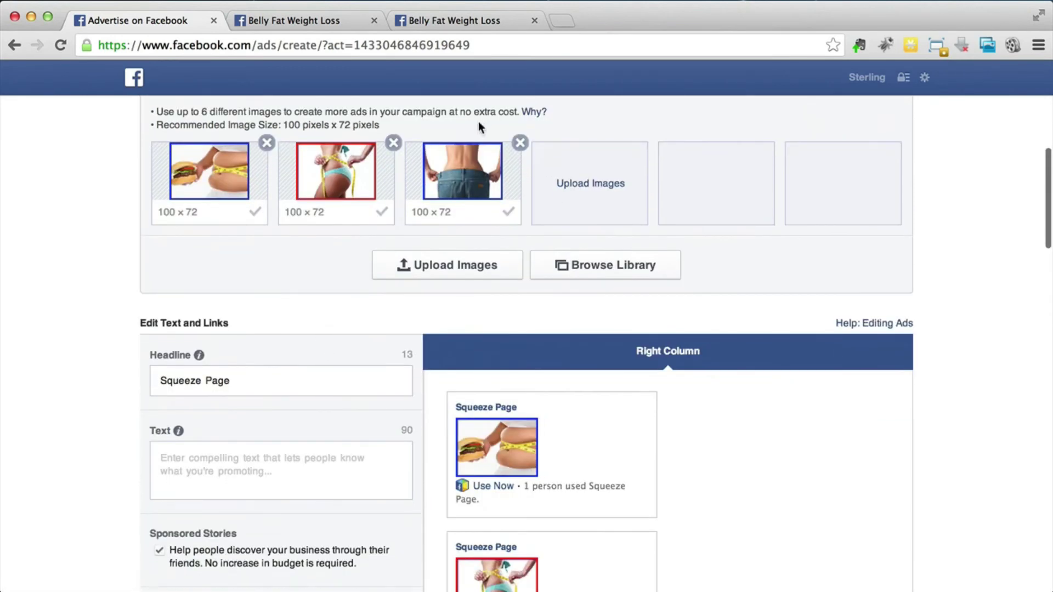
scroll(278, 284, "down", 1)
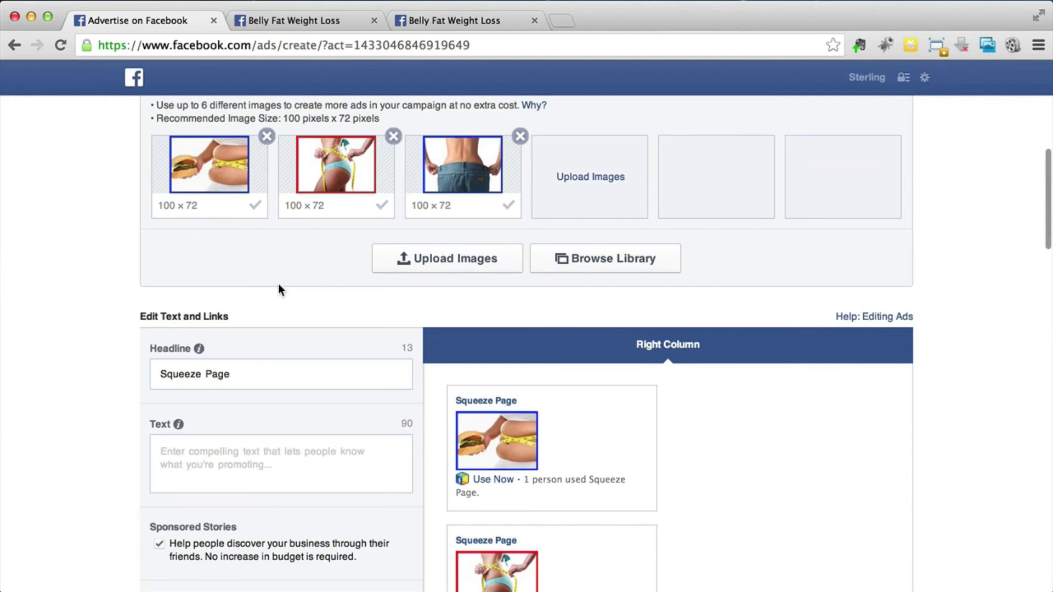
scroll(278, 284, "down", 4)
left_click(275, 283)
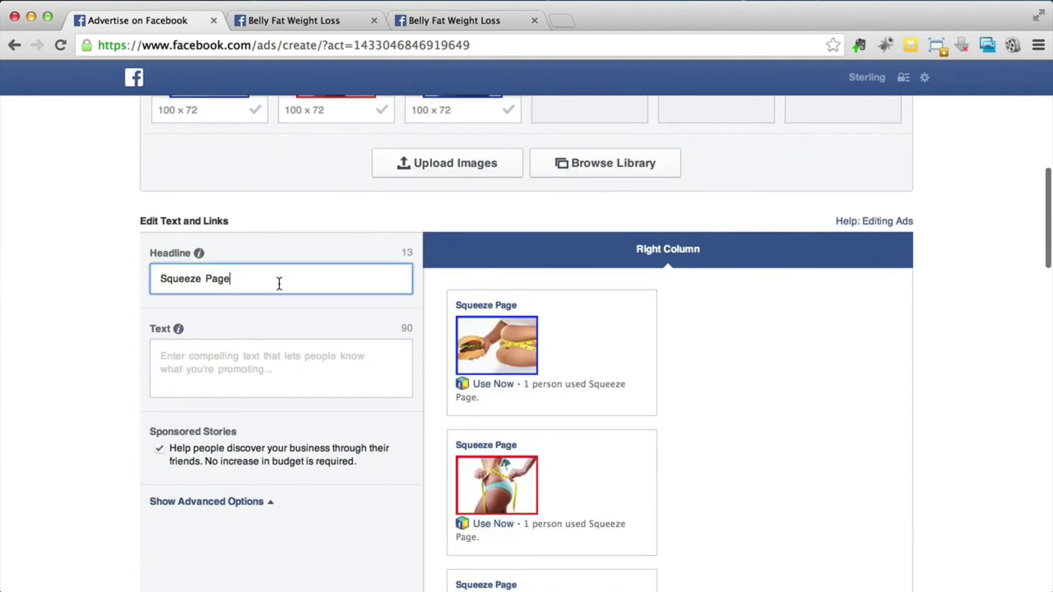
left_click_drag(273, 283, 148, 275)
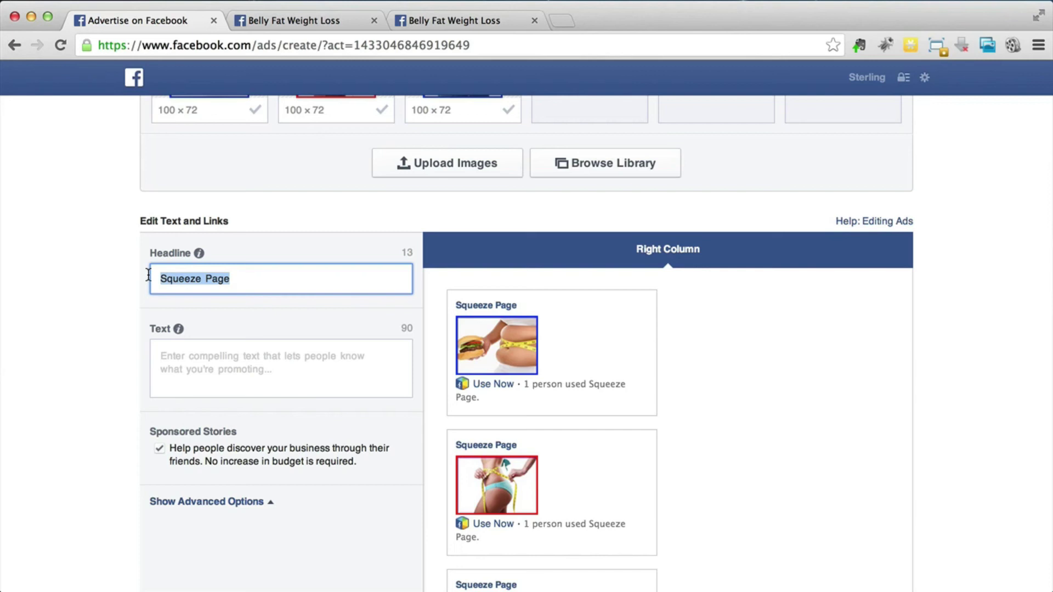
scroll(148, 274, "down", 3)
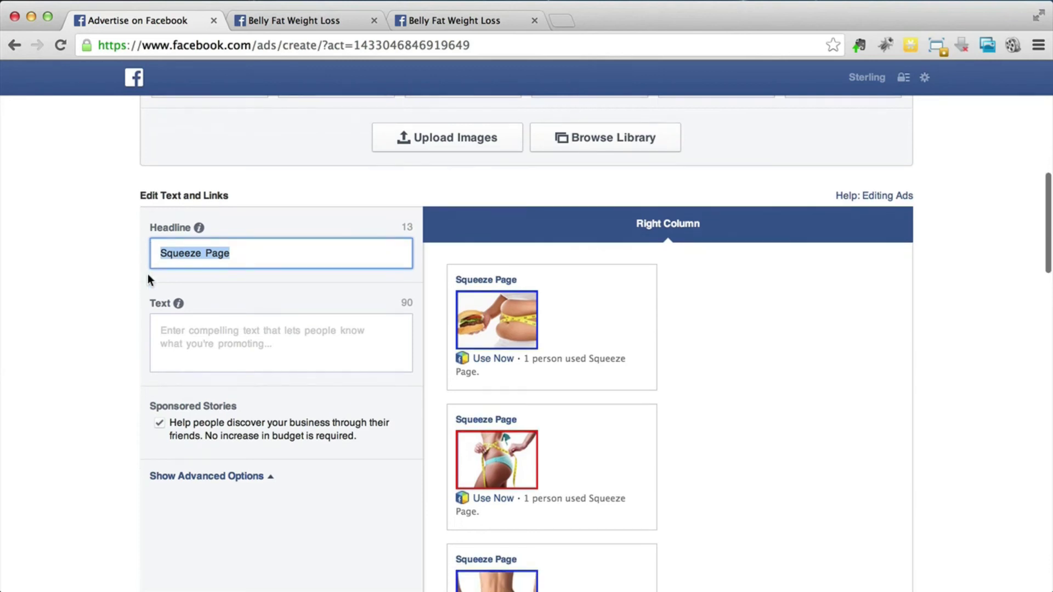
scroll(147, 274, "down", 1)
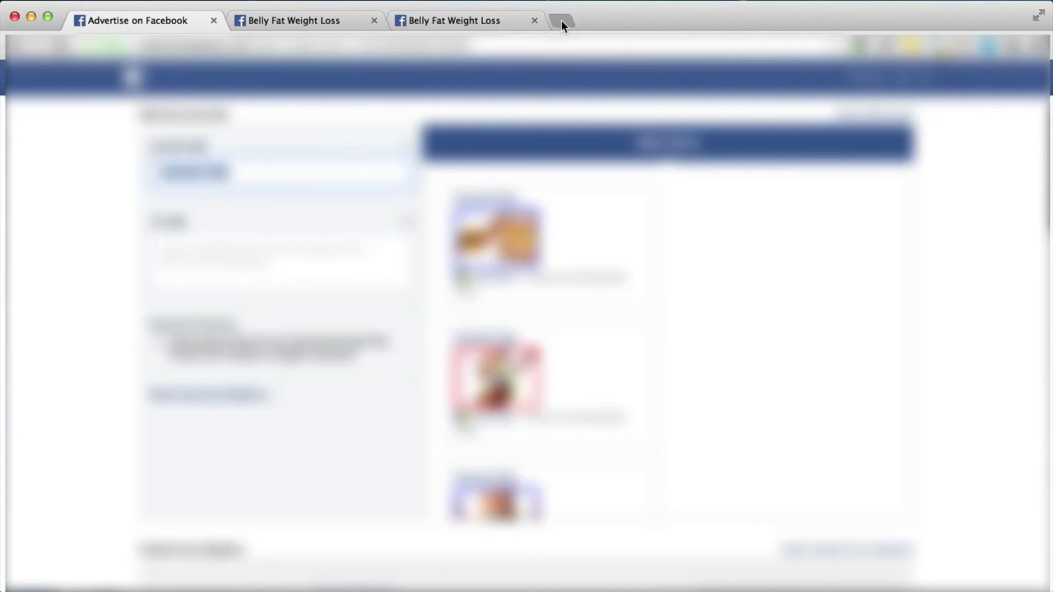
Search Google for 'weight loss' in a new tab, dismissing the welcome popup.
left_click(561, 21)
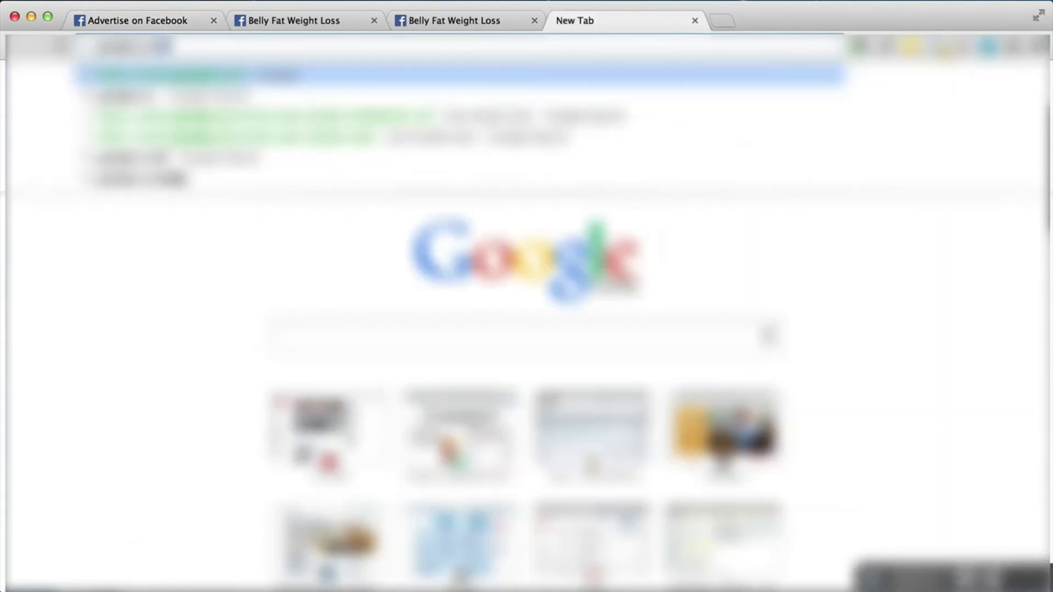
key("Return")
left_click(1025, 126)
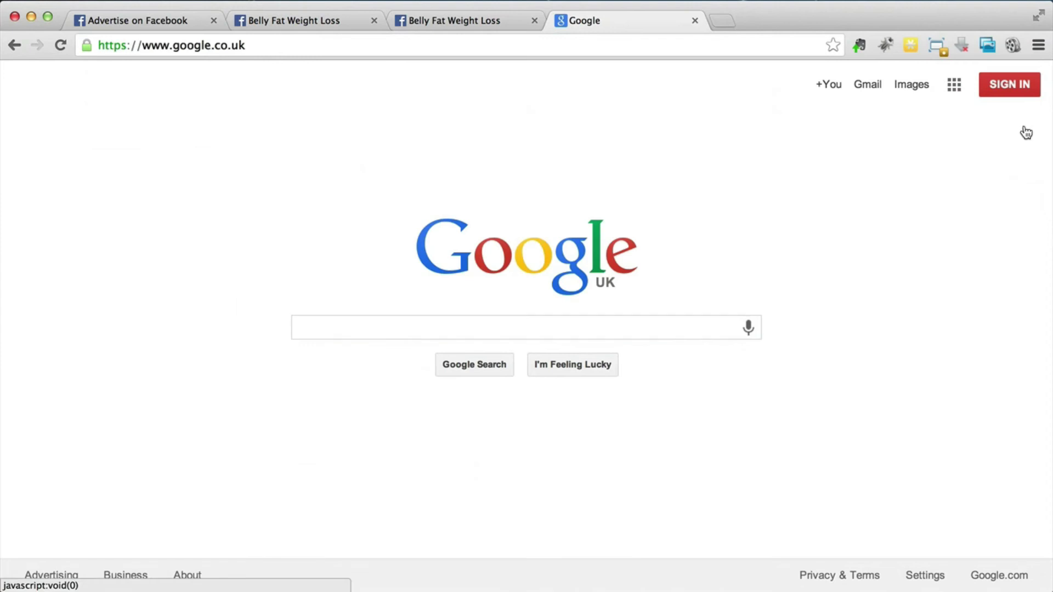
left_click(352, 329)
type("weight loss")
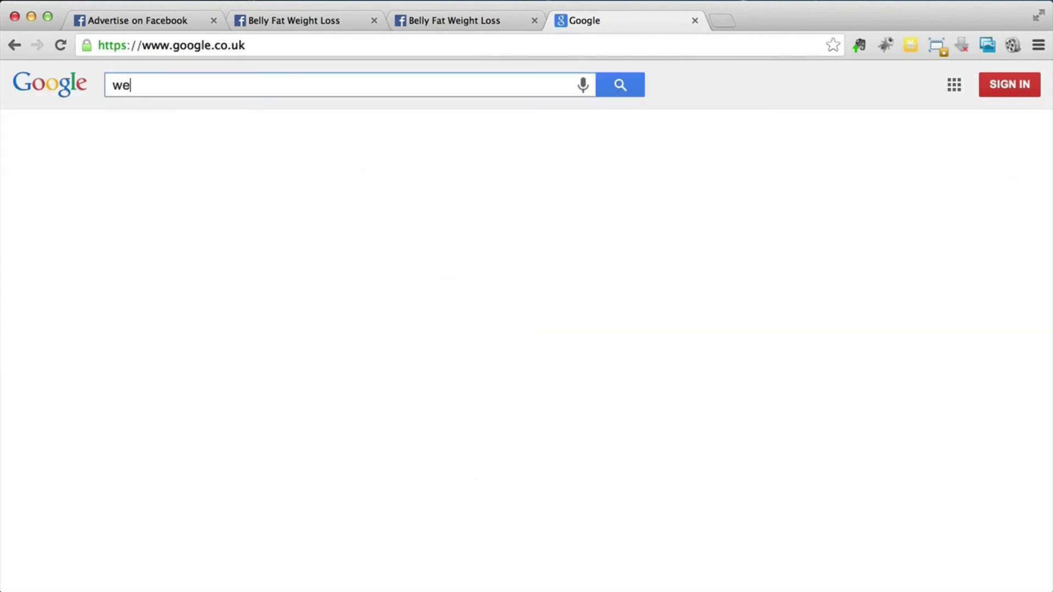
key("Return")
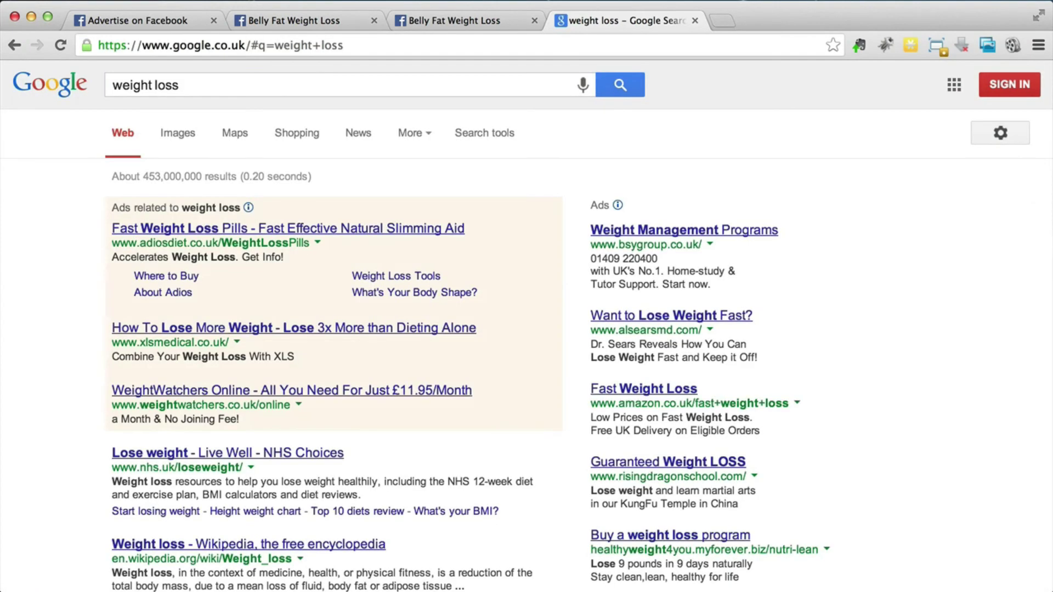
Scroll through the competing paid ads on the weight loss results page.
scroll(577, 362, "down", 2)
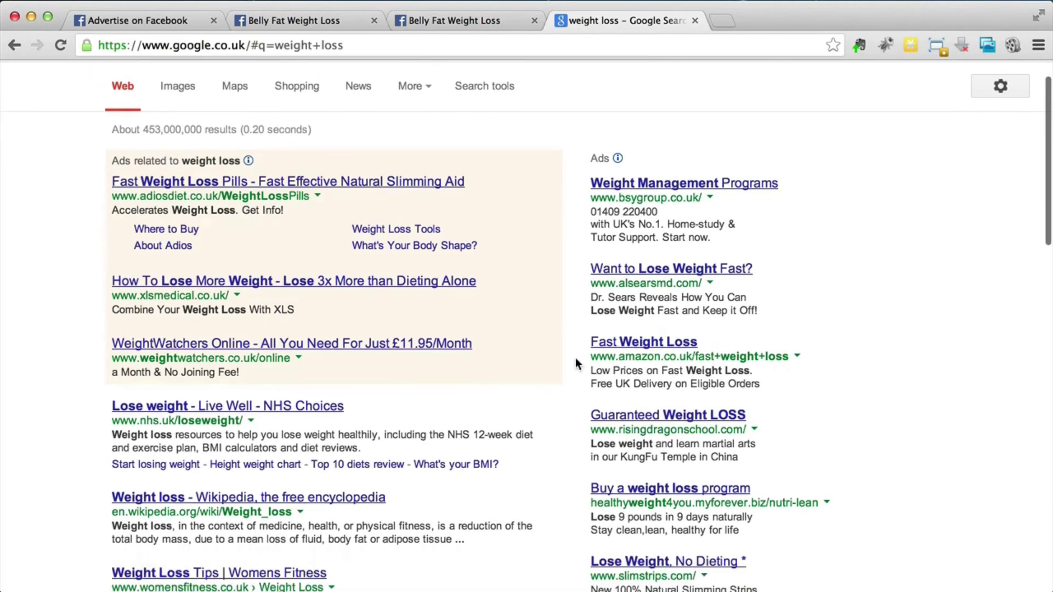
scroll(576, 360, "down", 3)
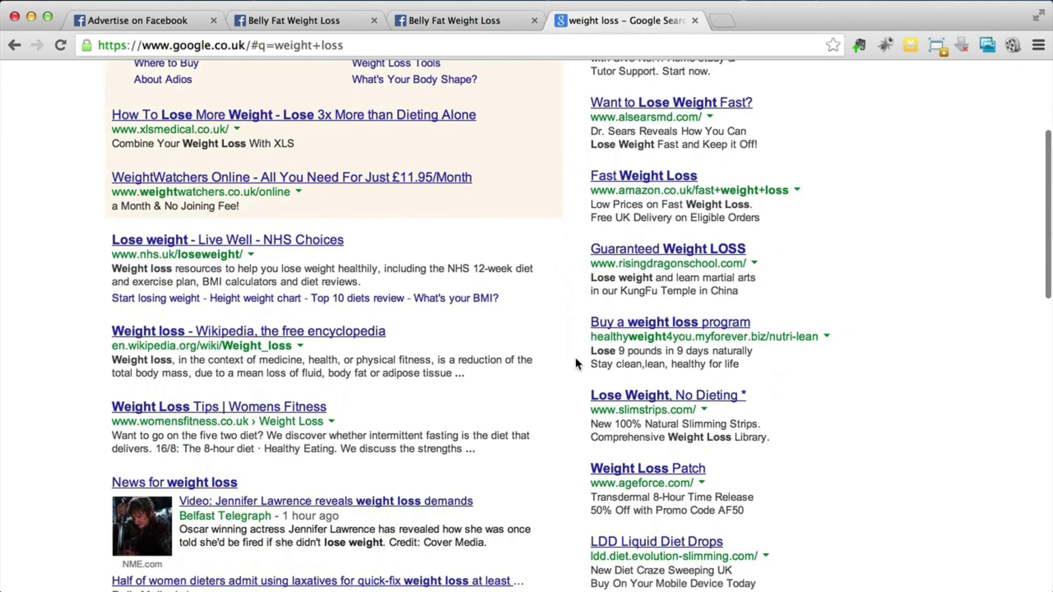
scroll(576, 356, "up", 3)
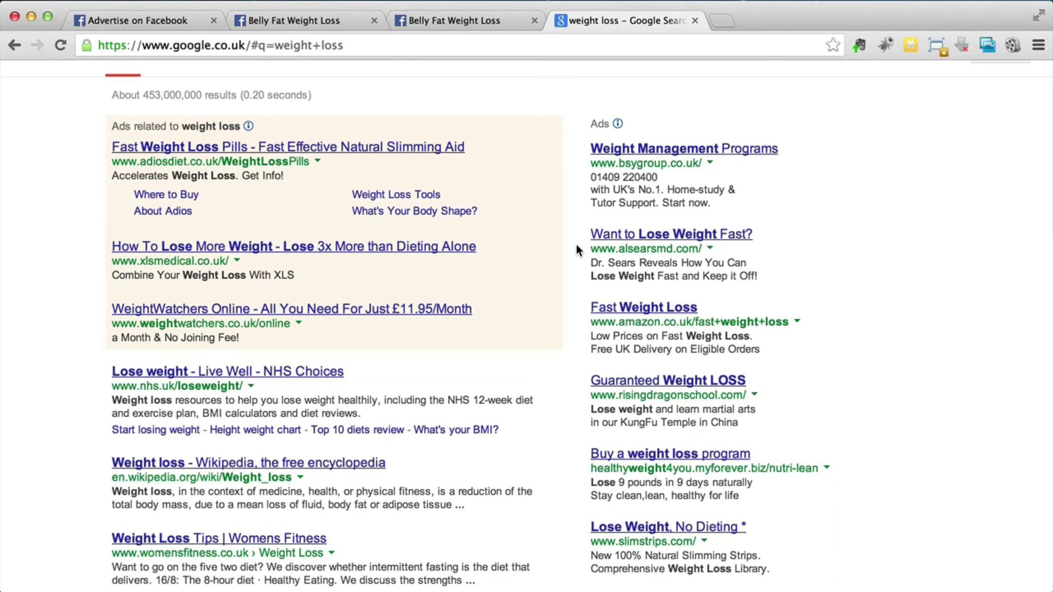
scroll(577, 245, "down", 1)
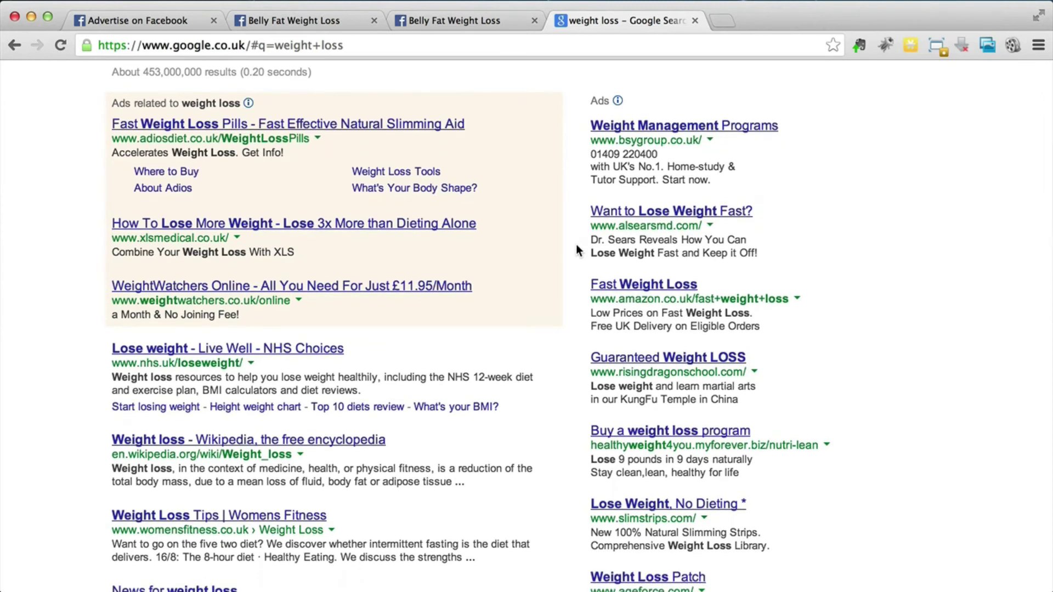
scroll(576, 245, "down", 5)
scroll(576, 244, "up", 5)
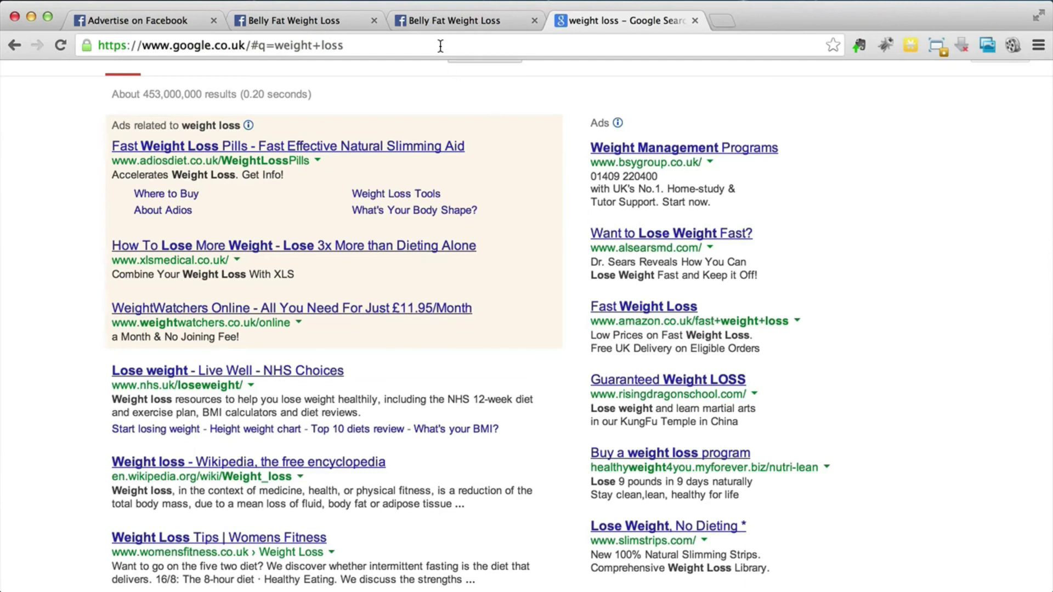
left_click(442, 25)
Set the ad headline to 'Want To Lose Weight Fast?' with corrected capitalisation.
left_click(122, 25)
type("Want to Lose Weight Fast?")
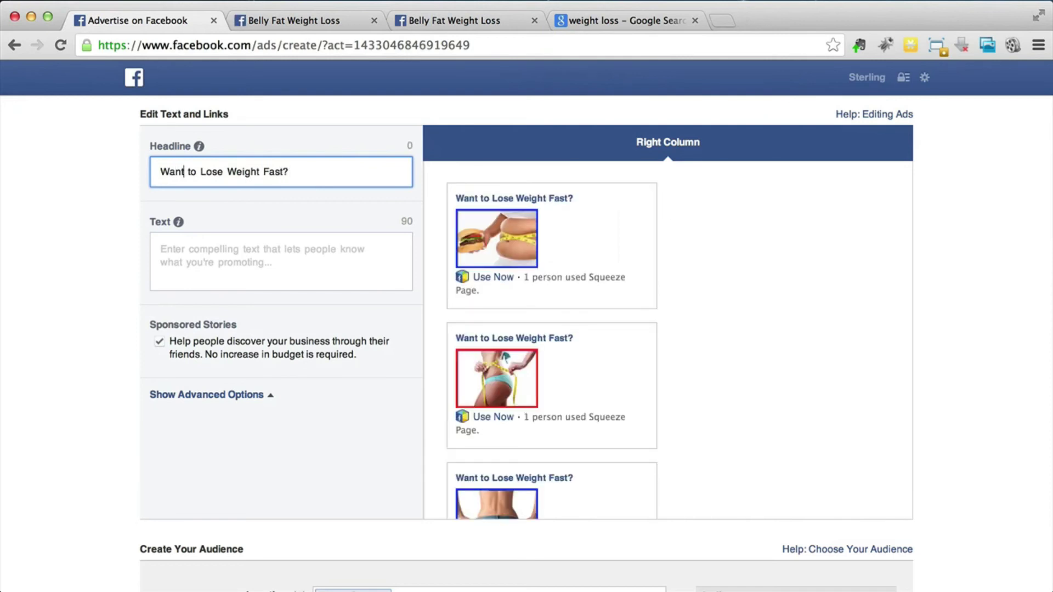
left_click(189, 171)
key("BackSpace")
type("T")
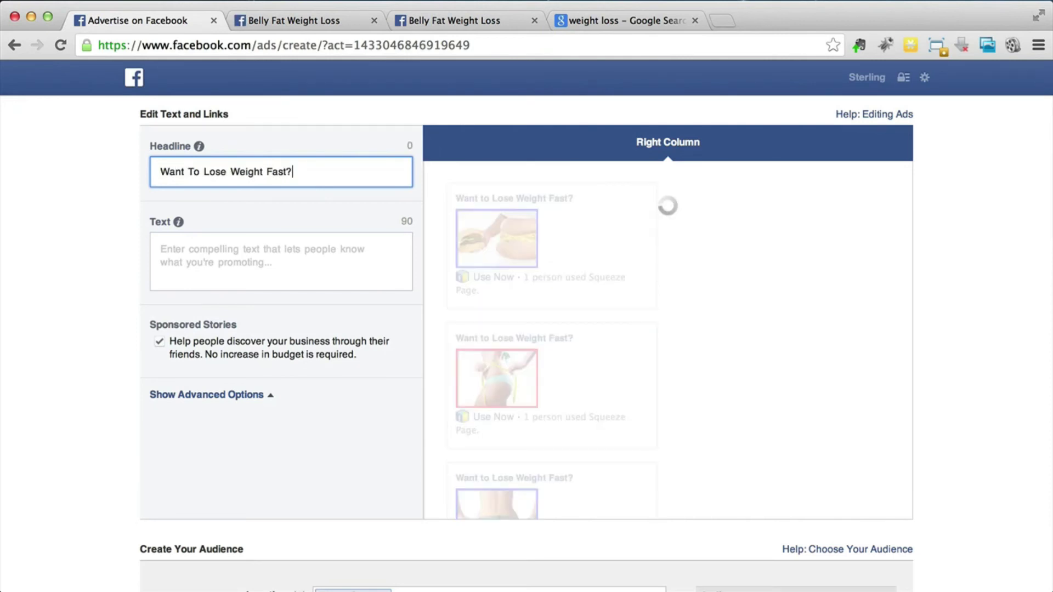
left_click(409, 145)
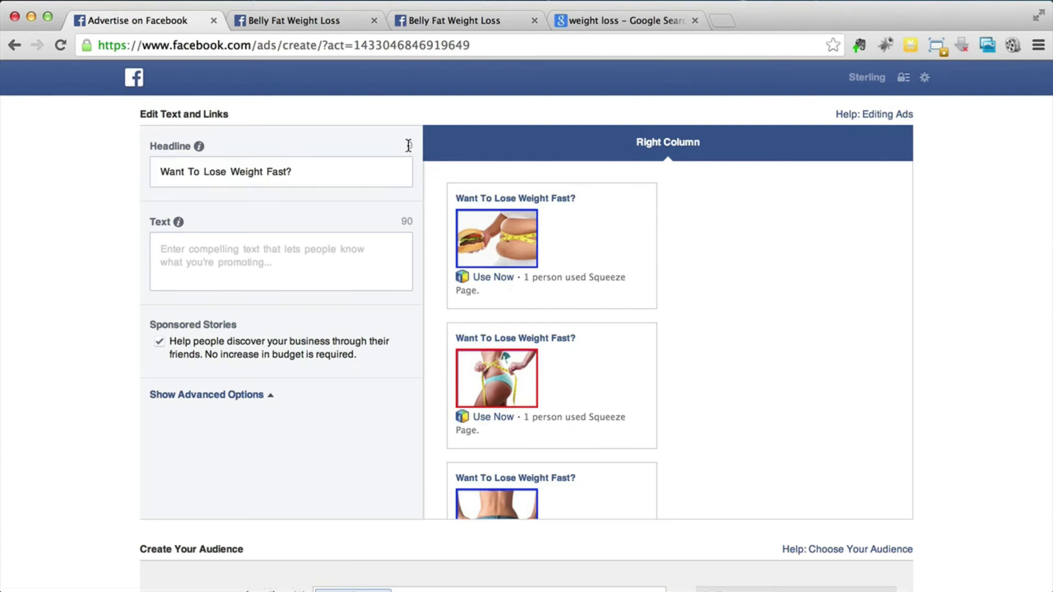
double_click(409, 145)
left_click(322, 169)
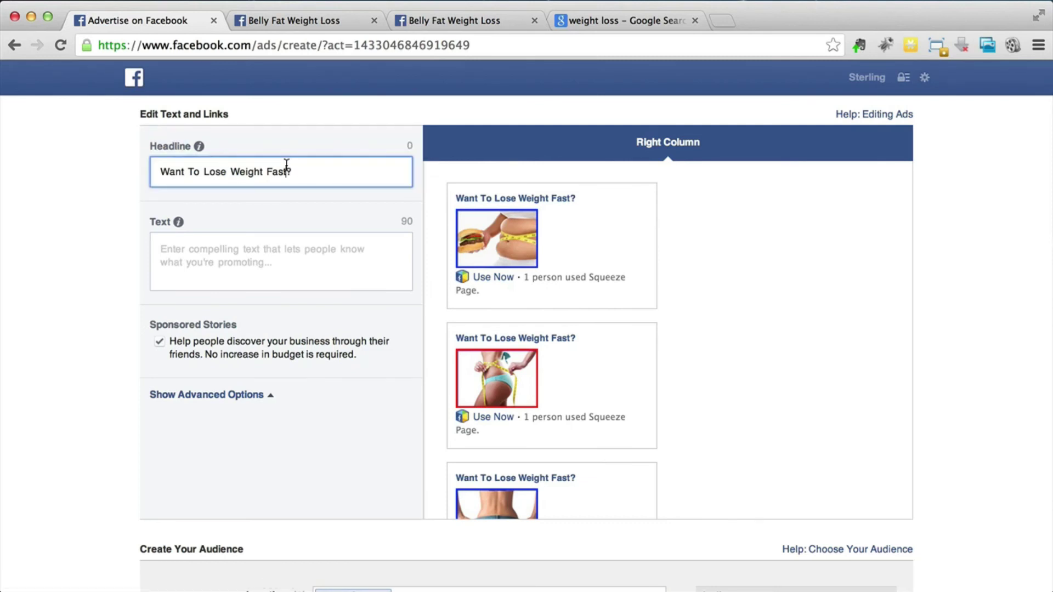
type("er")
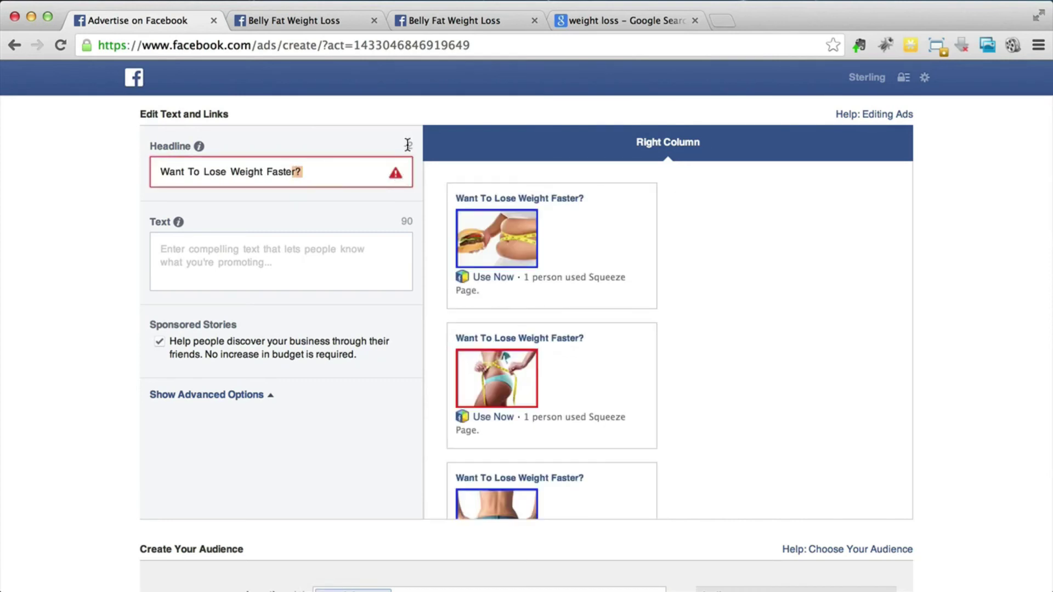
key("BackSpace")
key("BackSpace")
key("BackSpace")
type("?")
Highlight the Dr. Sears ad description in the Google results for reuse.
left_click(593, 24)
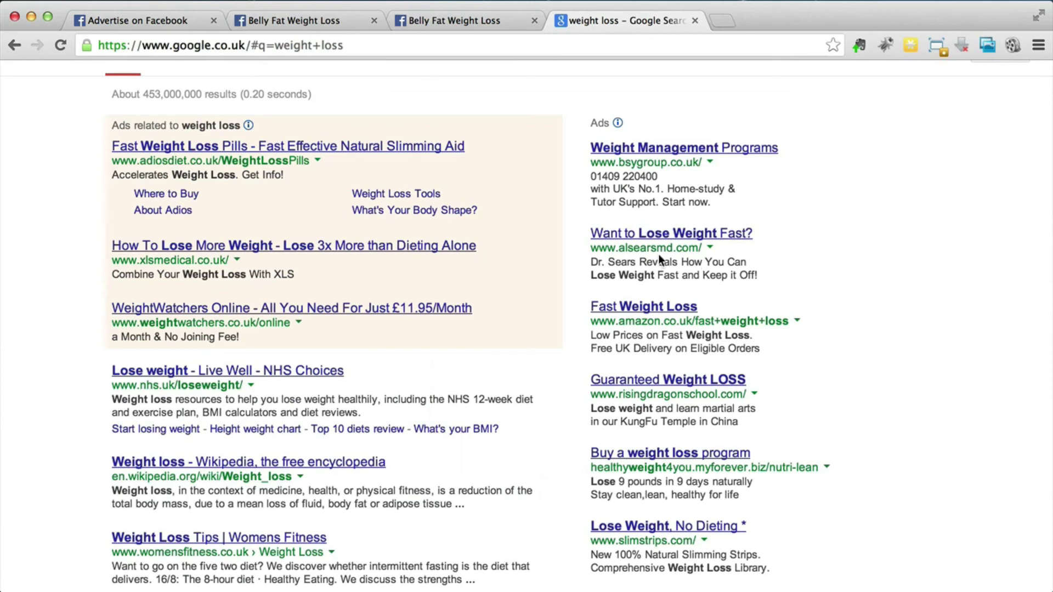
scroll(581, 269, "down", 1)
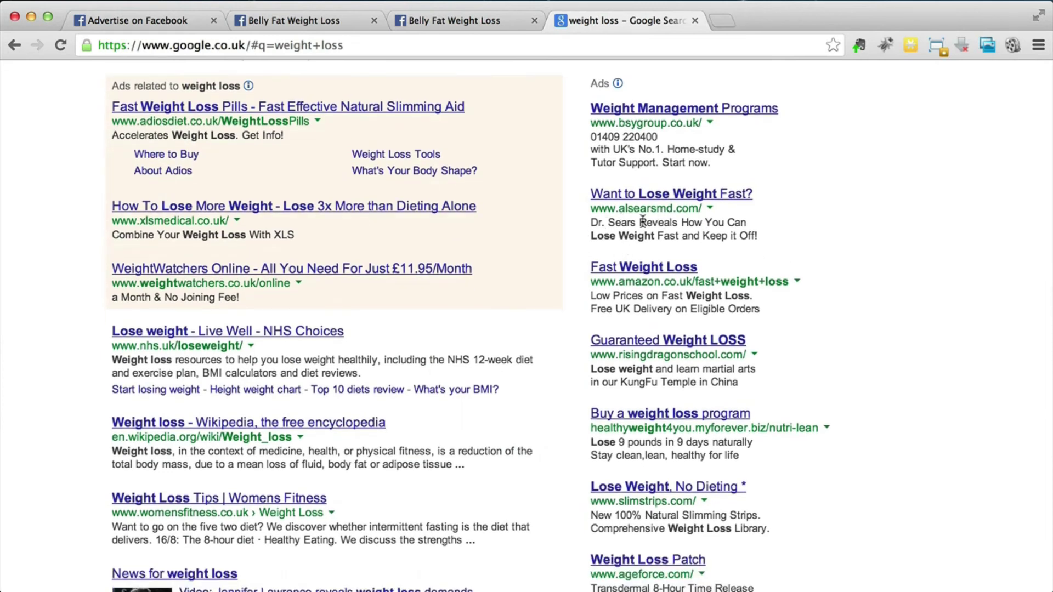
left_click_drag(640, 221, 758, 238)
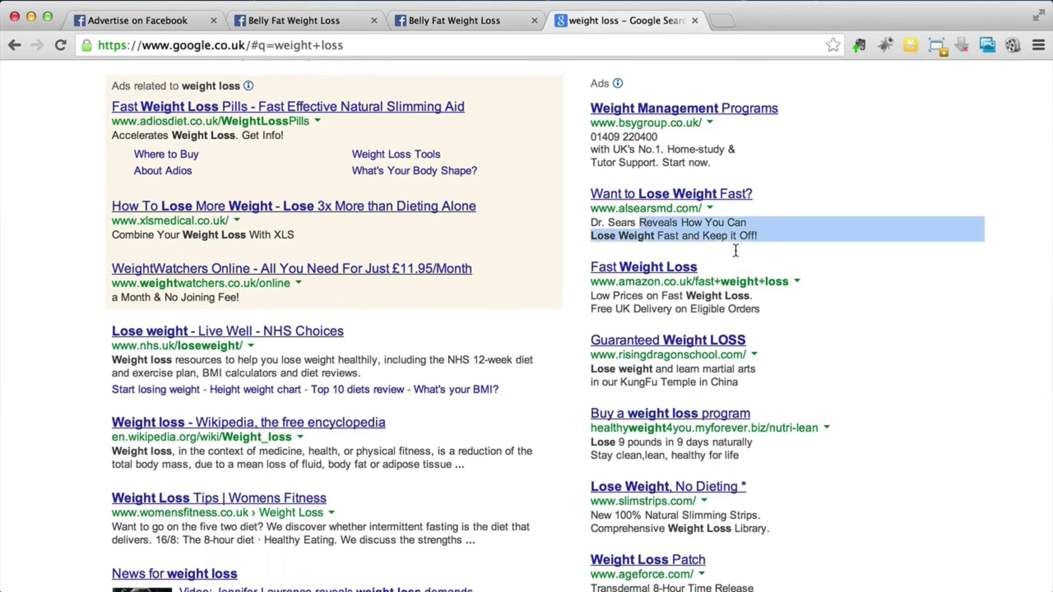
left_click(153, 19)
Enter ad text 'Ex-fatty Reveals How He Lost 12 Pounds In 3 Weeks With No Diet, No Strict Workouts'.
left_click(288, 262)
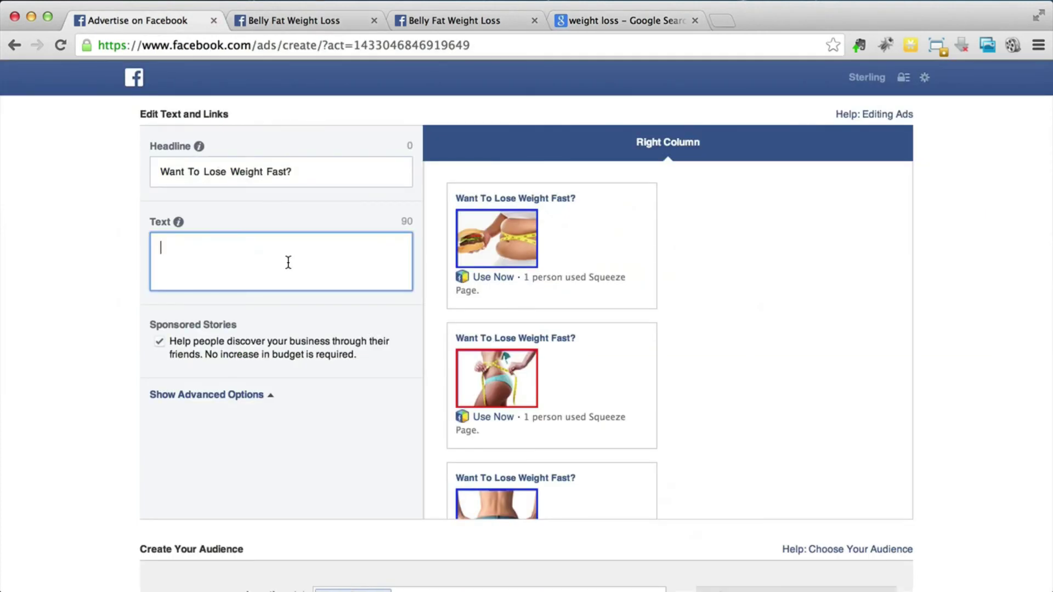
type("Ex-")
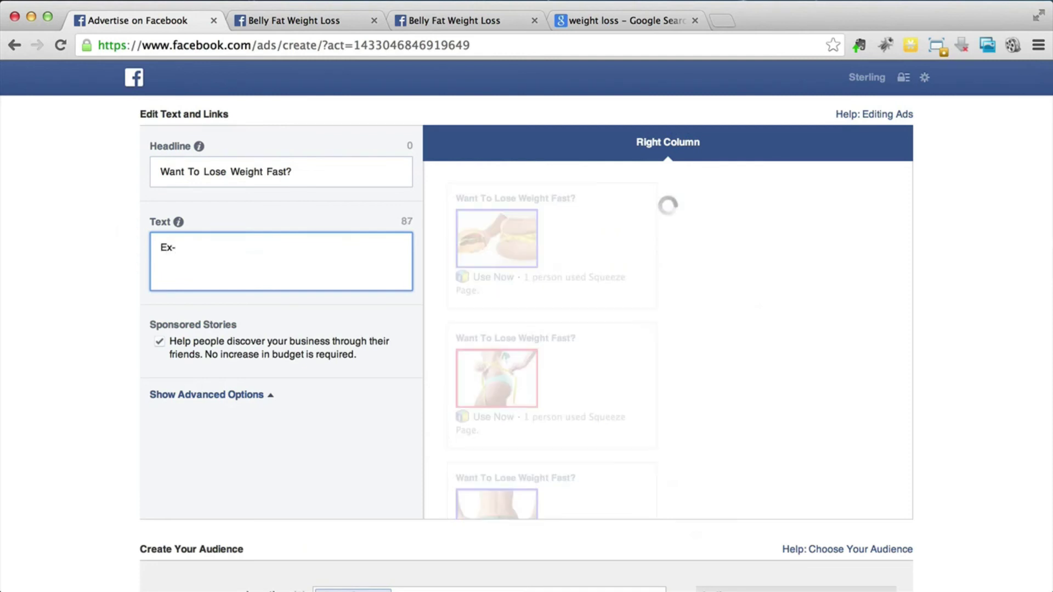
type("fatty Reveals How He Lost")
key("BackSpace")
key("BackSpace")
key("BackSpace")
key("BackSpace")
key("BackSpace")
type("Lost 12 Pounds In 3 Wee")
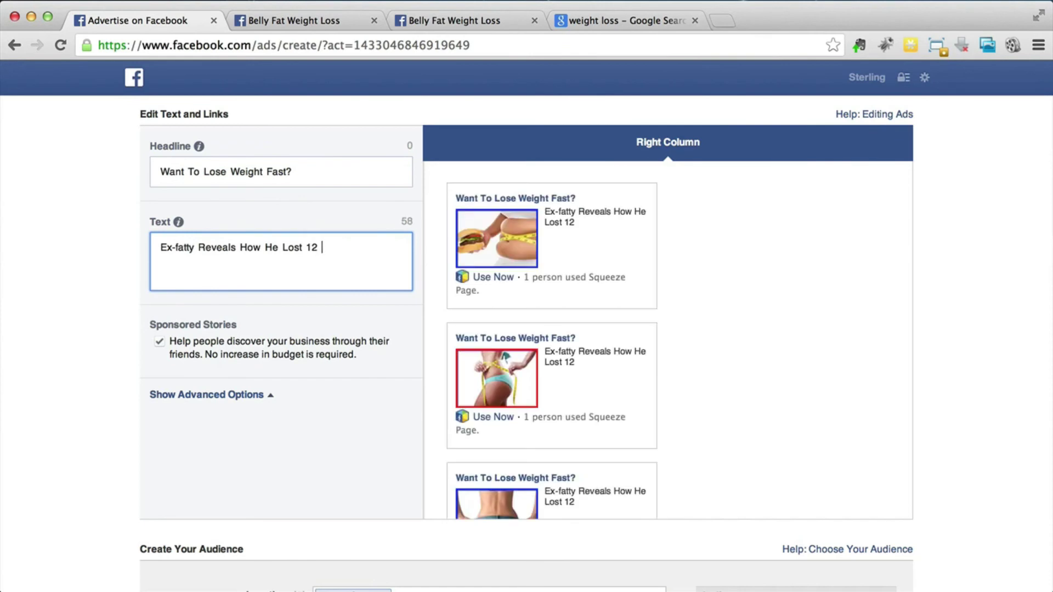
type("ks With No Diet, No")
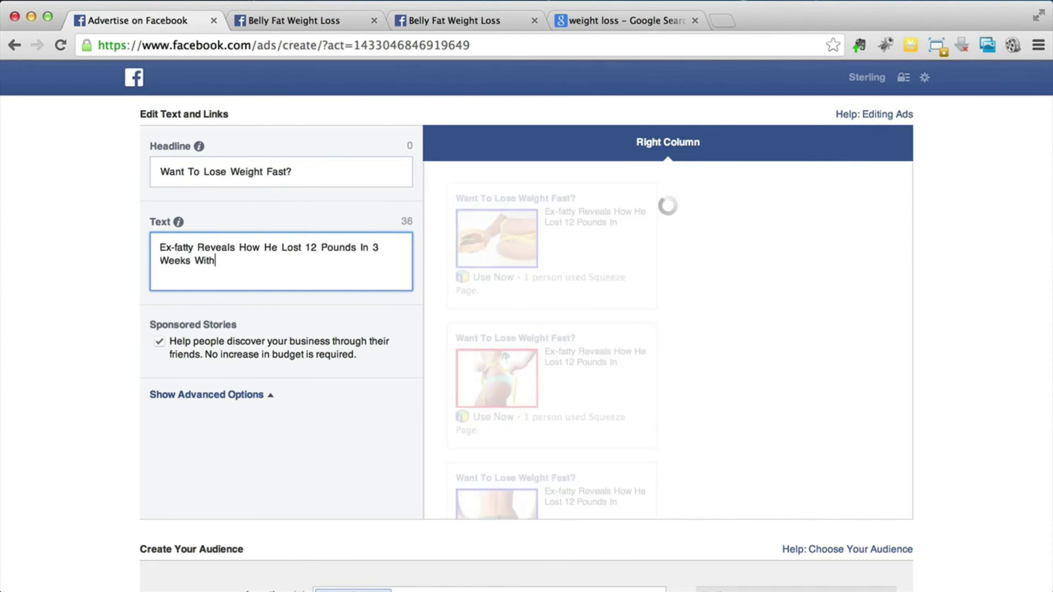
type(" Strict Workouts")
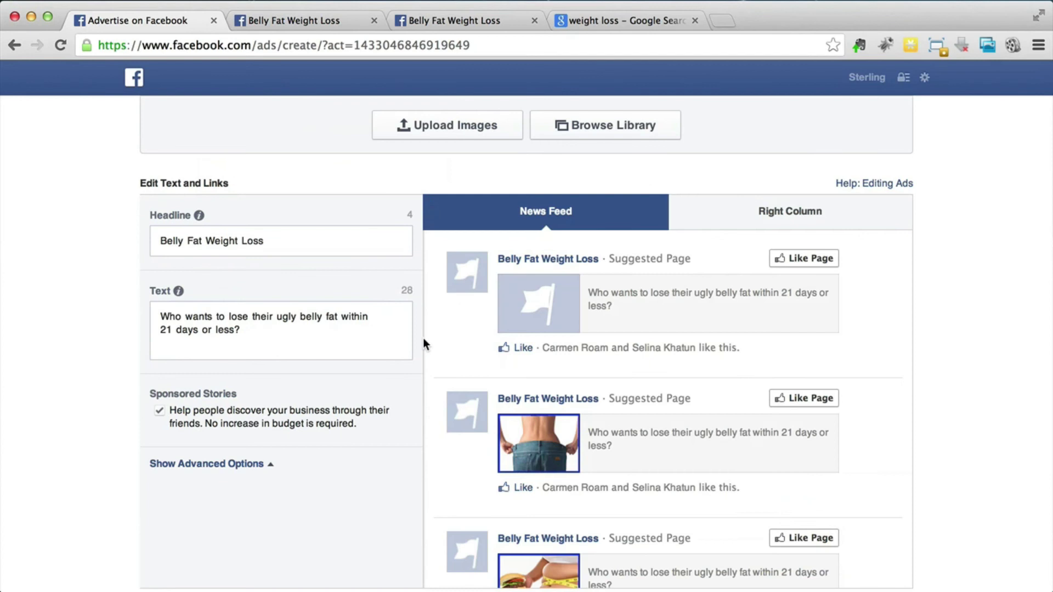
Remove the 254x160 flag placeholder thumbnail, leaving the three belly-fat images.
scroll(425, 337, "down", 5)
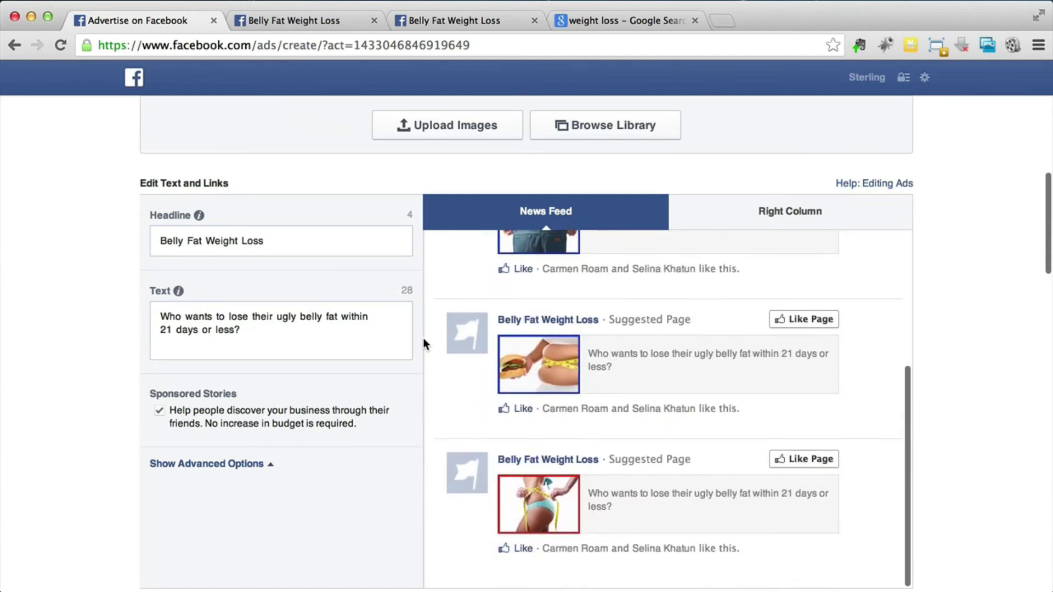
scroll(423, 345, "down", 2)
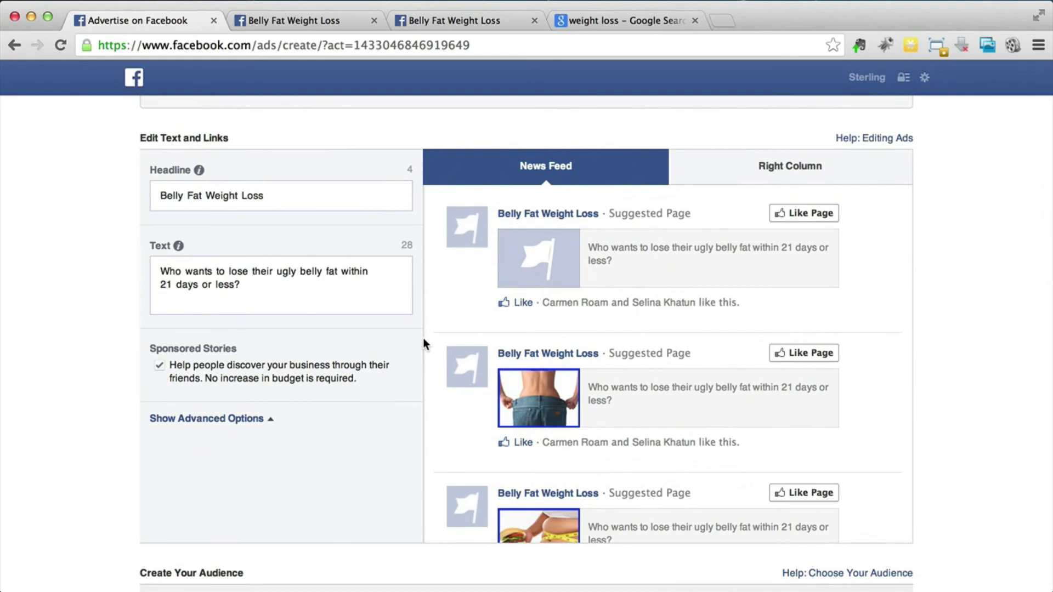
scroll(423, 338, "up", 4)
scroll(423, 338, "up", 1)
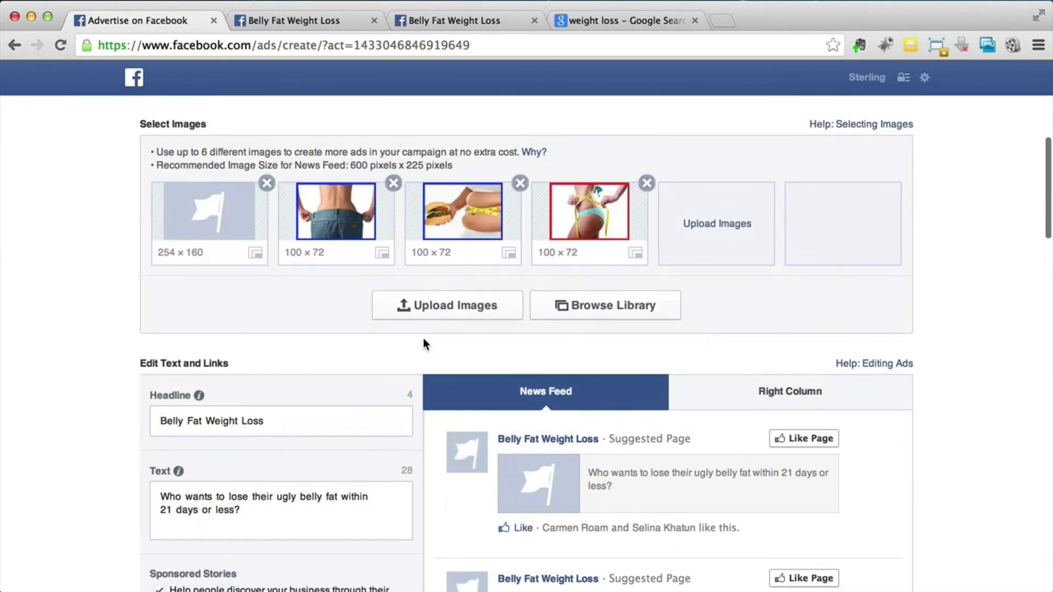
left_click(267, 183)
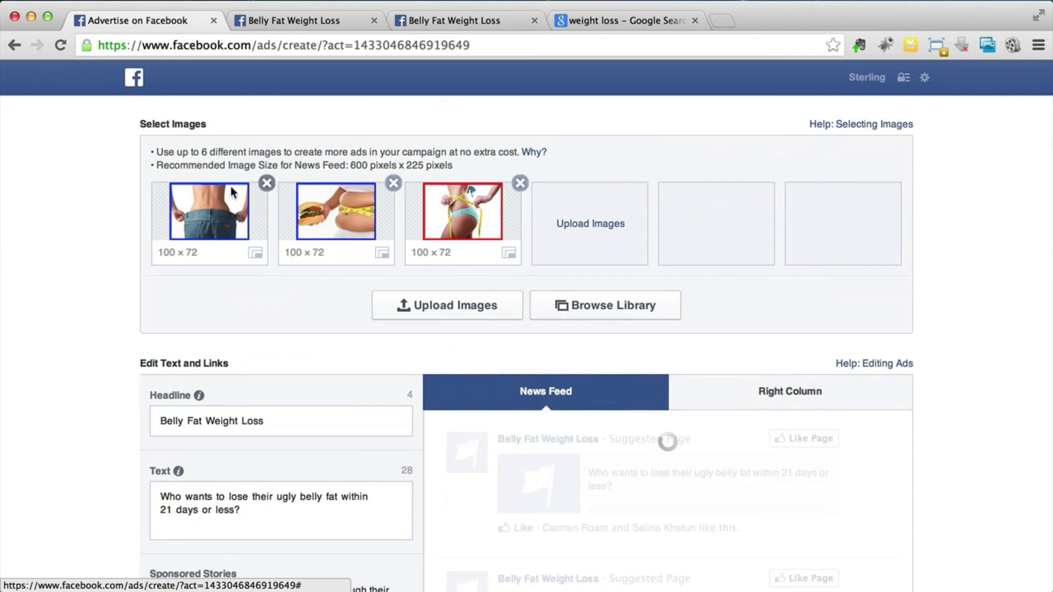
scroll(94, 367, "down", 5)
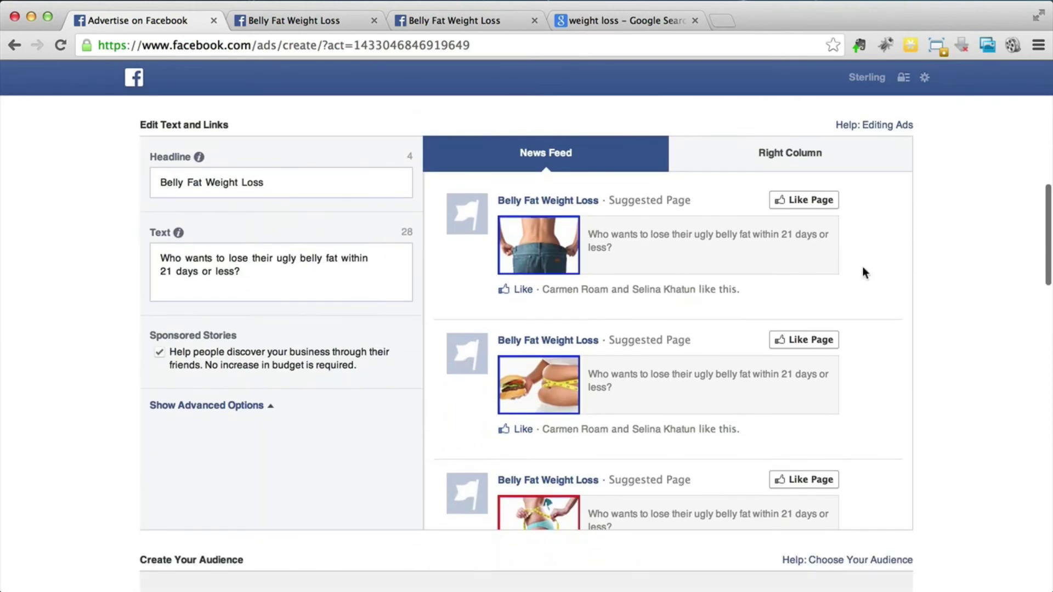
scroll(864, 272, "down", 5)
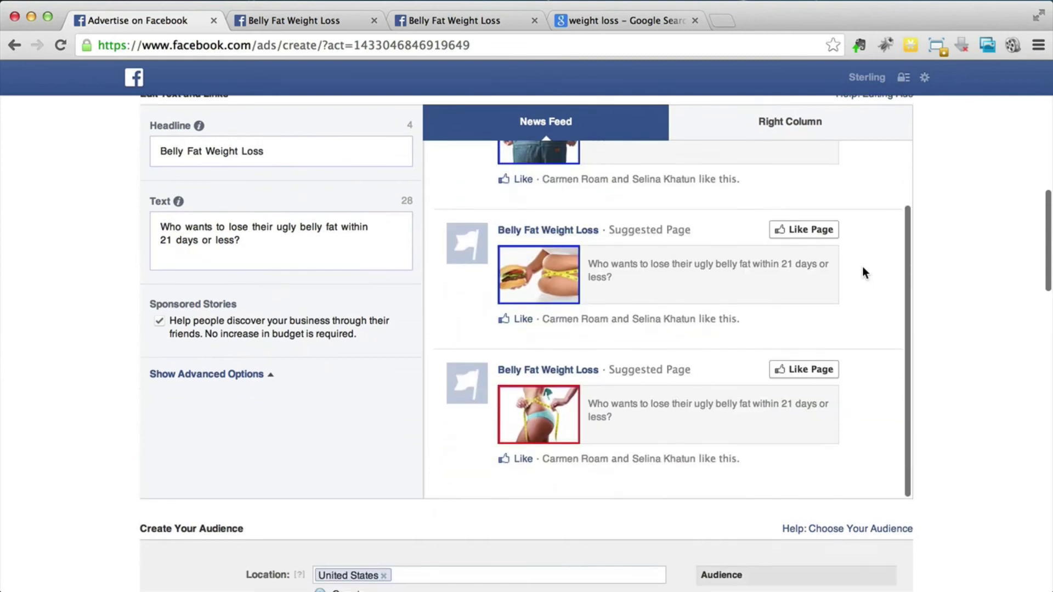
scroll(864, 273, "up", 4)
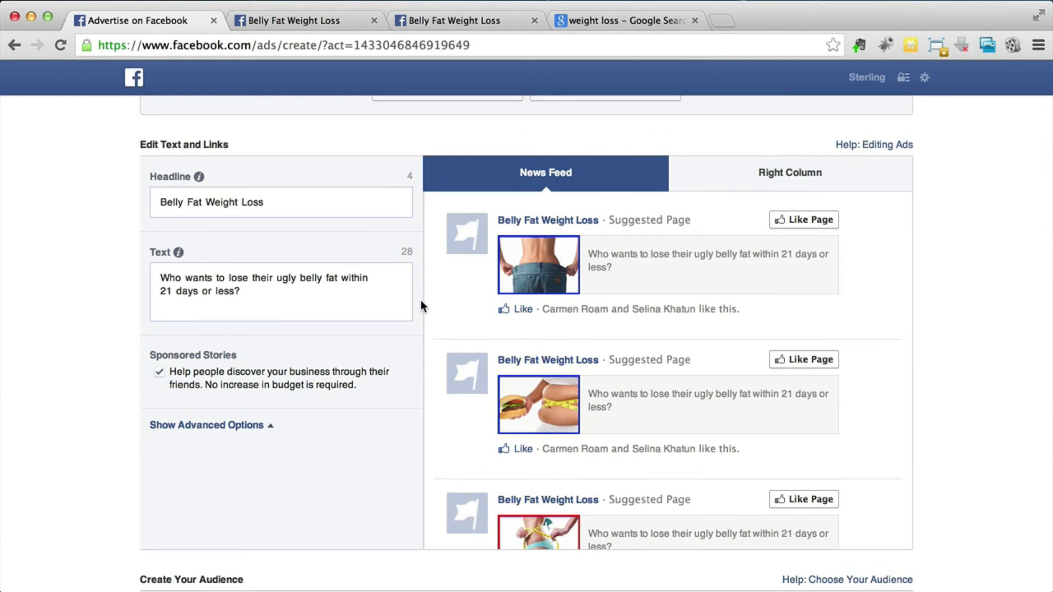
scroll(420, 302, "down", 5)
scroll(421, 303, "up", 4)
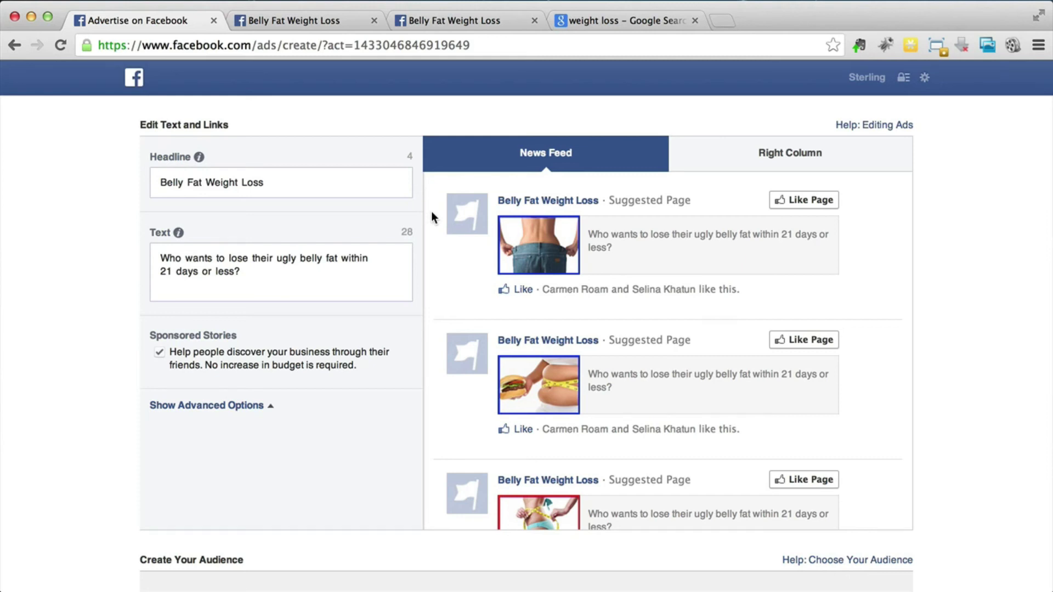
scroll(431, 218, "up", 1)
scroll(431, 218, "down", 1)
scroll(431, 211, "up", 1)
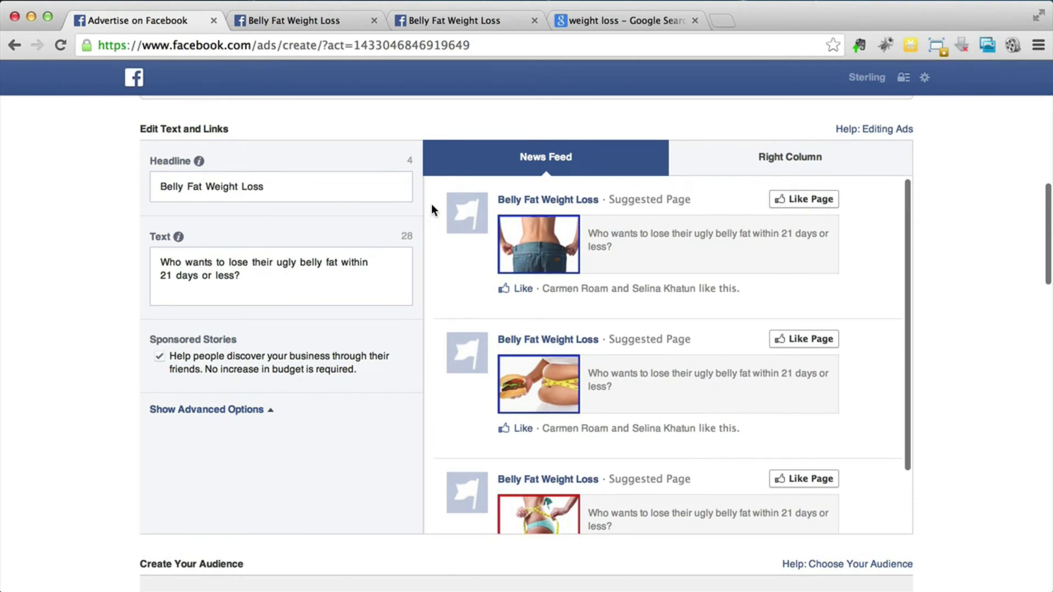
Compare the ad previews in Right Column and News Feed formats, ending on Right Column.
left_click(776, 159)
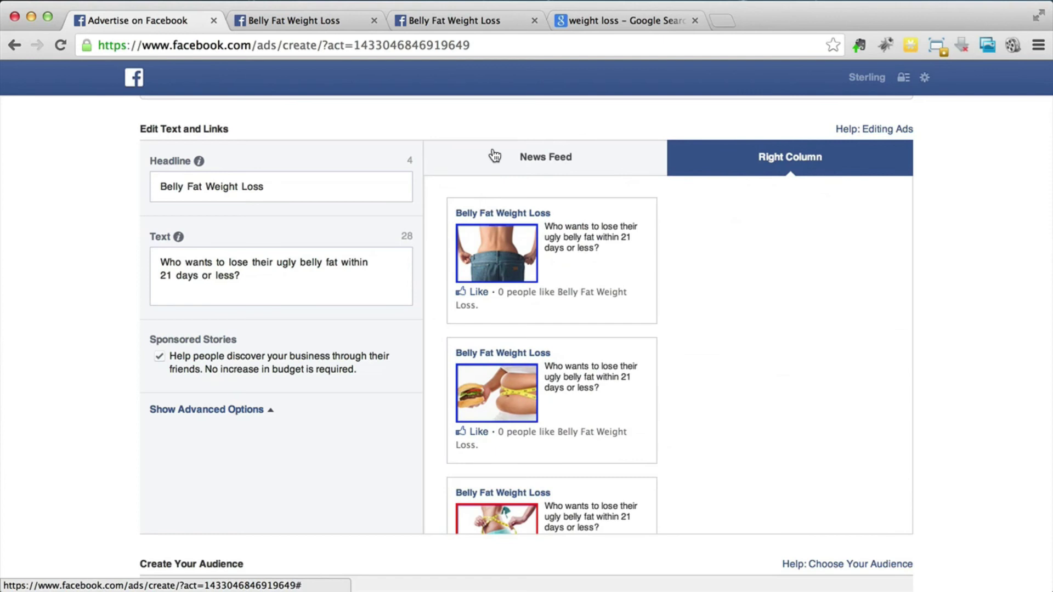
left_click(495, 156)
scroll(861, 251, "down", 3)
scroll(861, 251, "up", 5)
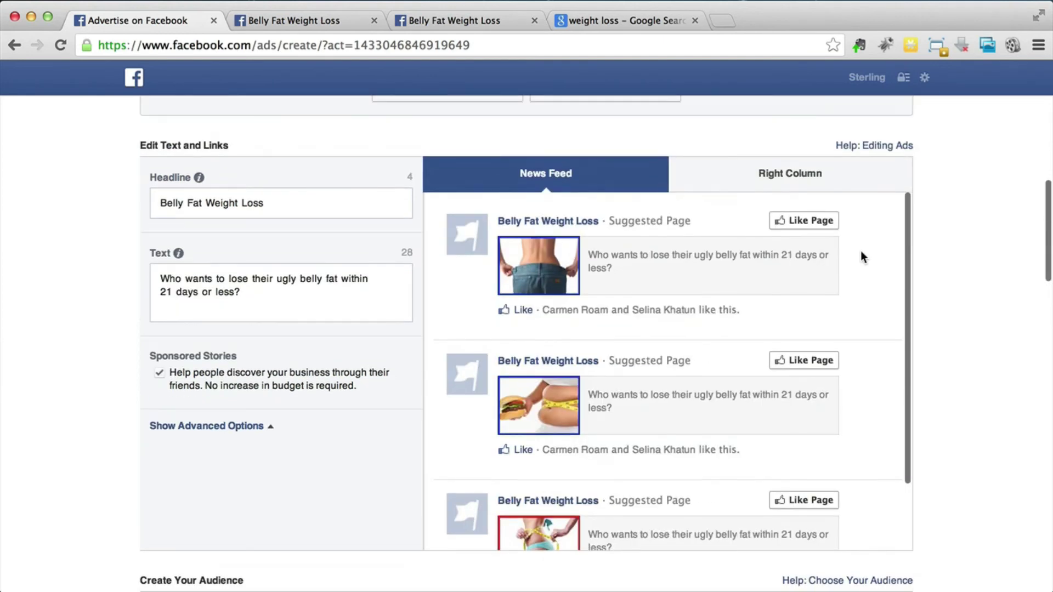
left_click(828, 183)
Scroll down to the Create Your Audience targeting settings.
scroll(647, 252, "down", 2)
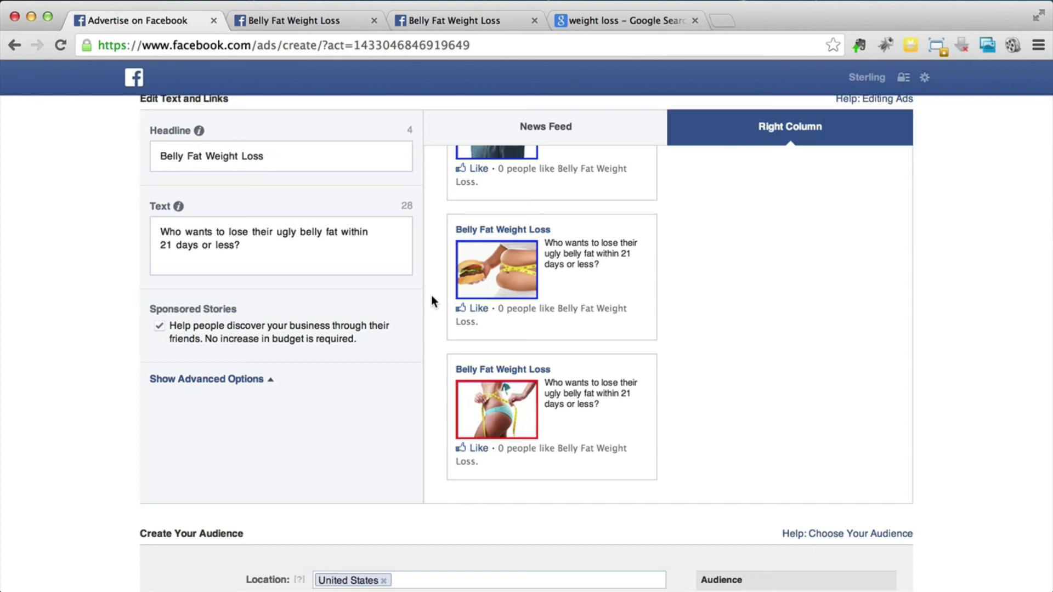
scroll(27, 301, "down", 7)
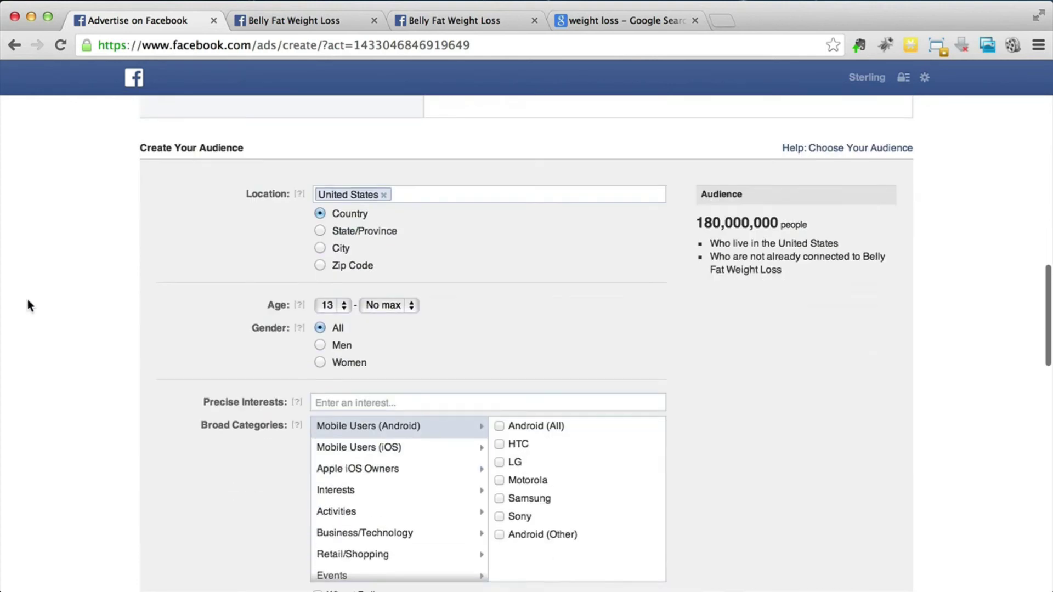
scroll(28, 300, "down", 6)
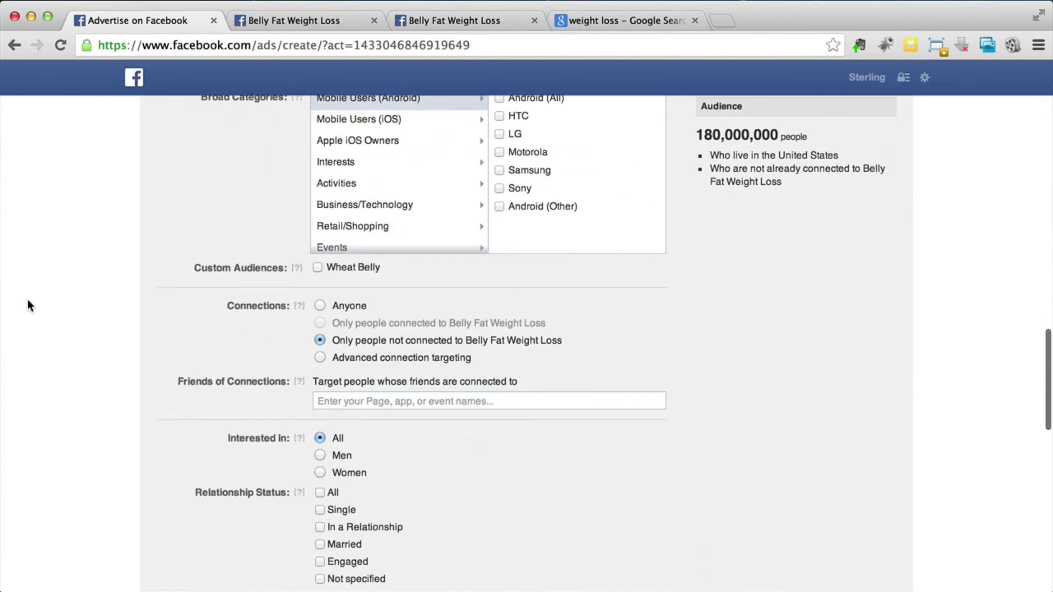
scroll(28, 299, "down", 2)
scroll(28, 299, "up", 17)
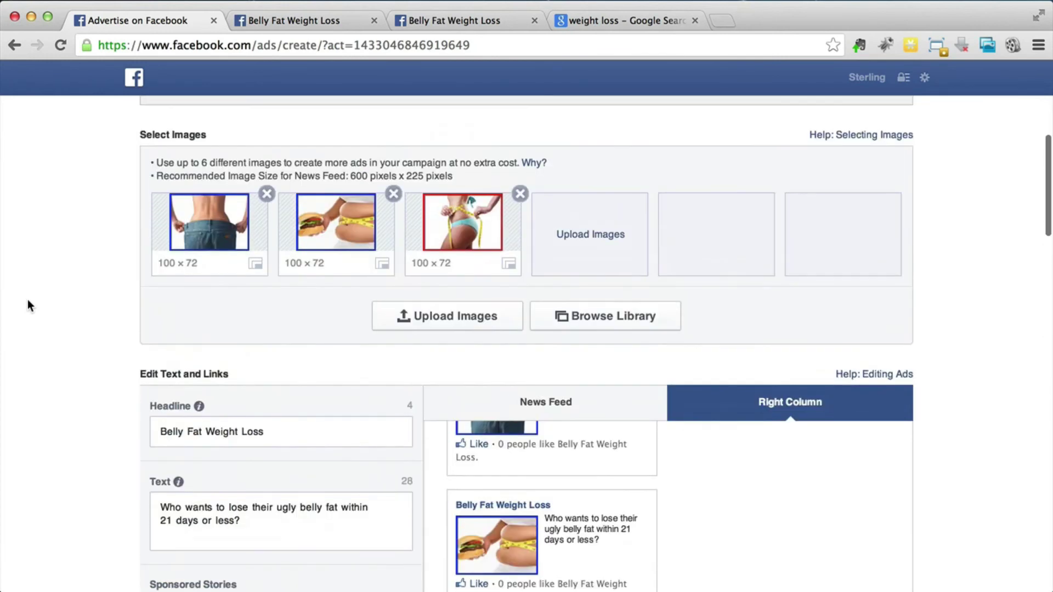
scroll(27, 300, "down", 8)
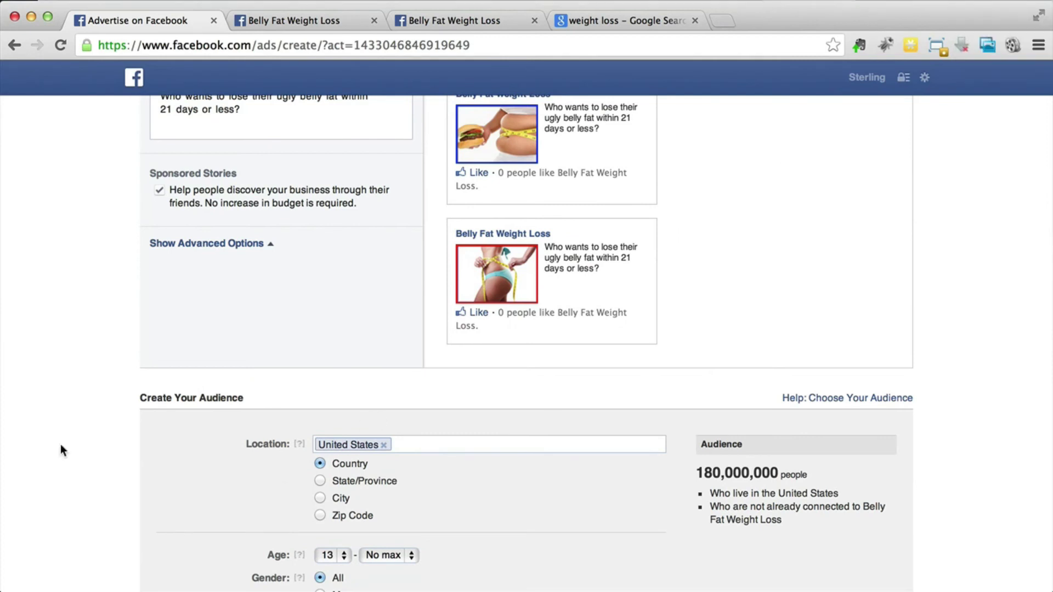
scroll(61, 423, "down", 4)
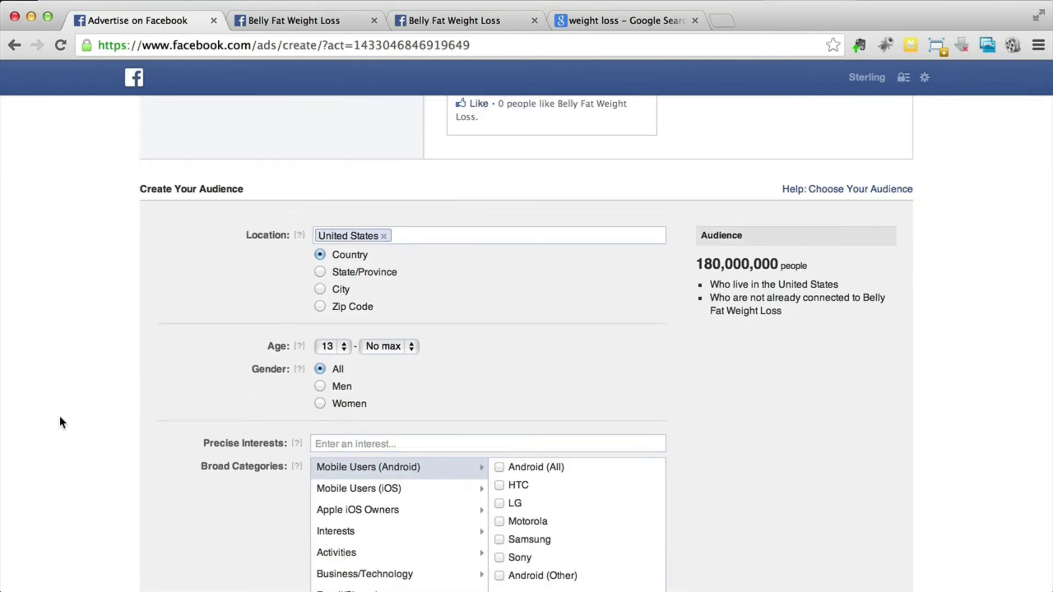
scroll(59, 423, "down", 4)
scroll(60, 423, "up", 2)
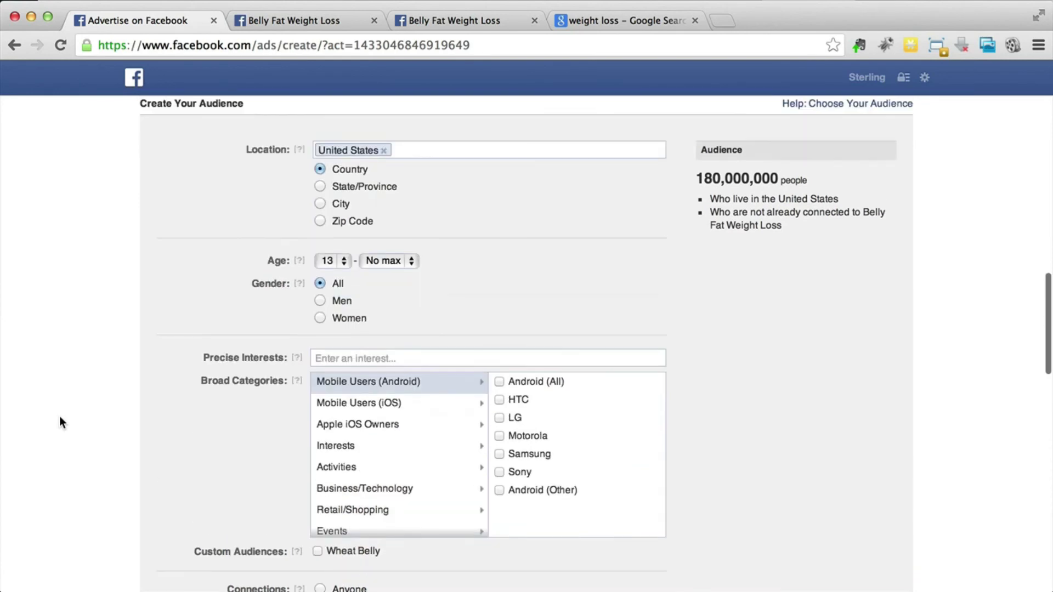
scroll(60, 421, "up", 1)
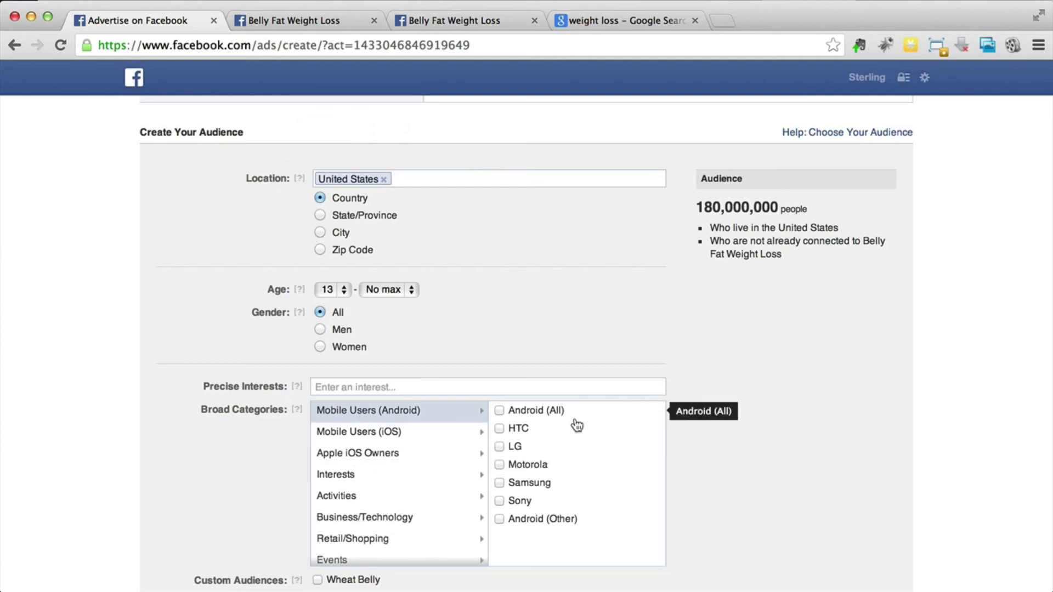
scroll(711, 417, "down", 1)
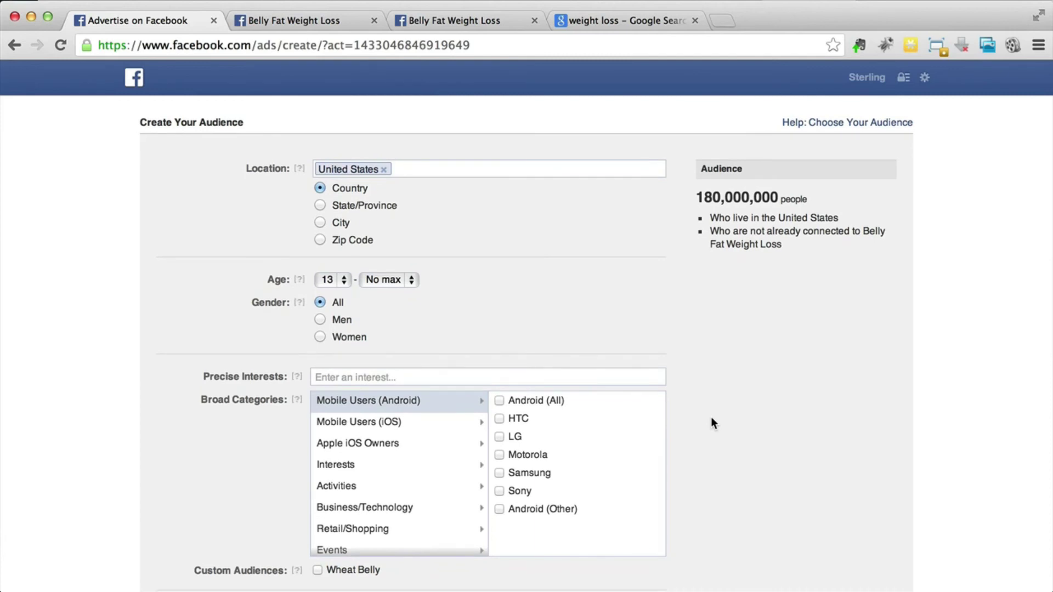
scroll(711, 422, "down", 1)
scroll(711, 417, "down", 5)
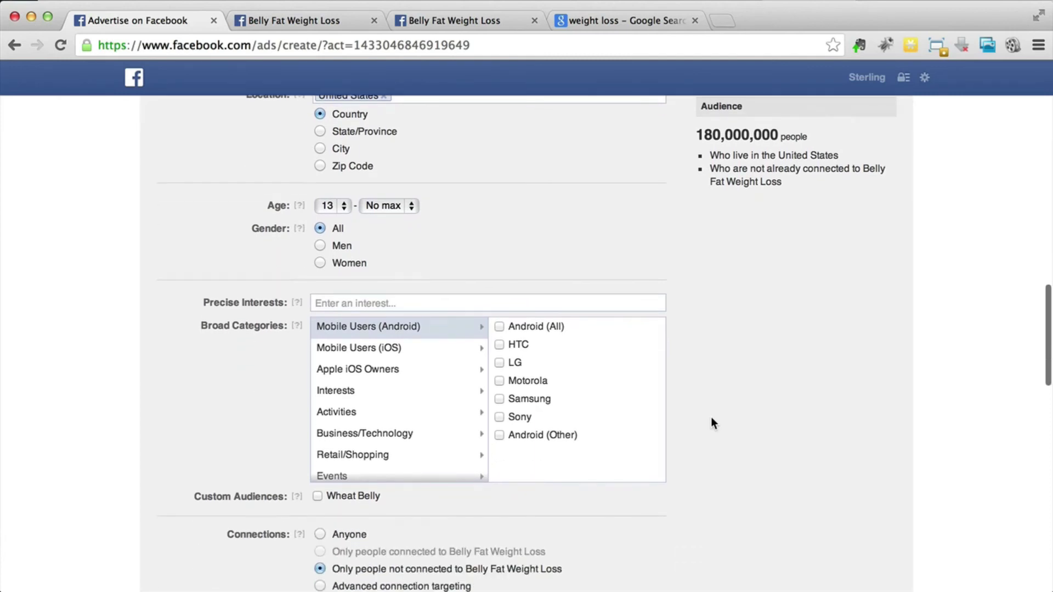
Include the Wheat Belly custom audience in targeting, cutting estimated reach to 360 people.
mouse_move(299, 497)
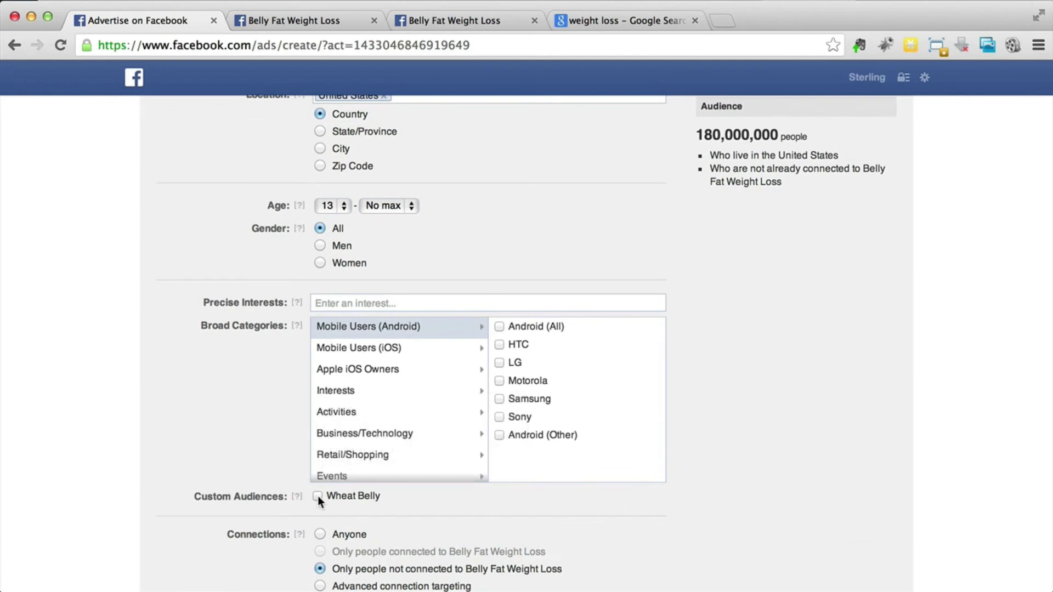
left_click(317, 496)
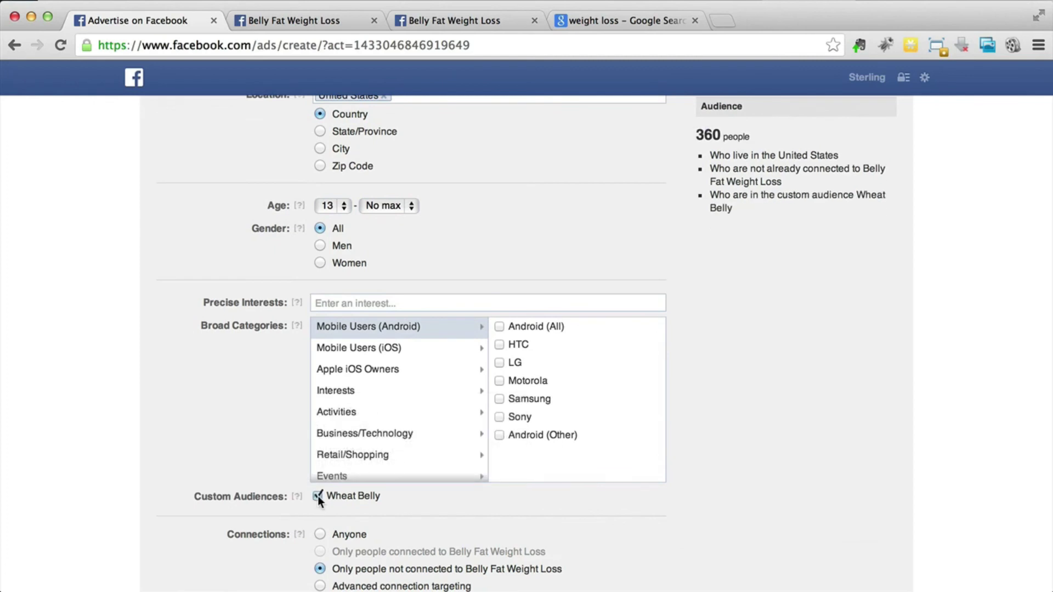
scroll(710, 378, "up", 3)
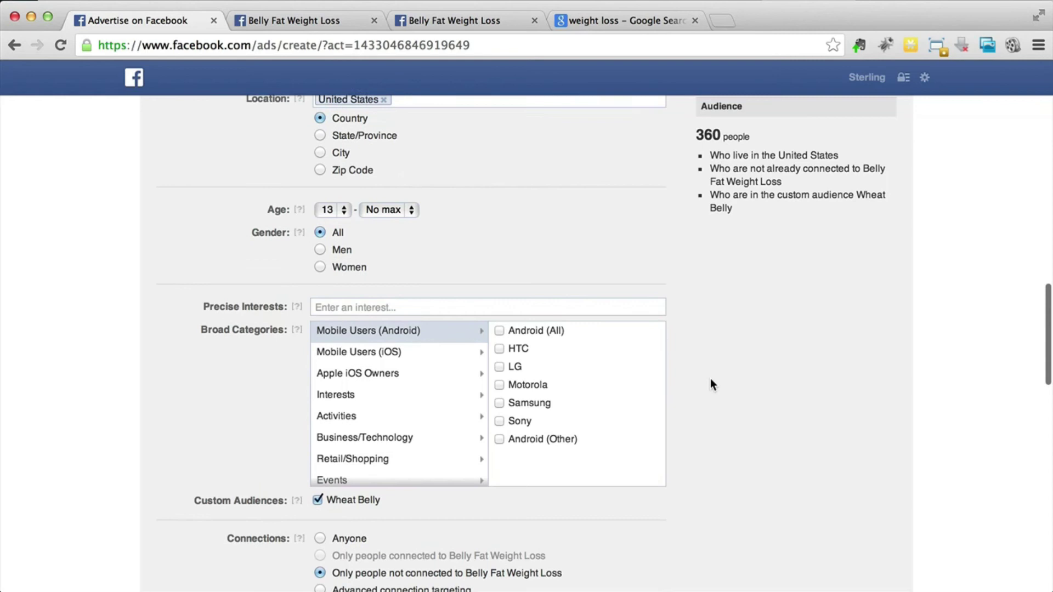
scroll(711, 380, "down", 2)
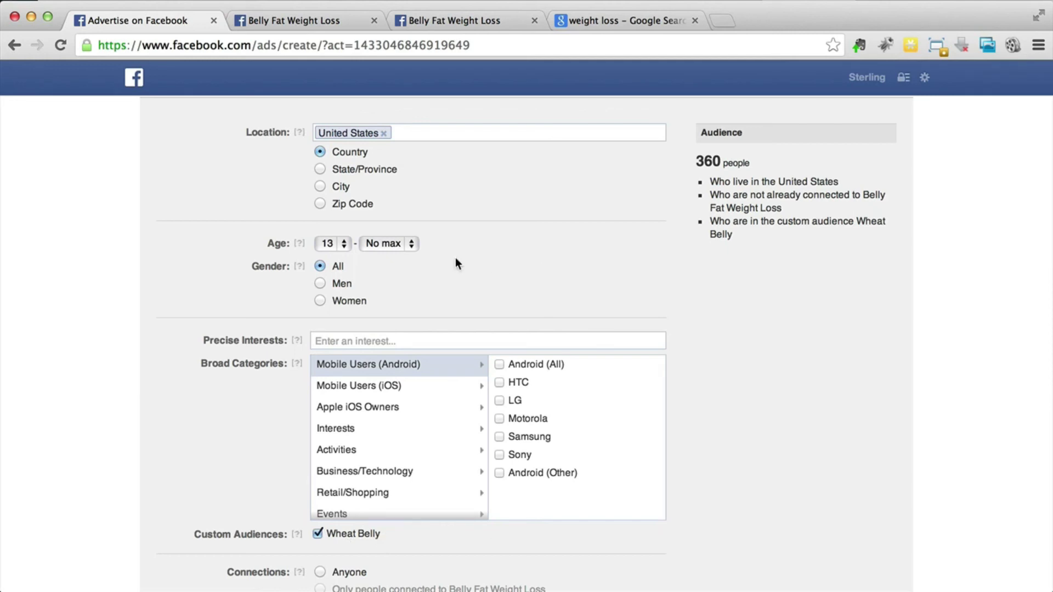
Set the audience age range to 20 and older, replacing a 50 maximum with No max.
left_click(329, 244)
left_click(334, 342)
left_click(373, 243)
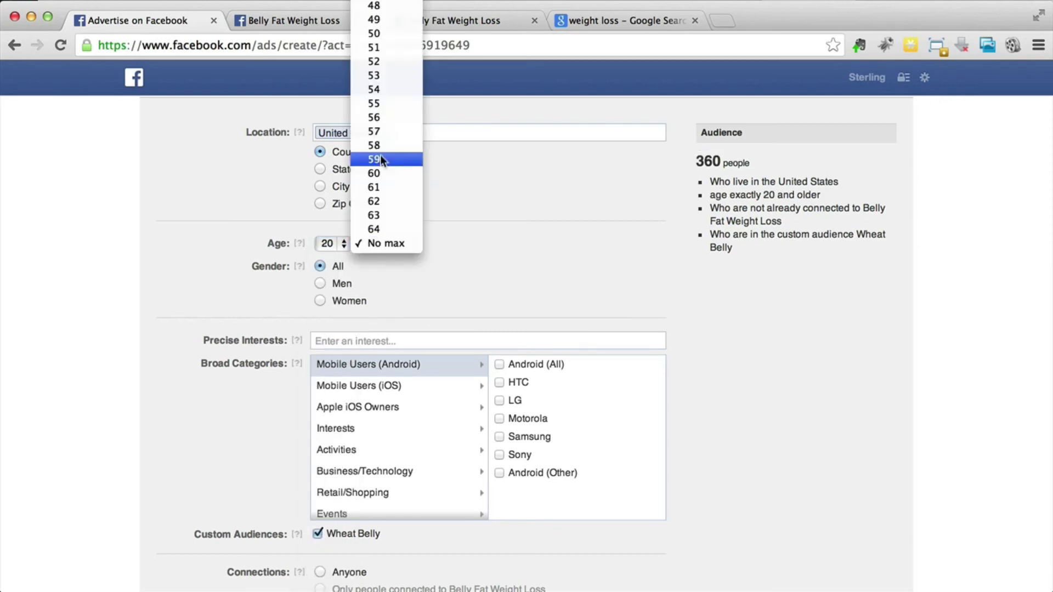
left_click(373, 34)
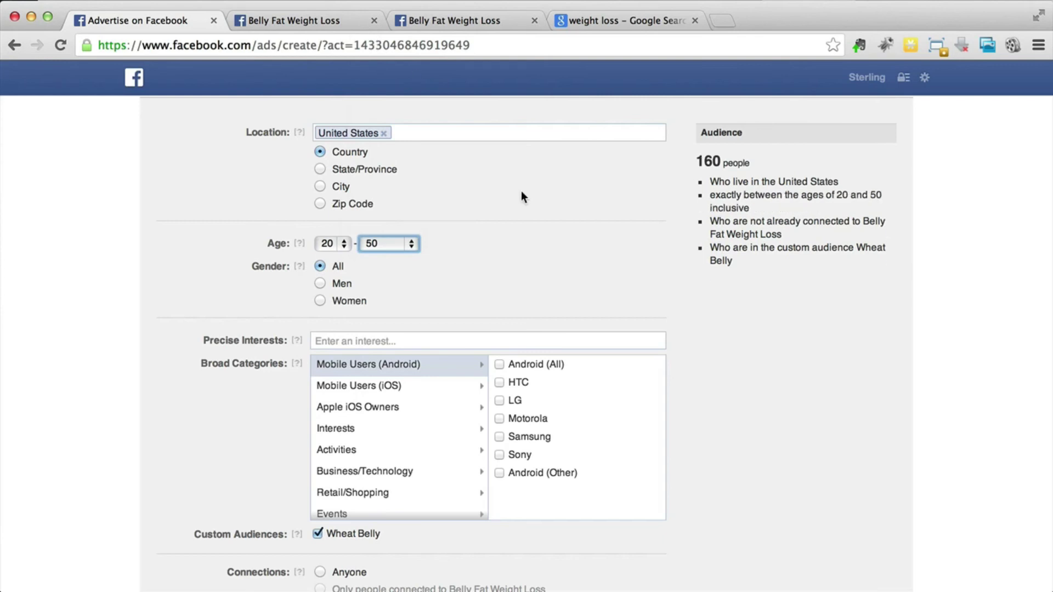
scroll(522, 196, "up", 1)
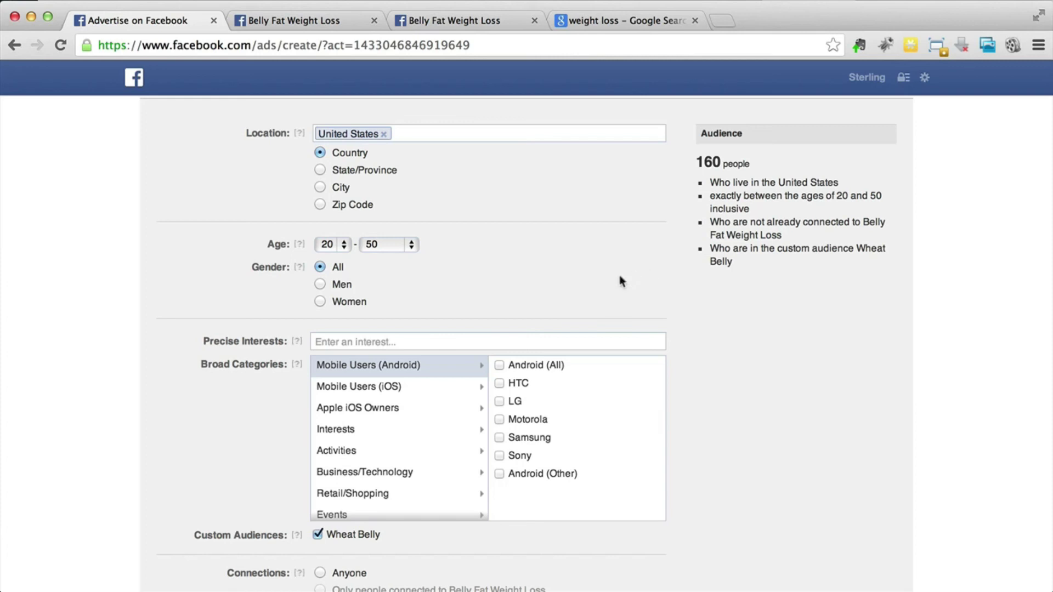
left_click(373, 245)
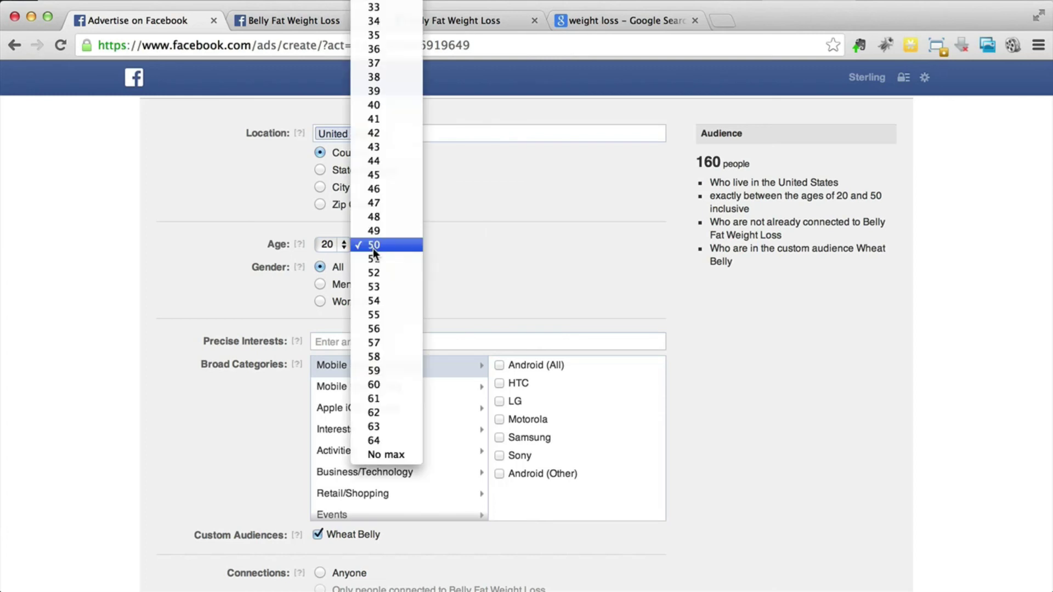
left_click(402, 454)
left_click(483, 277)
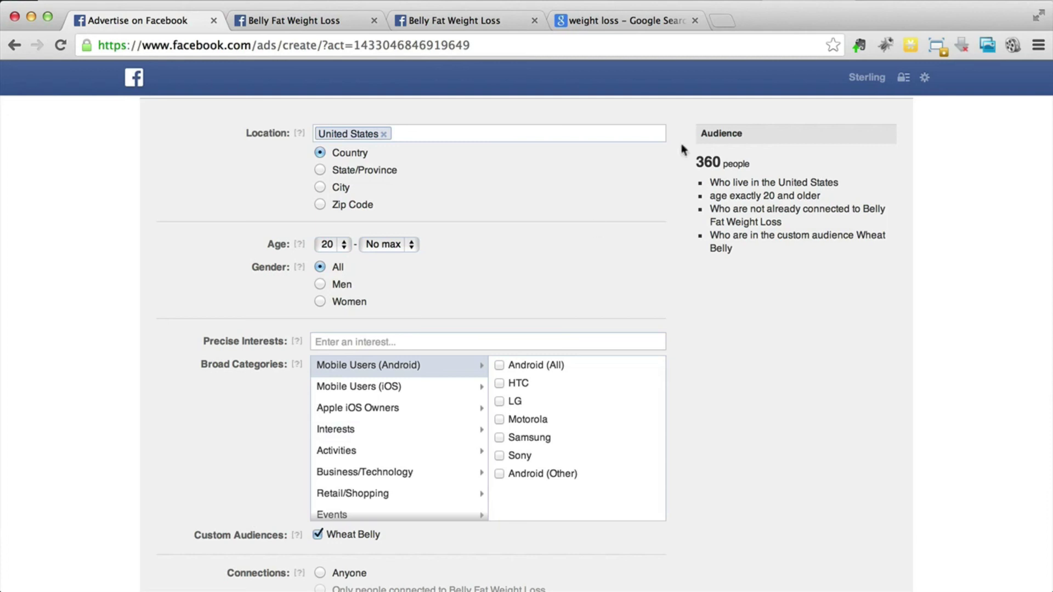
Add United Kingdom, Australia and New Zealand to the target locations.
left_click(577, 133)
type("united")
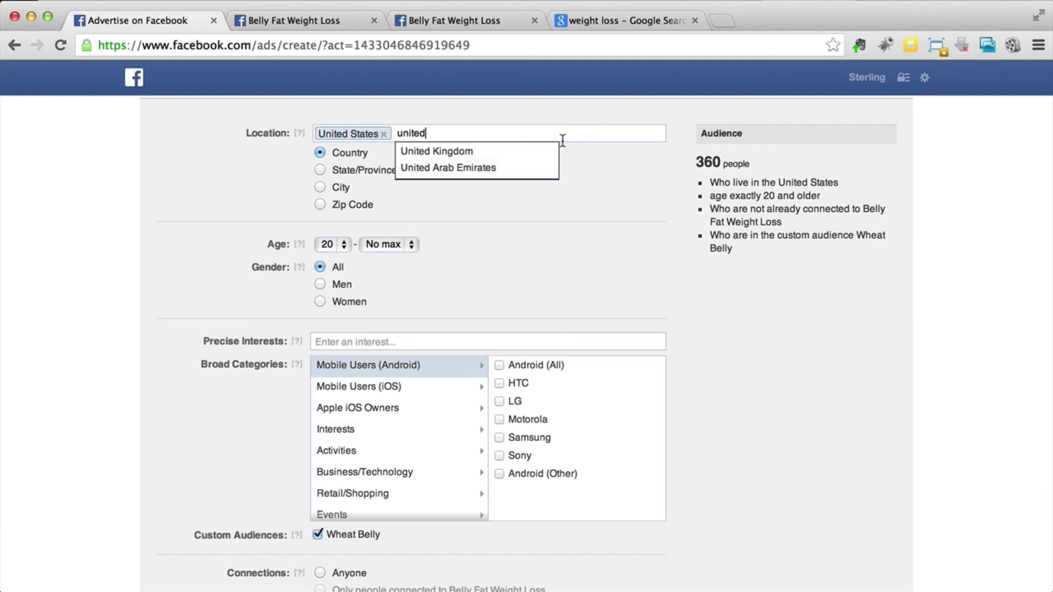
left_click(515, 152)
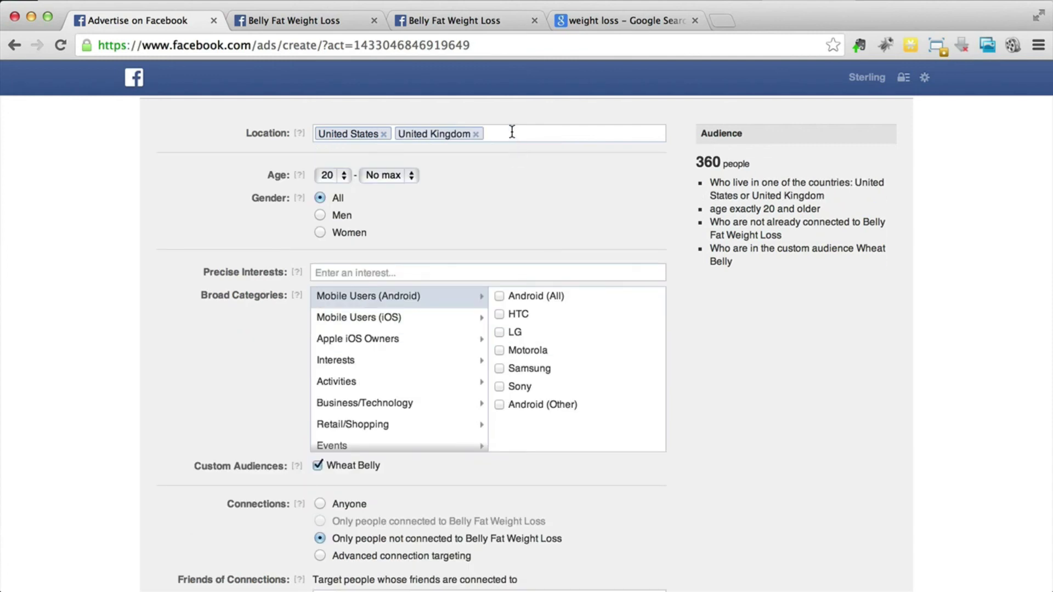
type("aust")
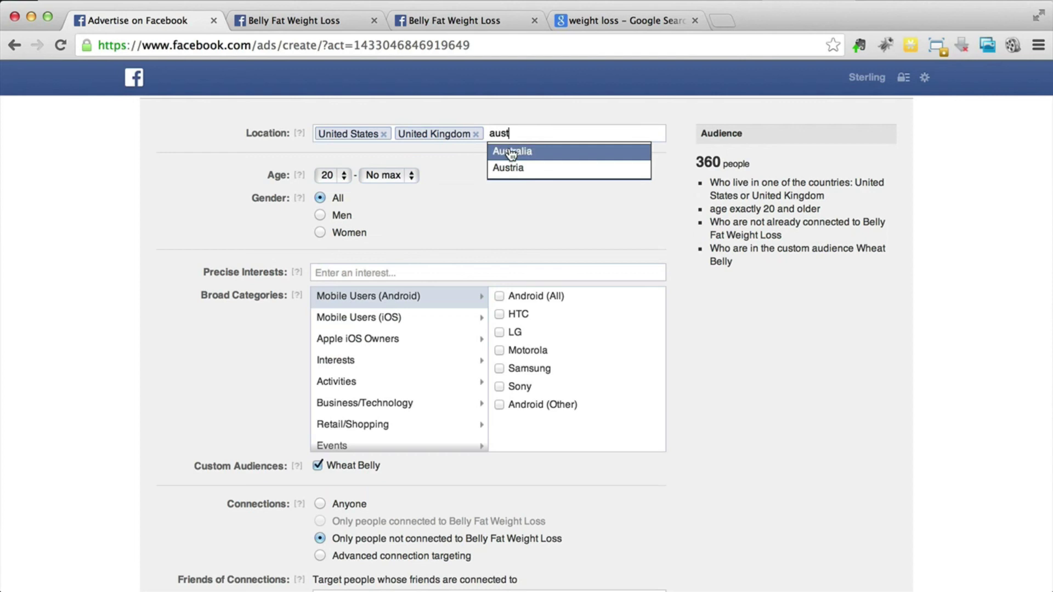
left_click(512, 154)
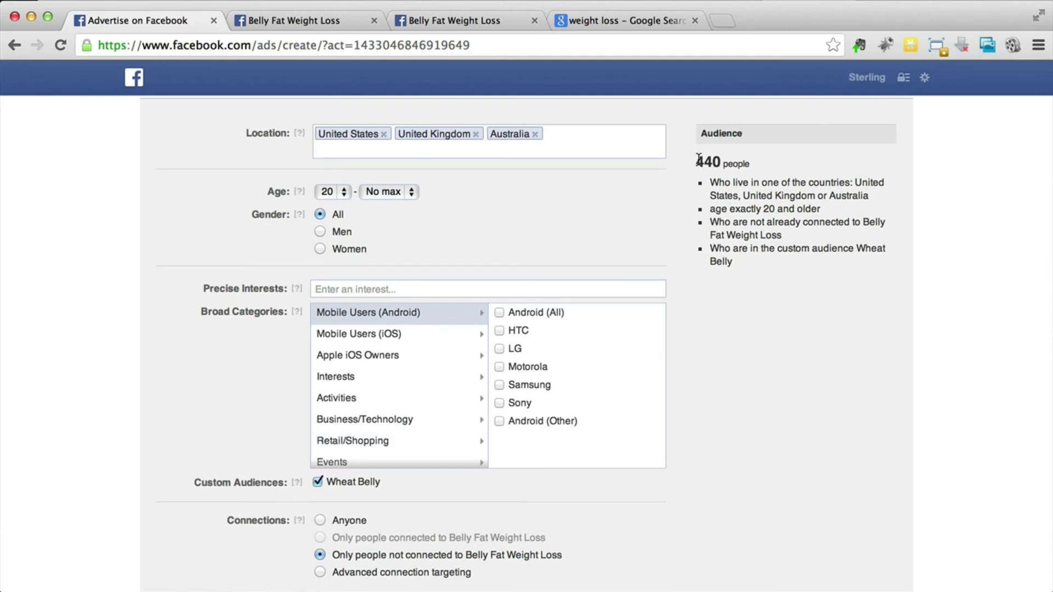
type("new z")
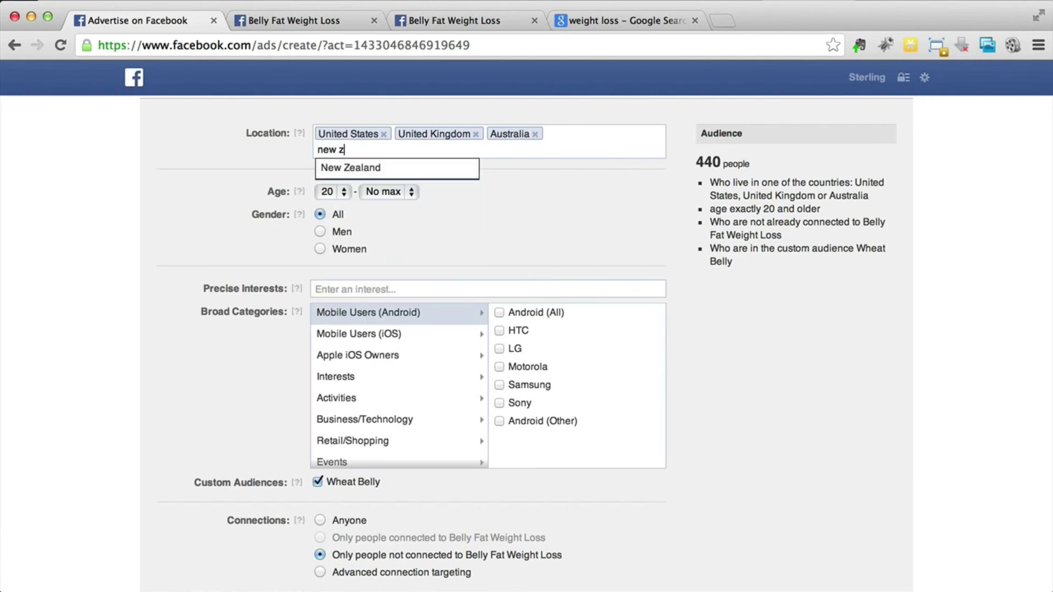
left_click(461, 176)
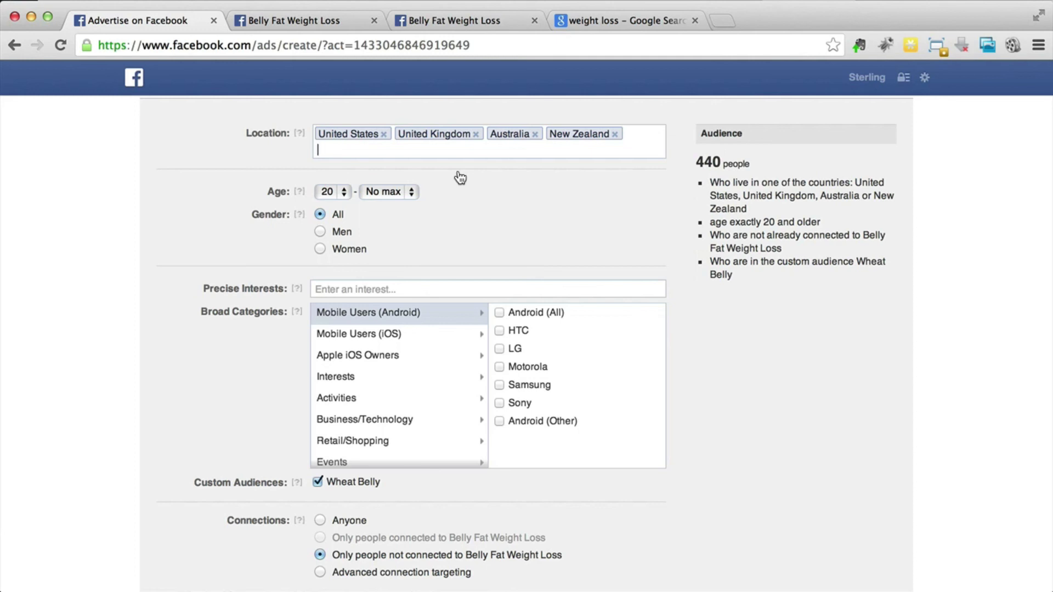
Add Norway, Germany and France, remove them again, then add Canada as a location.
type("nor")
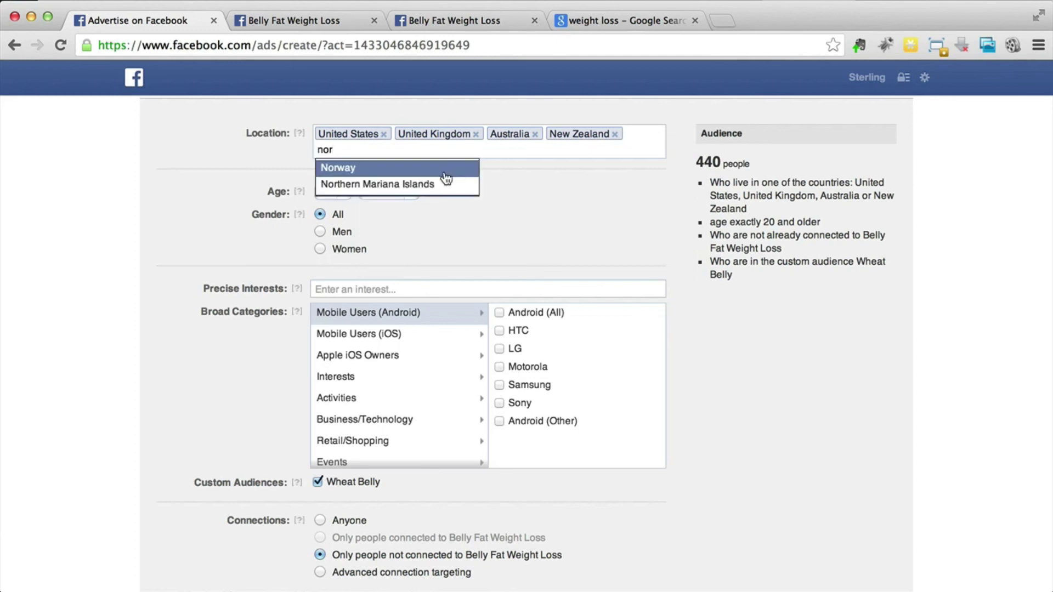
left_click(445, 173)
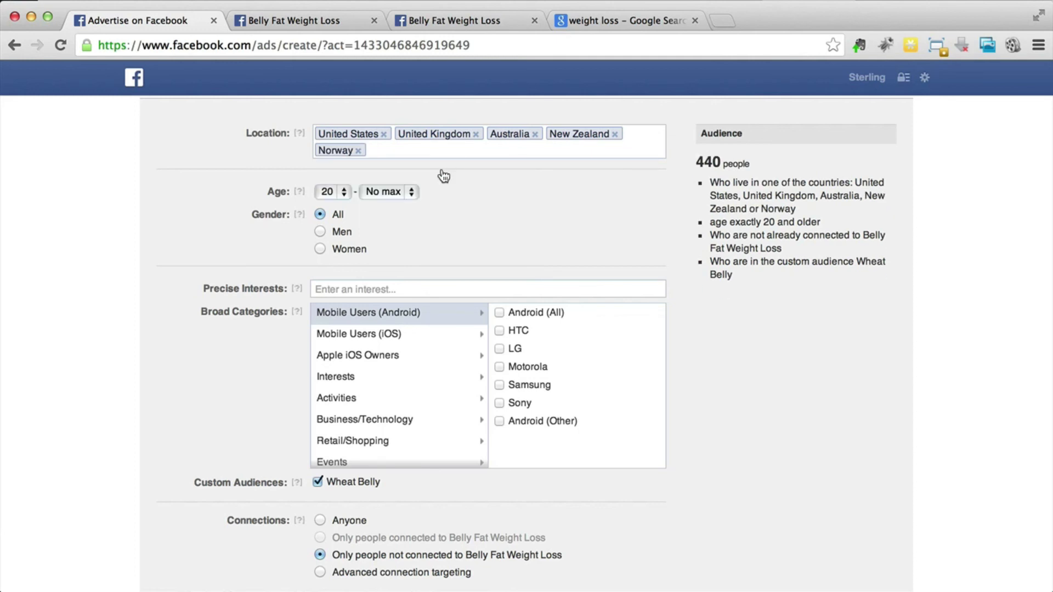
type("germ")
left_click(446, 174)
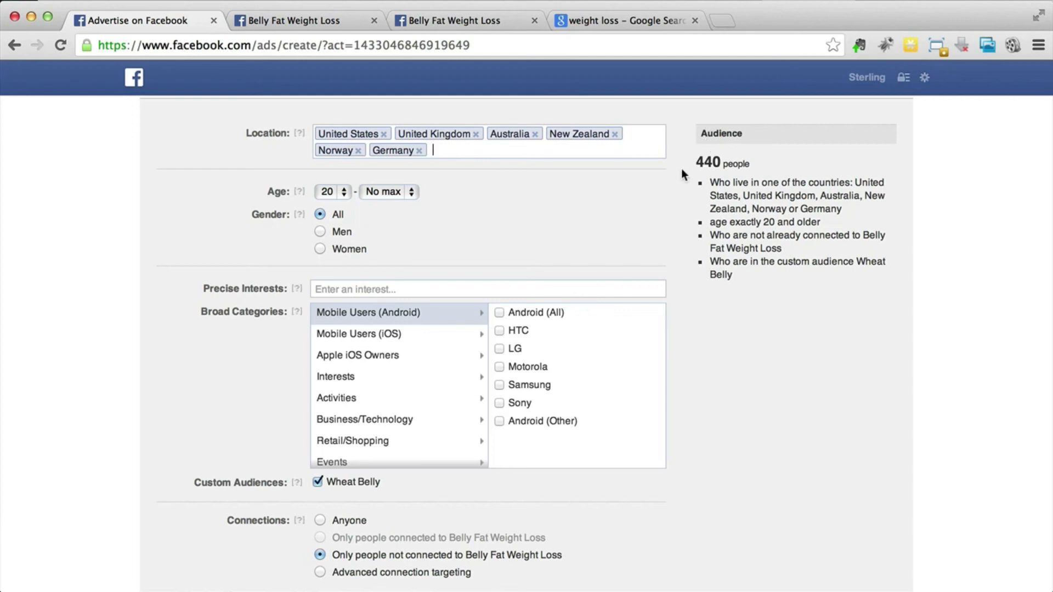
type("fran")
left_click(576, 173)
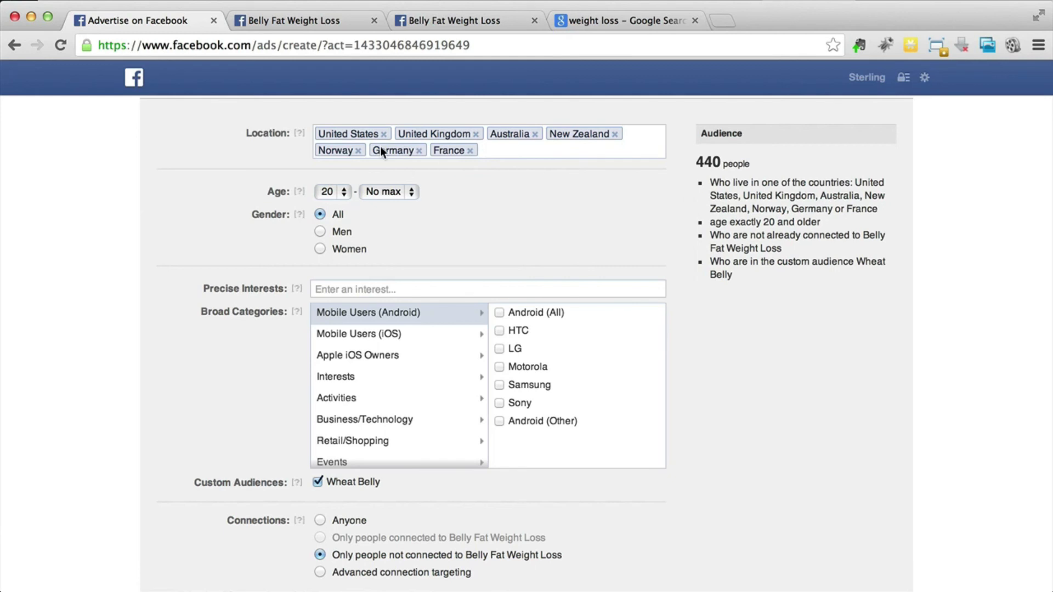
left_click(357, 151)
left_click(365, 150)
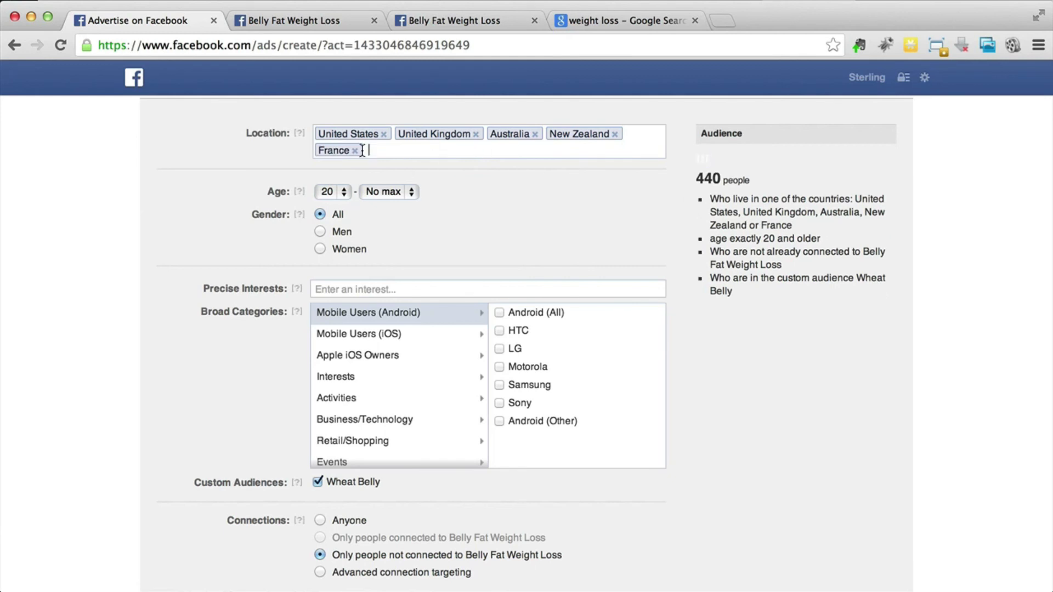
left_click(356, 150)
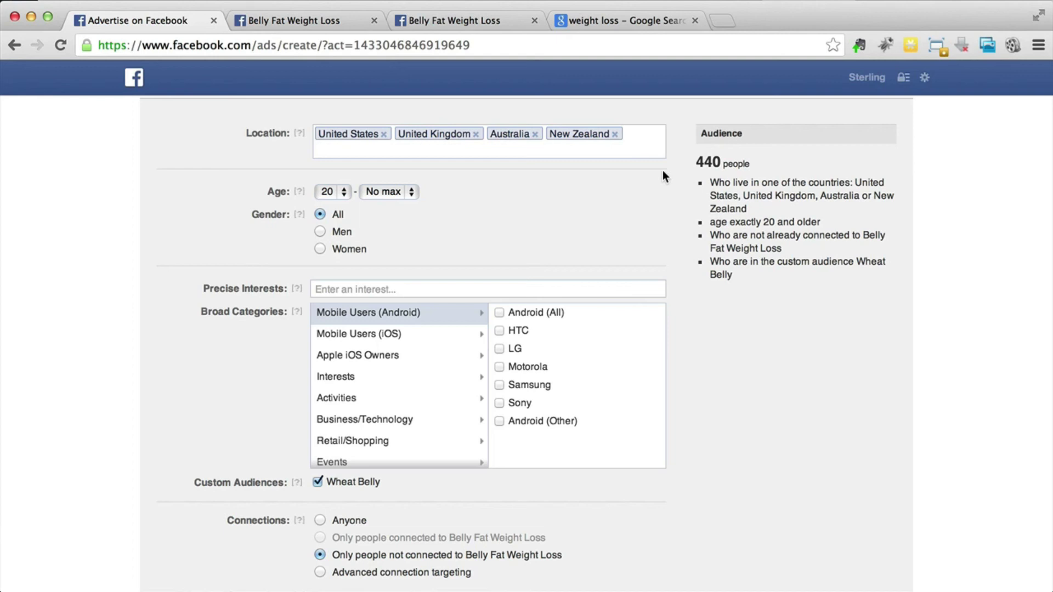
type("can")
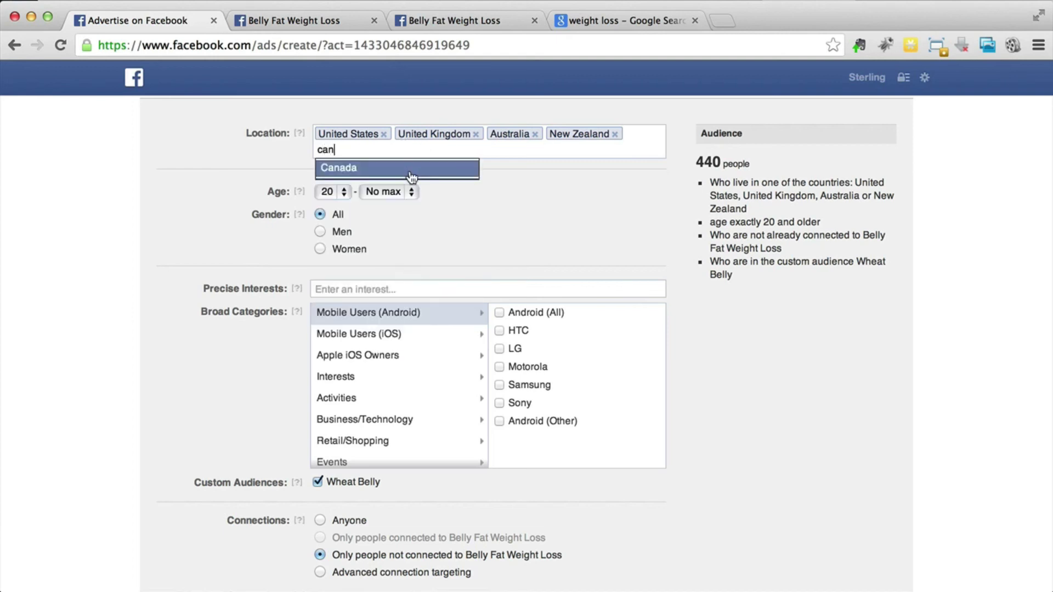
left_click(407, 170)
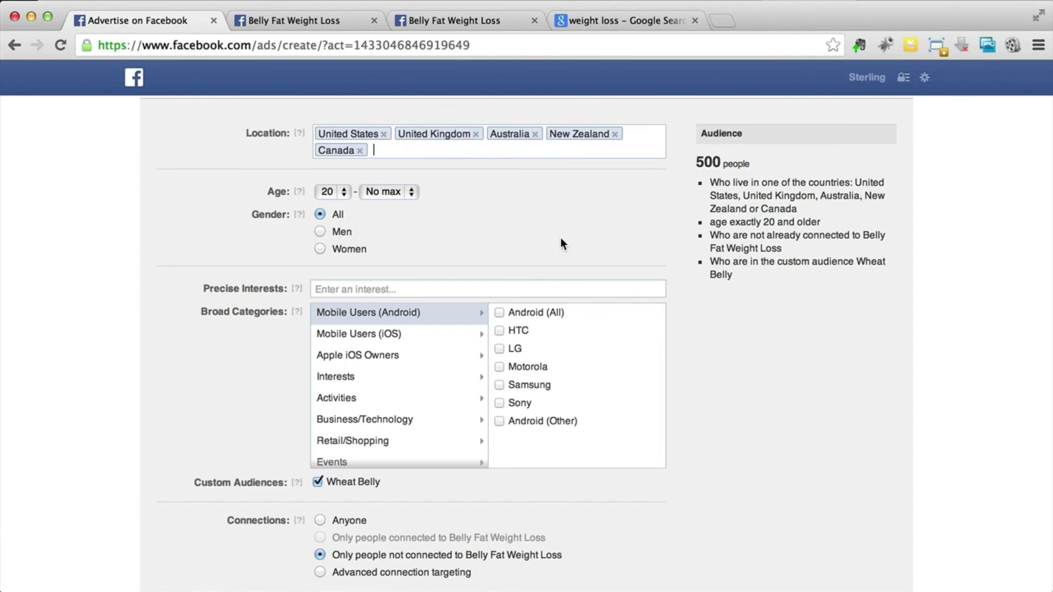
Set the Connections option to Anyone so page connection no longer limits the audience.
scroll(560, 241, "down", 3)
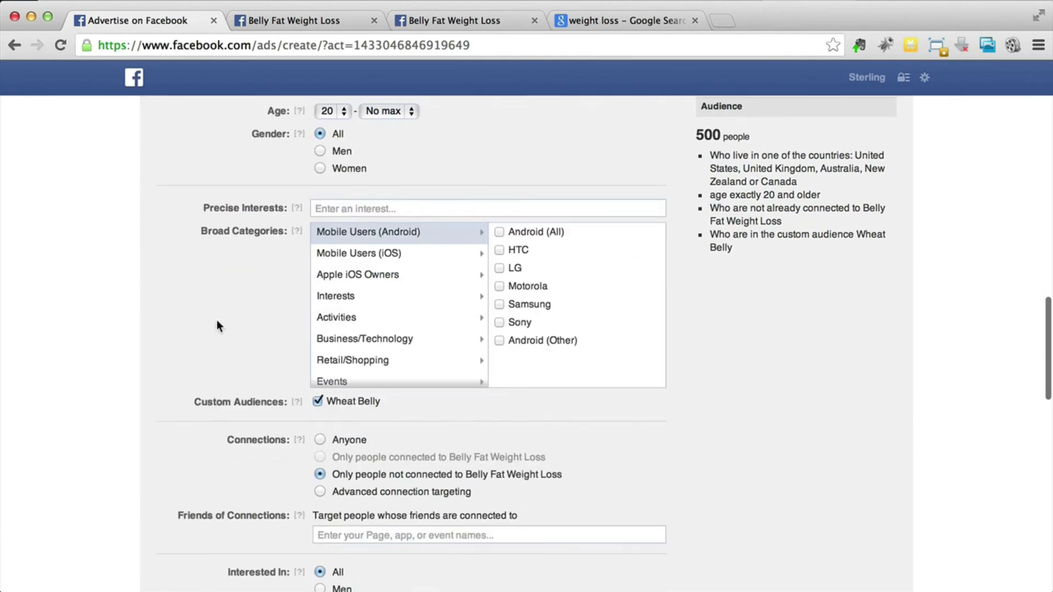
scroll(217, 326, "up", 2)
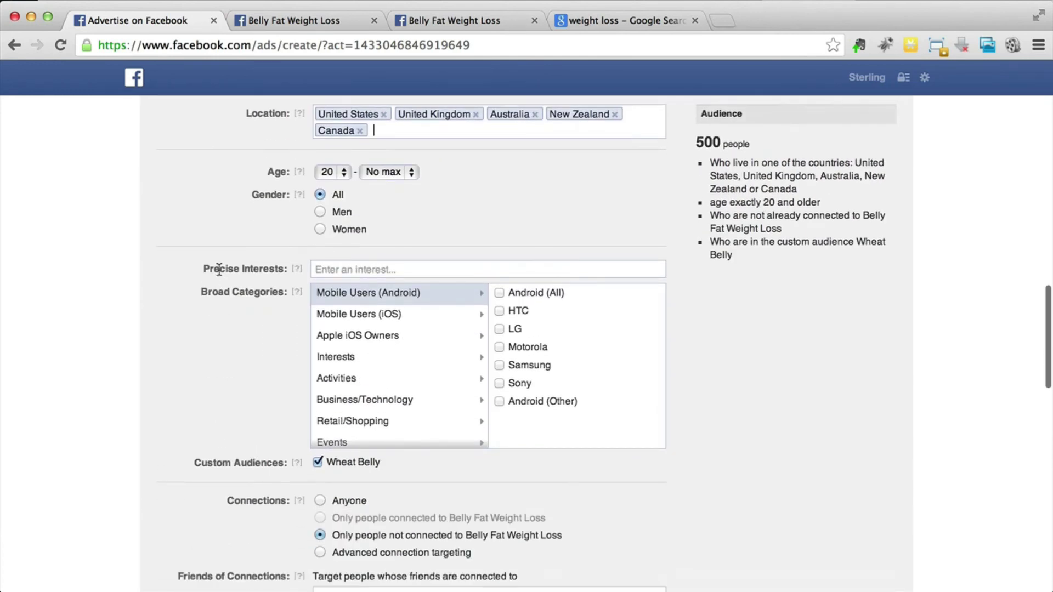
scroll(211, 338, "down", 4)
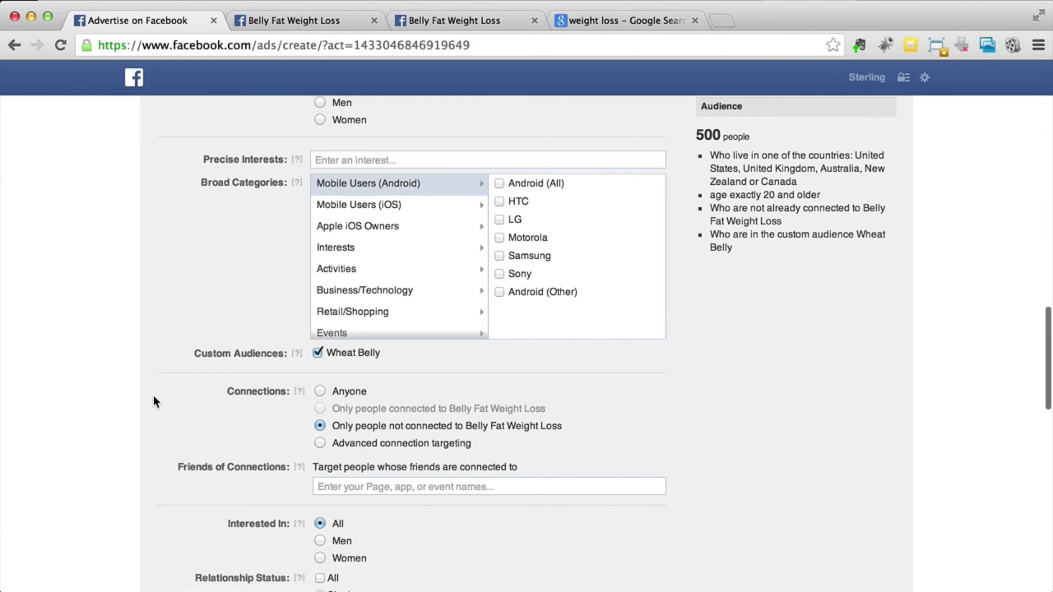
scroll(153, 396, "down", 3)
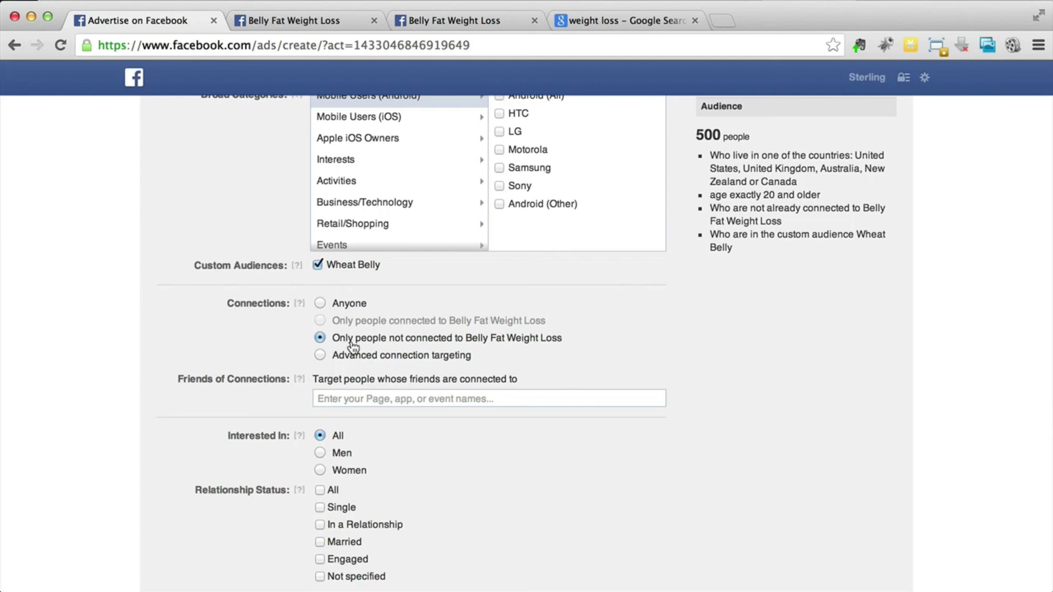
left_click(353, 345)
left_click(320, 303)
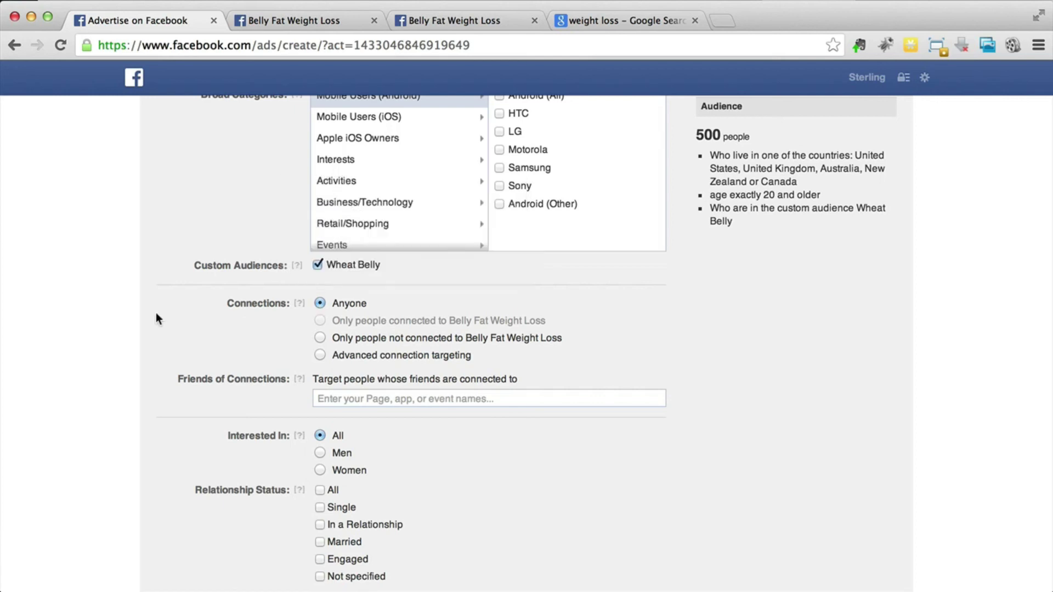
Target English (US) speakers by entering 'eng' in the Languages field.
scroll(164, 310, "down", 3)
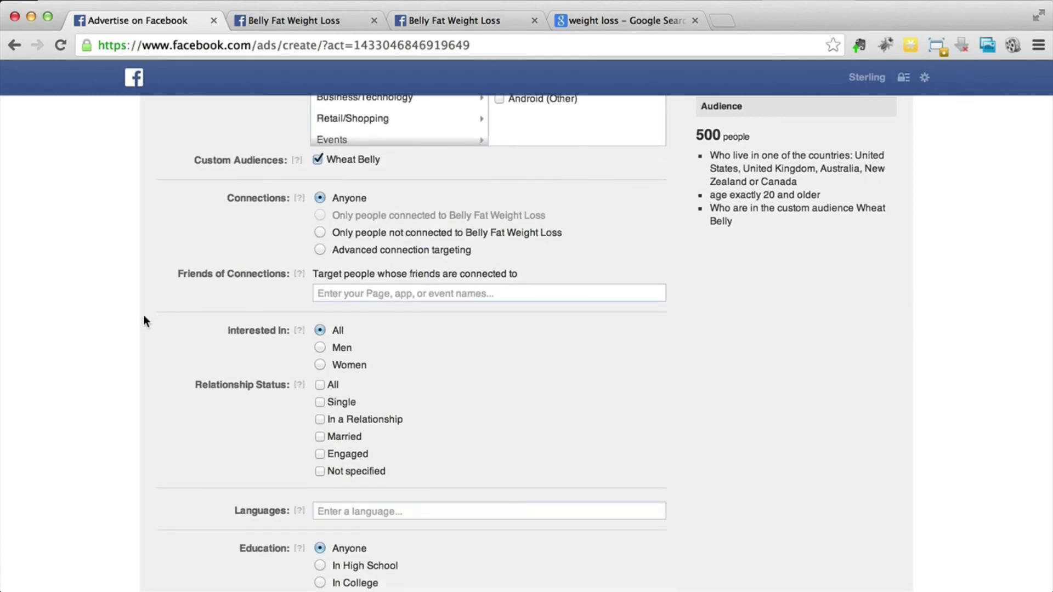
scroll(144, 317, "down", 2)
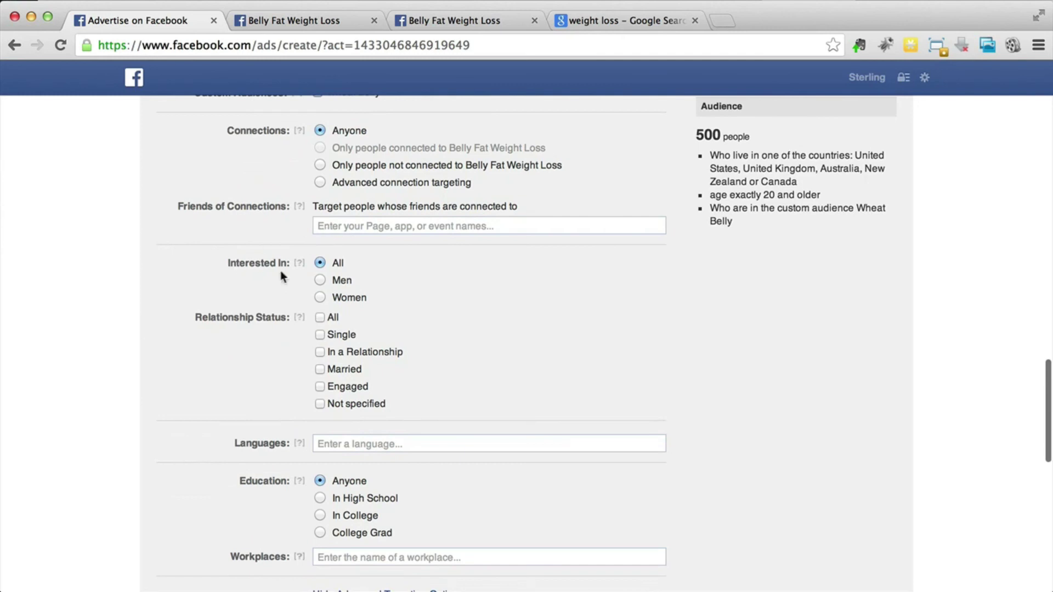
scroll(177, 294, "down", 1)
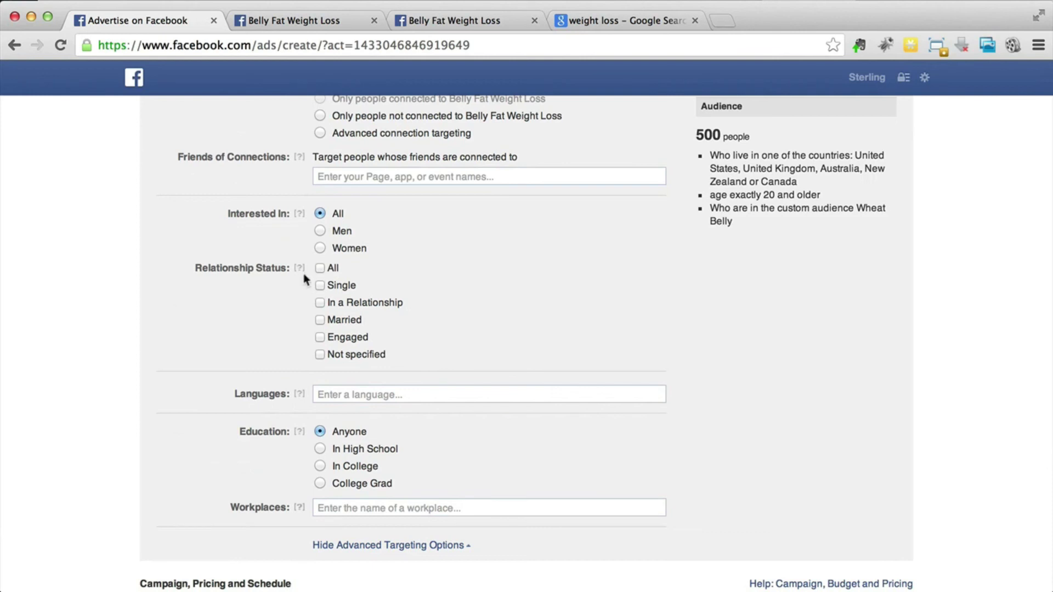
scroll(195, 328, "down", 3)
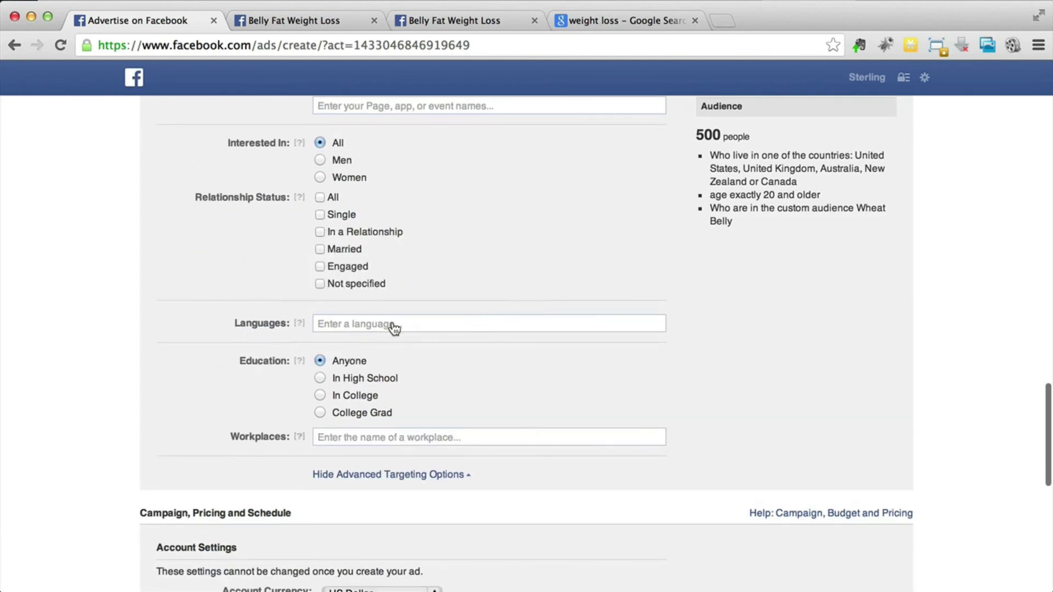
left_click(393, 328)
scroll(473, 275, "up", 3)
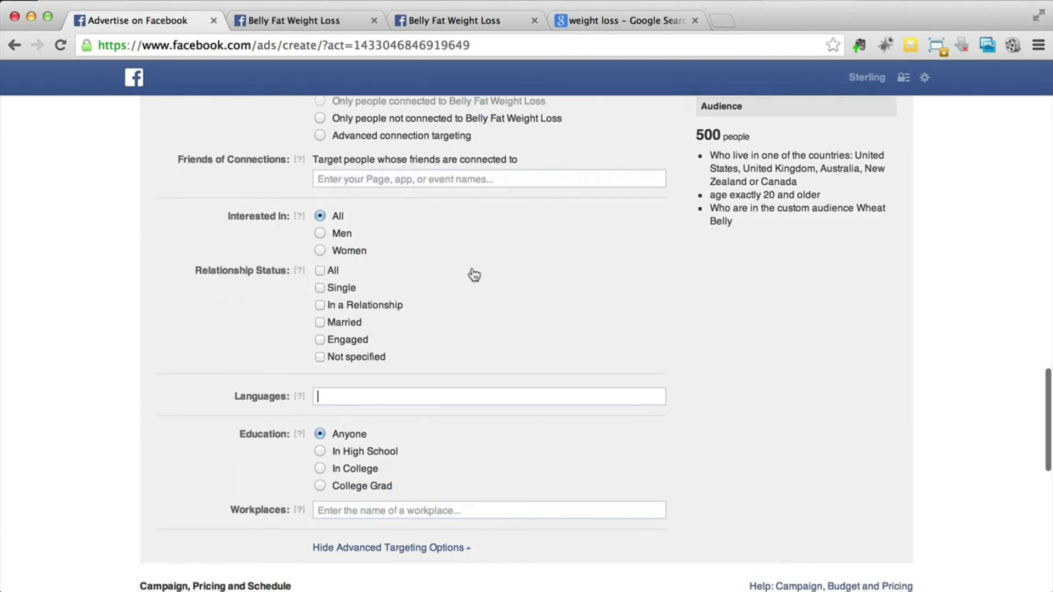
type("eng")
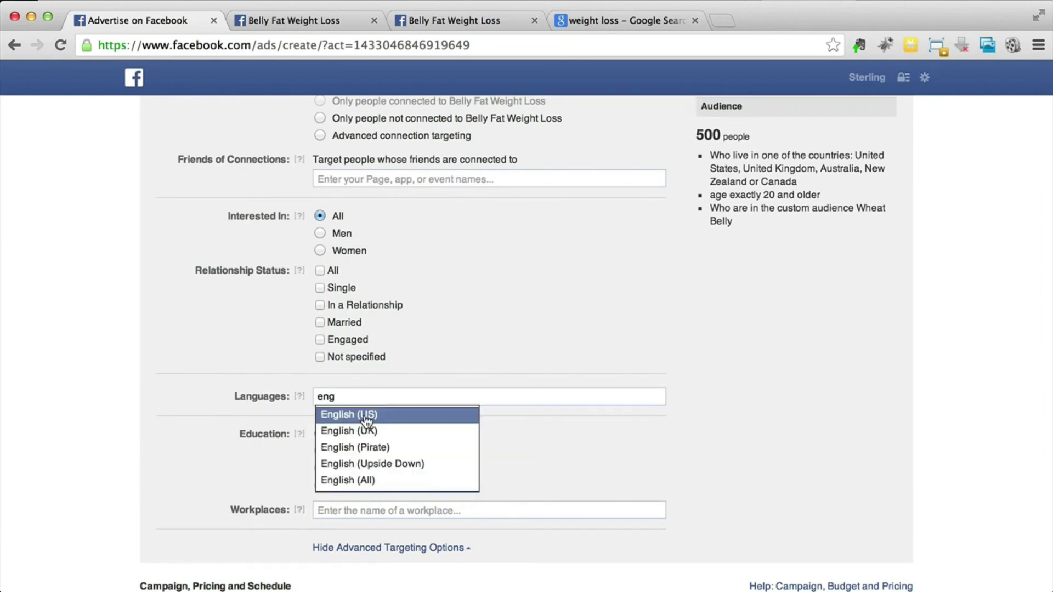
left_click(368, 414)
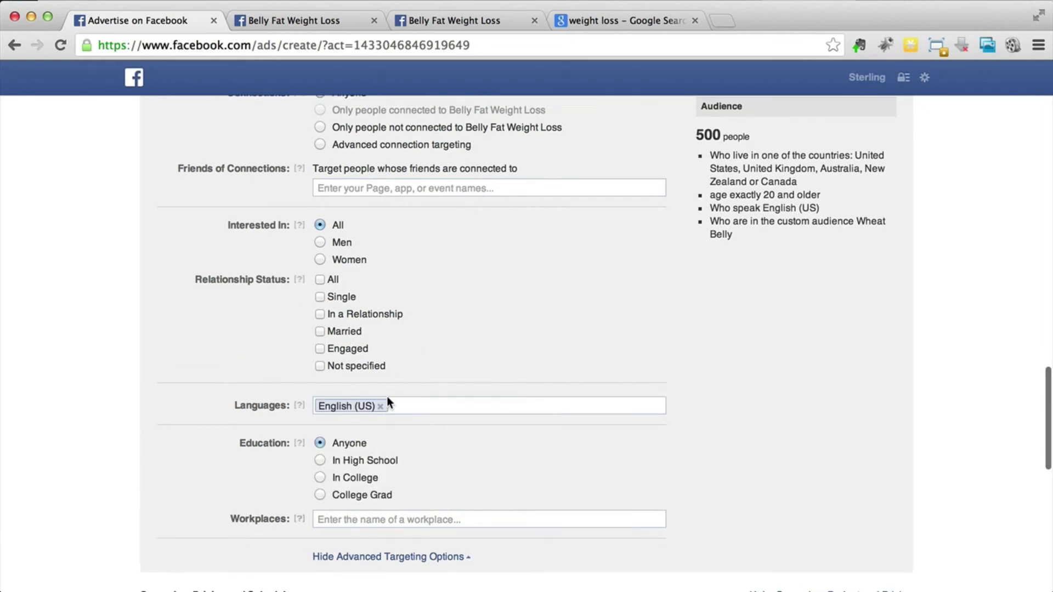
Add English (UK) to the target languages and return to the ad previews.
scroll(387, 396, "up", 10)
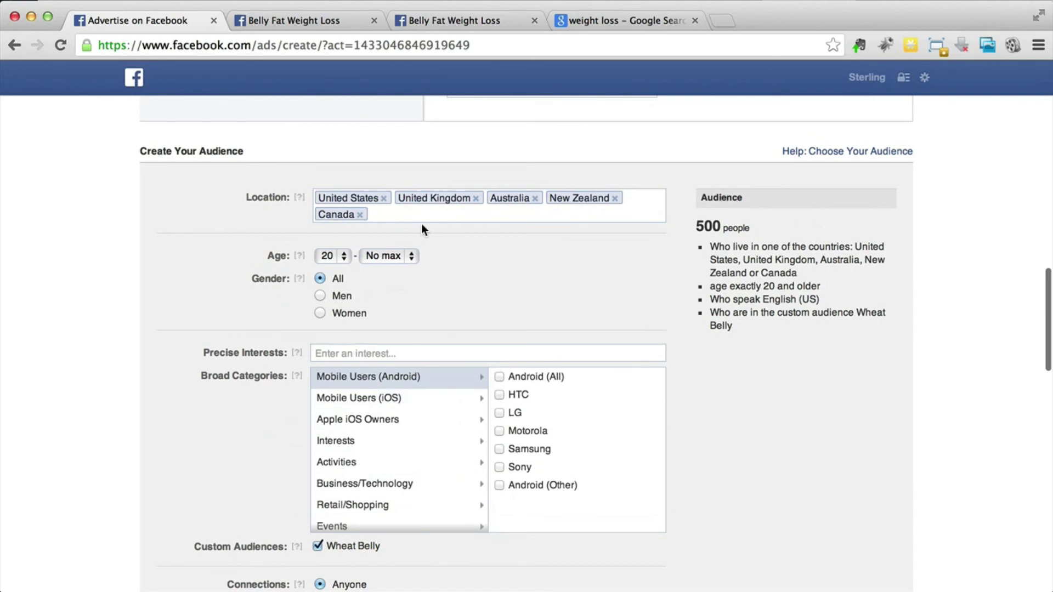
scroll(422, 230, "down", 8)
scroll(509, 396, "down", 1)
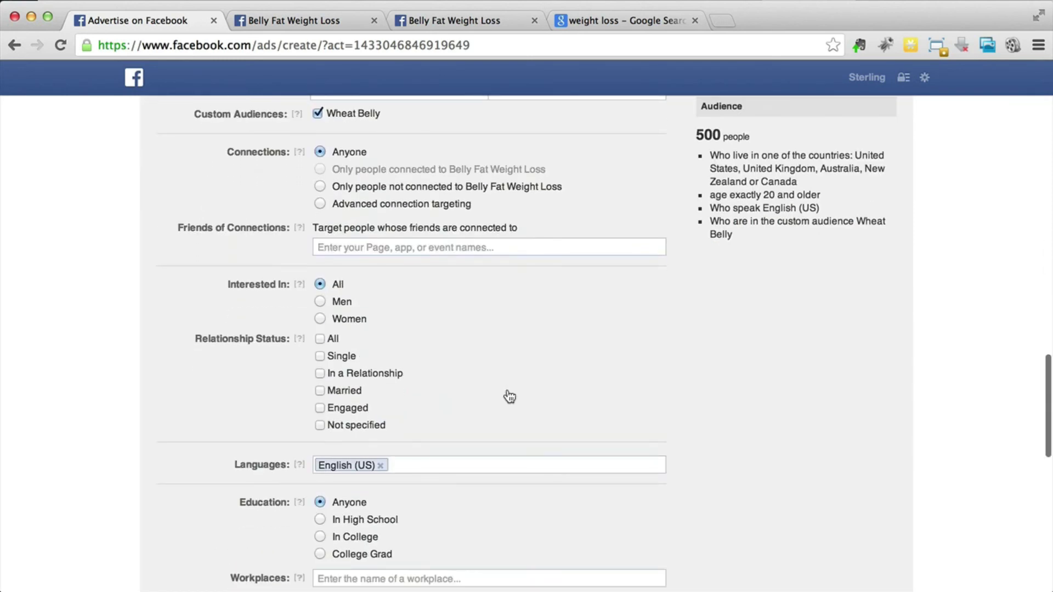
type("eng")
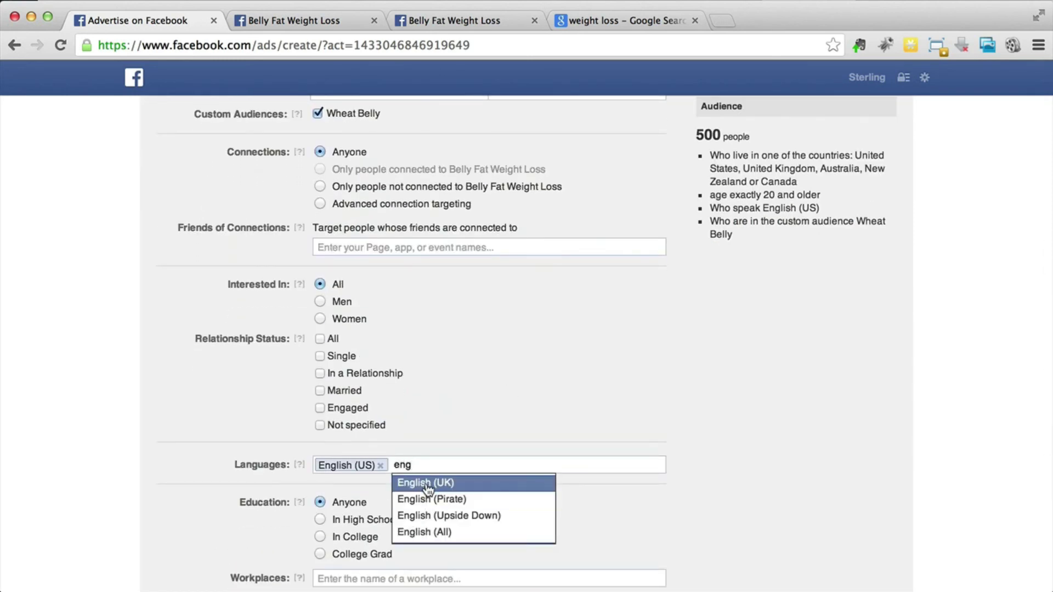
left_click(425, 483)
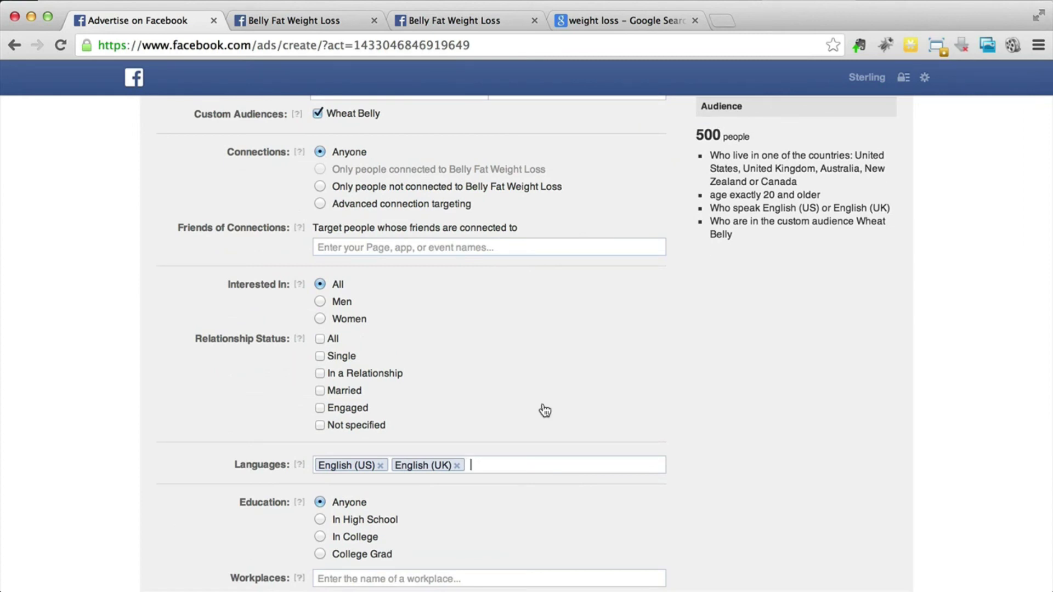
scroll(543, 407, "down", 2)
scroll(543, 404, "down", 2)
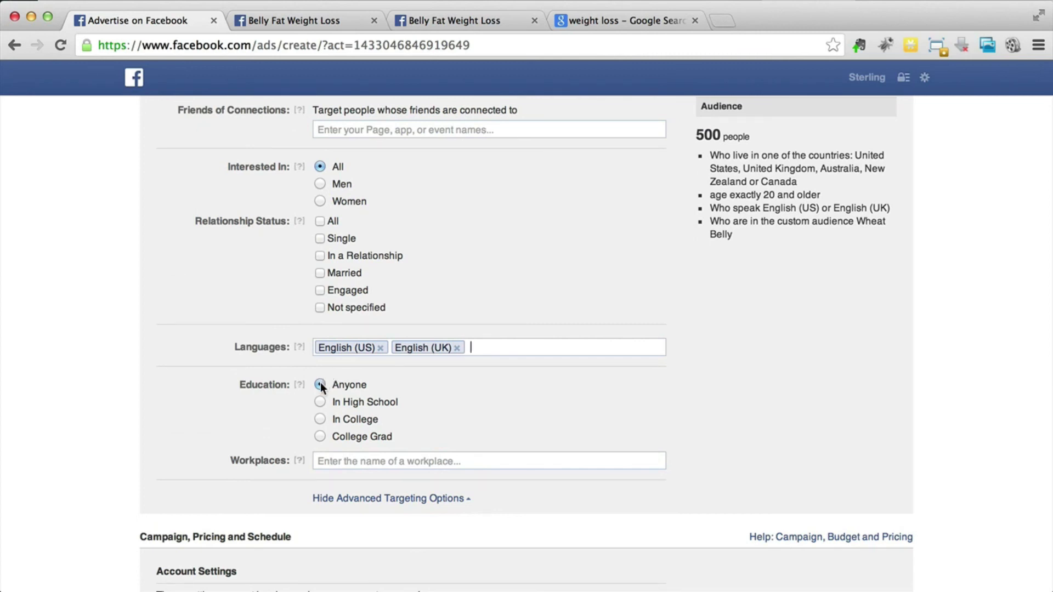
scroll(321, 383, "down", 3)
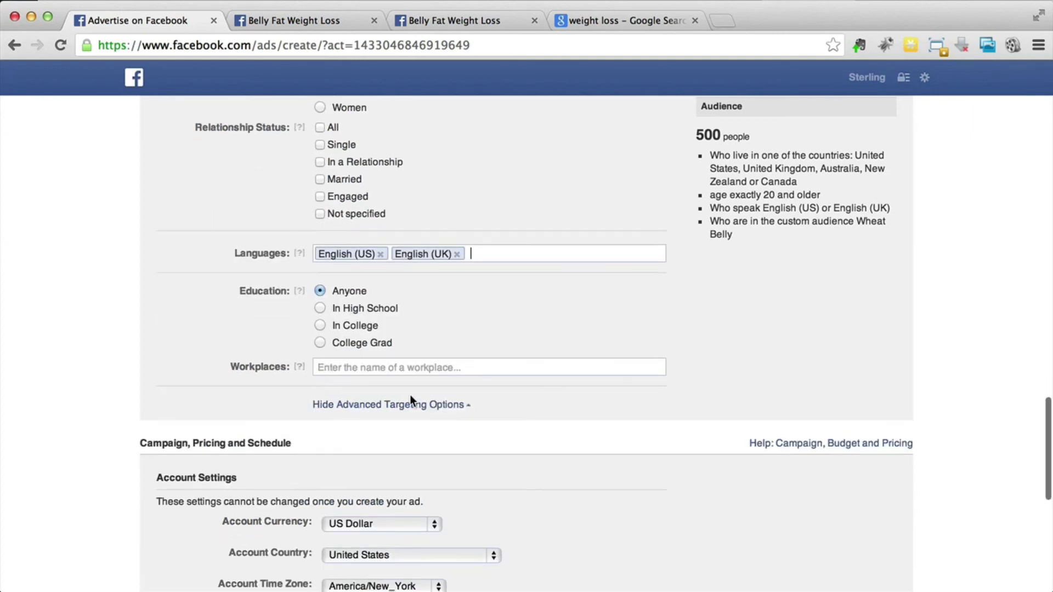
scroll(180, 364, "up", 4)
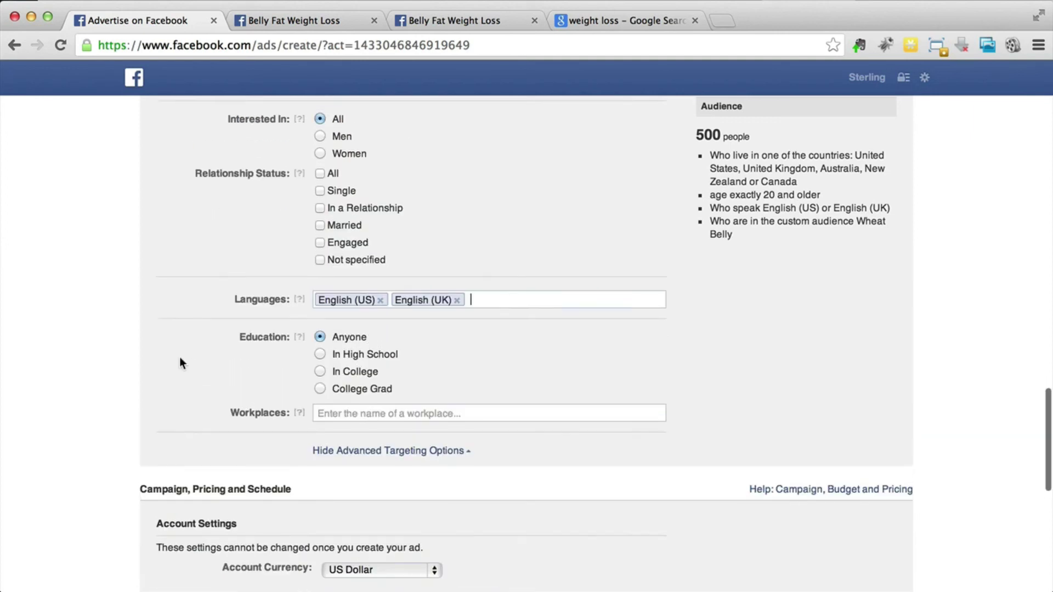
scroll(180, 359, "up", 10)
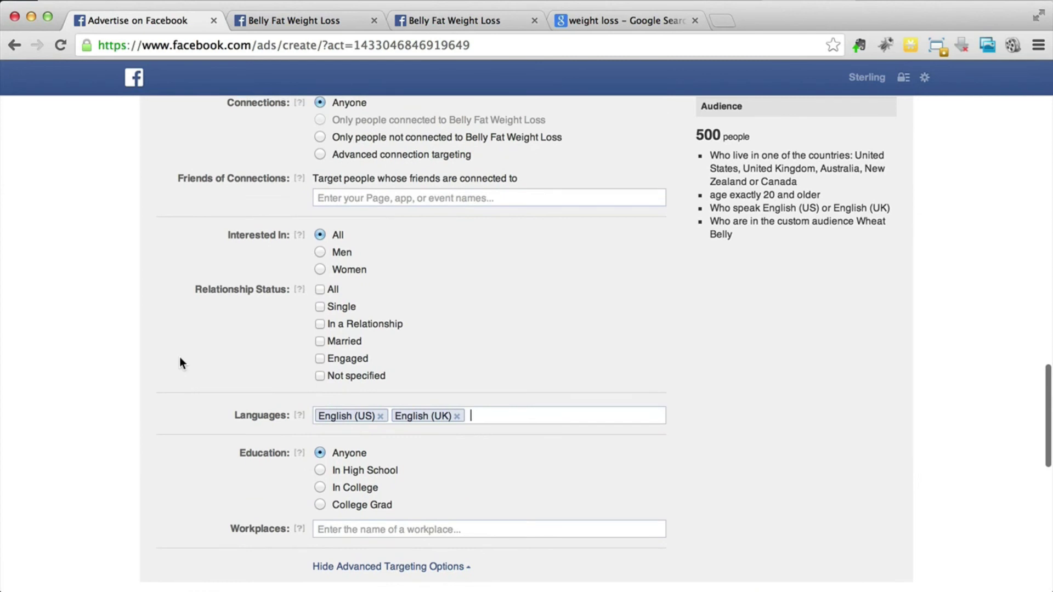
scroll(180, 358, "up", 10)
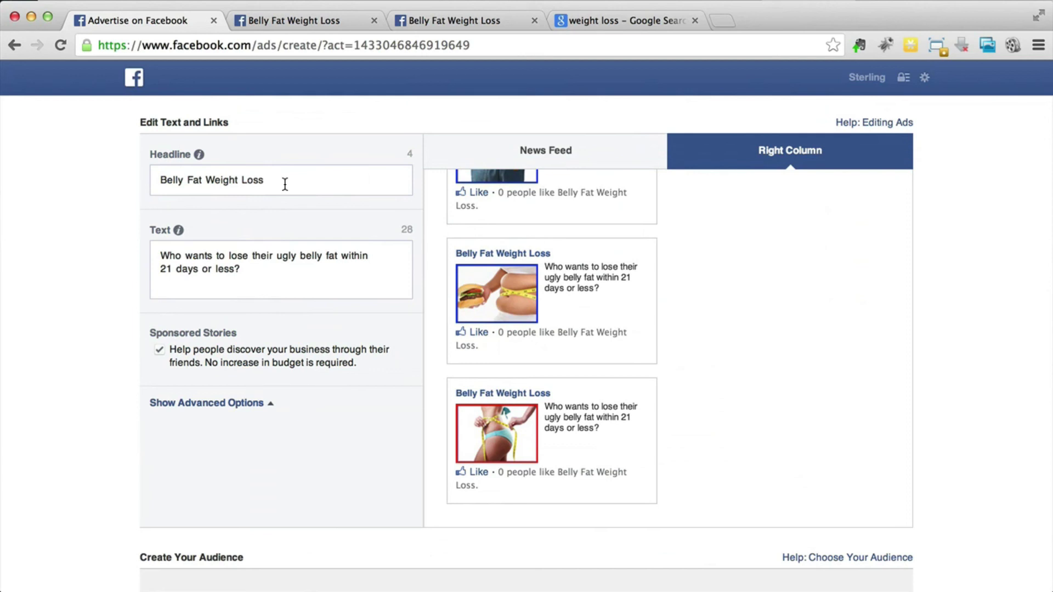
left_click(601, 20)
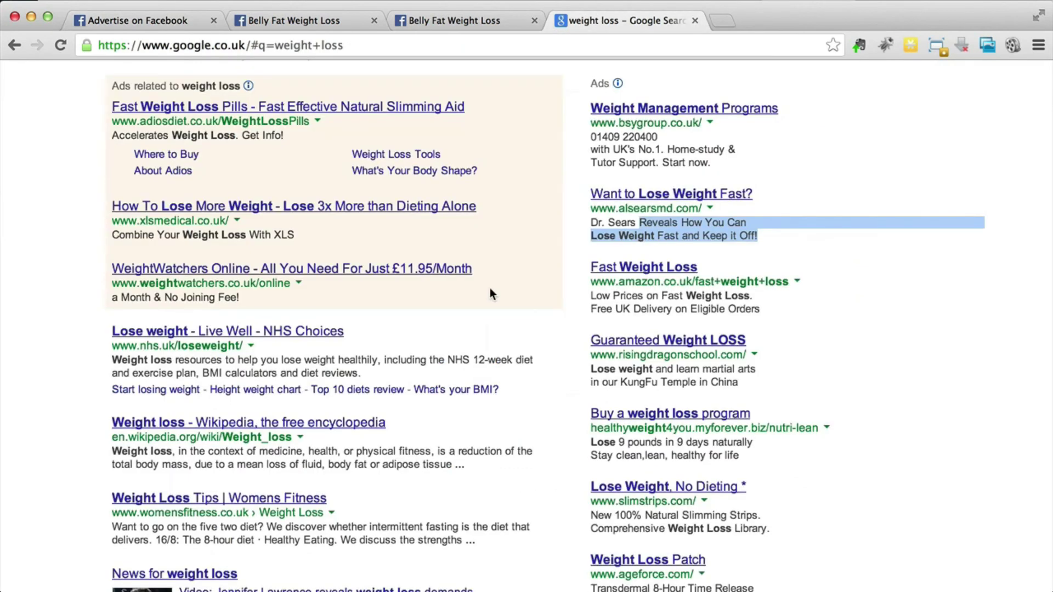
scroll(489, 288, "up", 3)
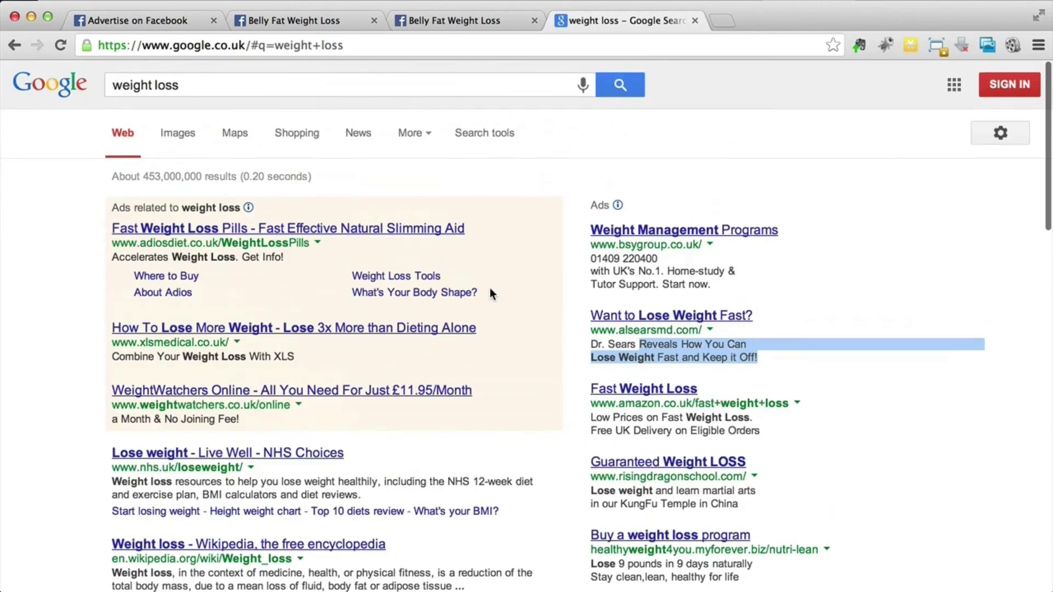
left_click(919, 229)
scroll(588, 238, "down", 1)
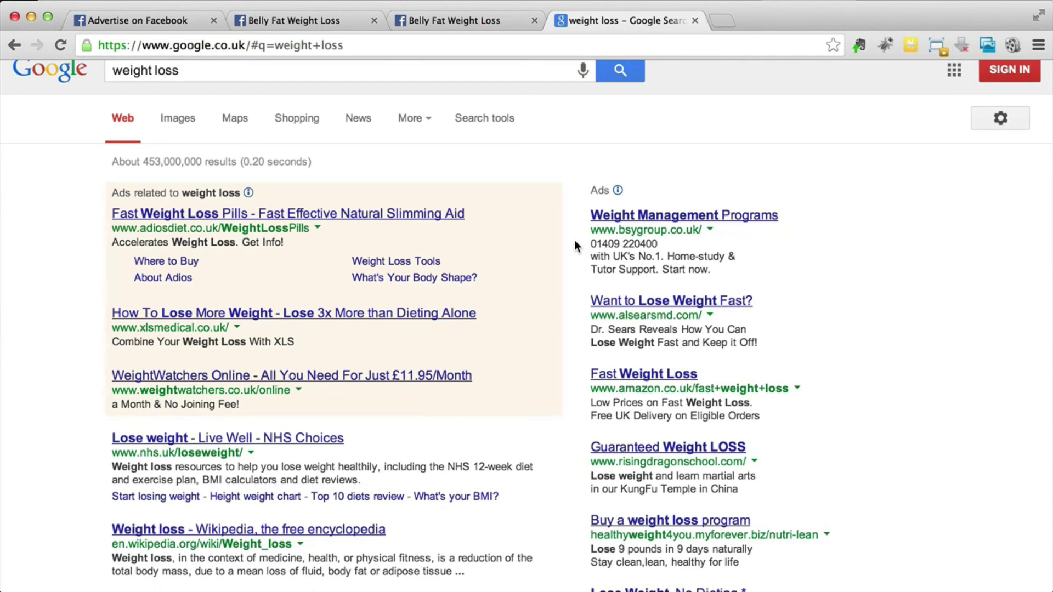
scroll(576, 246, "down", 3)
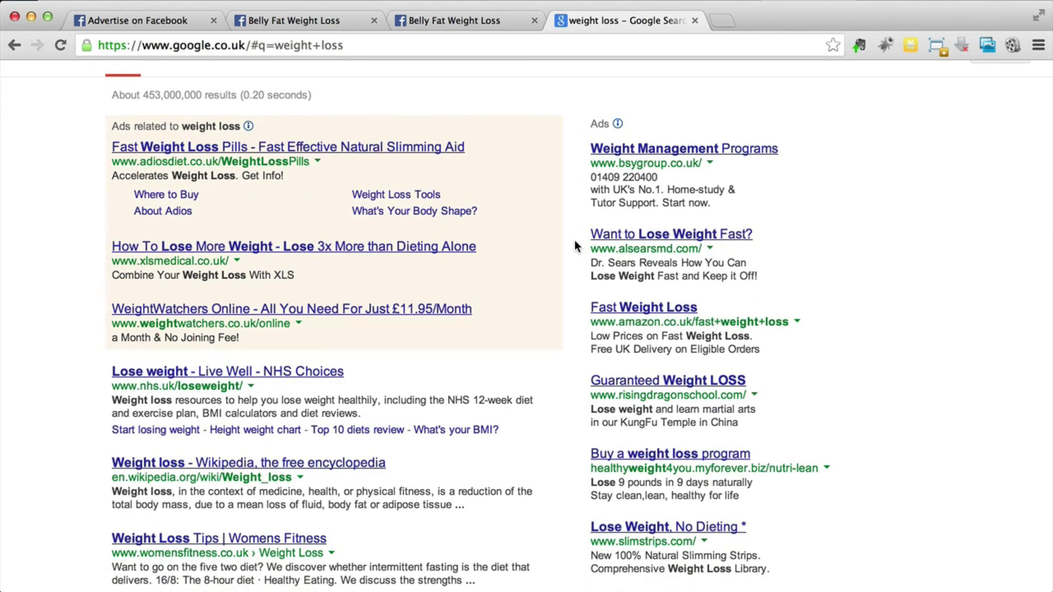
scroll(573, 245, "down", 4)
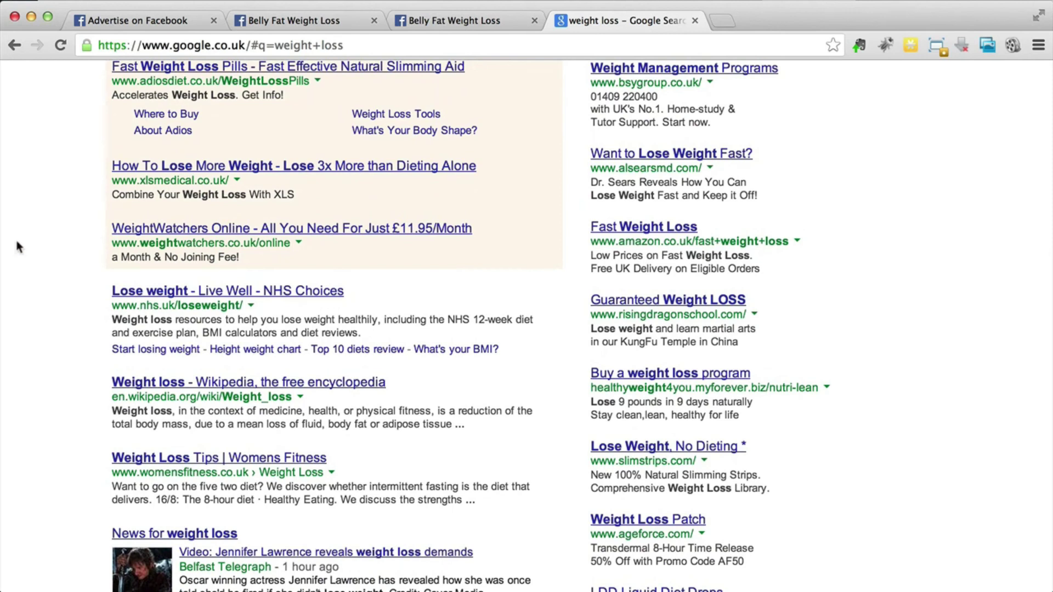
Return to the ad creation page and review audience settings down to Campaign, Pricing and Schedule.
left_click(121, 27)
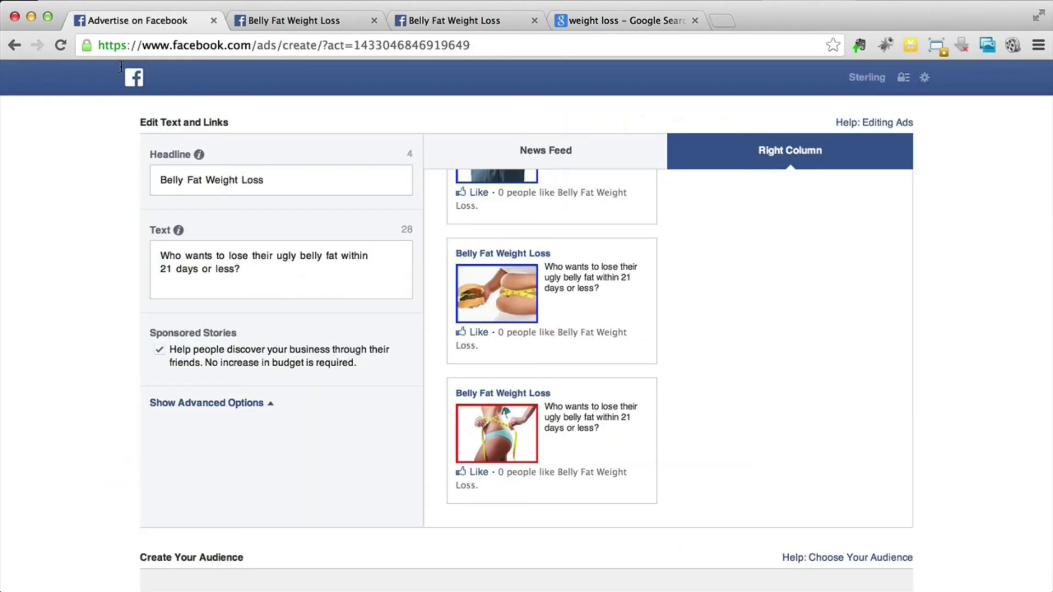
scroll(90, 211, "down", 10)
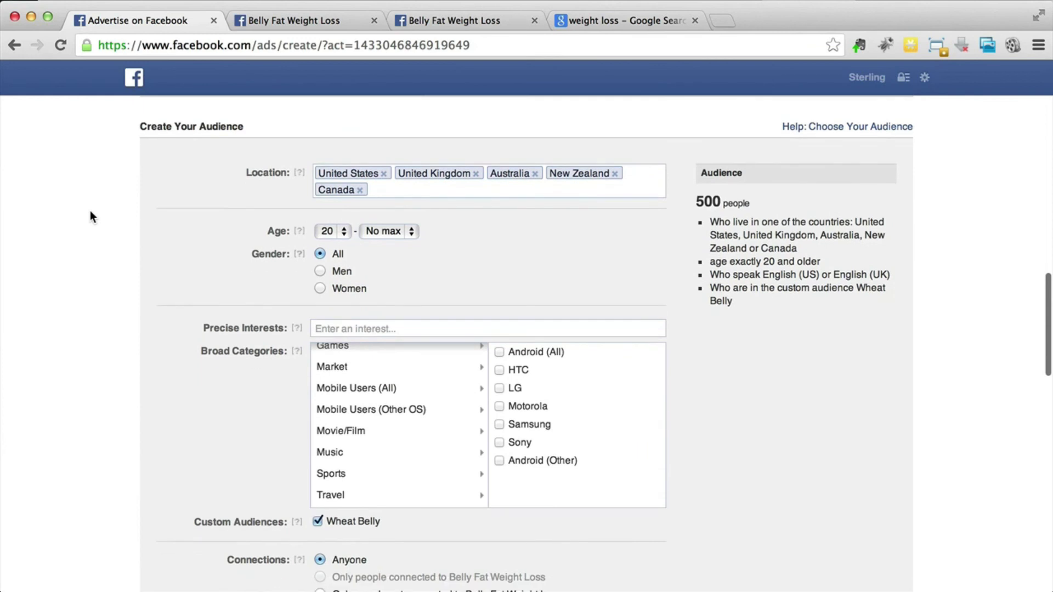
scroll(187, 420, "down", 2)
scroll(186, 421, "up", 1)
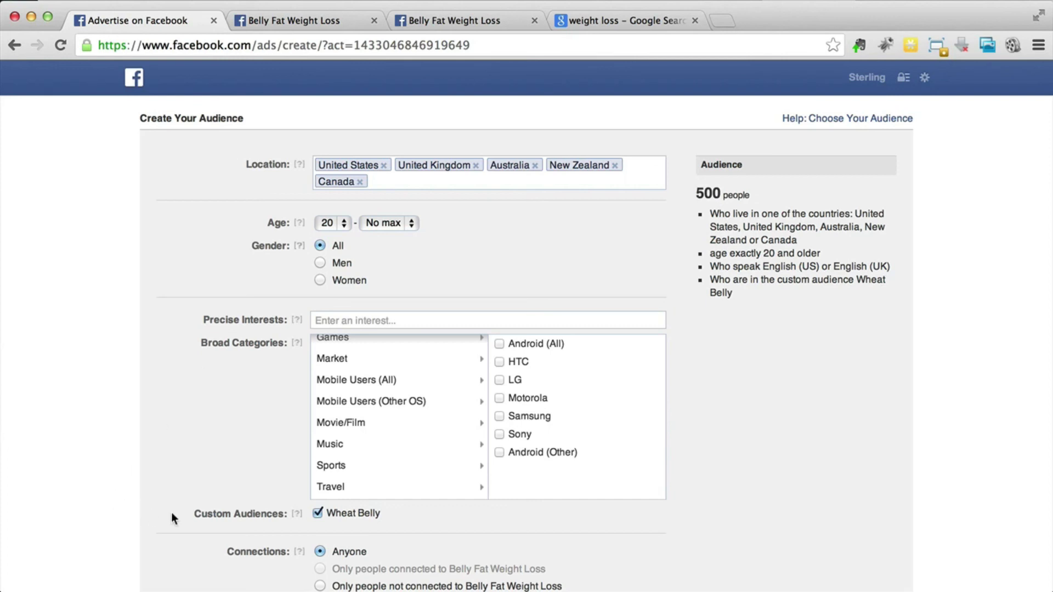
scroll(171, 514, "down", 2)
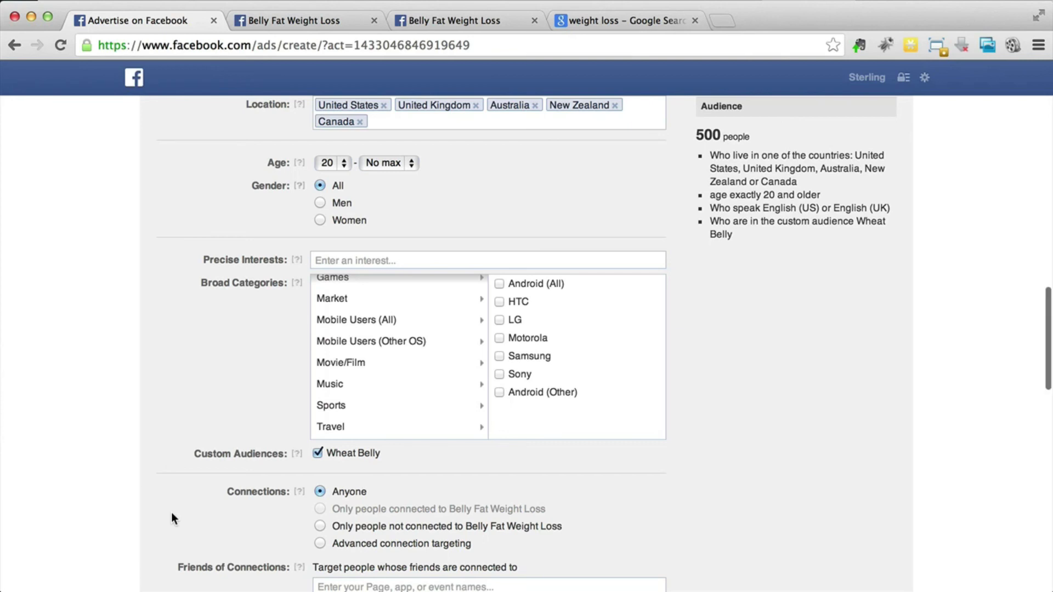
scroll(171, 518, "down", 10)
scroll(171, 513, "down", 15)
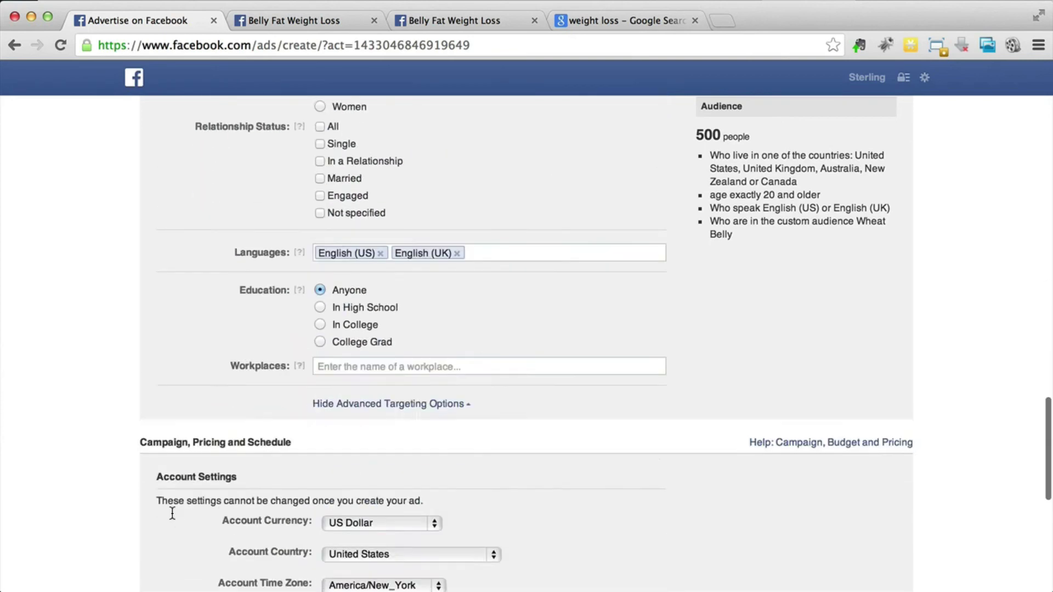
scroll(74, 444, "down", 3)
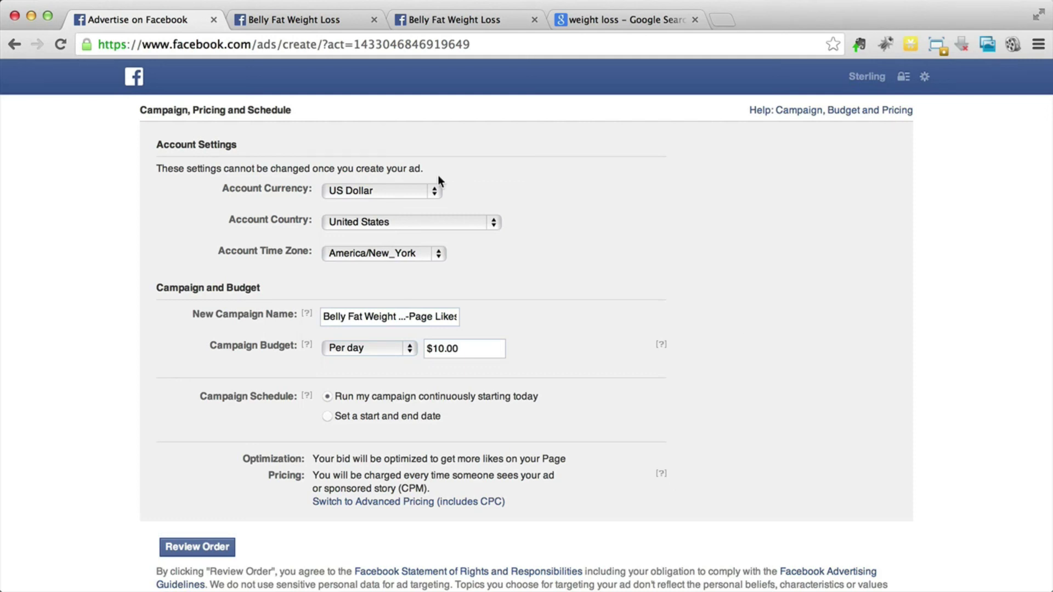
Keep US Dollar as currency and rename the campaign 'Belly Fat Weight Loss - Squeeze Page #1'.
left_click(408, 192)
left_click(408, 191)
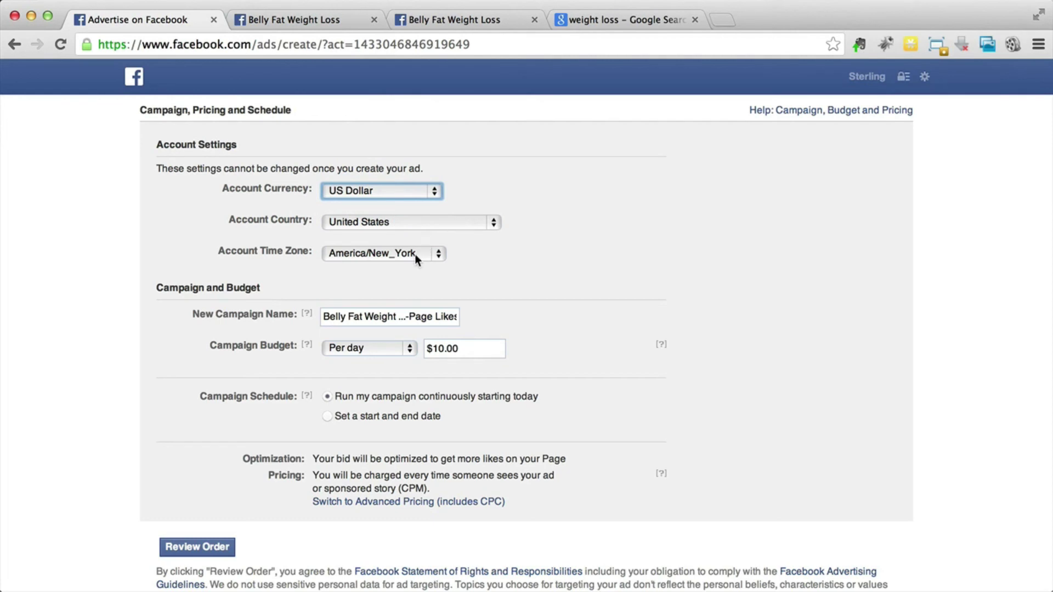
left_click(363, 321)
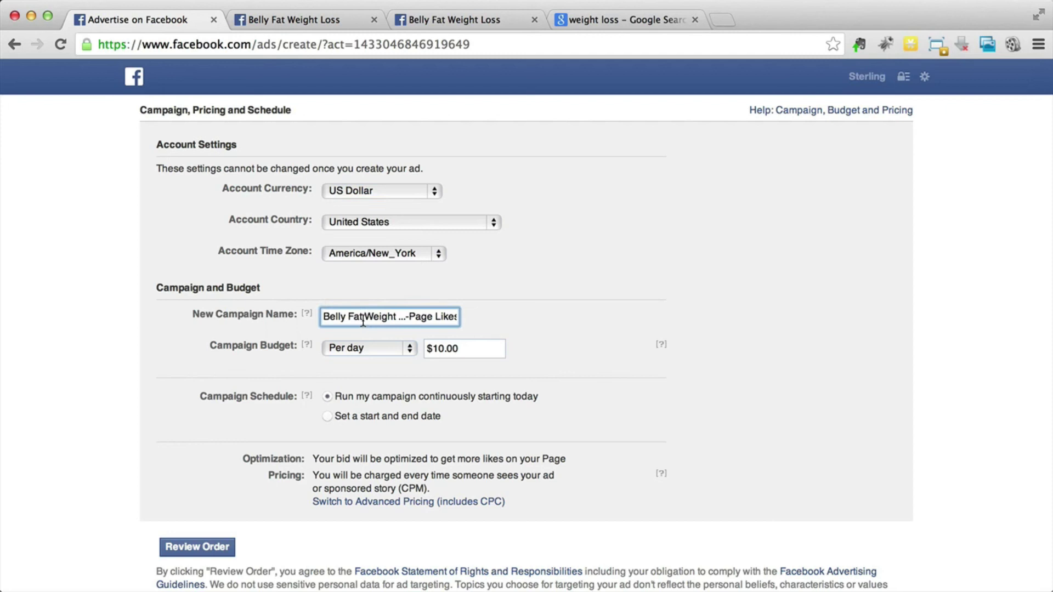
triple_click(365, 318)
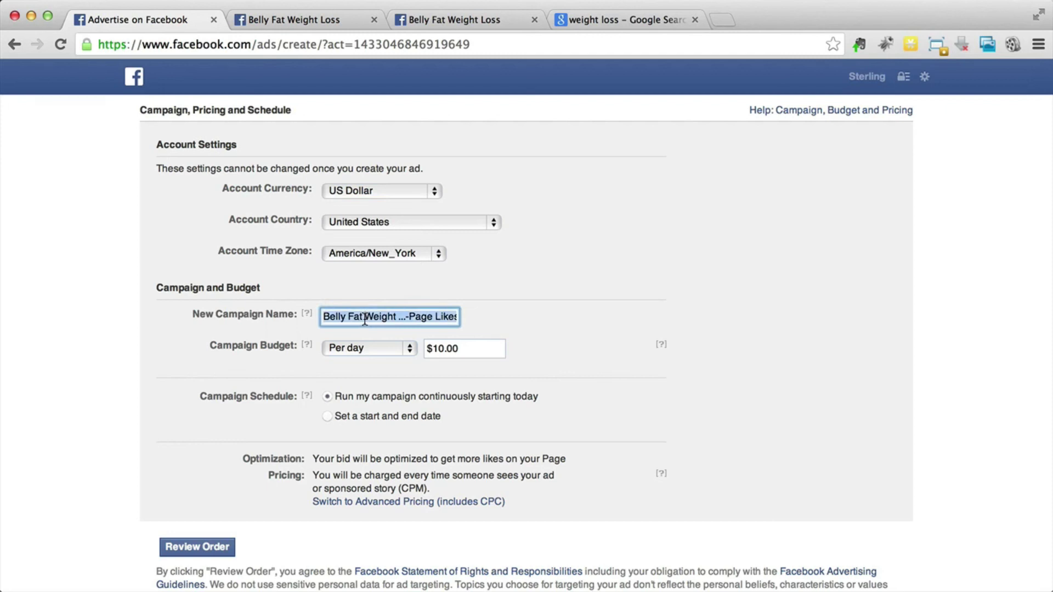
key("BackSpace")
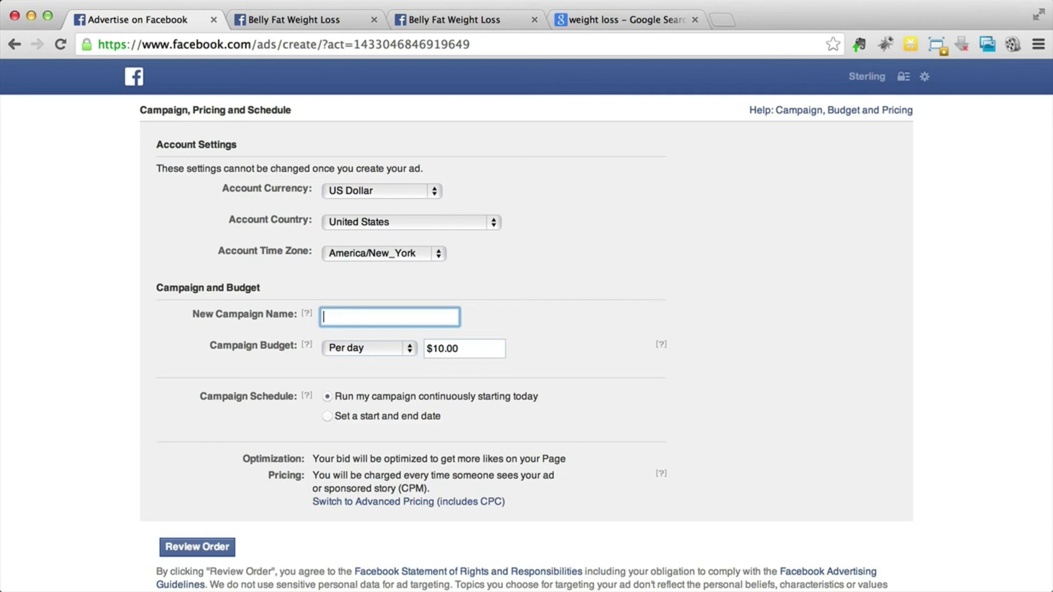
left_click(386, 319)
left_click_drag(396, 318, 499, 316)
key("BackSpace")
type("Loss ")
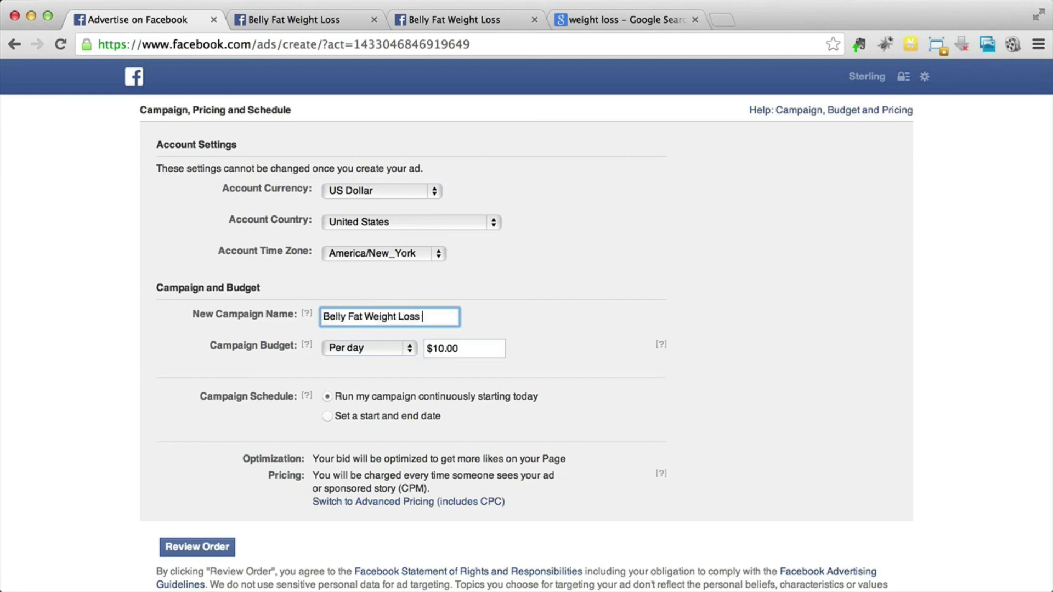
type("- Squeeze Page #1")
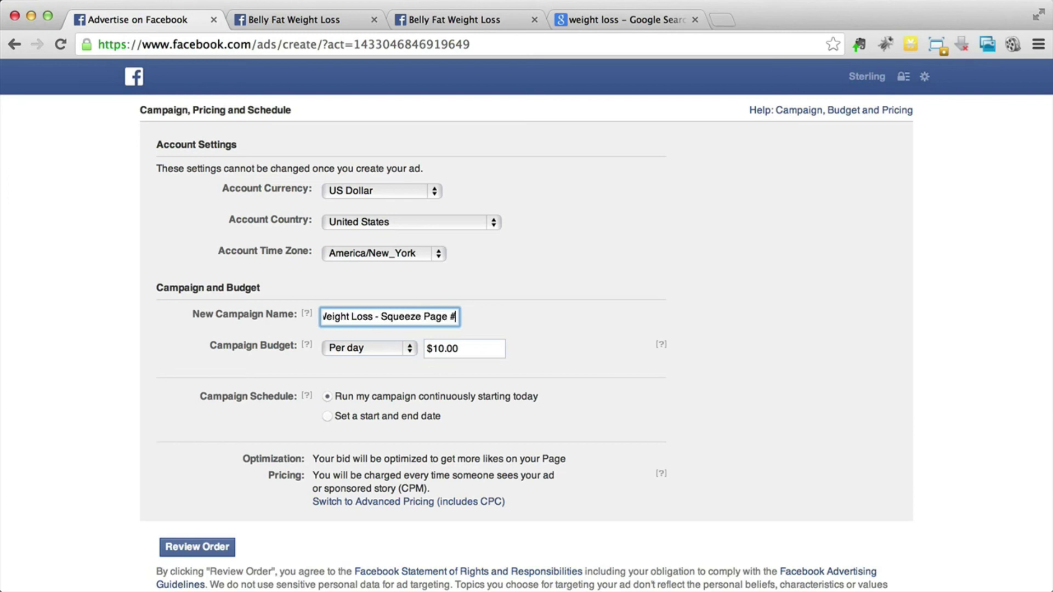
Keep the campaign budget at $10.00 per day, running continuously from today.
left_click(354, 351)
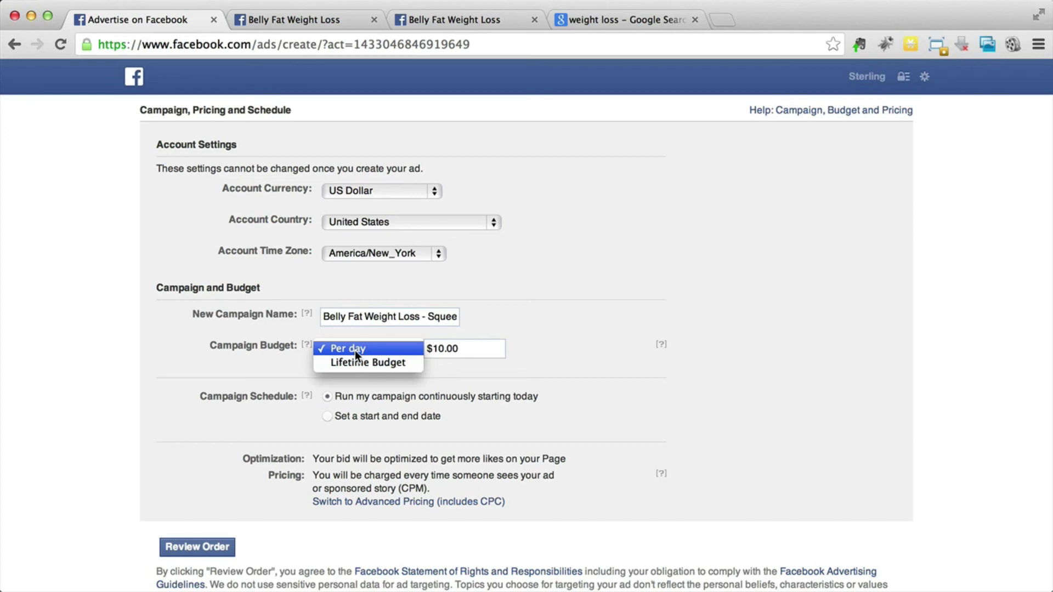
left_click(465, 347)
left_click(465, 347)
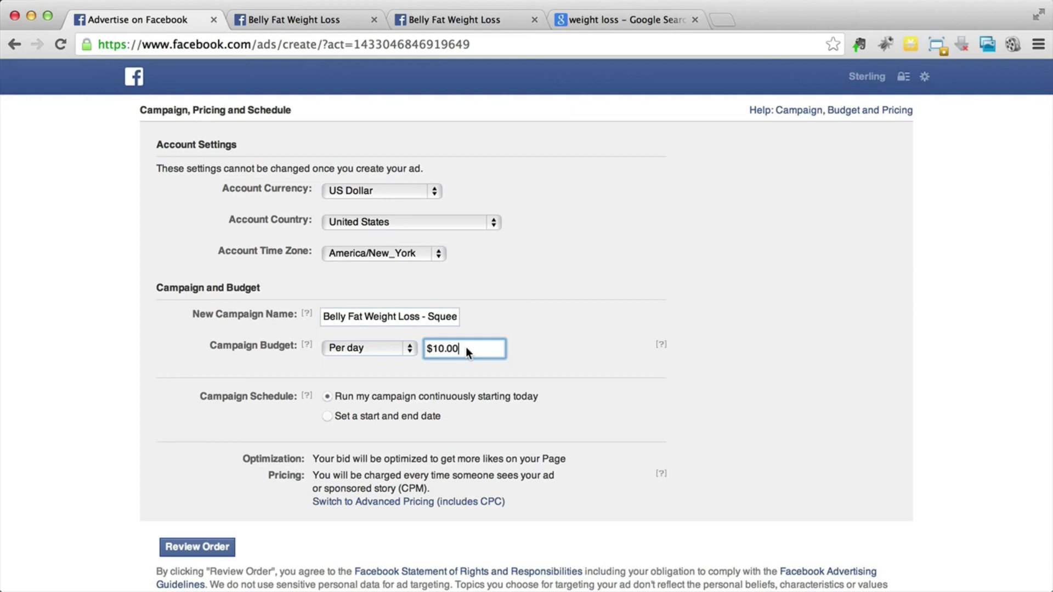
left_click(360, 350)
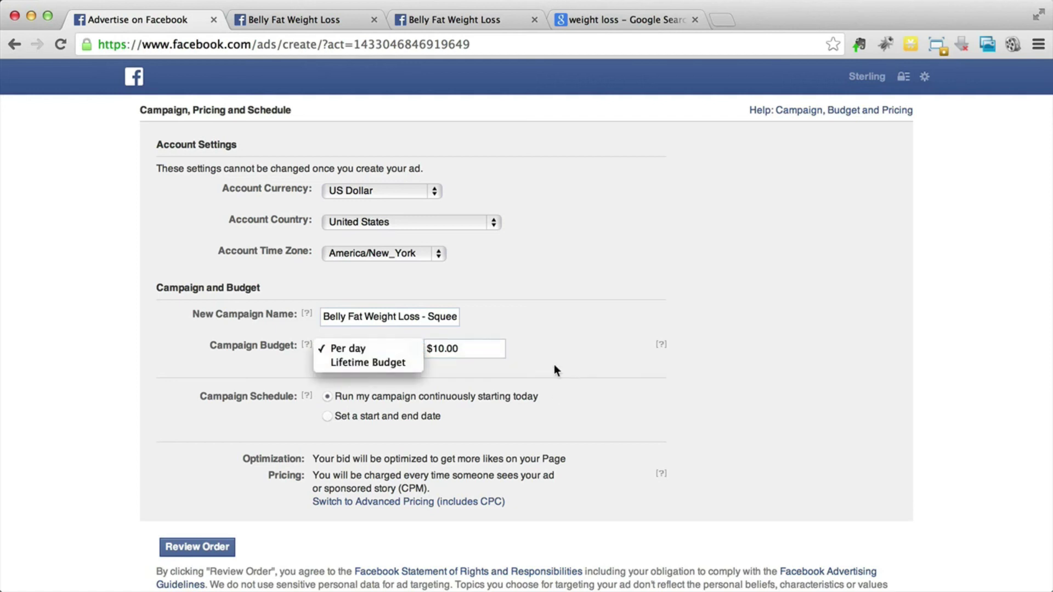
left_click(474, 352)
left_click(439, 352)
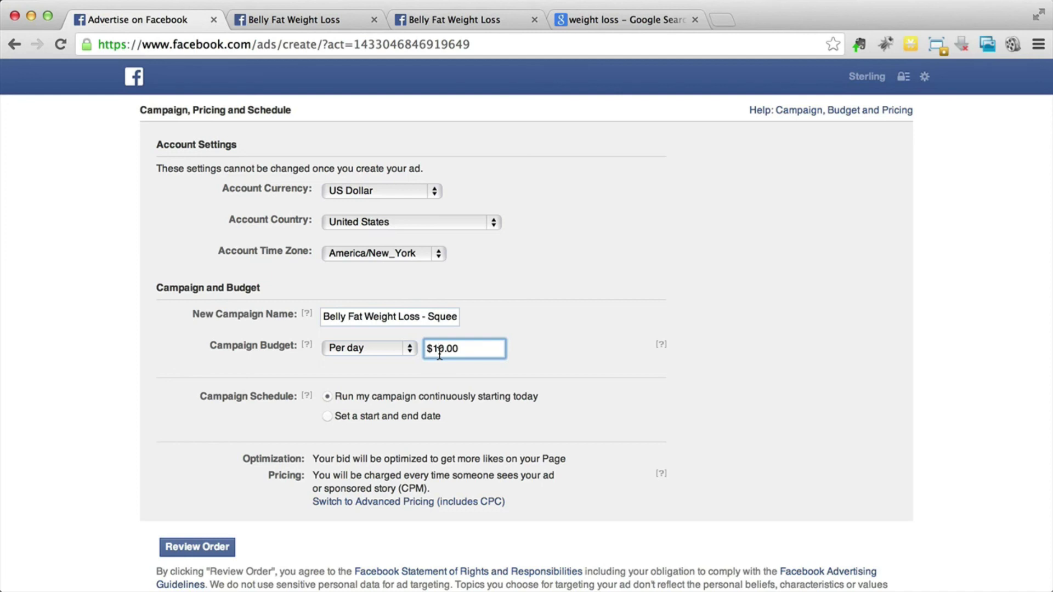
left_click(184, 400)
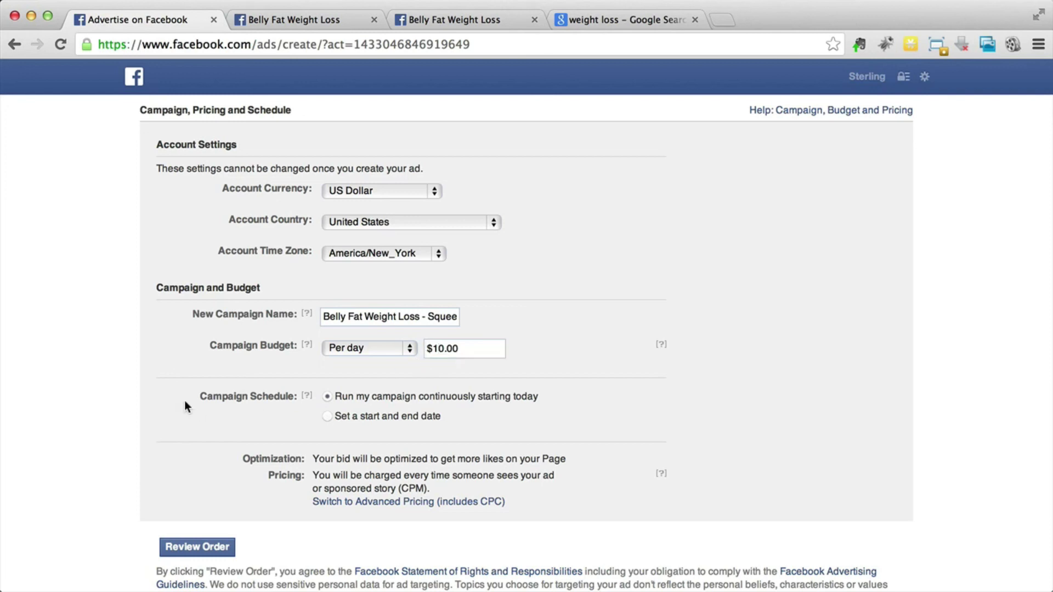
left_click(355, 419)
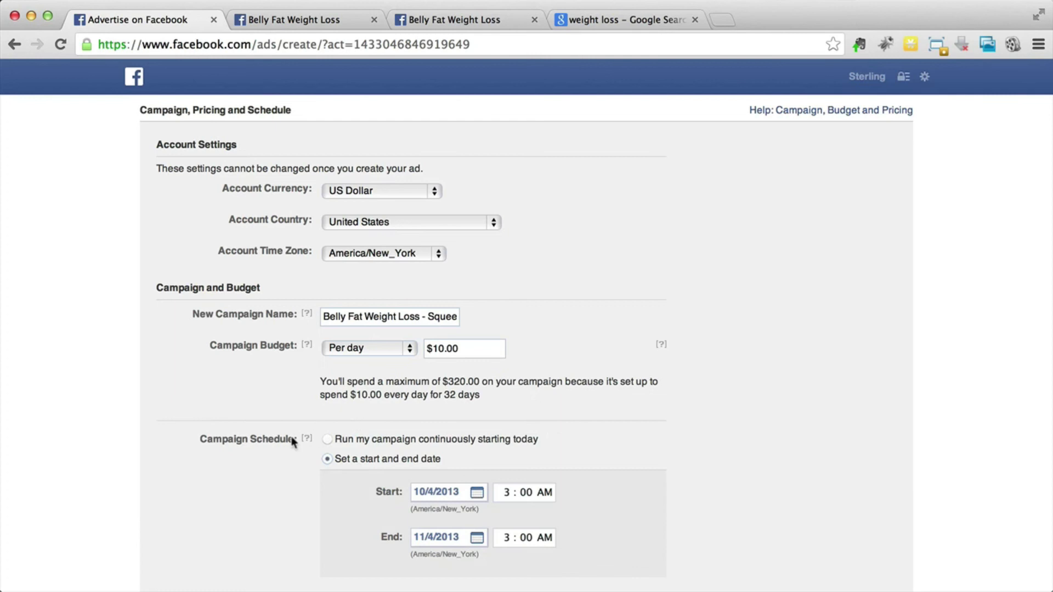
scroll(273, 442, "down", 3)
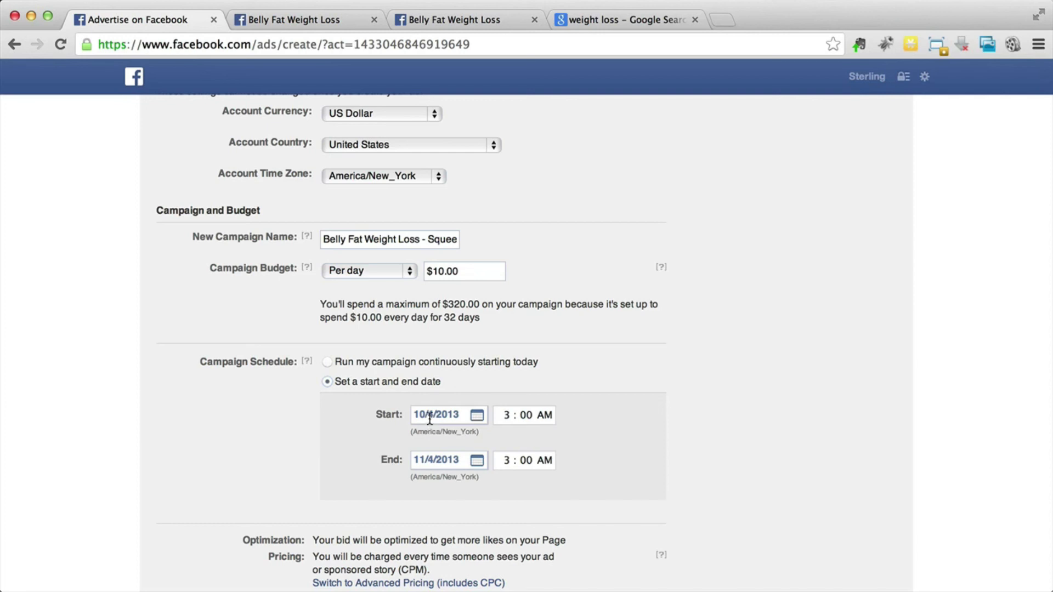
left_click(428, 459)
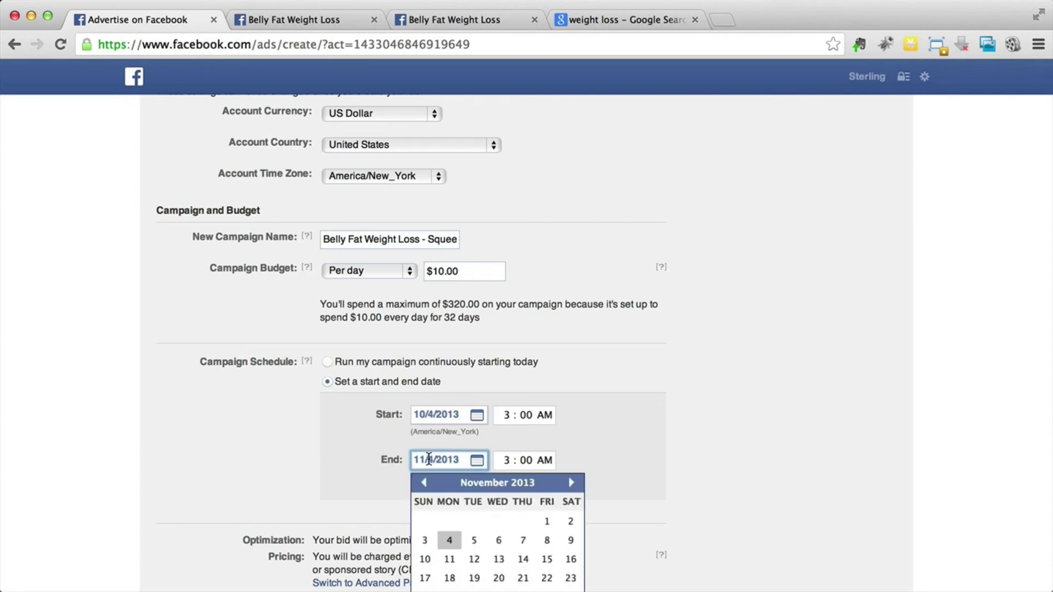
left_click(499, 545)
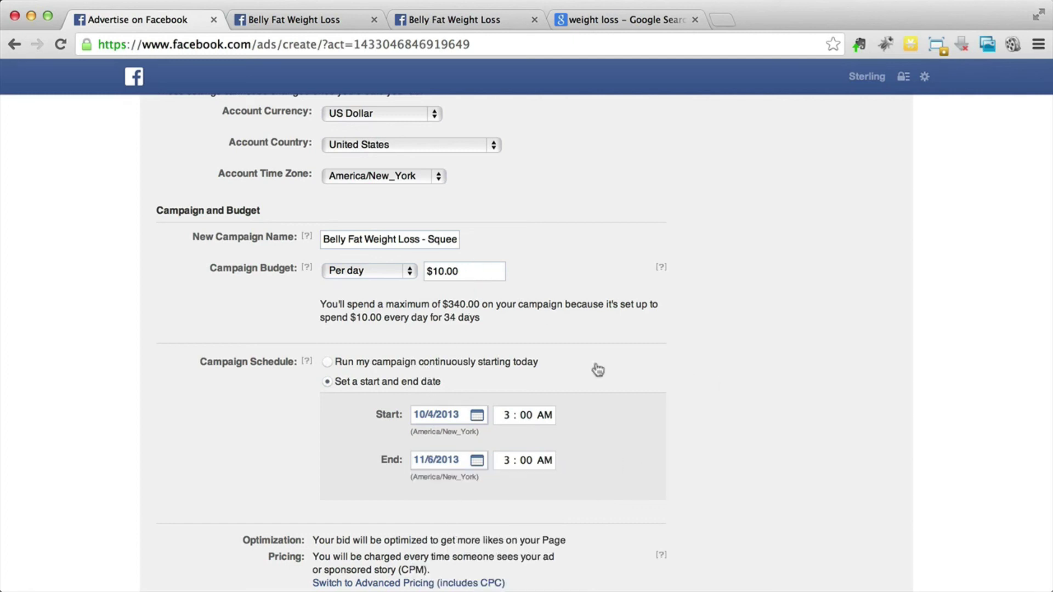
scroll(453, 269, "down", 3)
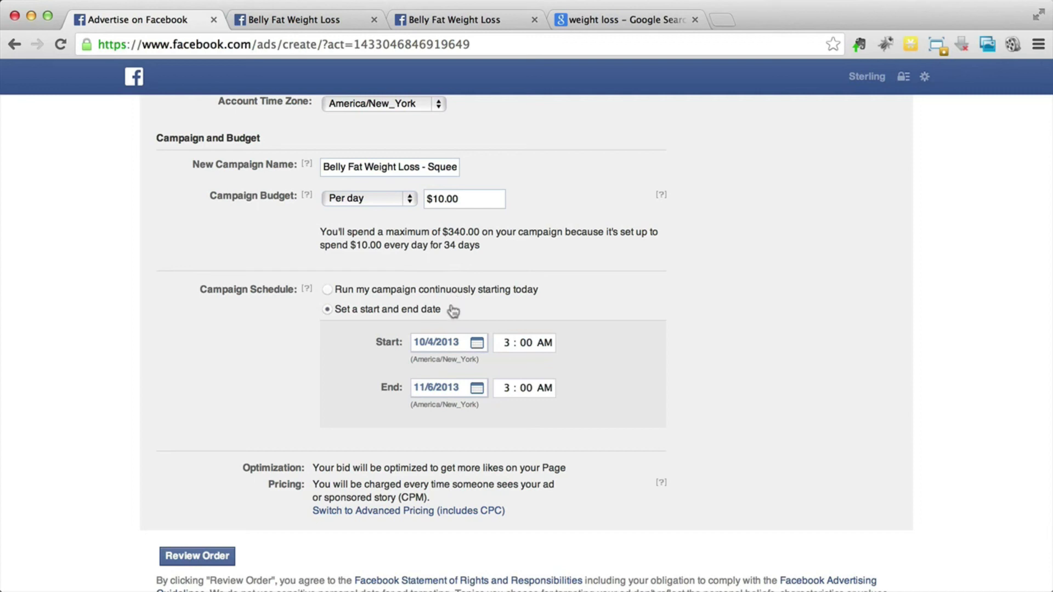
left_click(459, 382)
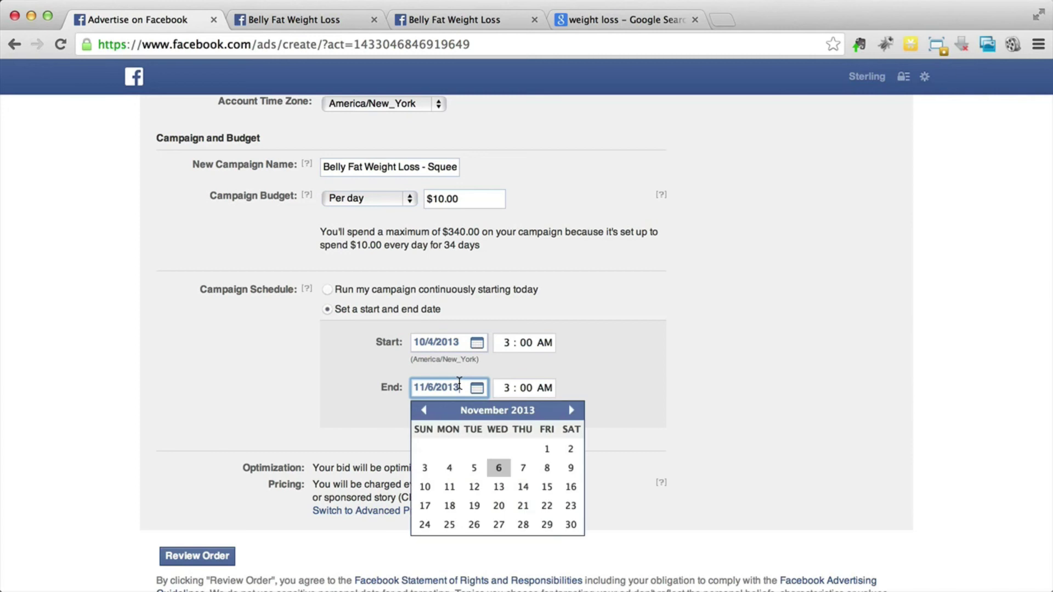
left_click(515, 467)
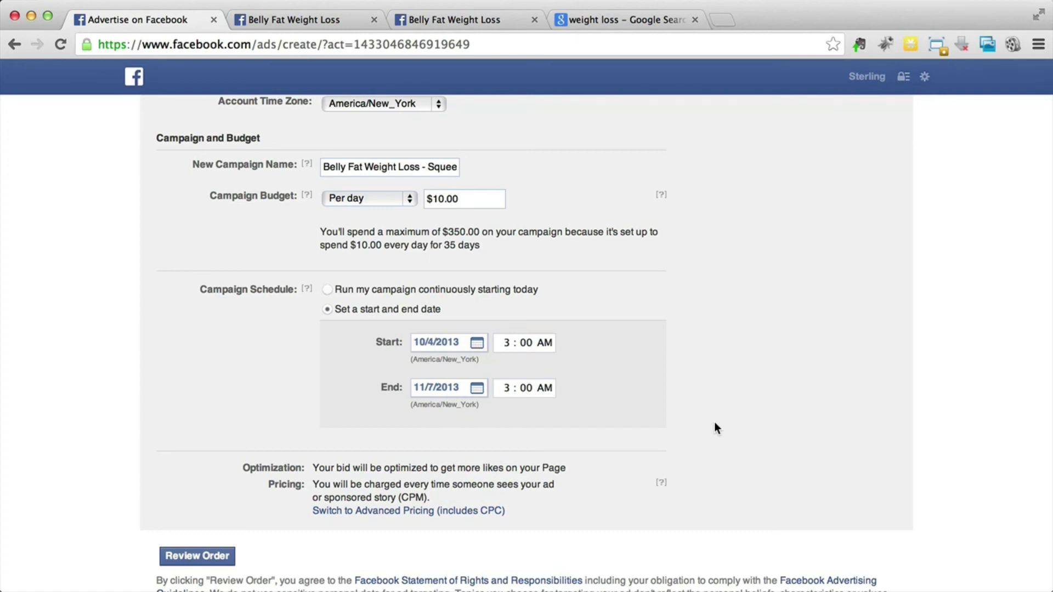
left_click(461, 387)
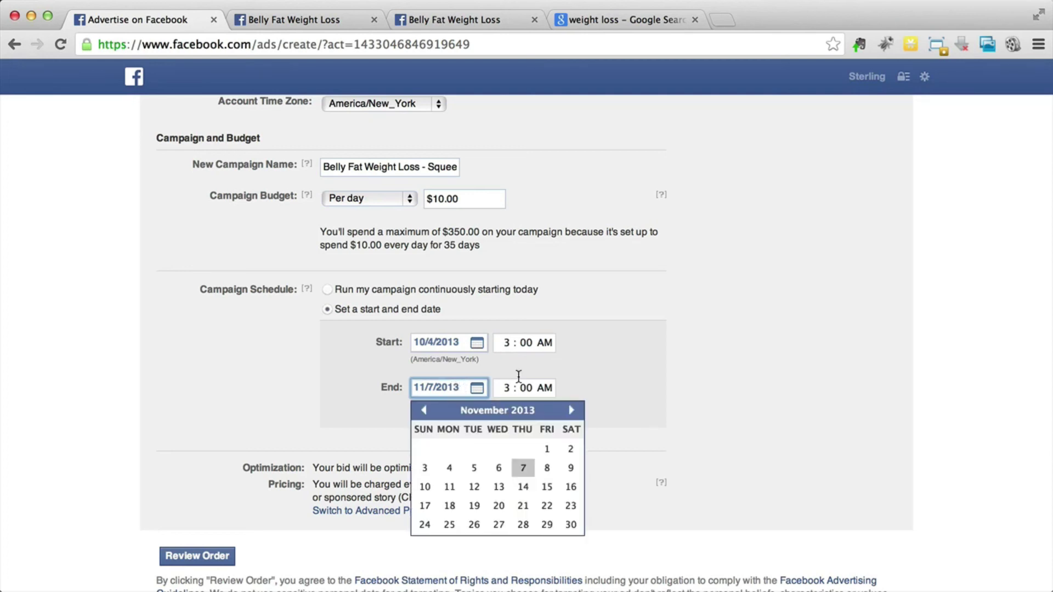
left_click(660, 363)
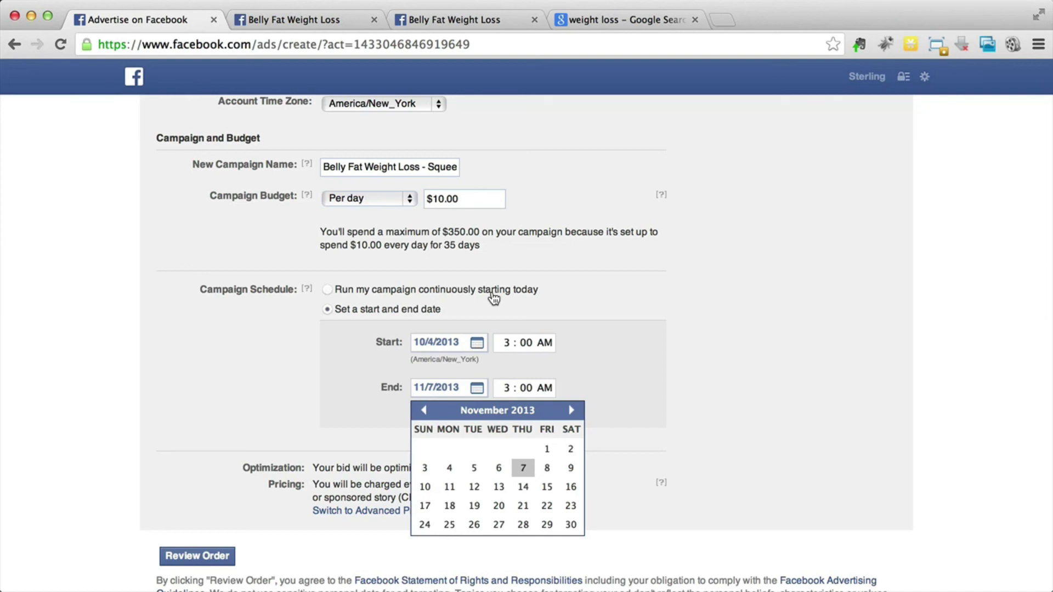
left_click(494, 297)
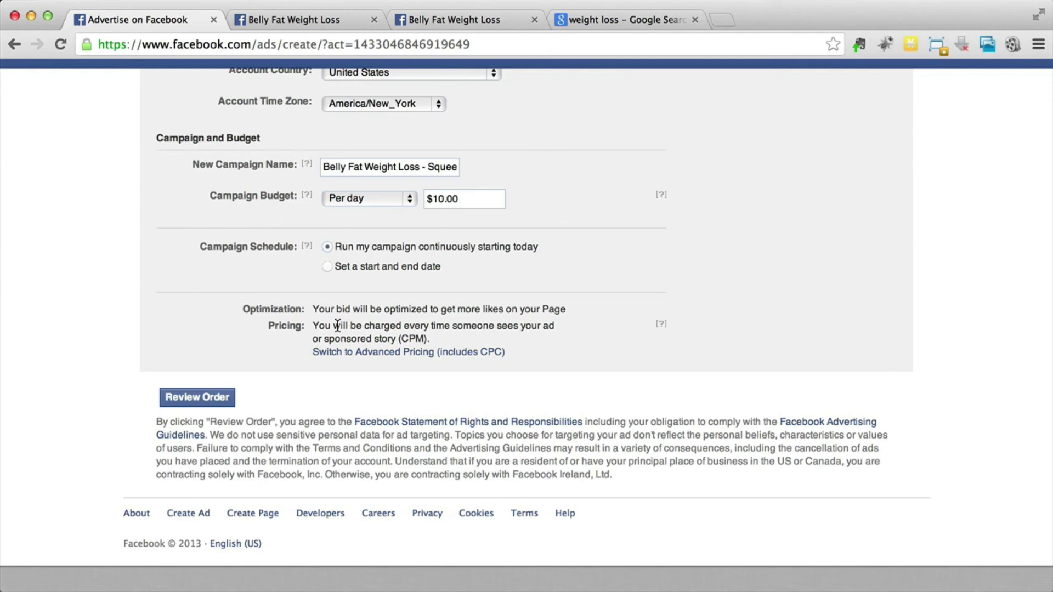
Switch to advanced pricing and optimize for impressions instead of clicks, with a $0.30 CPM bid.
left_click(357, 352)
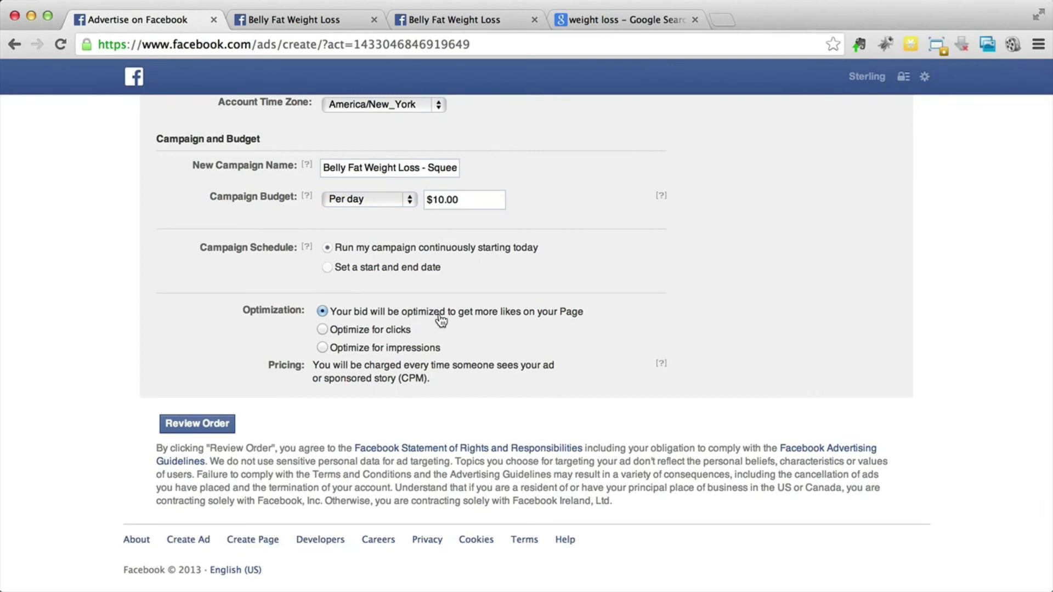
left_click(399, 332)
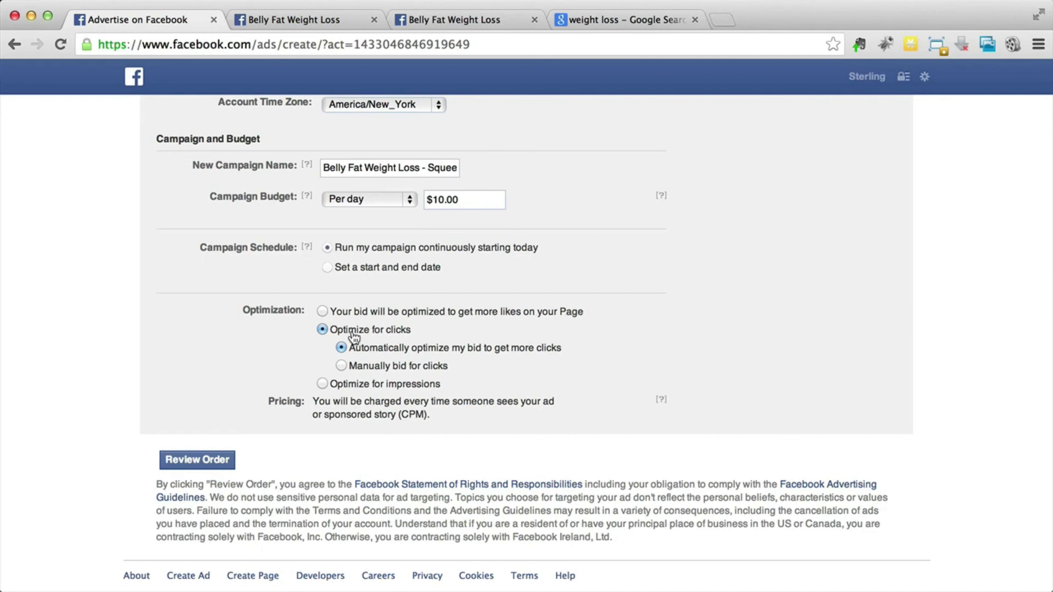
left_click(343, 386)
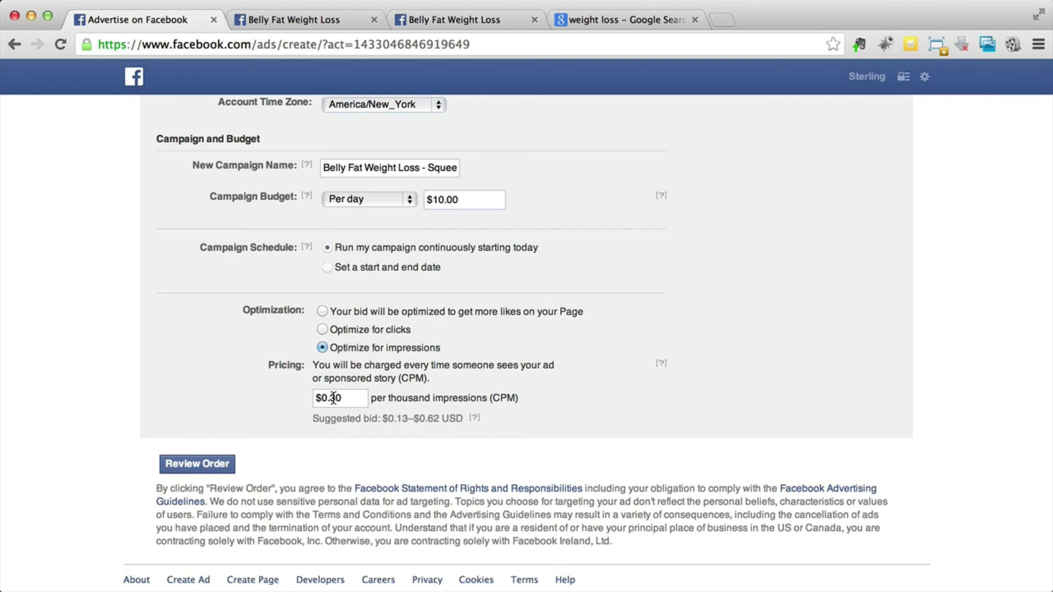
Change the CPM bid from $0.30 to $0.72.
left_click(334, 398)
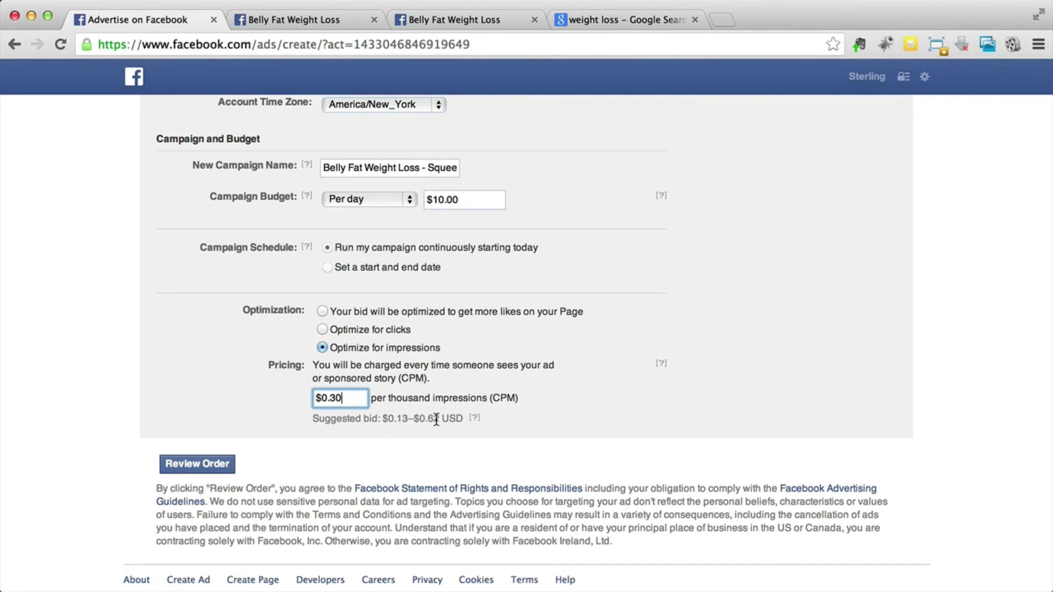
key("BackSpace")
key("BackSpace")
type("72")
left_click(482, 450)
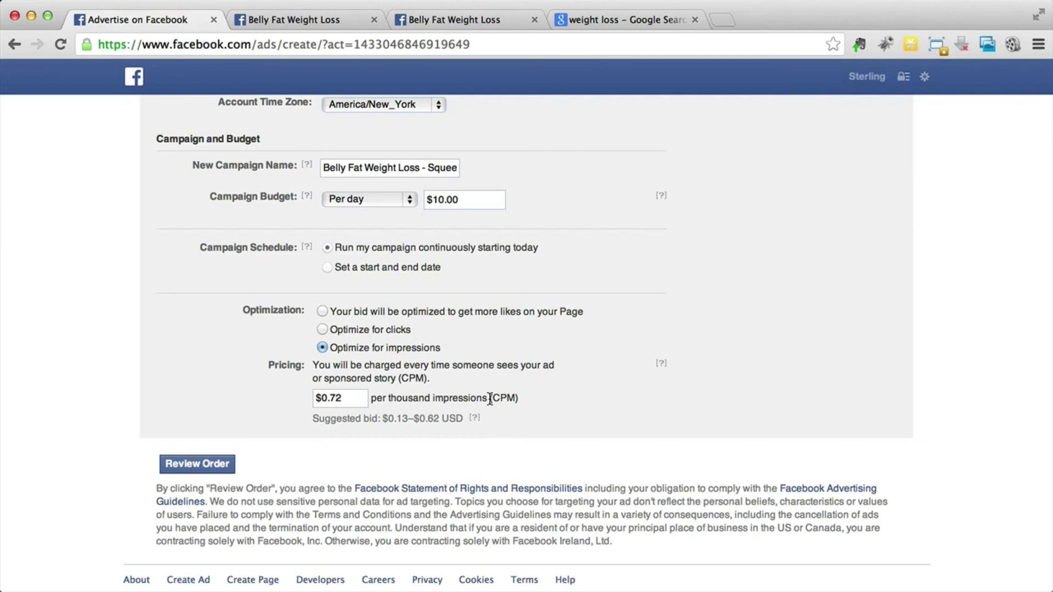
Check the $0.72 bid against the suggested bid range, leaving it unchanged.
left_click(356, 400)
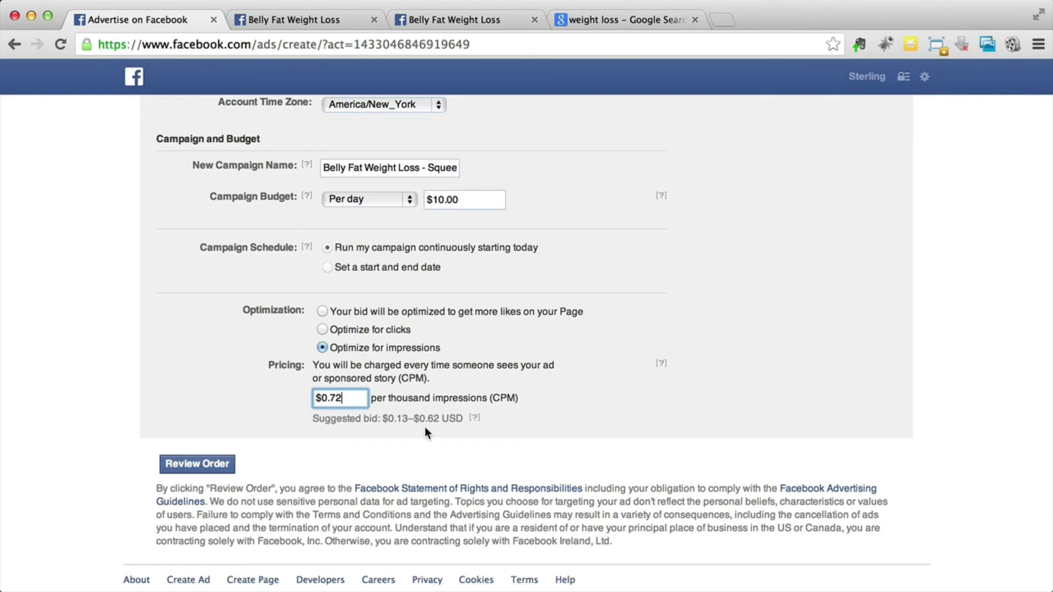
left_click_drag(428, 419, 459, 419)
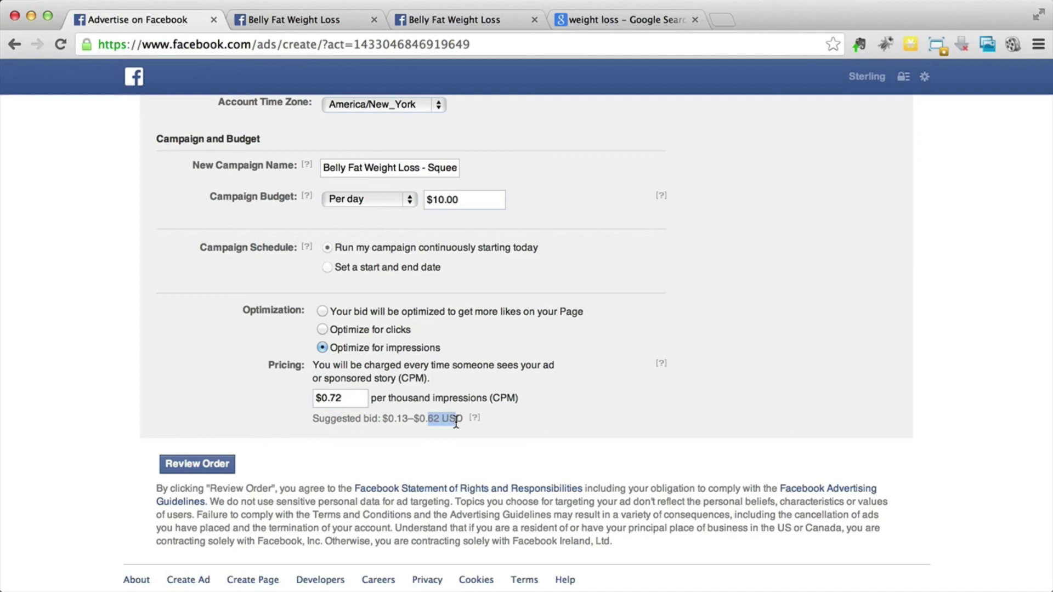
left_click(438, 419)
left_click(329, 396)
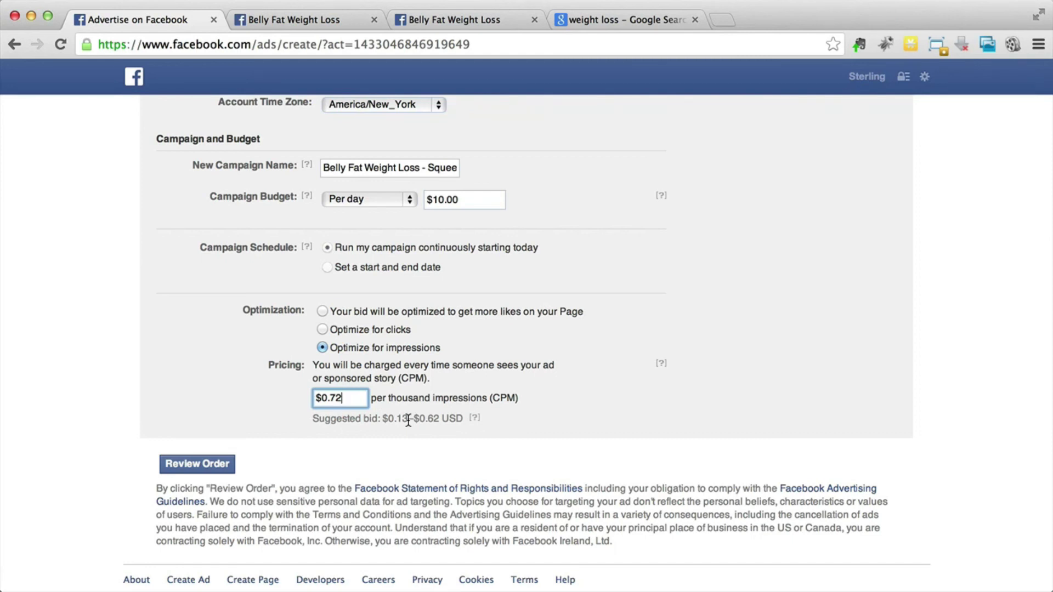
left_click_drag(346, 398, 303, 395)
left_click(352, 399)
Review the order summary for the $10.00 daily budget ad and place the order.
left_click(213, 470)
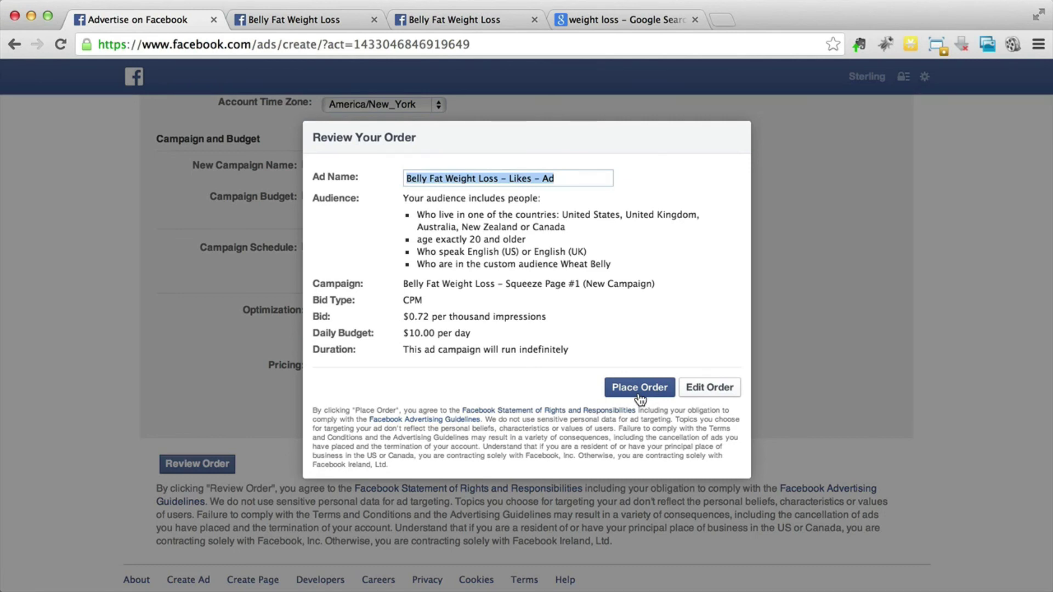
left_click(639, 389)
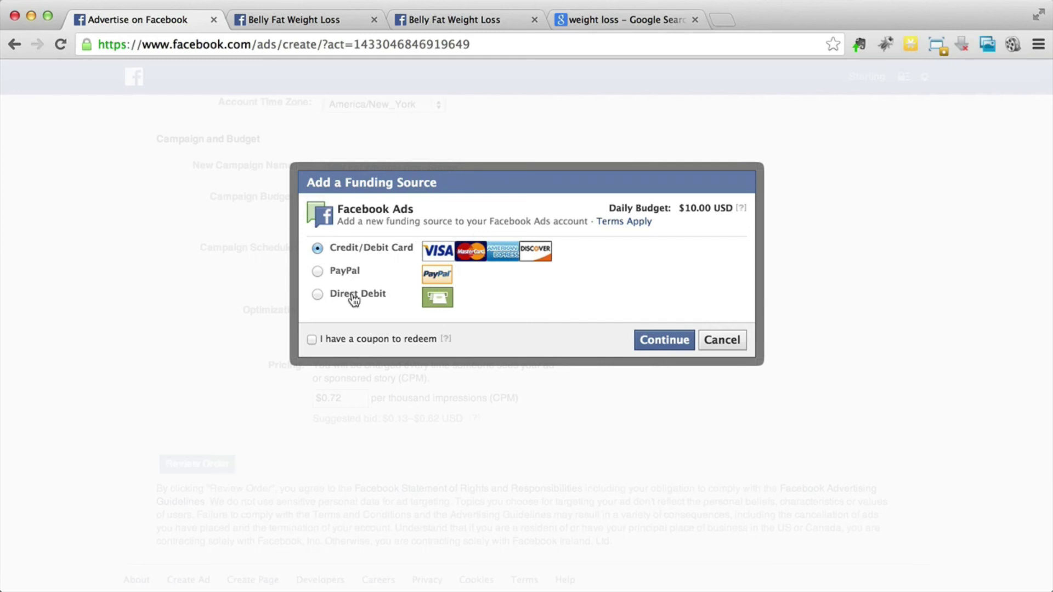
Toggle the coupon option on and off, cancel Add a Funding Source, and scroll back to the ad previews.
left_click(343, 338)
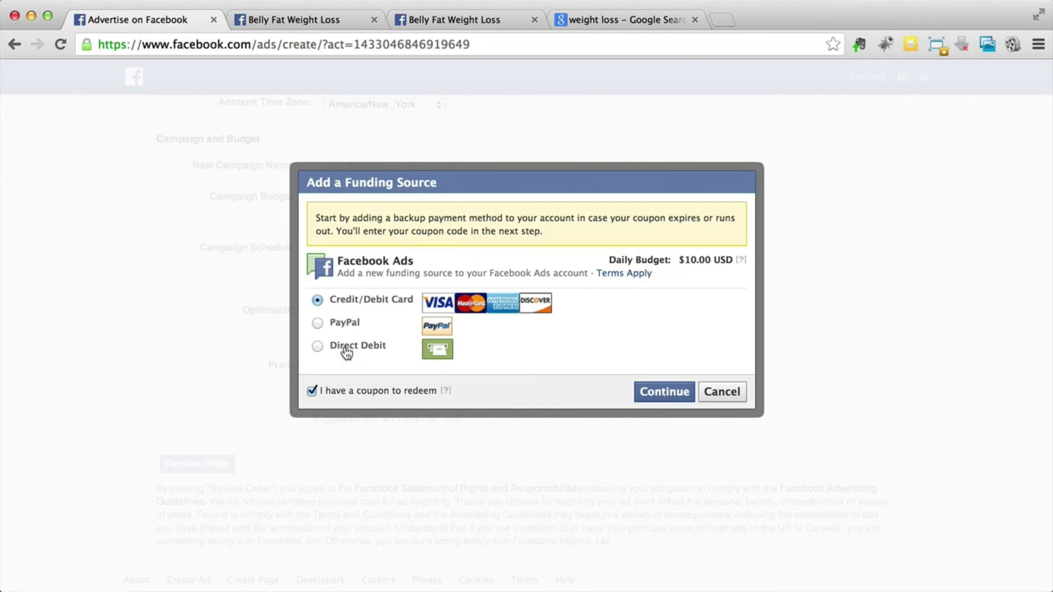
left_click(350, 396)
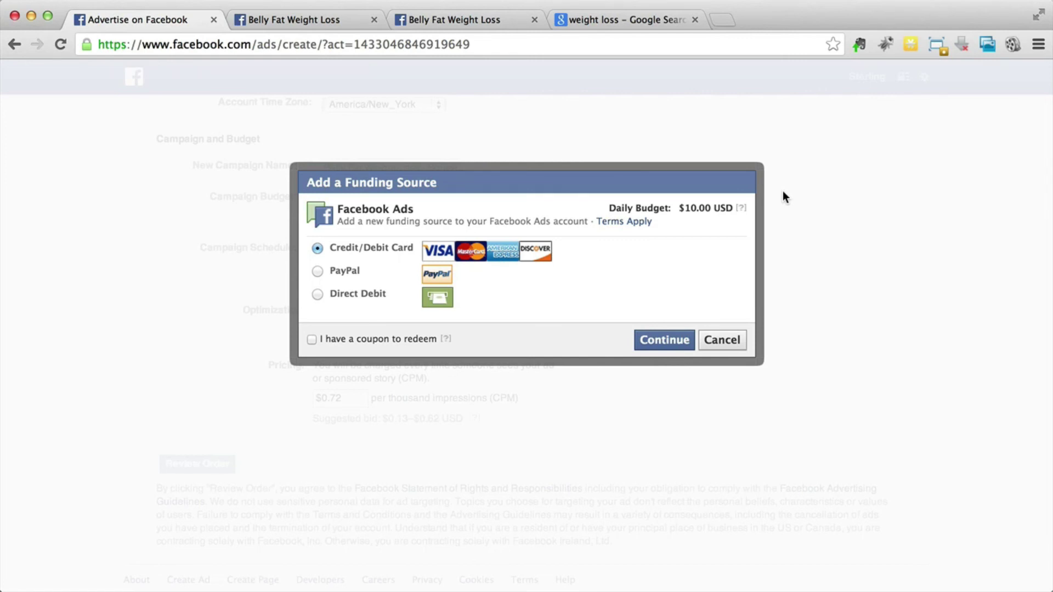
left_click(722, 341)
scroll(252, 351, "up", 10)
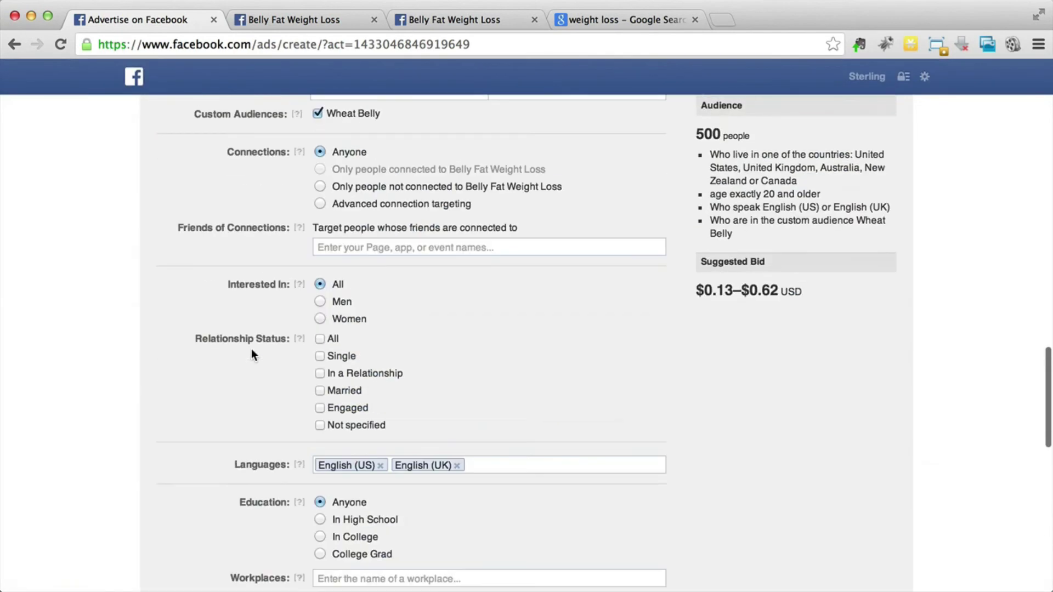
scroll(252, 349, "up", 10)
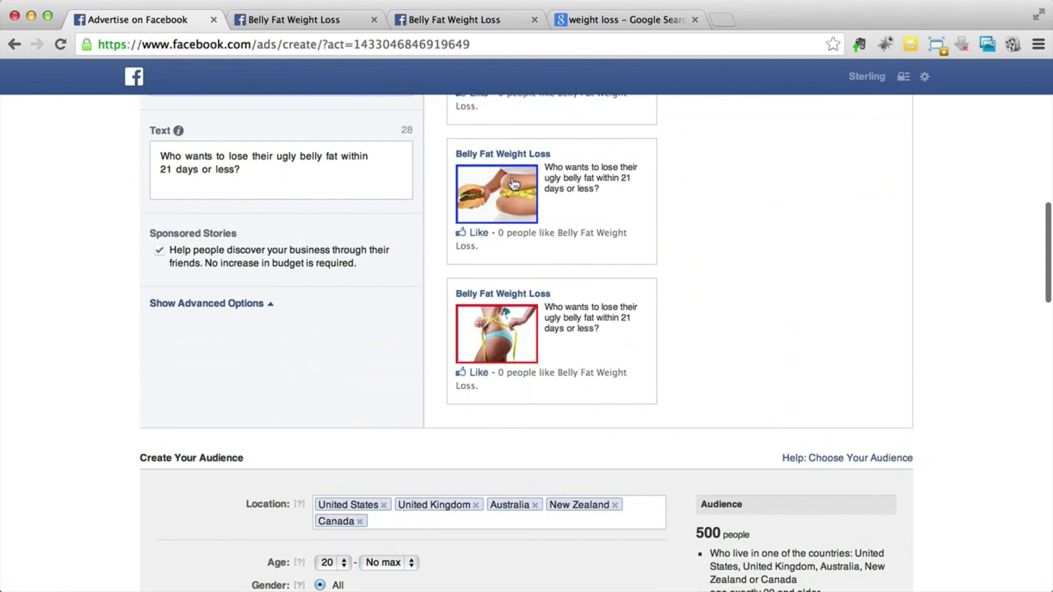
scroll(676, 195, "up", 1)
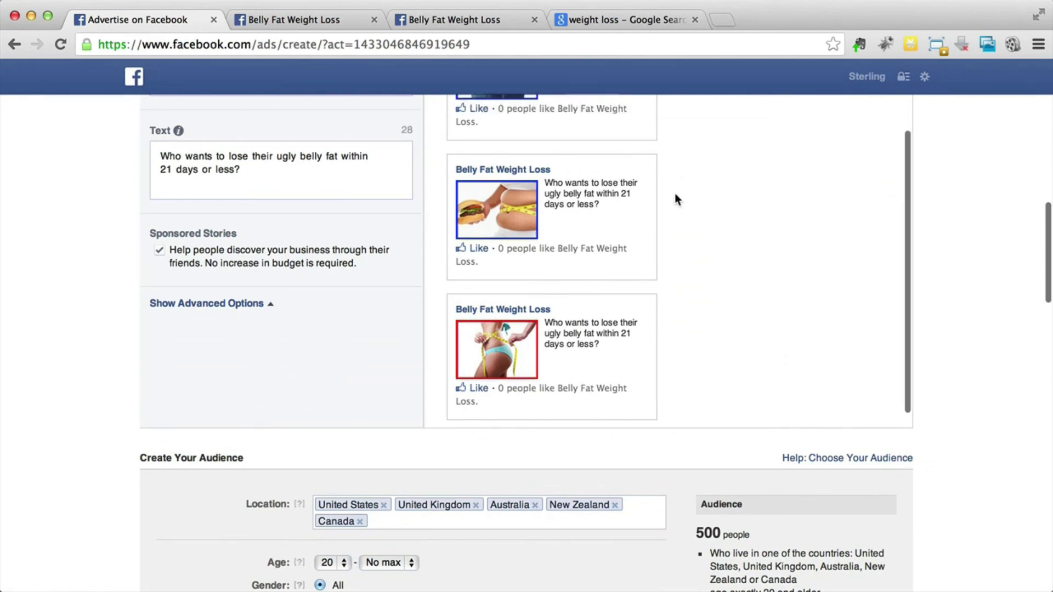
scroll(676, 199, "down", 3)
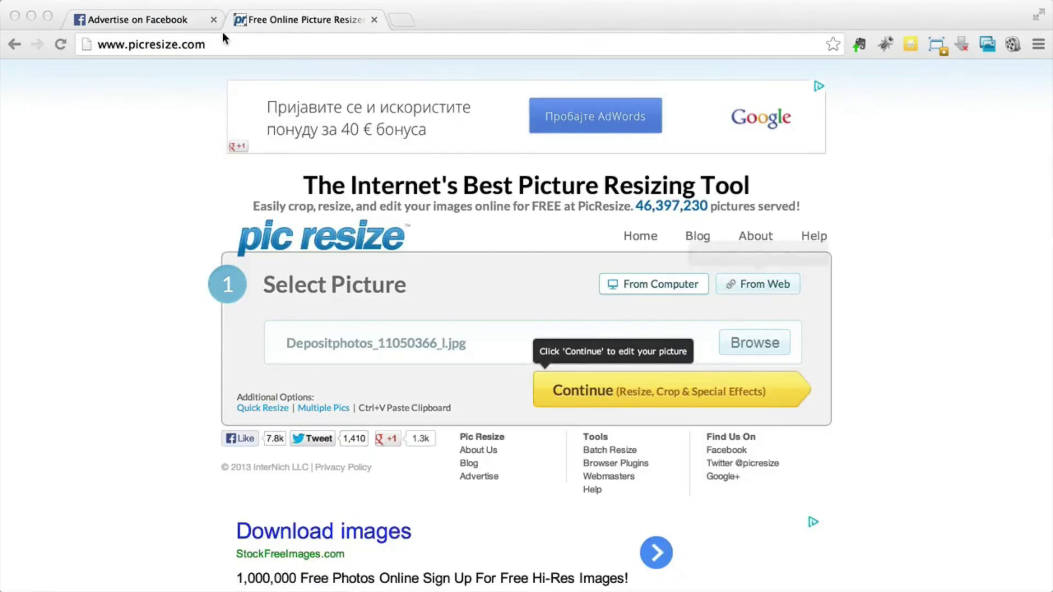
Return to the PicResize tab and upload Depositphotos_11050366_l.jpg with Continue.
left_click(167, 24)
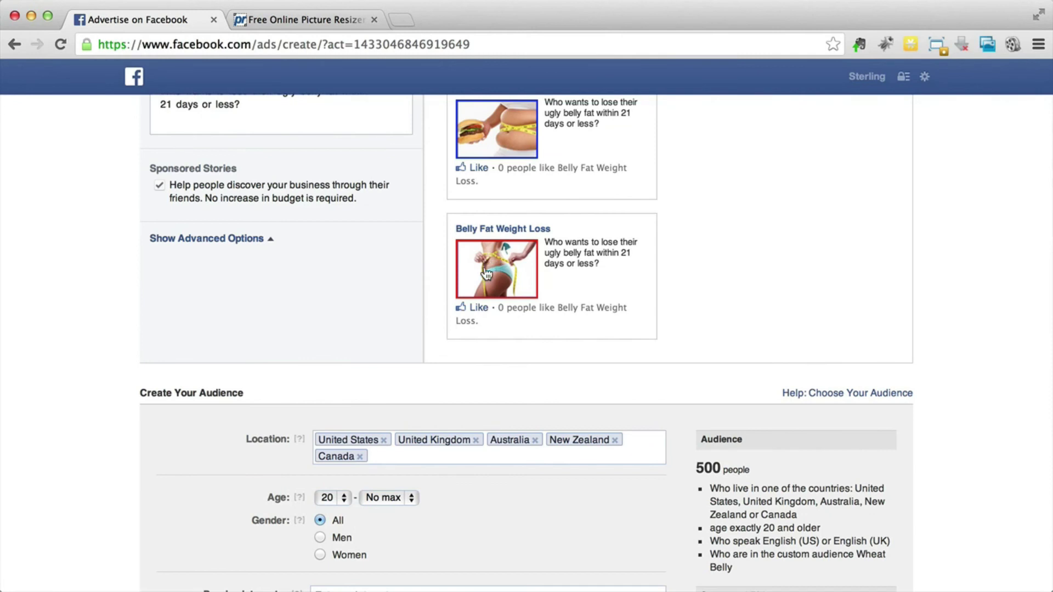
left_click(293, 15)
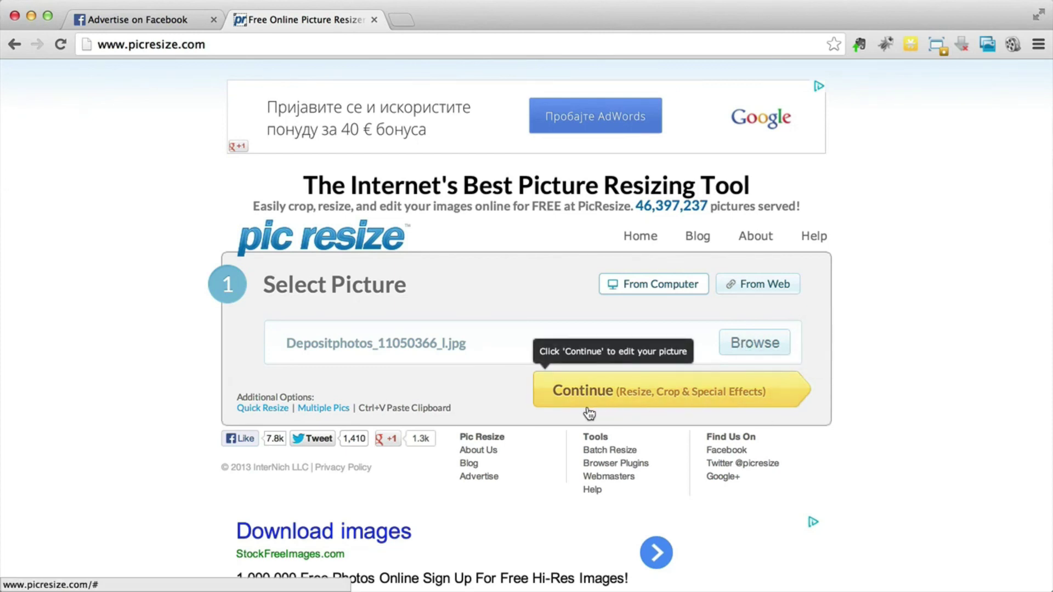
left_click(651, 407)
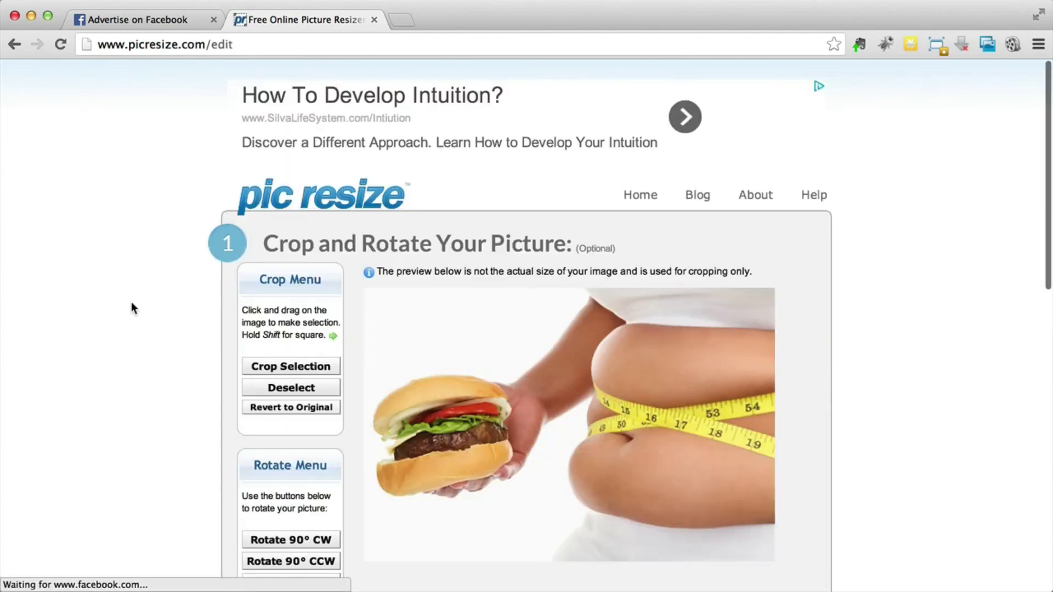
Set Make My Picture to 75% smaller.
scroll(131, 308, "down", 5)
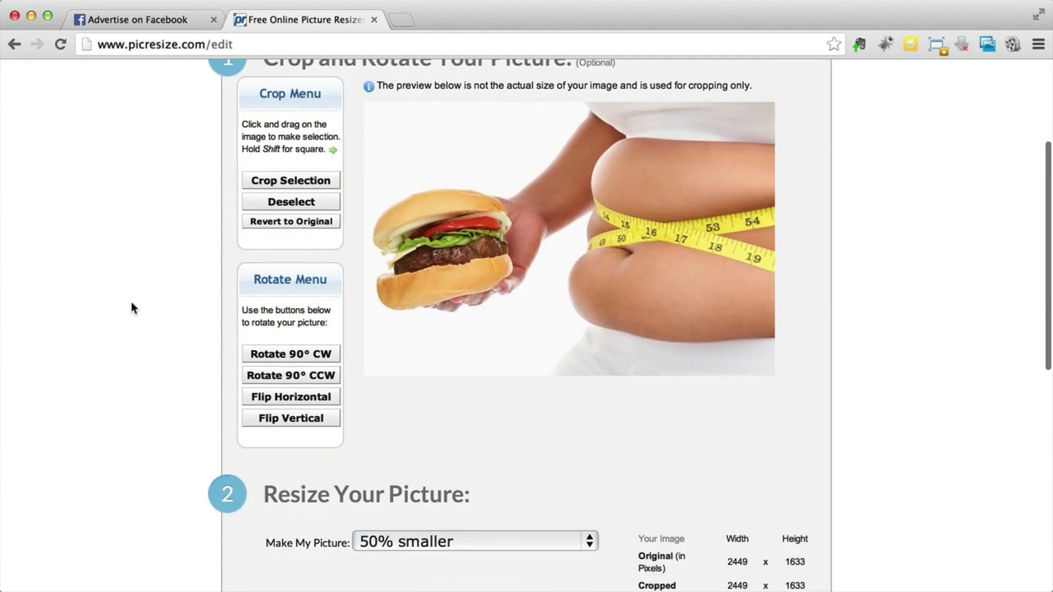
scroll(132, 304, "down", 8)
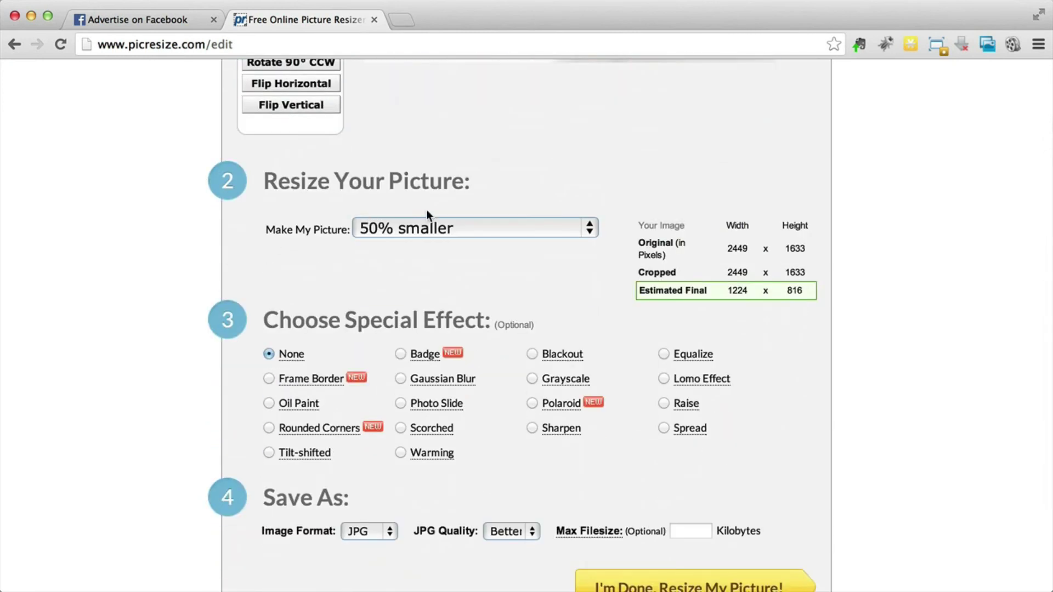
left_click(469, 224)
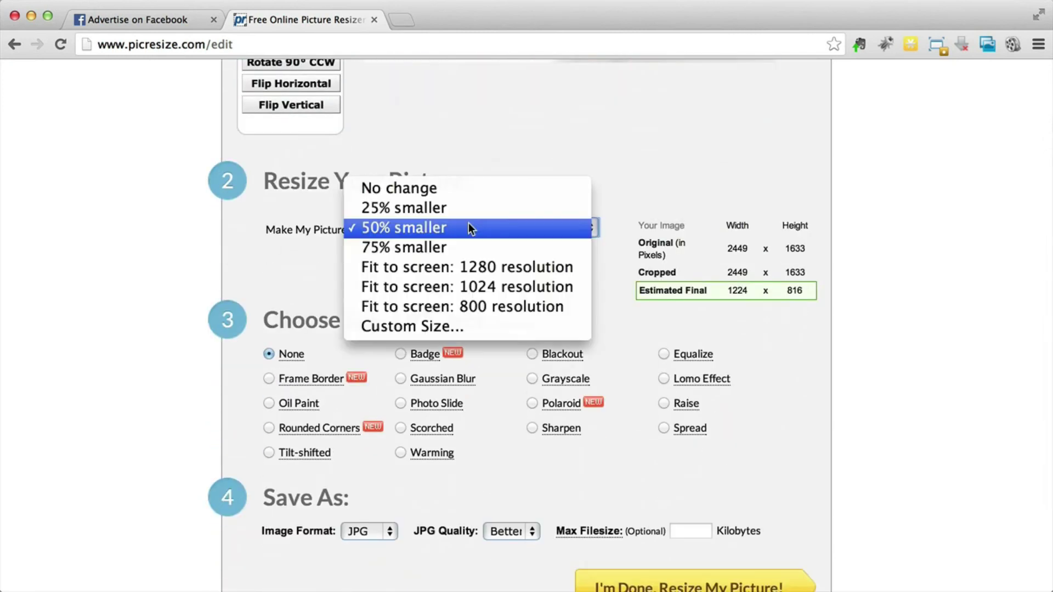
left_click(454, 249)
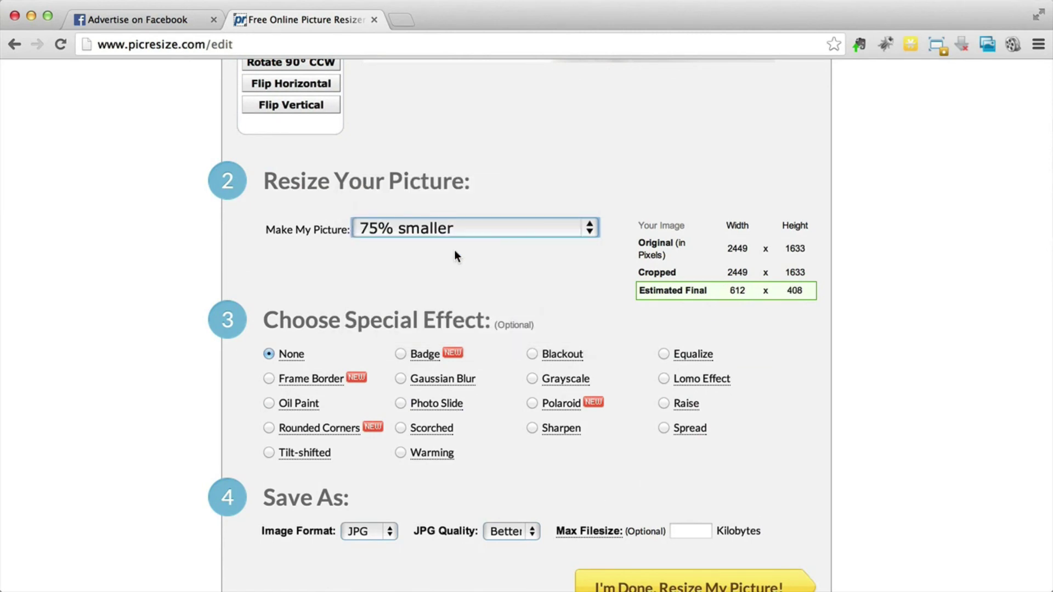
Add a 20-pixel Frame Border in pure red #FF0000.
scroll(263, 286, "down", 4)
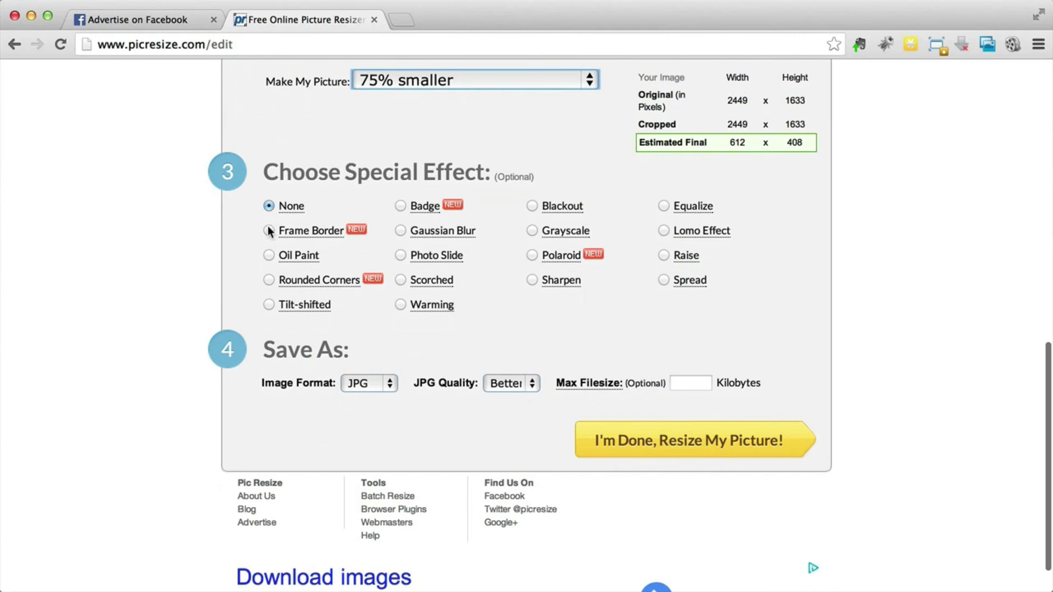
left_click(268, 230)
left_click(557, 341)
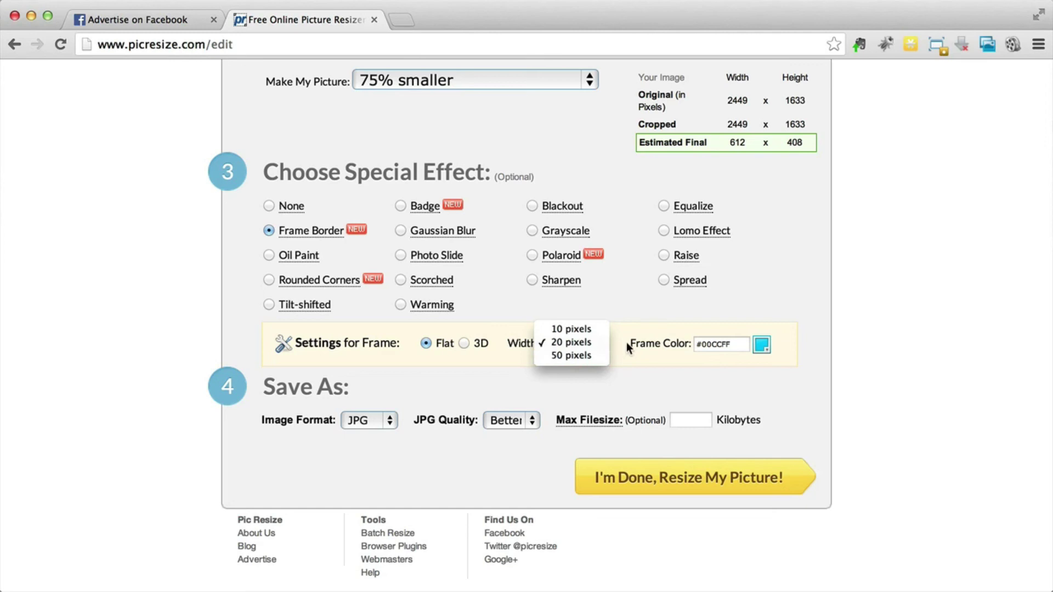
left_click(592, 343)
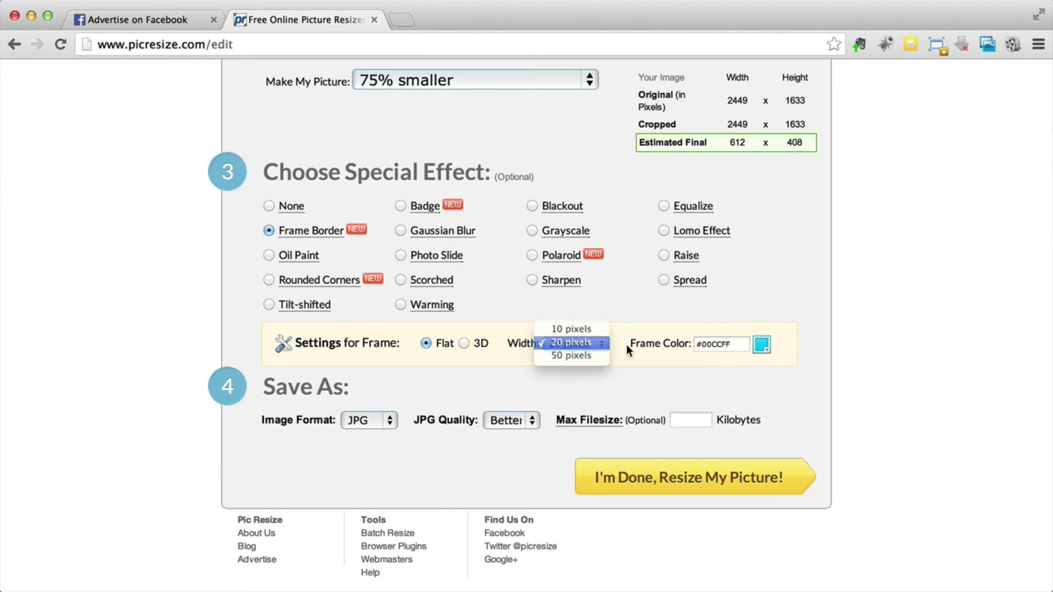
scroll(841, 335, "up", 3)
left_click(760, 410)
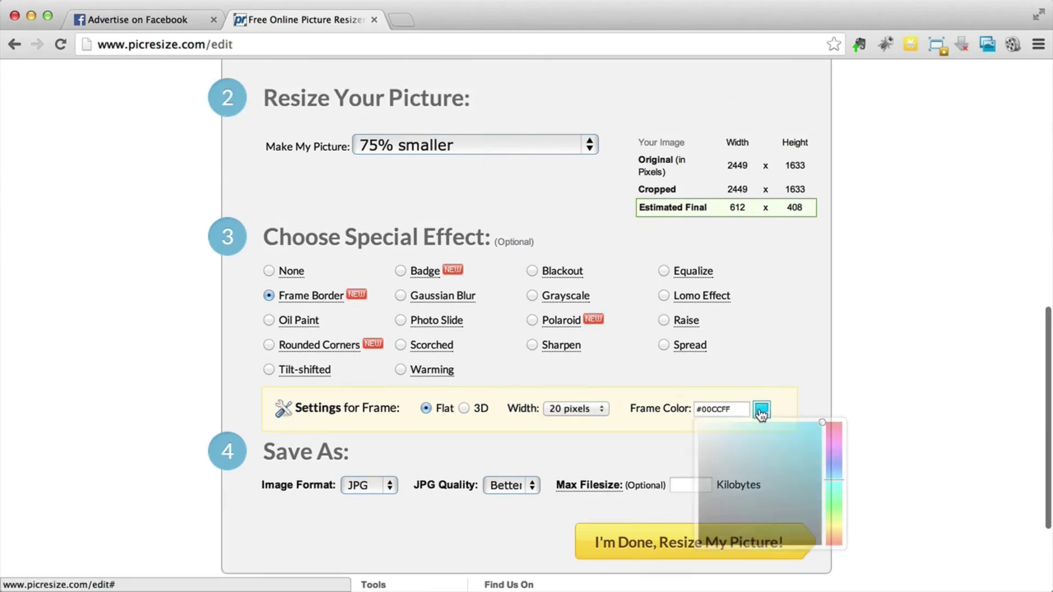
left_click(834, 426)
left_click(840, 414)
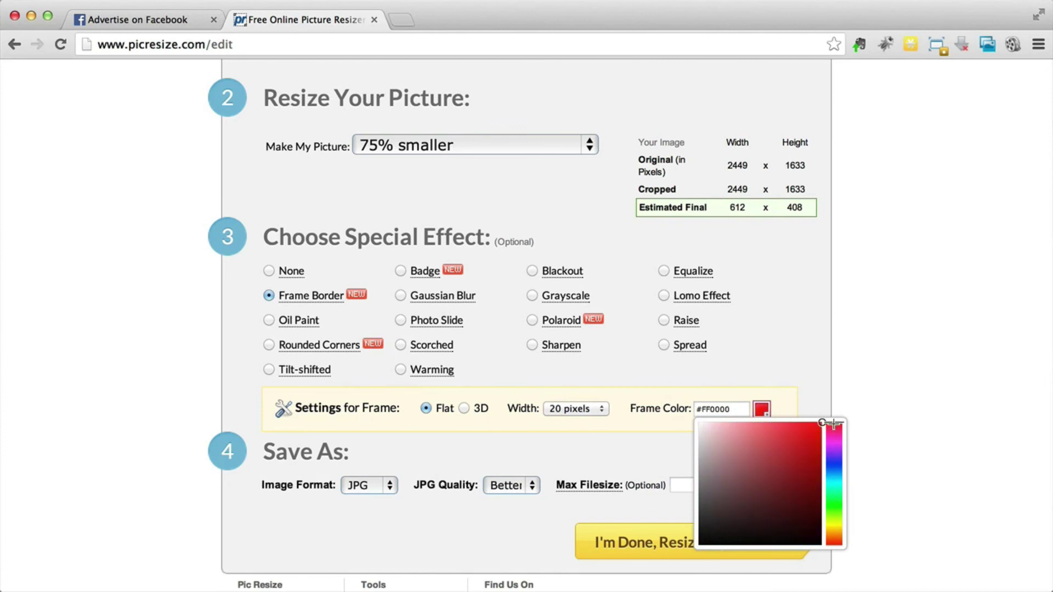
left_click(880, 341)
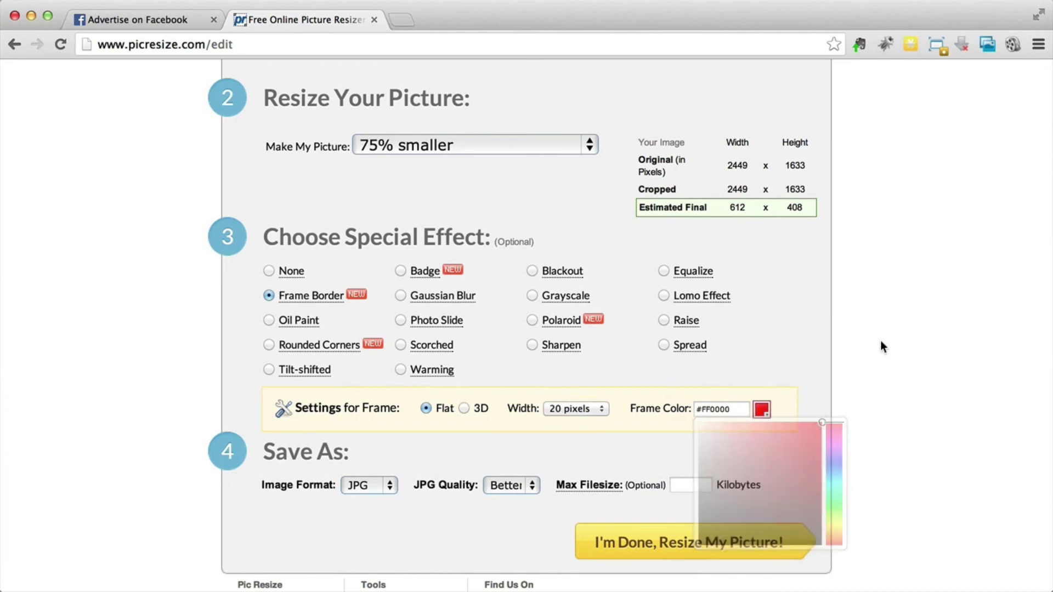
Create the red-framed 652 × 448 image, save it to disk, preview it, and return home.
left_click(697, 558)
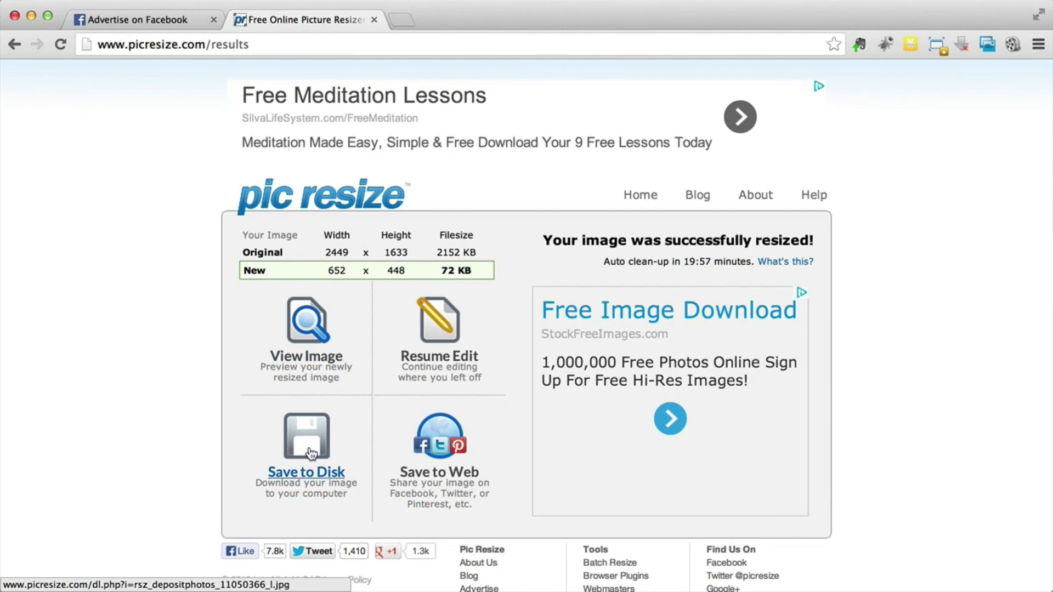
left_click(313, 431)
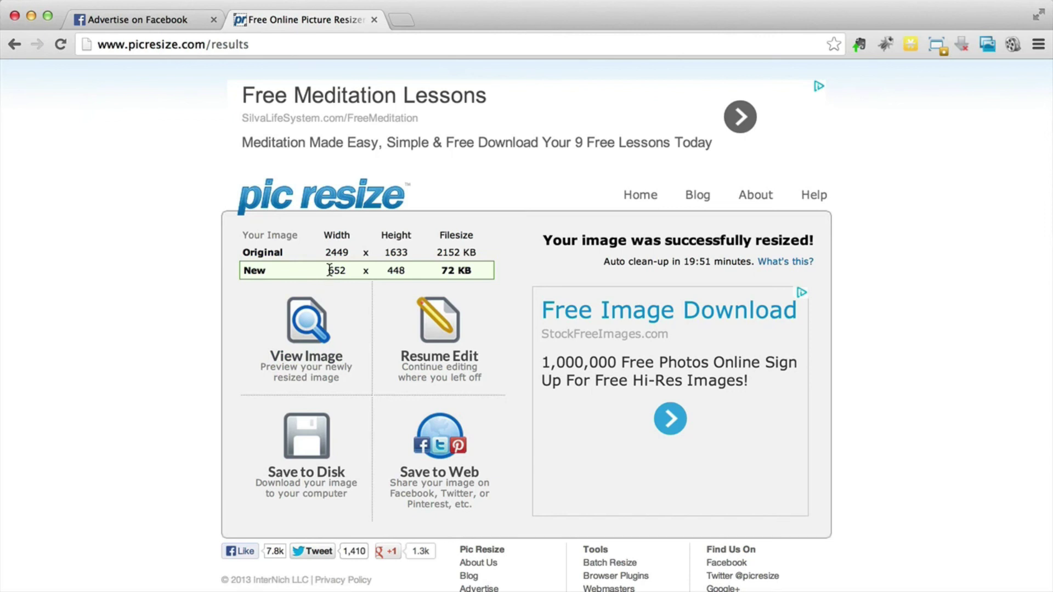
left_click(295, 357)
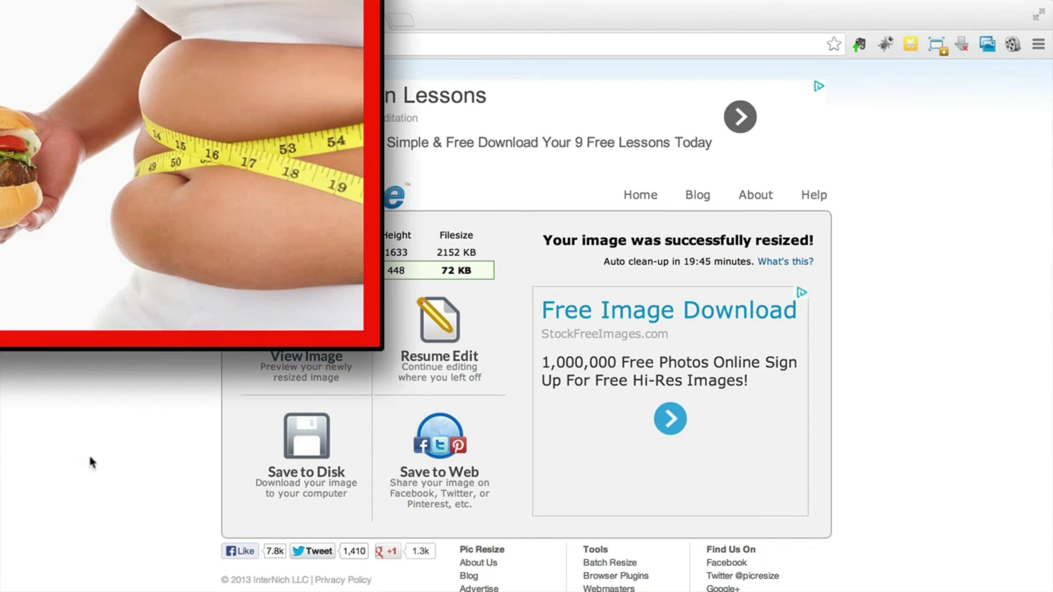
left_click_drag(375, 354, 437, 408)
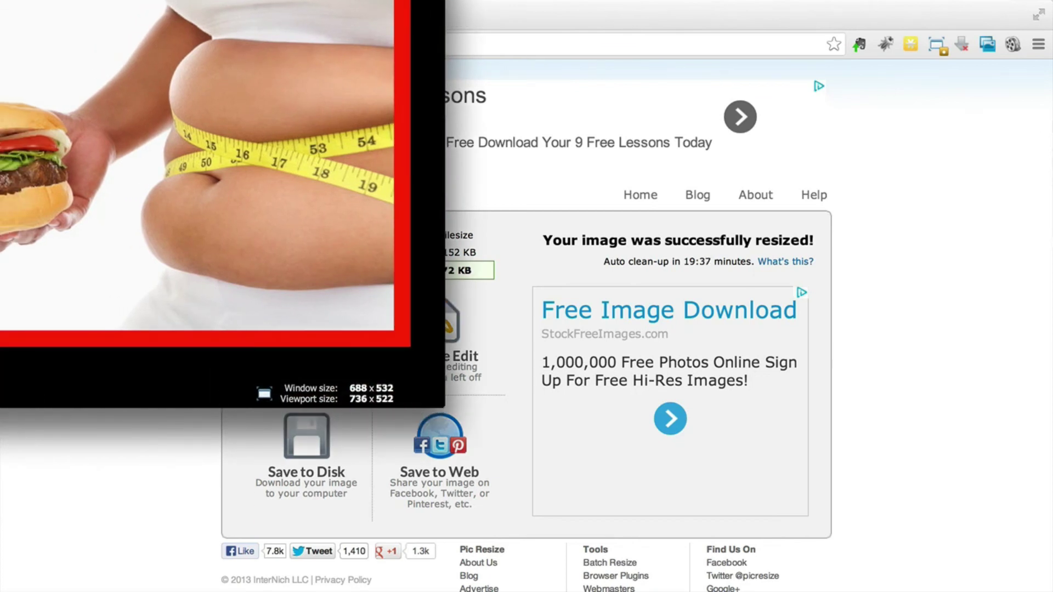
key("super+w")
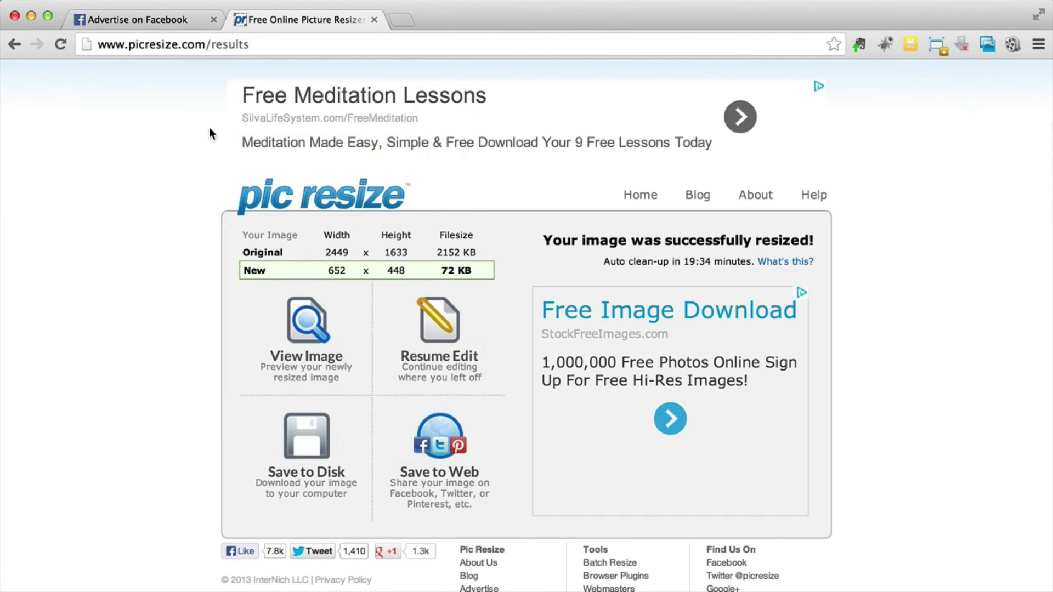
left_click(331, 207)
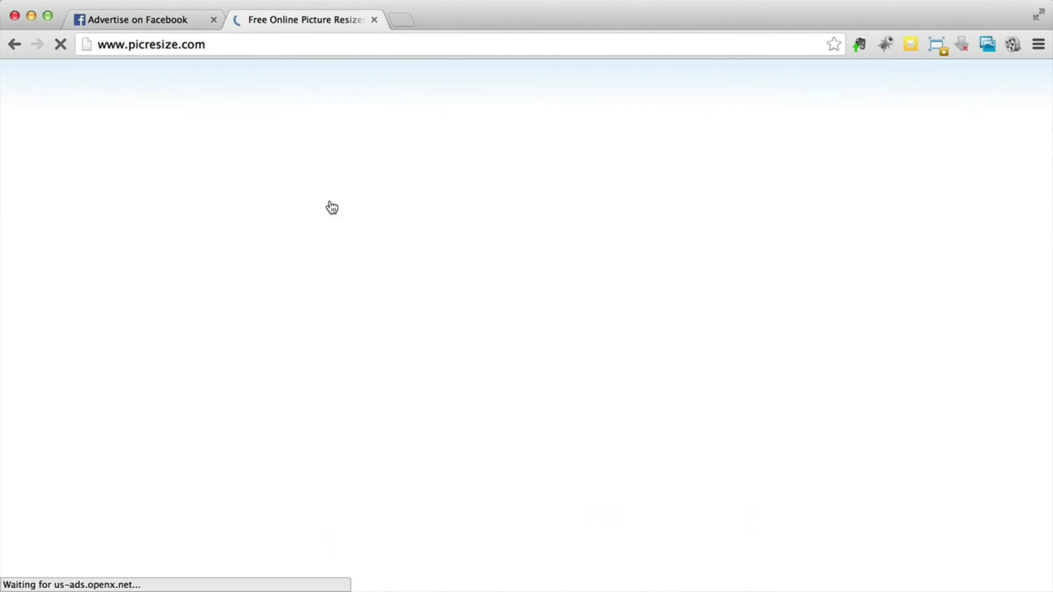
Drag Depositphotos_11050366_l.jpg into Select Picture, upload it, and tick Frame Border.
left_click_drag(582, 487, 663, 339)
left_click(114, 423)
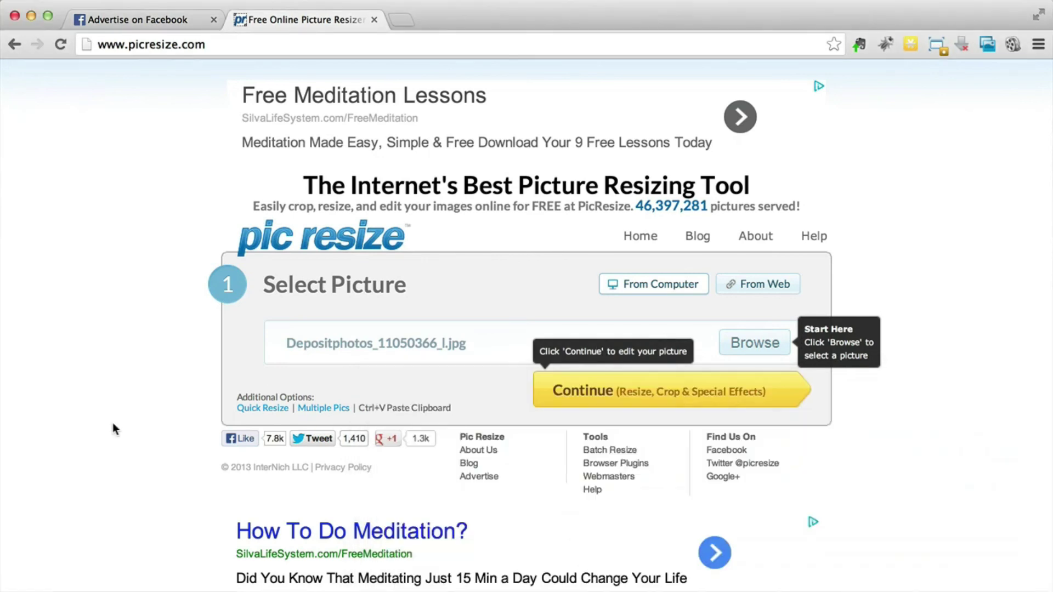
left_click(648, 402)
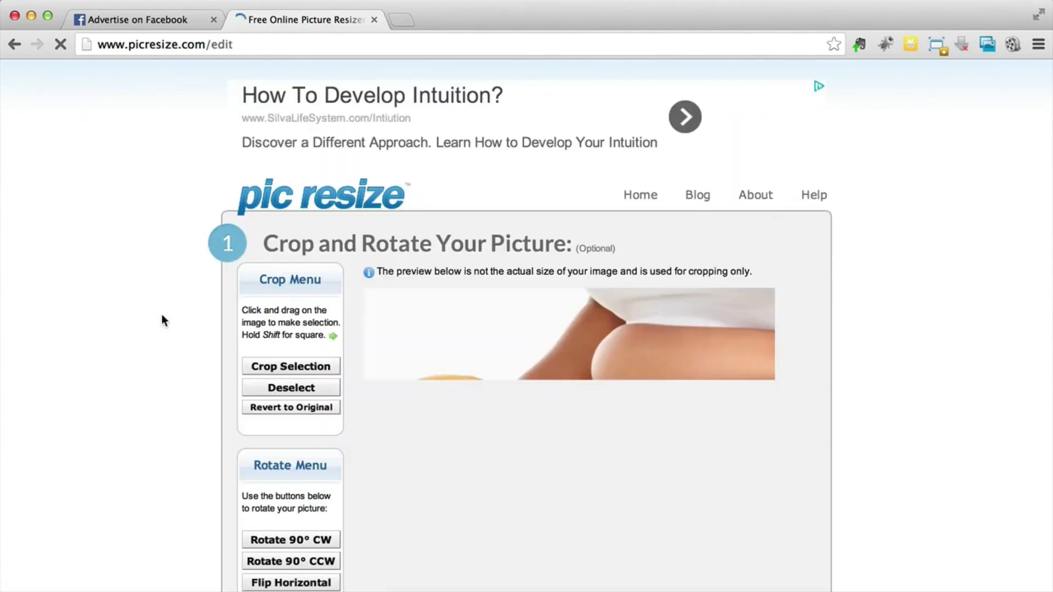
scroll(161, 314, "down", 10)
scroll(158, 305, "up", 3)
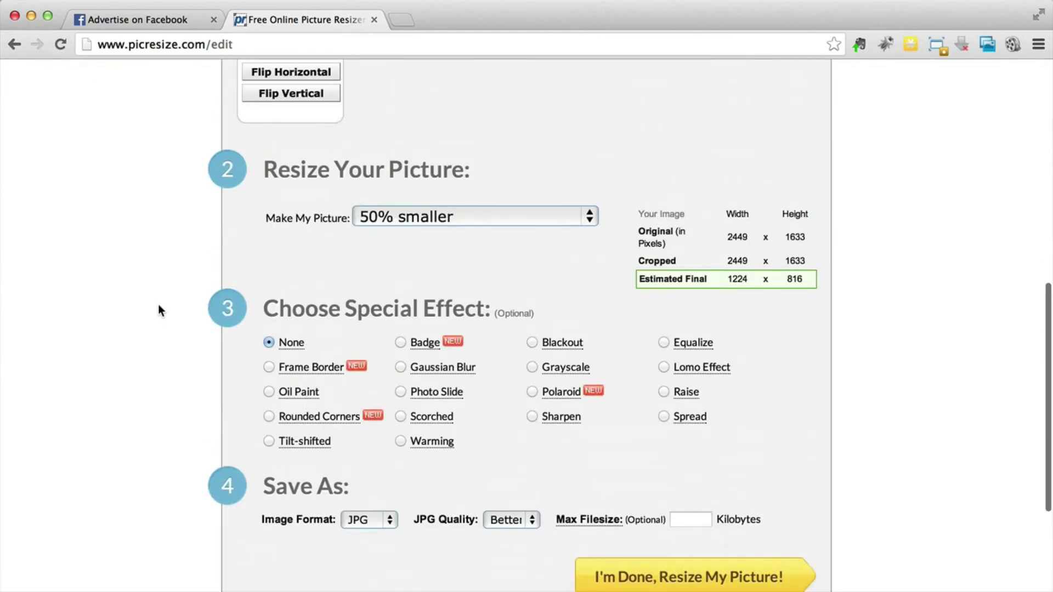
left_click(272, 365)
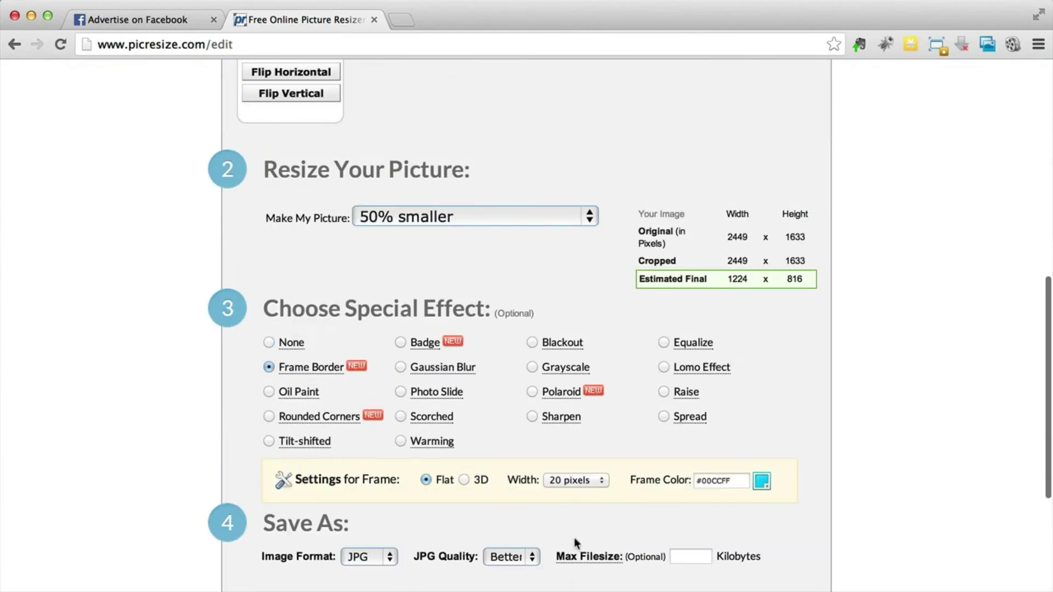
left_click(558, 484)
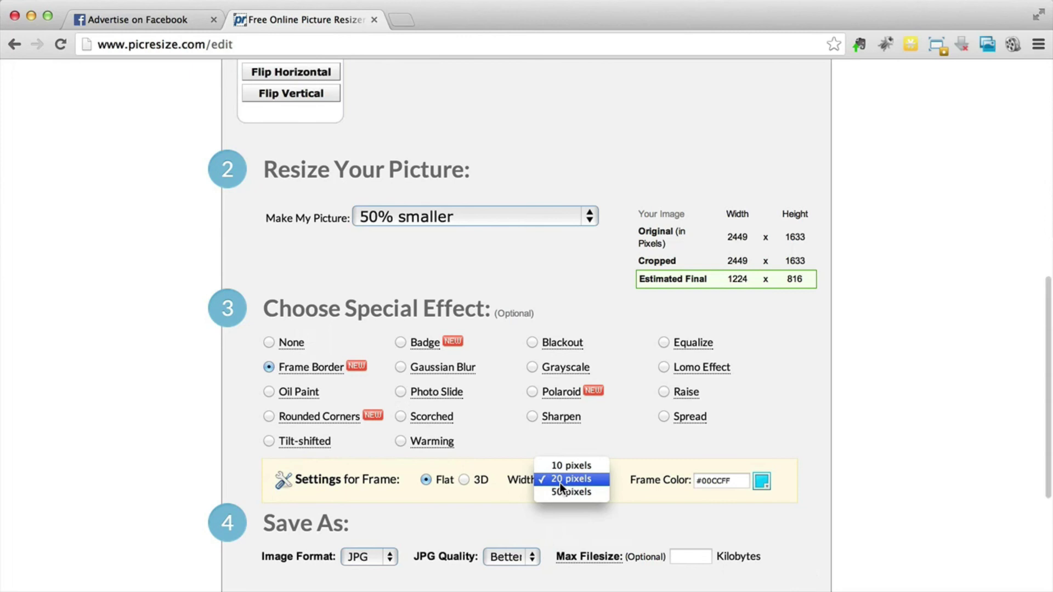
Set the frame width to 10 pixels and a Custom Size of 100 × 72 pixels.
left_click(595, 467)
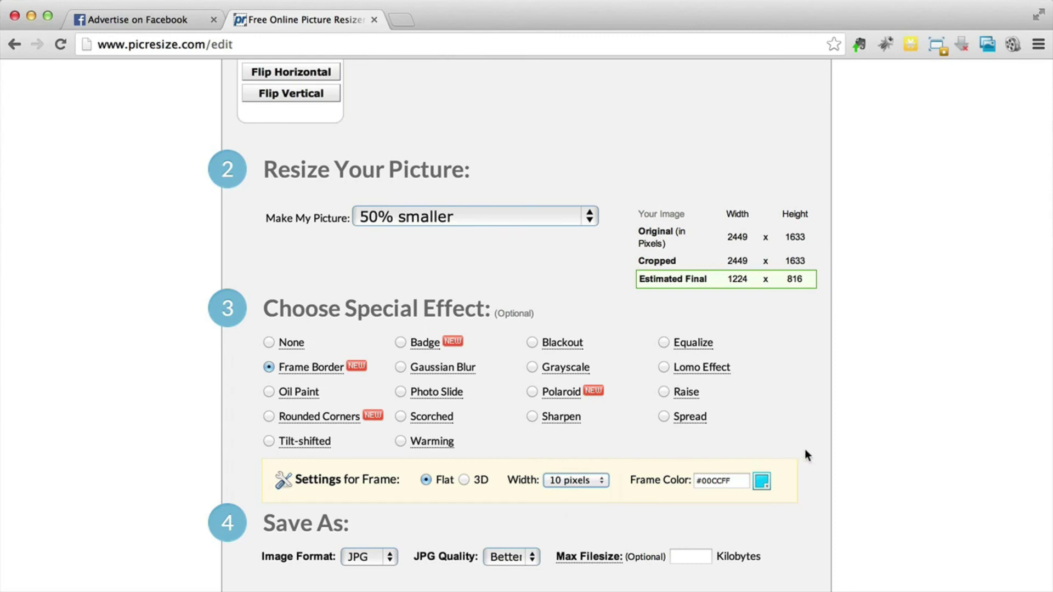
left_click(422, 227)
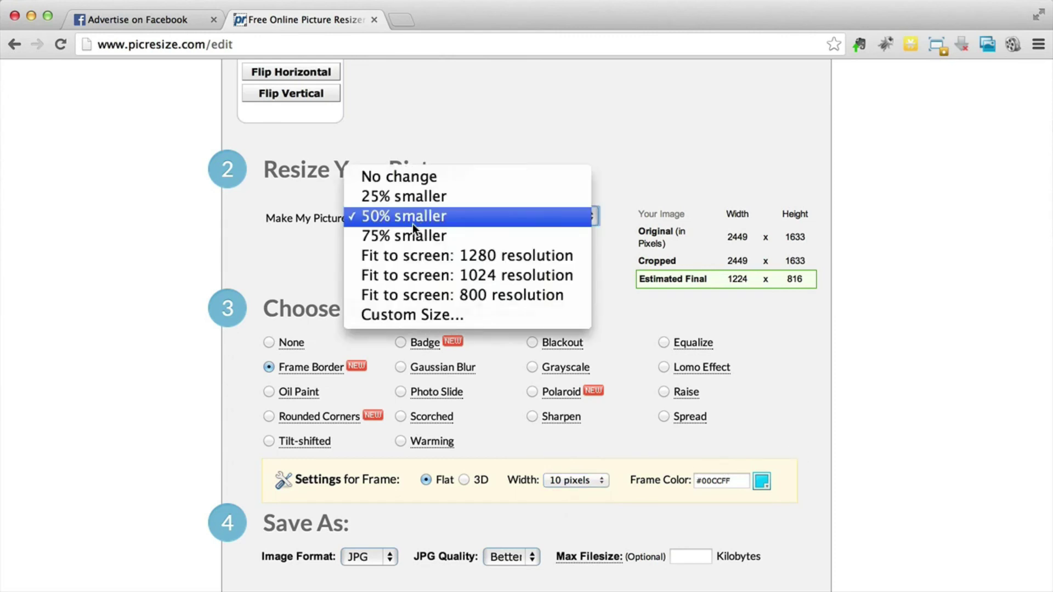
left_click(435, 316)
left_click(329, 252)
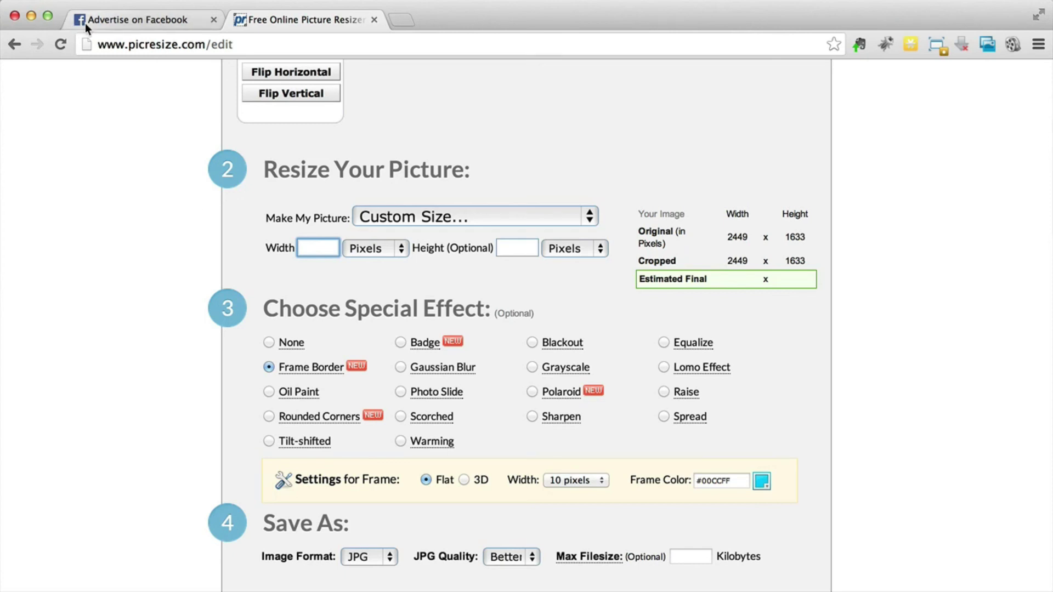
type("100")
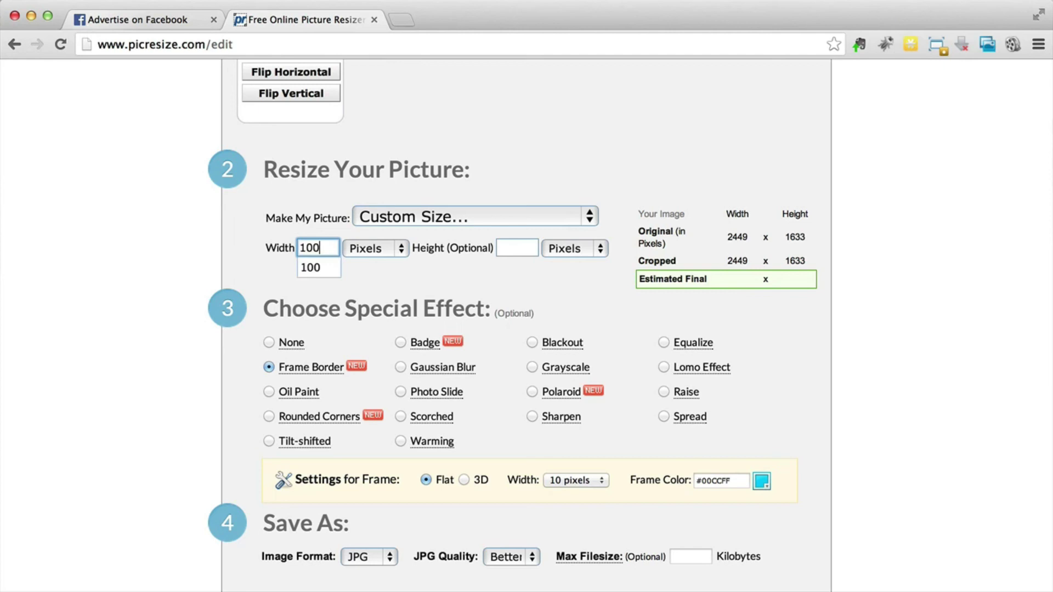
left_click(506, 250)
type("7")
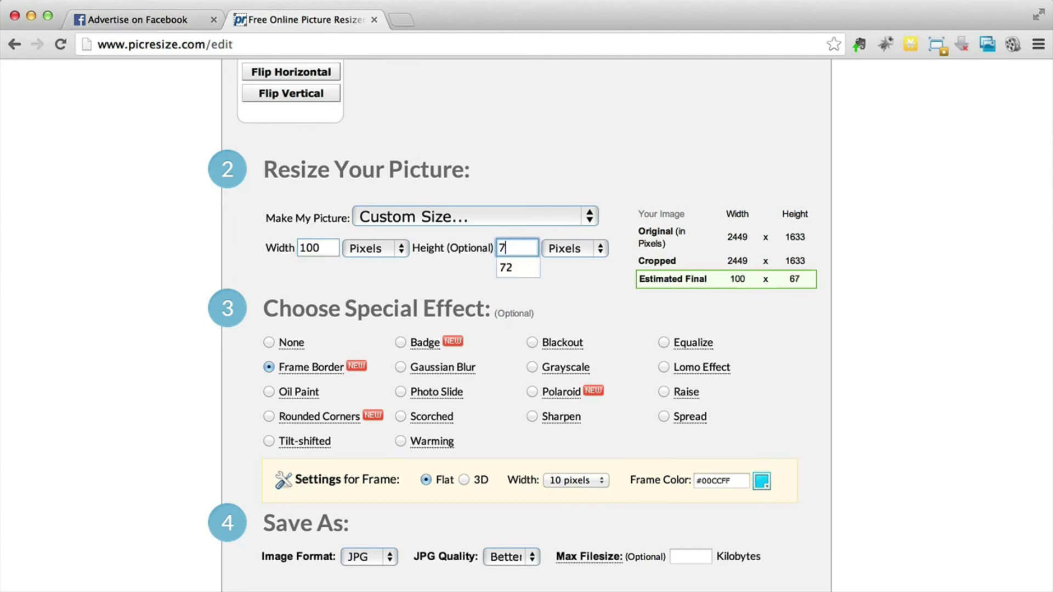
type("2")
left_click(102, 279)
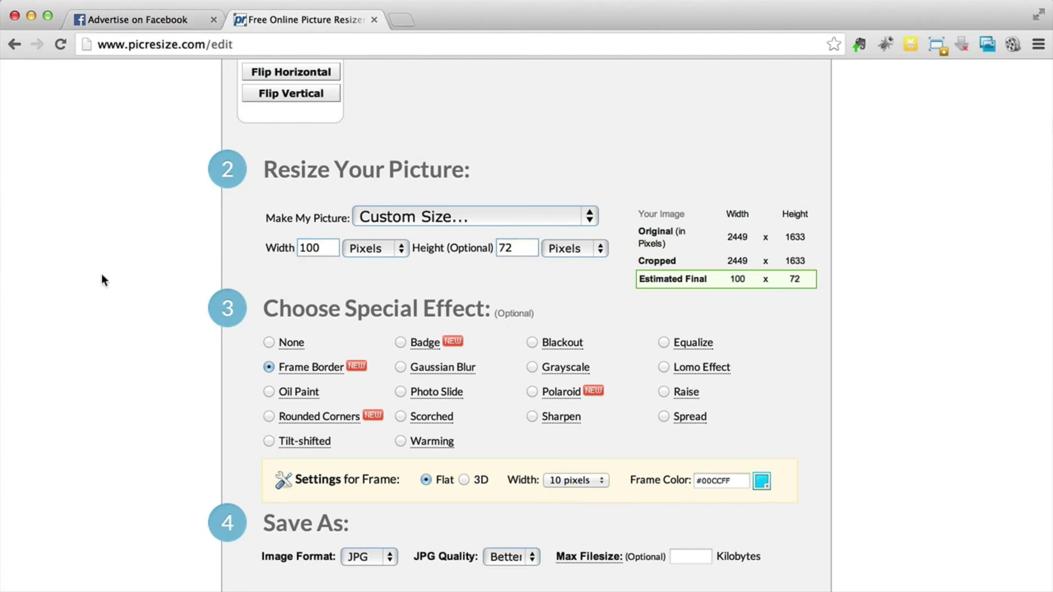
Change the custom size to 80 × 52 pixels.
left_click_drag(323, 250, 266, 248)
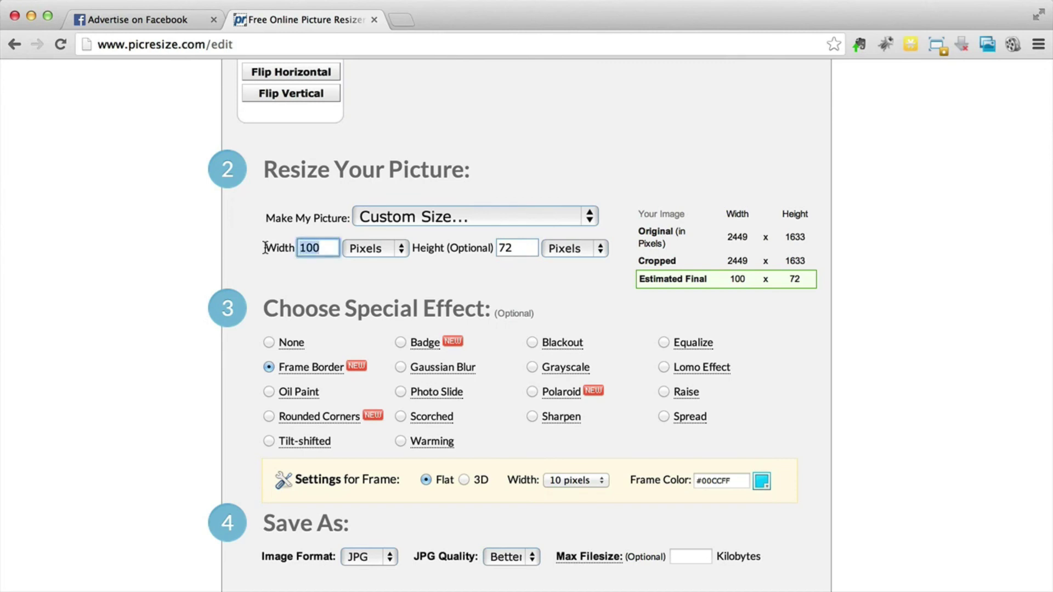
type("80")
left_click(505, 248)
key("BackSpace")
type("5")
left_click(98, 275)
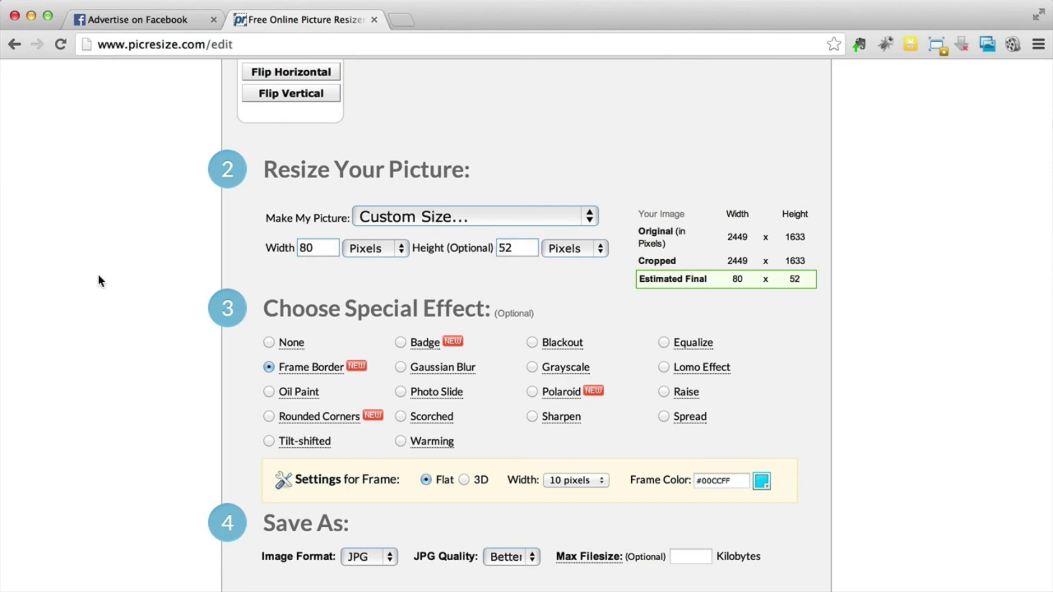
scroll(98, 274, "down", 4)
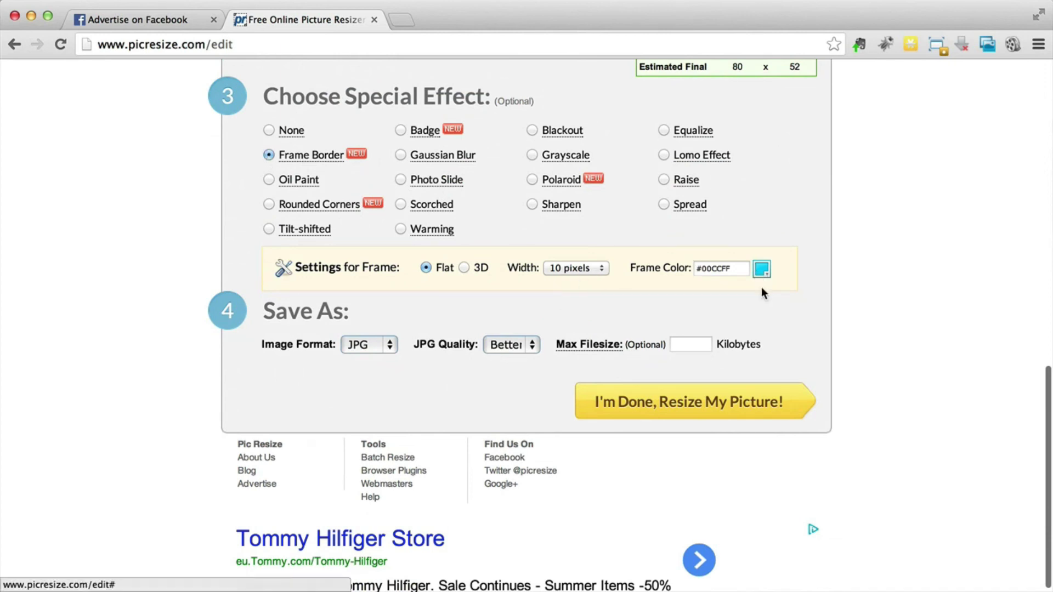
Create the 100 × 72 framed photo, preview it, then return to the Select Picture page.
left_click(700, 418)
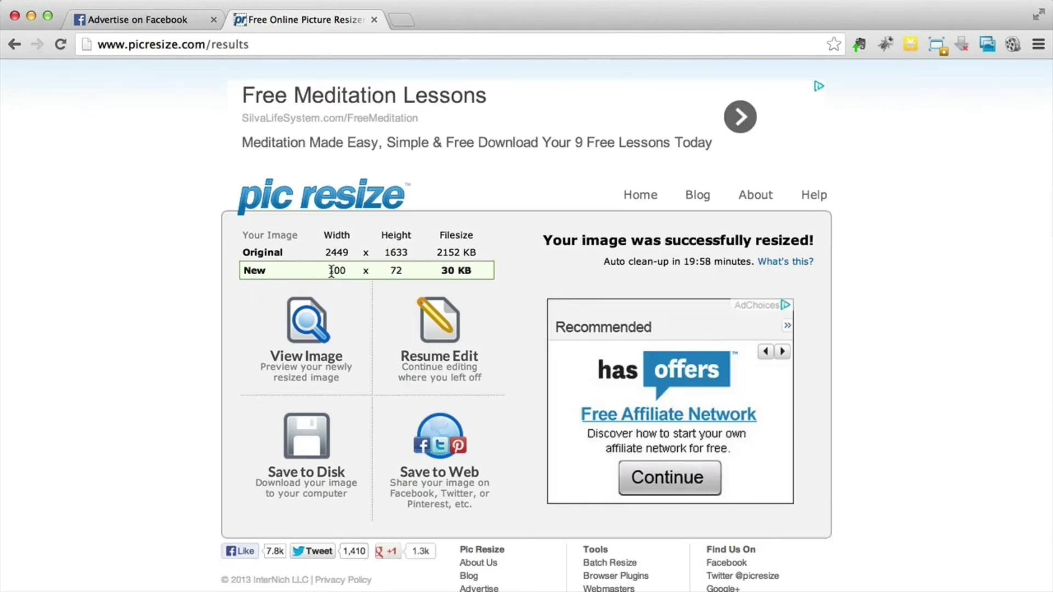
left_click(310, 359)
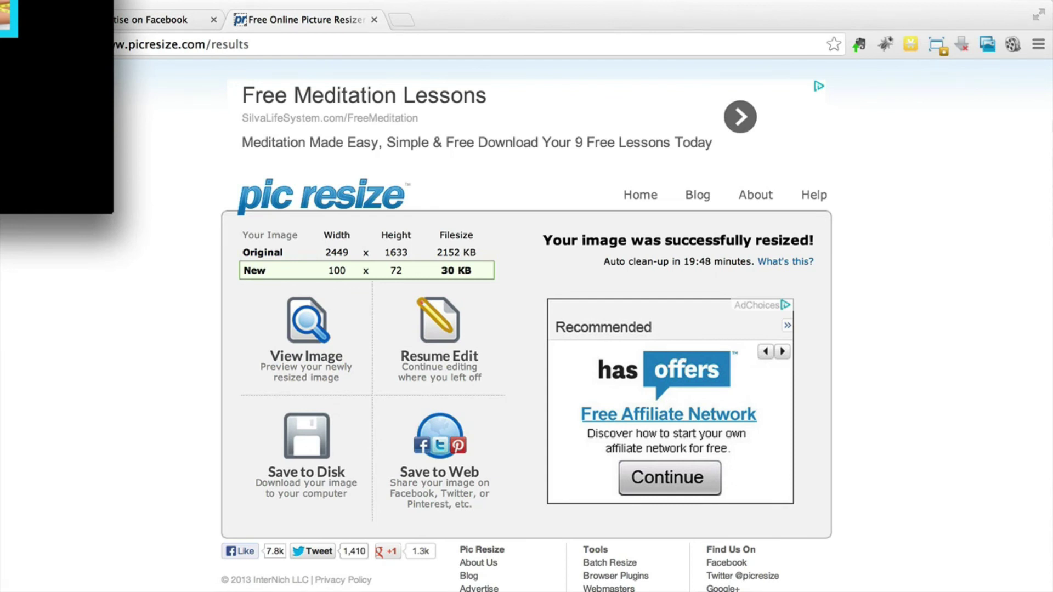
key("super+w")
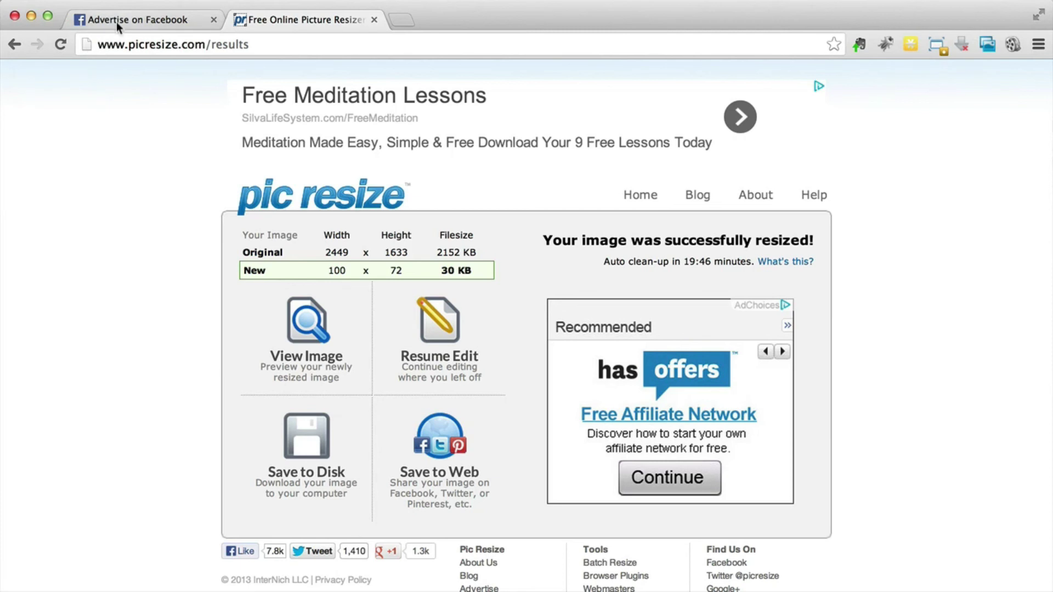
left_click(354, 208)
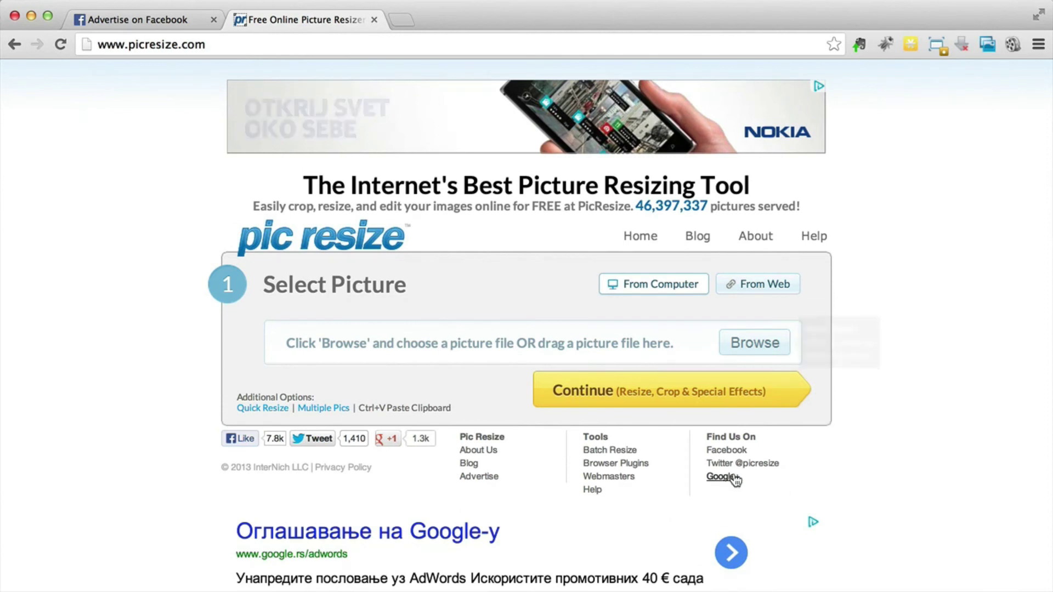
Try dragging Depositphotos_11050366_l.jpg from the photos folder onto the PicResize page.
key("super+Tab")
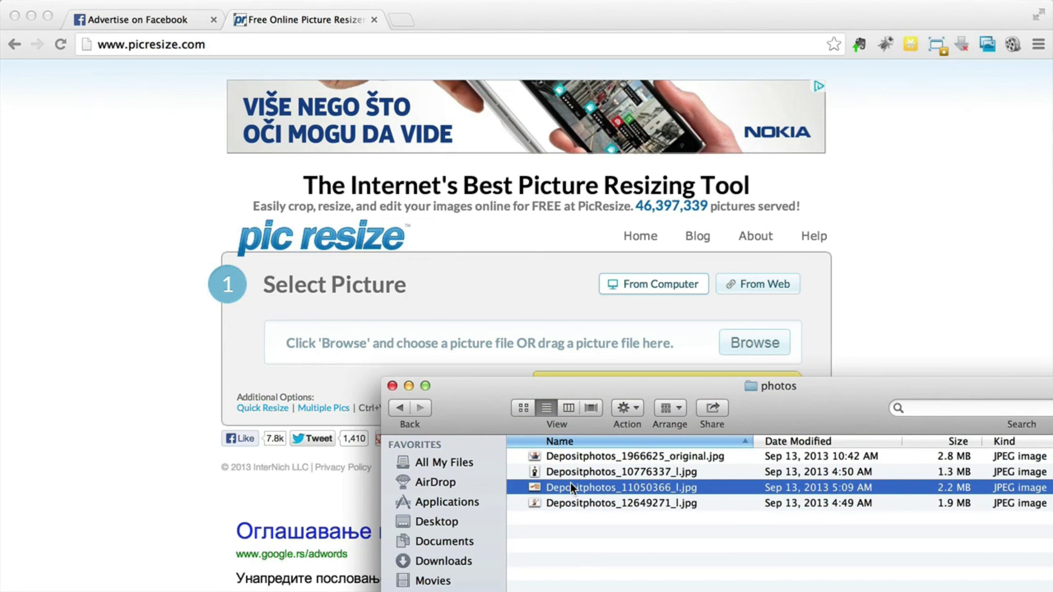
left_click_drag(621, 487, 602, 355)
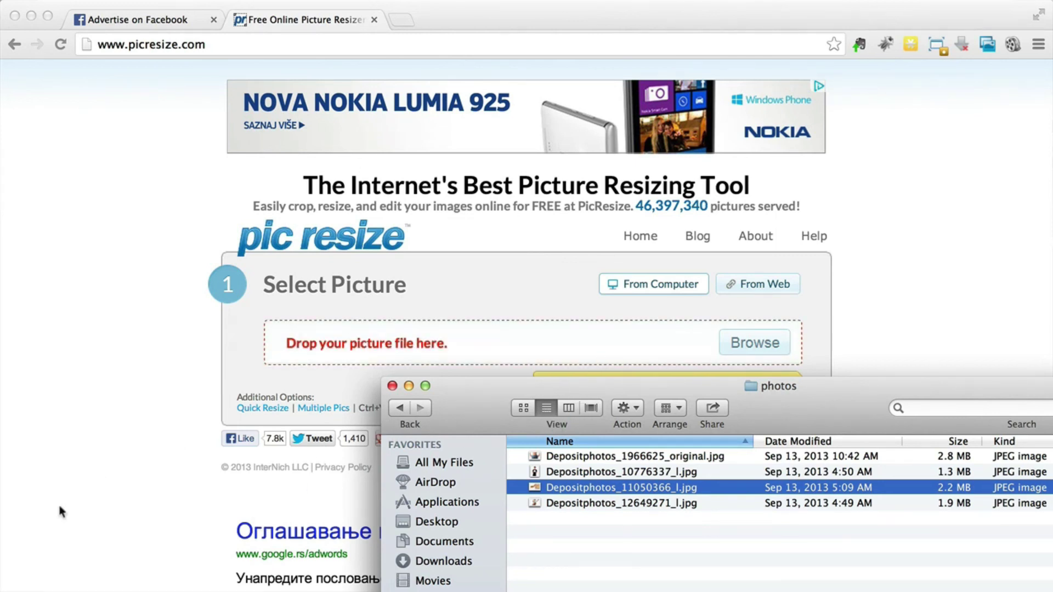
left_click(59, 512)
Drag rsz_depositphotos_11050366_l.jpg from Downloads onto the drop zone and continue to editing.
key("super+Tab")
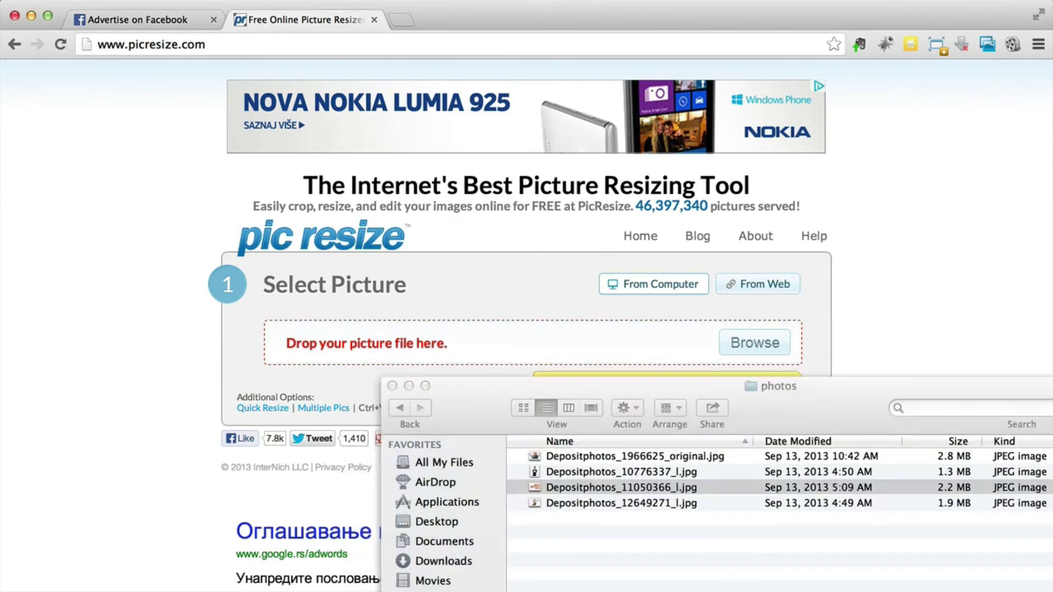
left_click(443, 561)
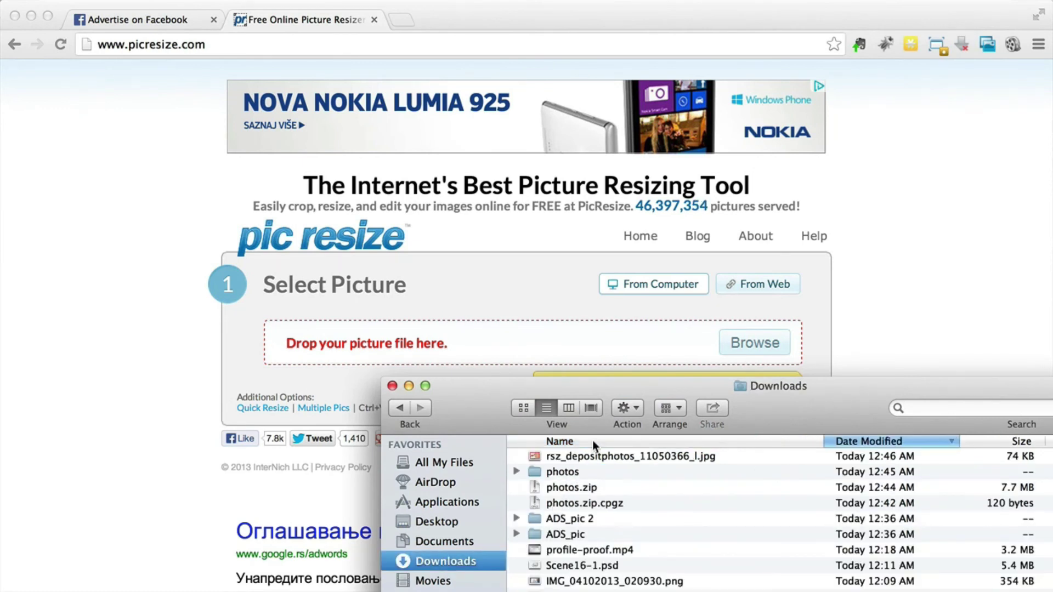
left_click(588, 456)
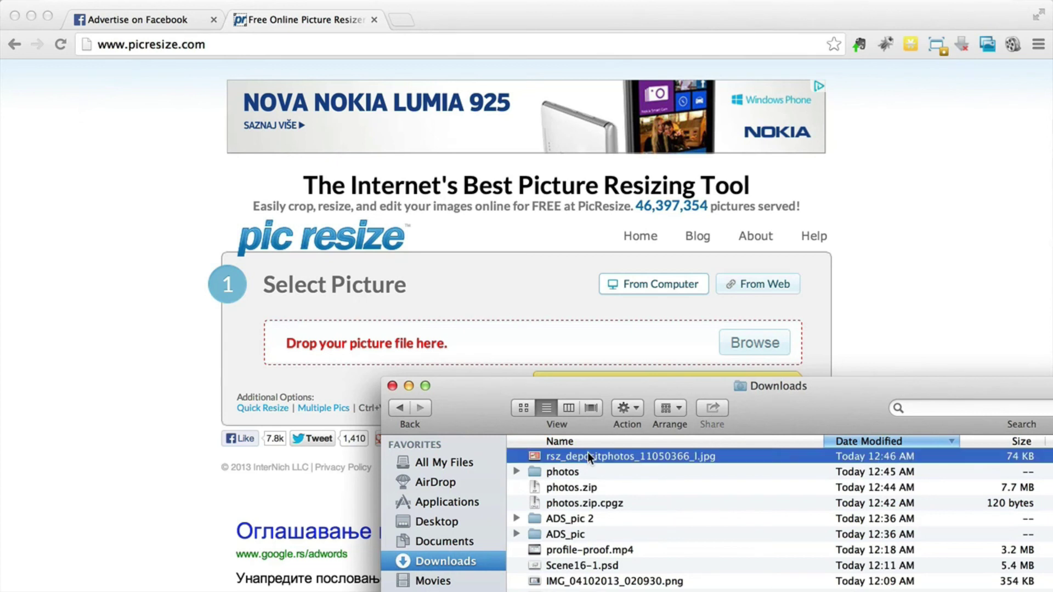
left_click_drag(588, 457, 517, 347)
left_click(113, 479)
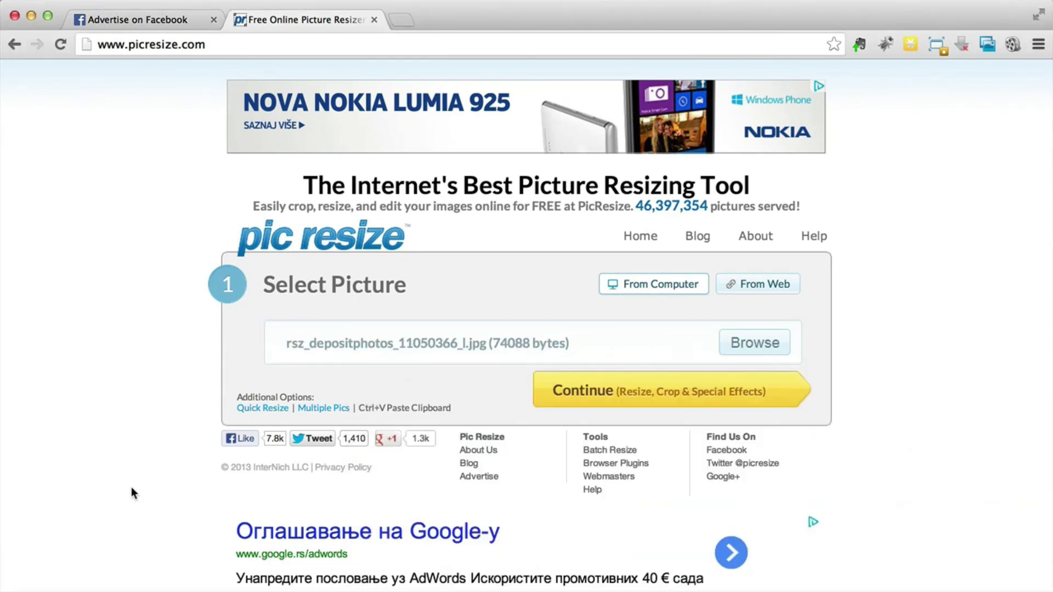
left_click(688, 399)
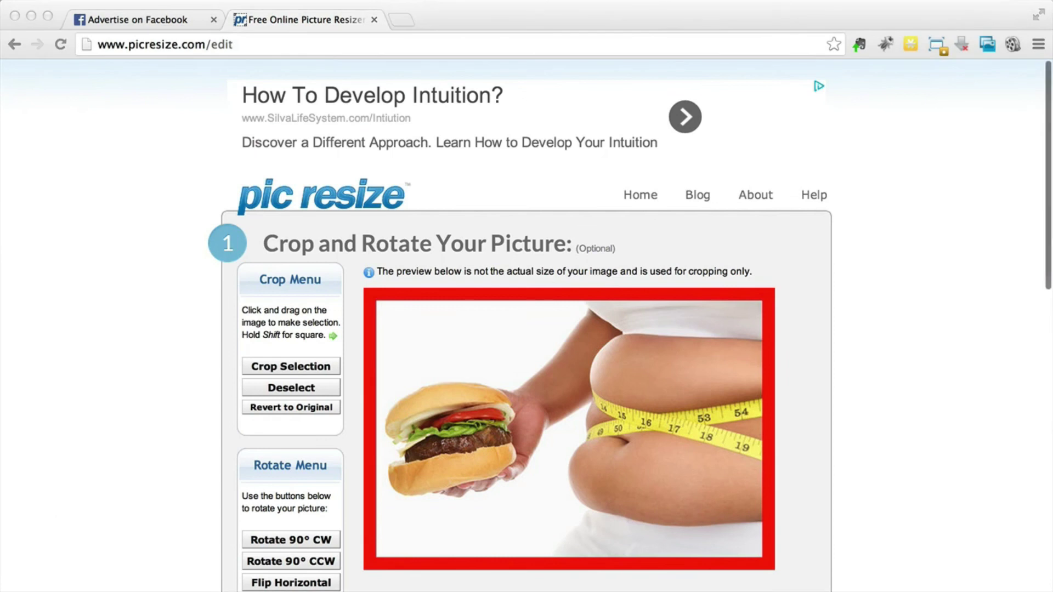
Close the preview and enter a Custom Size of 100 × 72 pixels.
left_click_drag(179, 87, 276, 189)
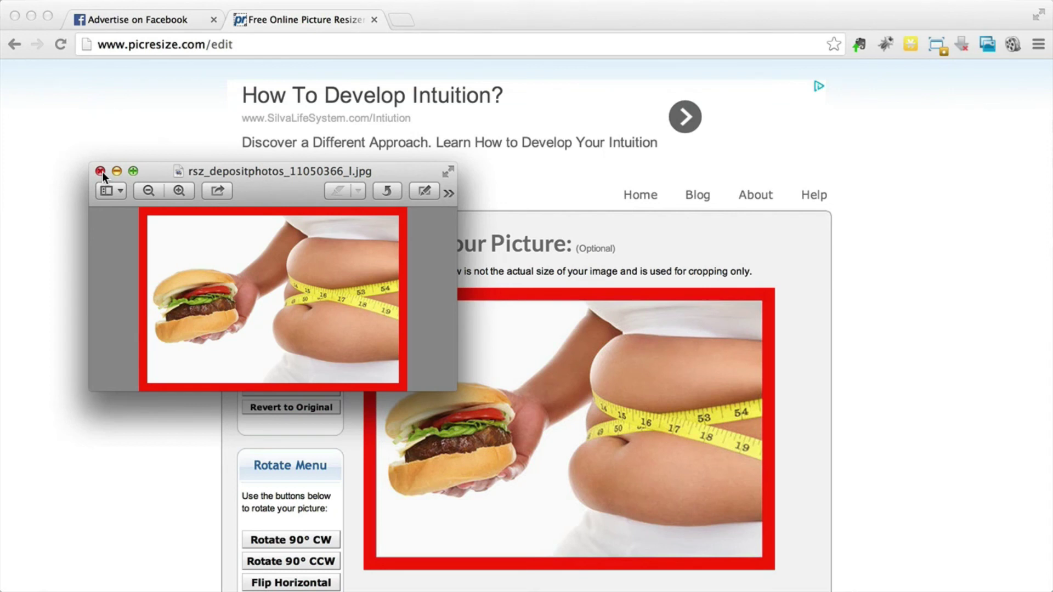
left_click(101, 171)
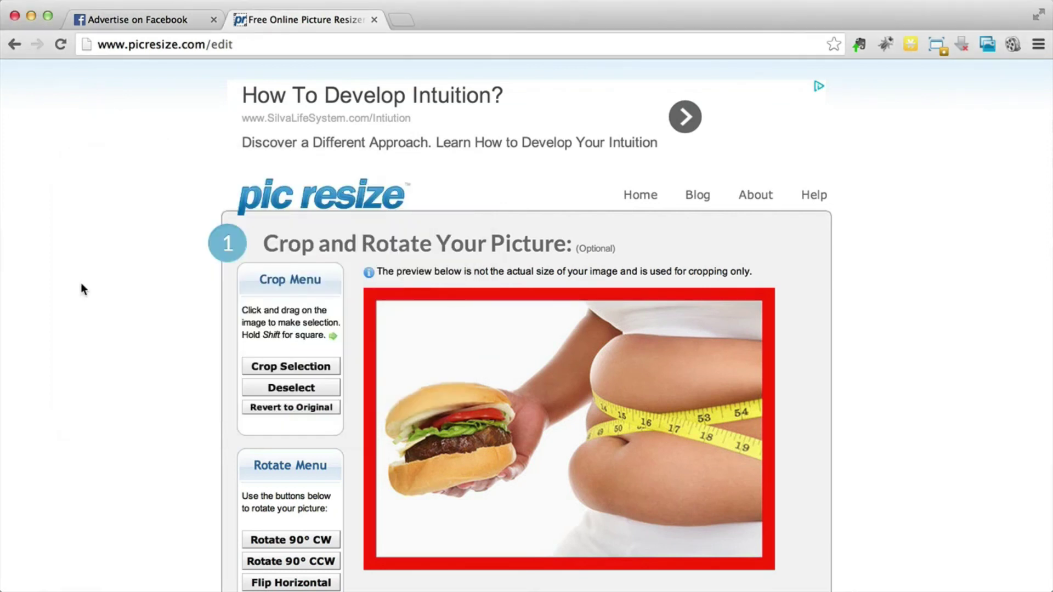
scroll(83, 287, "down", 7)
left_click(402, 329)
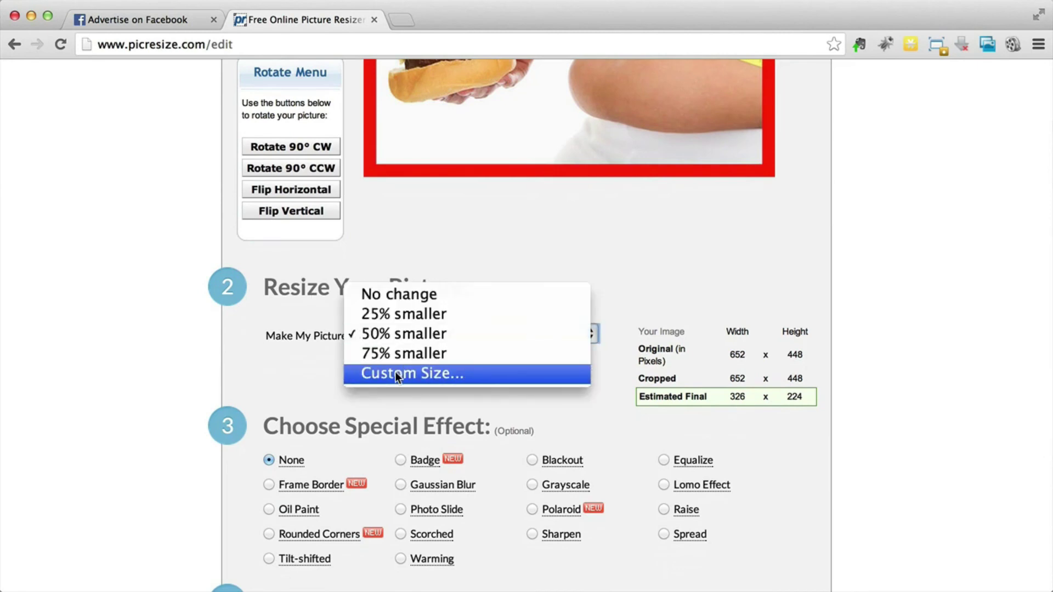
left_click(379, 377)
key("Tab")
type("100")
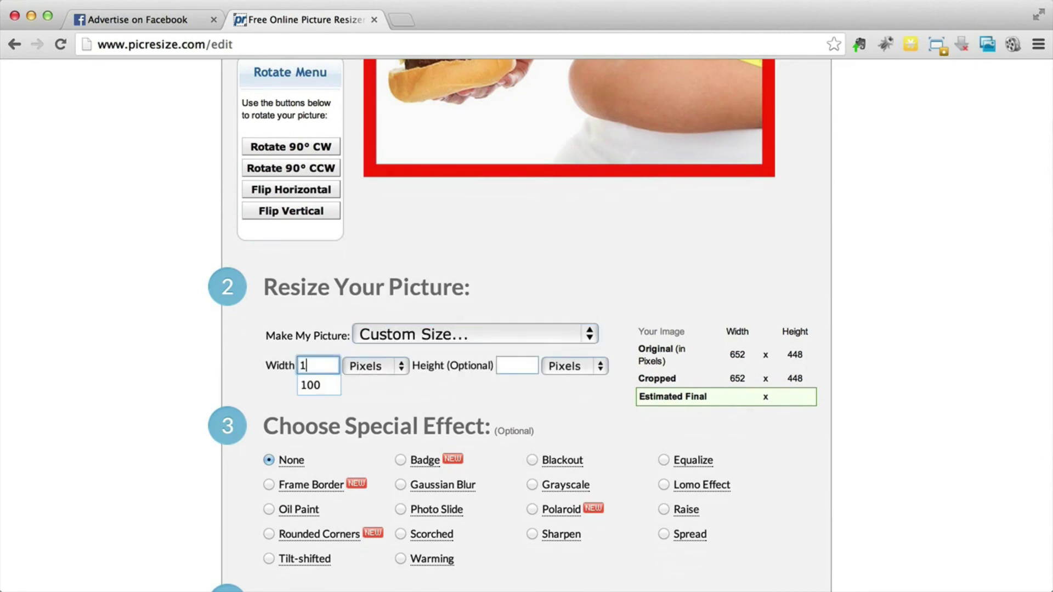
key("Tab")
key("Tab")
type("72")
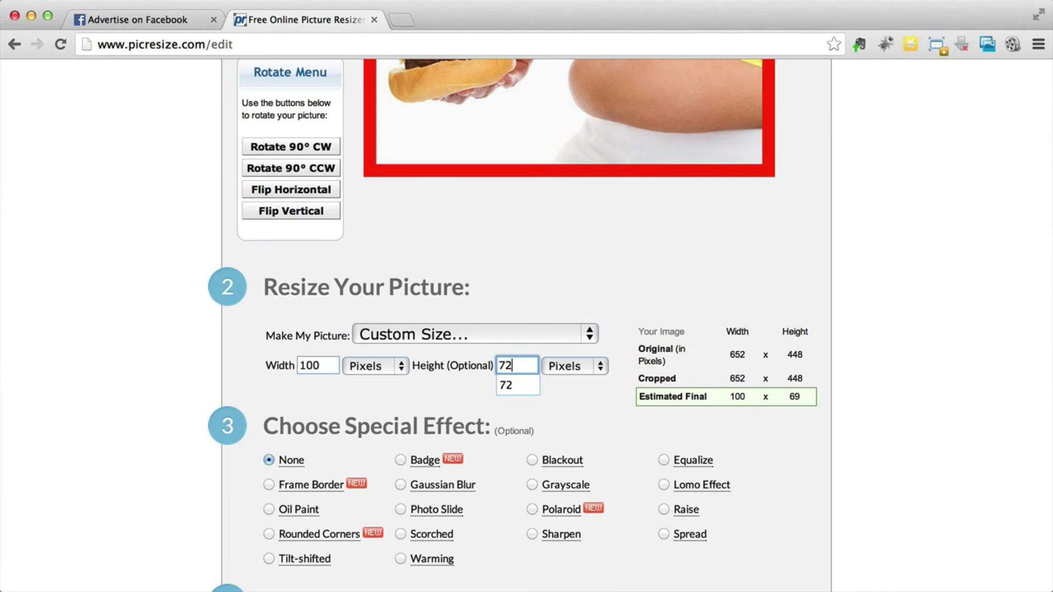
left_click(164, 387)
Leave the special effect at None and apply the resize.
scroll(164, 386, "down", 5)
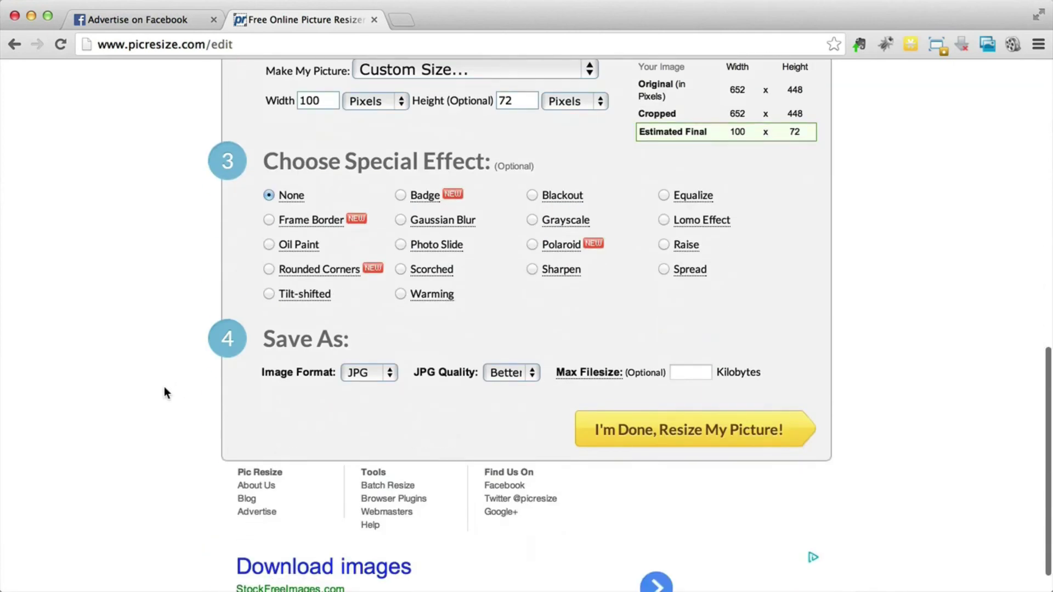
mouse_move(306, 215)
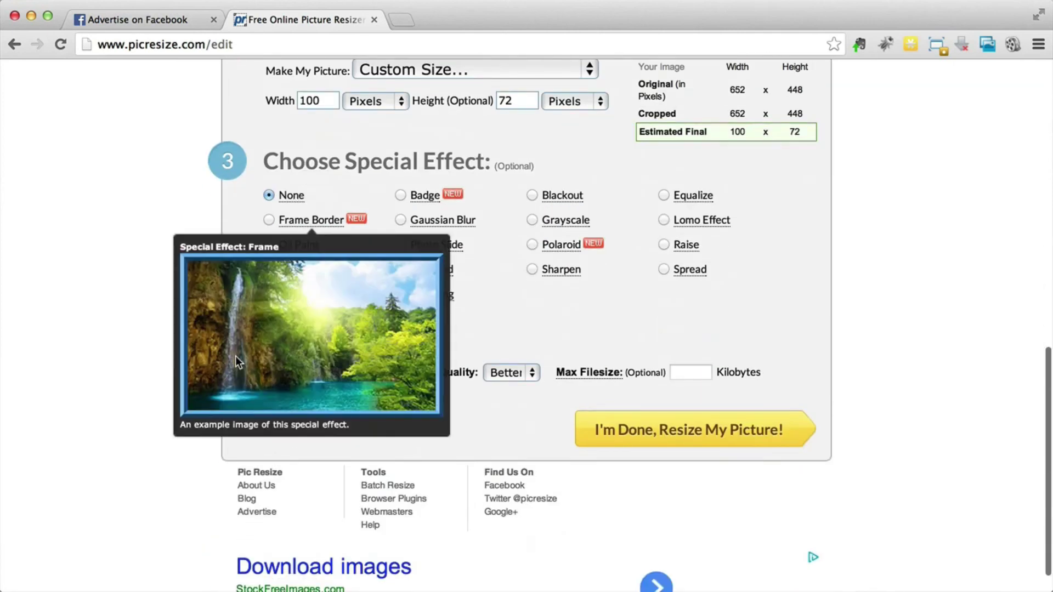
scroll(702, 391, "up", 2)
scroll(702, 390, "down", 1)
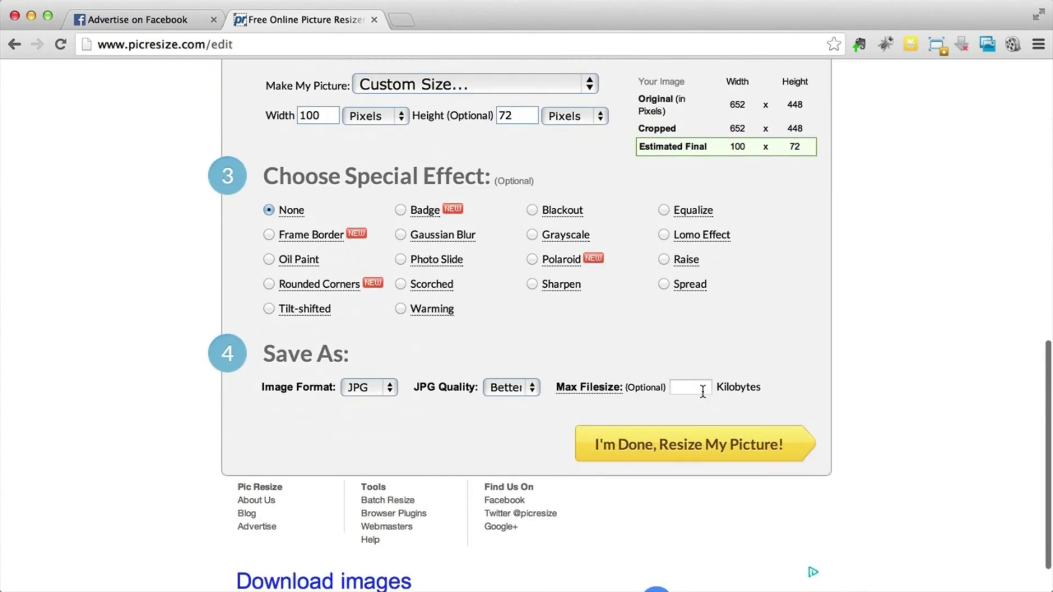
left_click(701, 453)
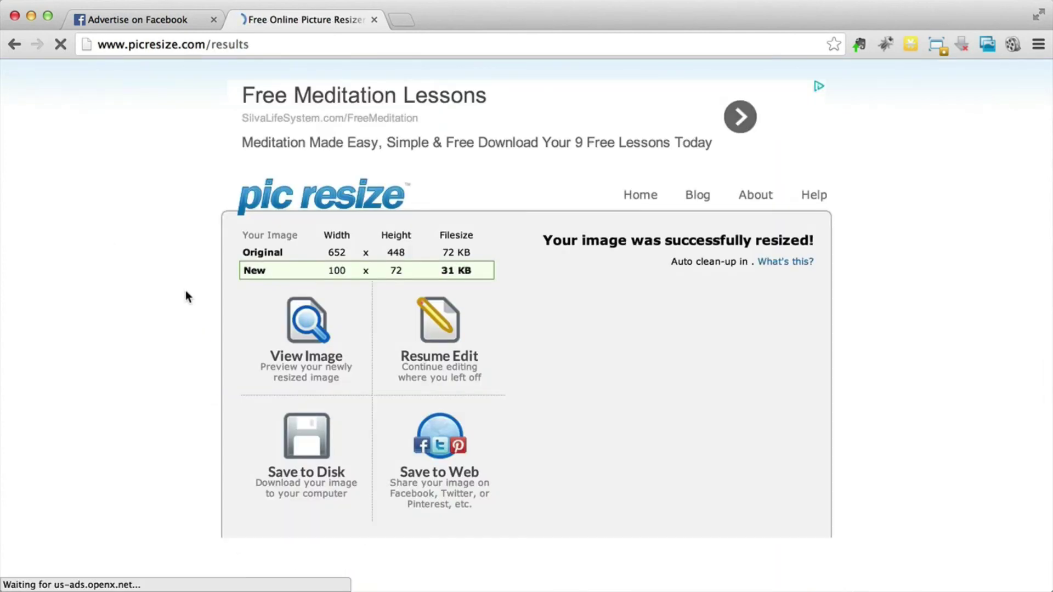
Preview the 100 x 72 red-framed image enlarged, then return to the PicResize start page.
left_click(306, 357)
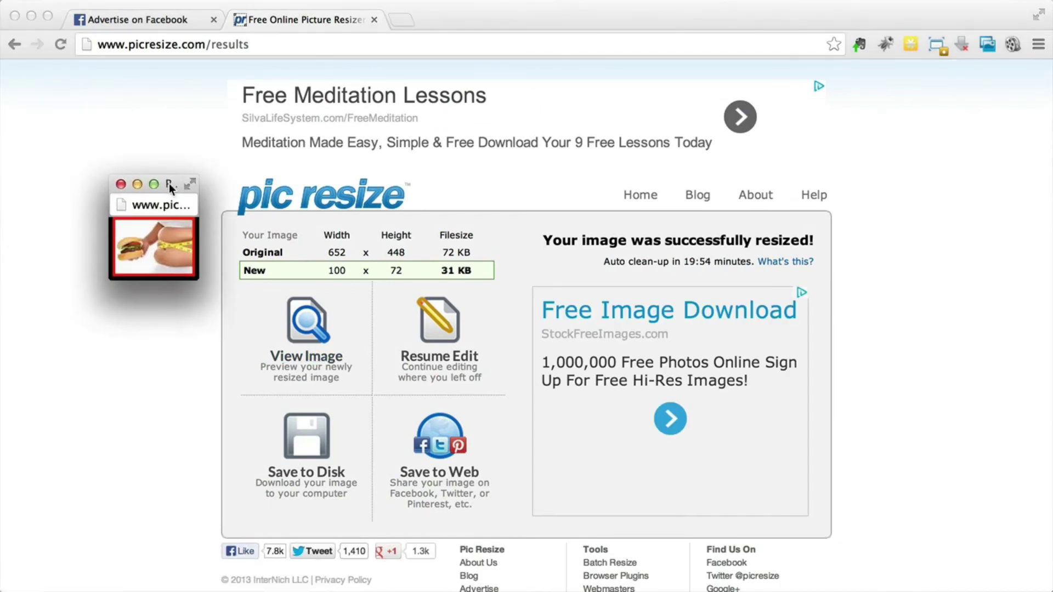
left_click_drag(200, 278, 350, 406)
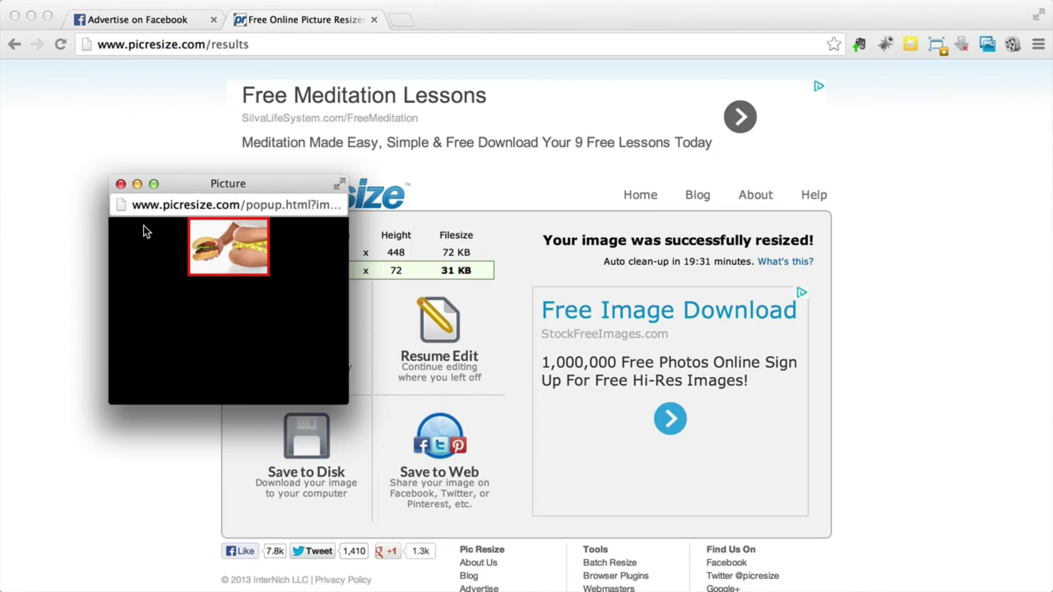
left_click(121, 184)
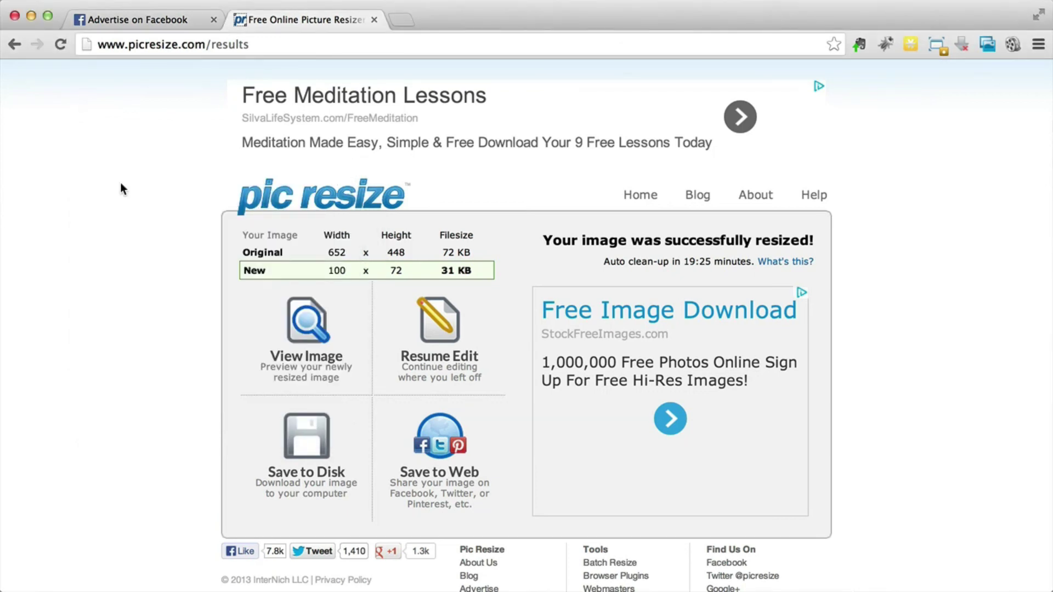
left_click(264, 215)
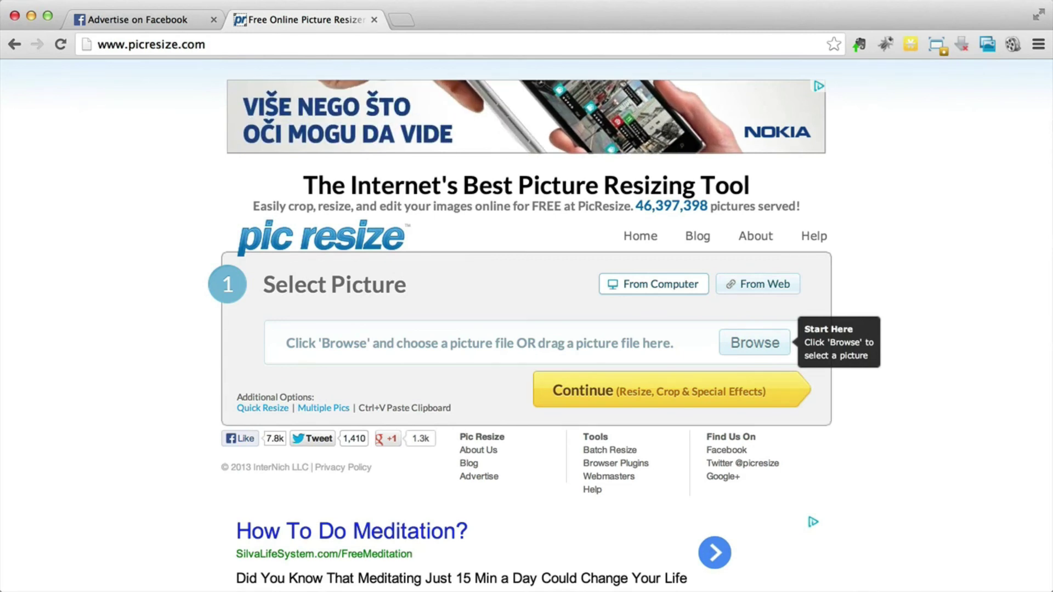
Load depositphotos.com and scroll to its Newest Uploads on the buyer home page.
left_click(199, 45)
type("deposi")
key("Return")
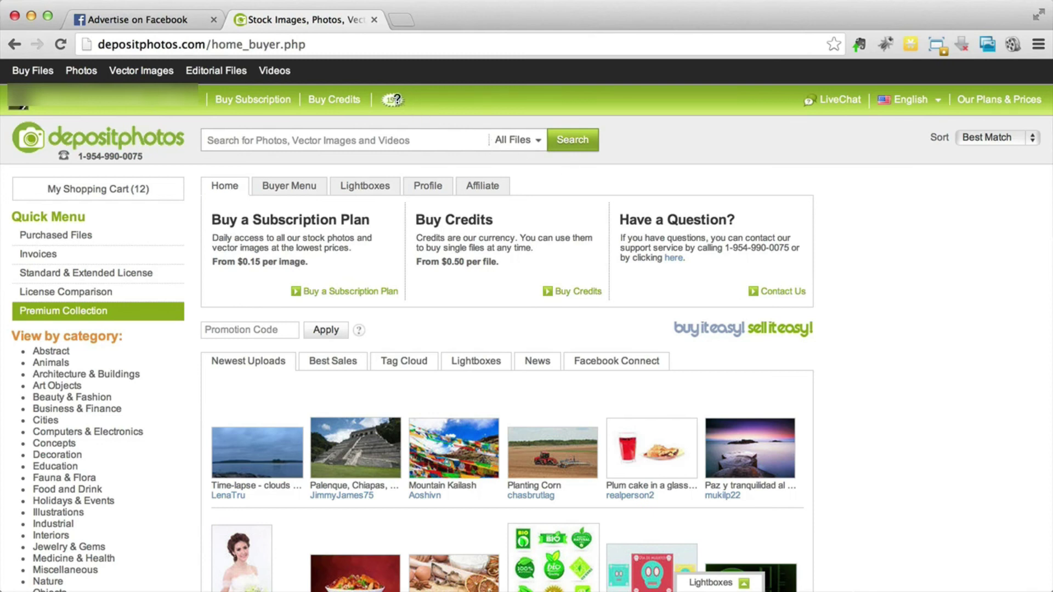
mouse_move(393, 101)
scroll(861, 261, "down", 2)
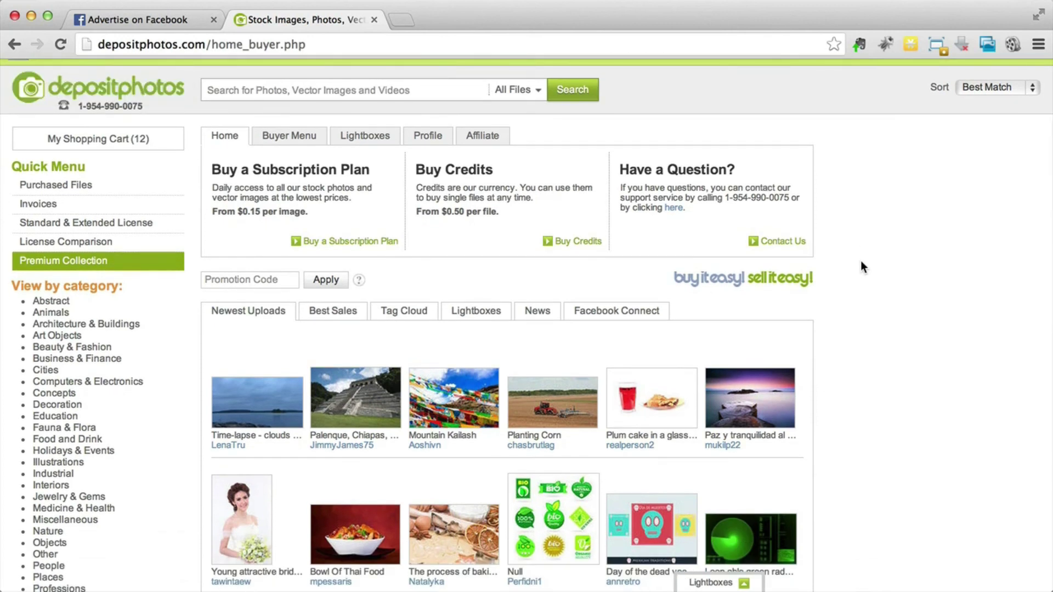